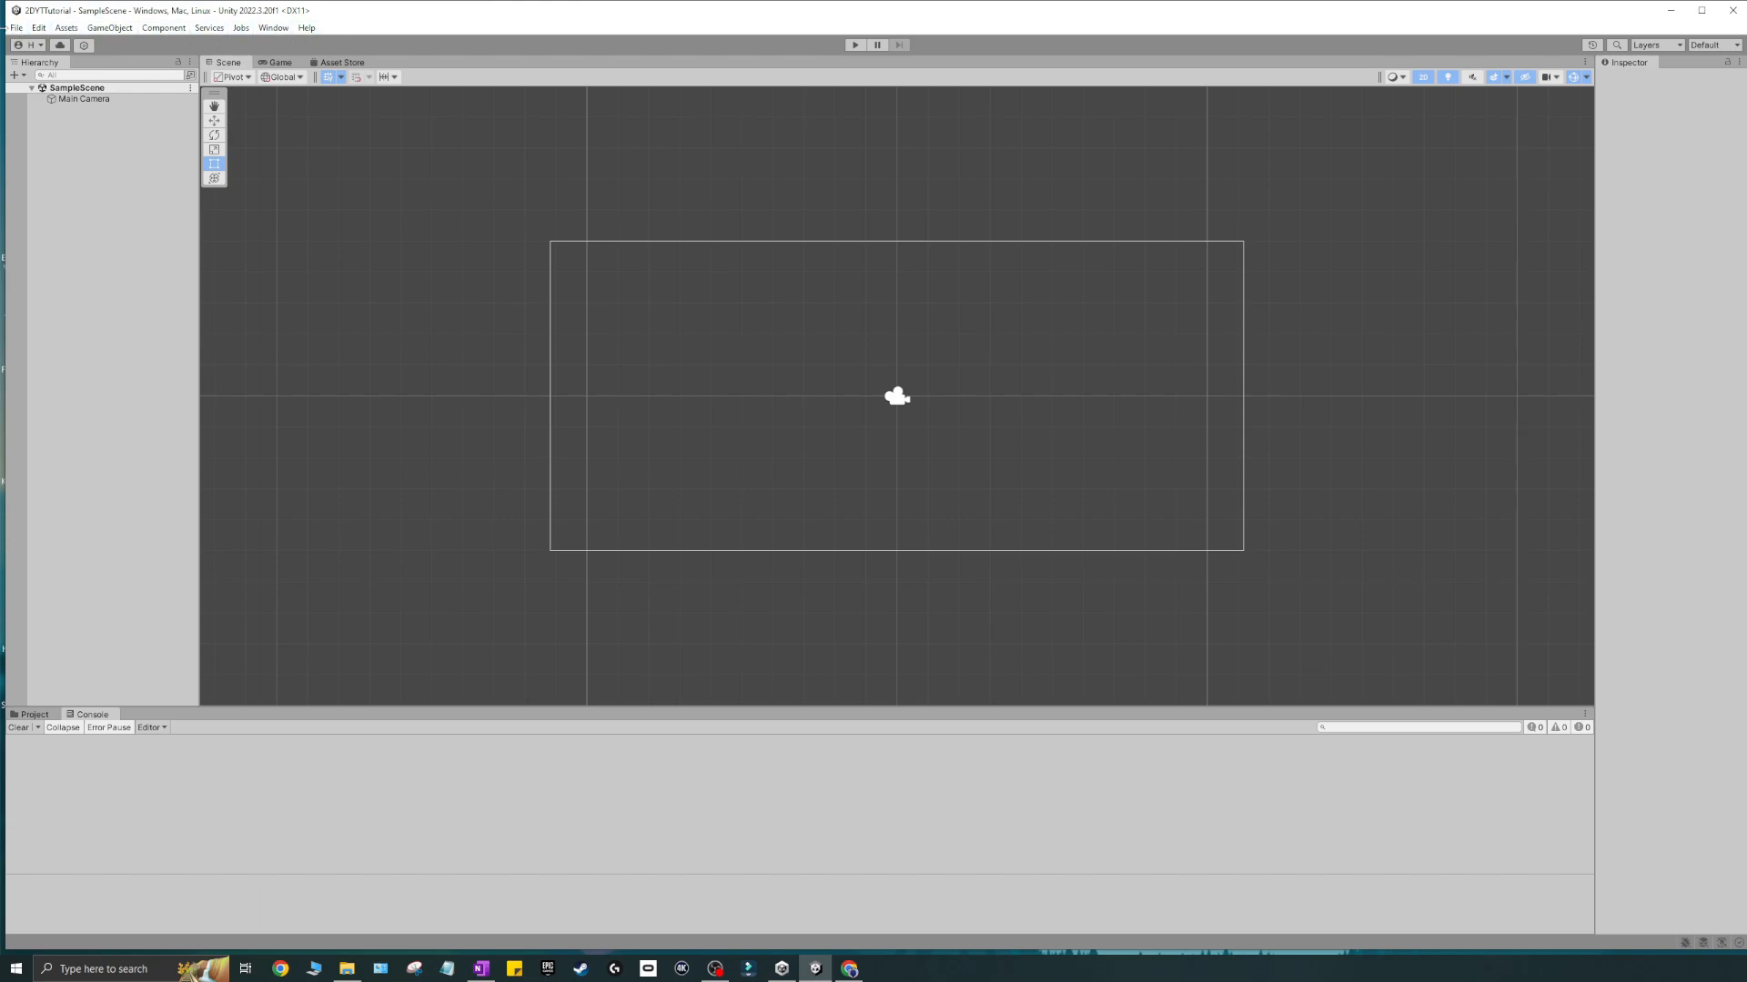
click(20, 27)
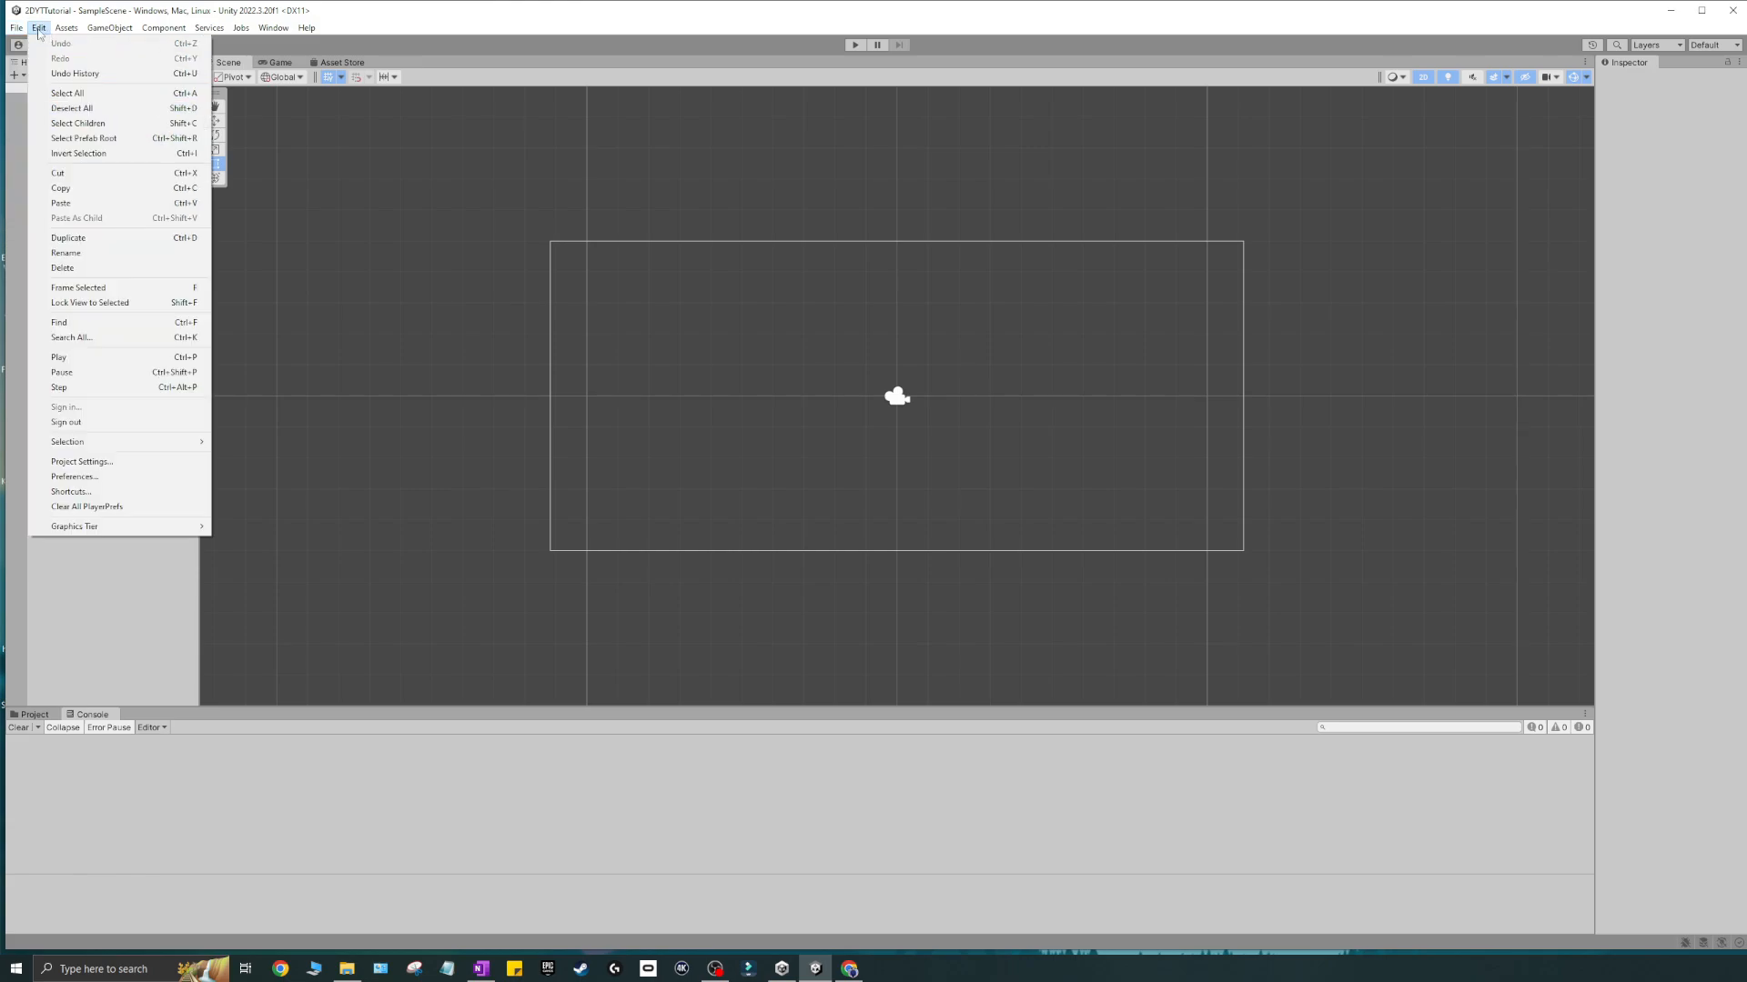
mouse_move(64, 27)
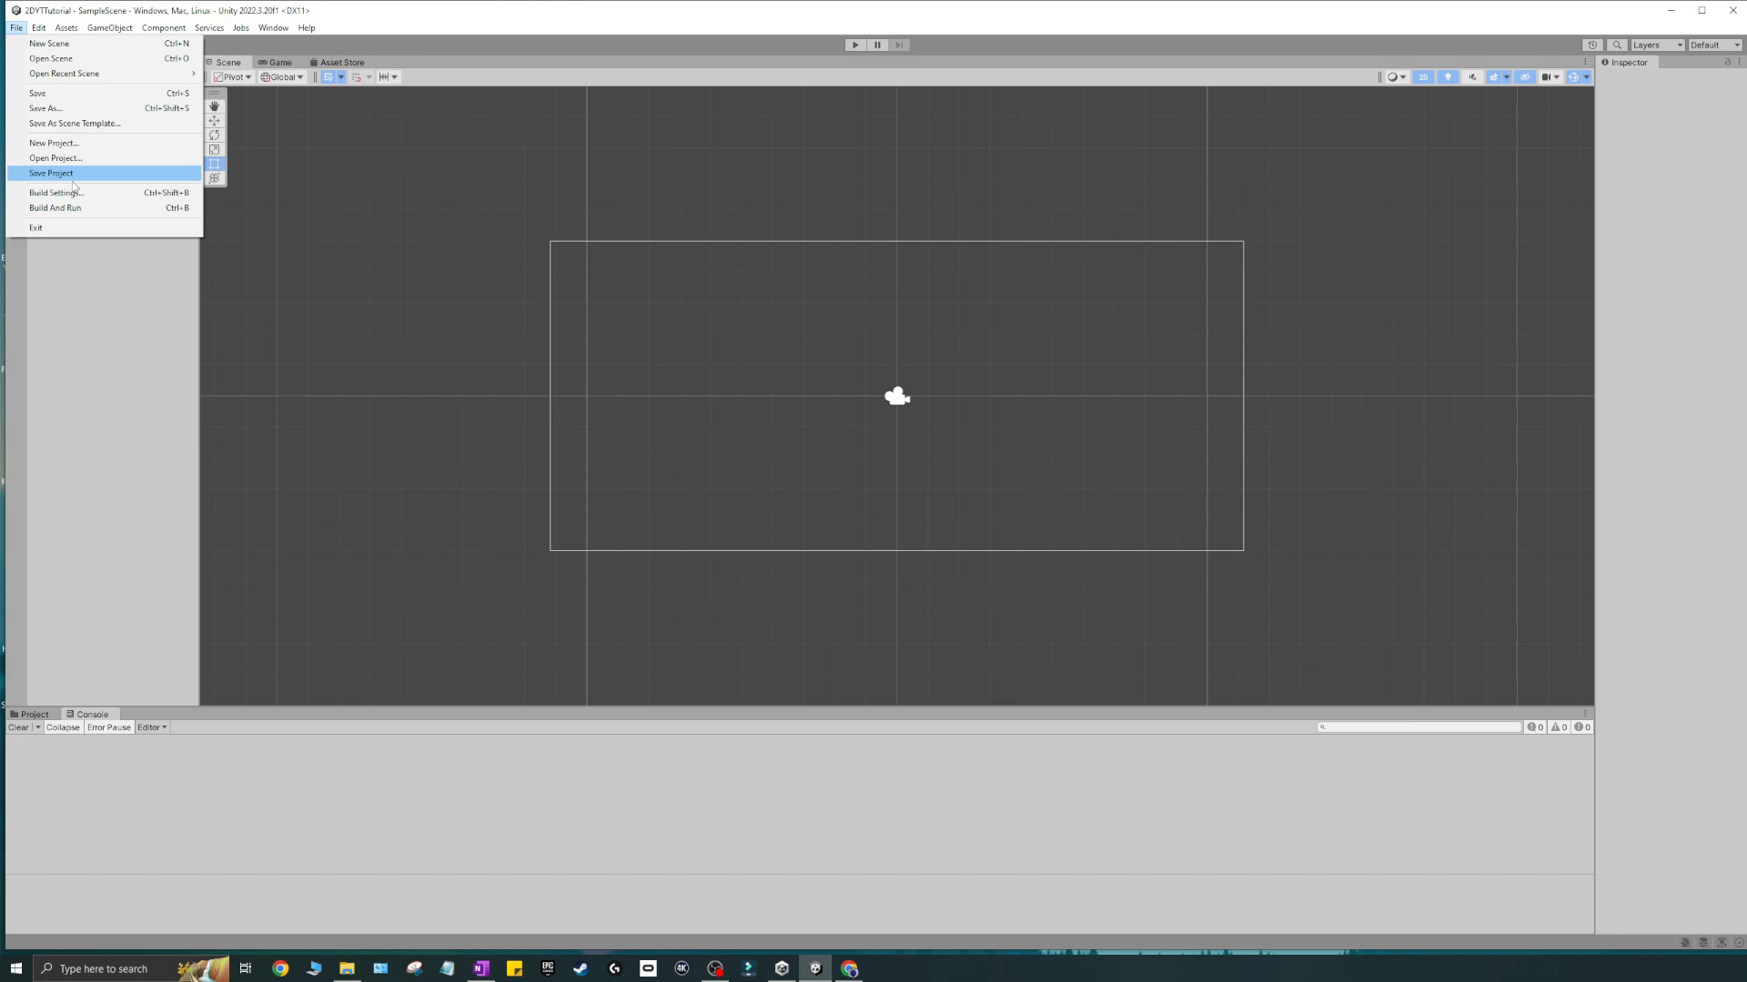
click(43, 30)
click(66, 27)
mouse_move(101, 30)
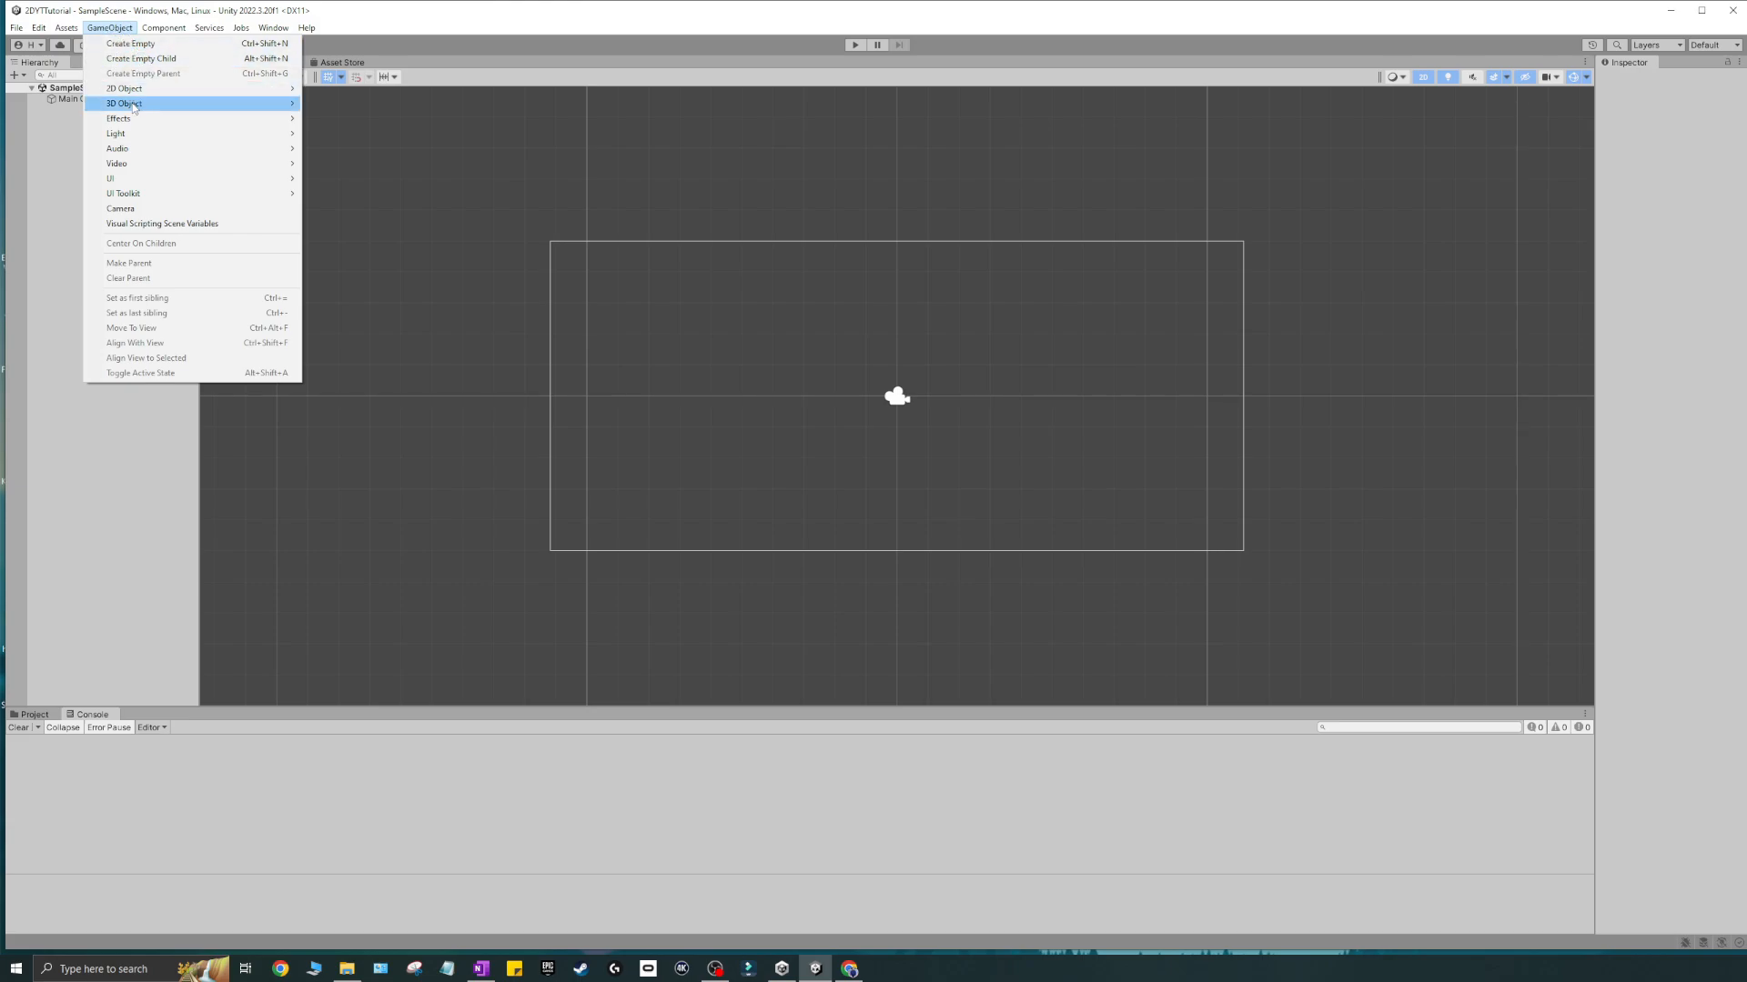
mouse_move(273, 88)
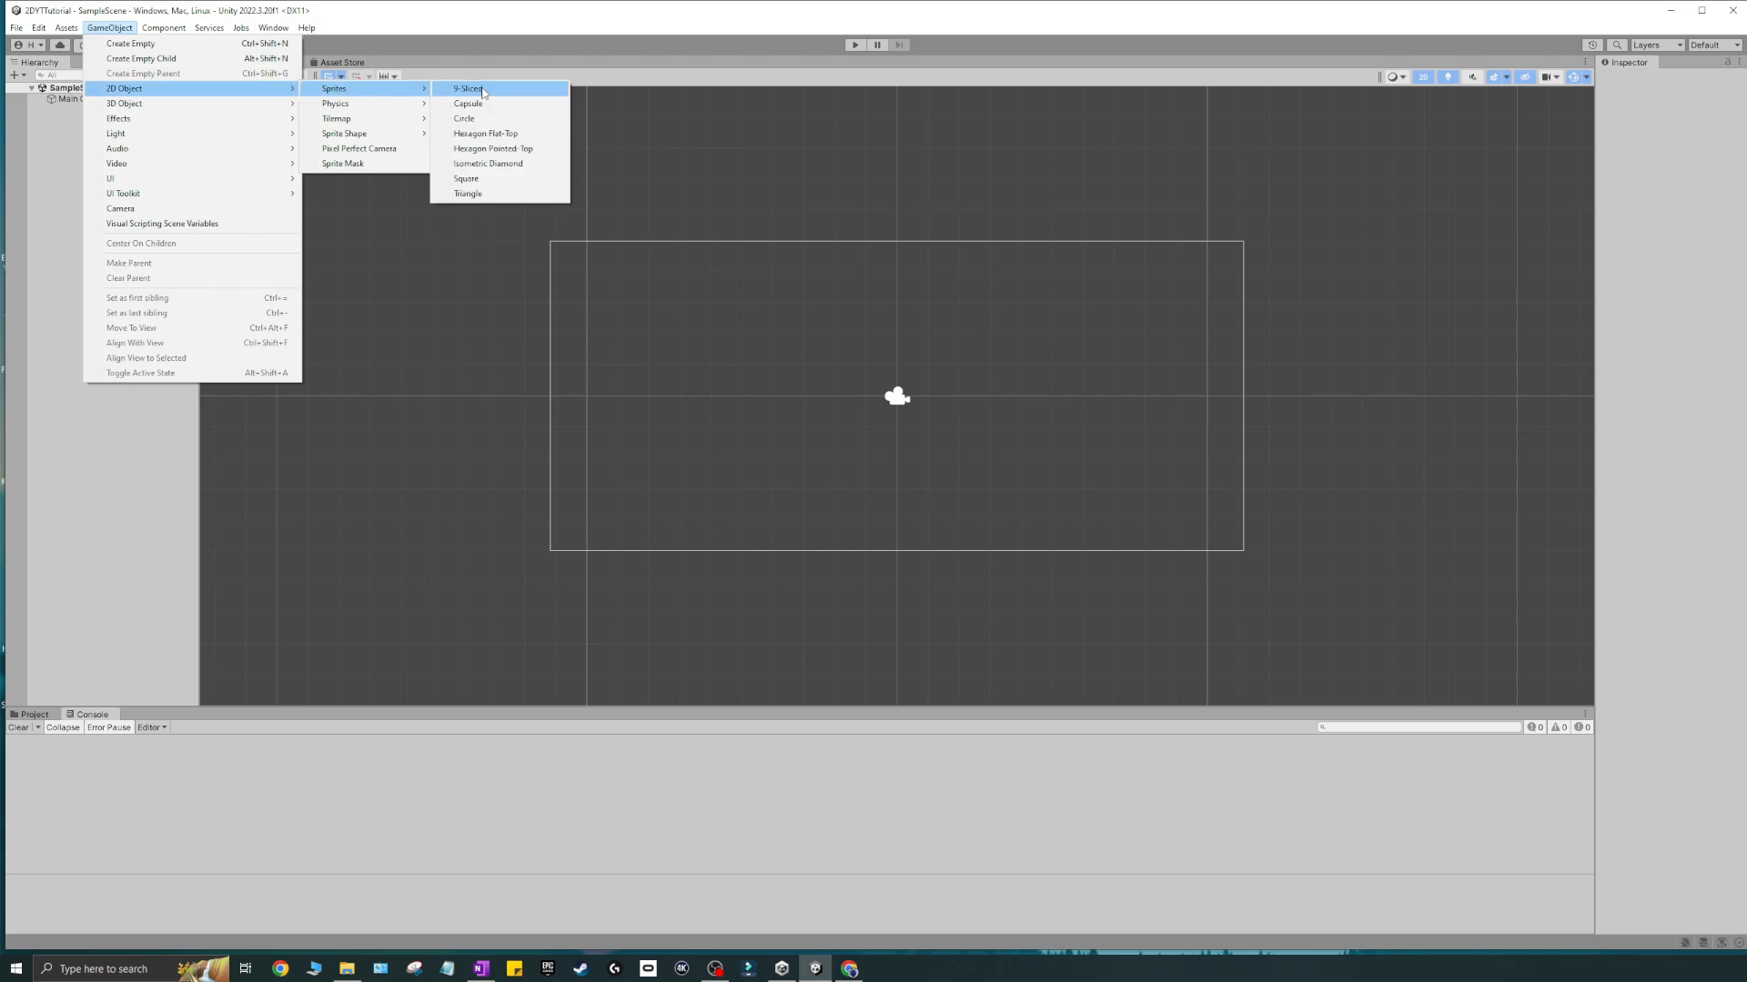
mouse_move(372, 104)
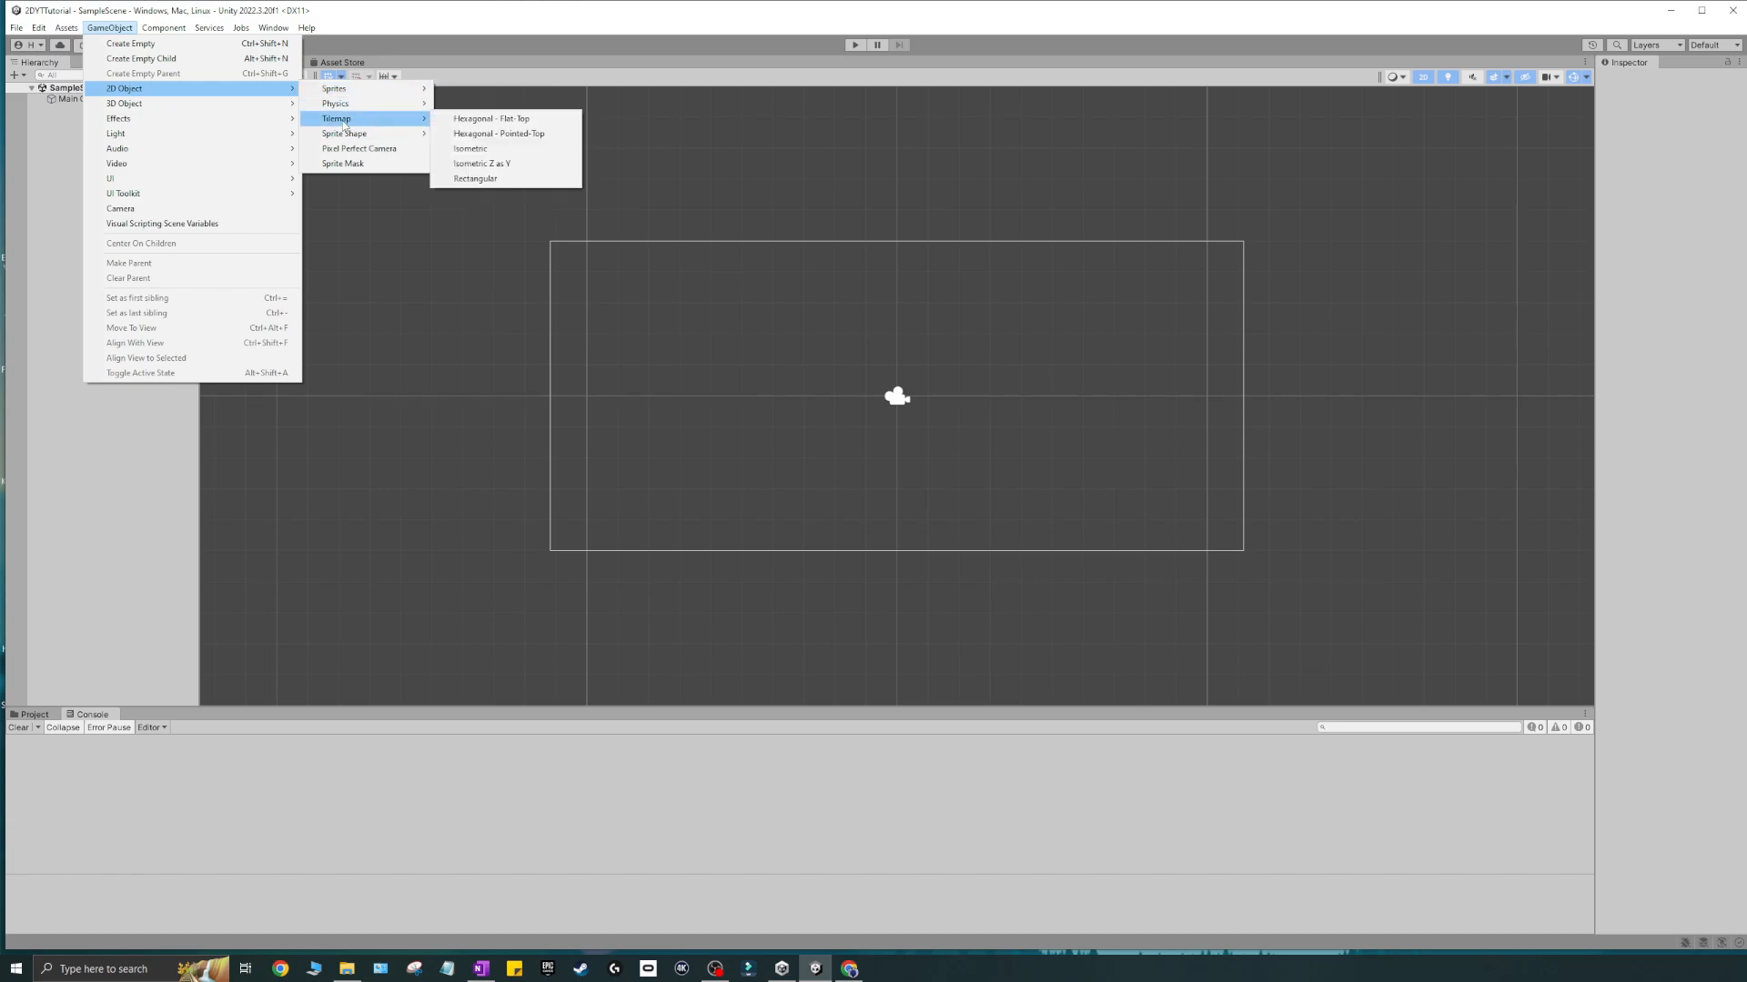
mouse_move(193, 102)
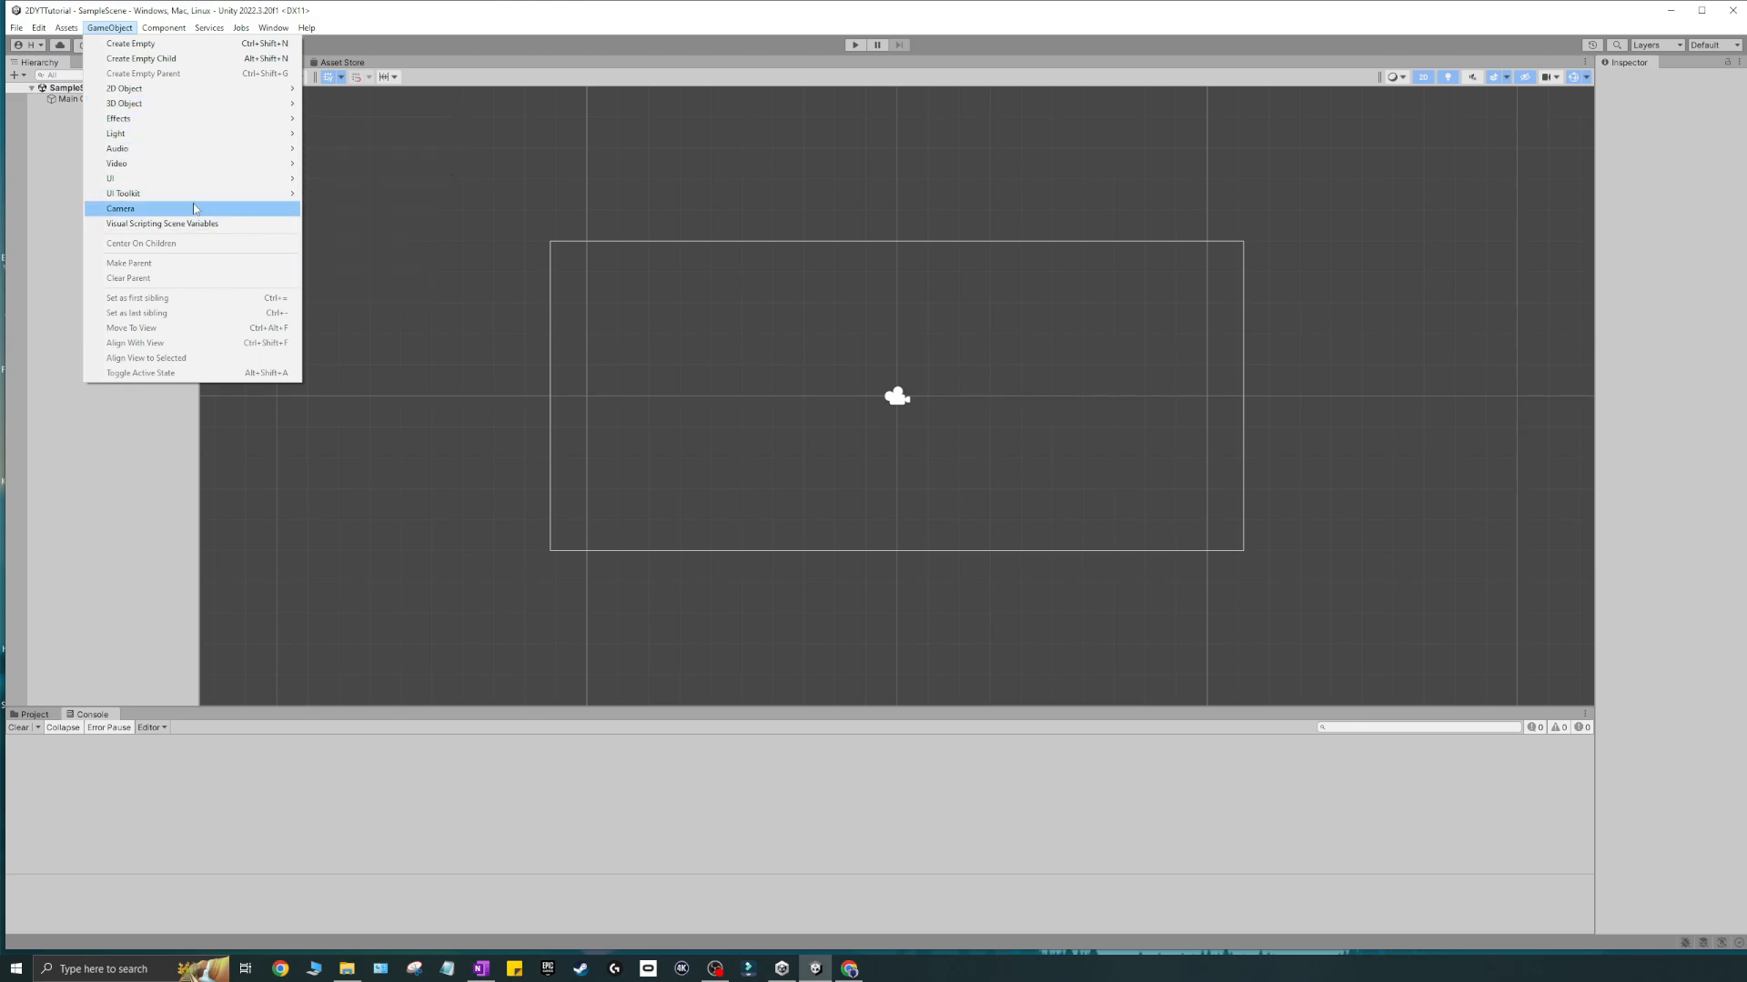
mouse_move(139, 113)
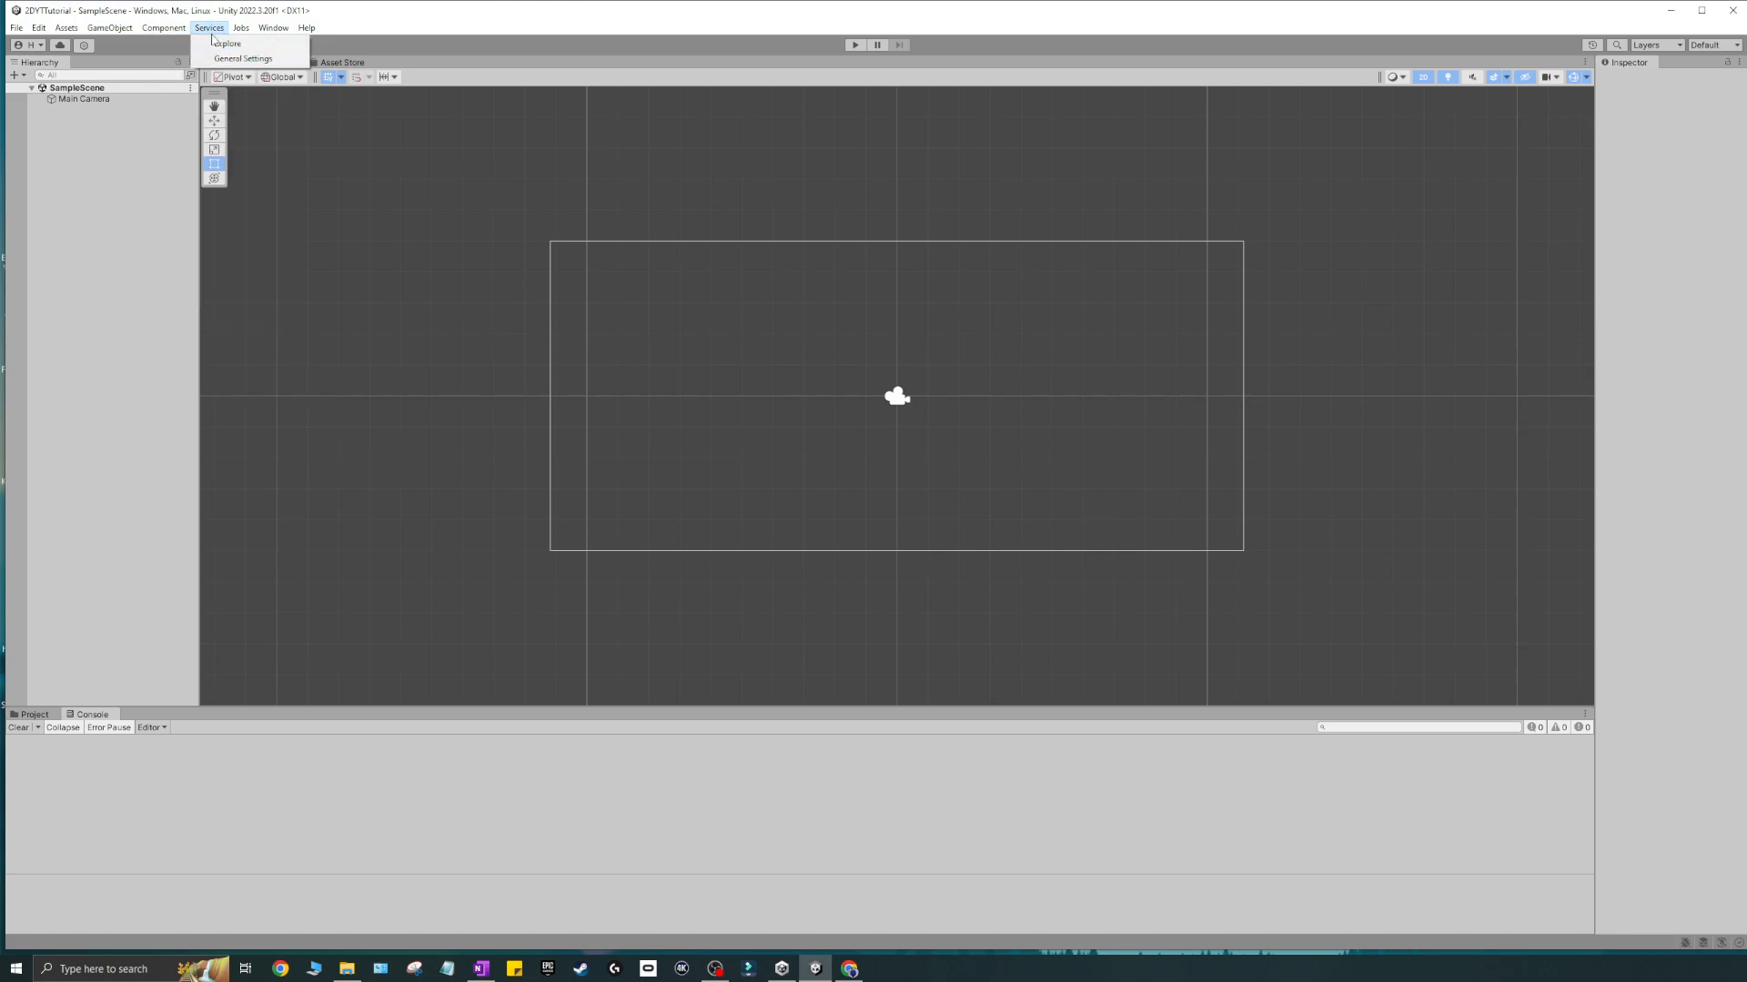
- Browse the Unity services packages in the Package Manager and close its window
click(223, 45)
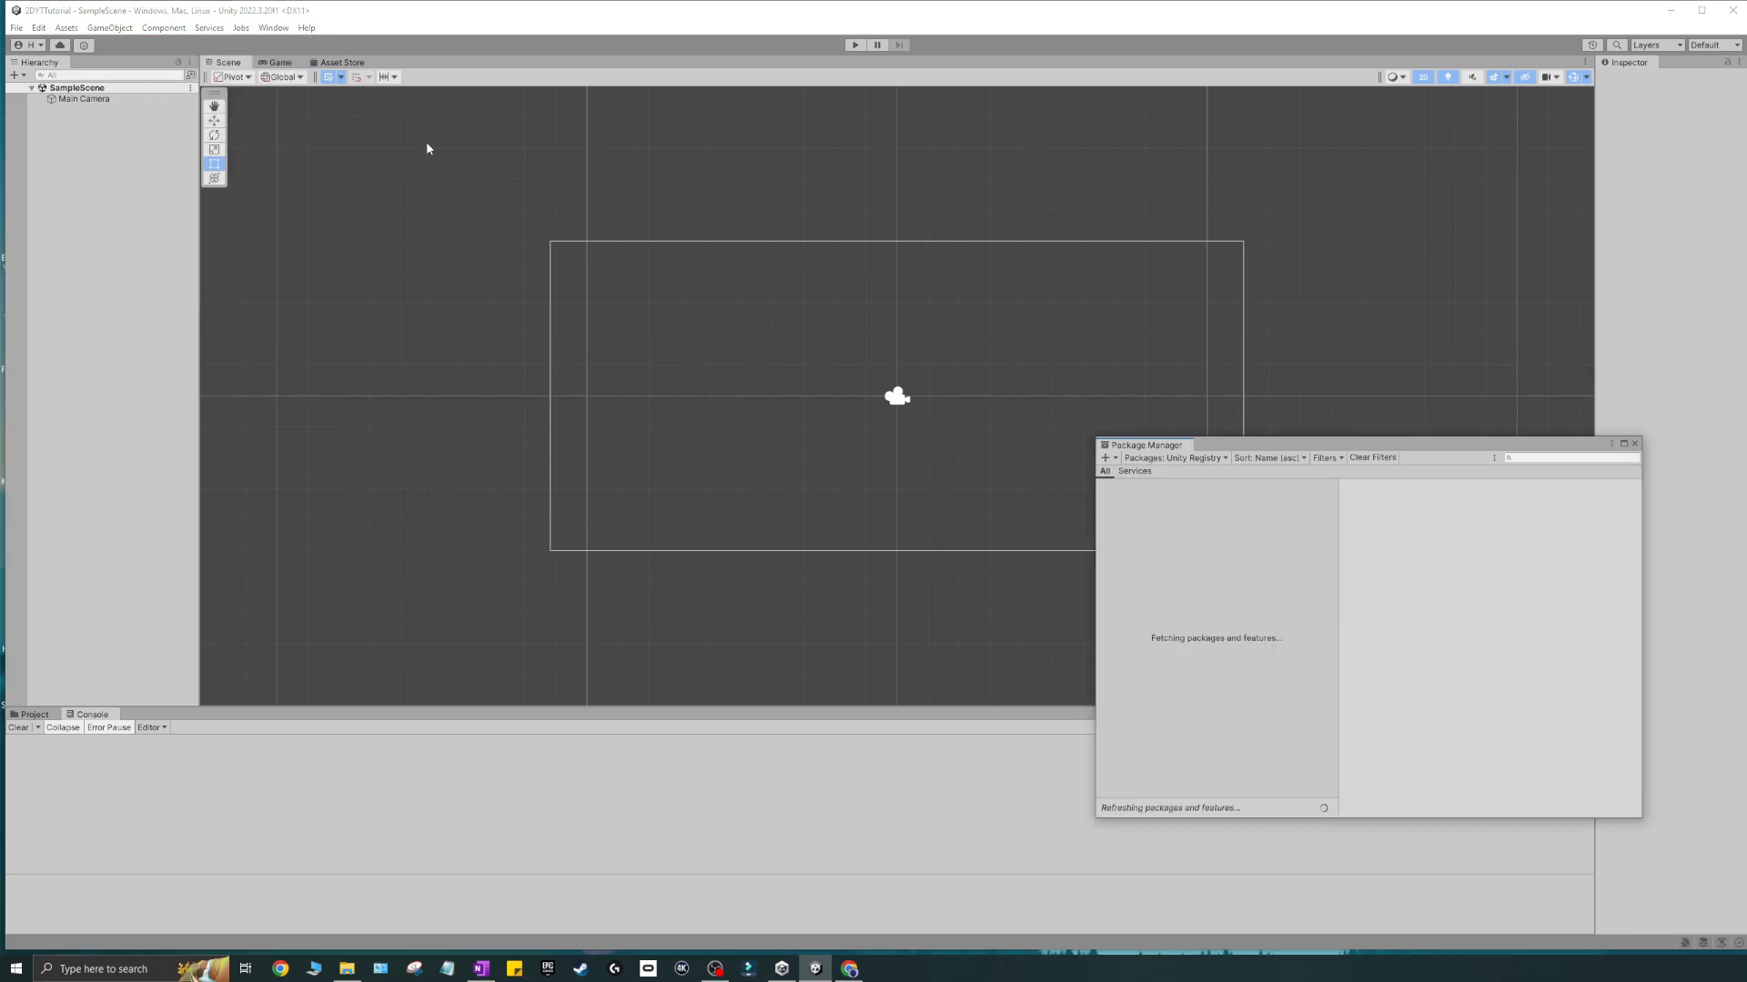
drag(1178, 446, 887, 367)
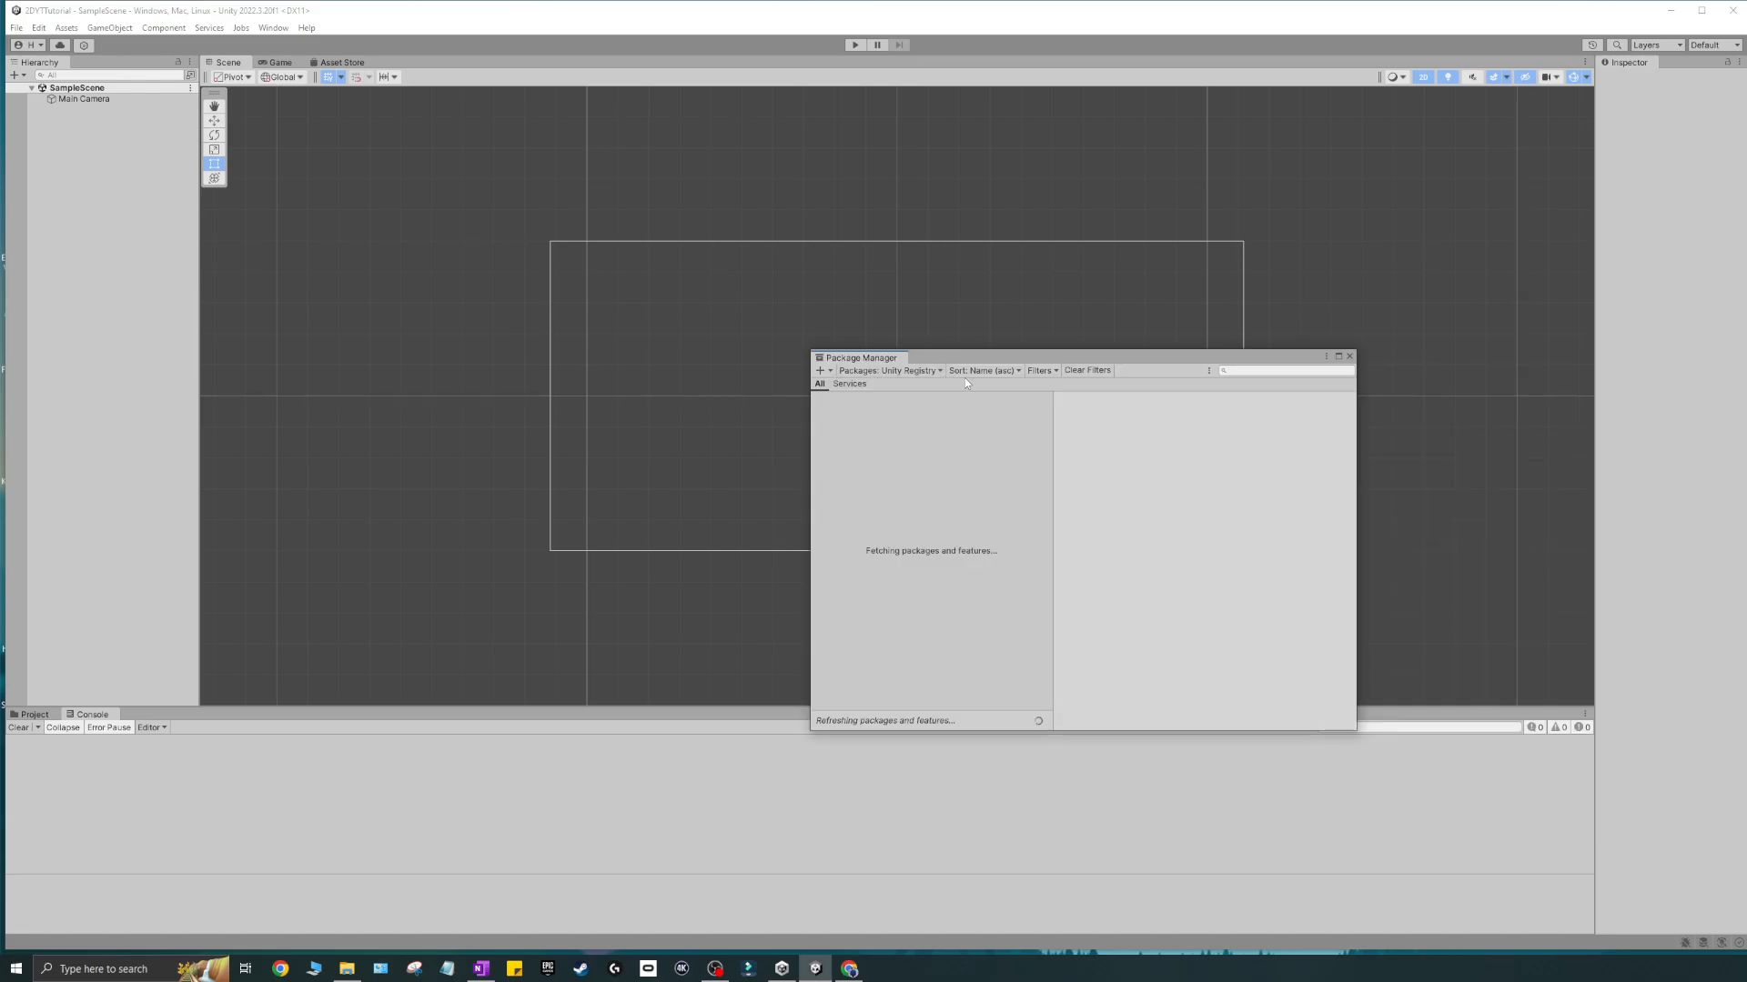
click(935, 369)
click(912, 407)
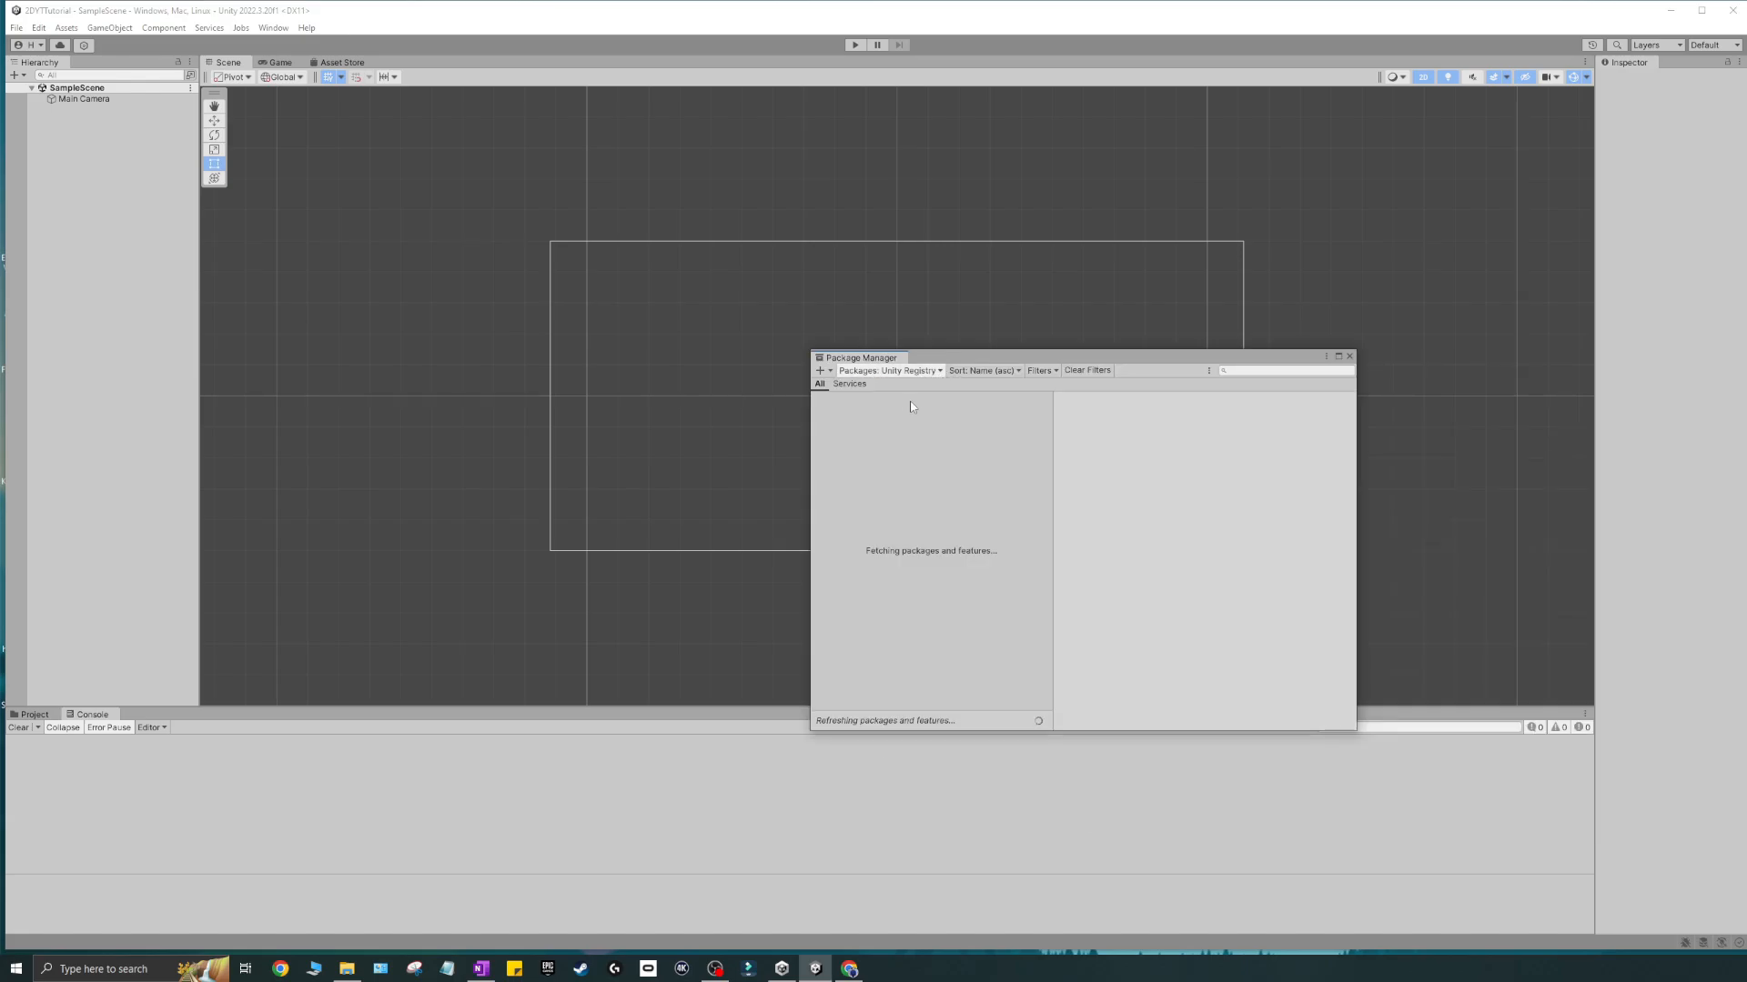
scroll(887, 499, down, 2)
scroll(888, 564, up, 2)
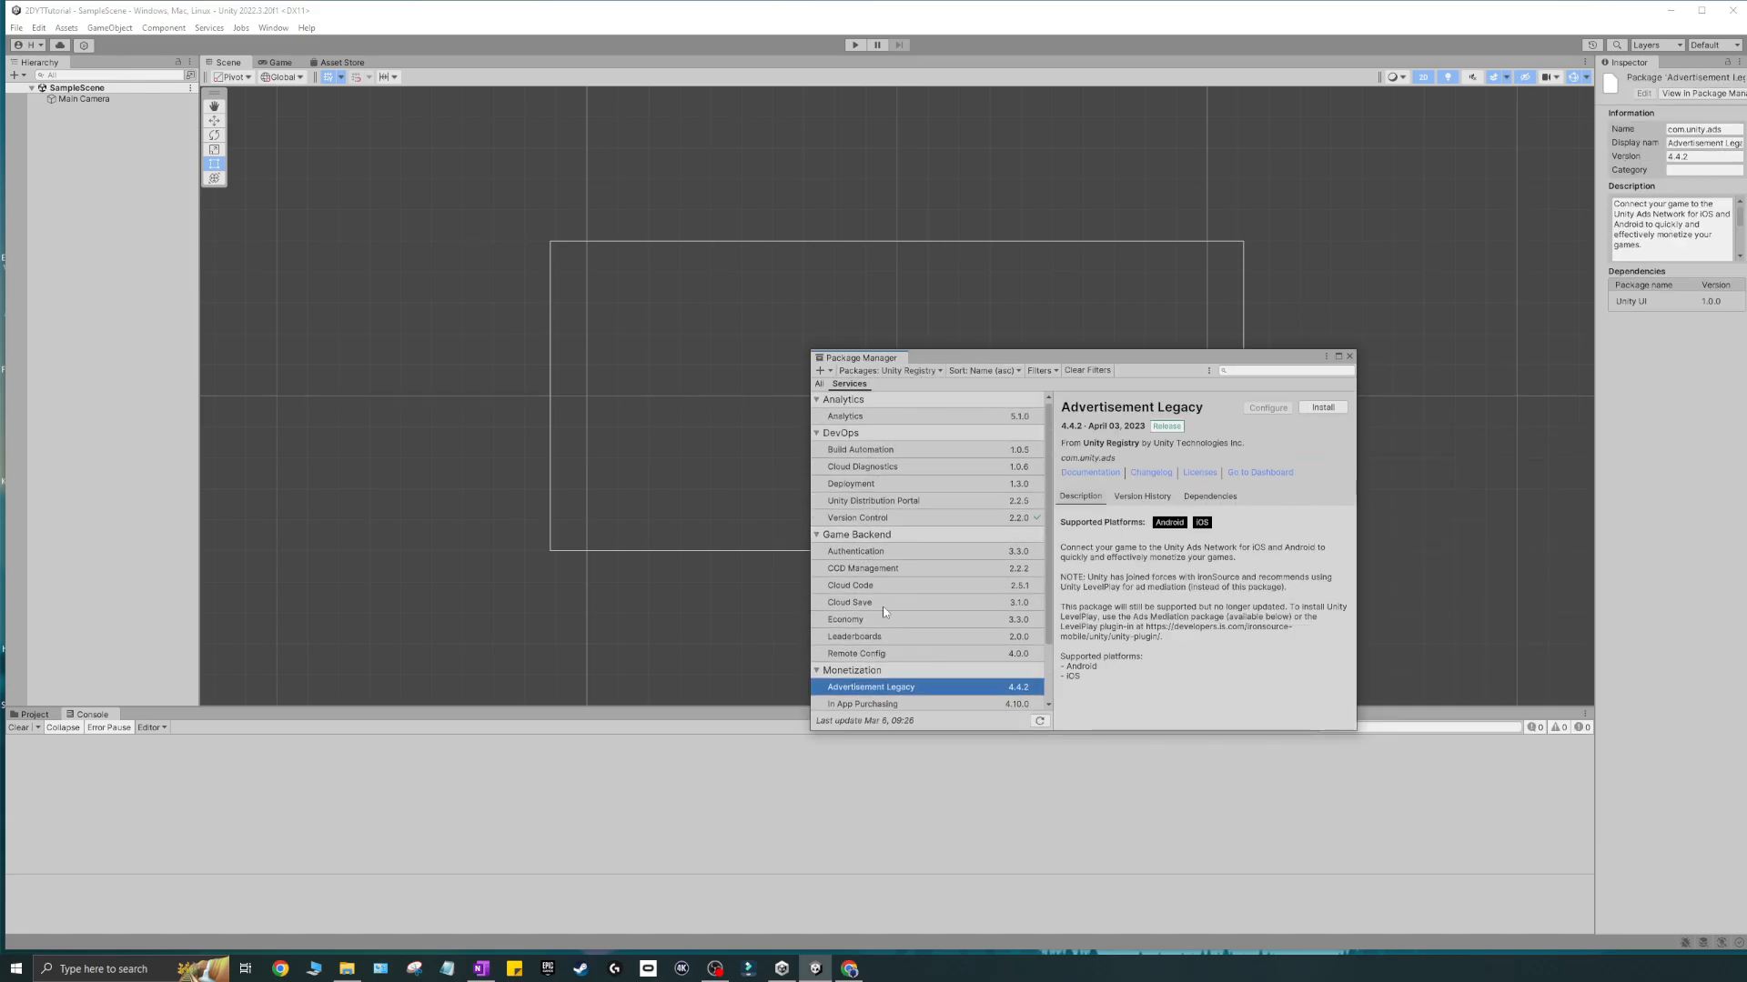
click(1349, 355)
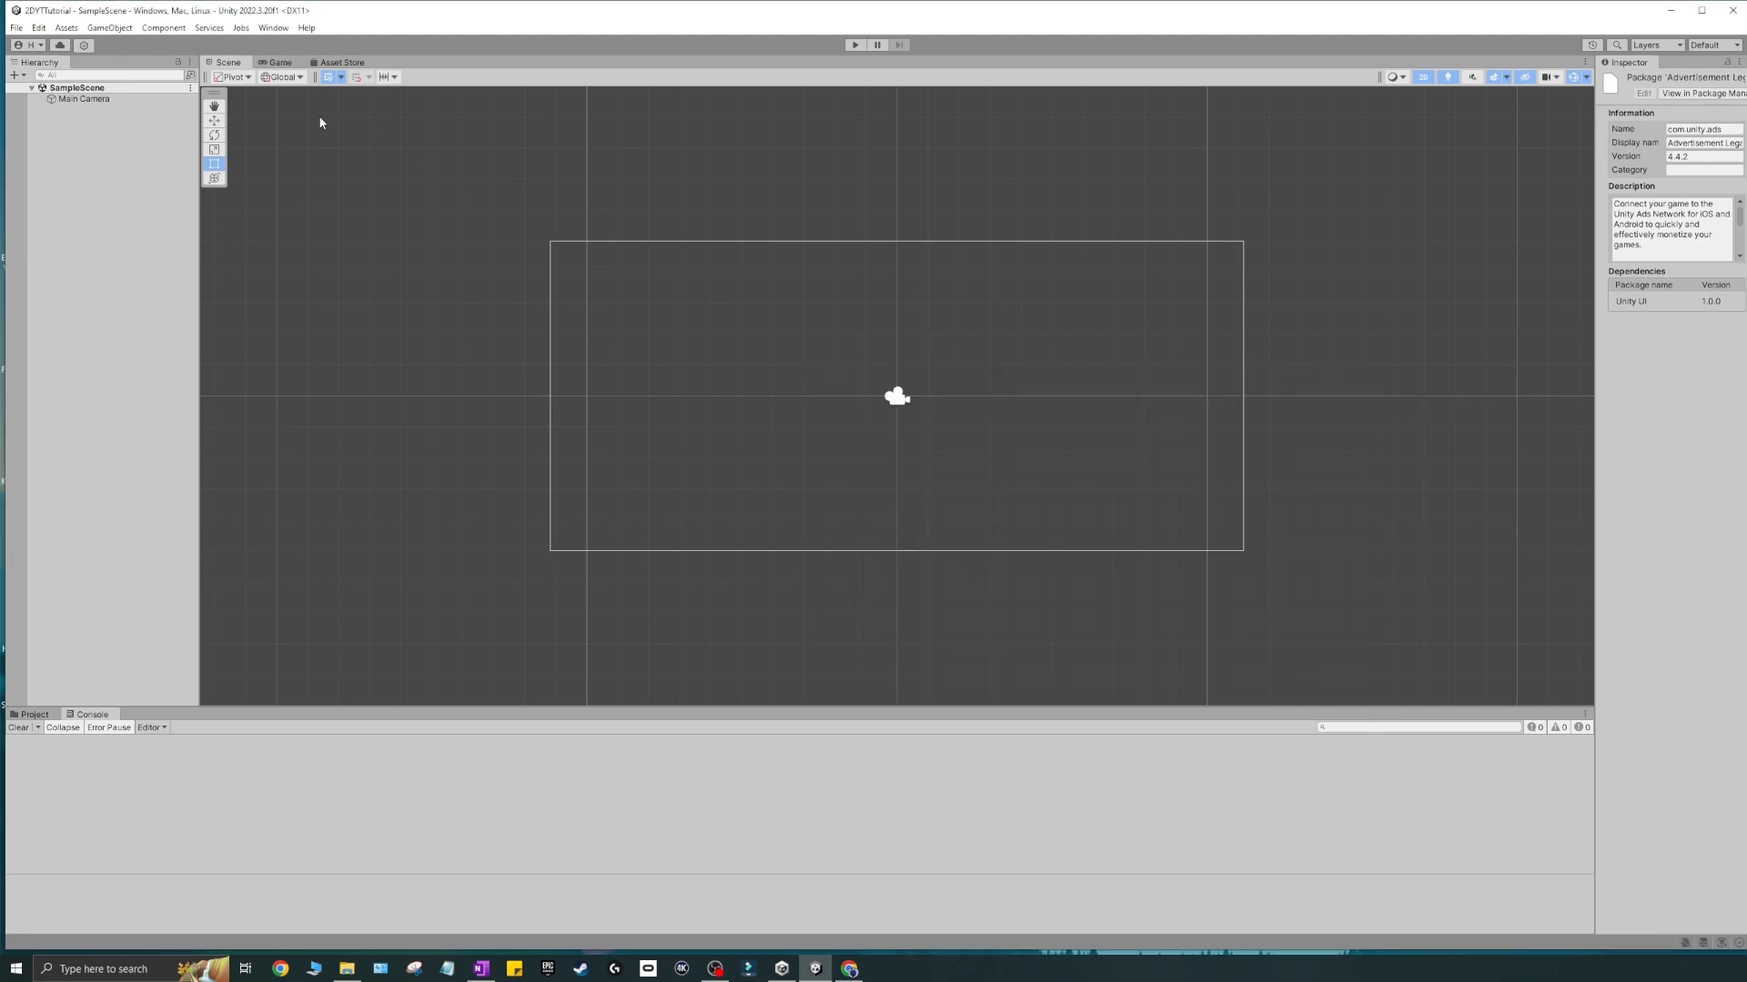
- Switch the editor window layout to 4 Split
click(206, 28)
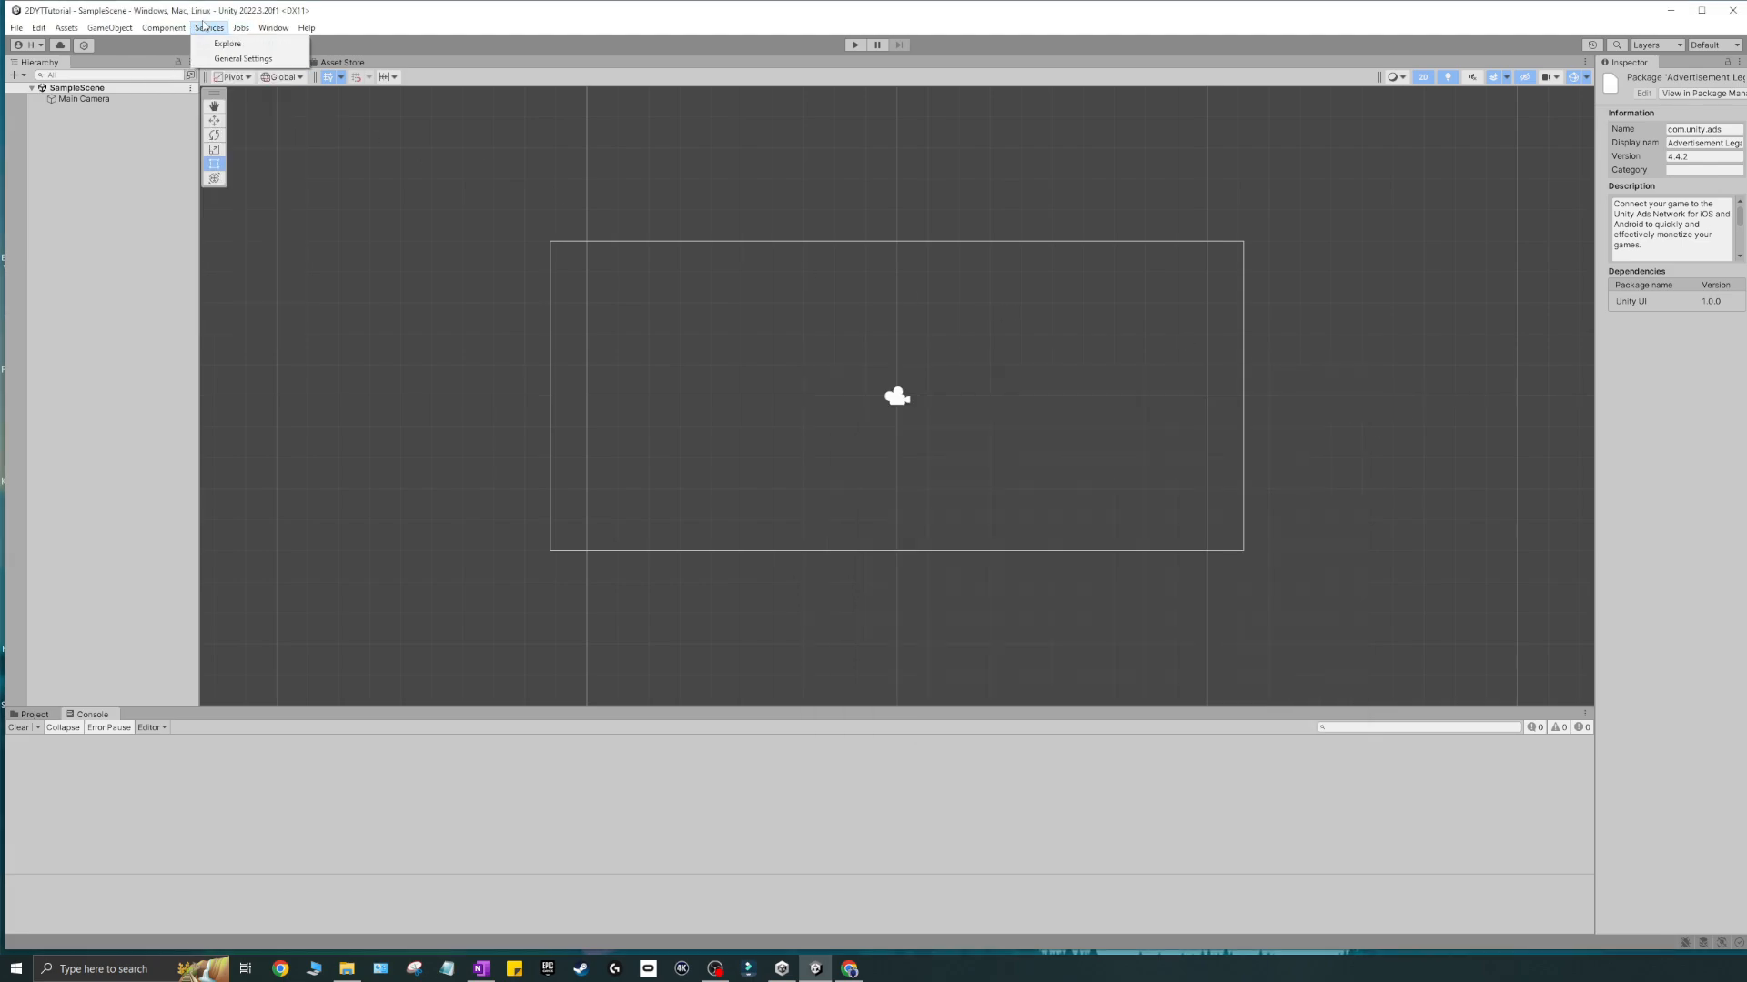
click(204, 27)
click(273, 28)
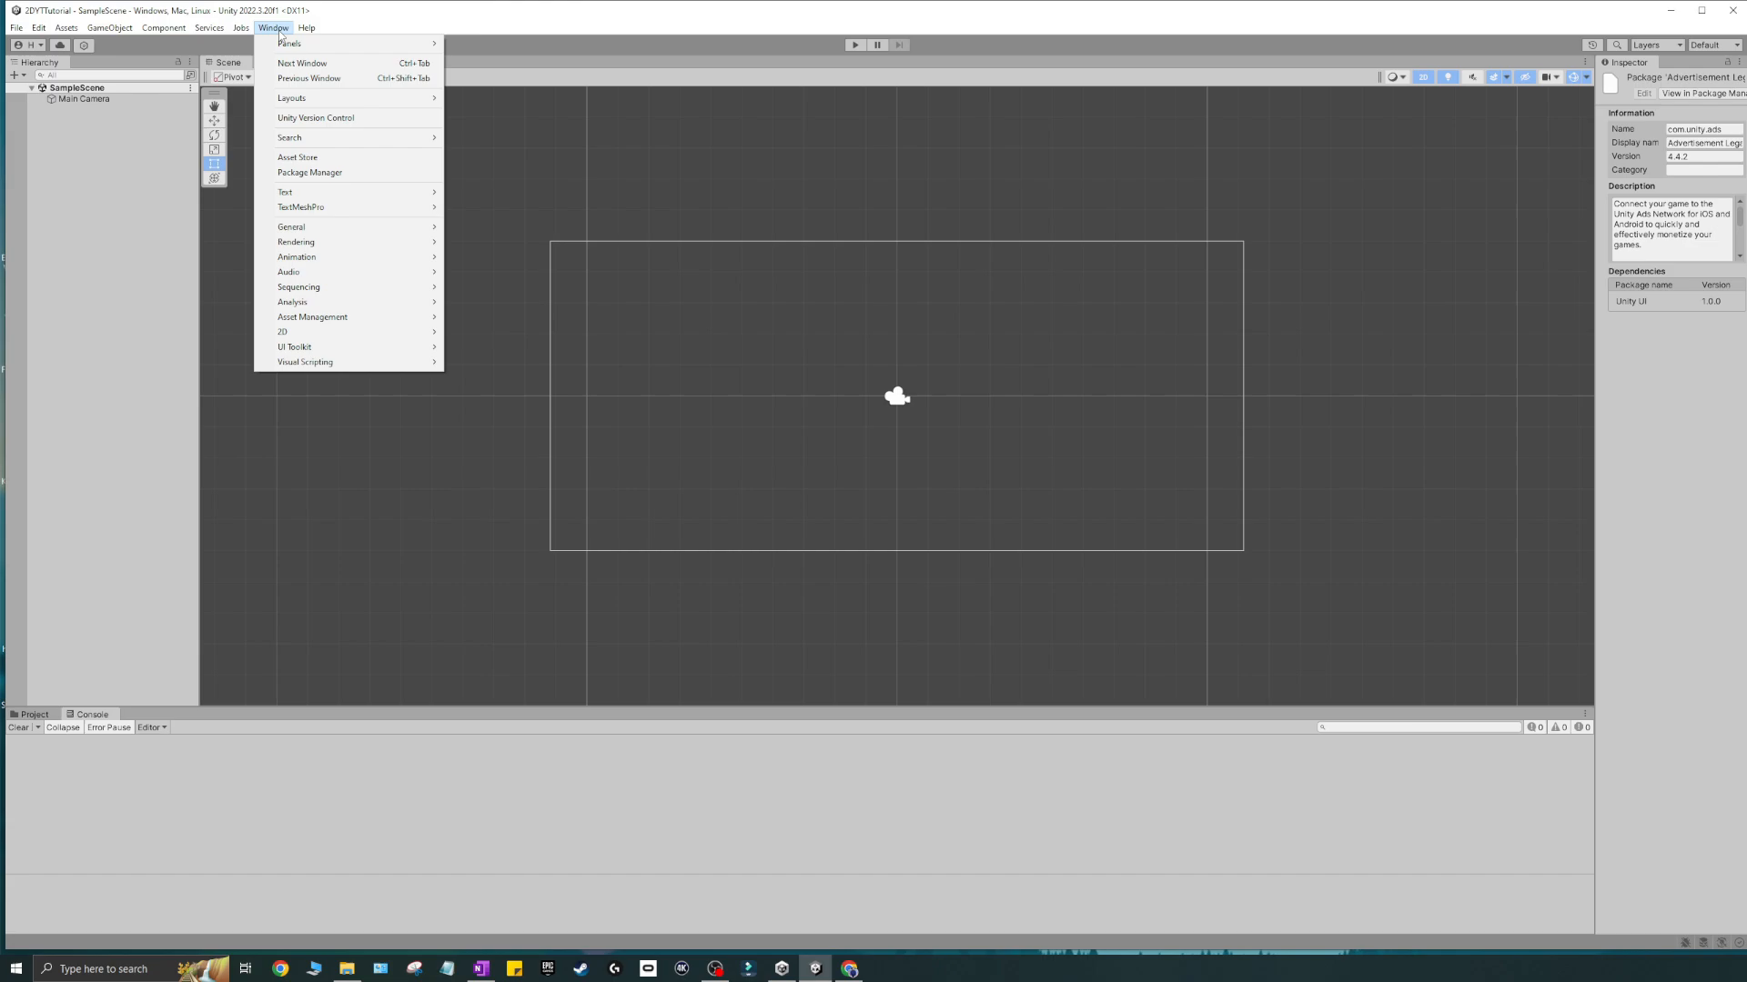
mouse_move(300, 50)
mouse_move(353, 100)
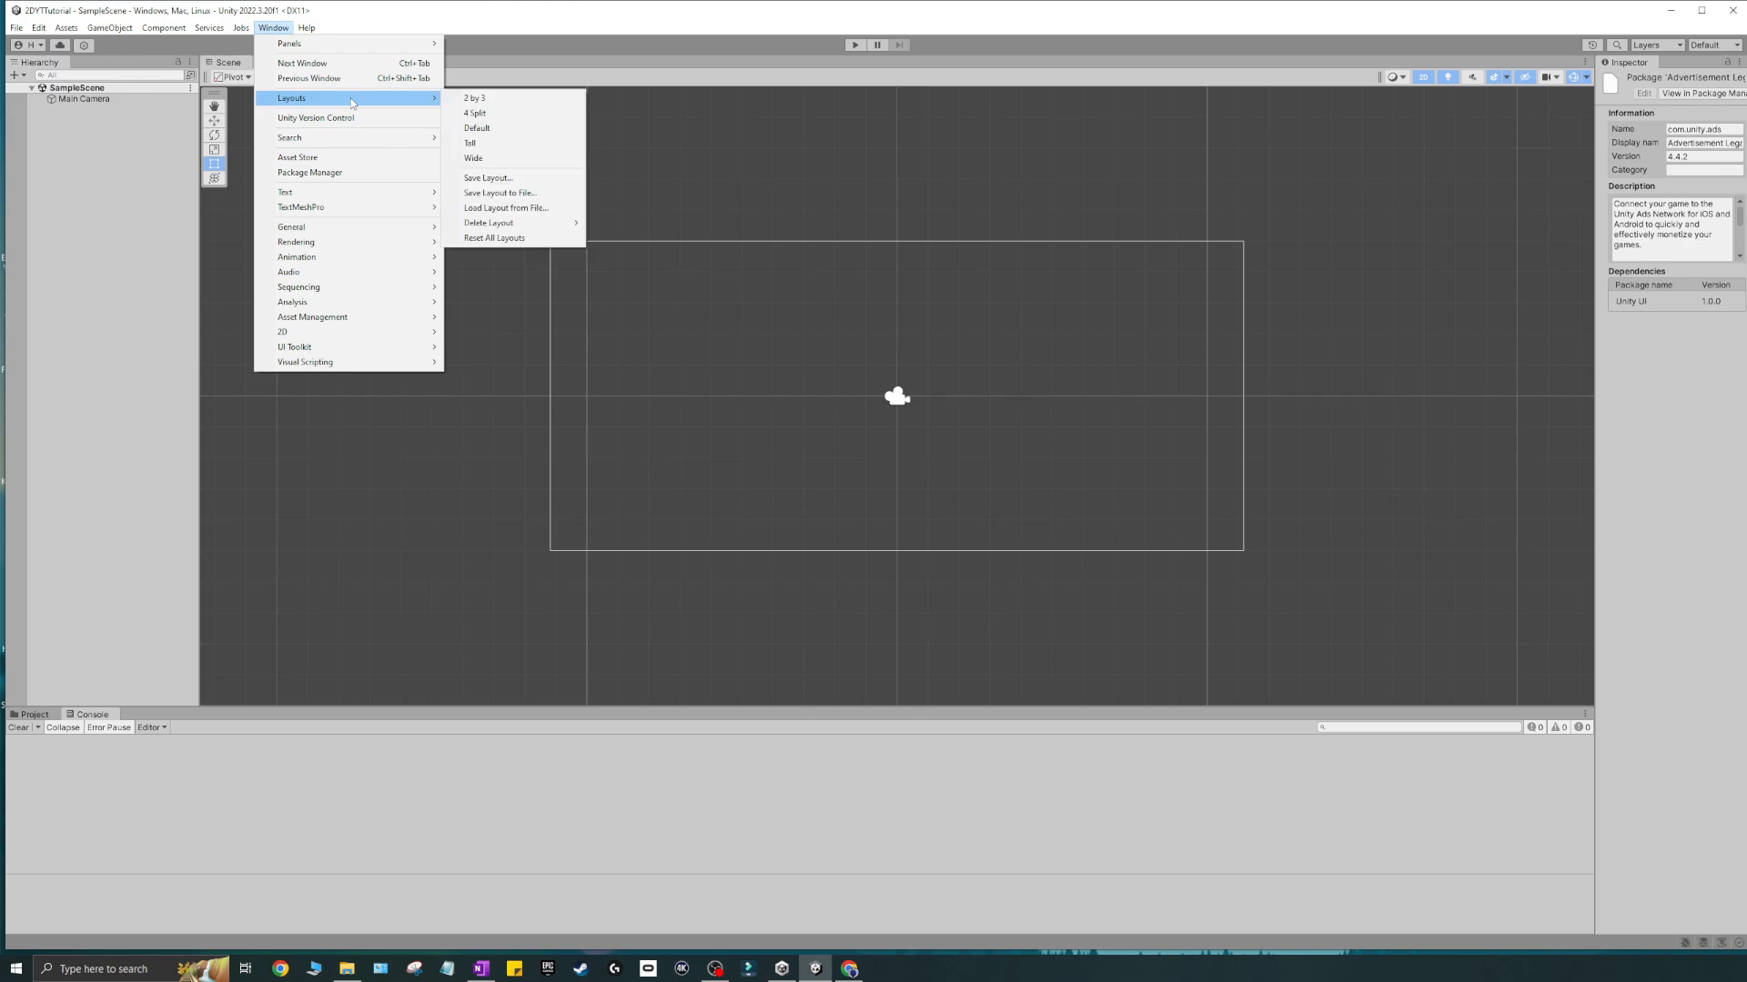
click(476, 113)
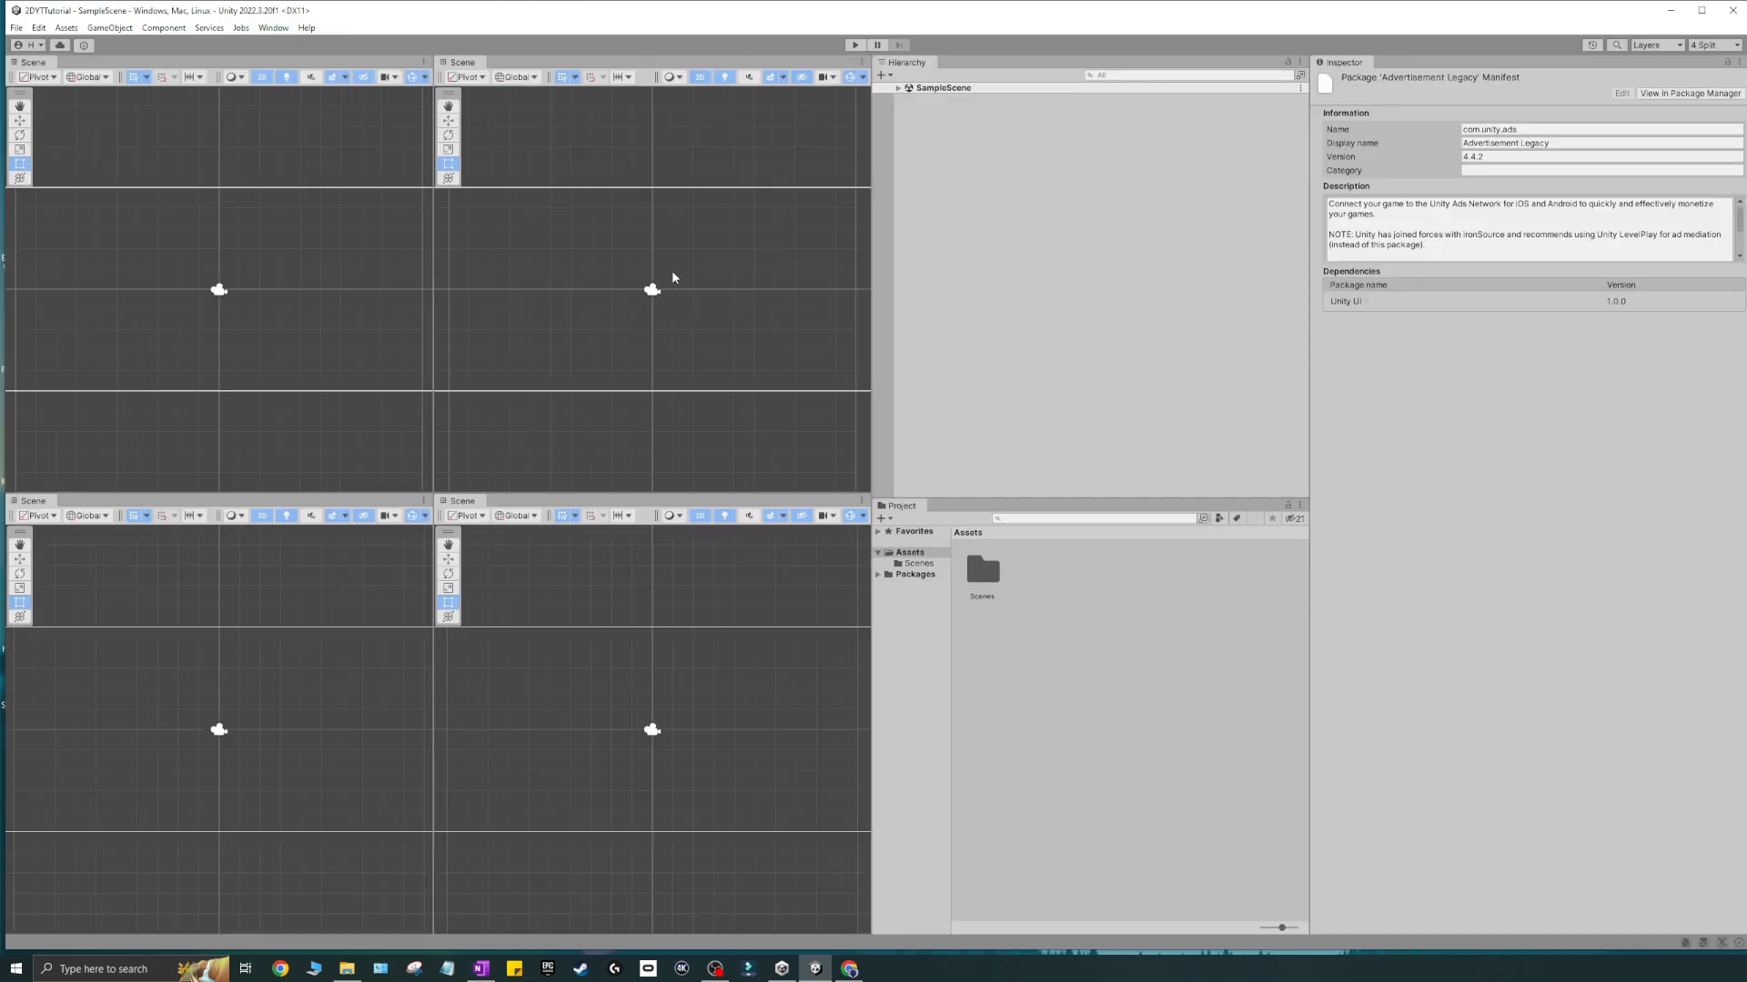
- Apply the Default editor window layout
click(273, 27)
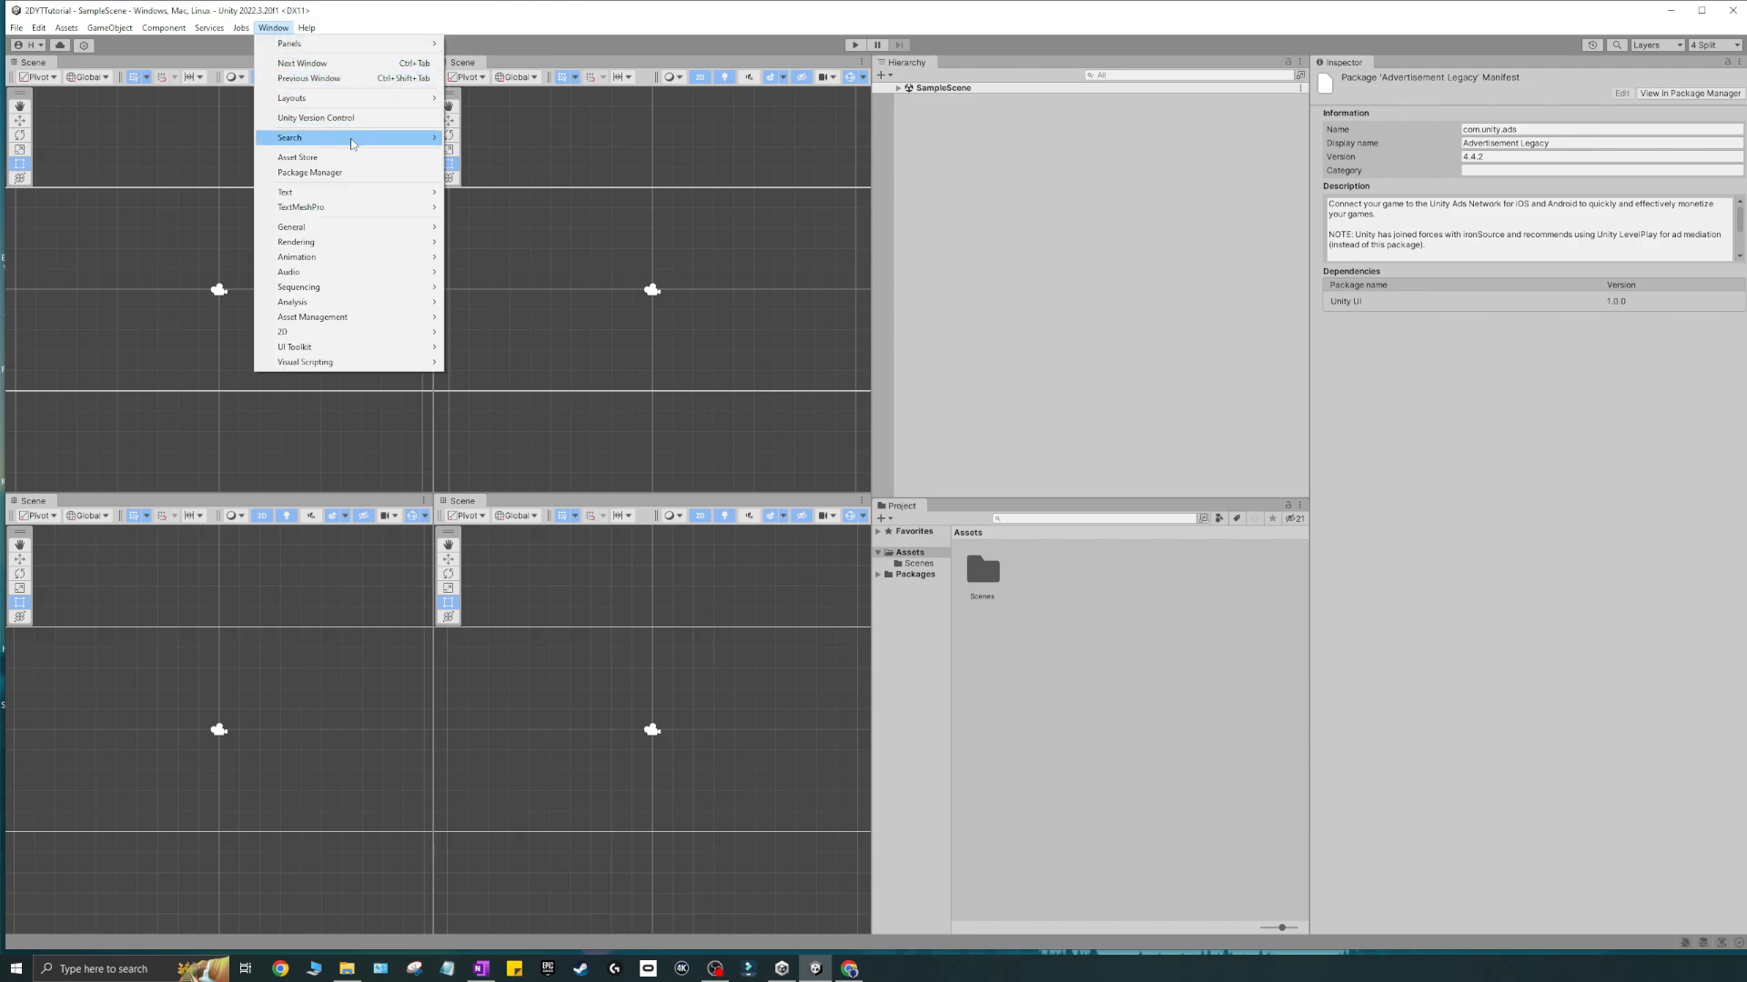
mouse_move(355, 98)
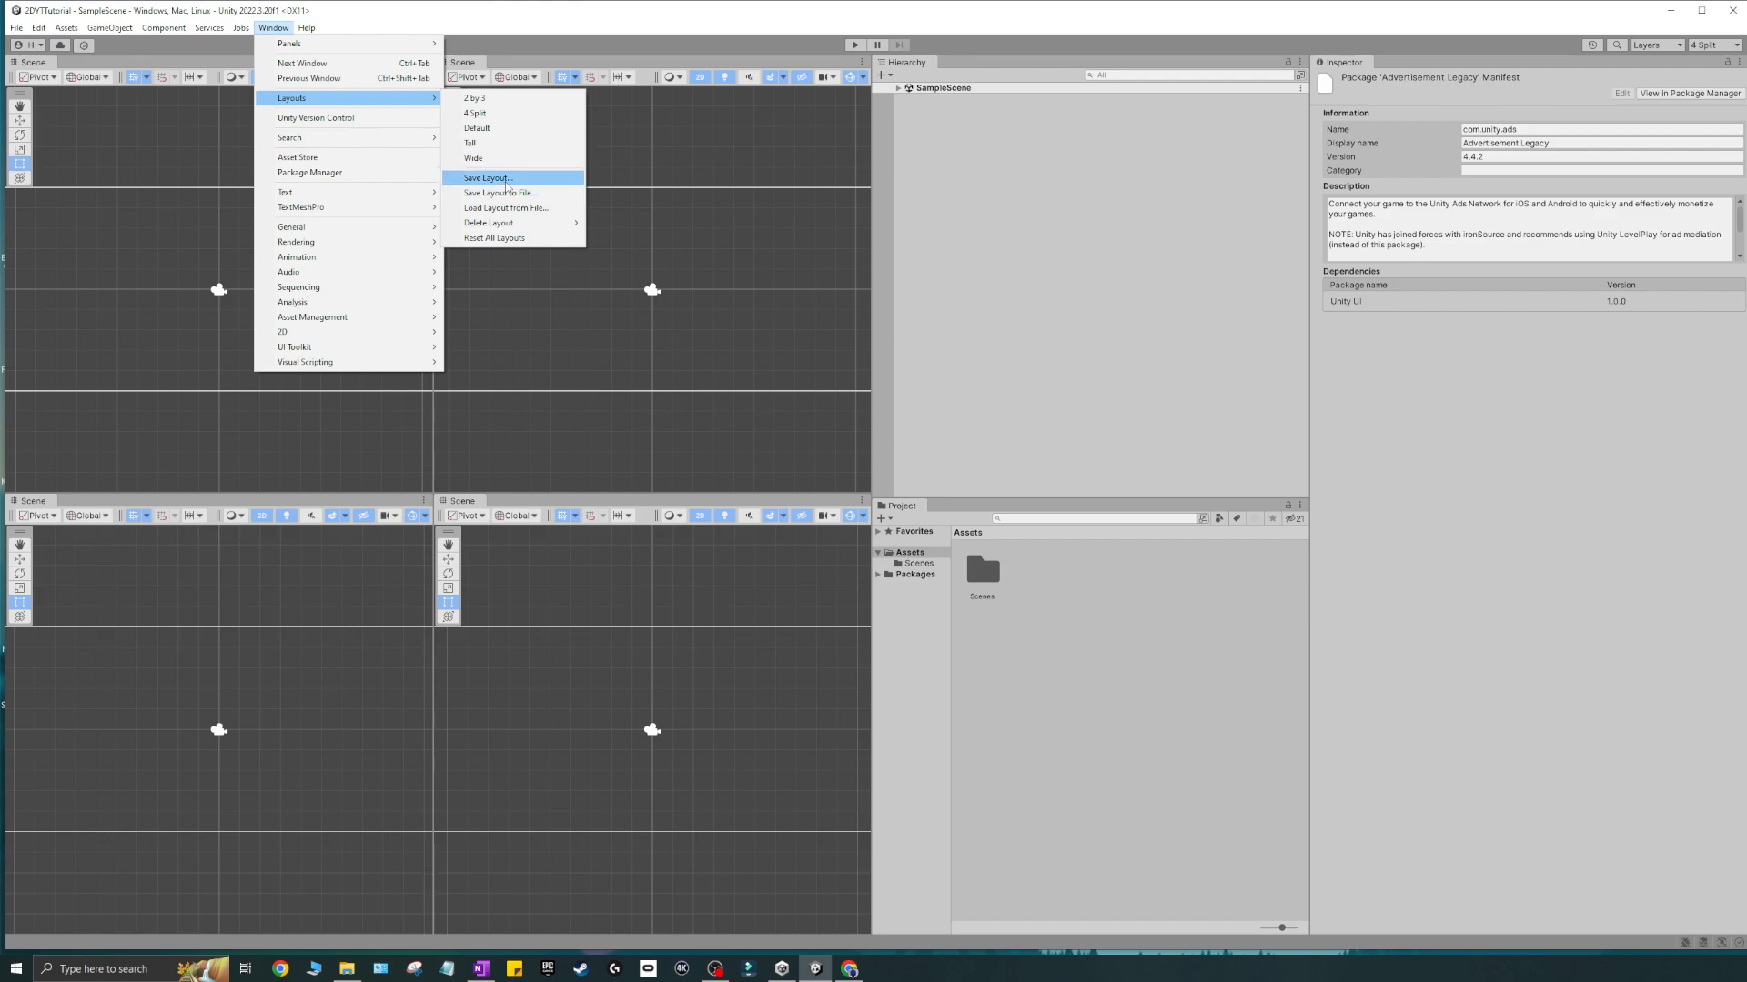
click(477, 127)
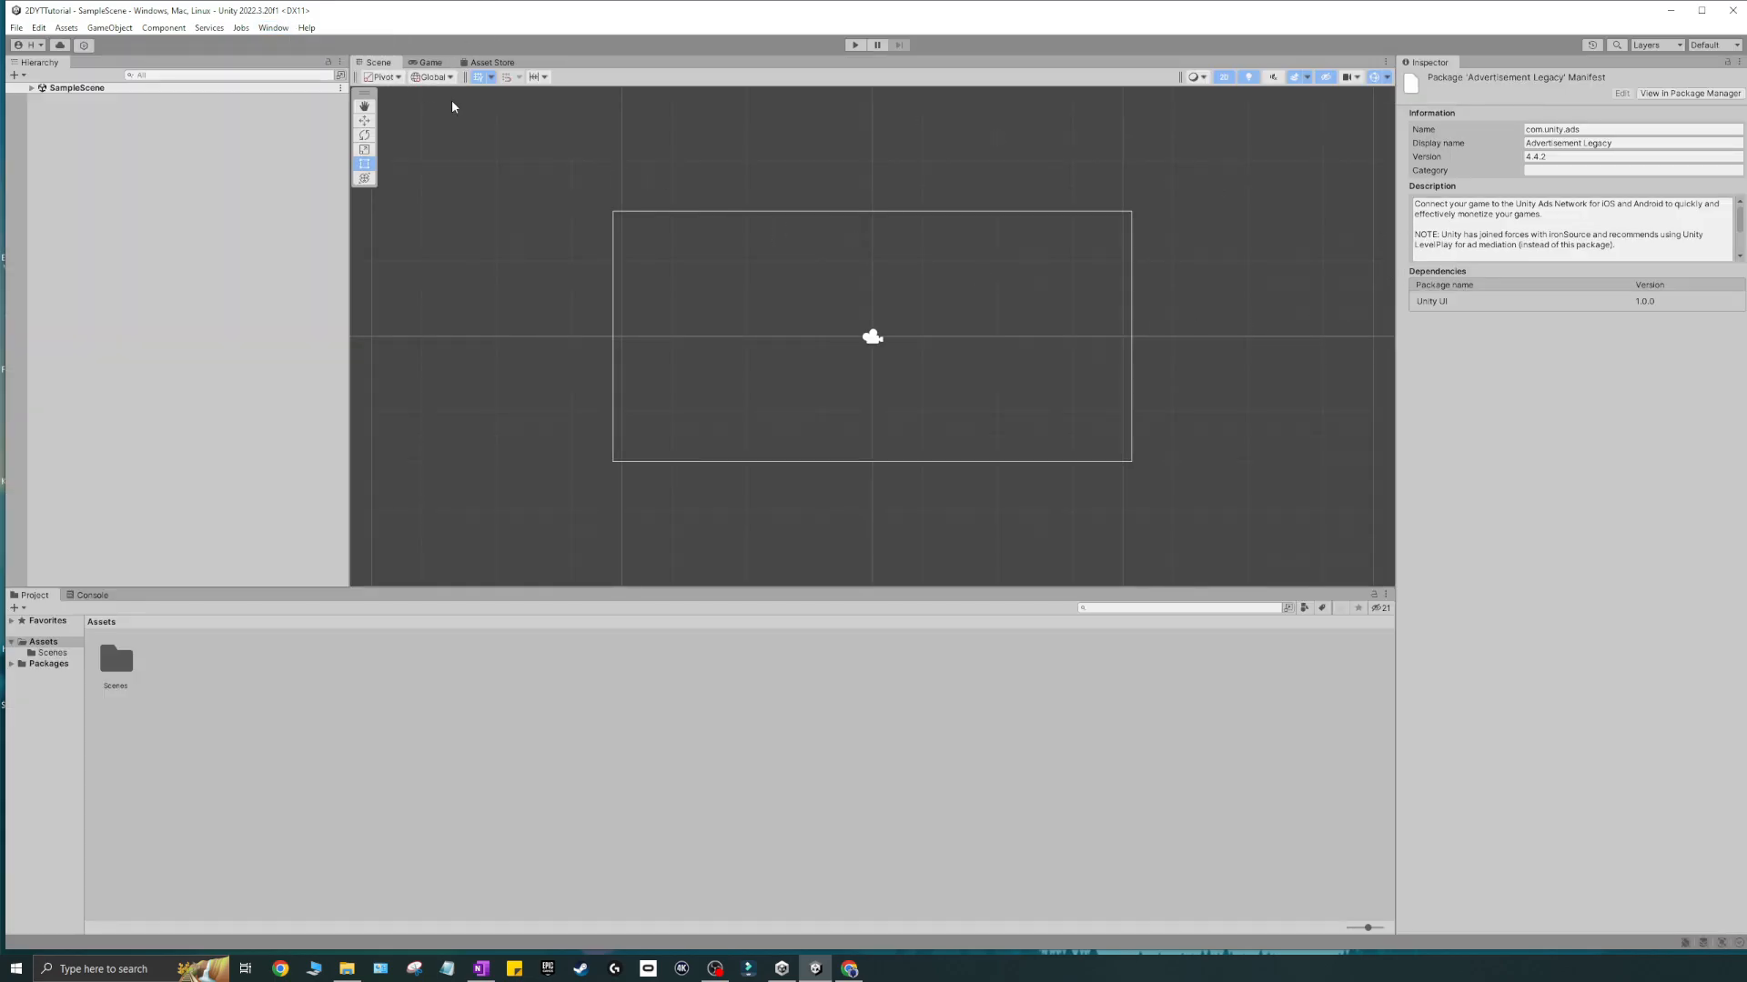
click(273, 27)
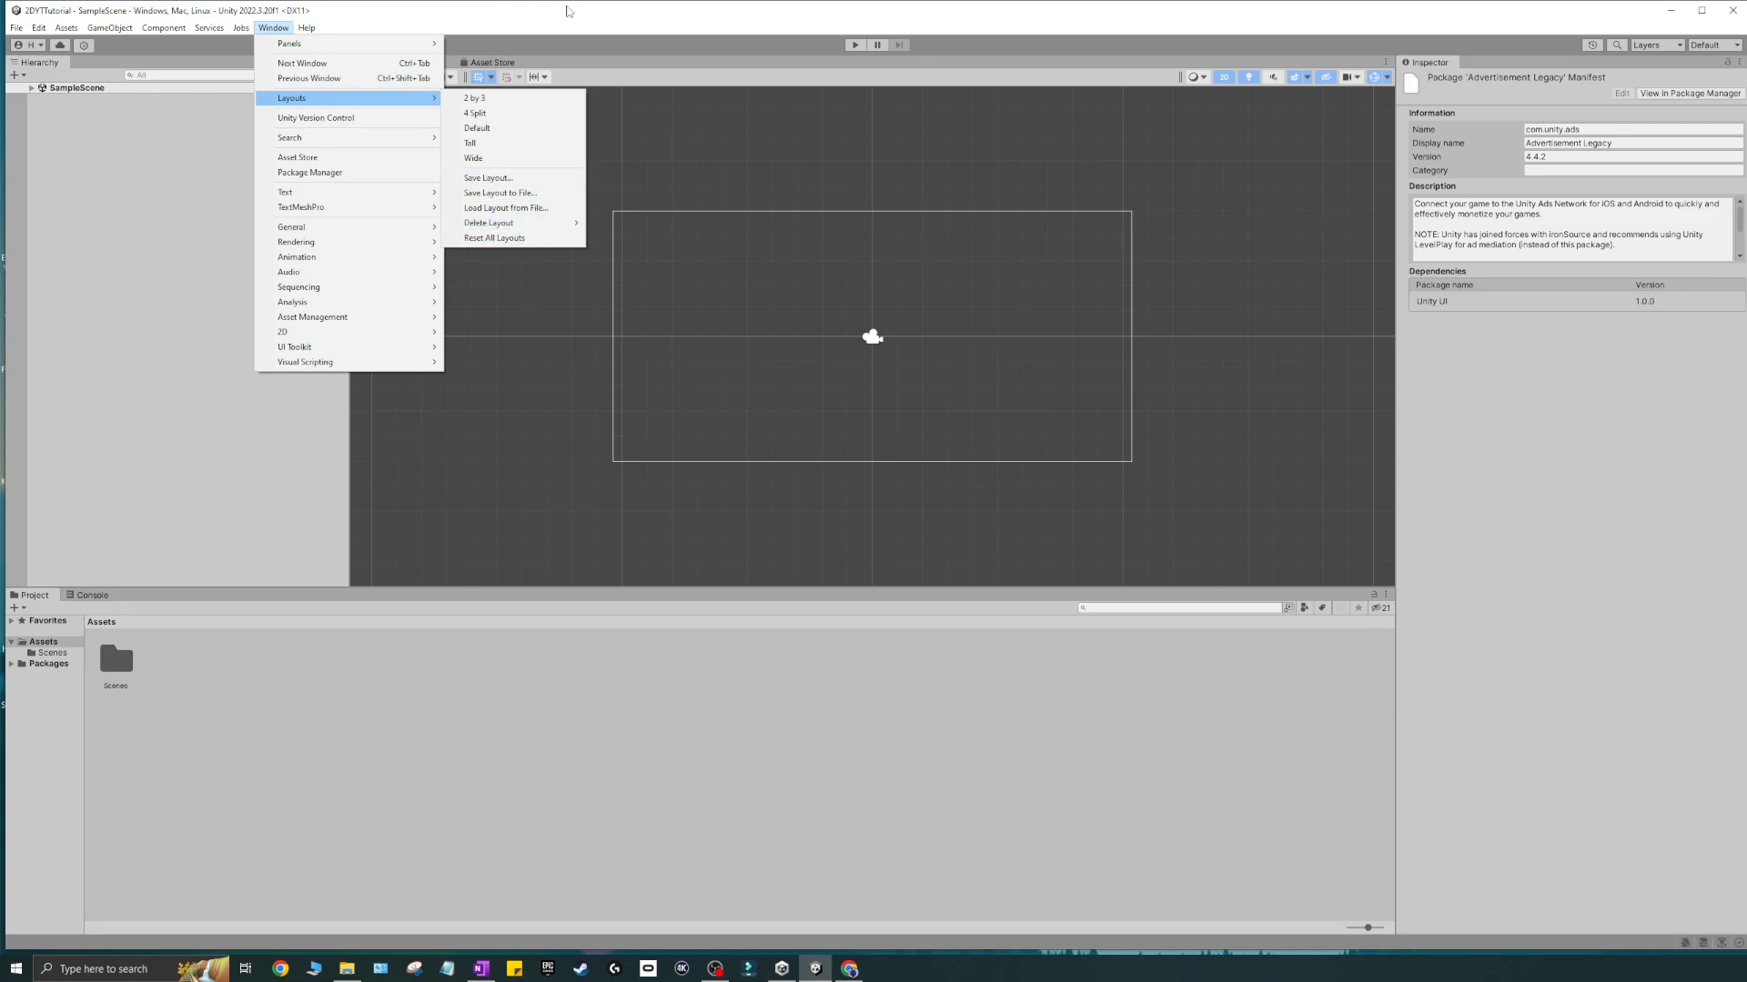
mouse_move(310, 29)
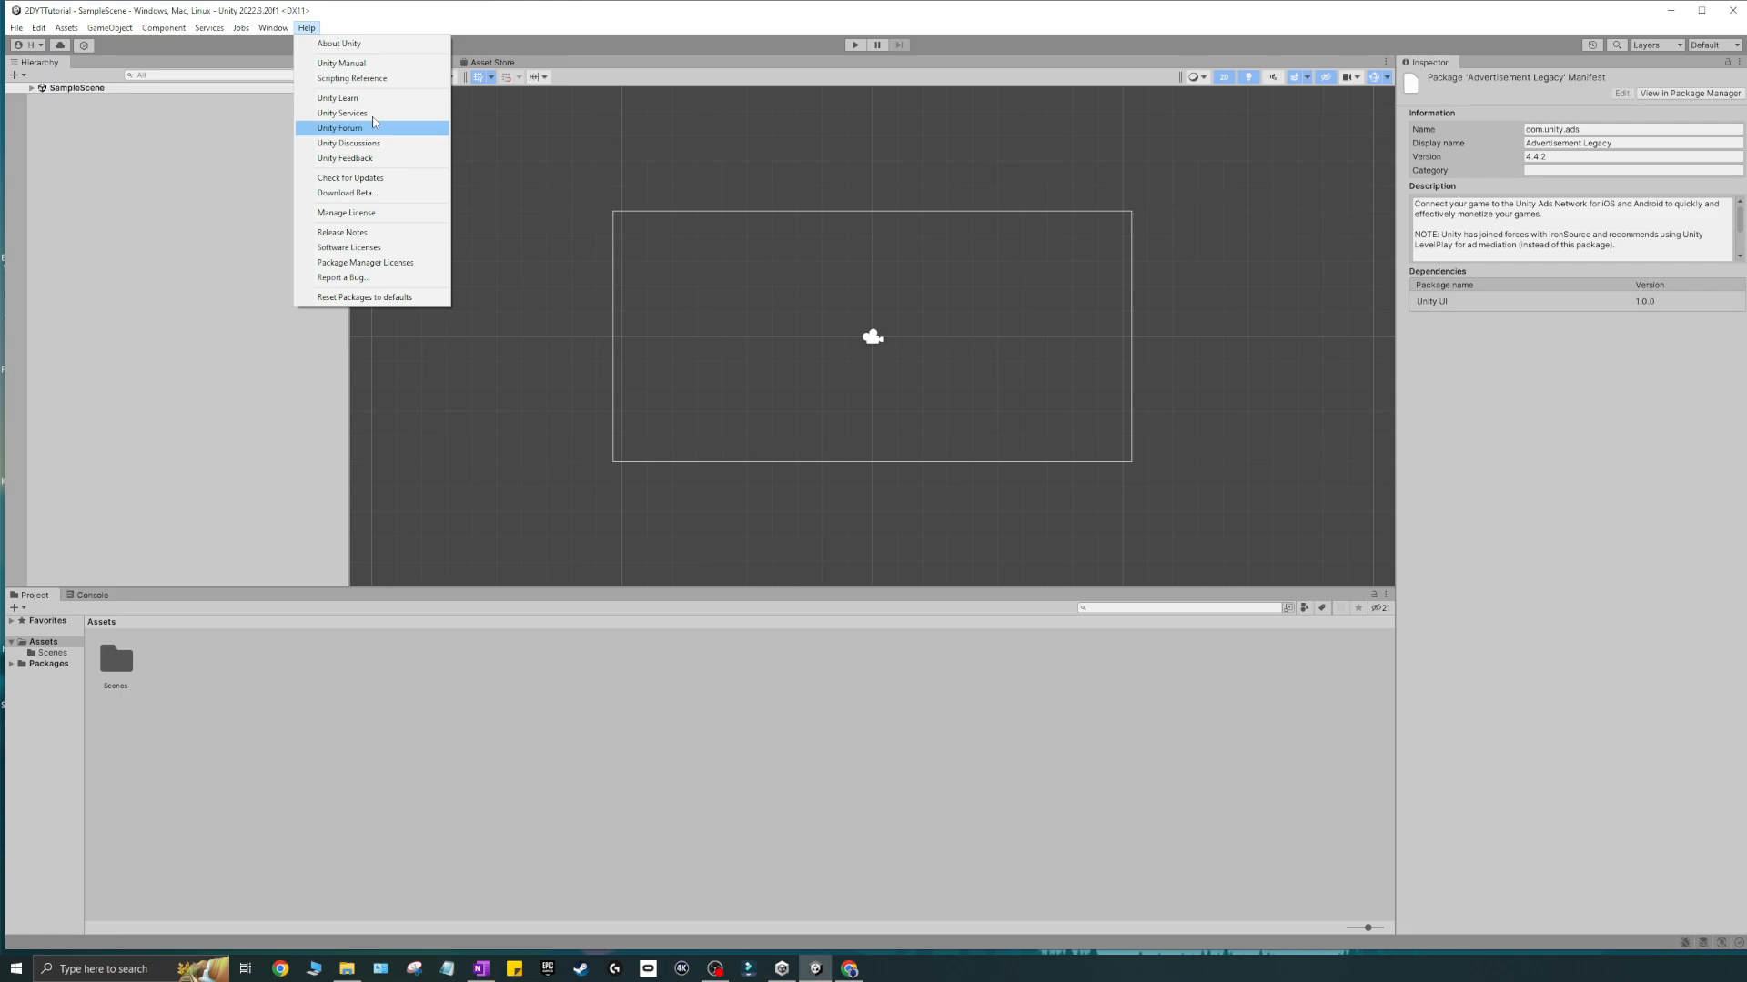
click(438, 30)
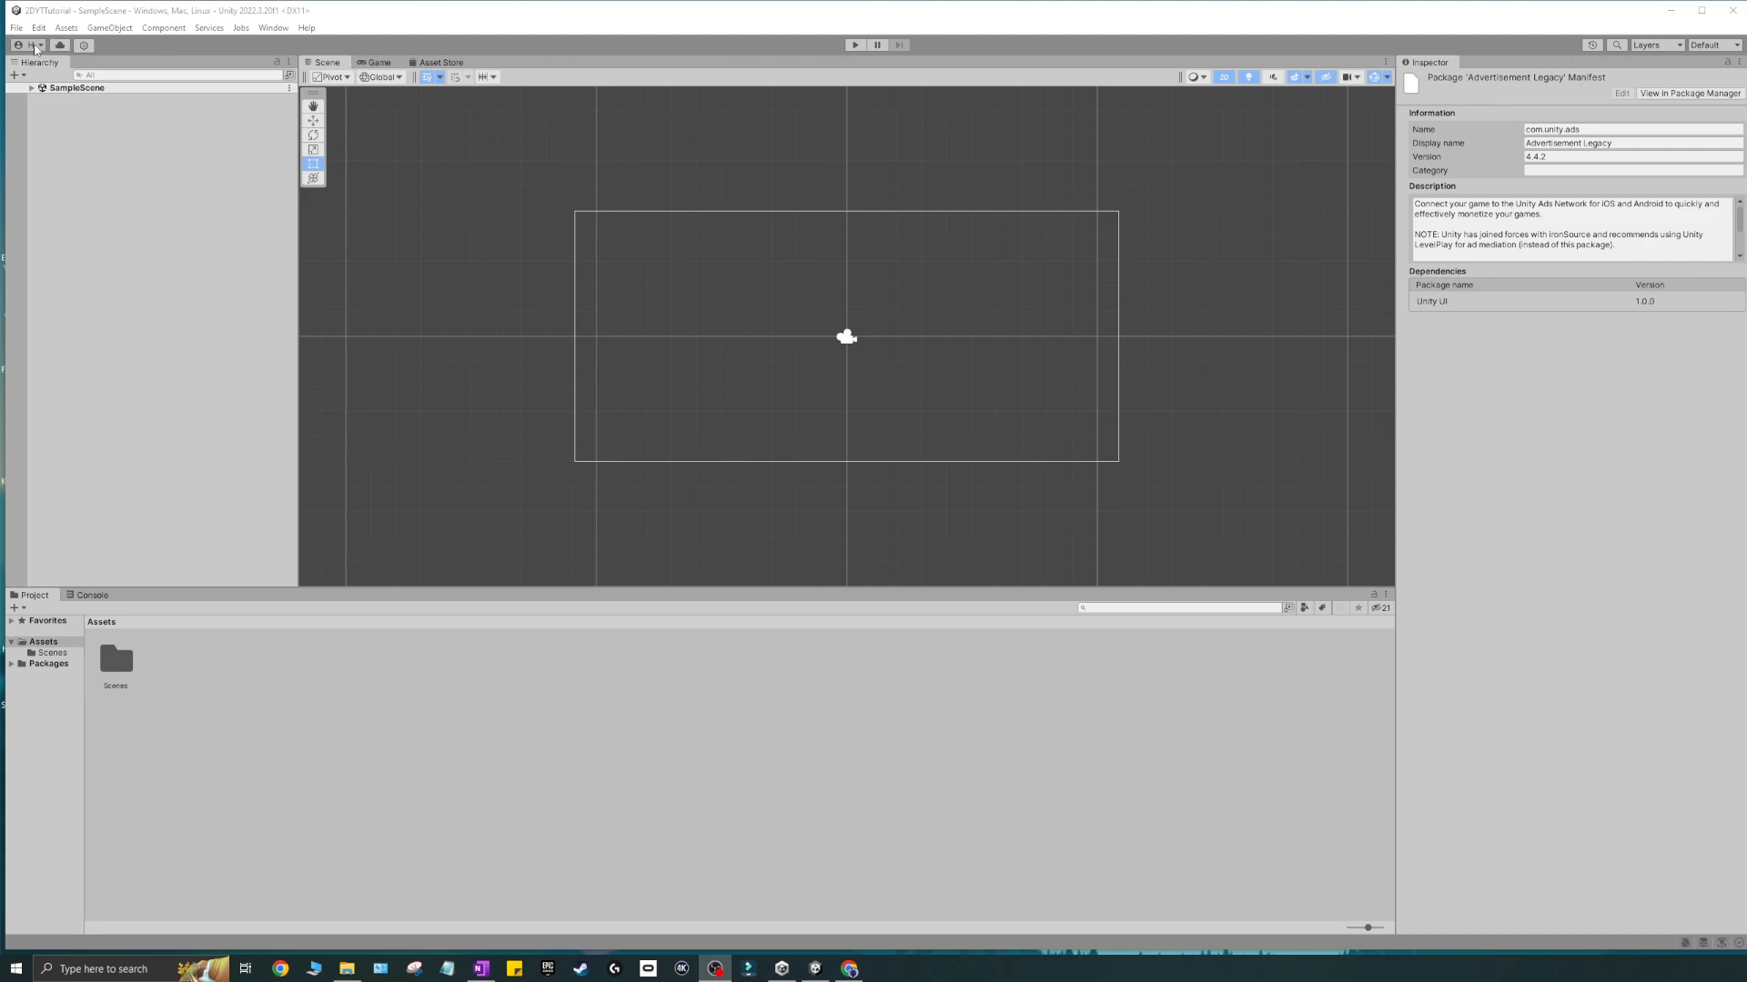
- Check the account options, review the Package Manager's services packages and package sources, and close the Package Manager
click(29, 44)
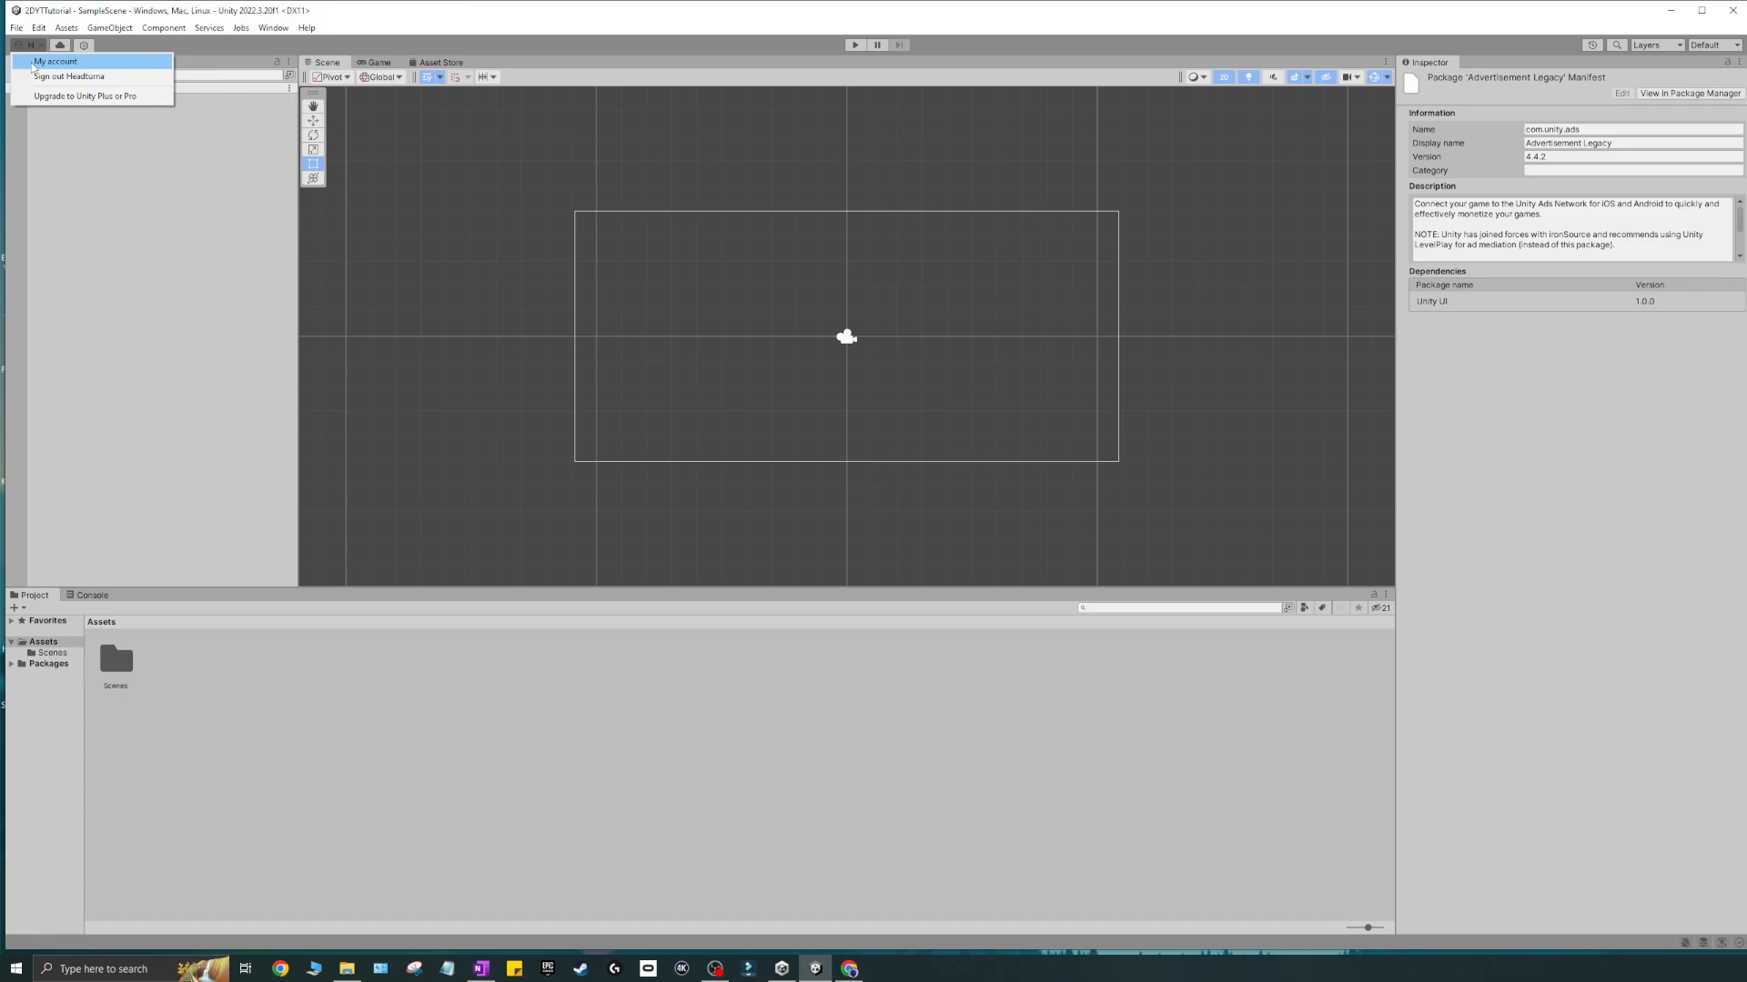
click(75, 61)
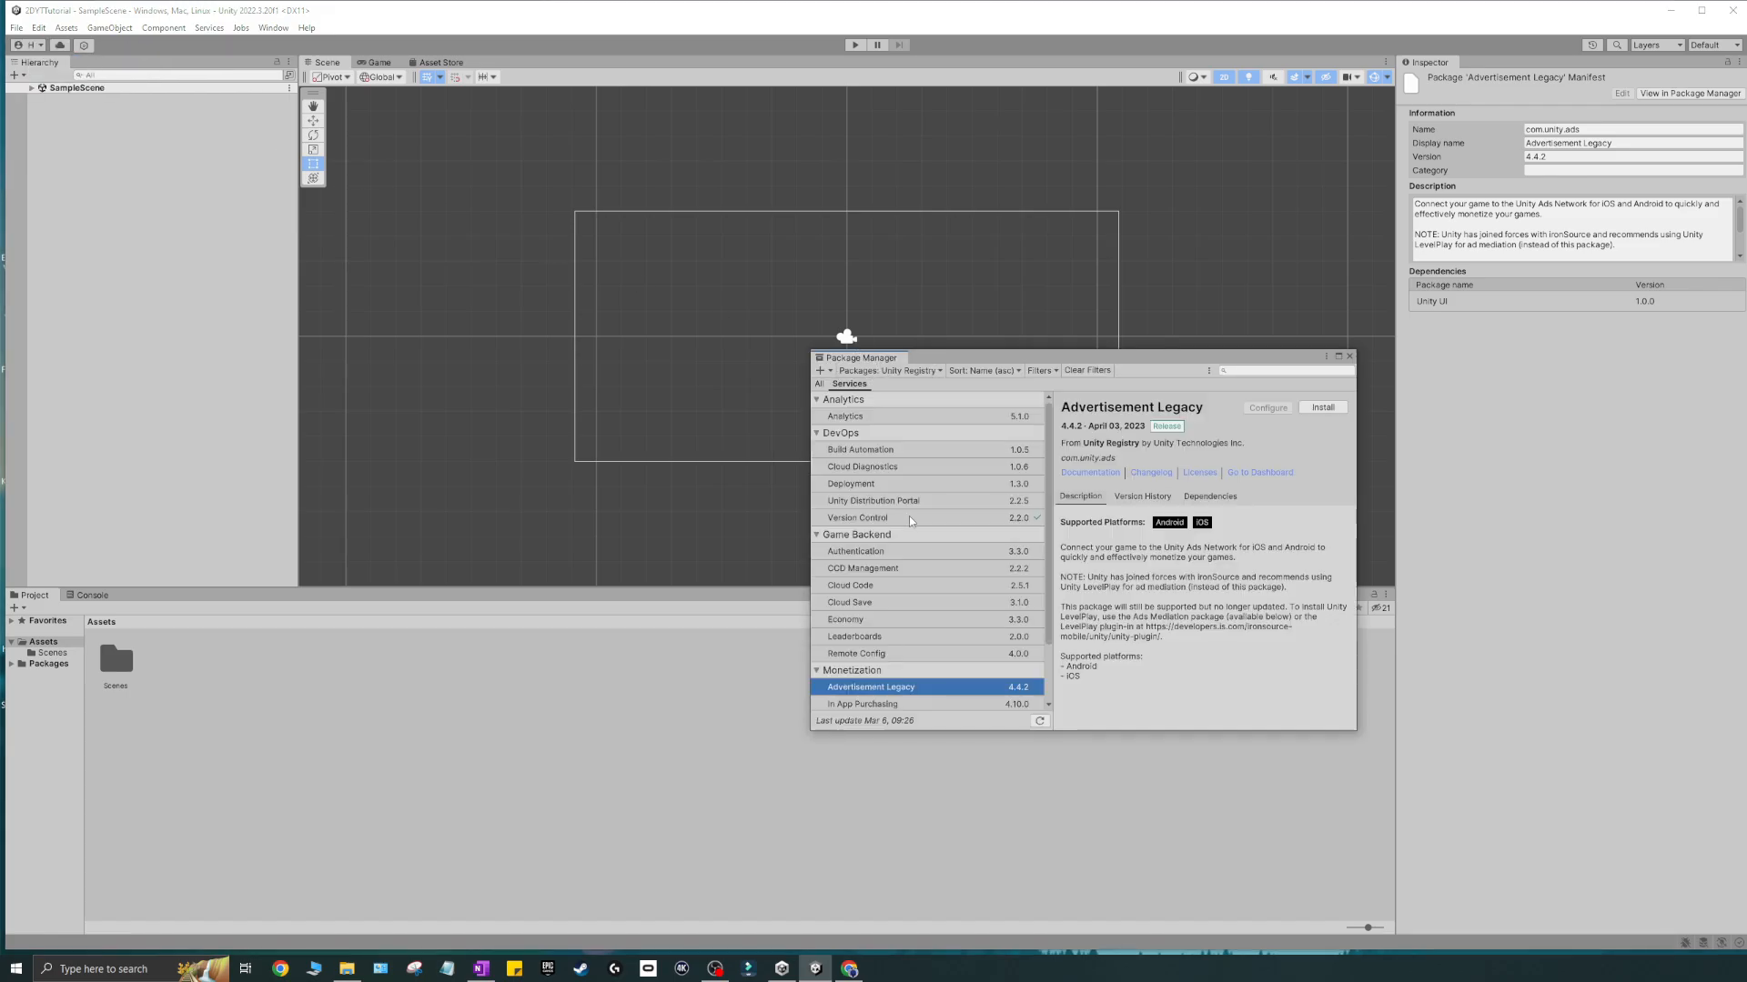
scroll(927, 703, down, 2)
scroll(927, 704, up, 2)
click(901, 372)
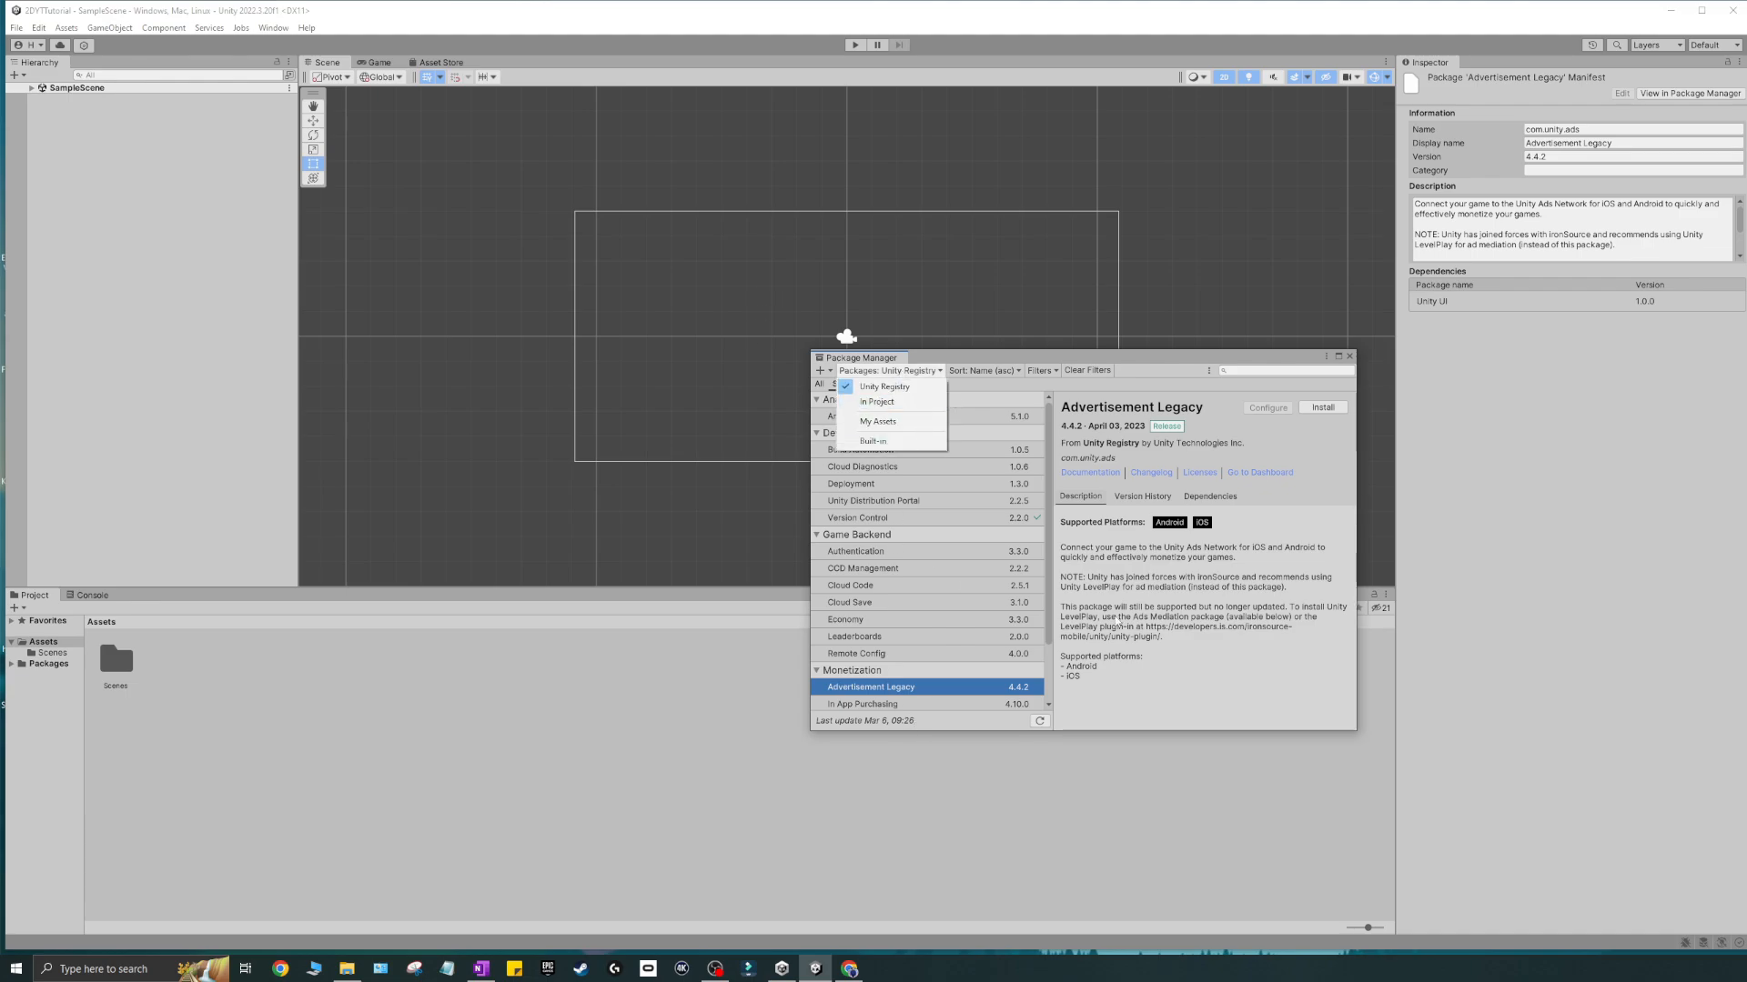
click(1168, 363)
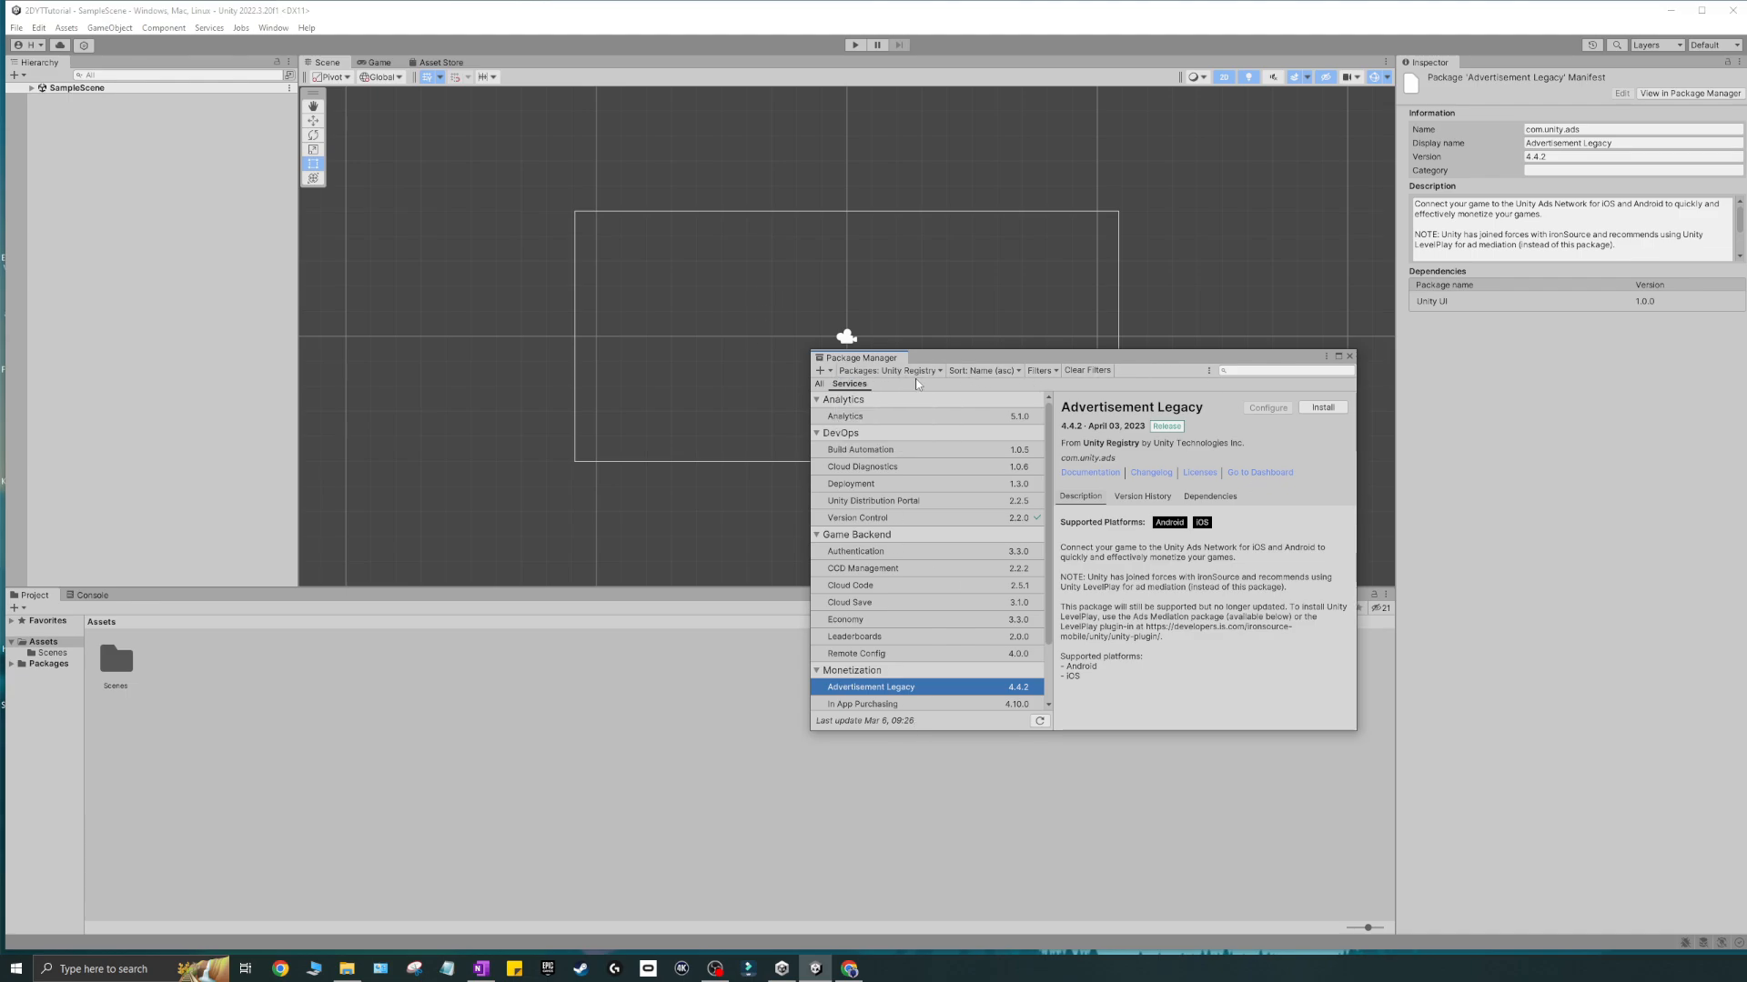
click(1339, 356)
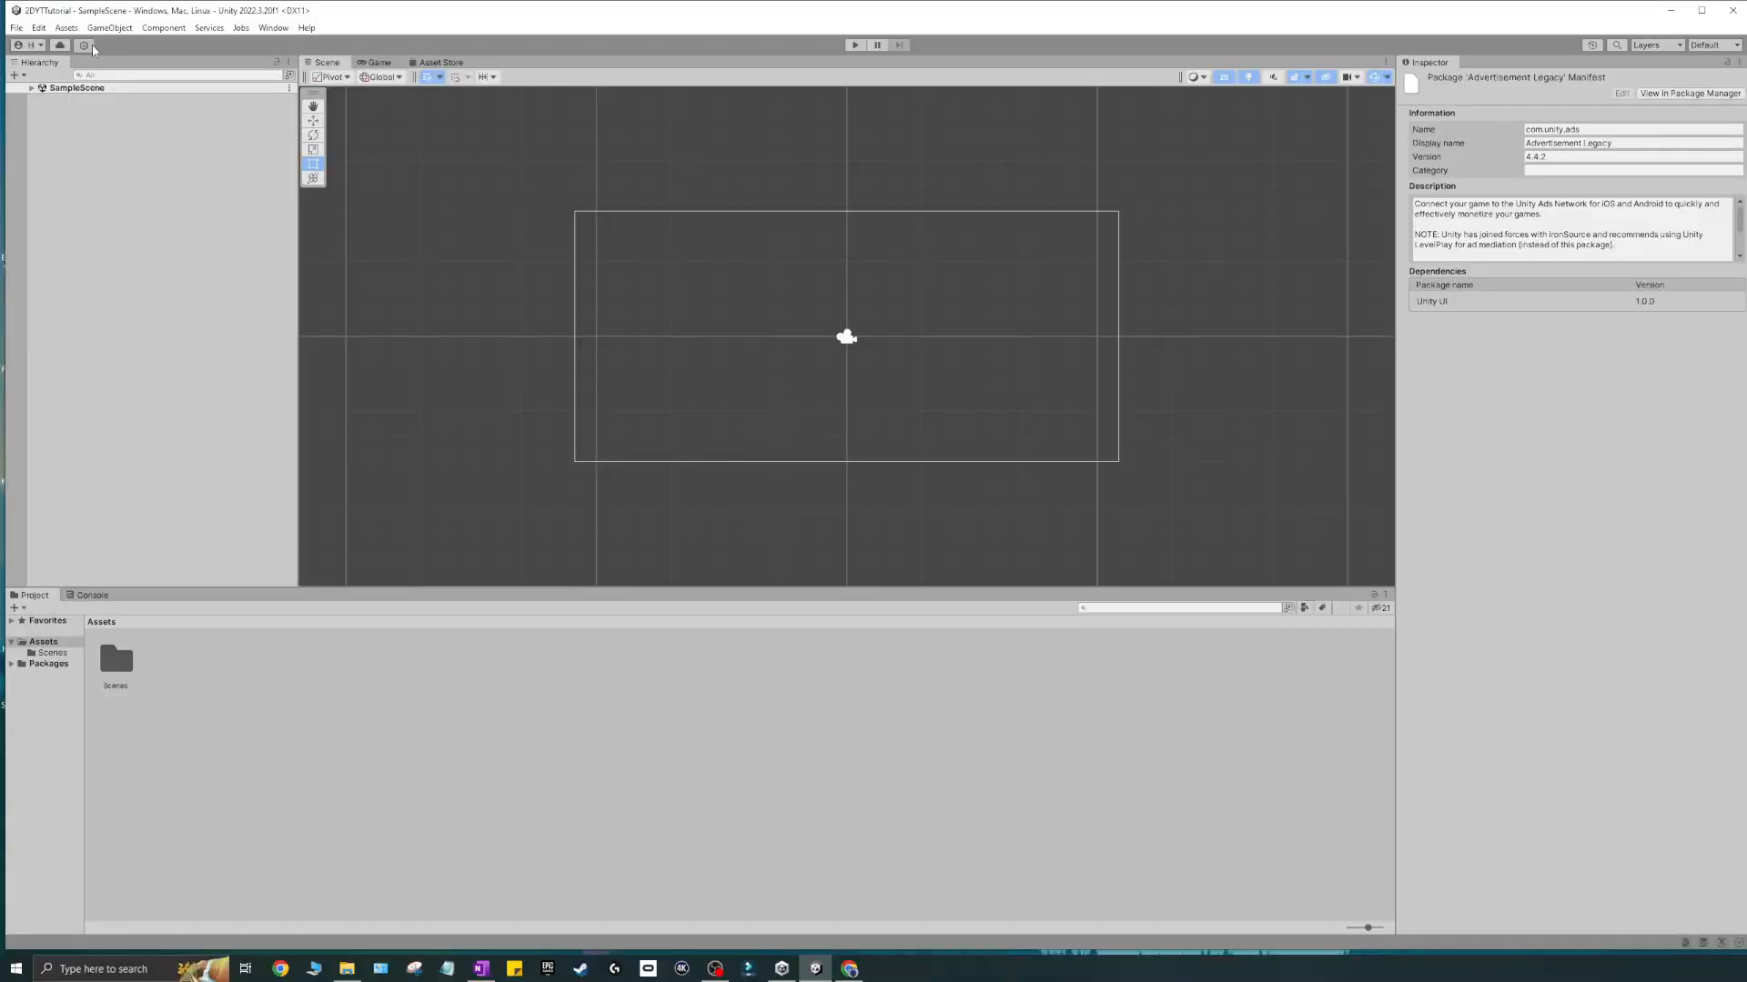
- View the Unity Version Control setup steps and close that view
click(82, 45)
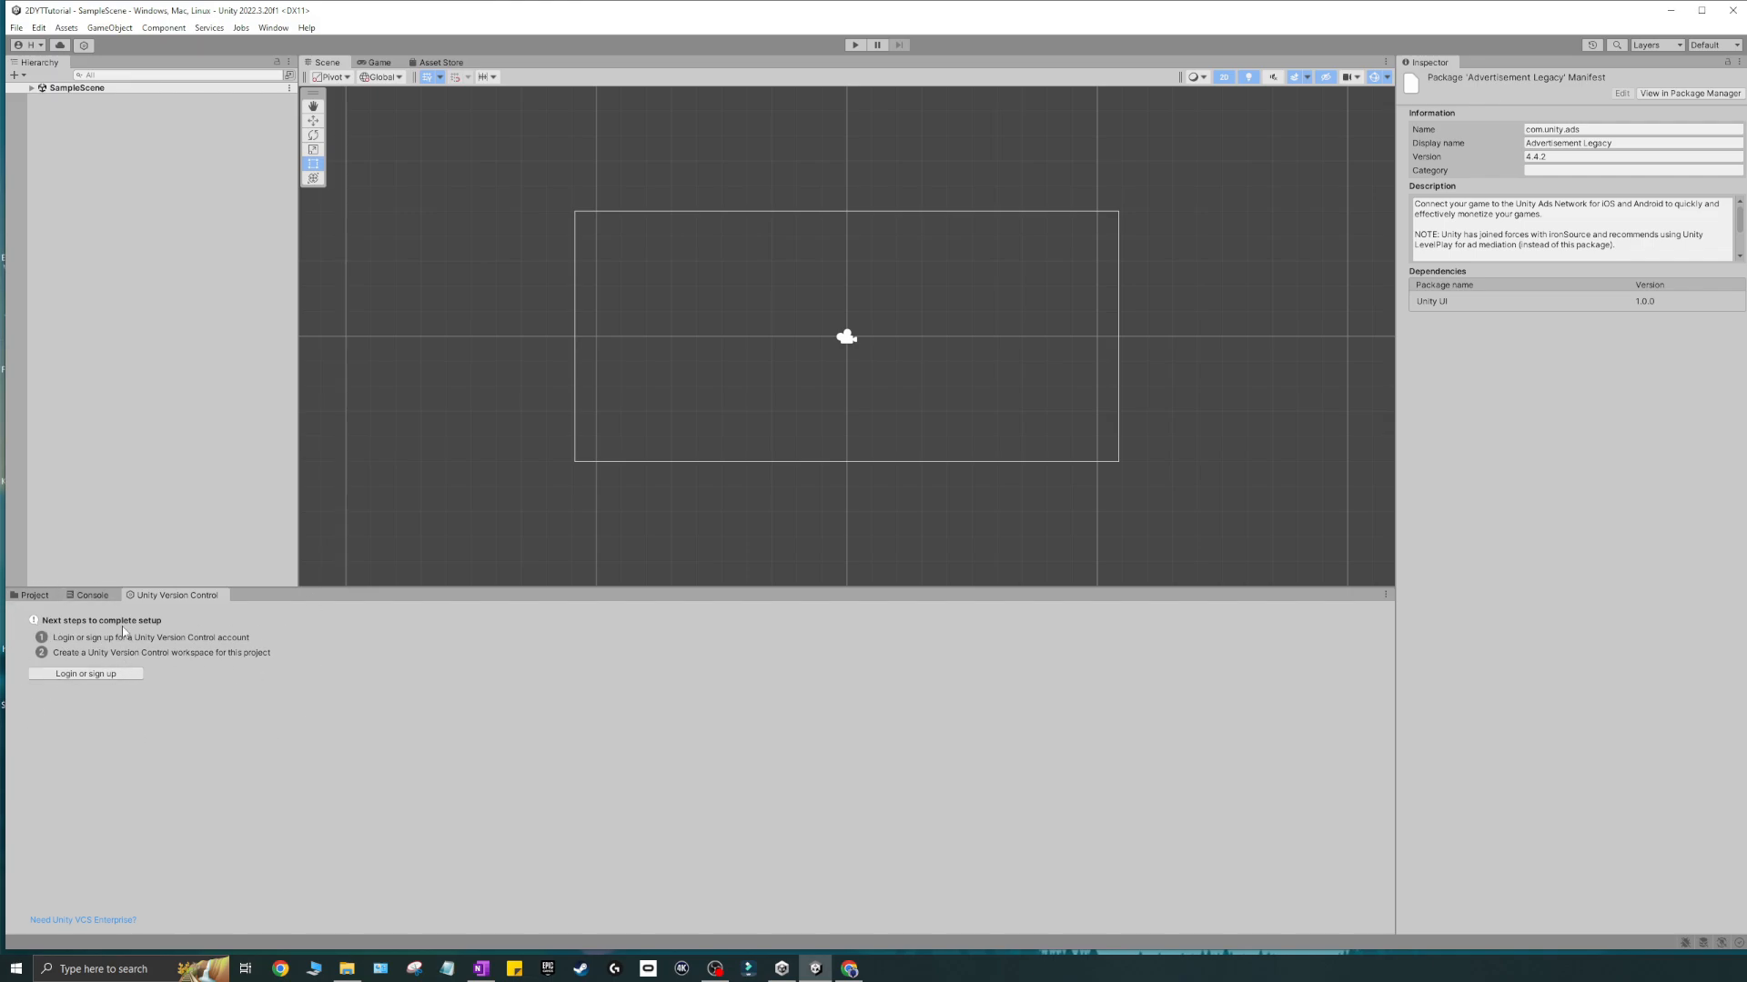
right_click(194, 596)
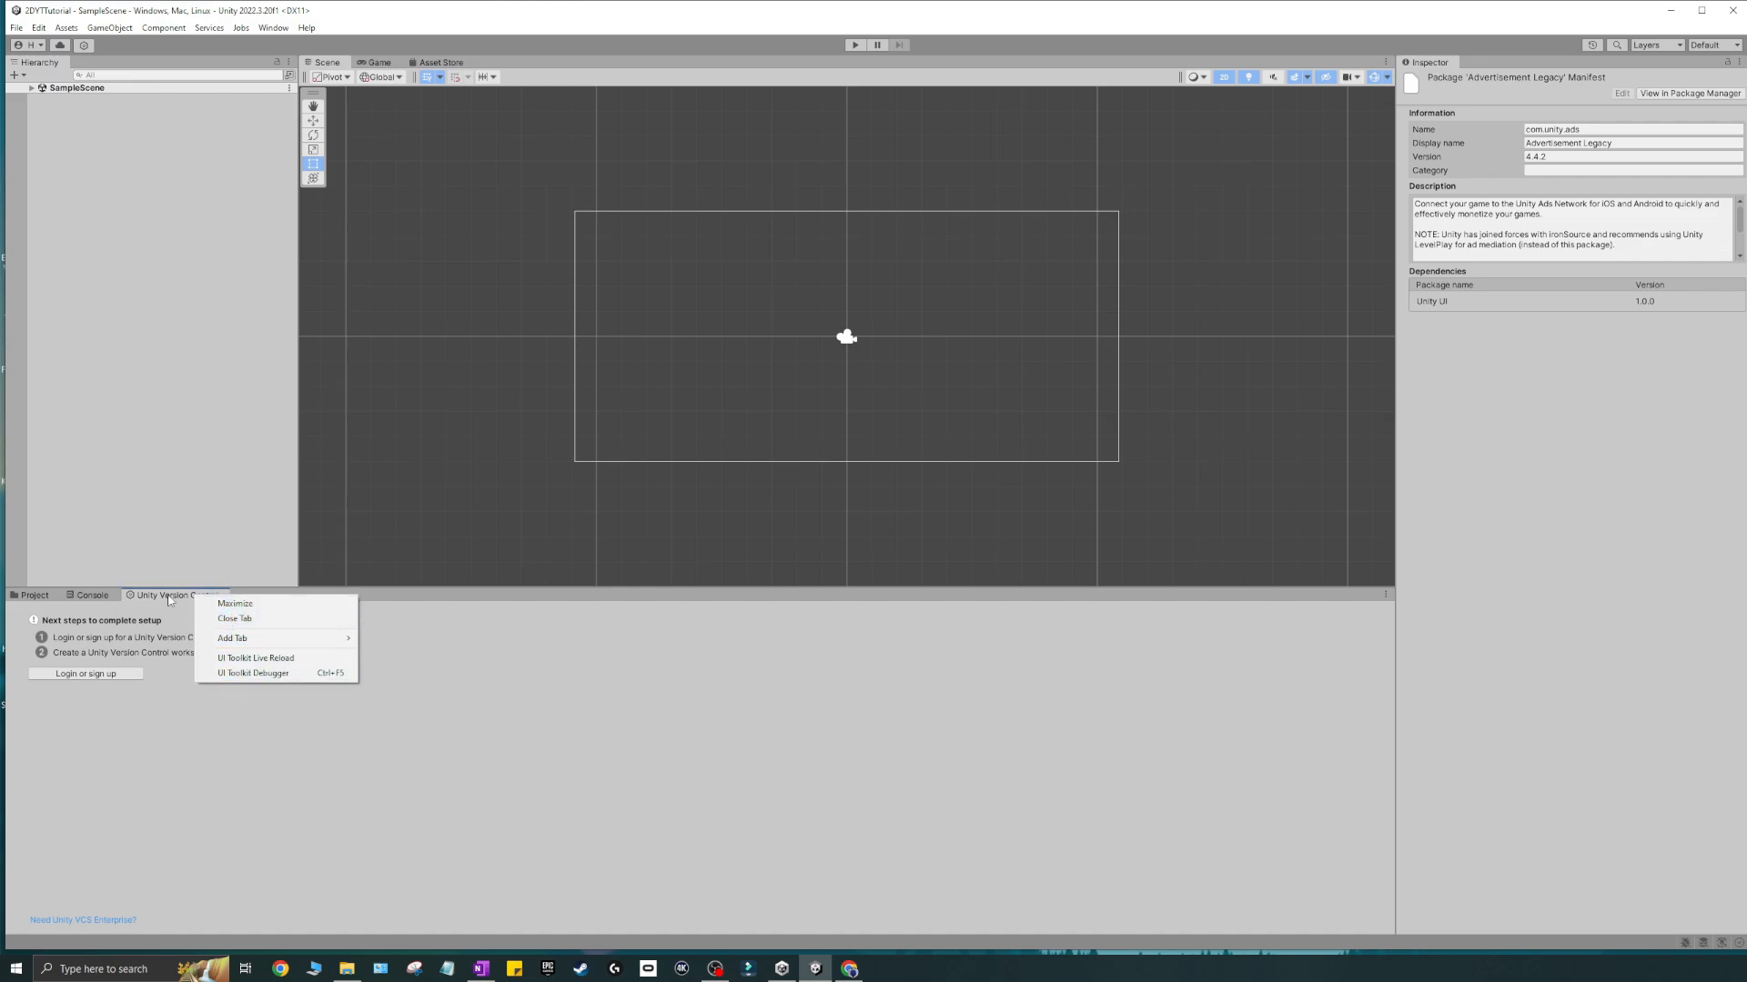
click(239, 621)
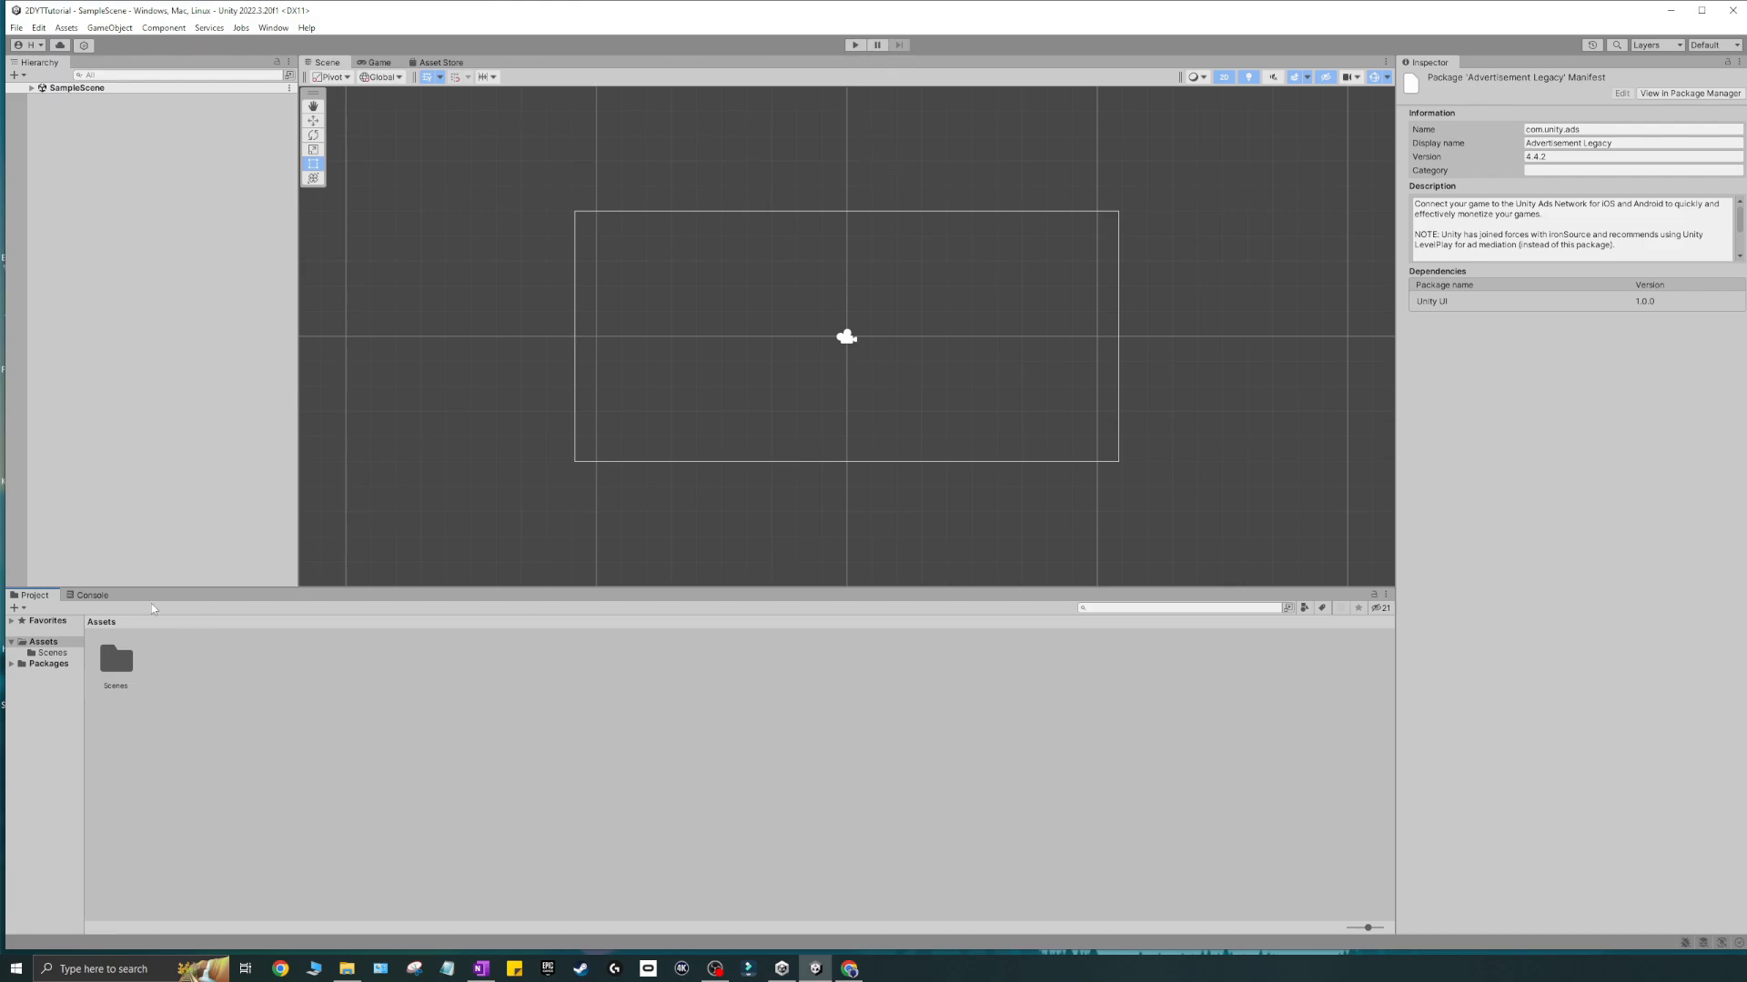
- Preview the Game view and return to the Scene view
click(378, 63)
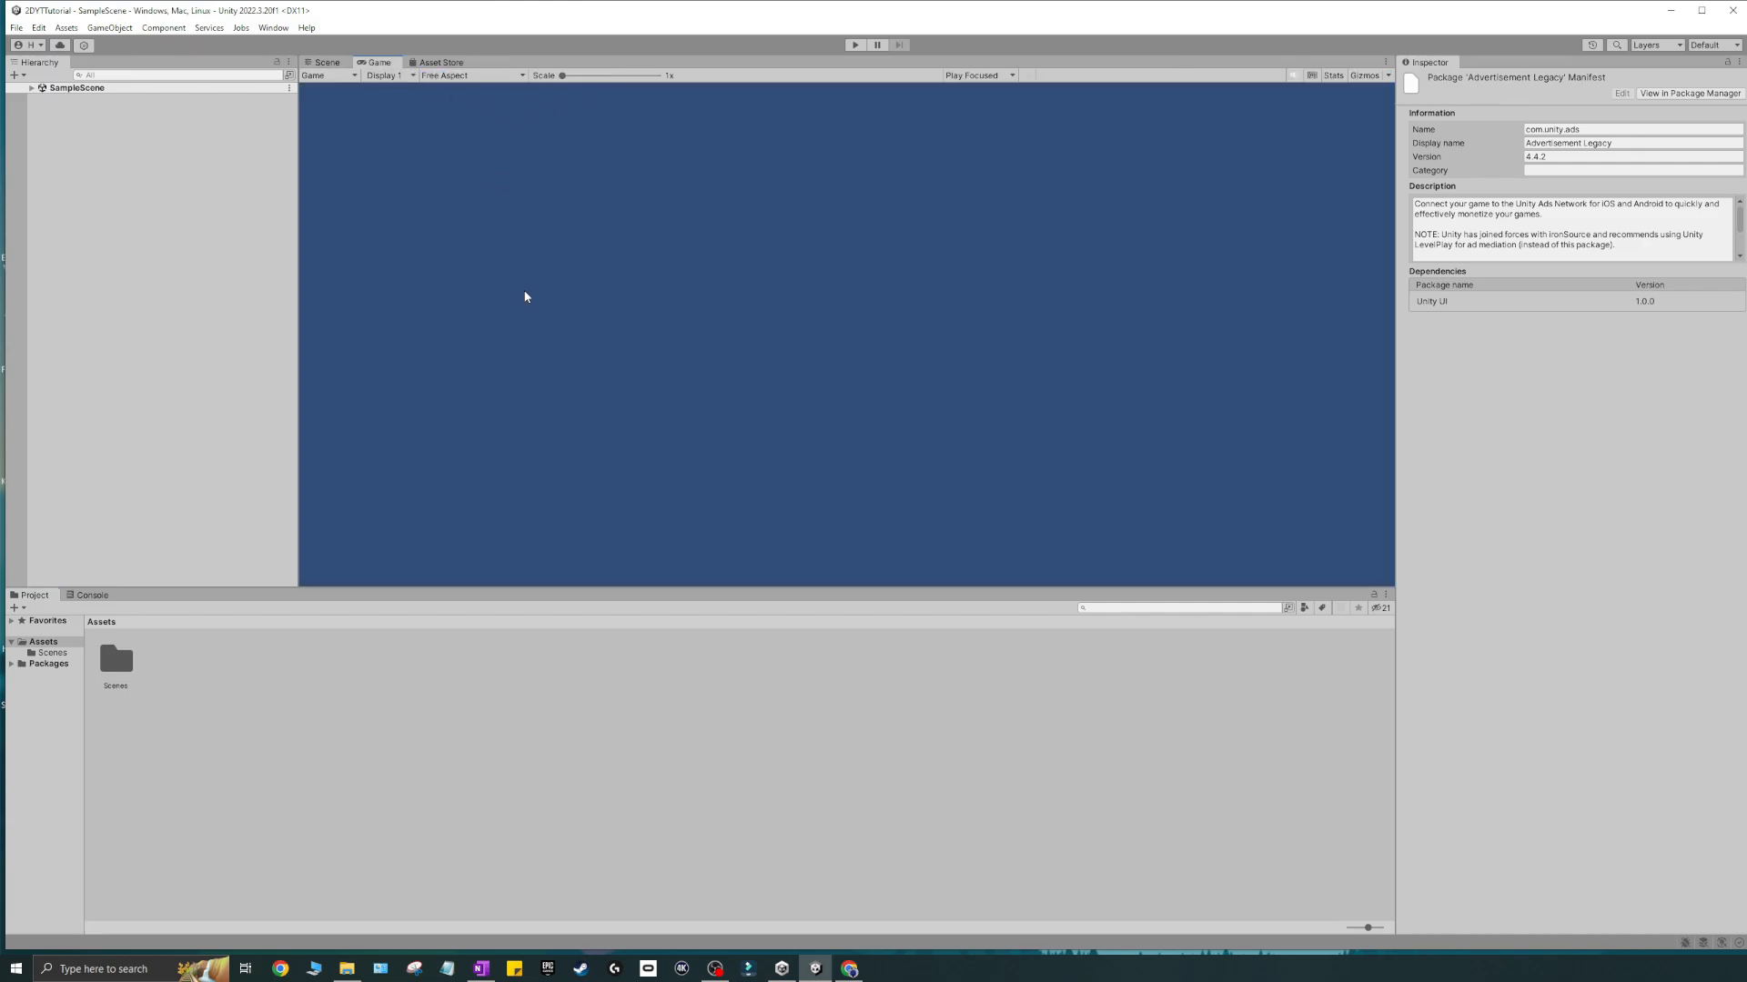
click(328, 63)
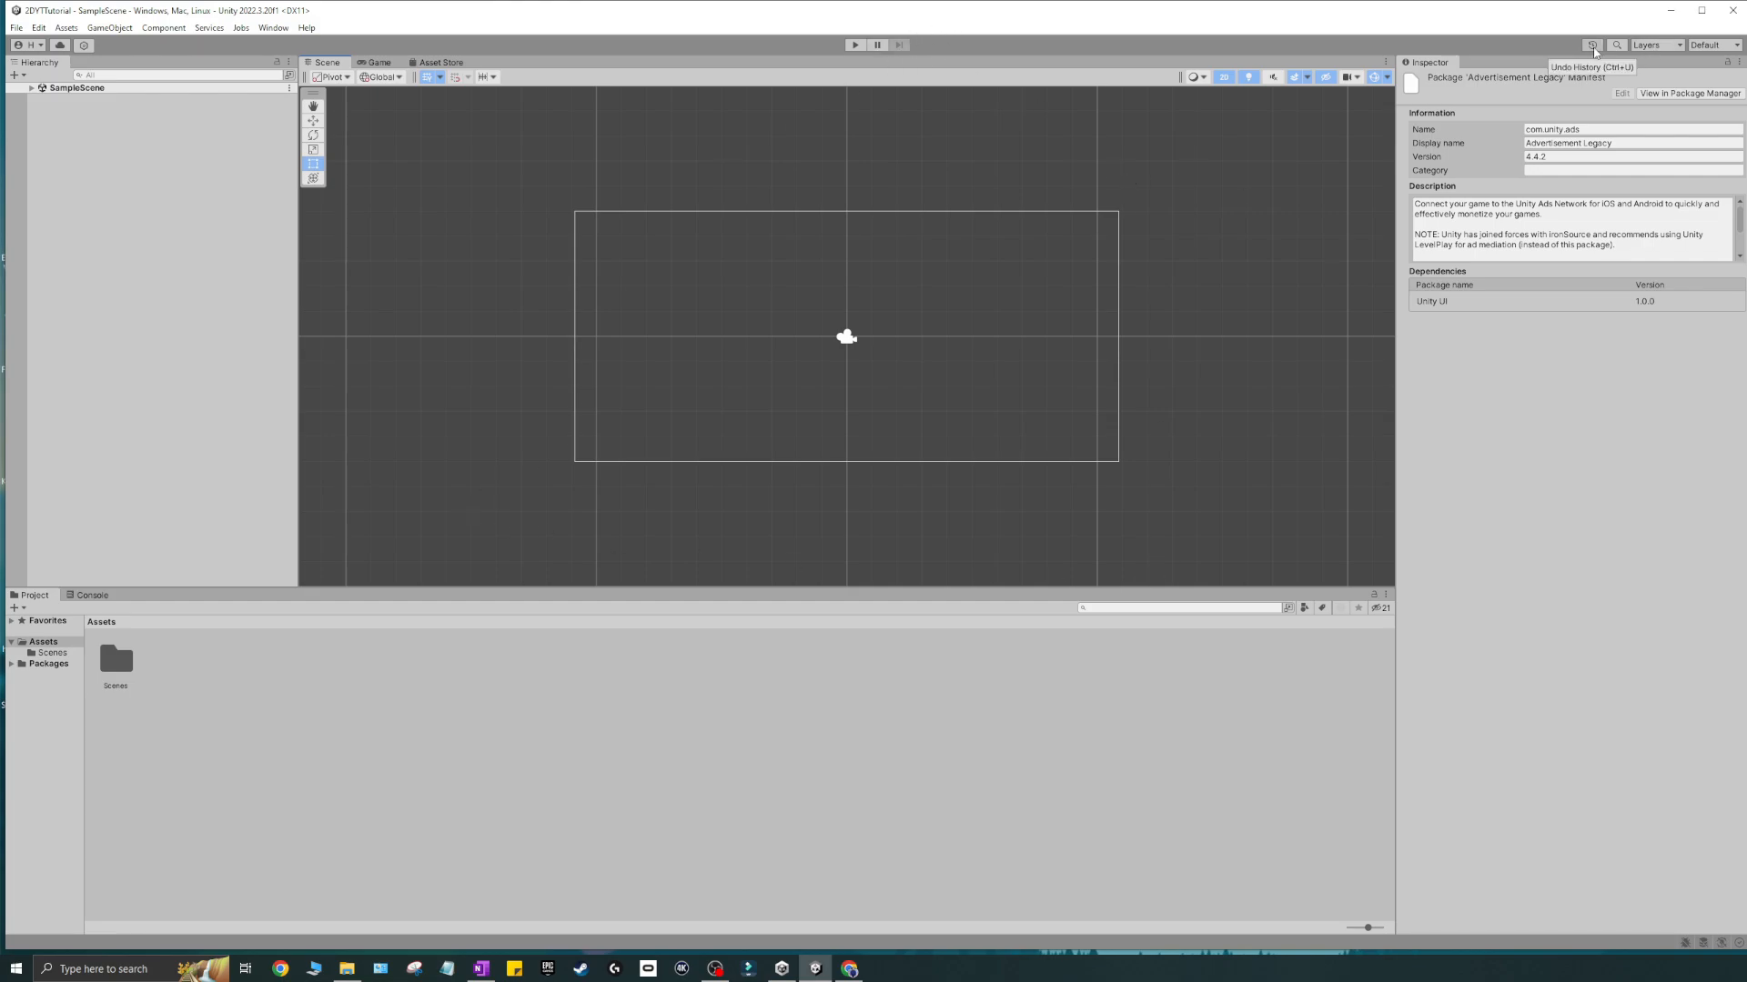
- Open the Undo History over the Scene view and select its Select Advertisement Legacy (GameObject) entry
click(1593, 47)
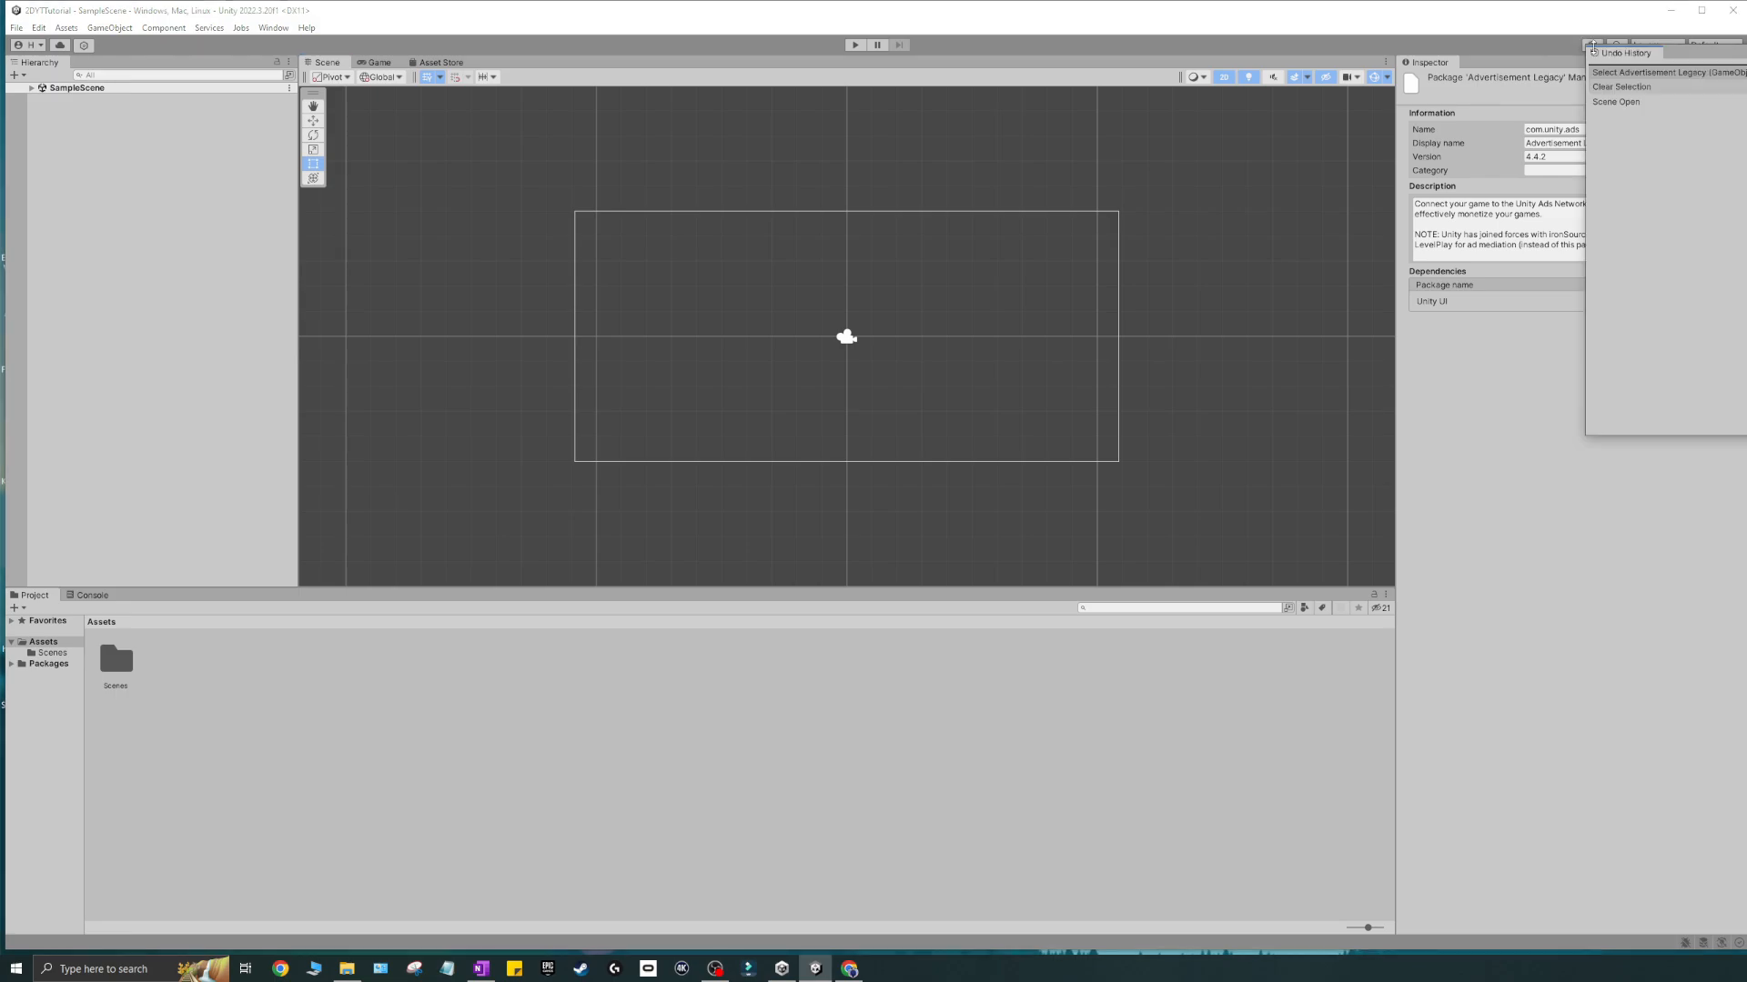
drag(1677, 54, 1264, 211)
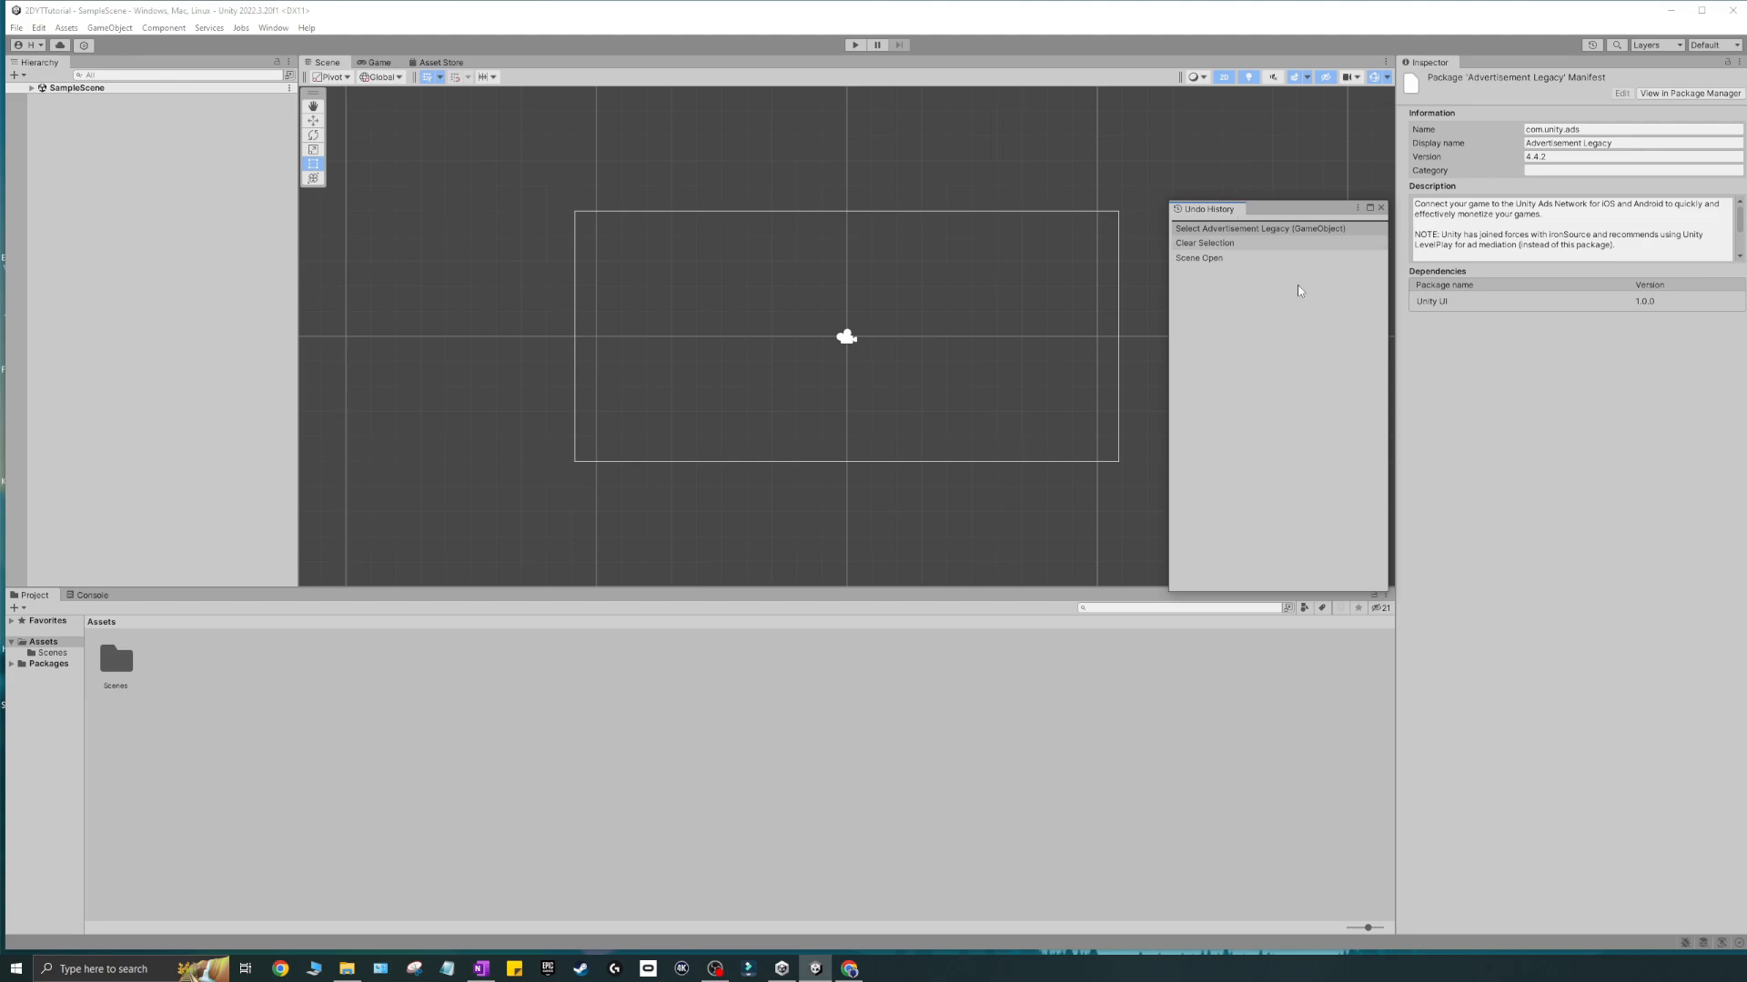
click(1213, 230)
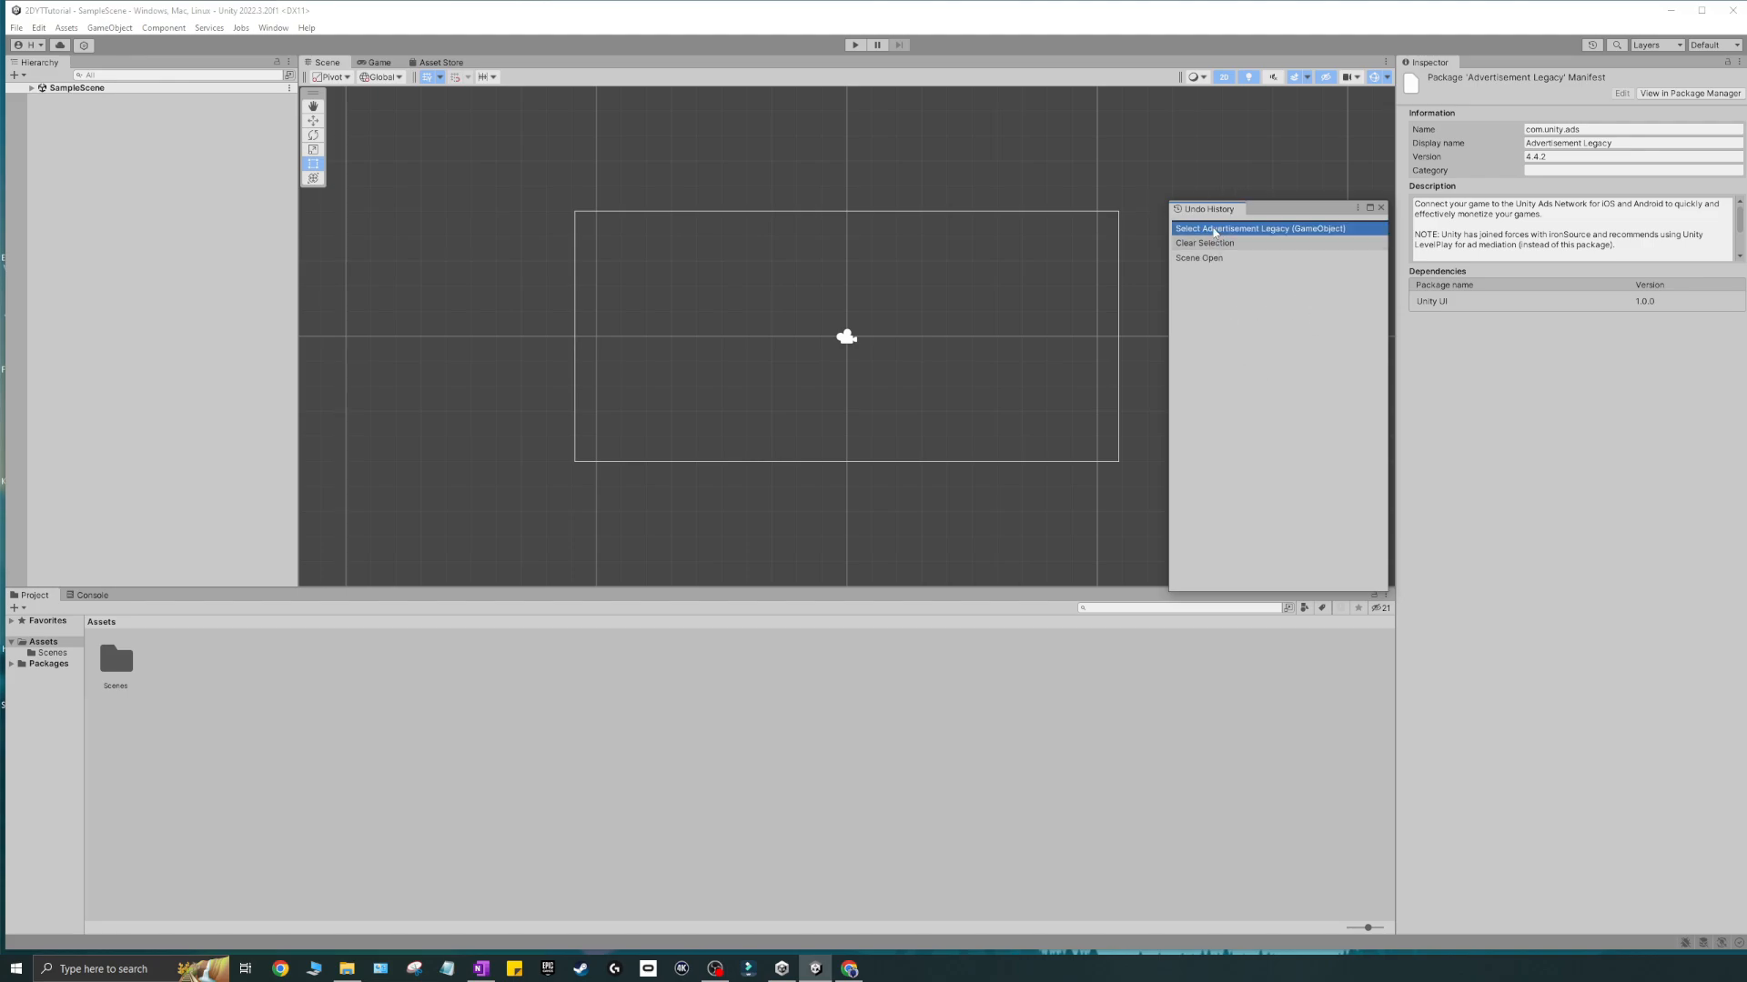
- Step back and forth through the Scene Open, Clear Selection and Select Advertisement Legacy undo states, ending on Clear Selection
click(1229, 259)
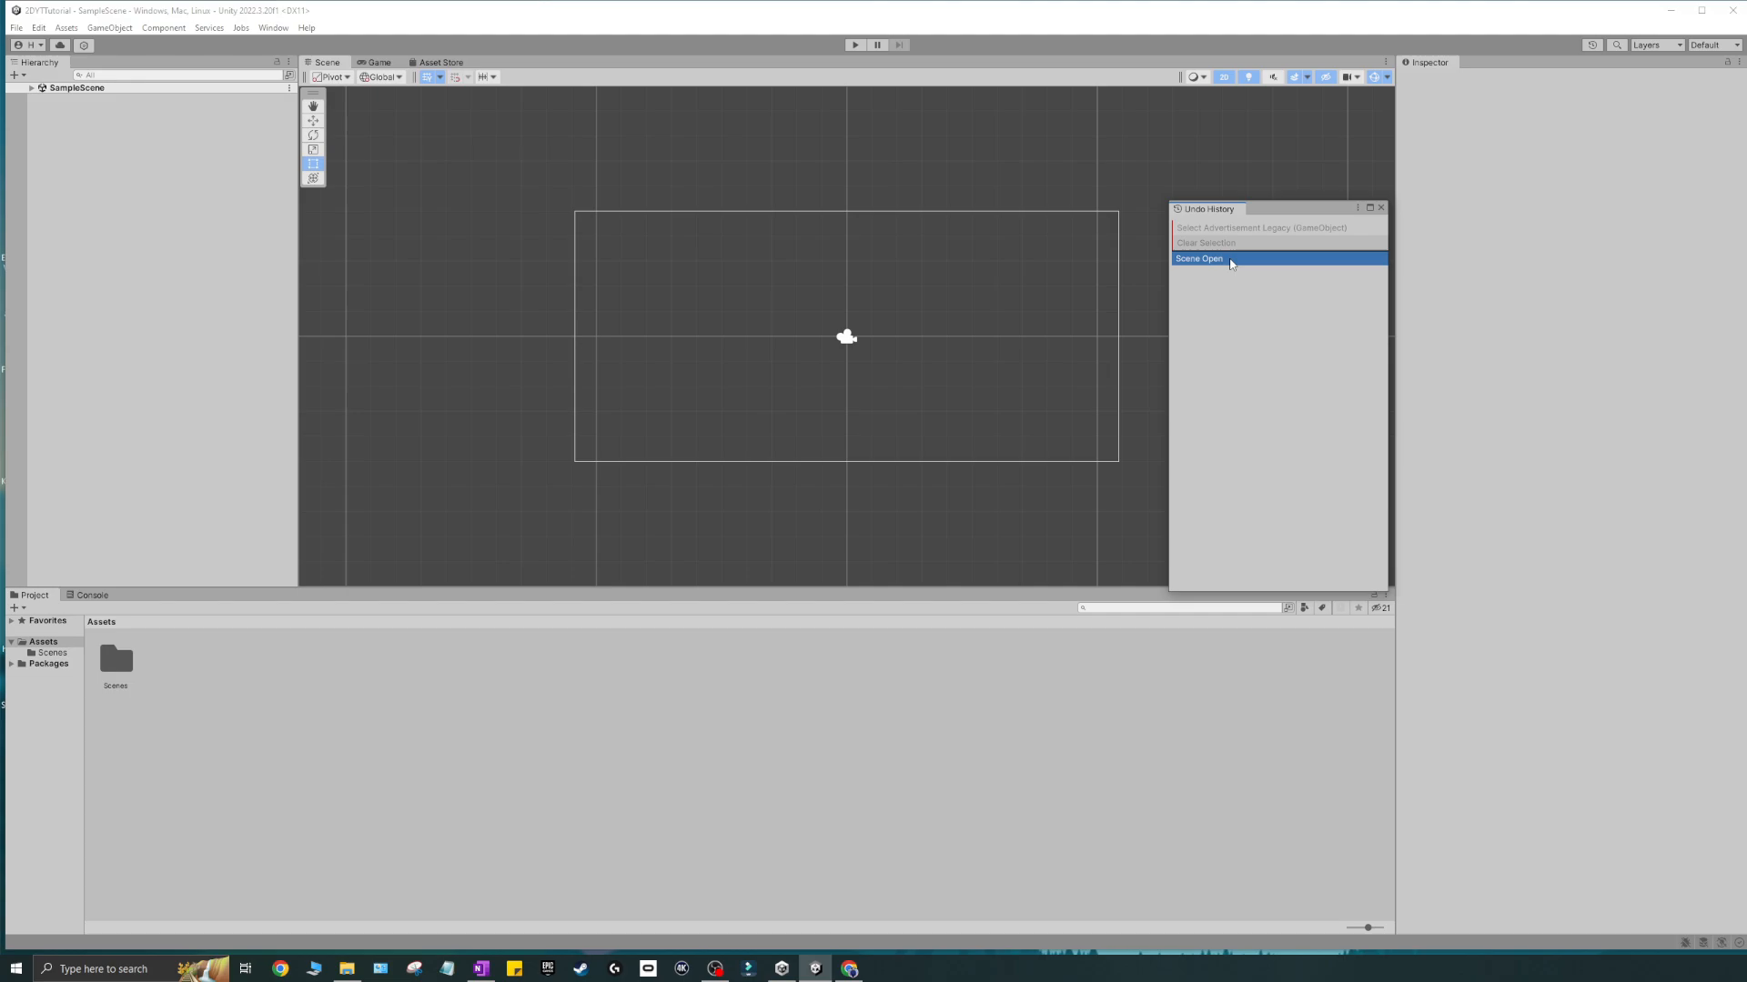
click(1218, 243)
click(1226, 231)
click(1220, 260)
click(1227, 230)
click(1231, 244)
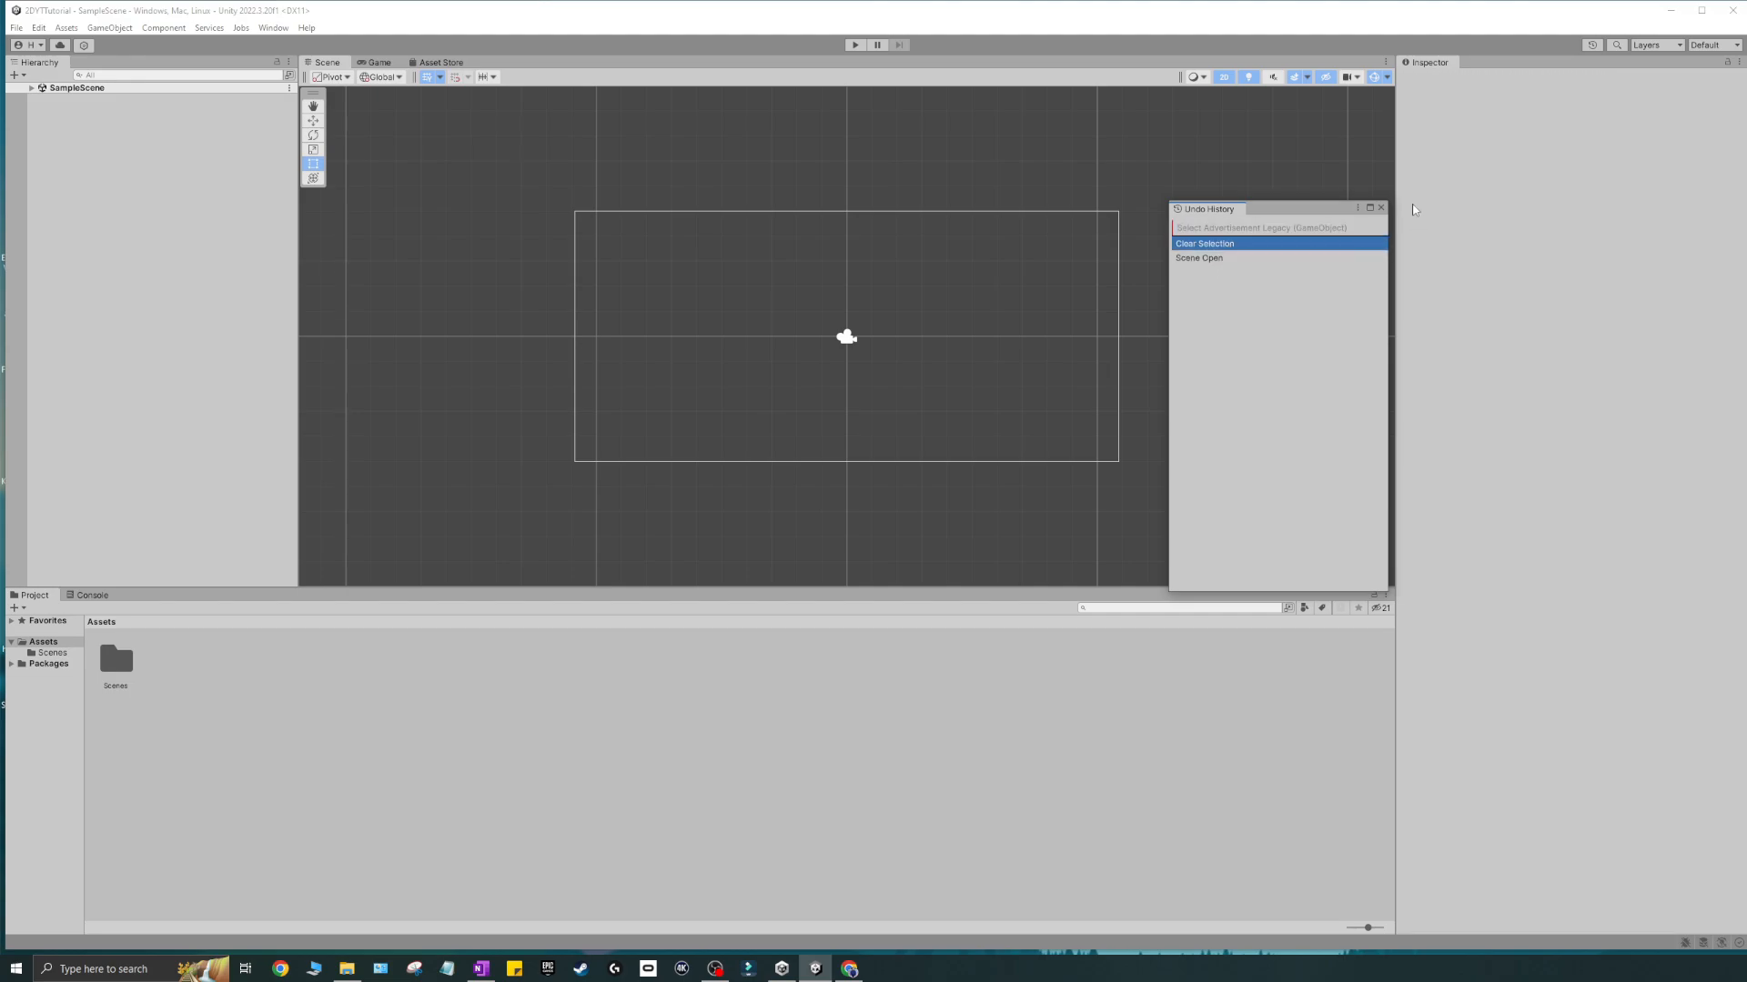
- Redo the Advertisement Legacy selection and close the Undo History
click(1380, 208)
click(1592, 44)
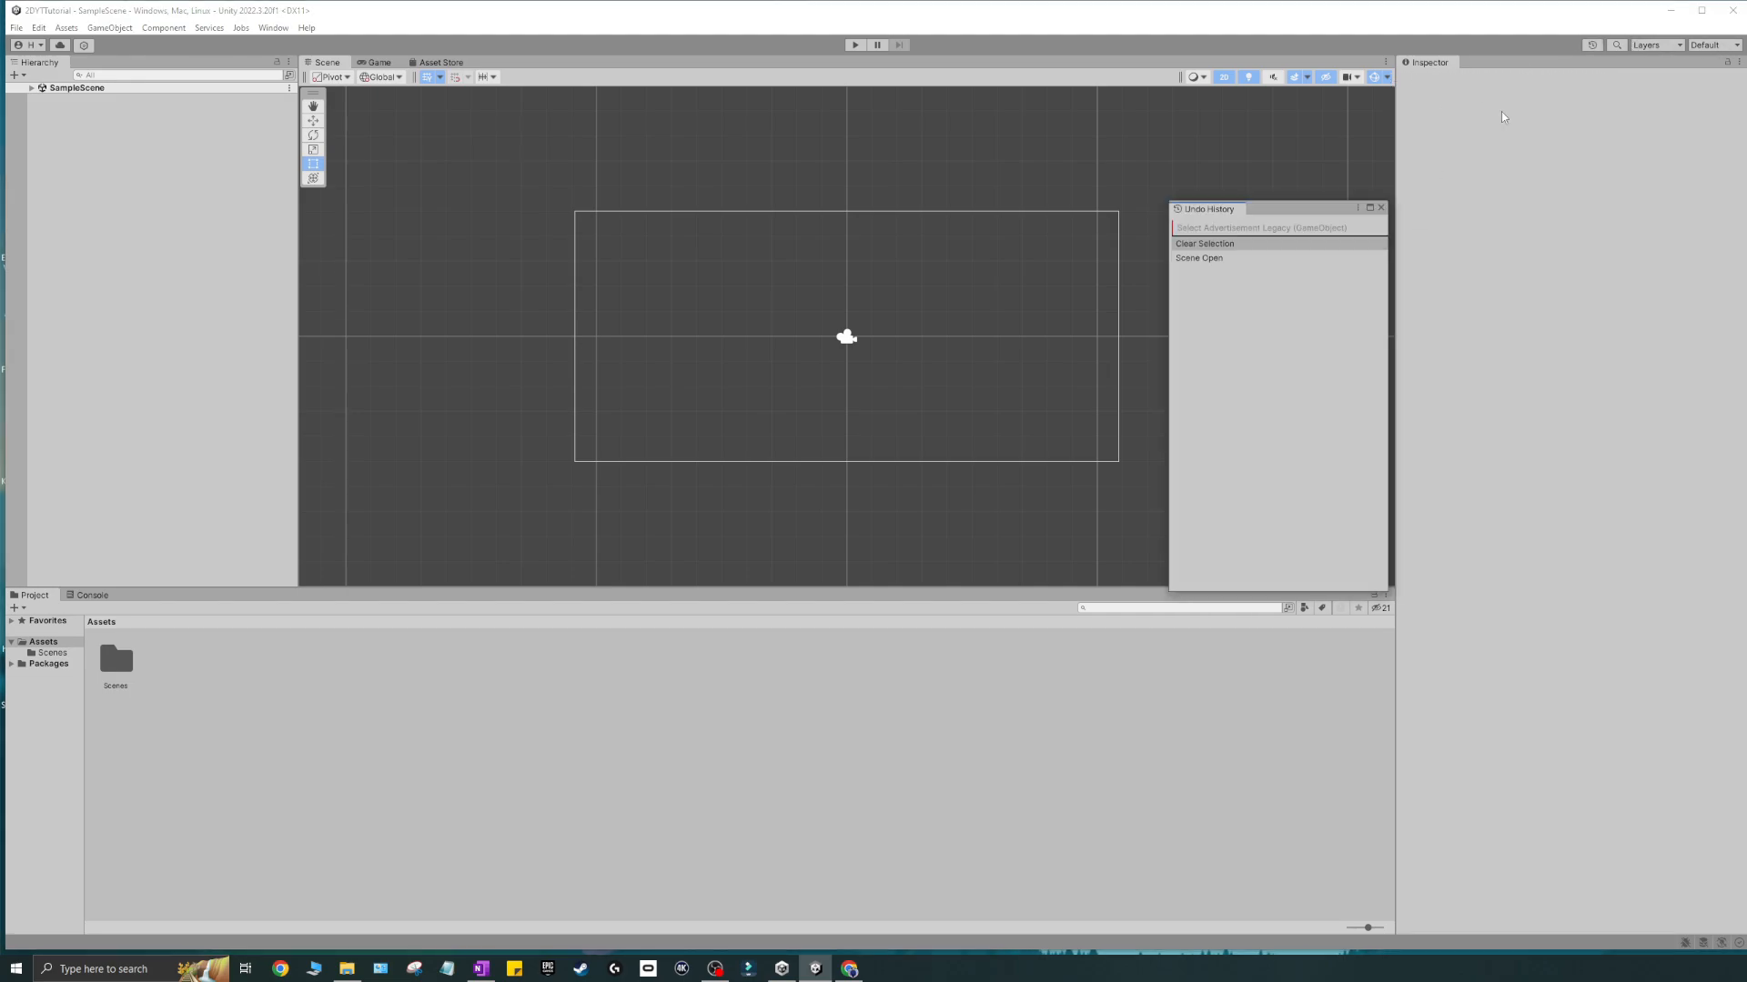
key(ctrl+y)
click(1584, 51)
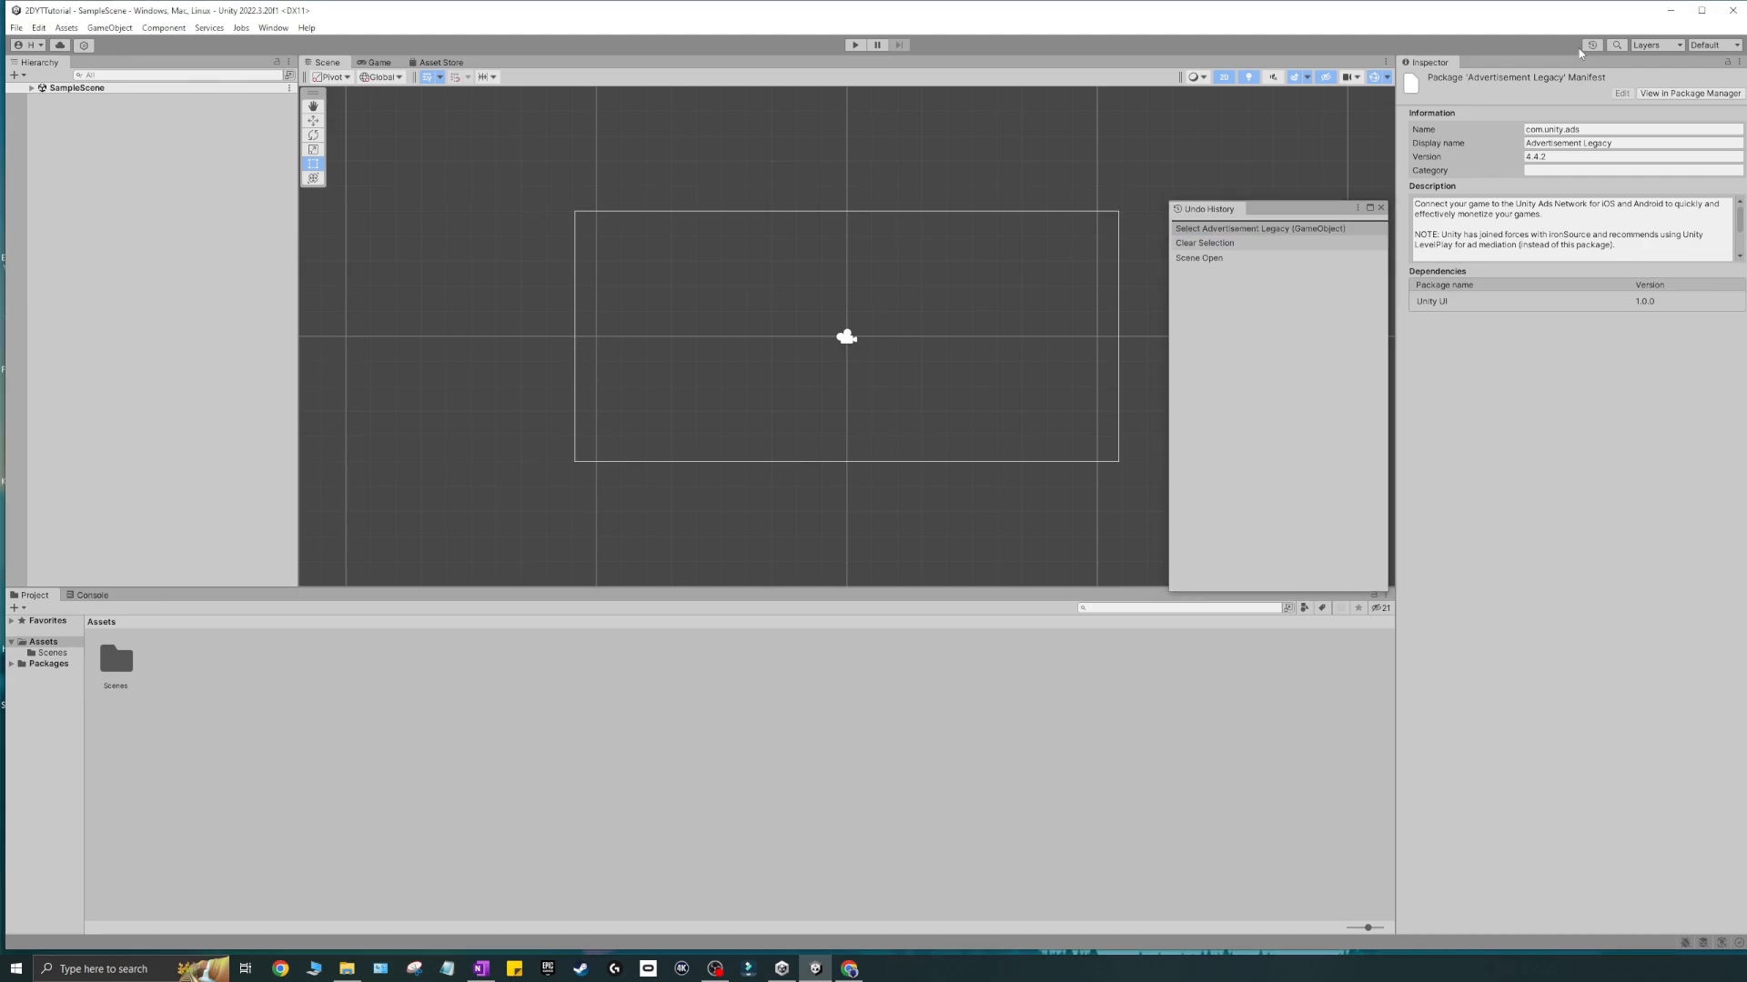
click(1380, 208)
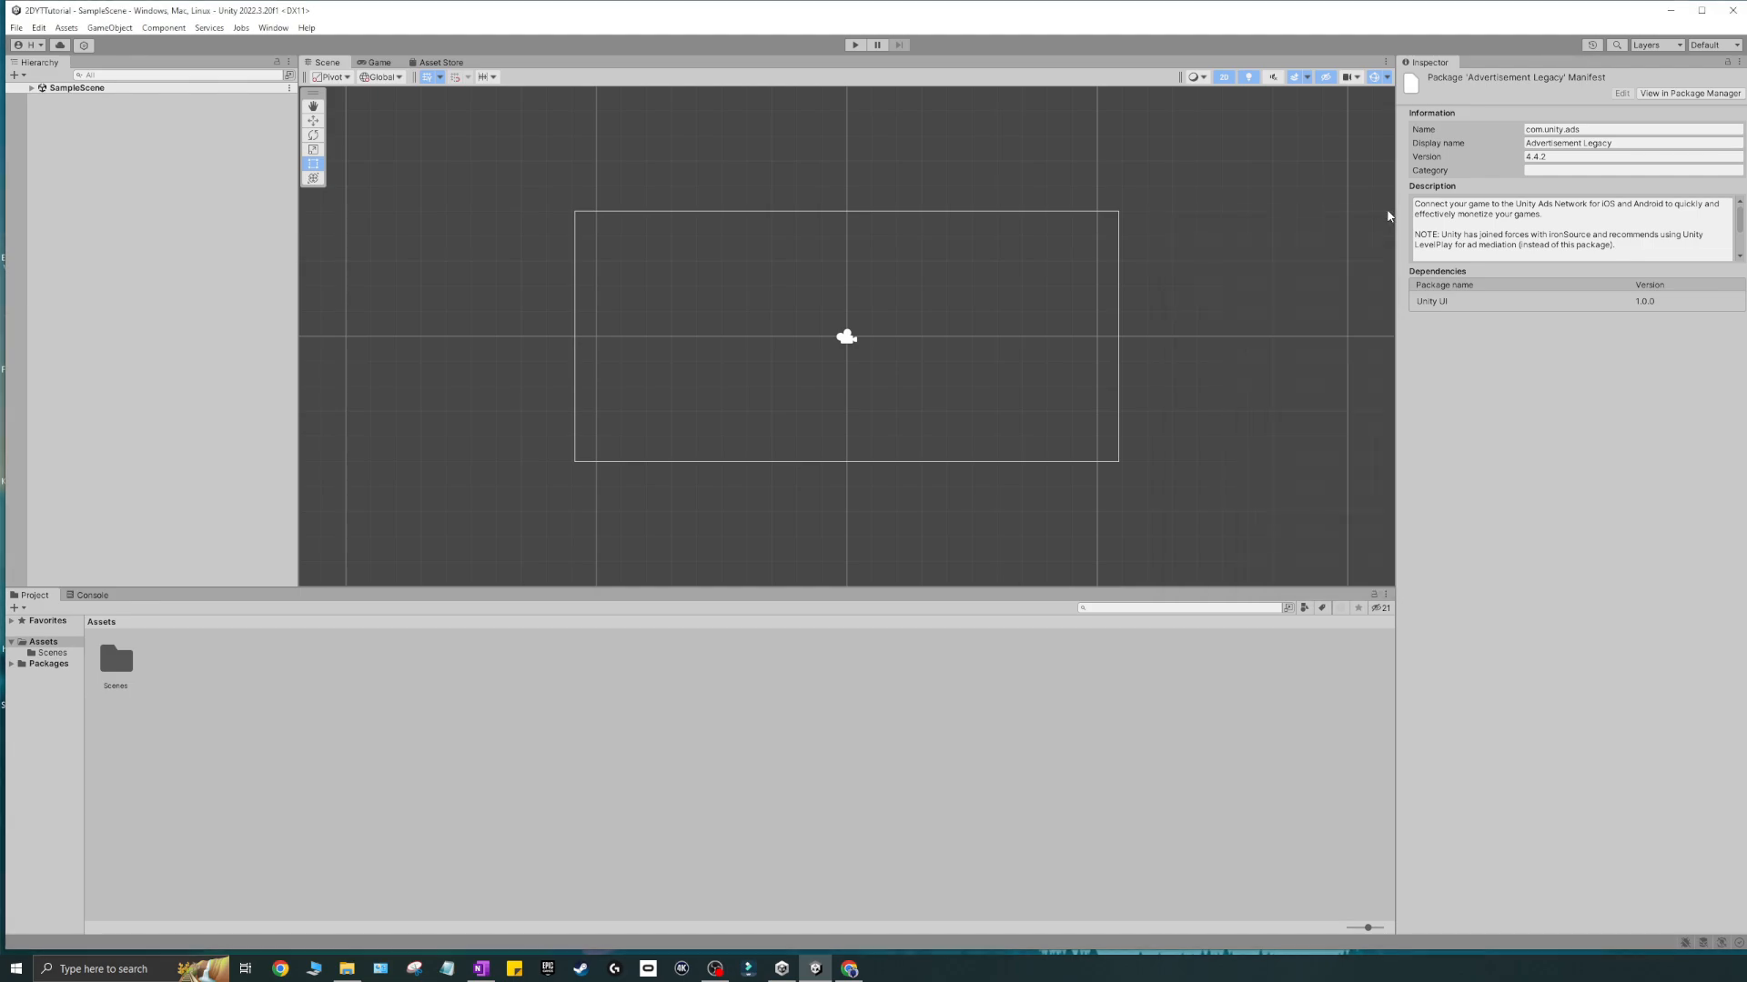
- Open Unity Search narrowed to Project, dock it beside the Inspector, and return to the Inspector view
click(1619, 47)
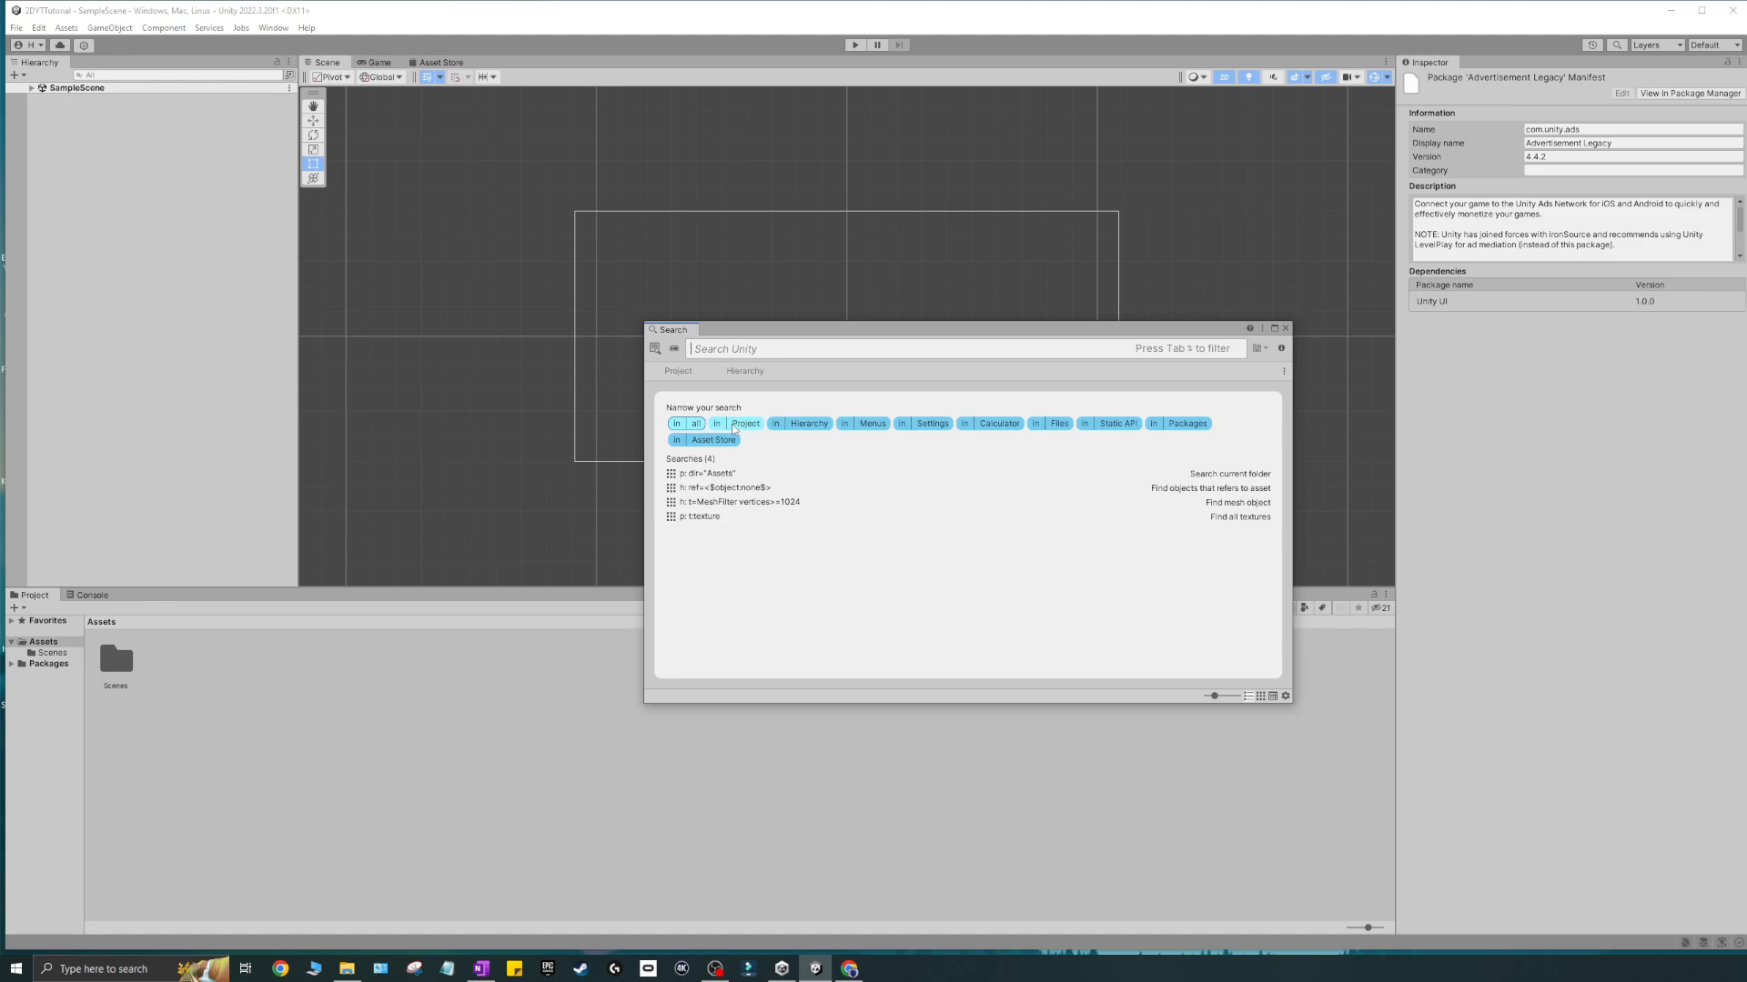
click(741, 423)
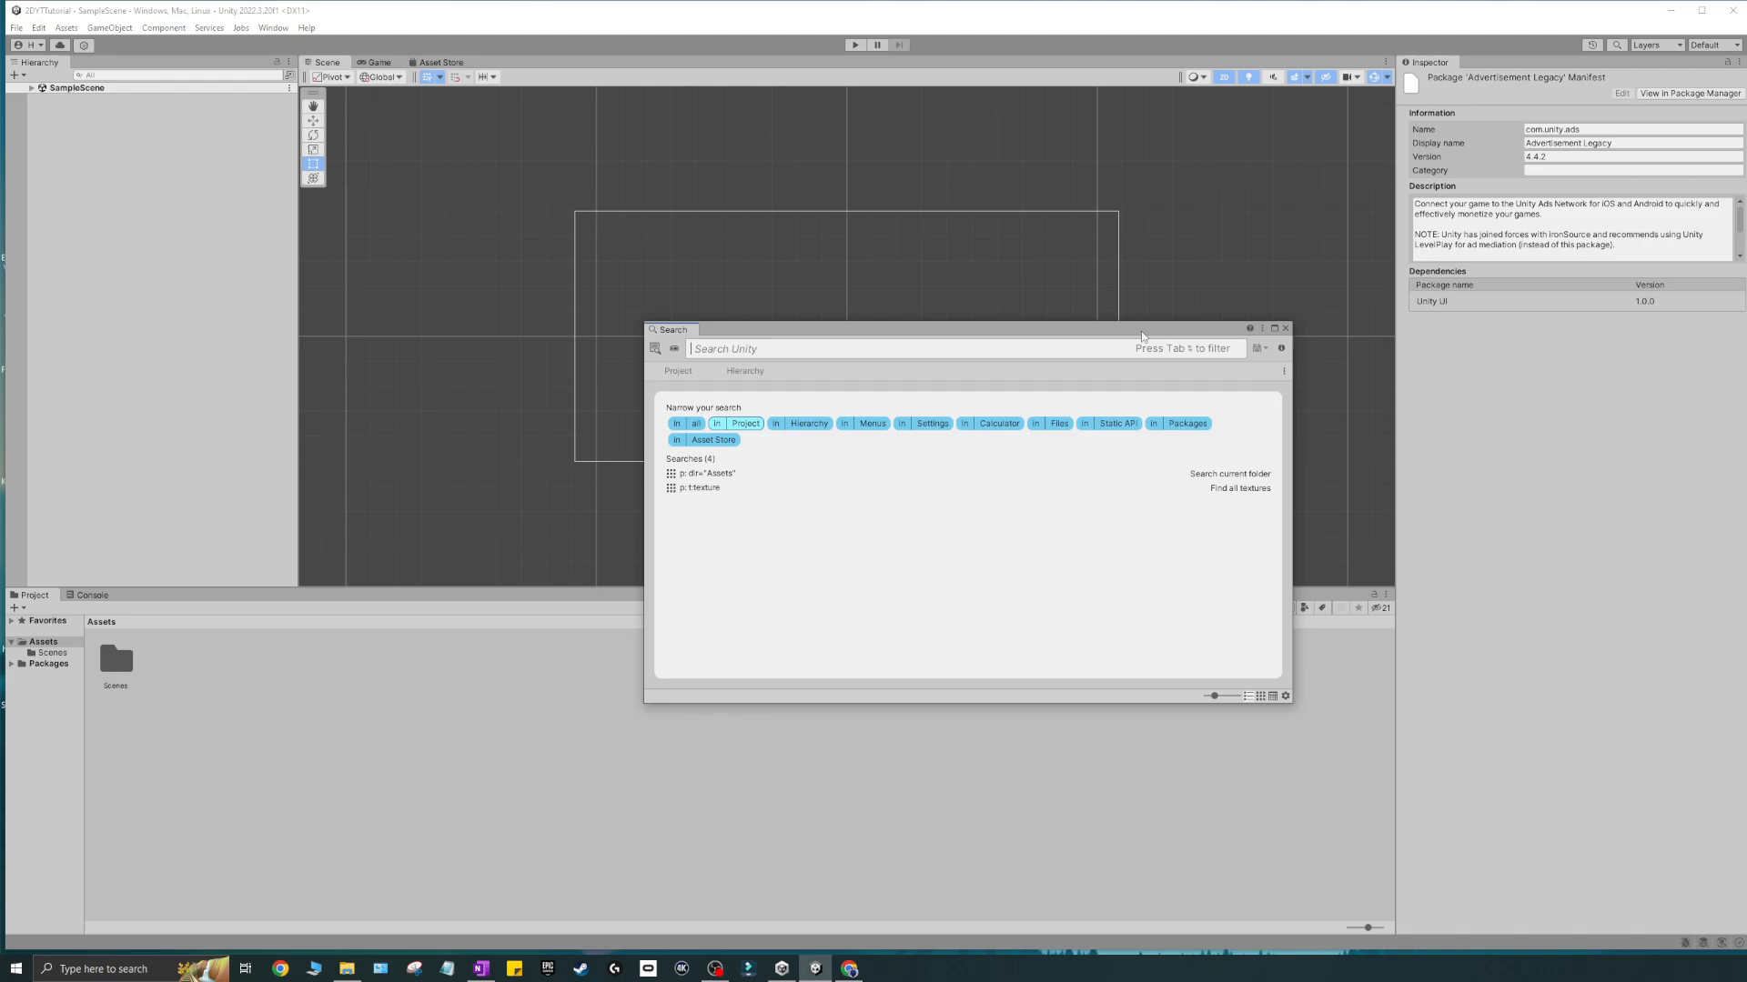
drag(675, 330, 1472, 68)
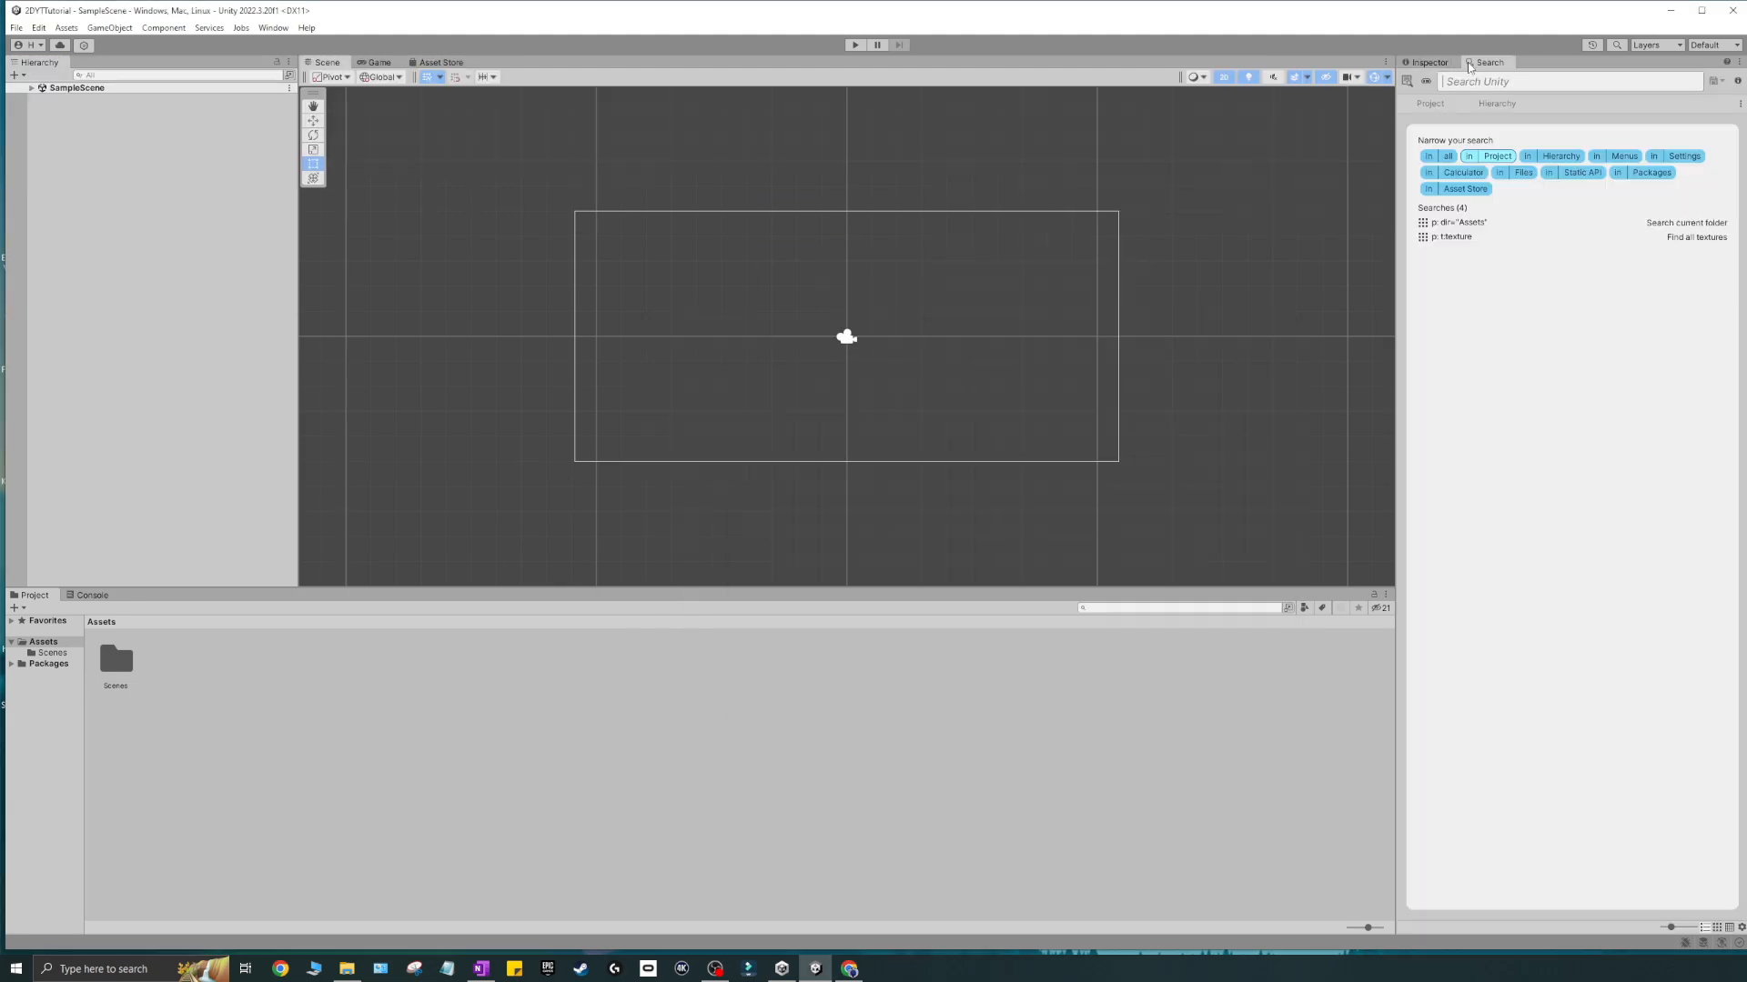
click(1429, 62)
click(1487, 62)
click(1429, 62)
- Hide every layer in the Scene view, then make all layers visible again
click(1655, 45)
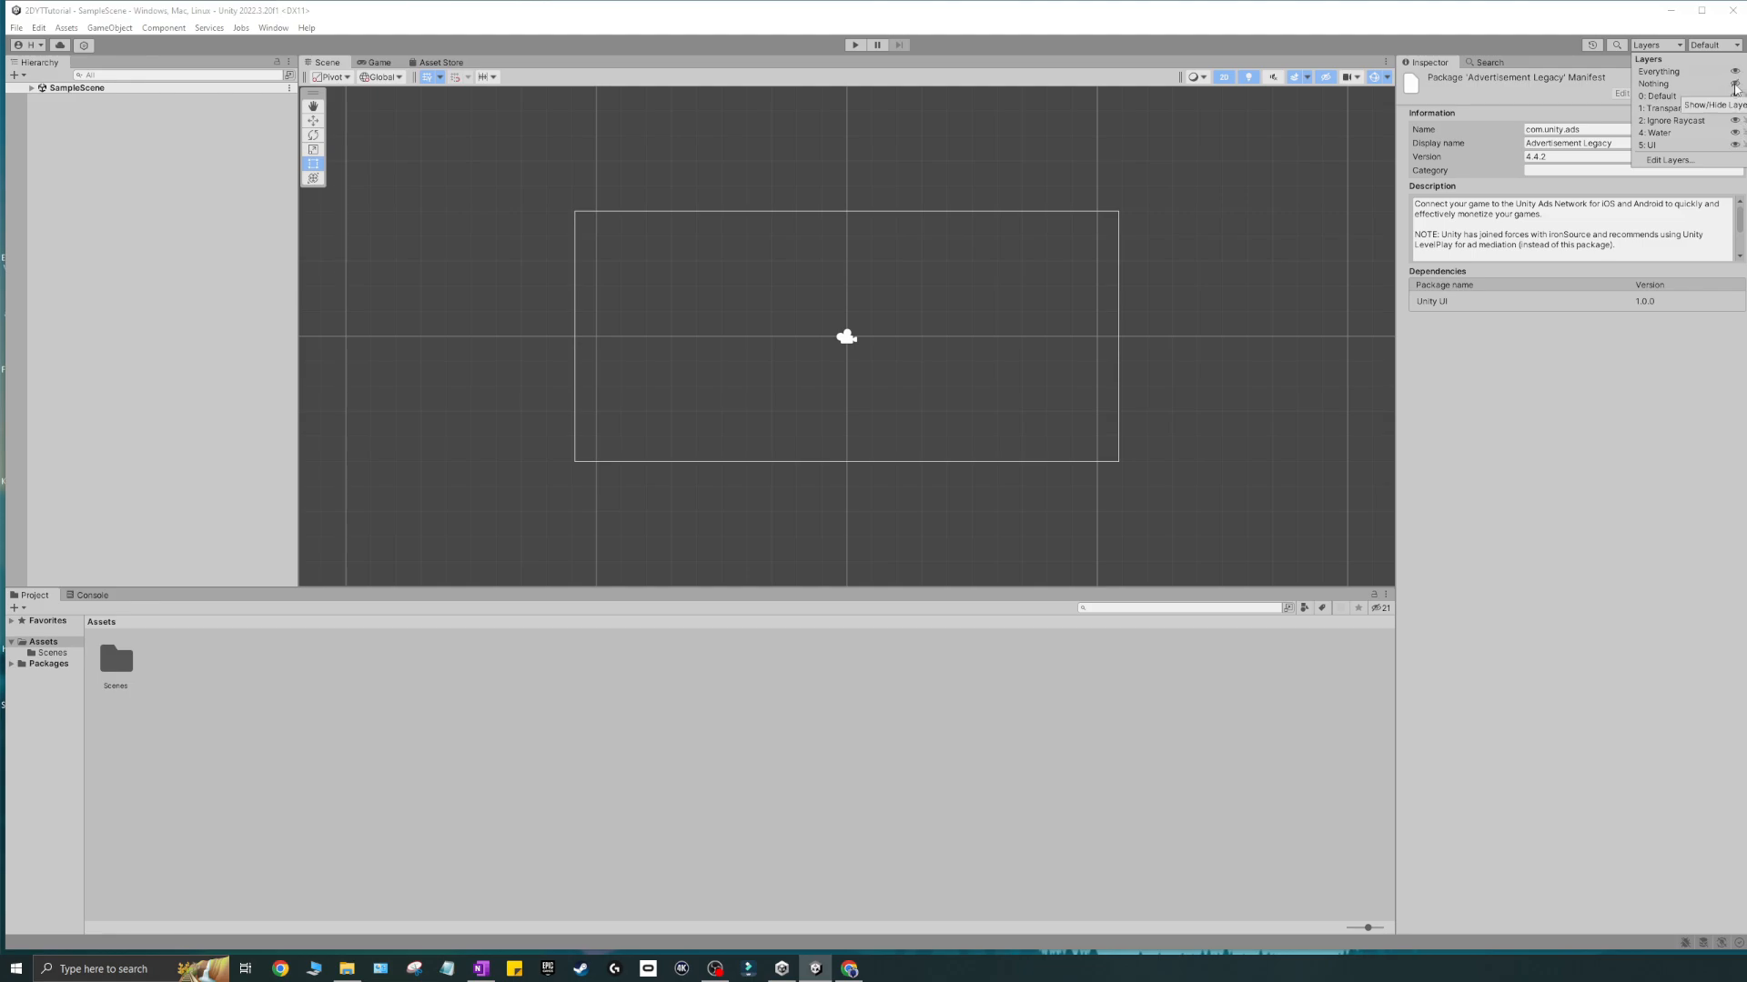
click(1734, 85)
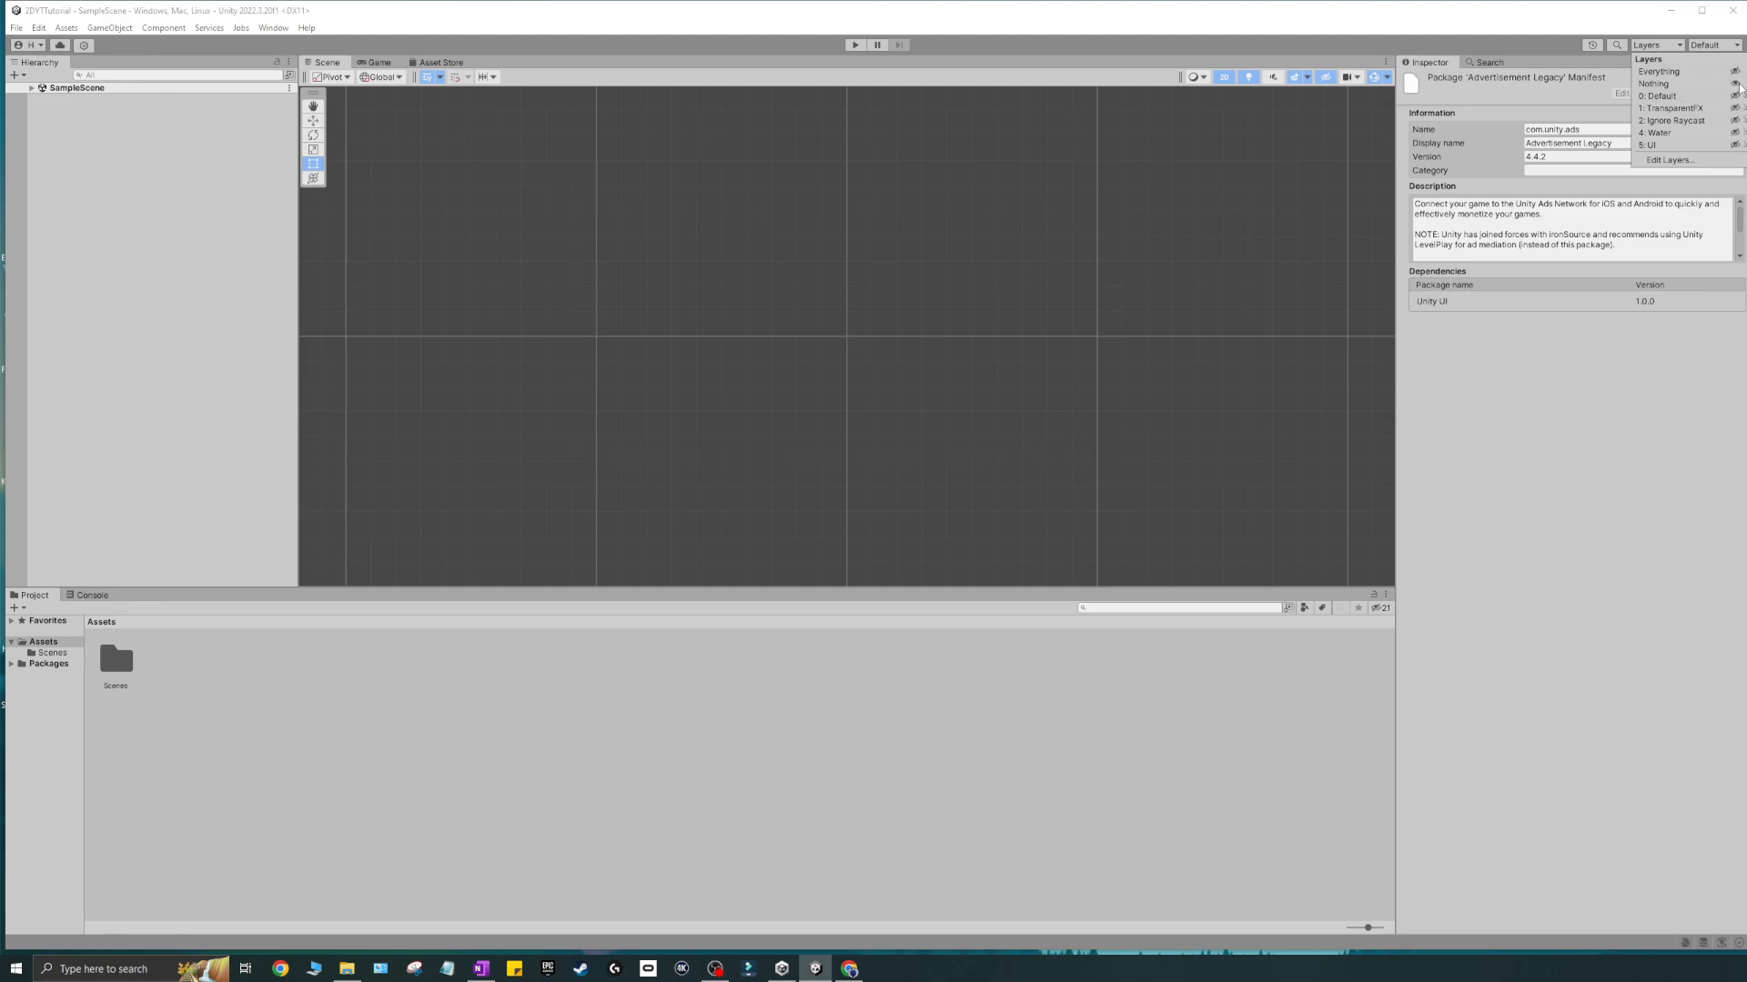
click(1735, 72)
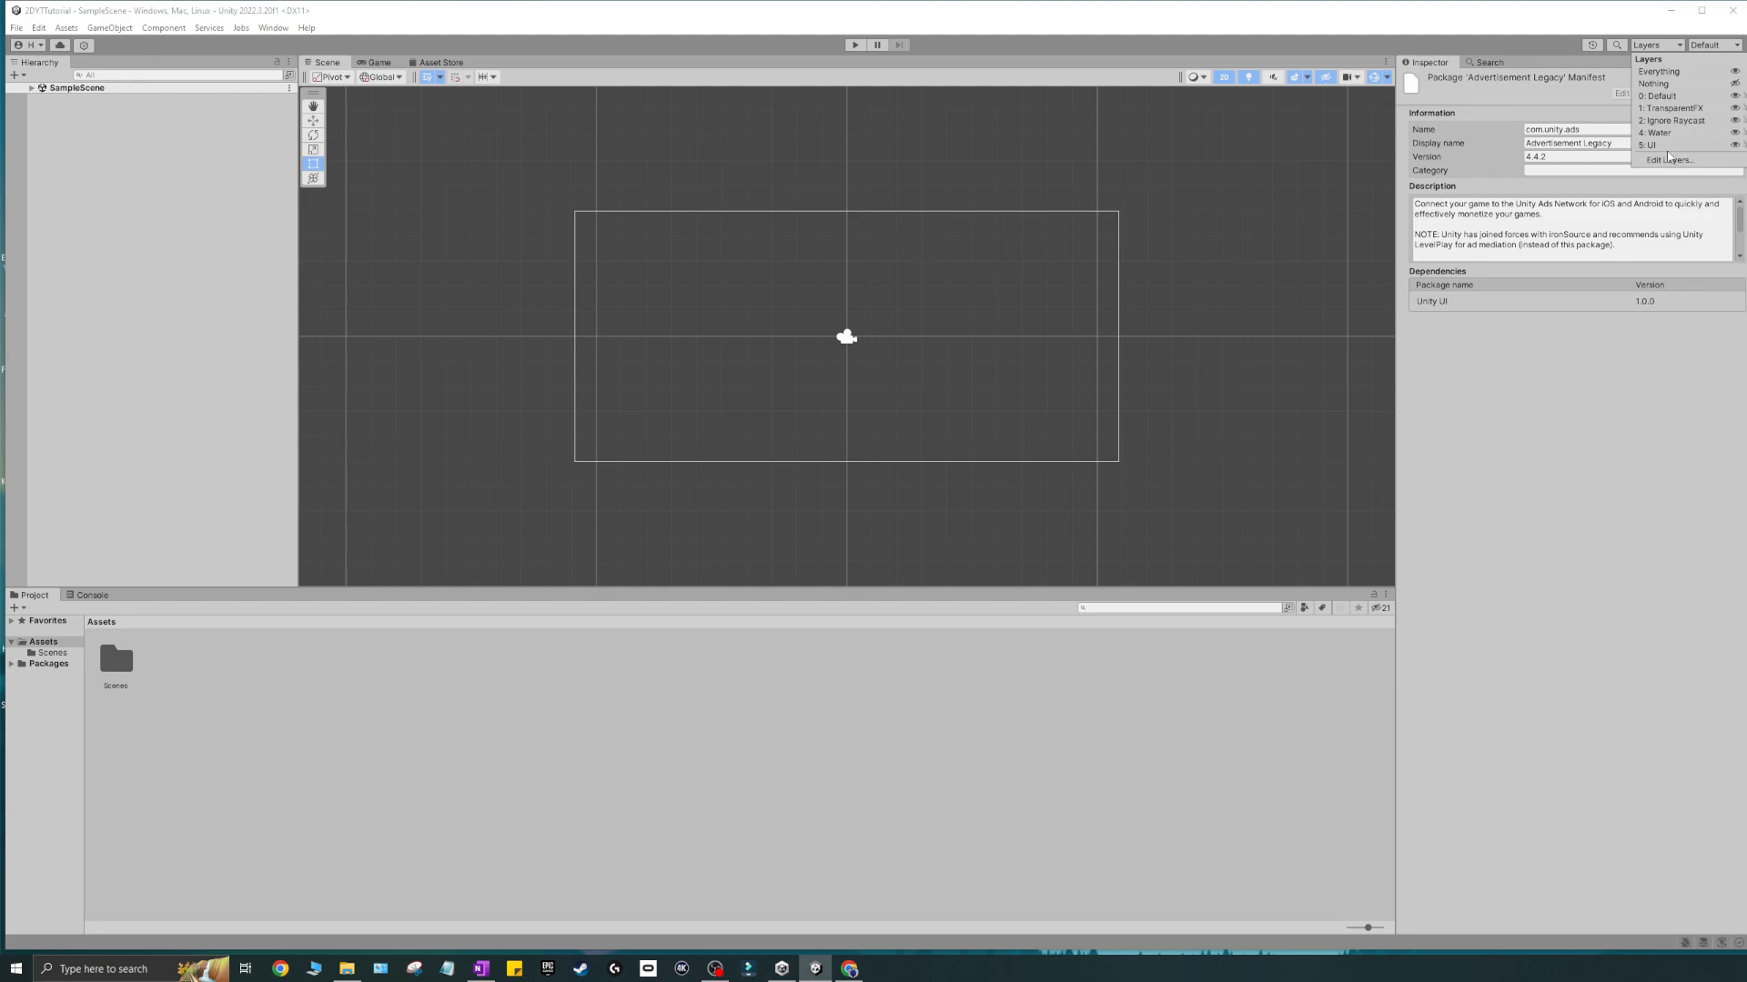
- Switch the editor to the 4 Split window layout
click(1706, 47)
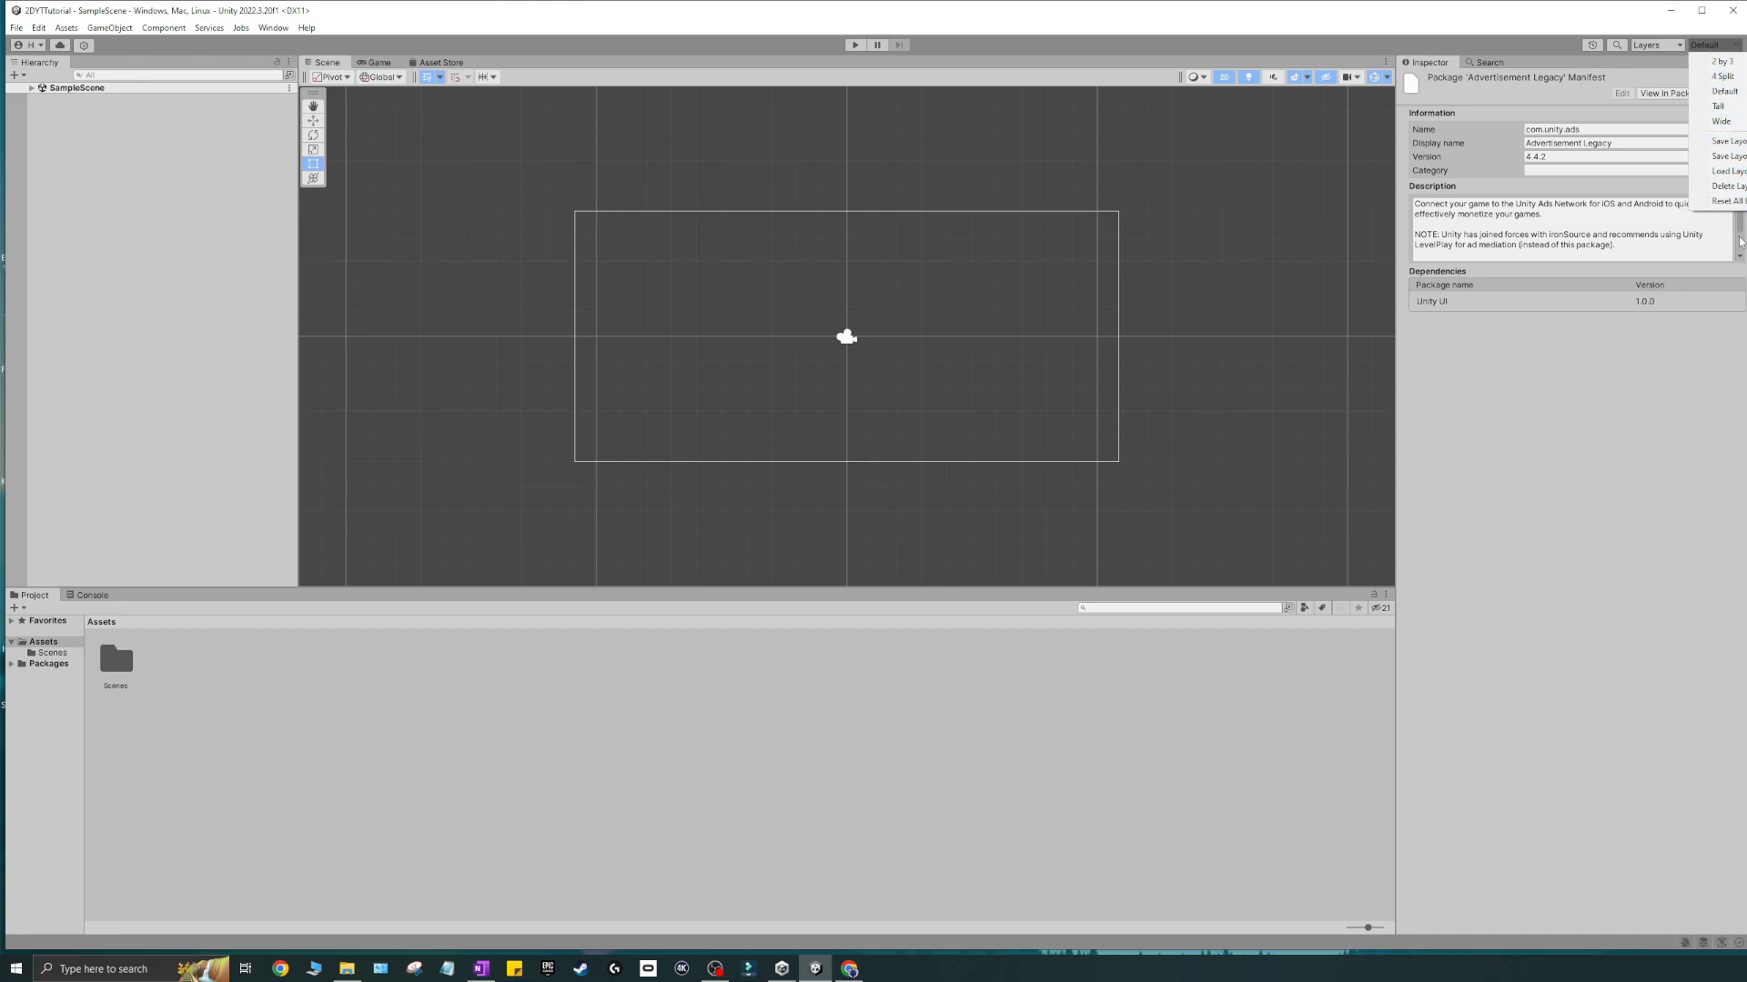
click(273, 28)
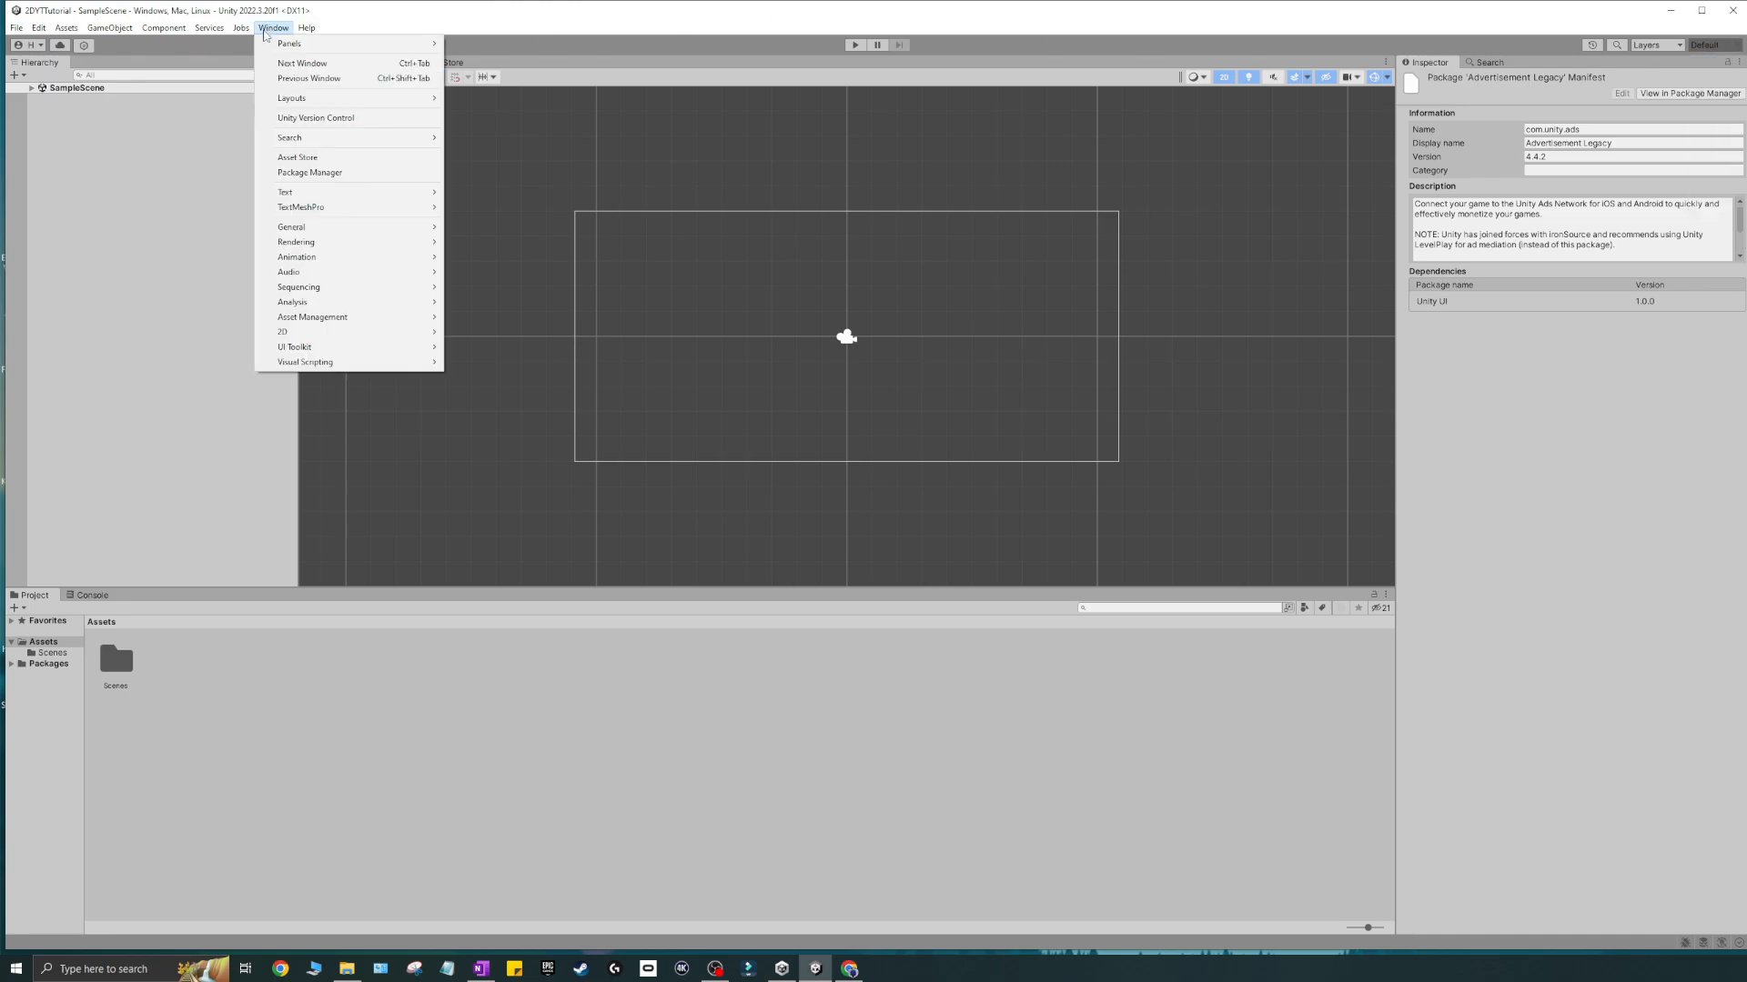
click(1719, 50)
click(1719, 50)
click(1722, 75)
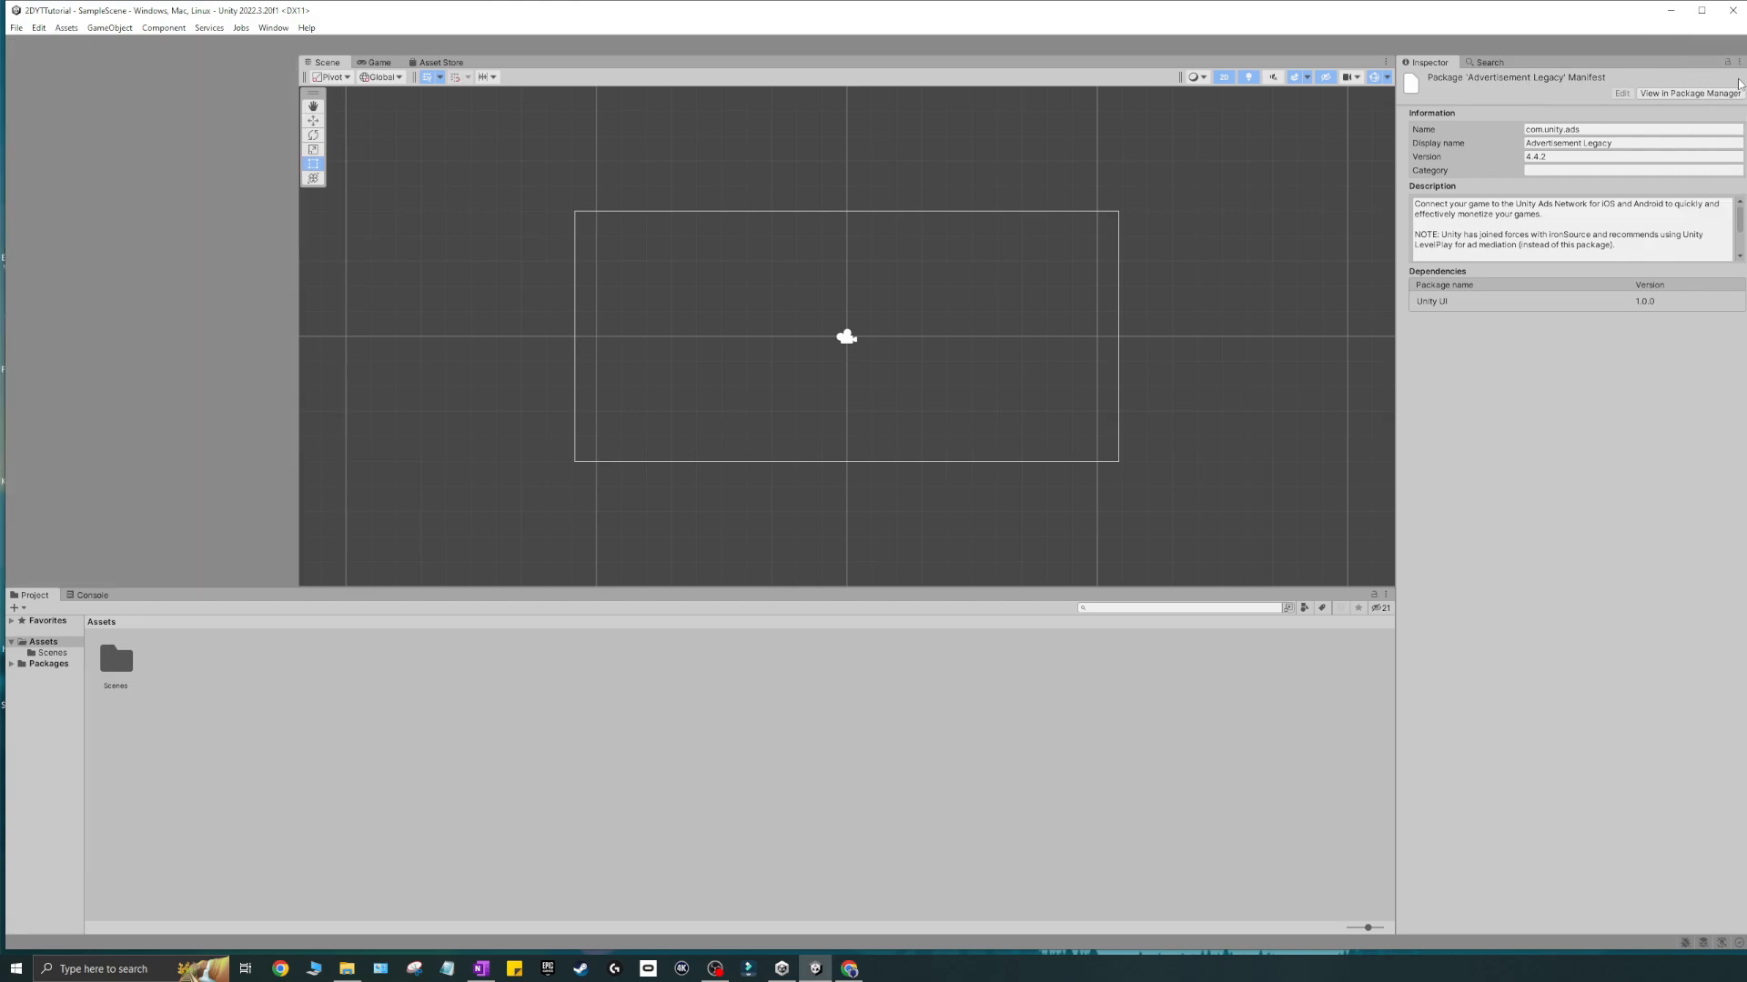
- Reset all window layouts to their default settings and apply the Default layout
click(1715, 45)
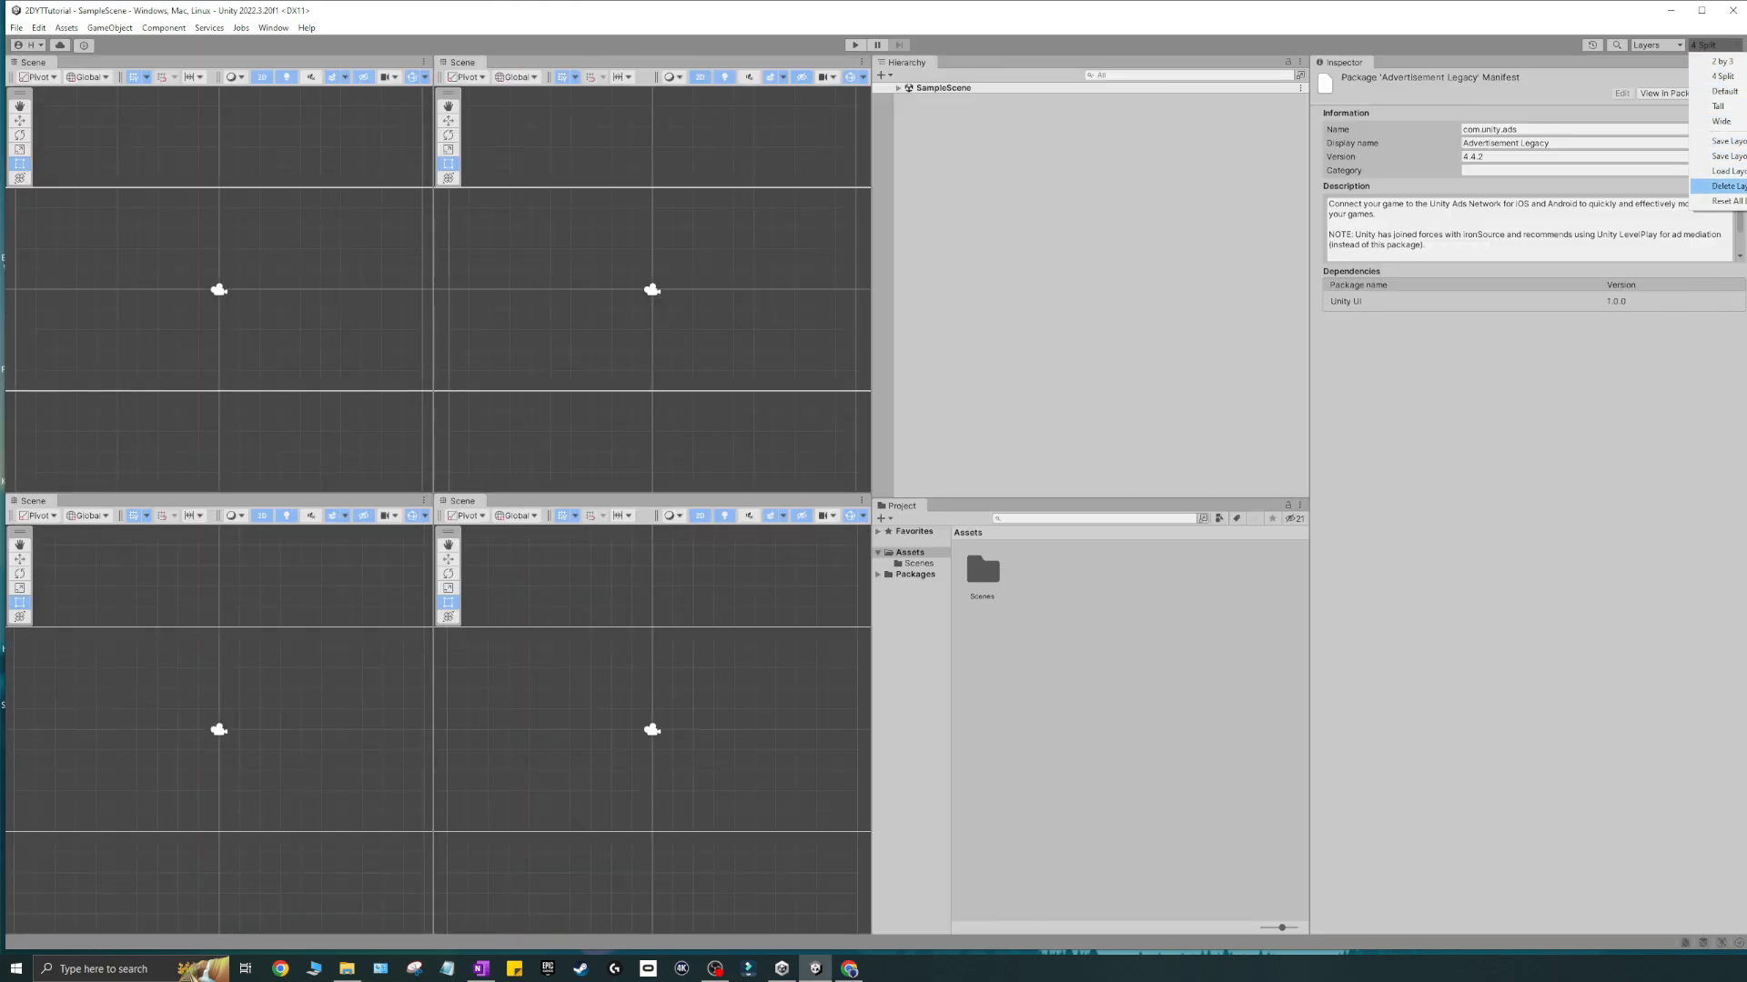
click(1725, 201)
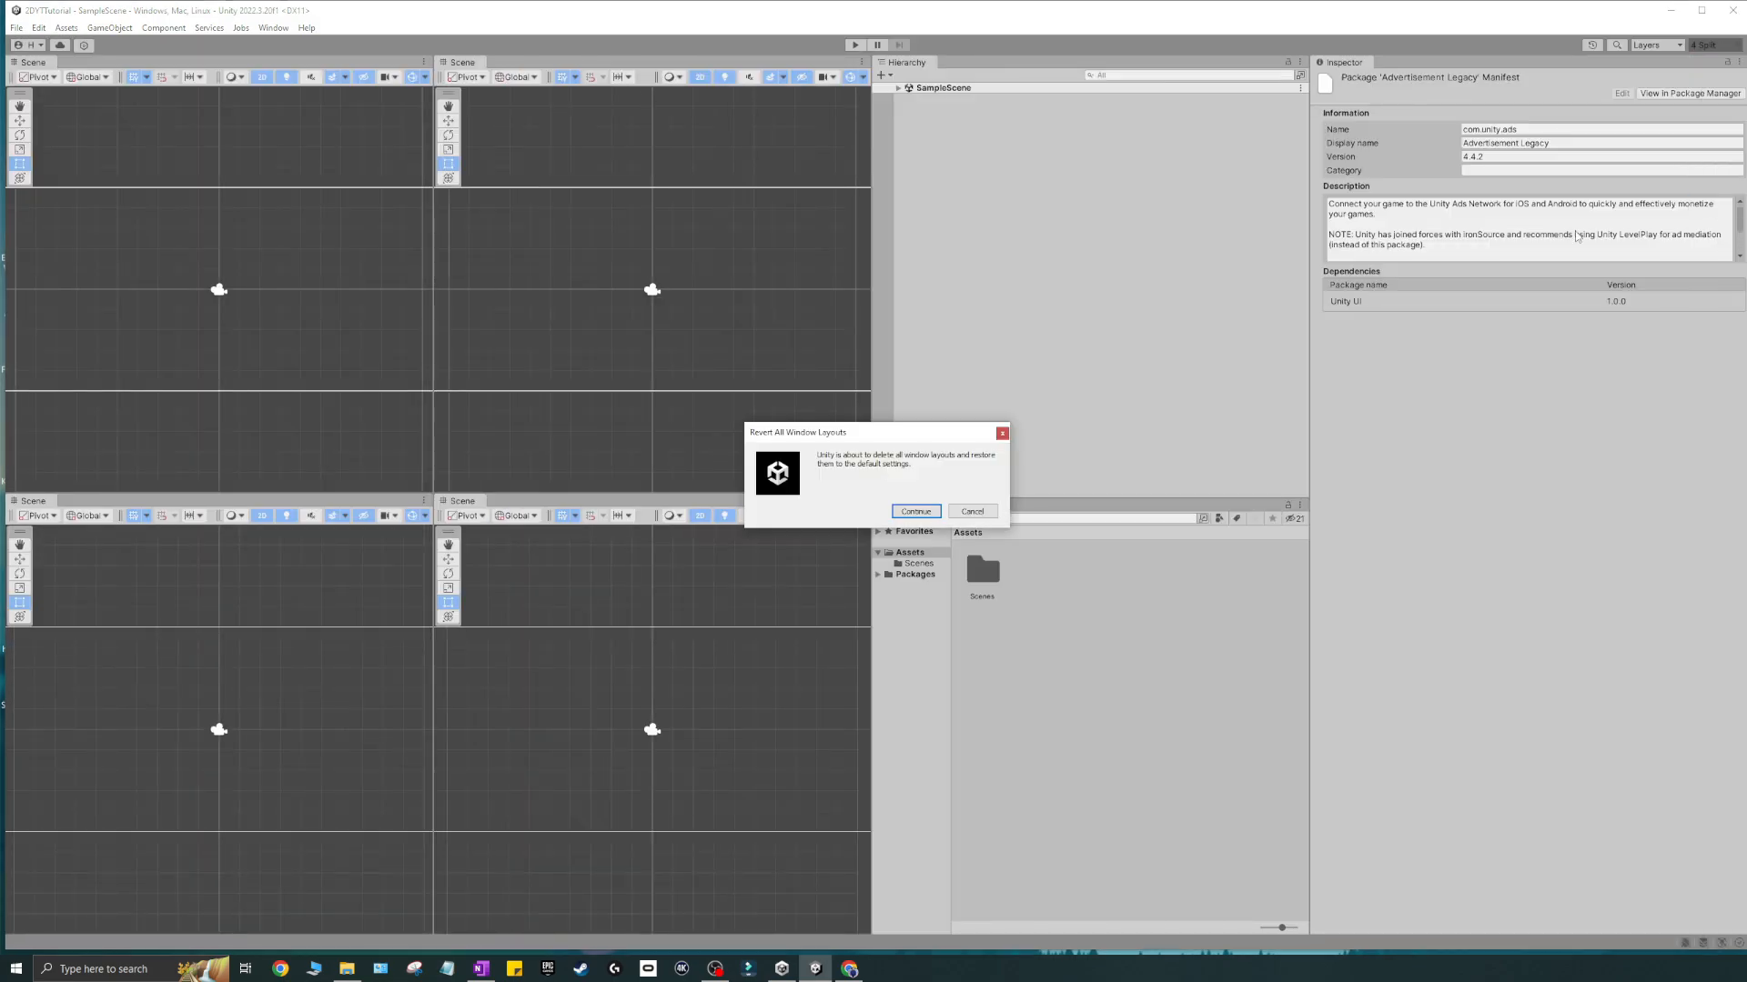
click(915, 512)
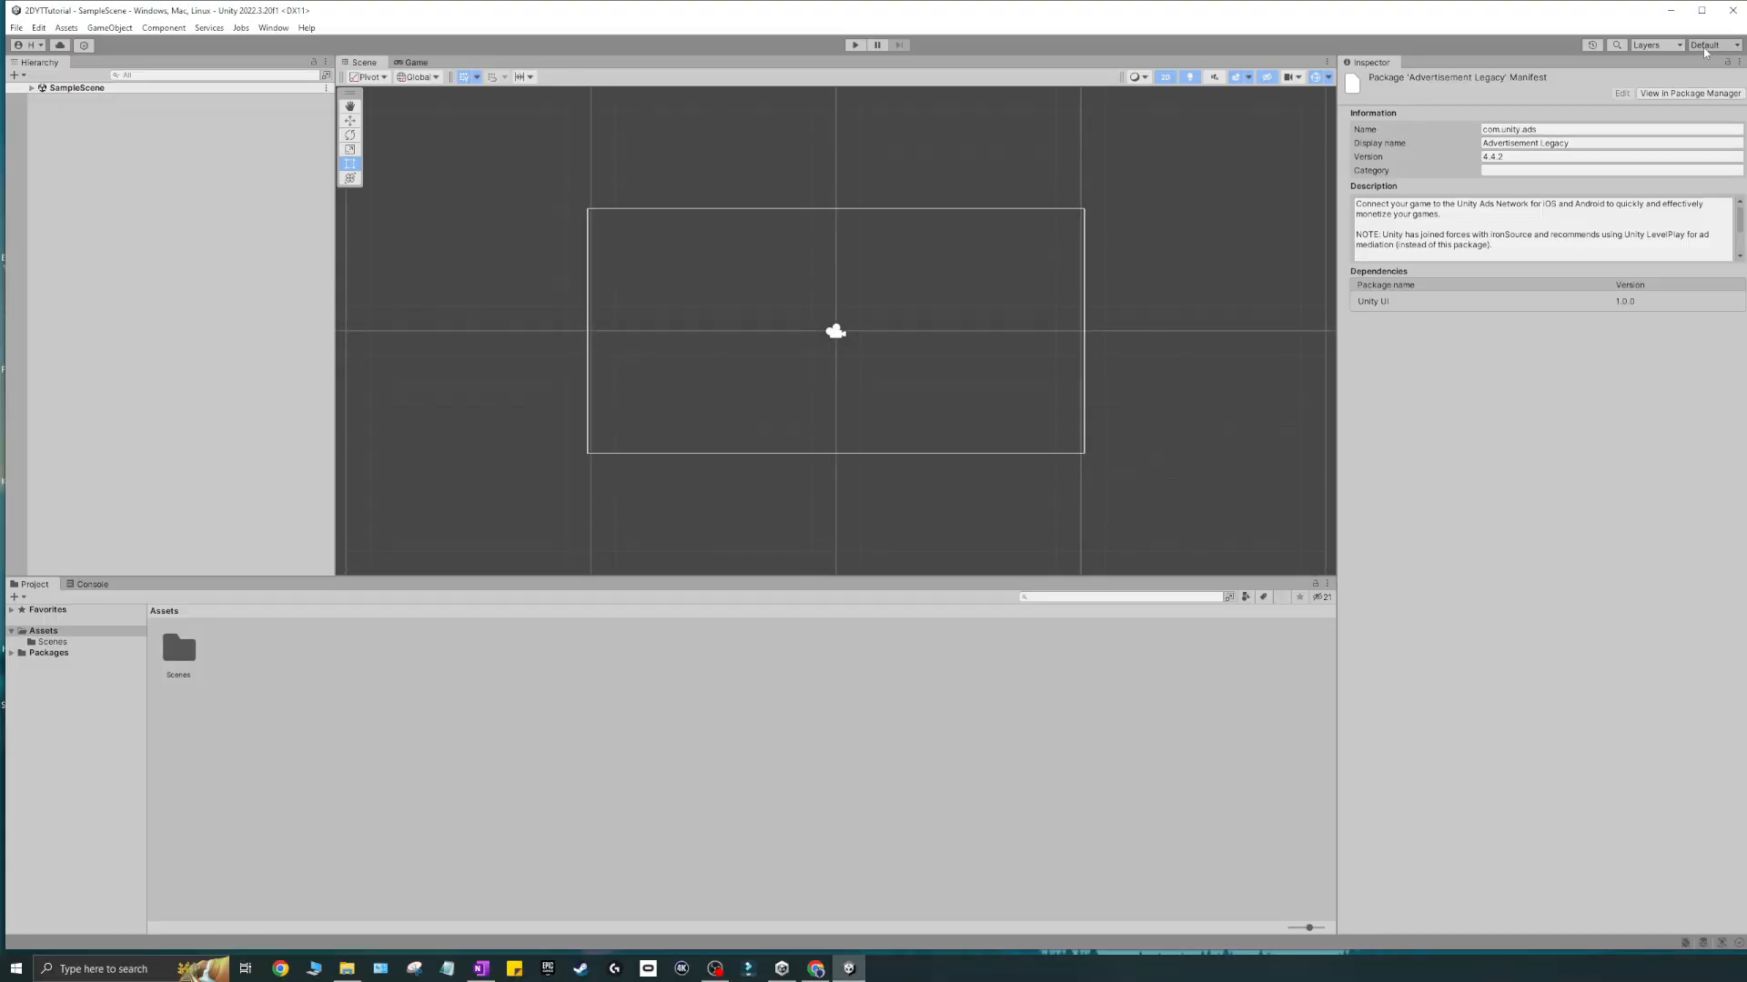
click(1729, 45)
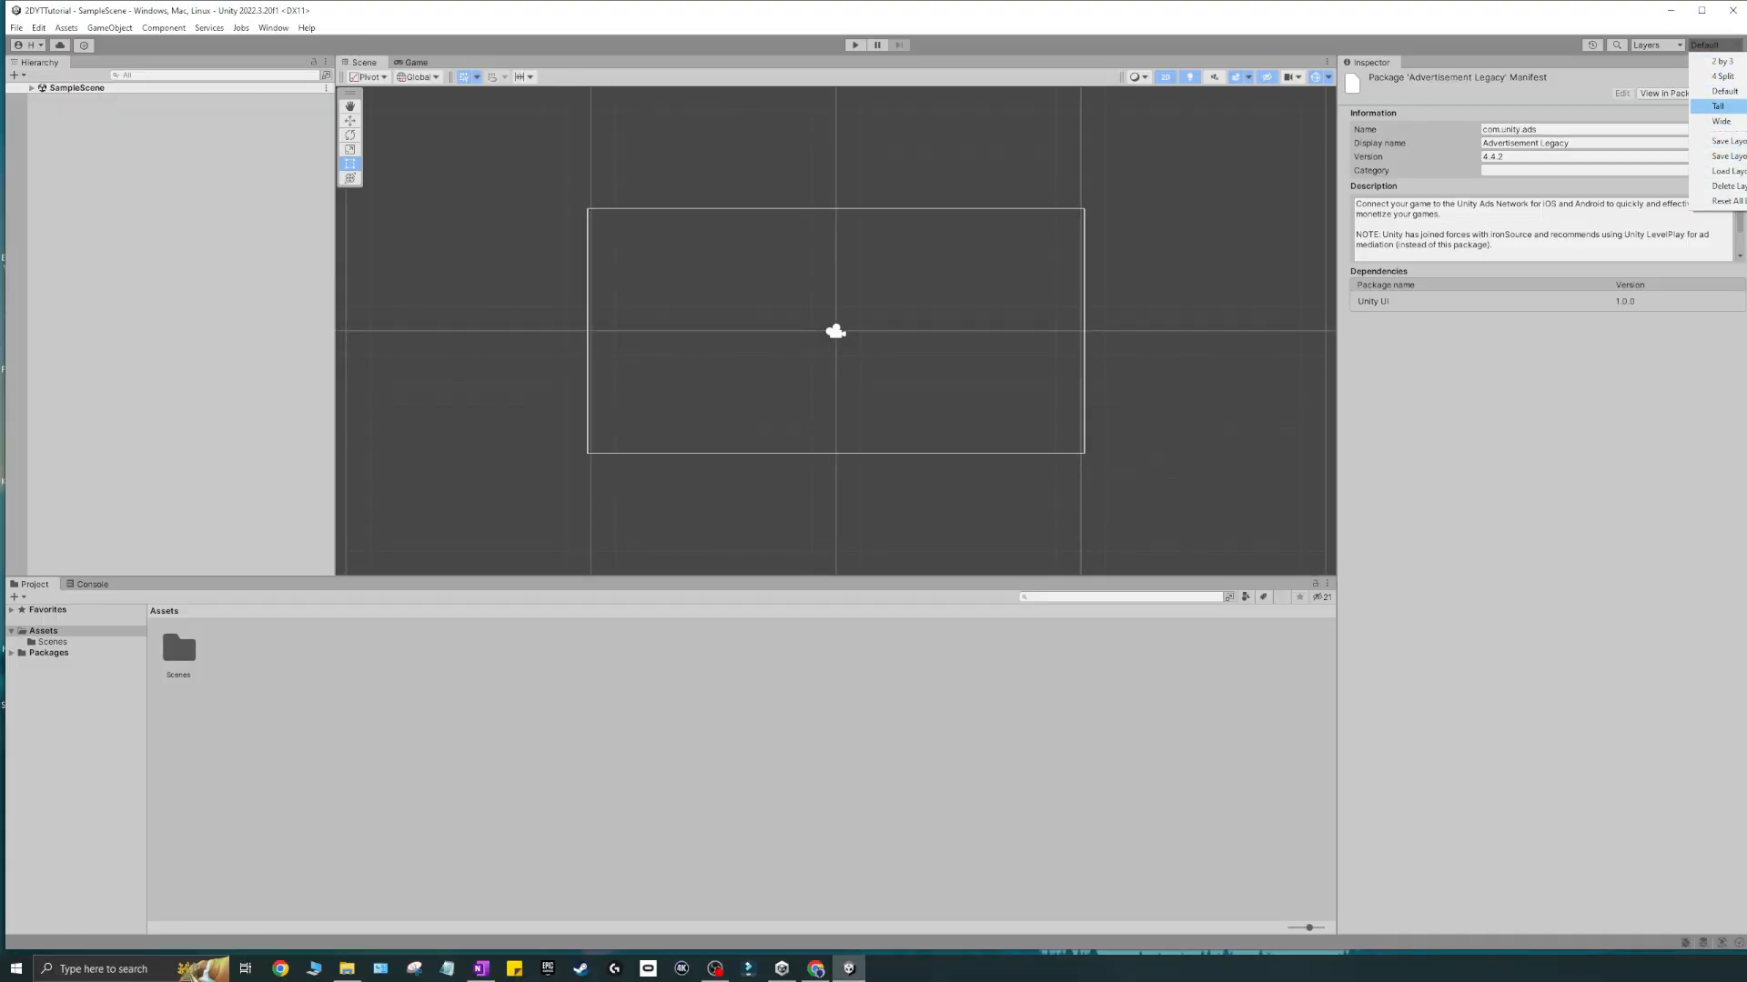
click(1725, 91)
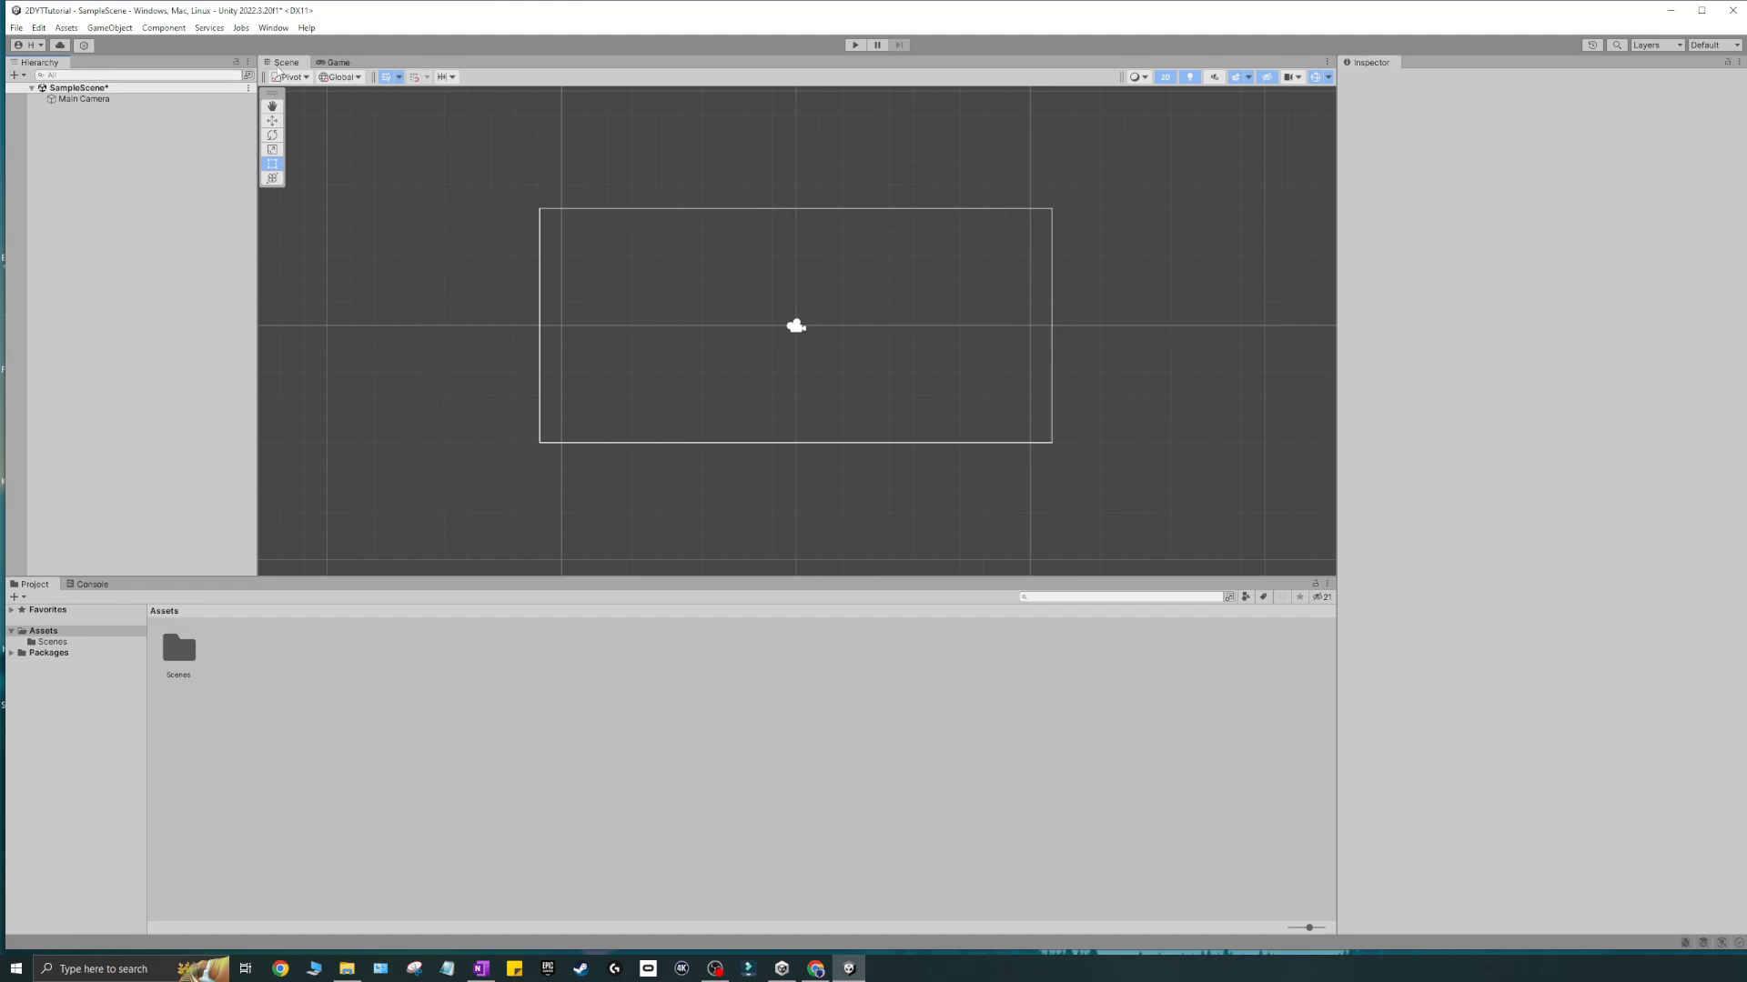
- Review the Hierarchy window's options and the types of objects it can create
click(247, 62)
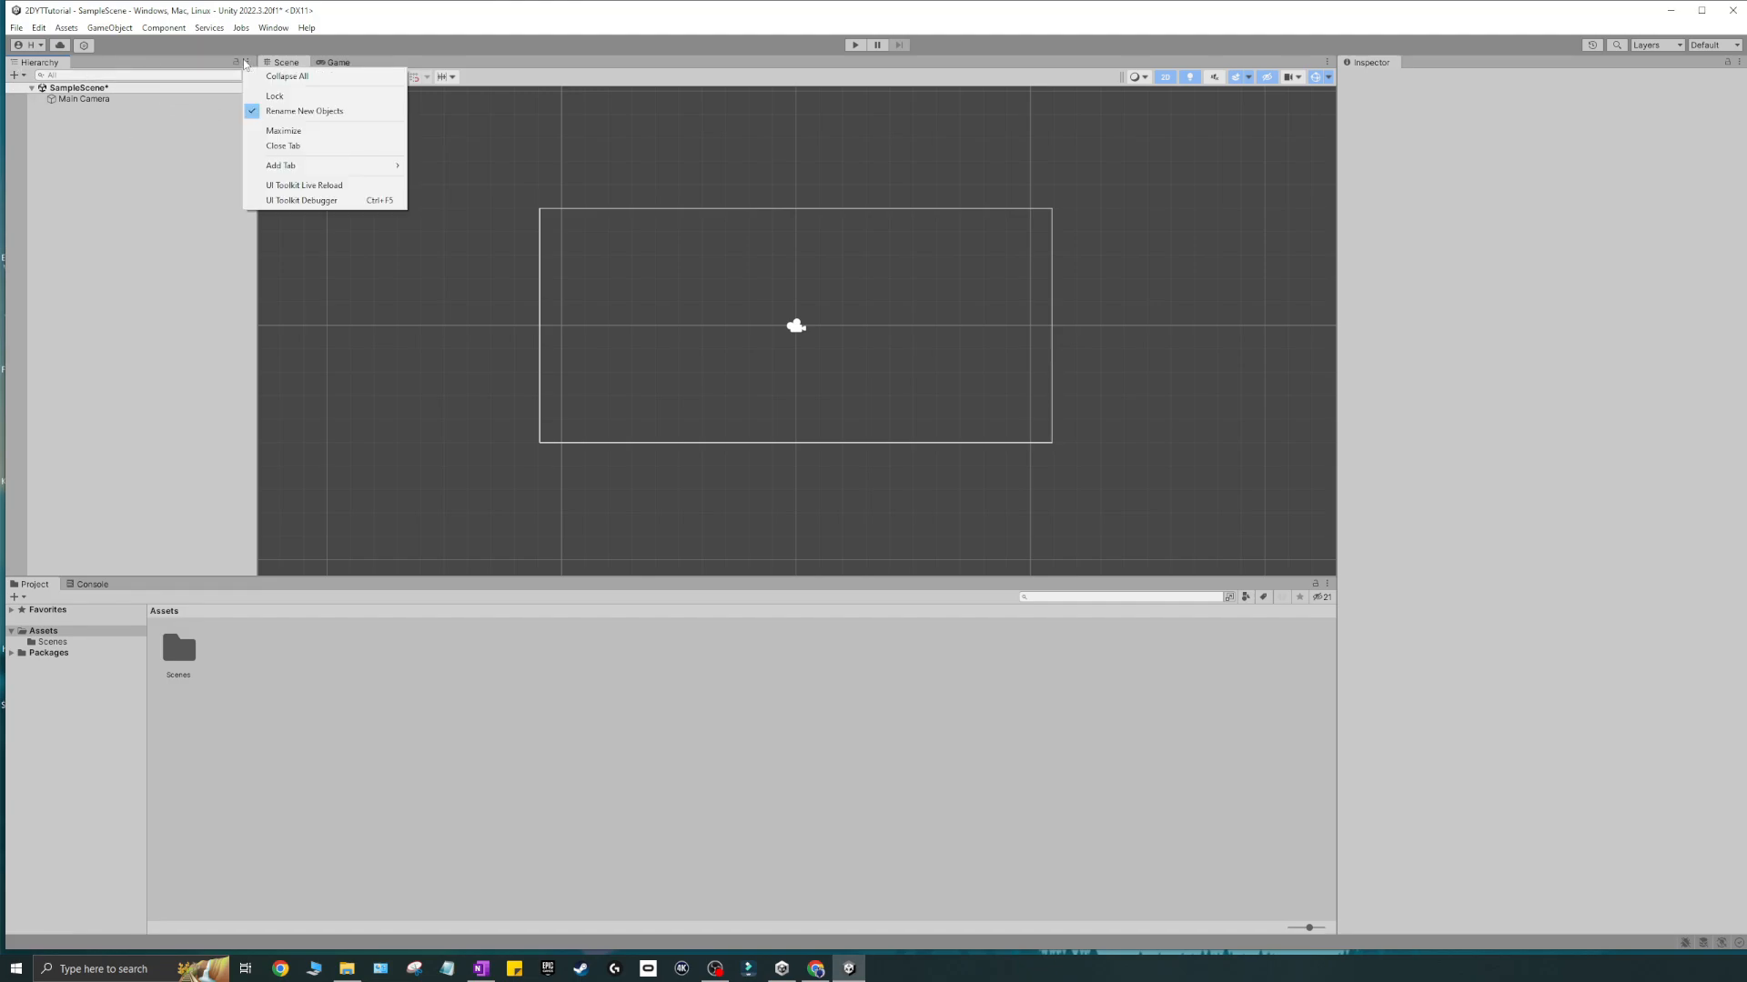
click(236, 64)
click(249, 62)
click(248, 62)
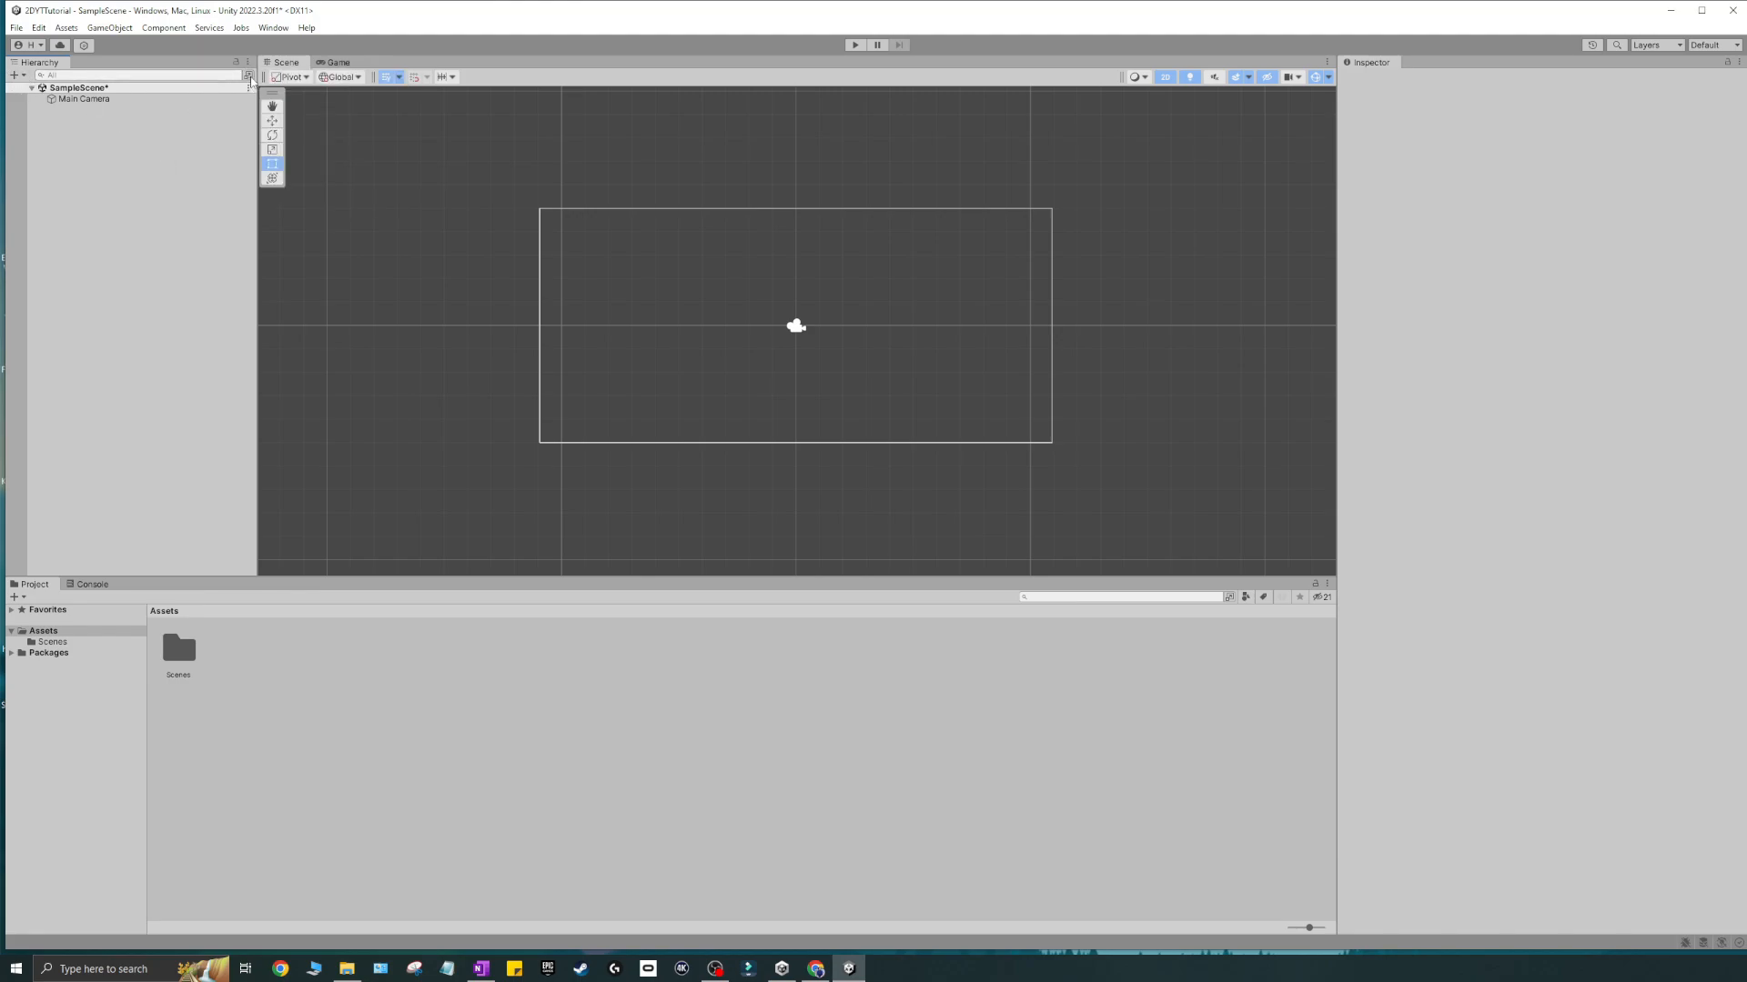
click(15, 75)
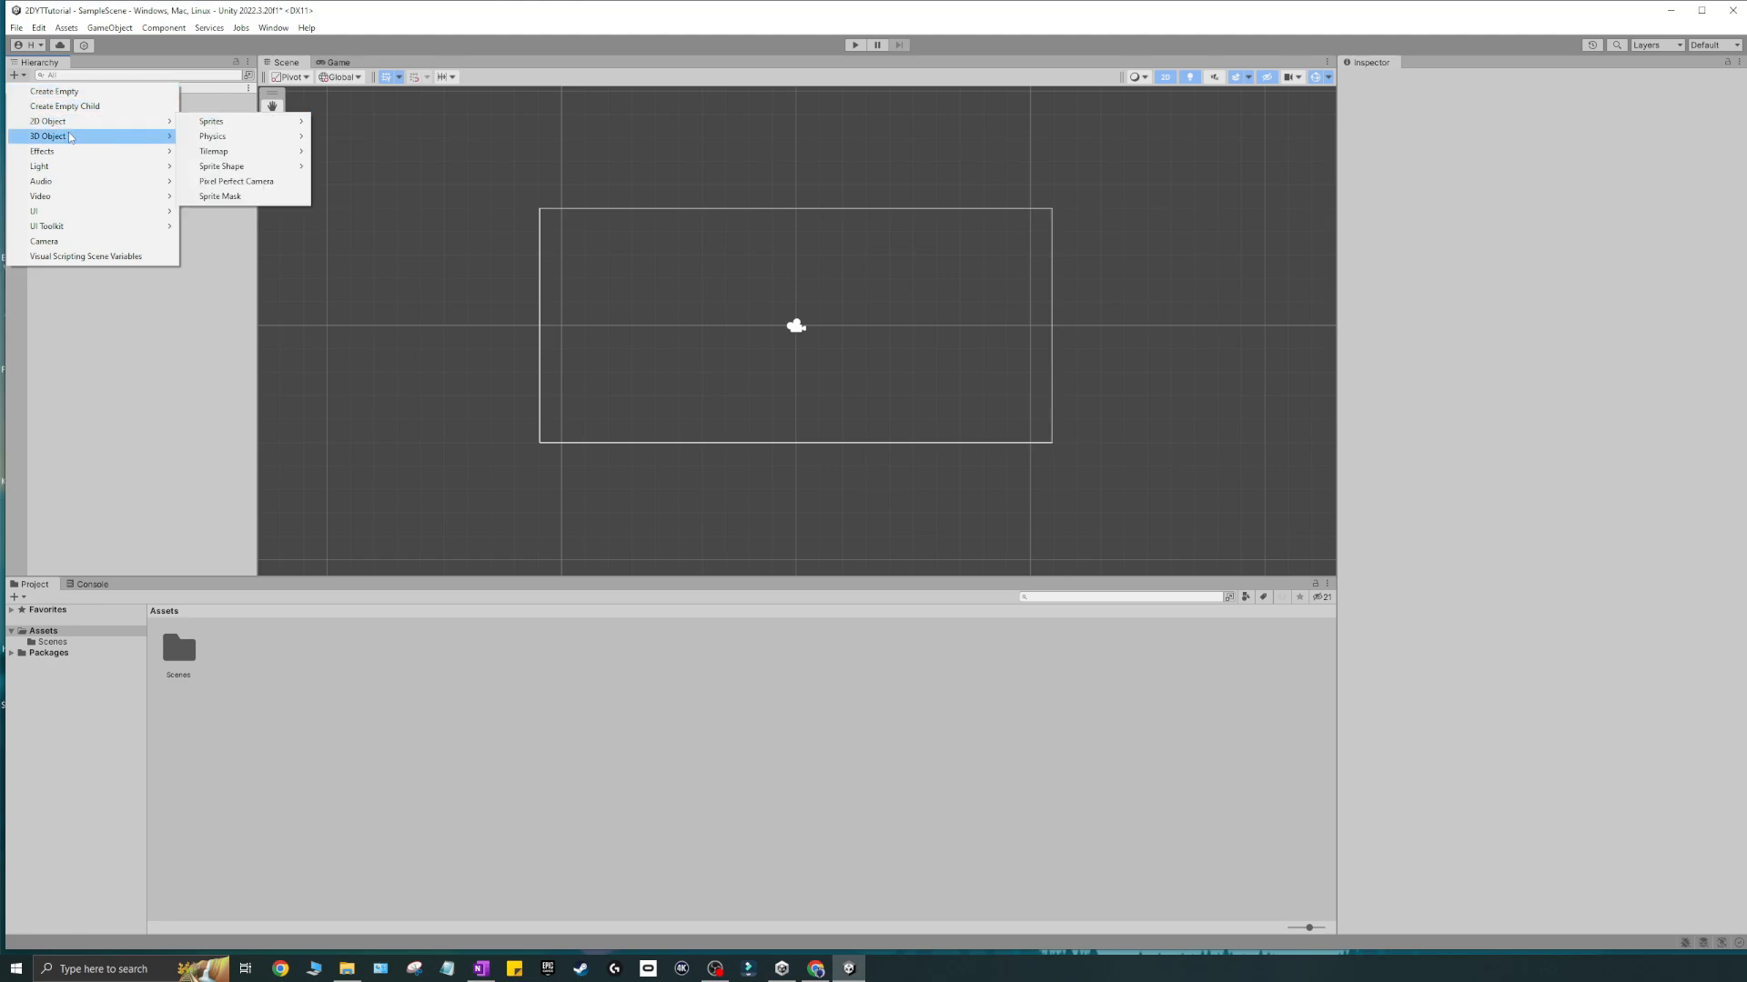
mouse_move(54, 137)
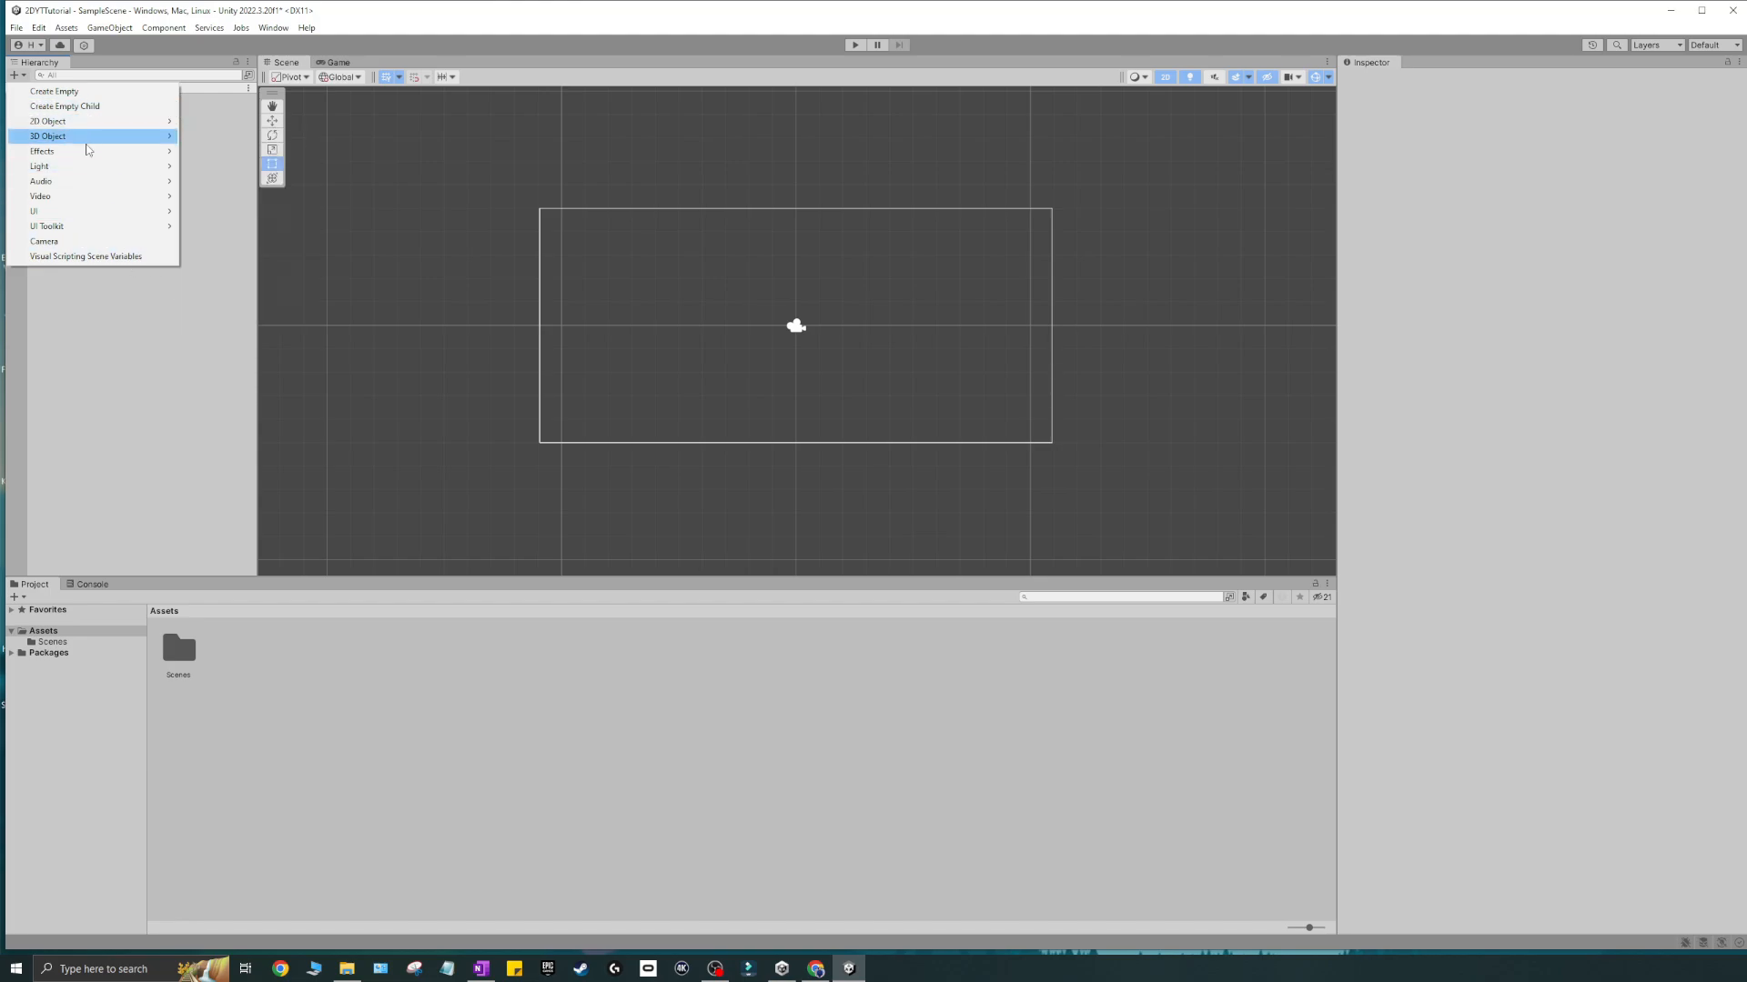
click(103, 302)
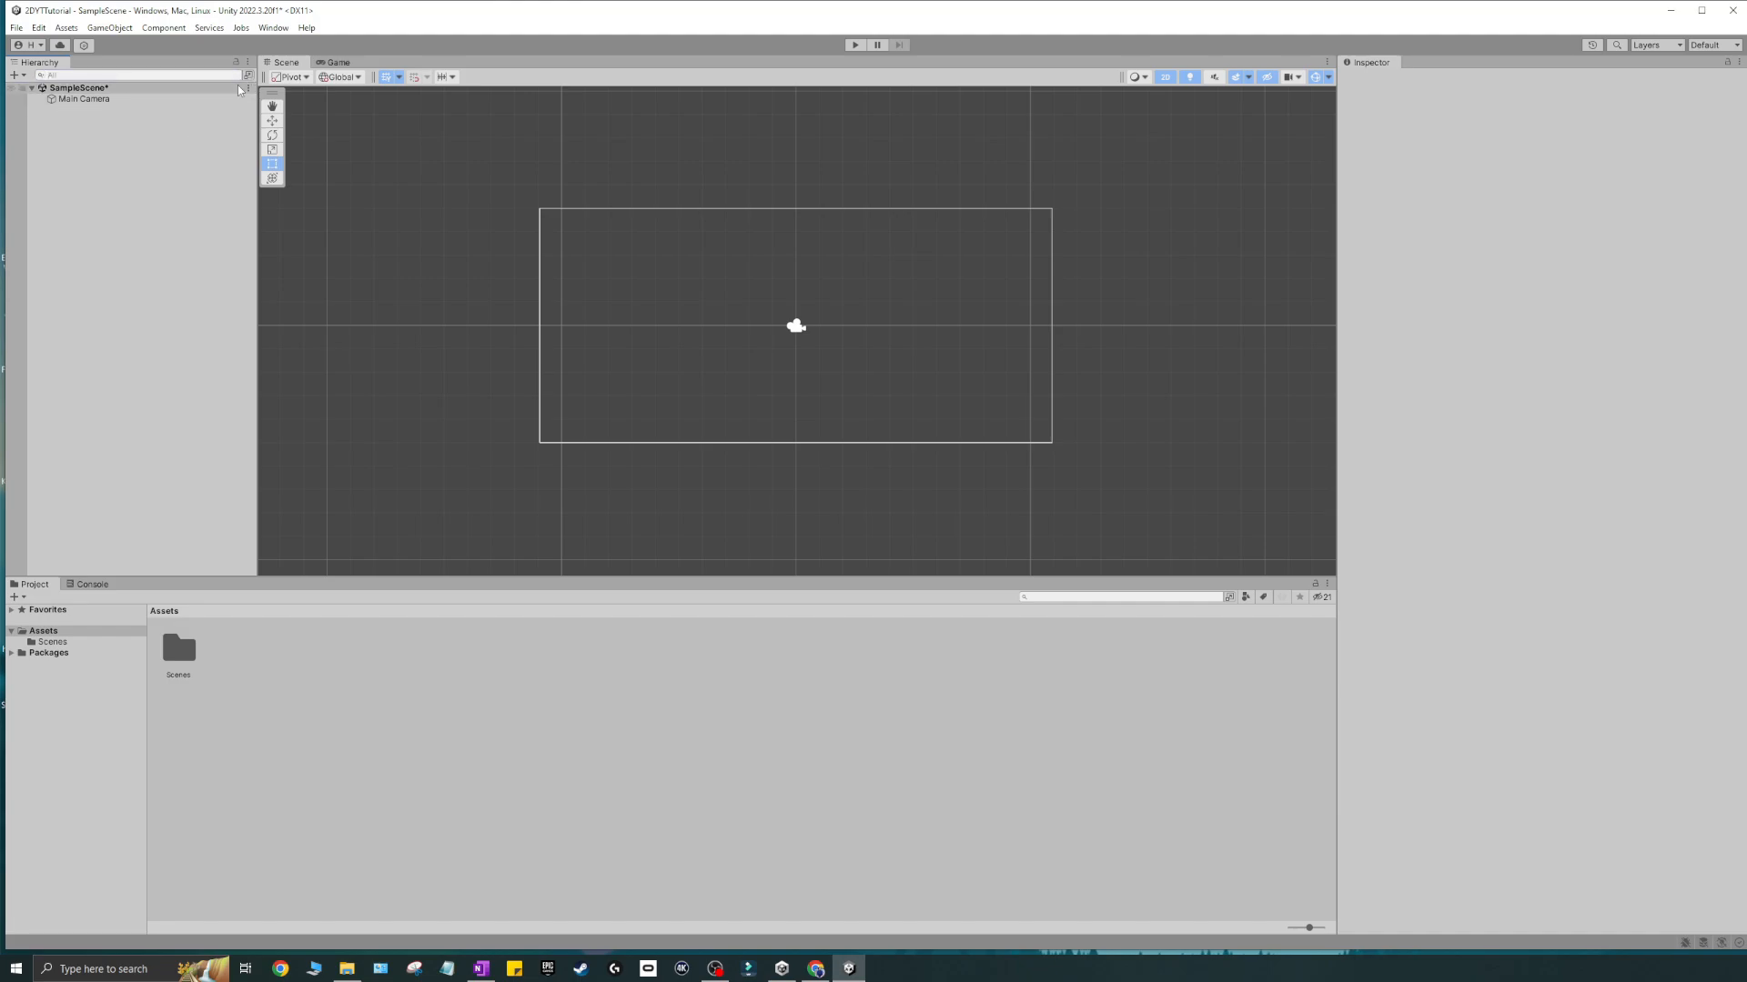
- Select SampleScene in the Hierarchy and save the scene
click(47, 89)
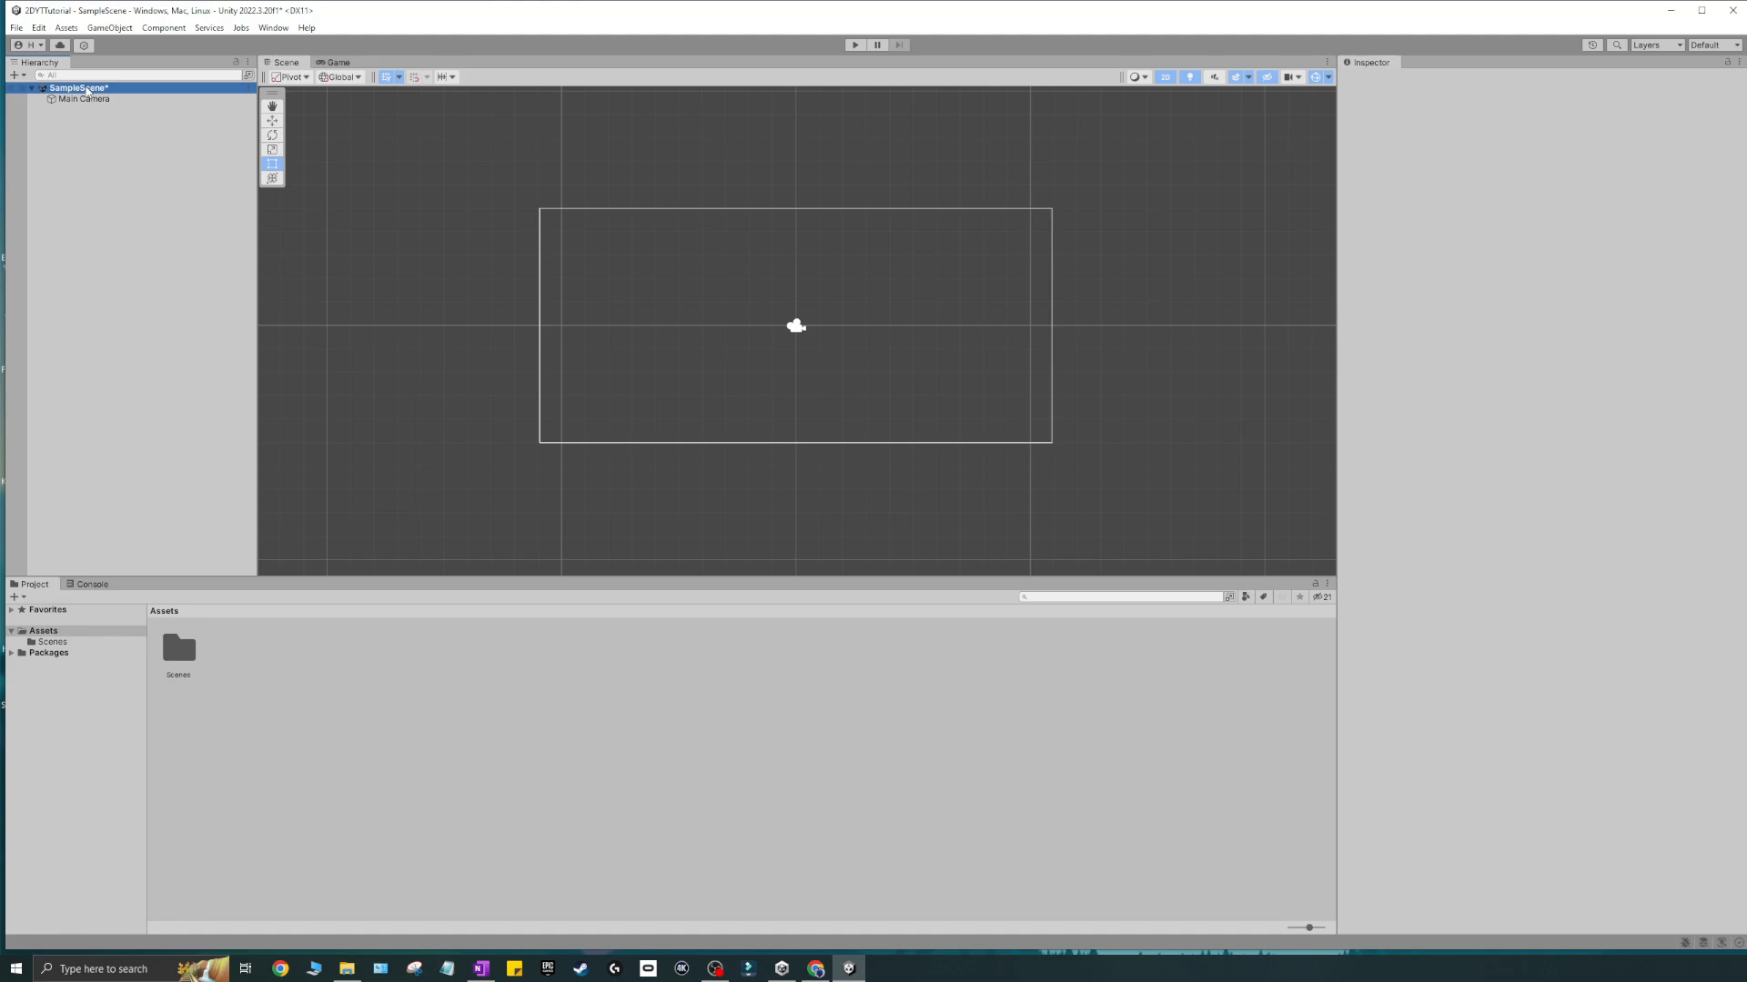
click(117, 128)
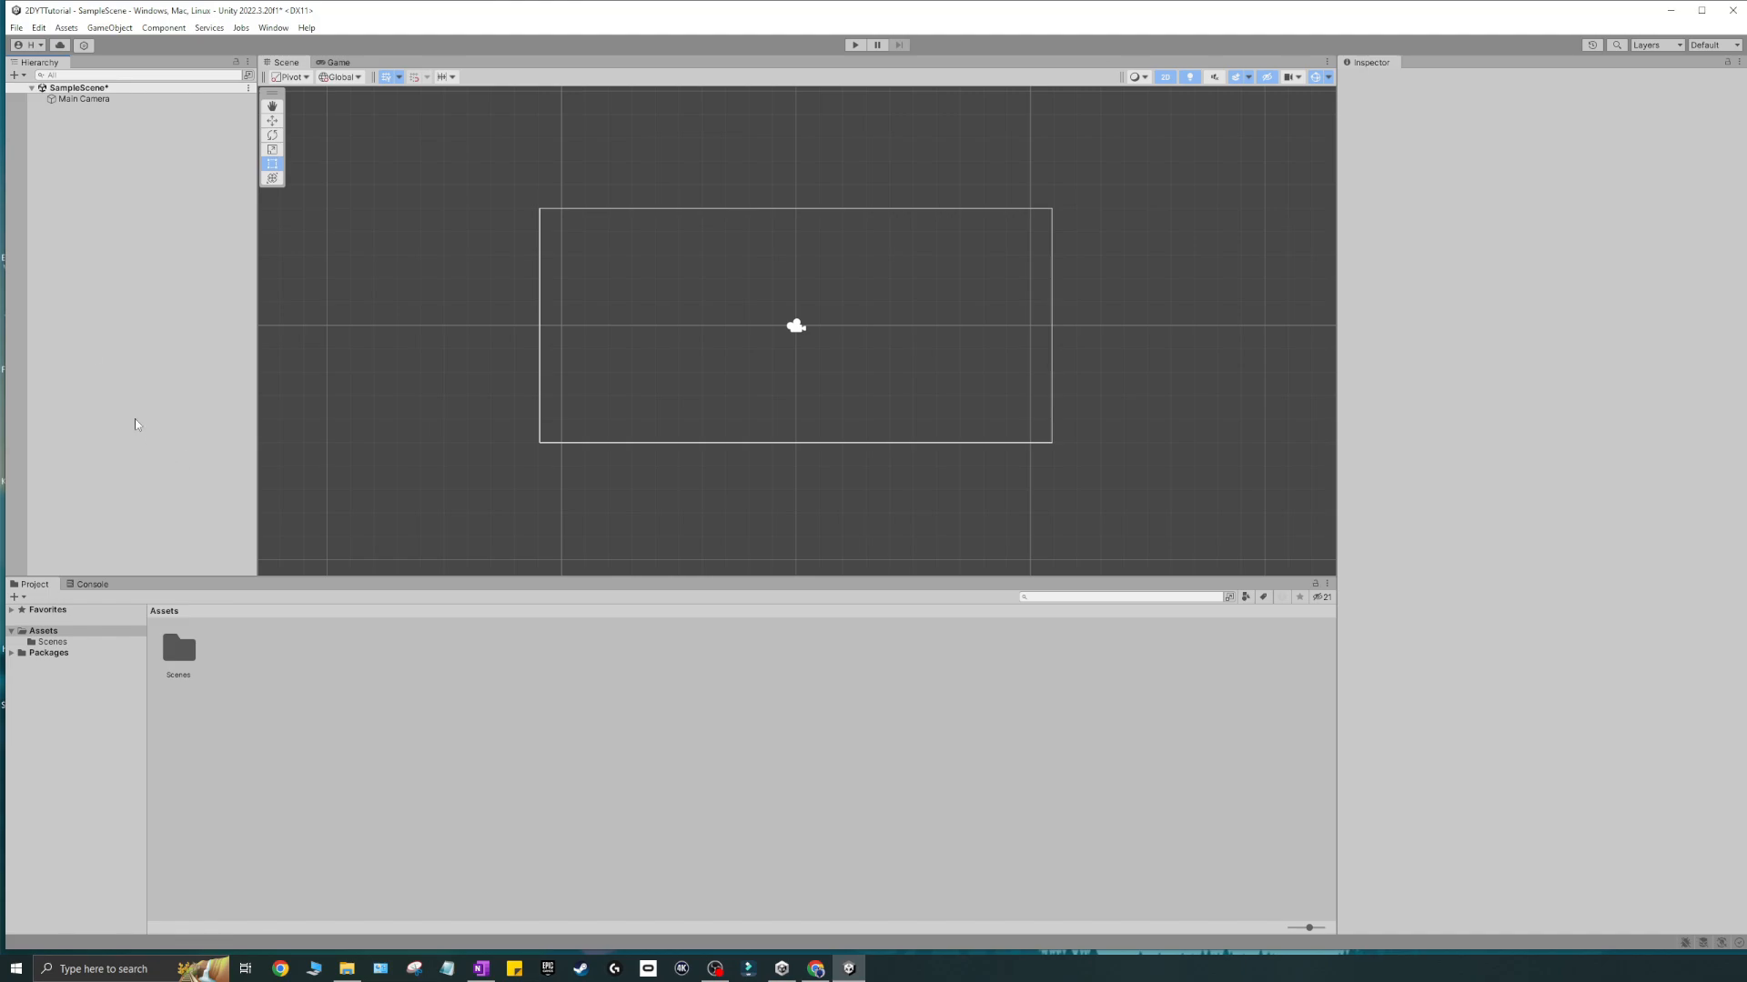
right_click(99, 92)
click(140, 133)
- Compare the object creation commands offered in the Hierarchy's empty area with those in its create list
right_click(80, 135)
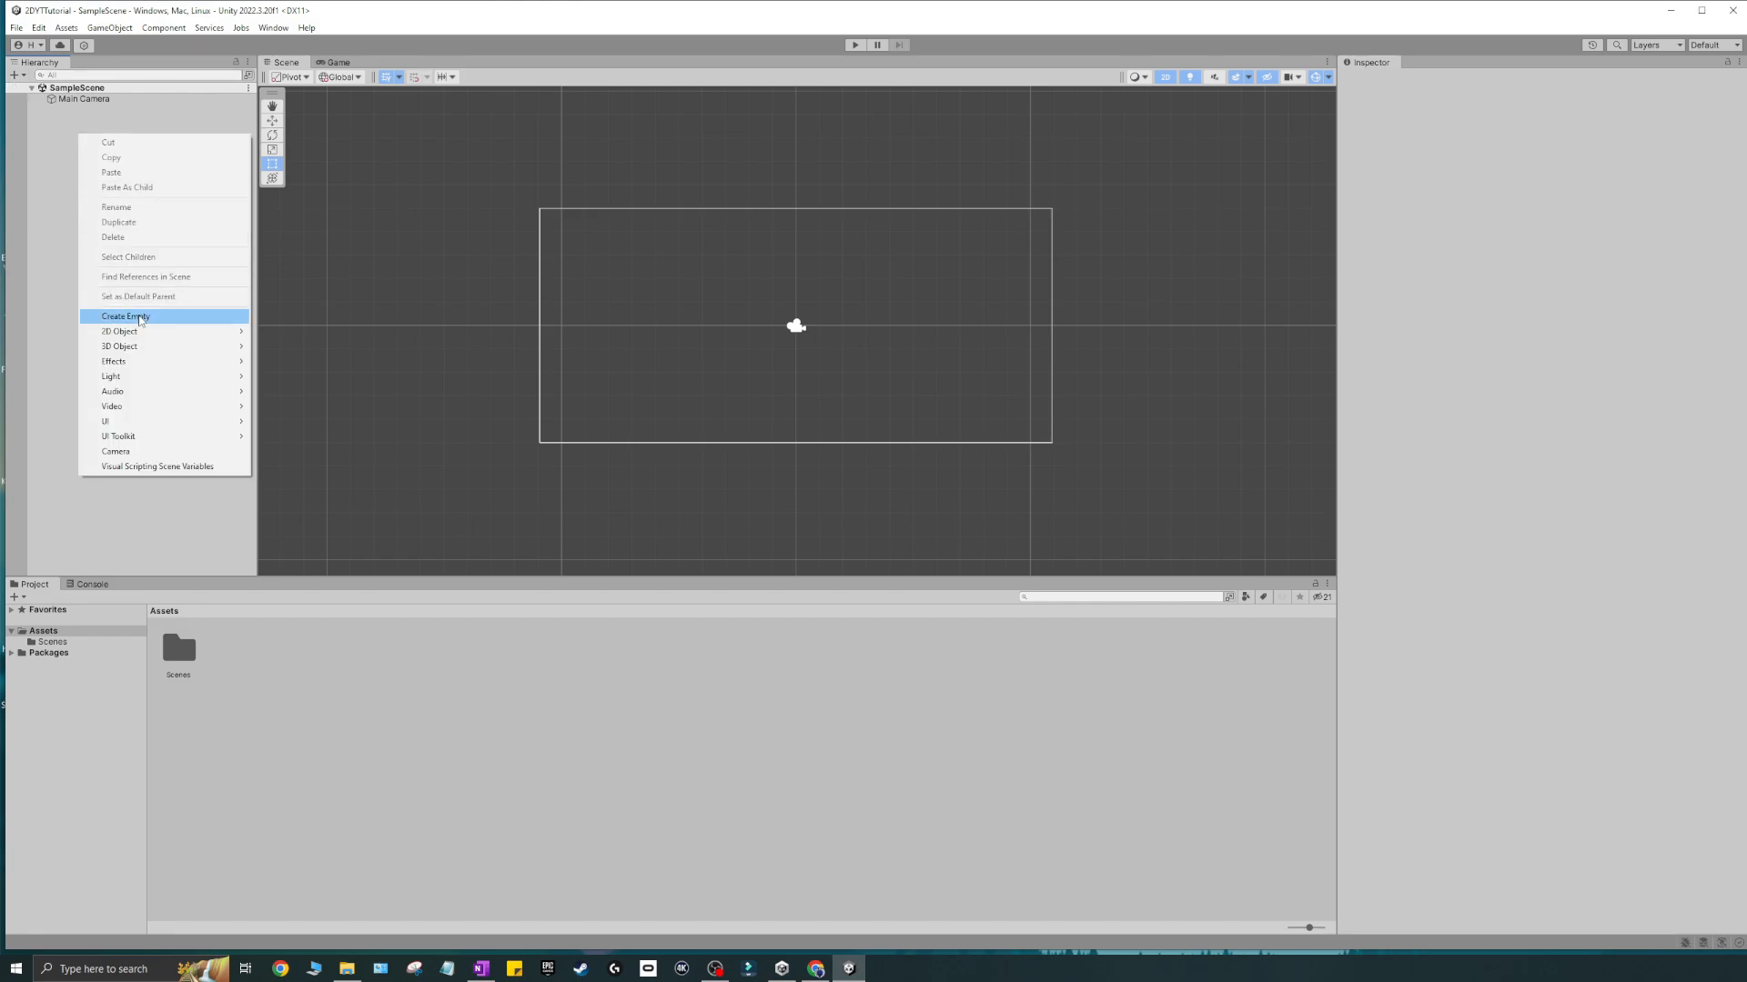
click(69, 246)
right_click(94, 158)
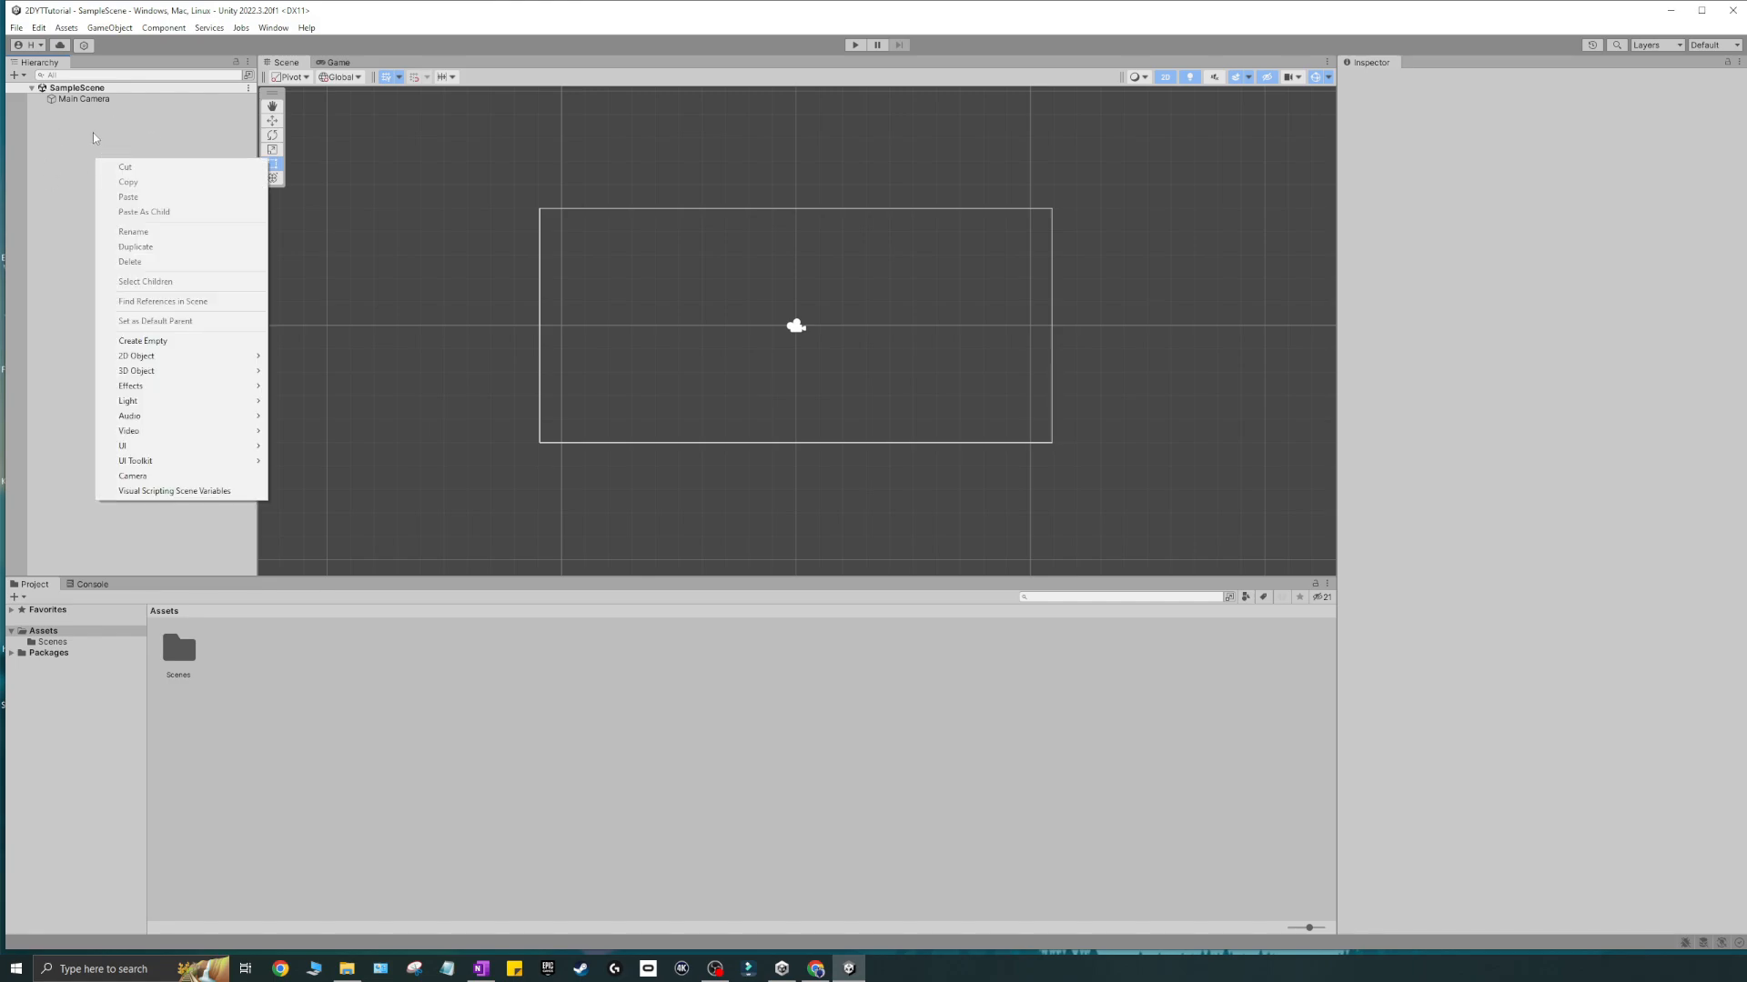
click(93, 138)
click(15, 74)
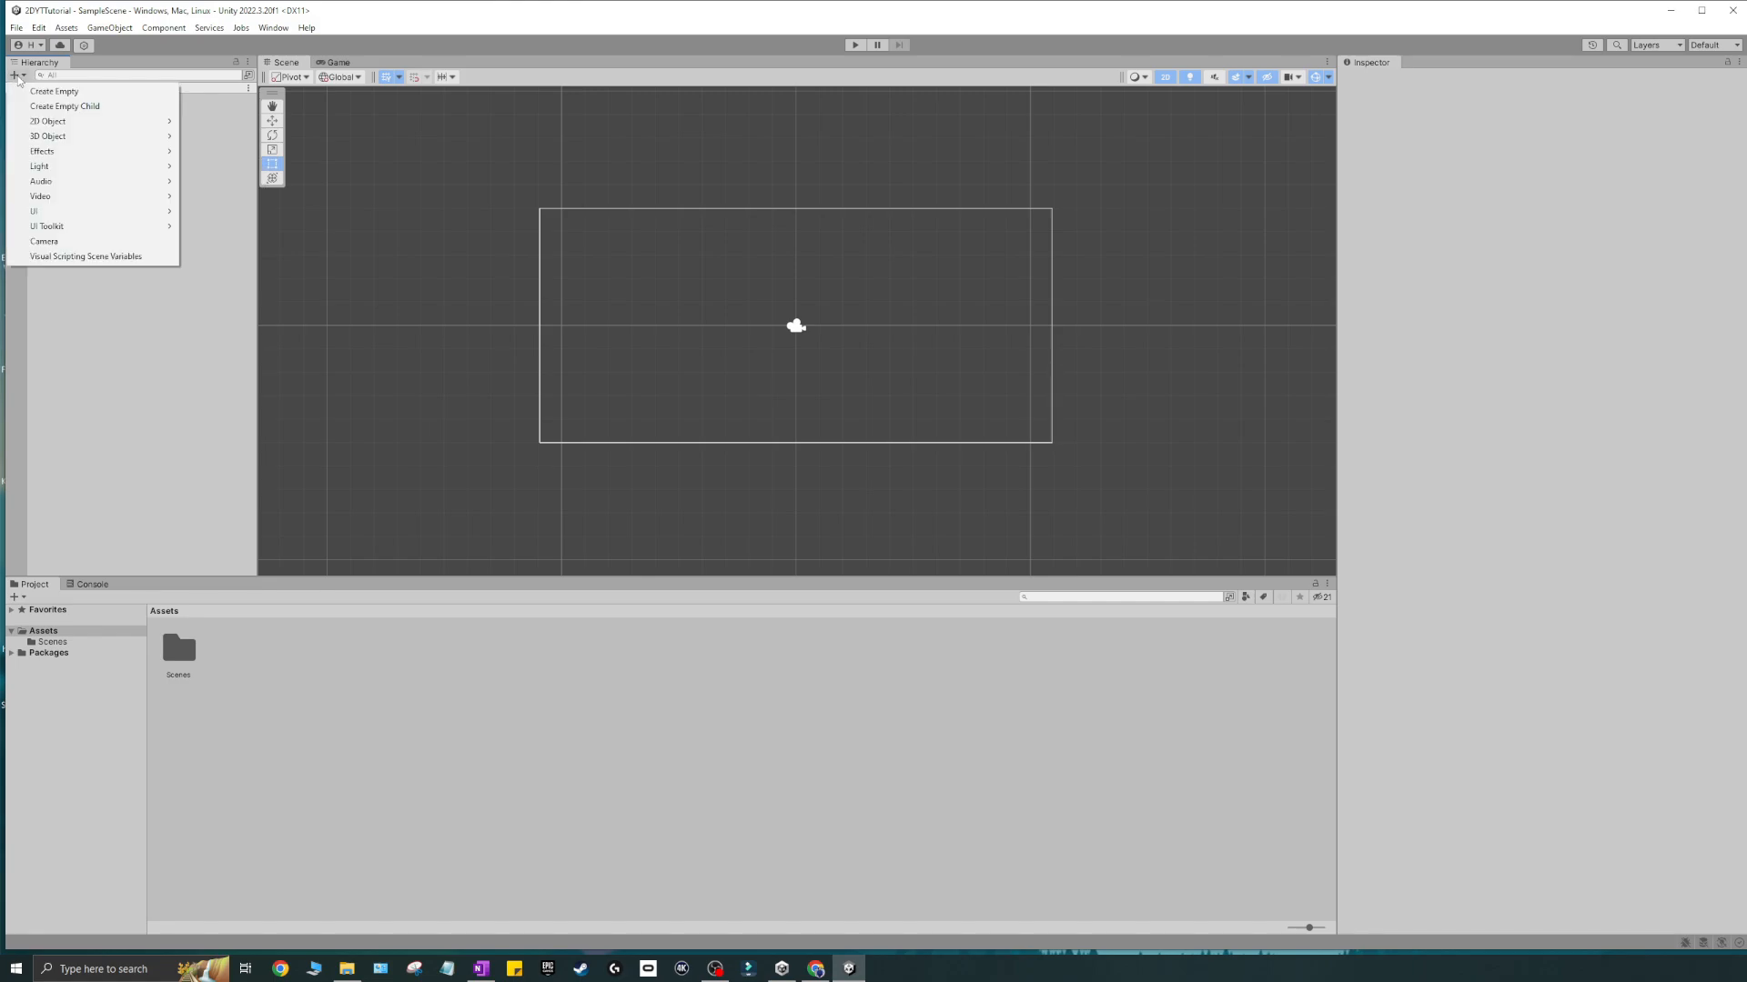
click(211, 185)
- Create an empty GameObject in SampleScene with its default name and save the scene
right_click(82, 89)
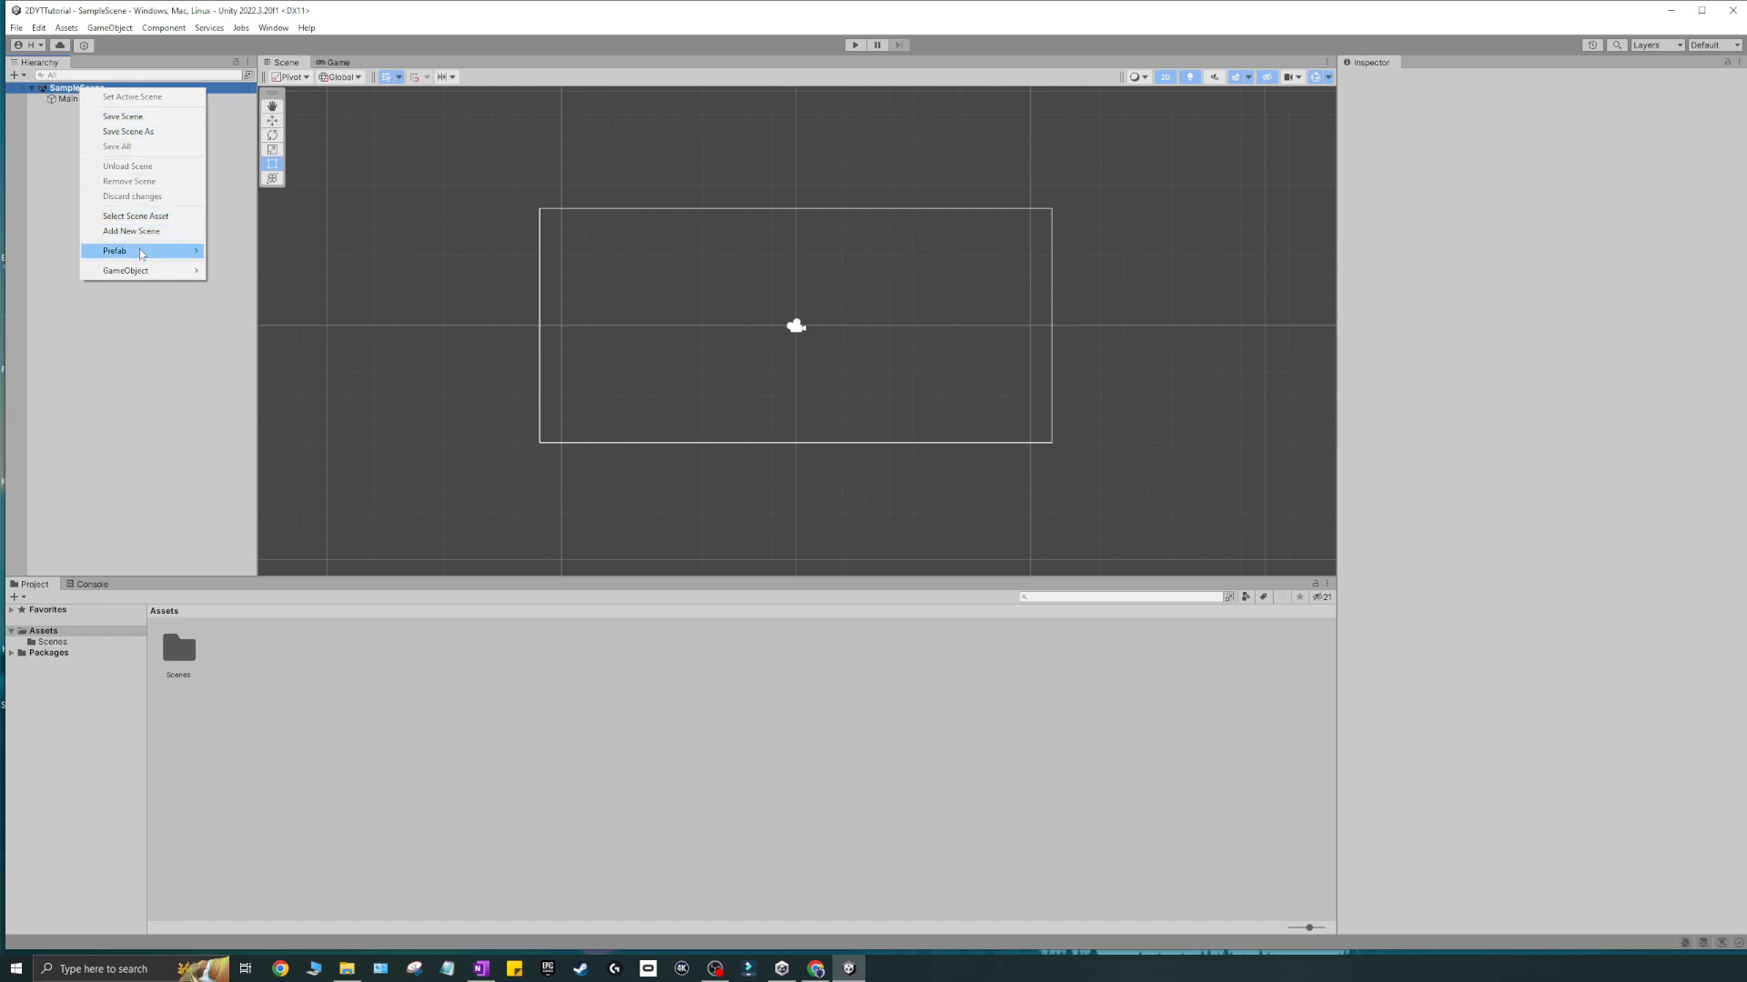
mouse_move(151, 273)
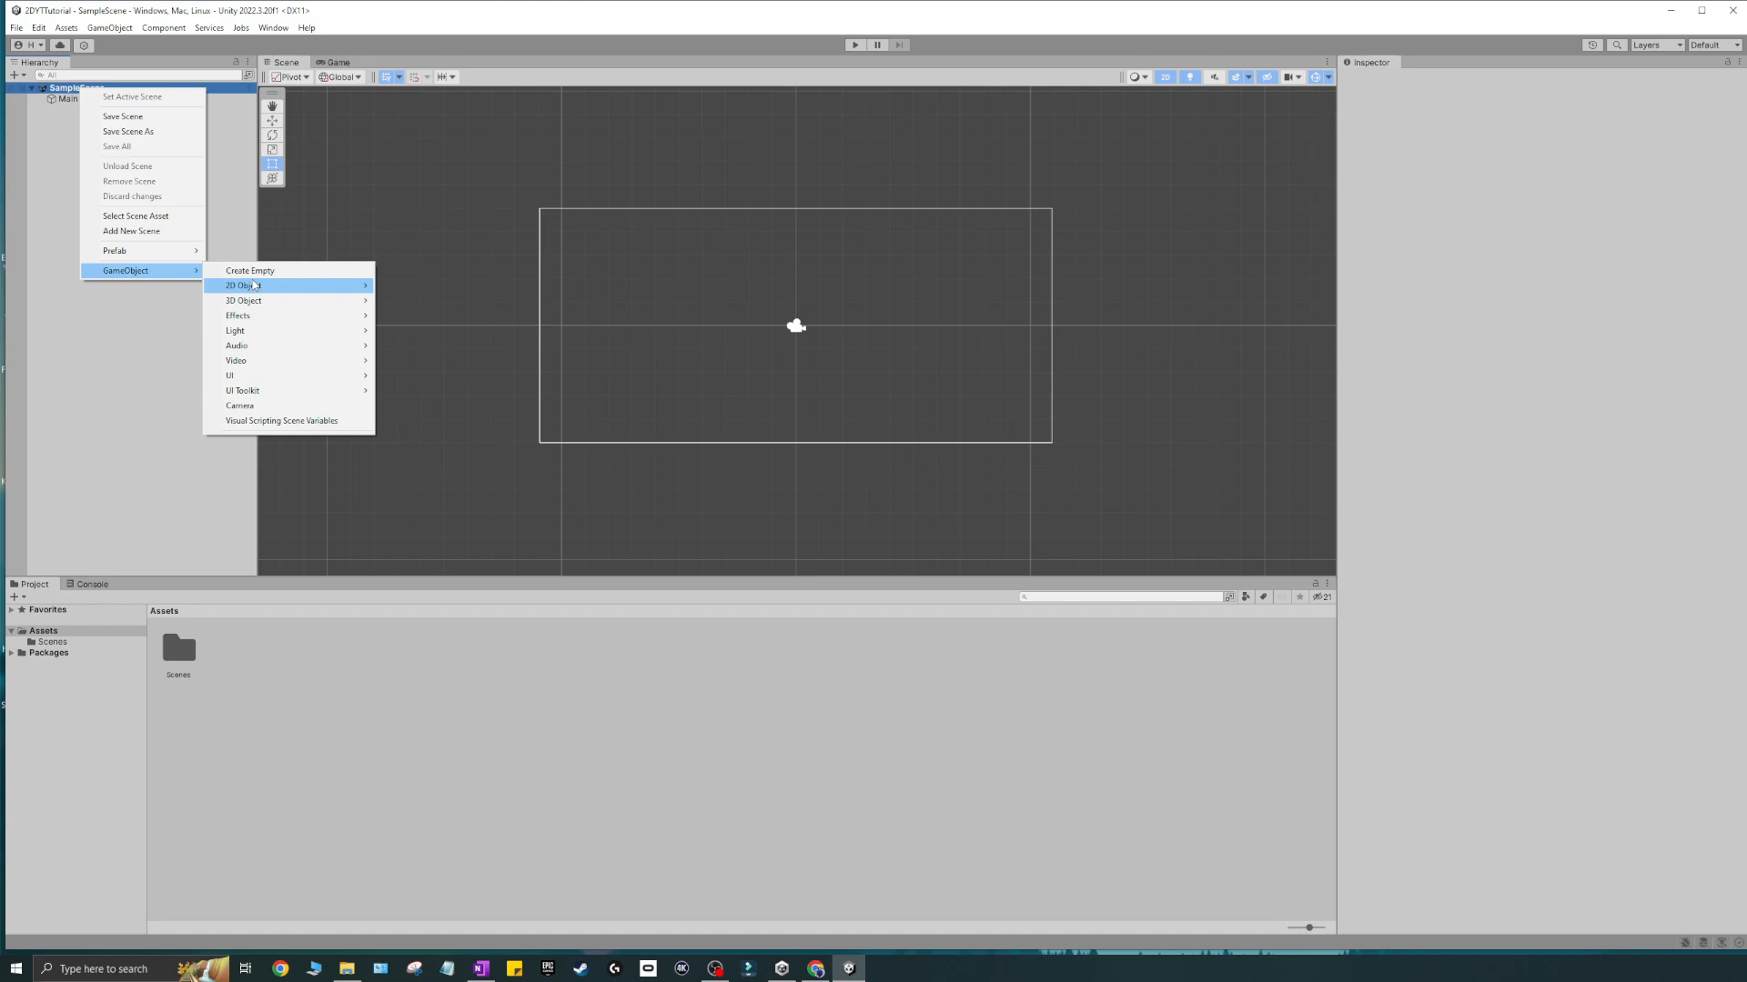
click(255, 272)
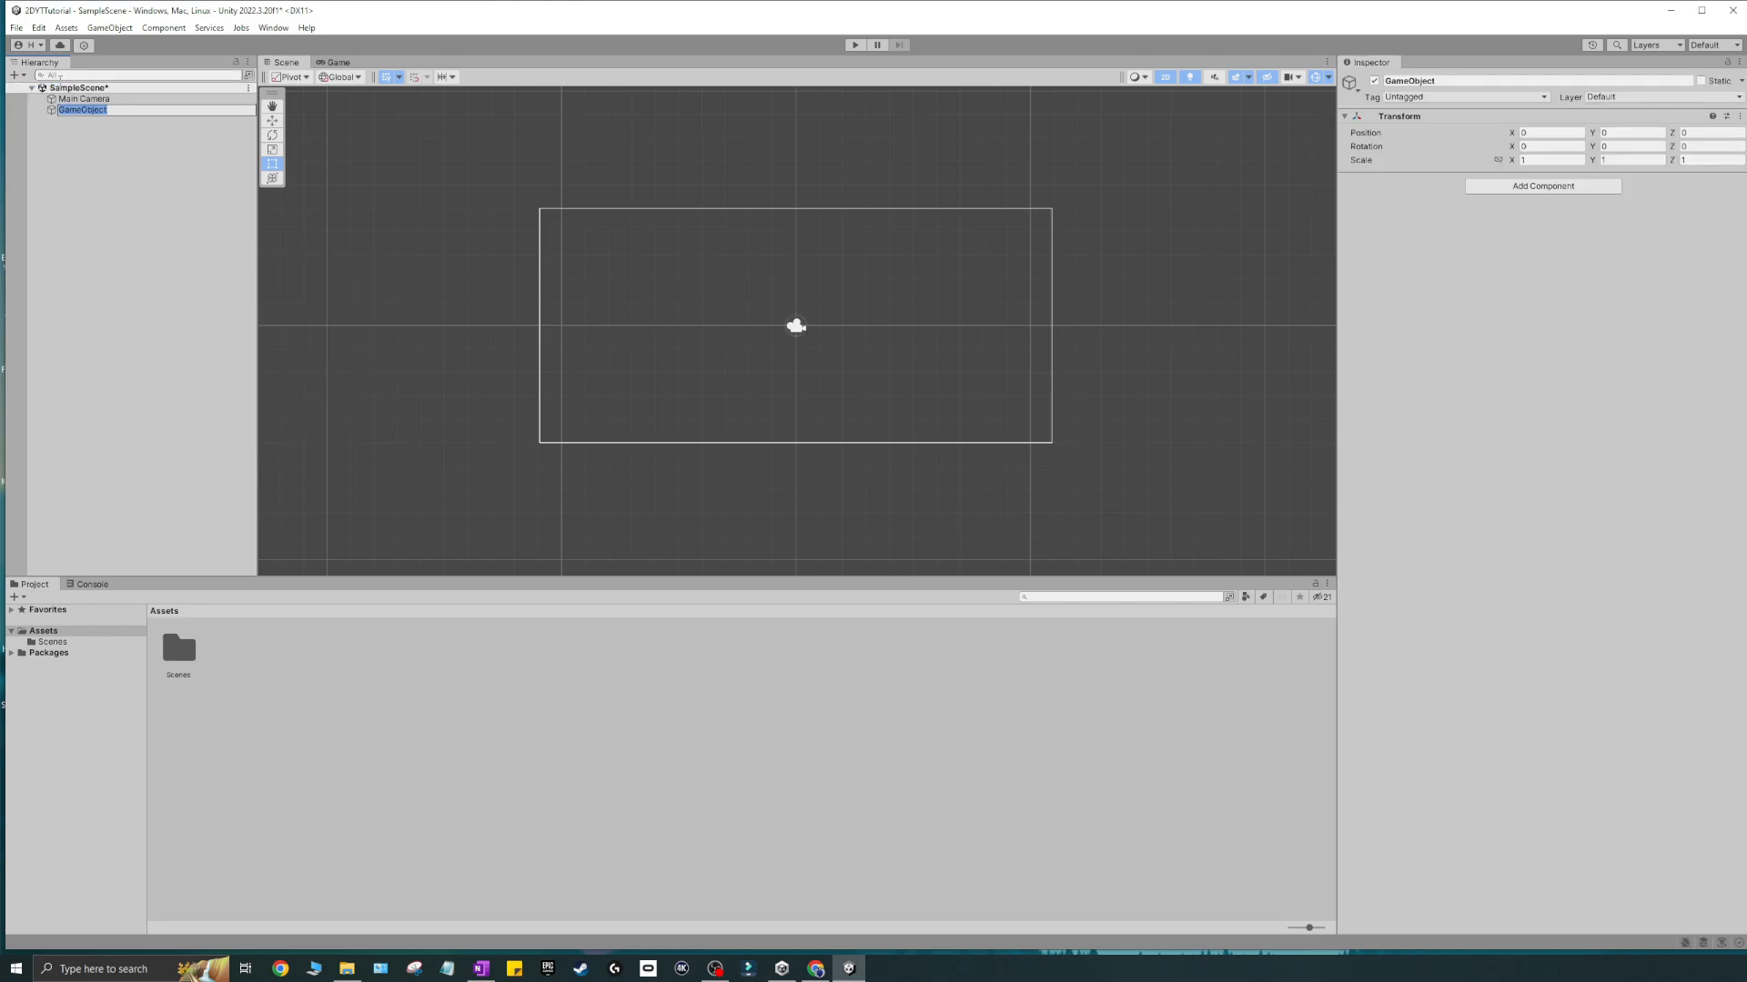
click(99, 124)
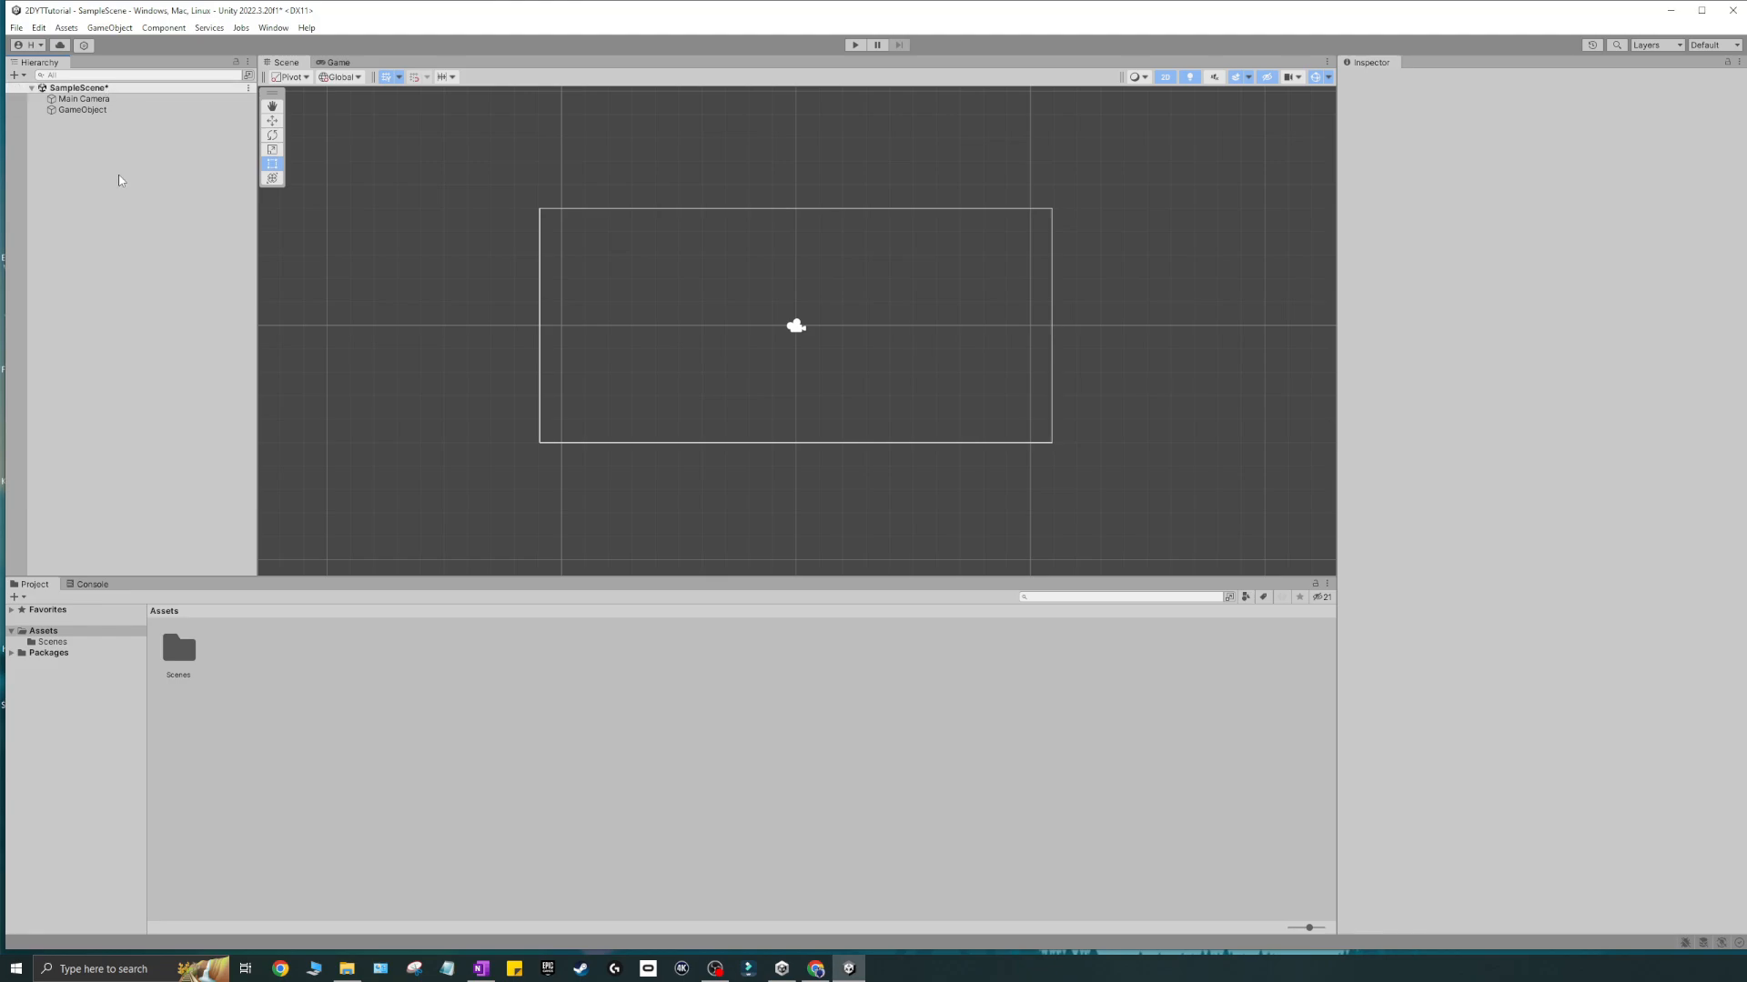
key(ctrl+s)
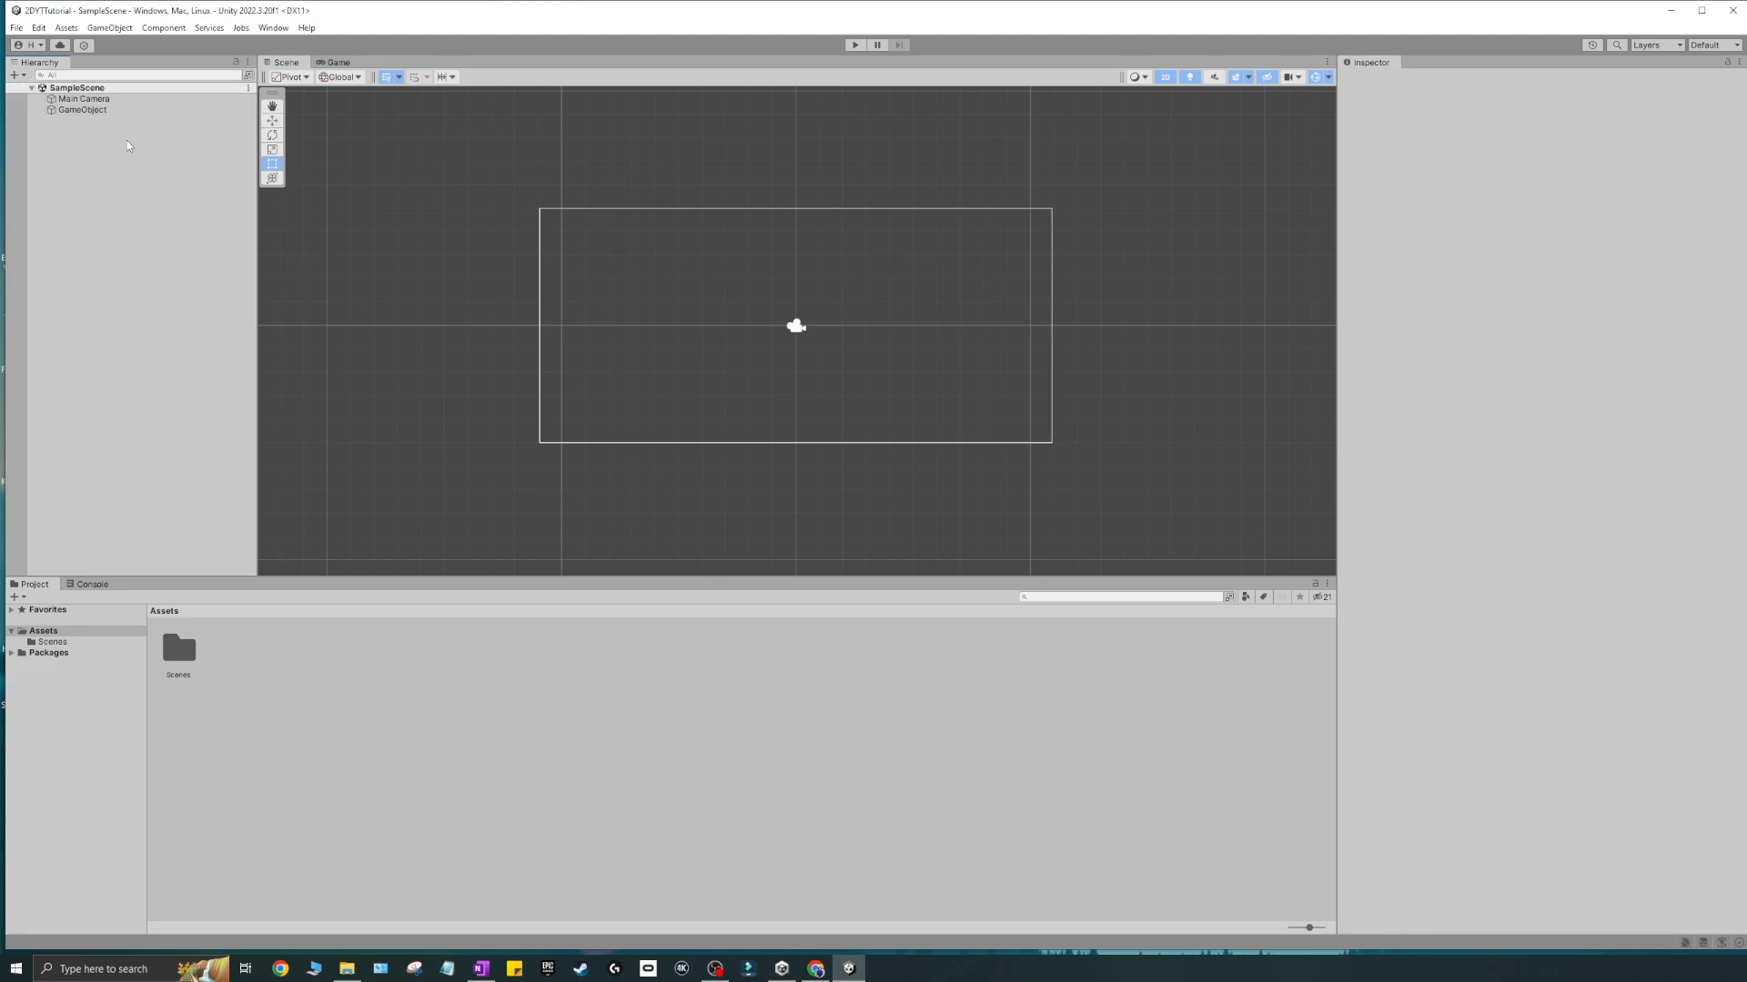
- Examine the empty GameObject's Transform values and show its position in the scene with the Move tool
click(69, 110)
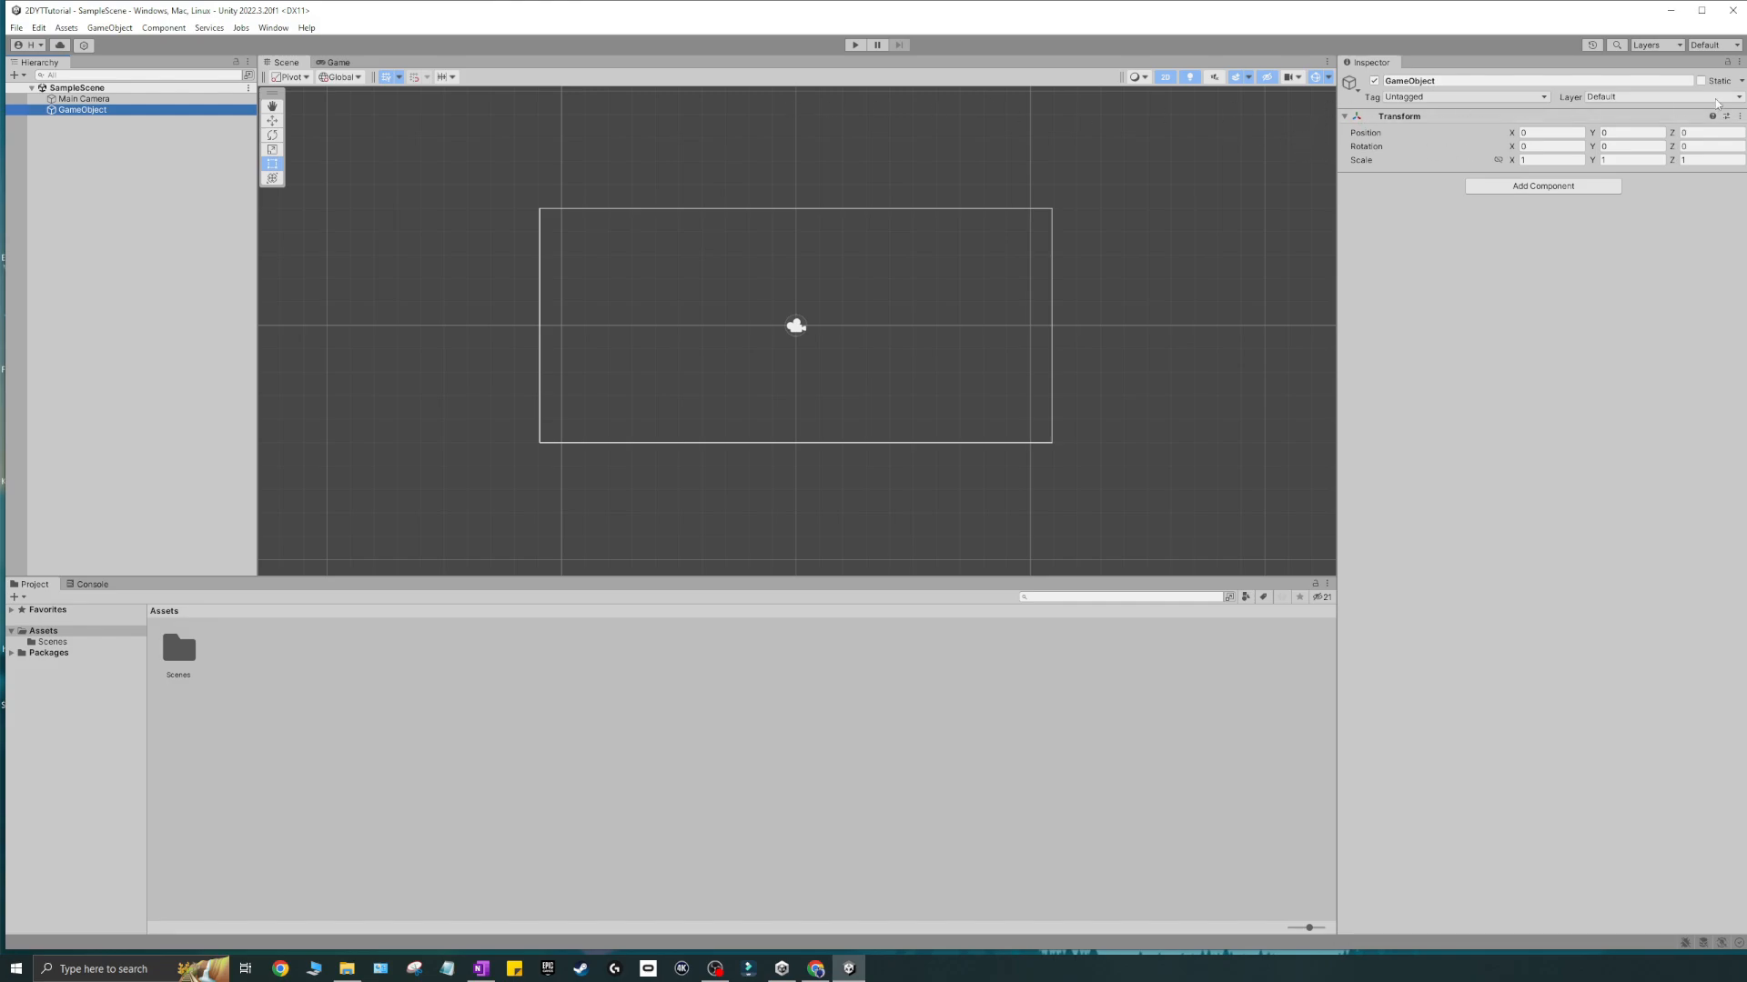
click(1415, 136)
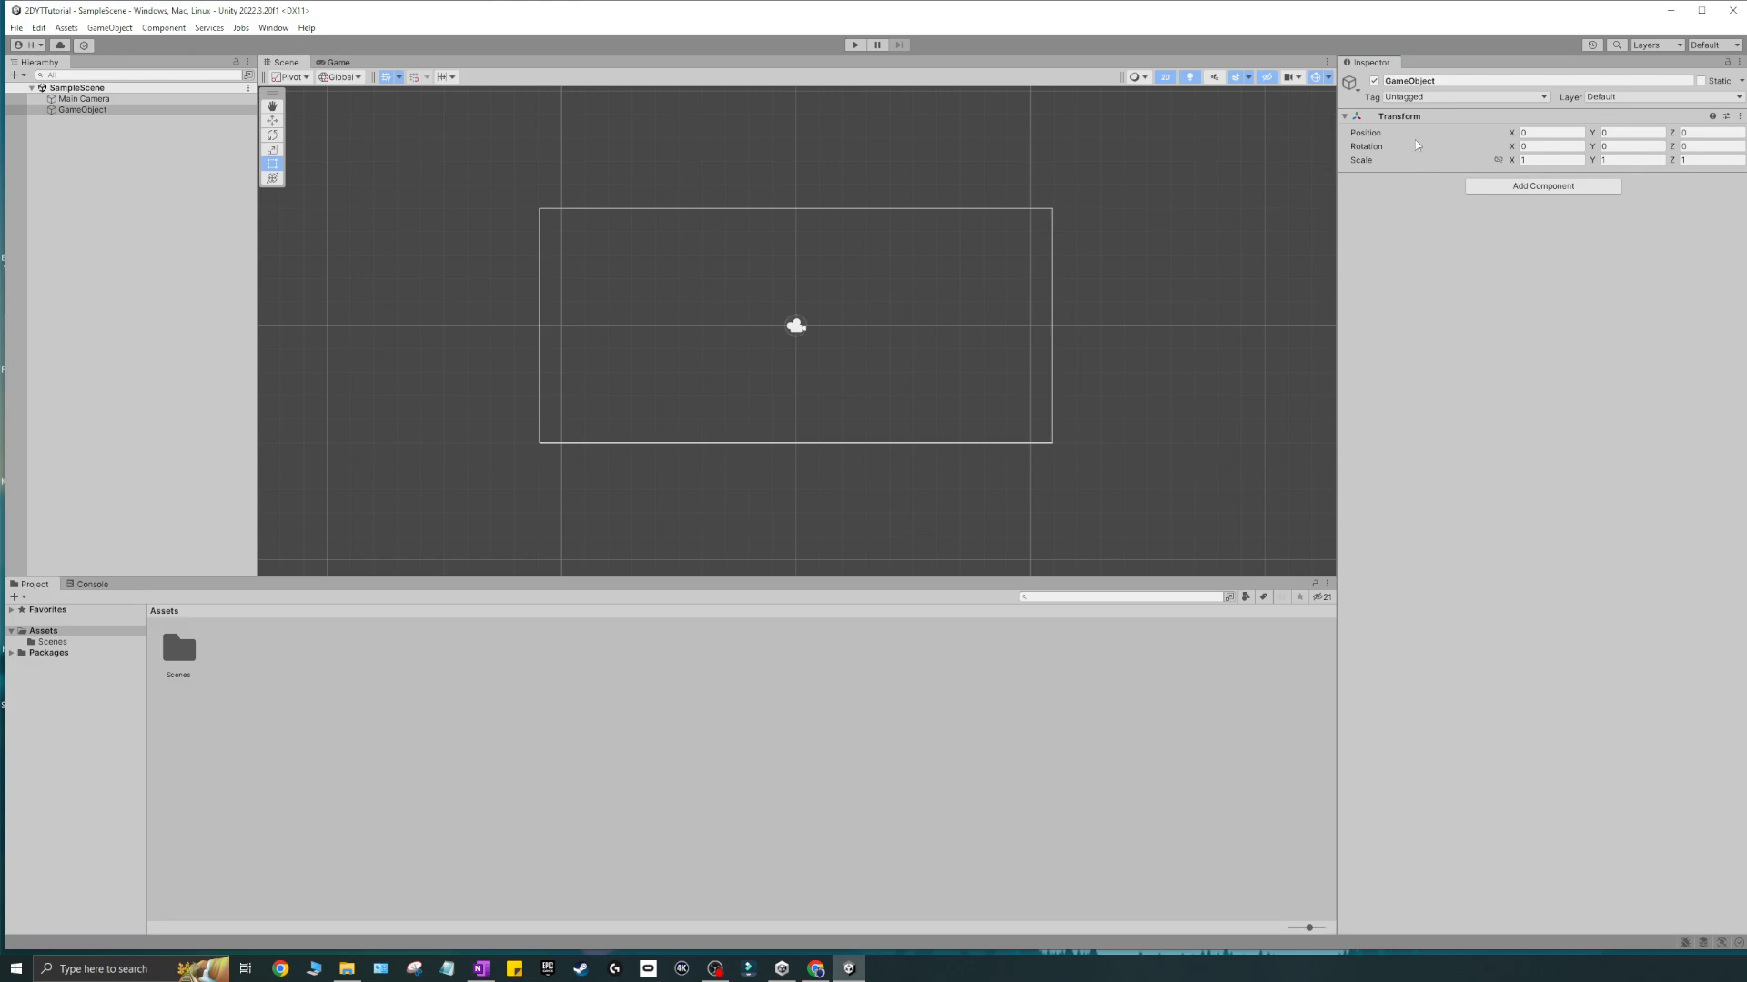
click(69, 110)
click(272, 122)
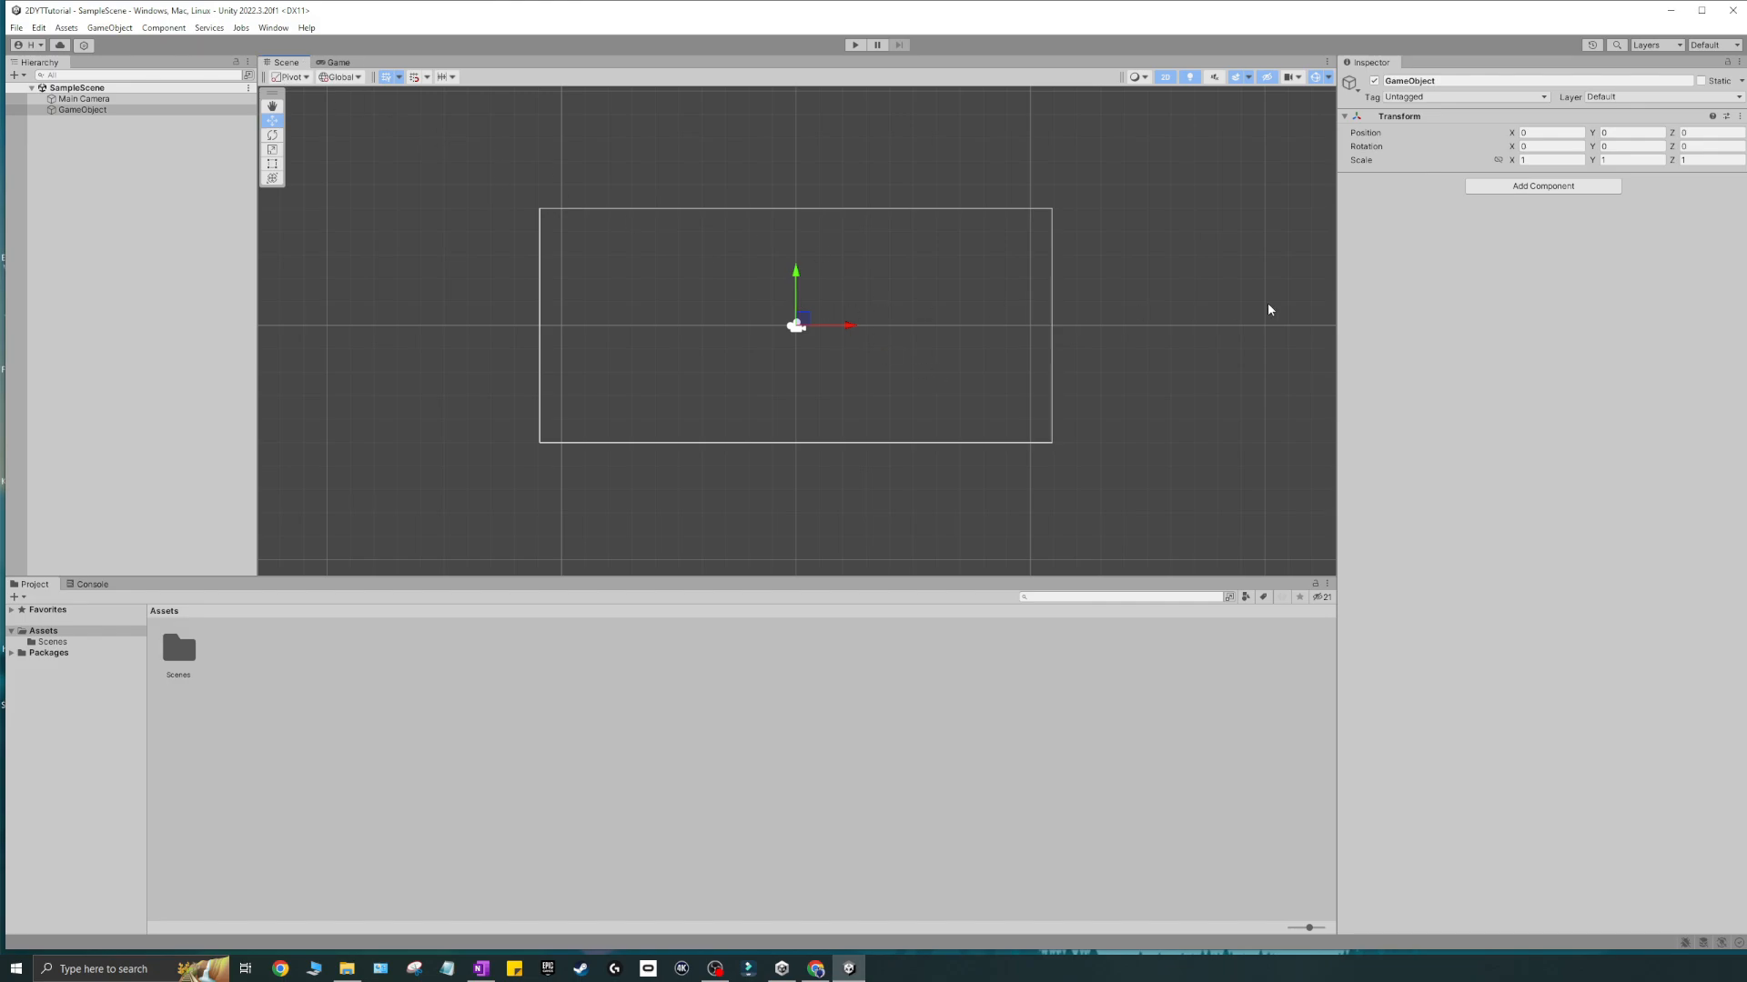
click(1523, 133)
click(117, 111)
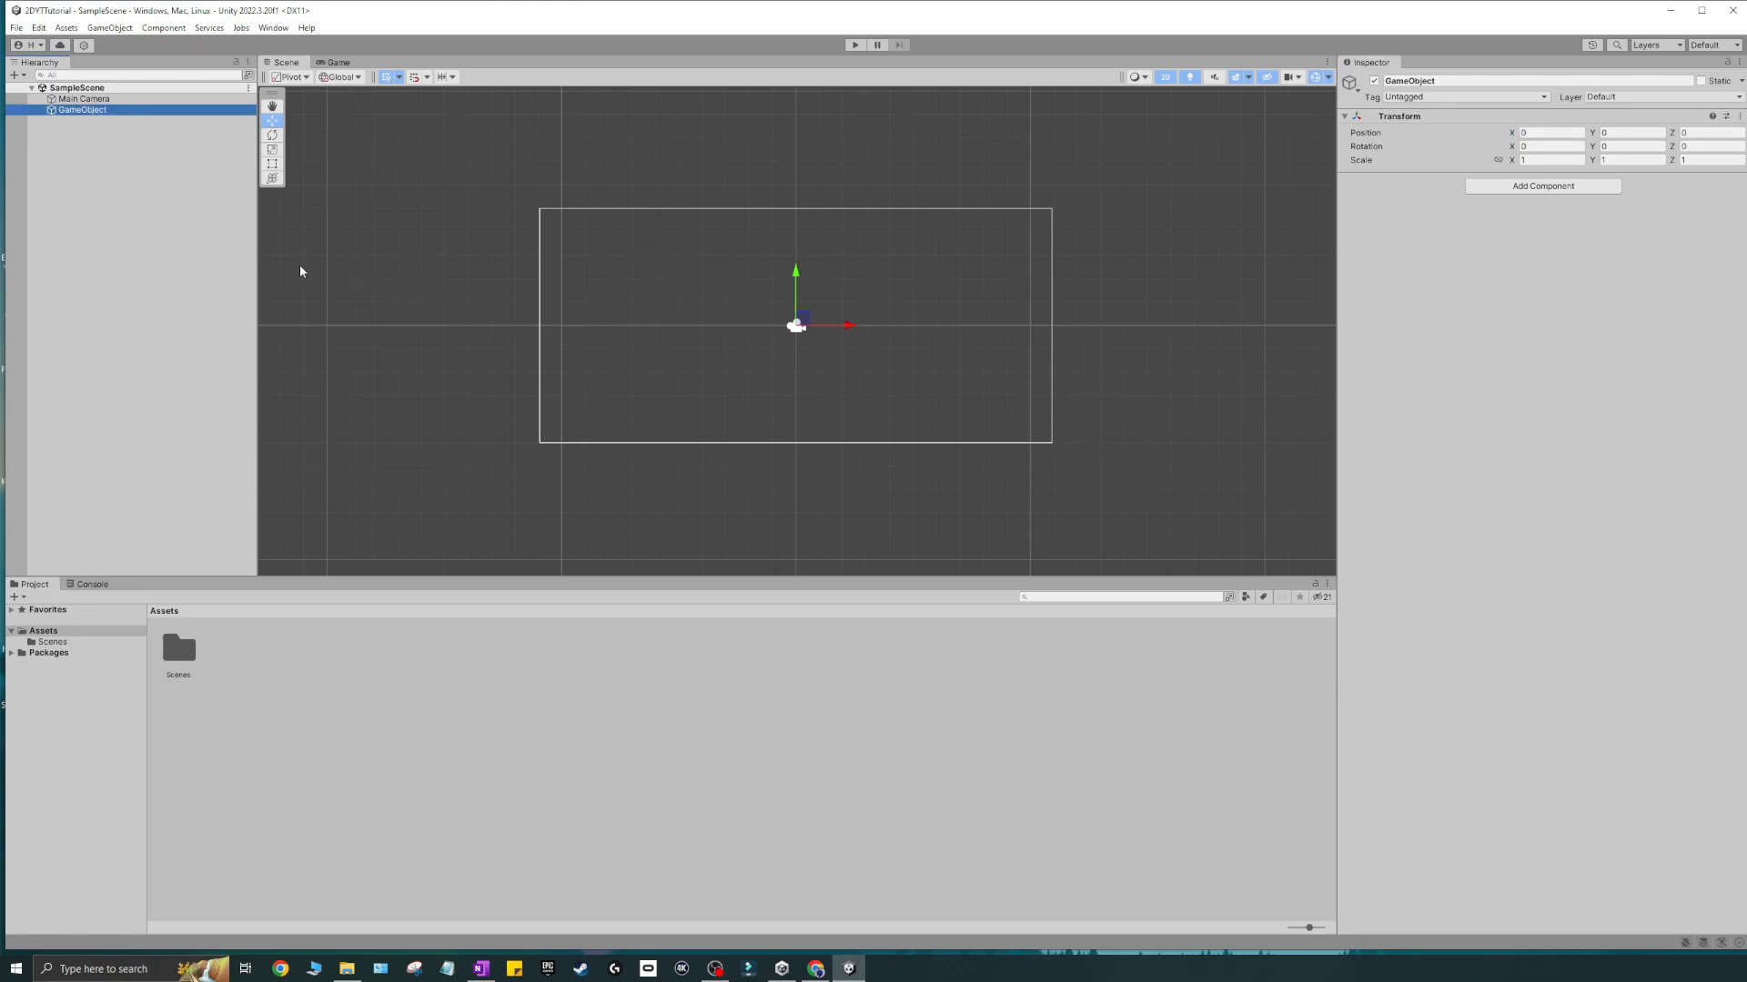
click(94, 232)
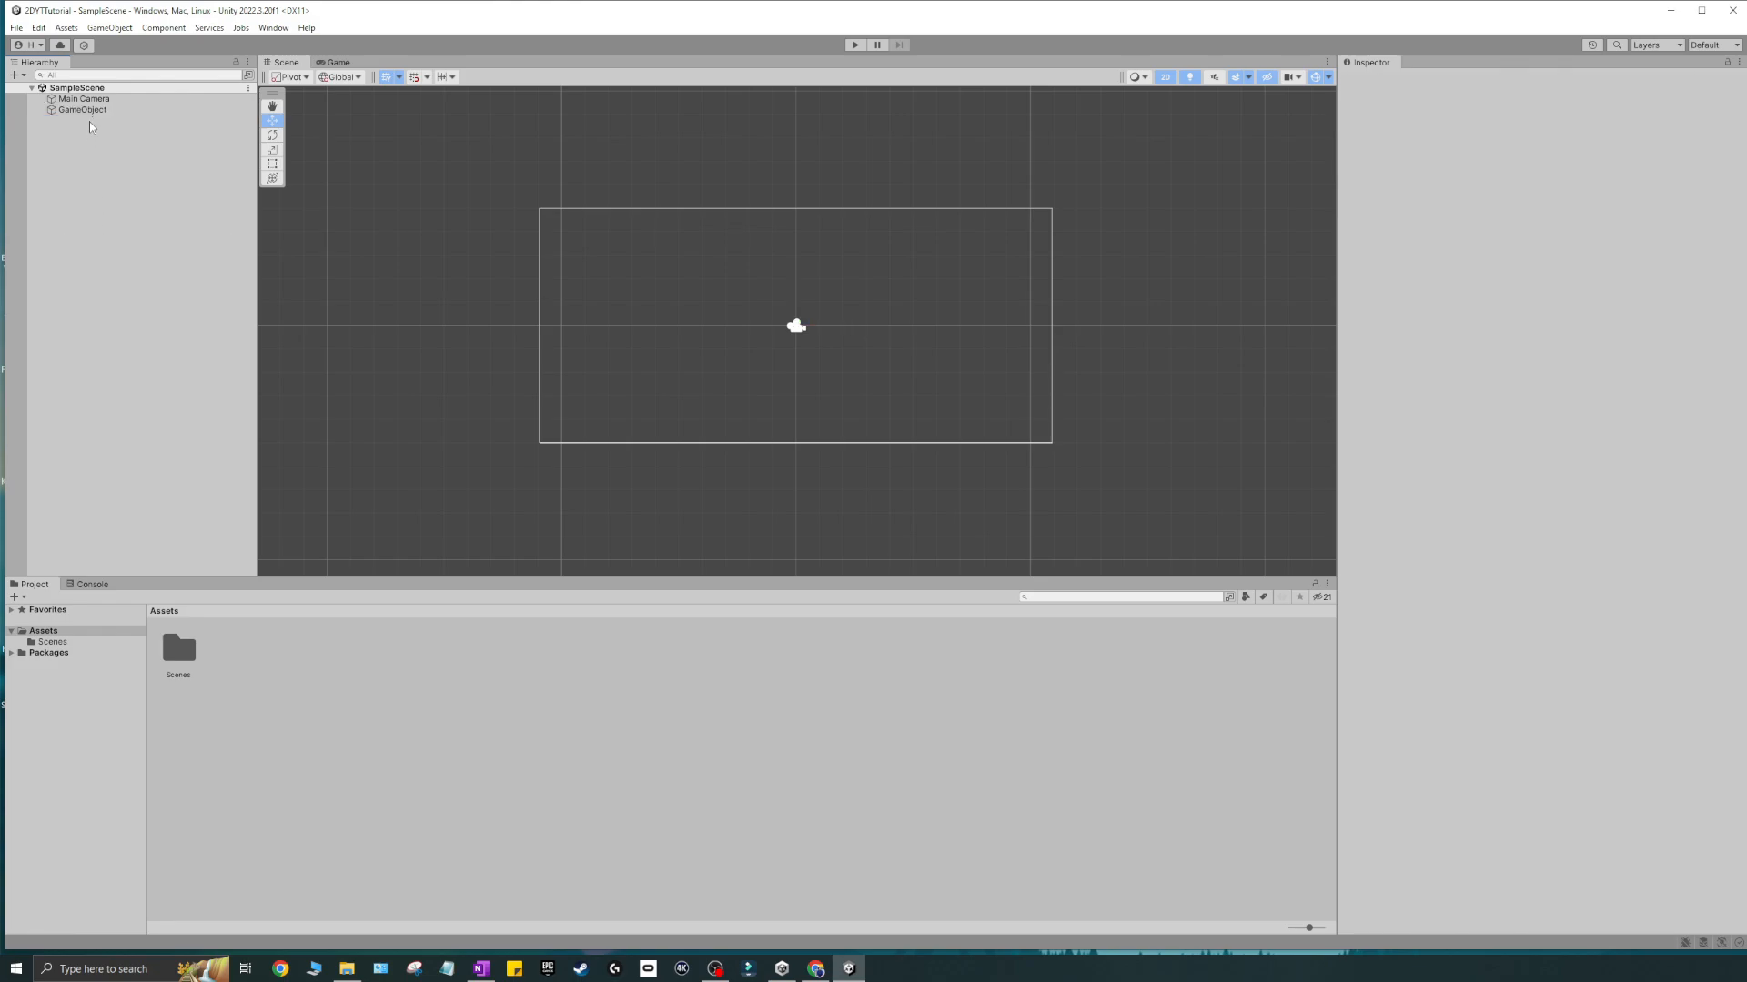
- Make the empty GameObject a child of Main Camera in the Hierarchy
click(89, 111)
click(87, 121)
mouse_move(87, 111)
mouse_down()
mouse_move(98, 136)
mouse_move(93, 104)
mouse_up()
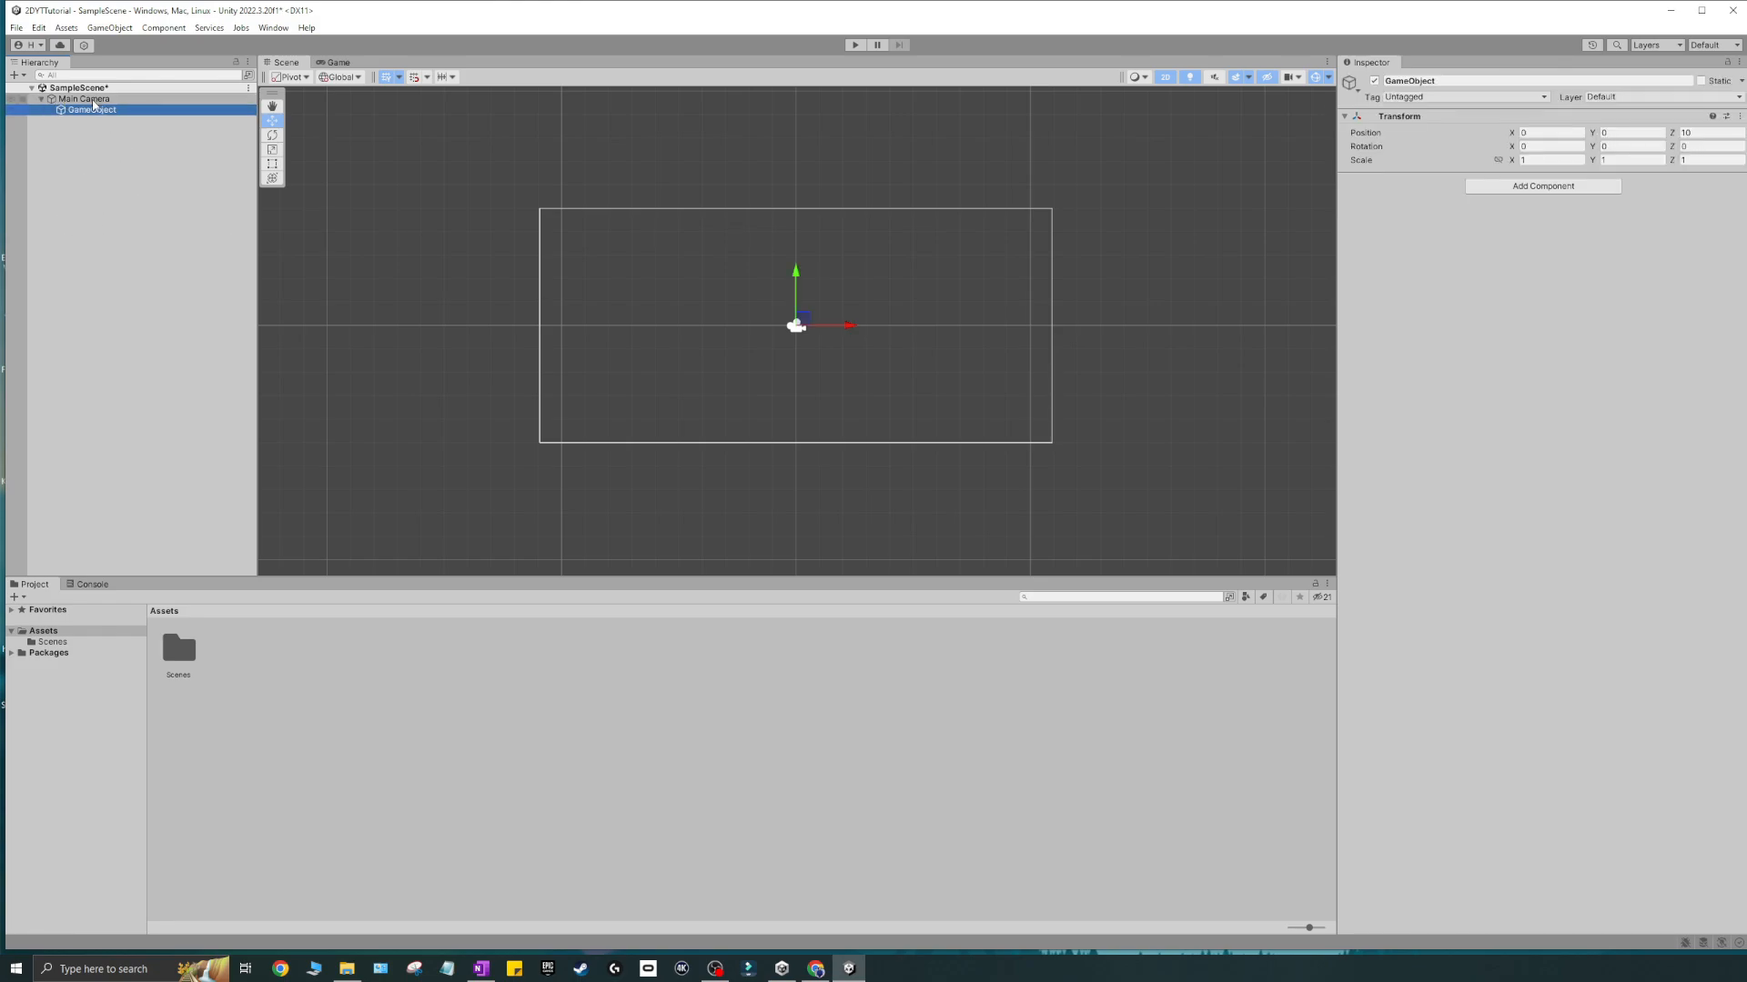
click(91, 100)
click(87, 118)
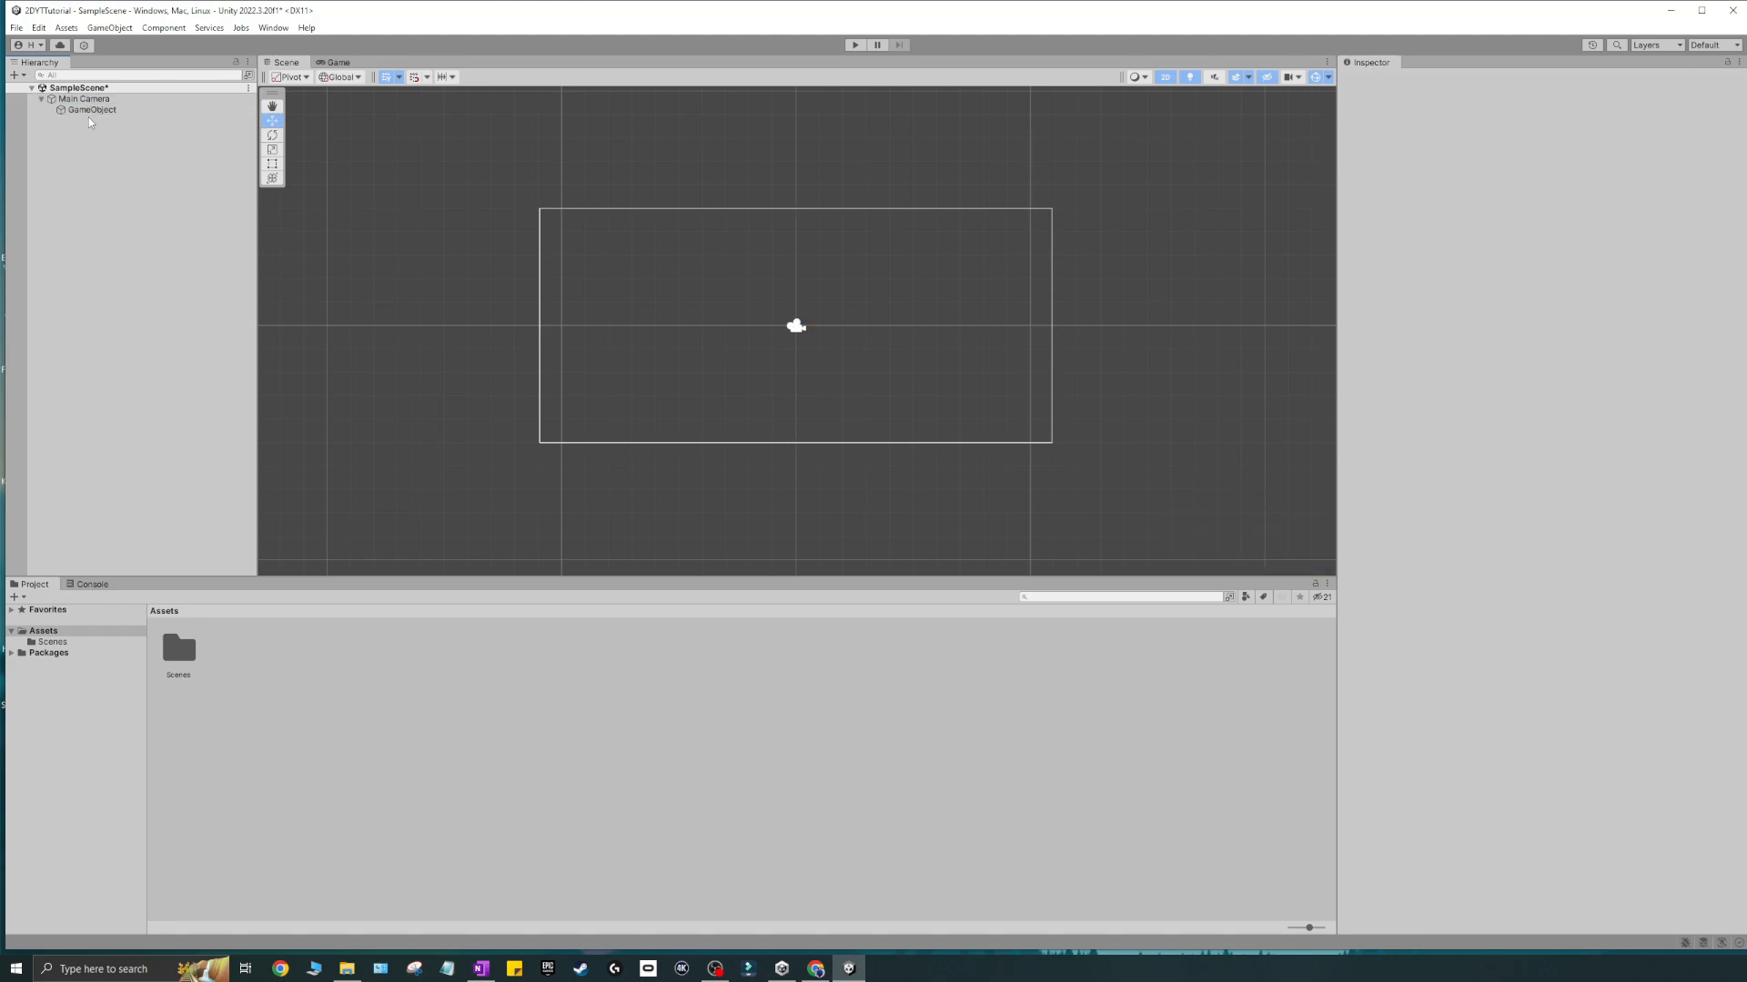
click(91, 111)
click(91, 100)
click(92, 111)
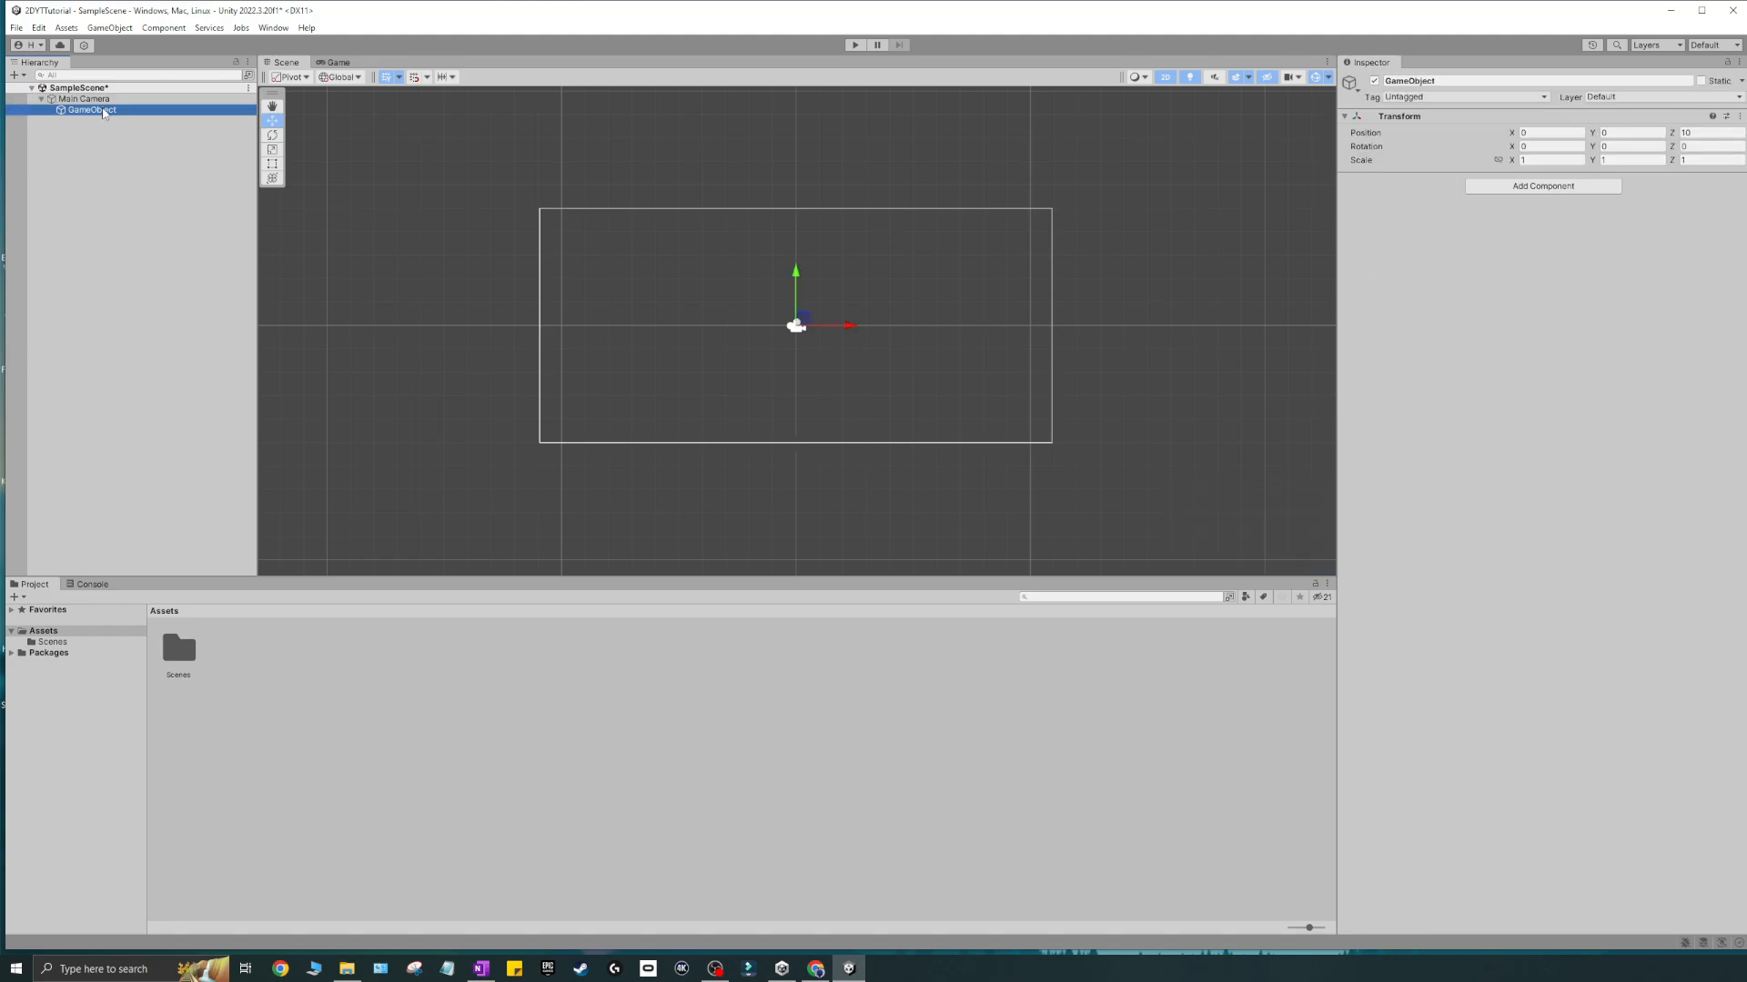
- Move Main Camera along the X axis to 2.5 and check the child GameObject's Transform
click(100, 99)
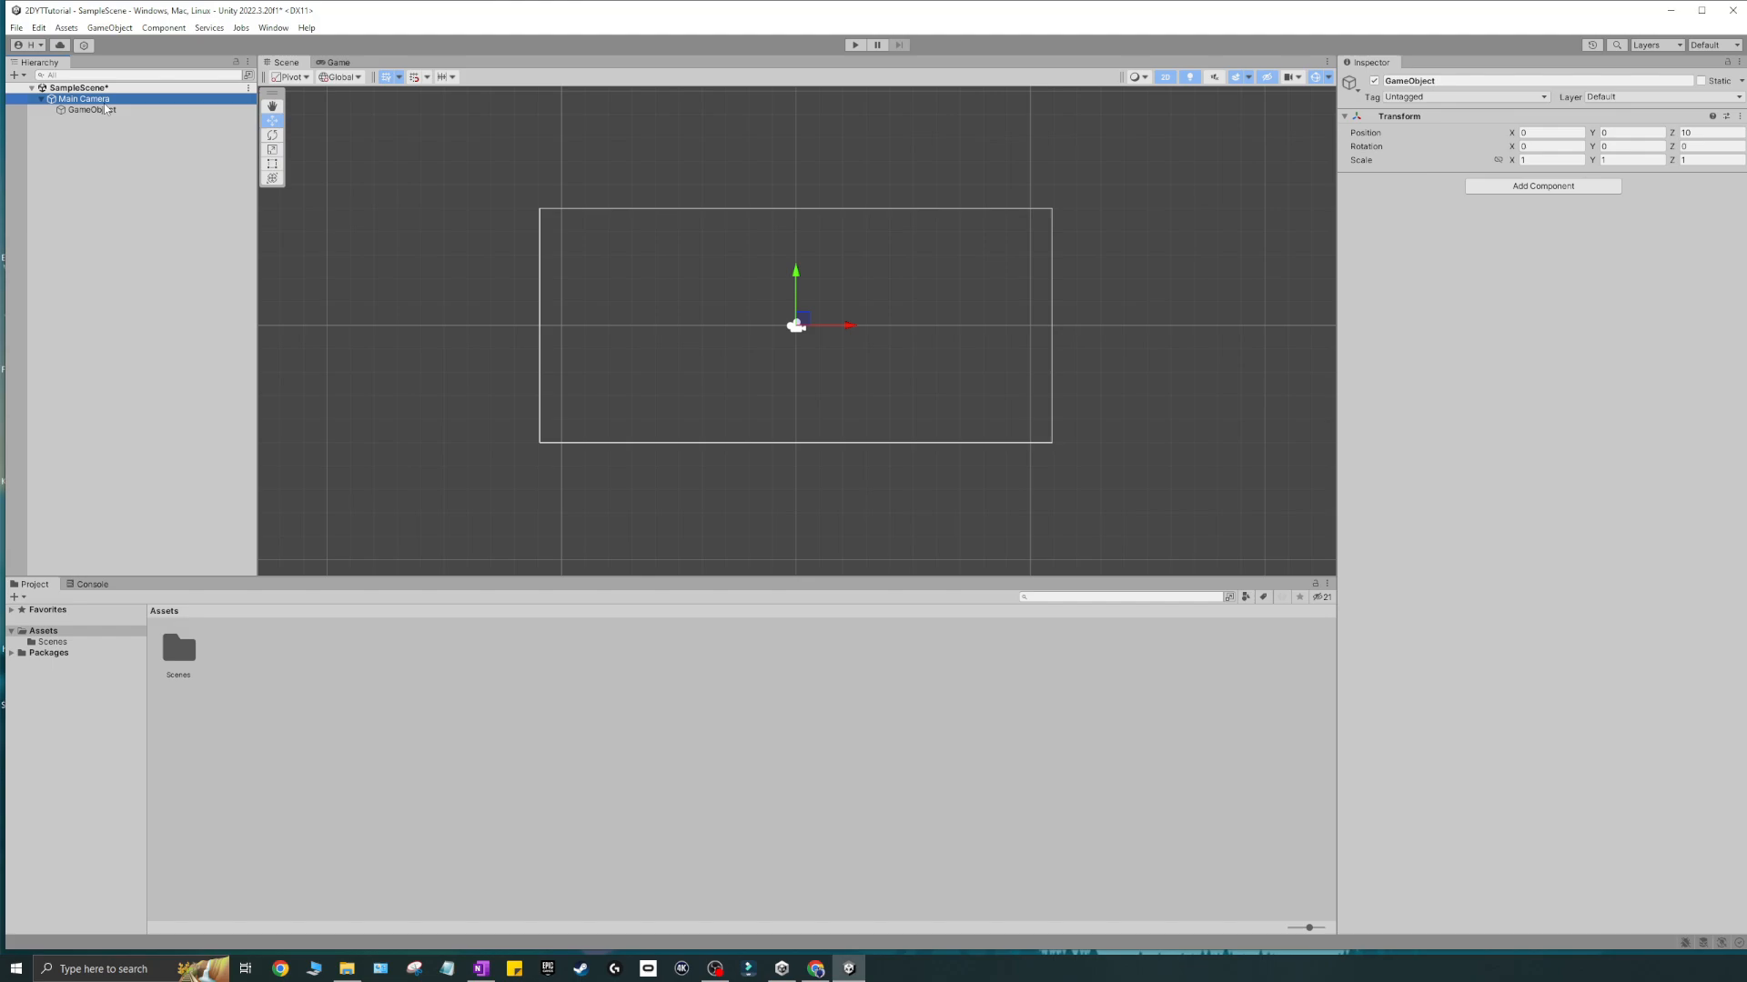
drag(851, 326, 909, 329)
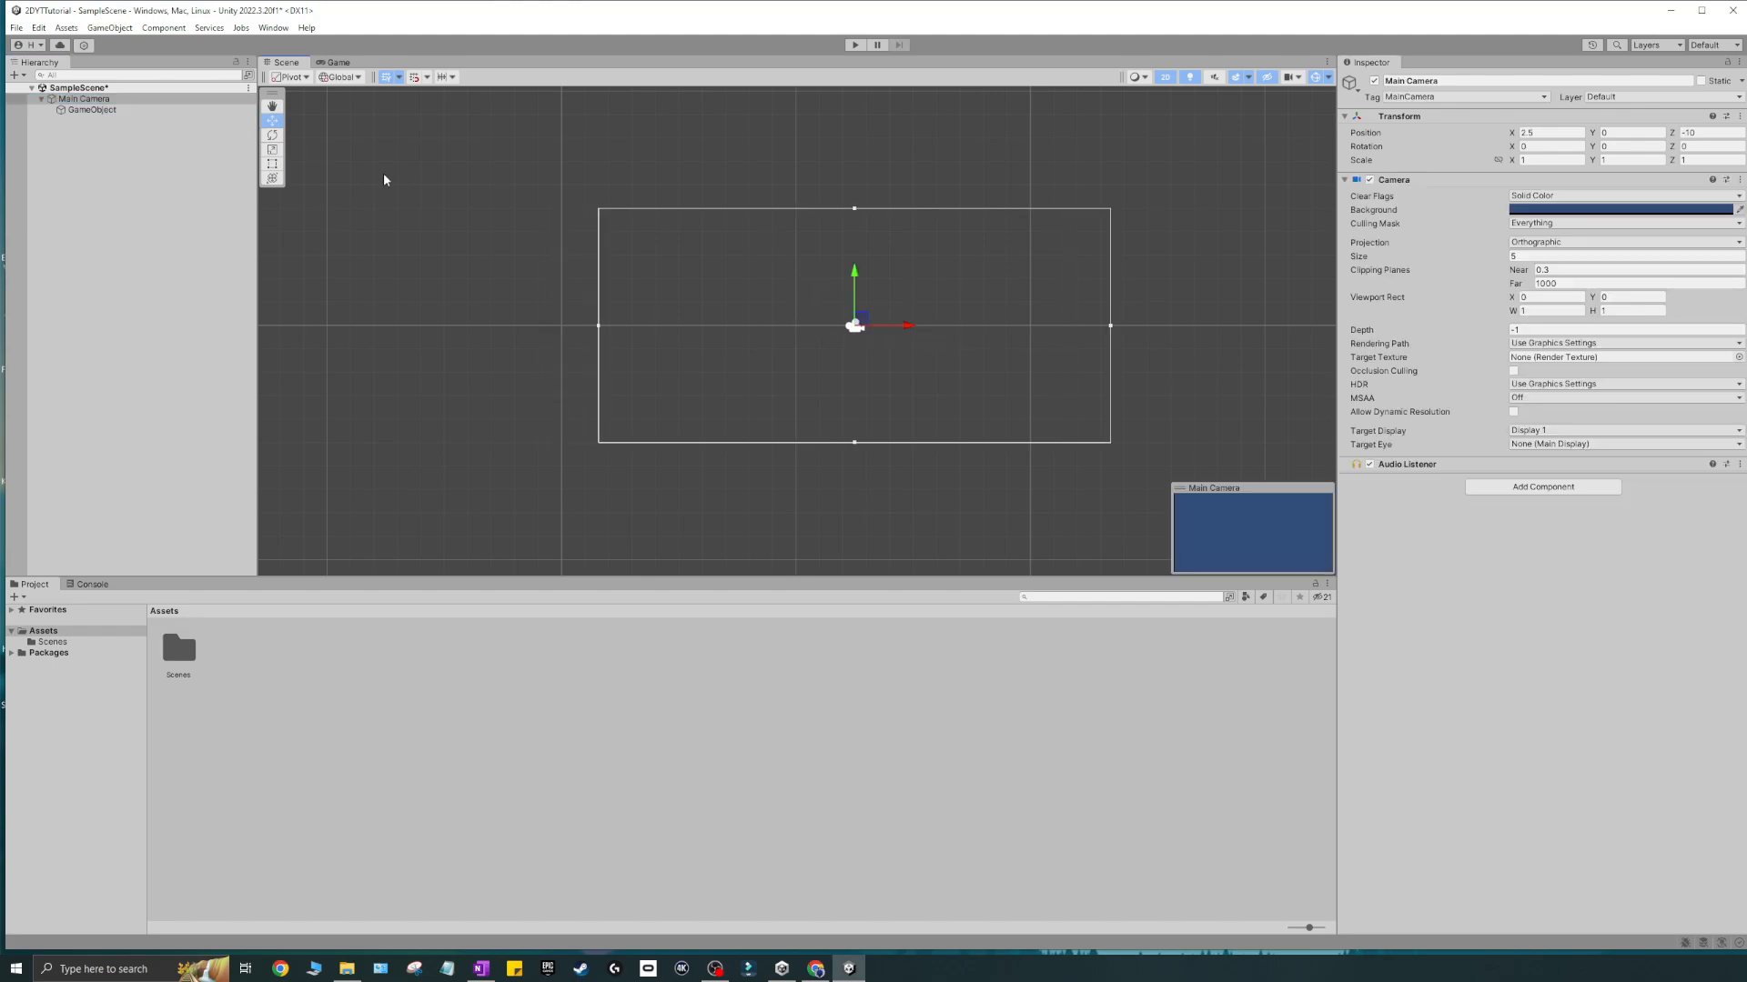
click(124, 111)
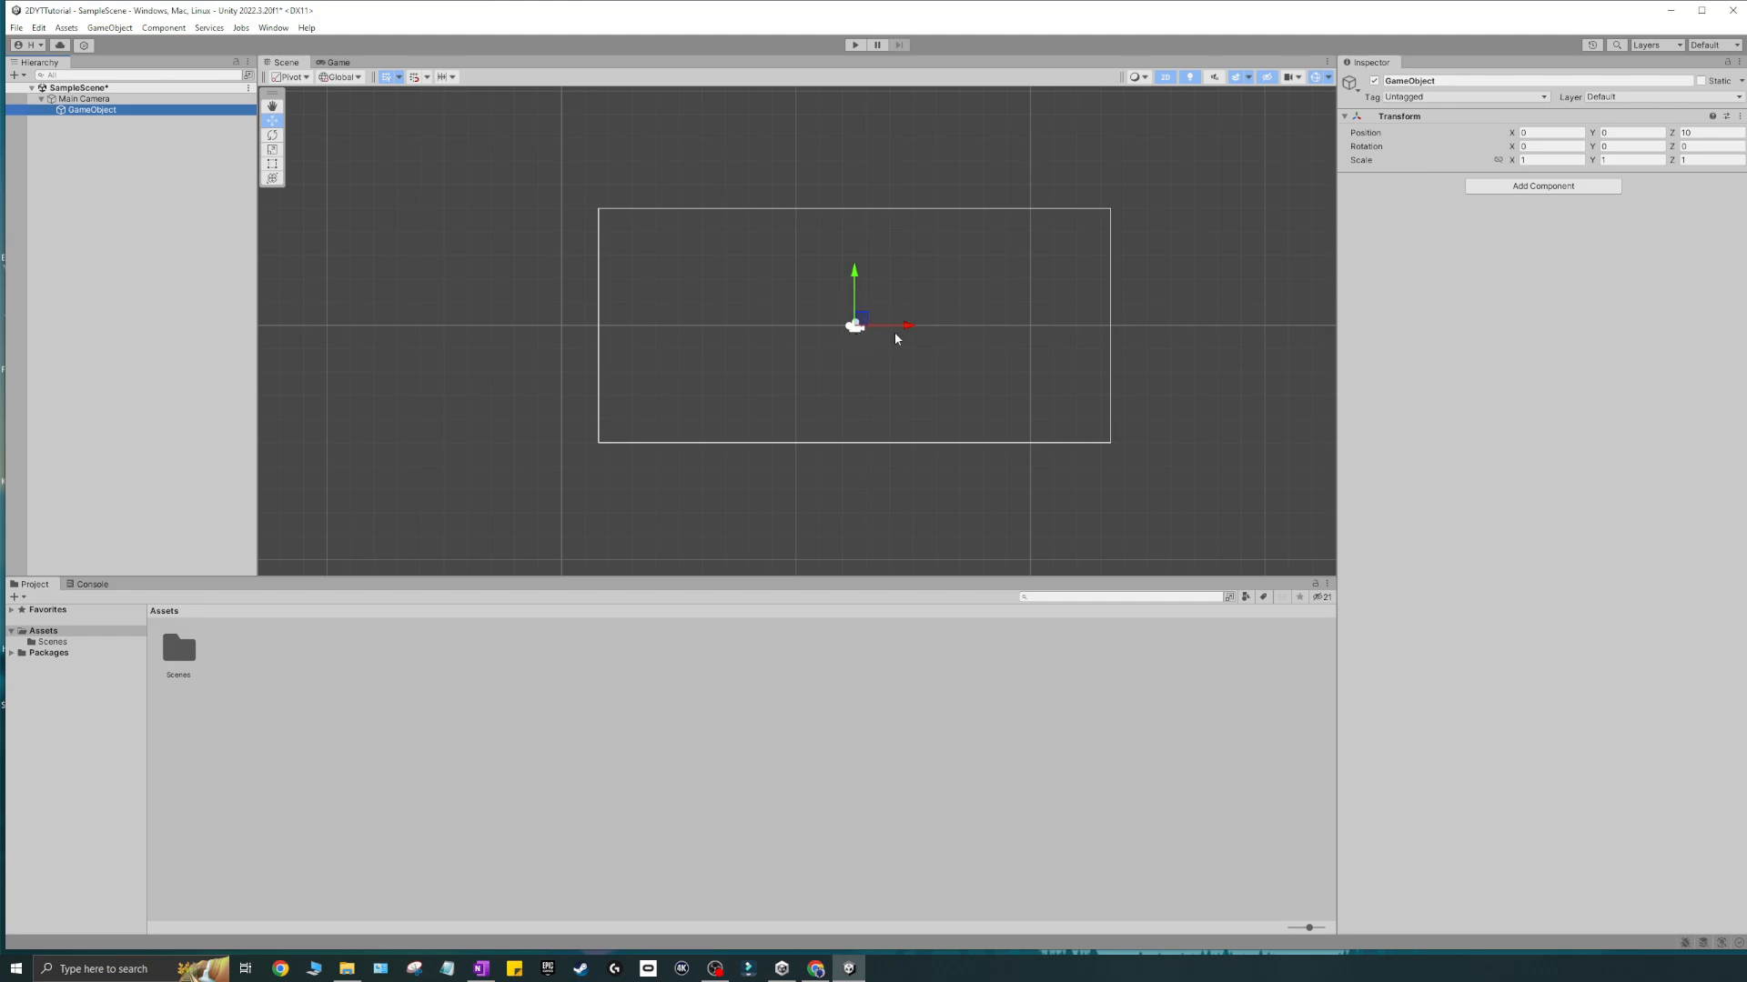
click(89, 102)
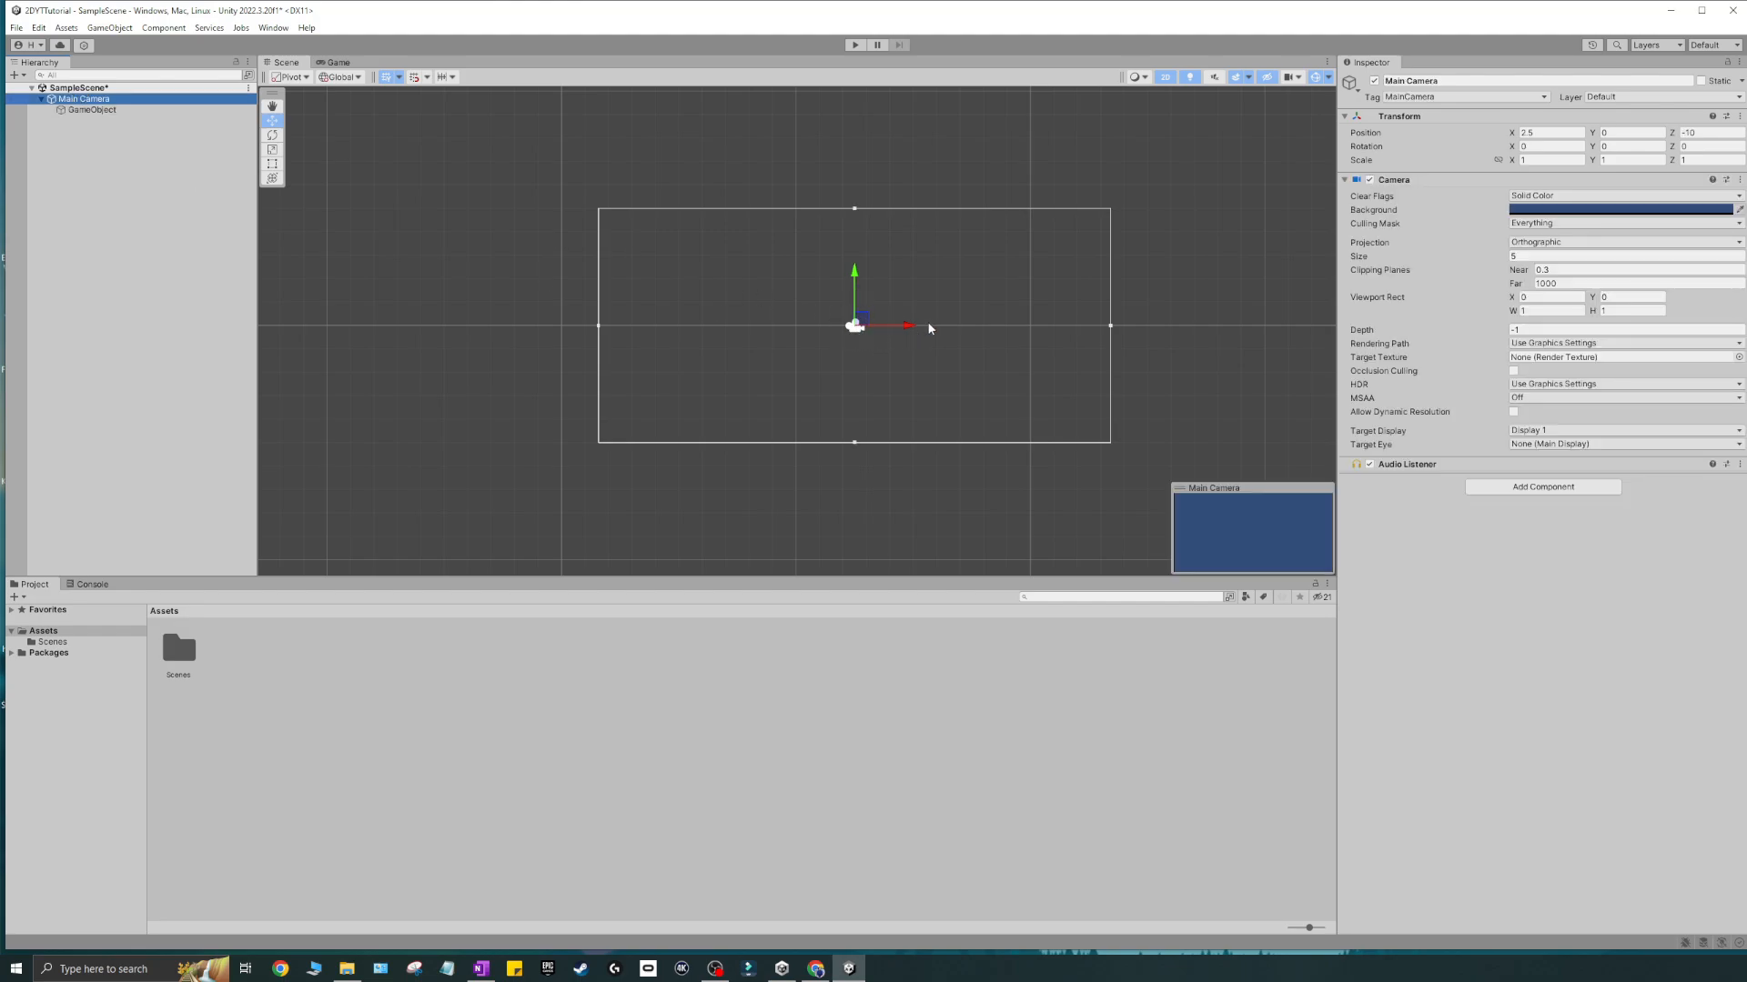
- Undo the Main Camera move, then select the child GameObject and its parent camera in turn
key(ctrl+z)
key(ctrl+z)
key(ctrl+z)
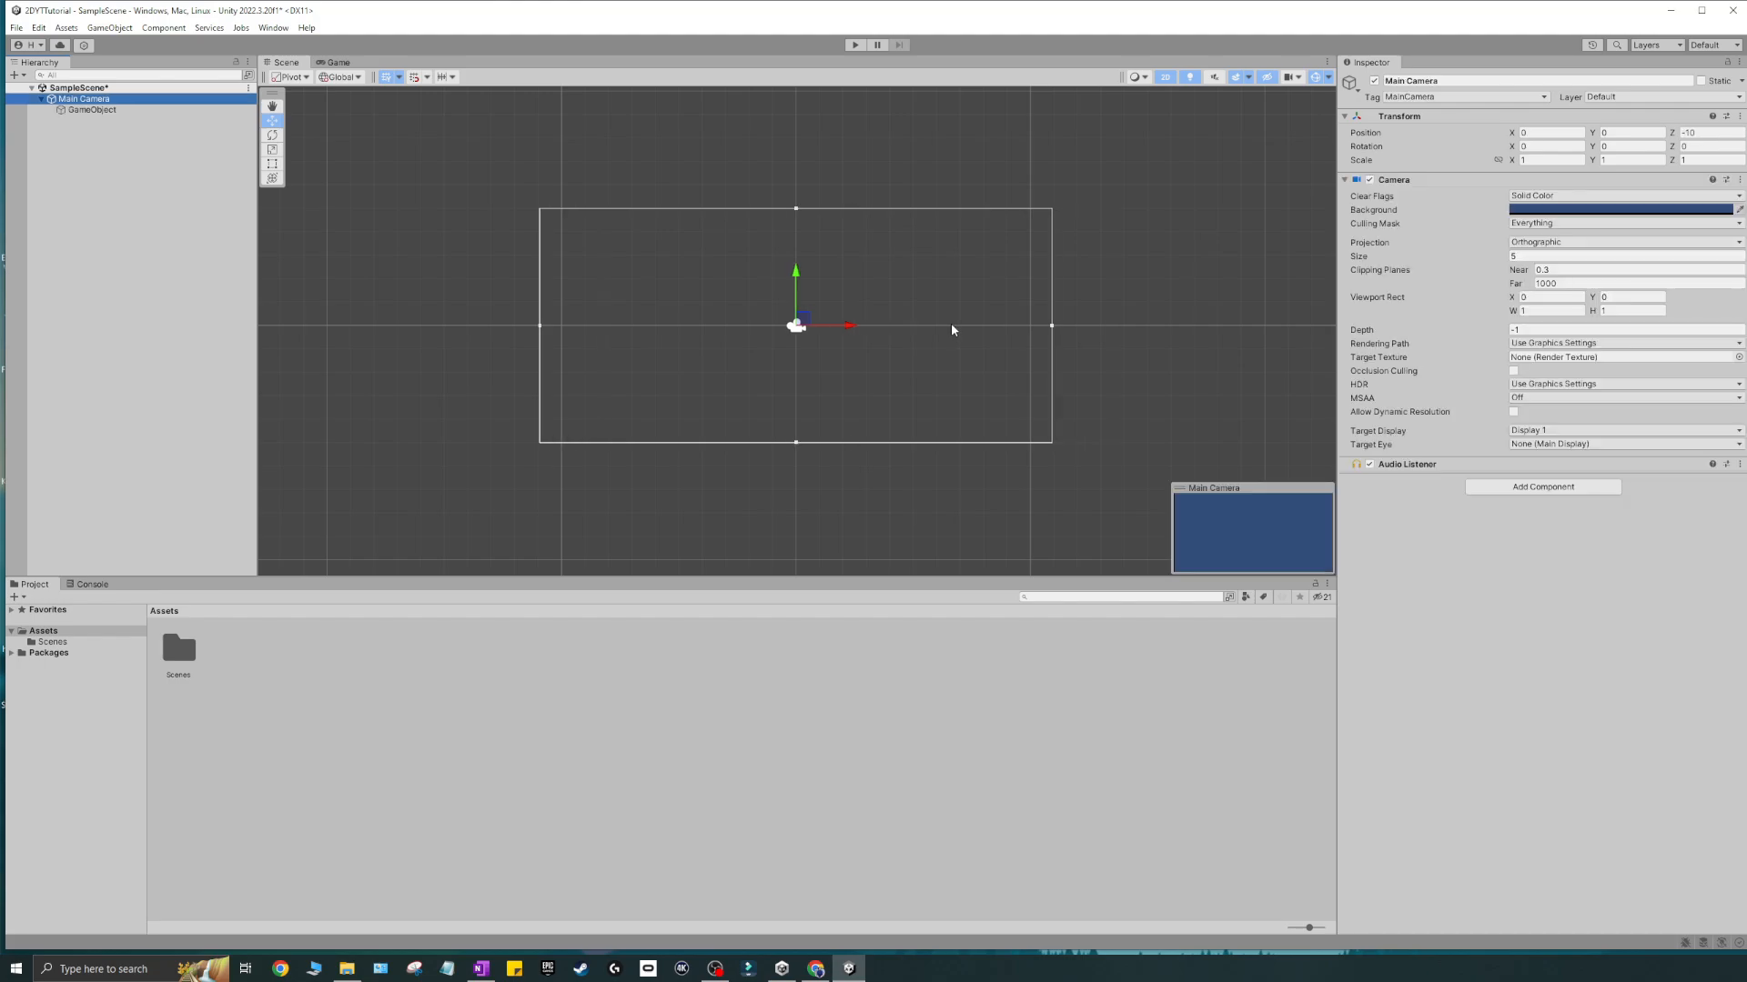
click(116, 110)
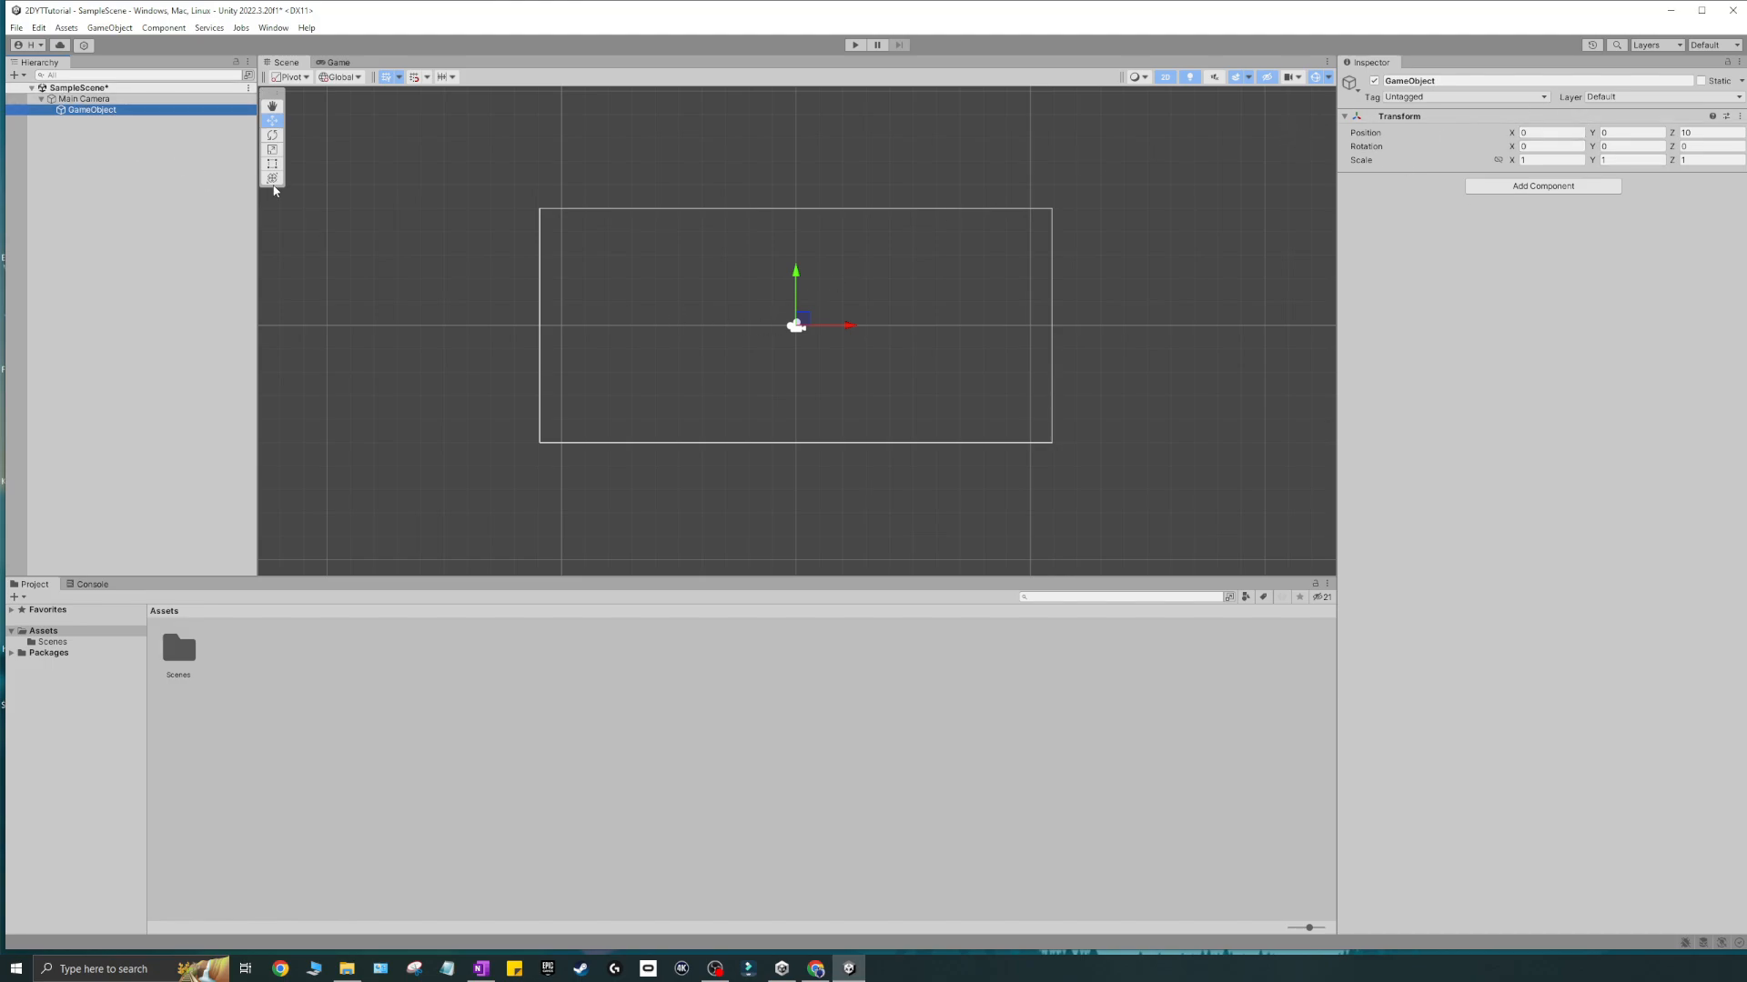
key(Up)
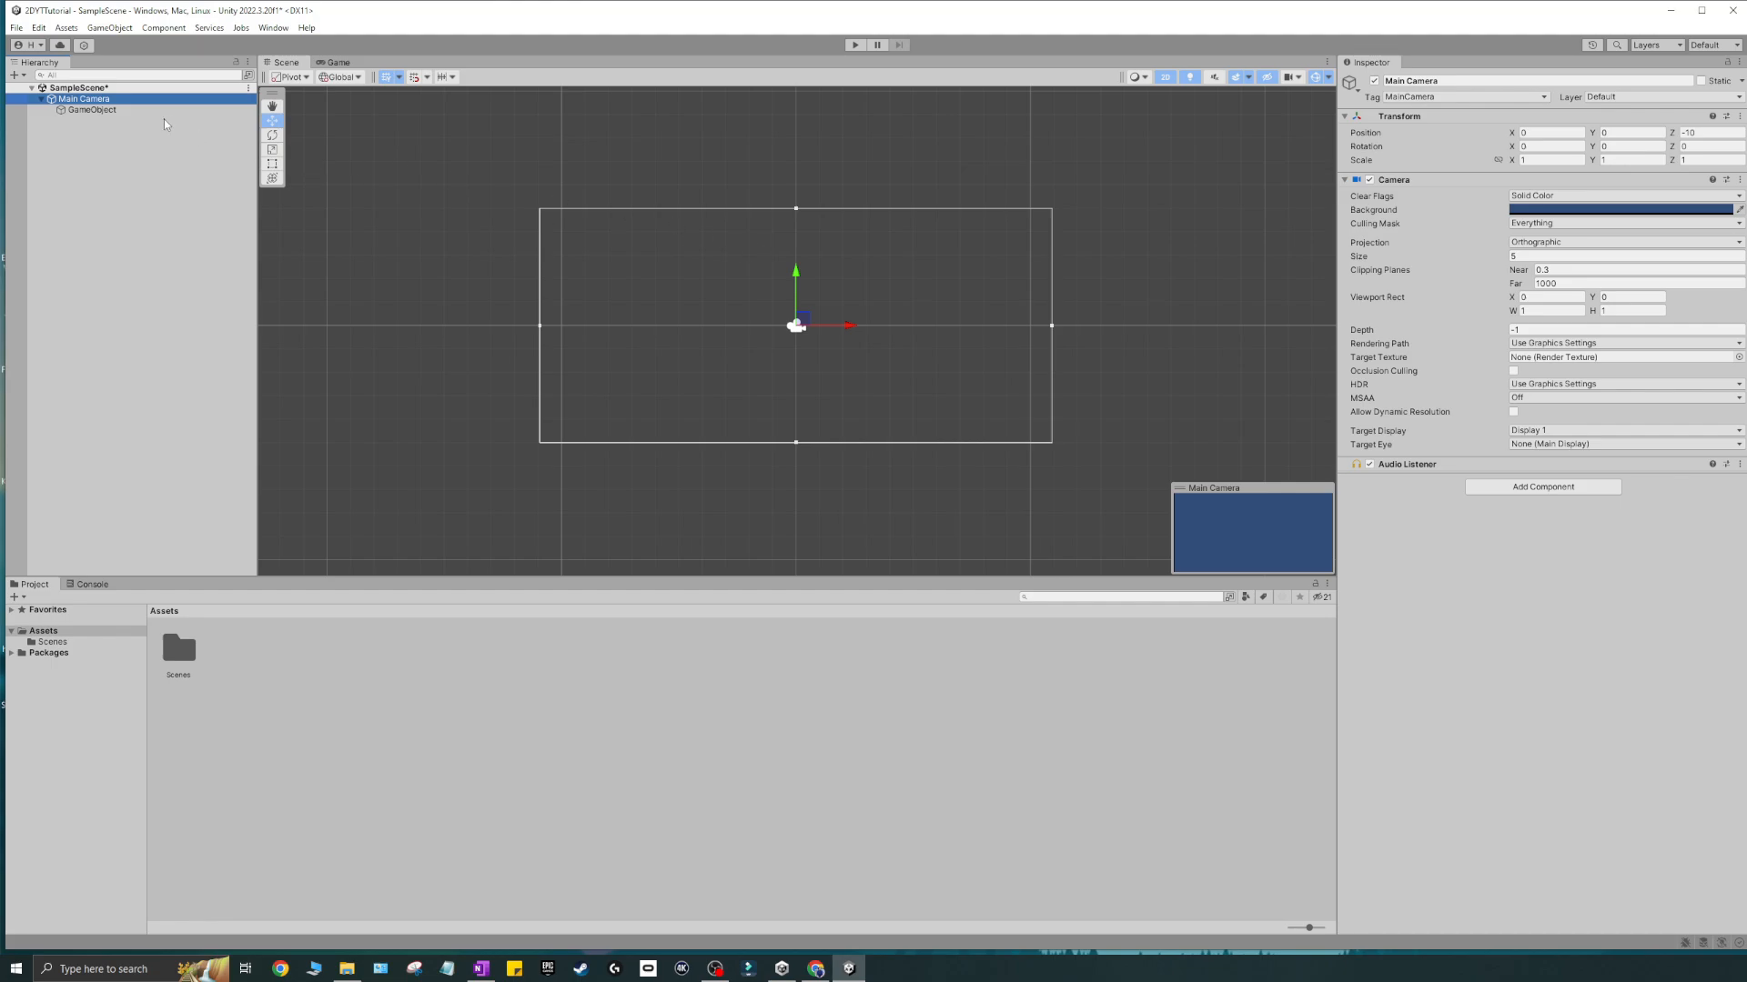
- Create an empty object nested under the child GameObject and delete it again
right_click(91, 113)
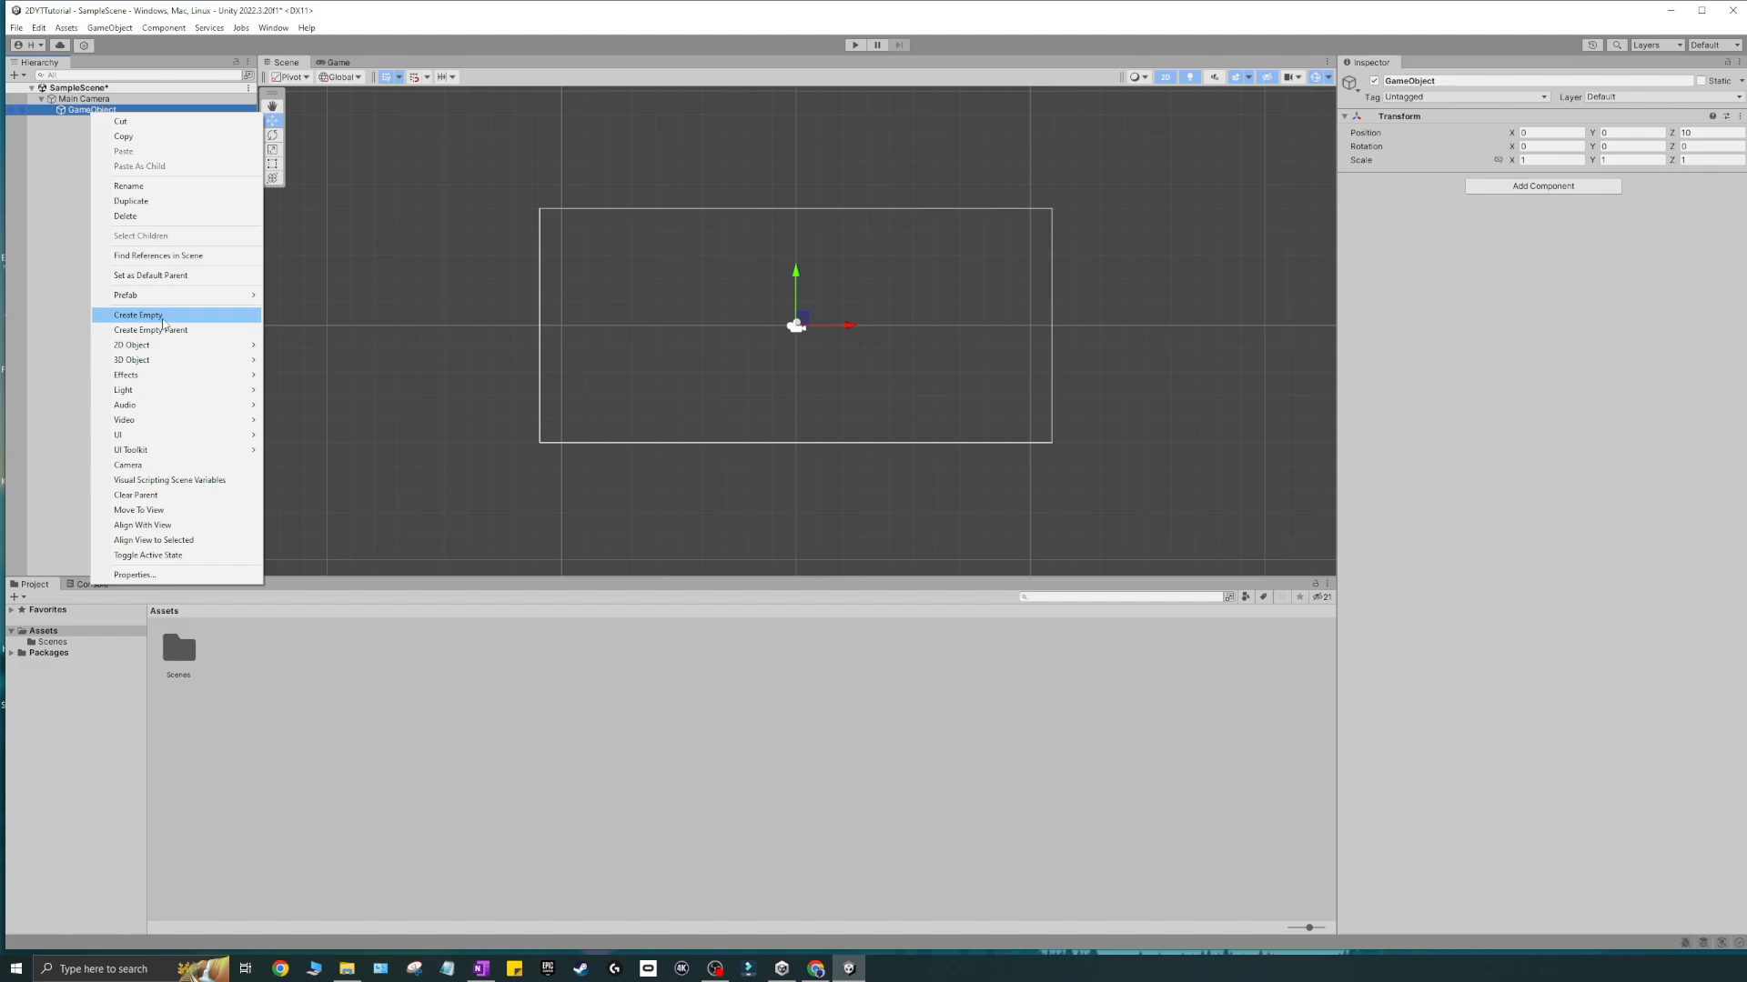
click(163, 316)
right_click(98, 121)
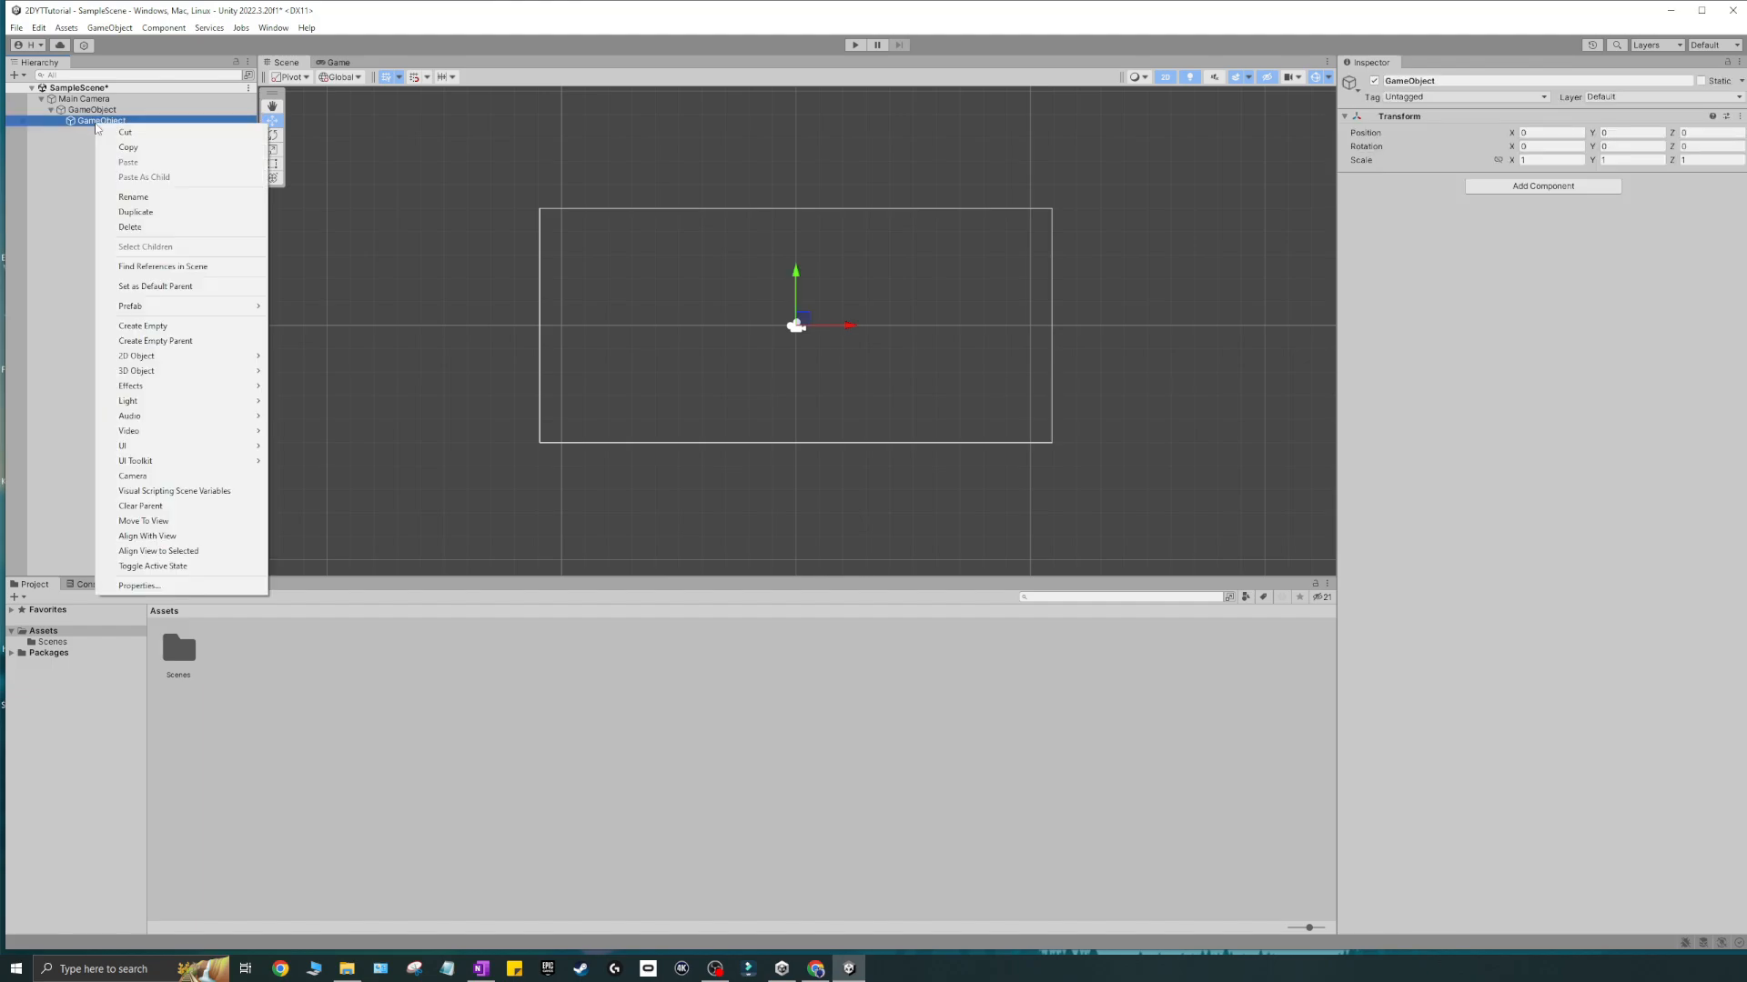
click(134, 226)
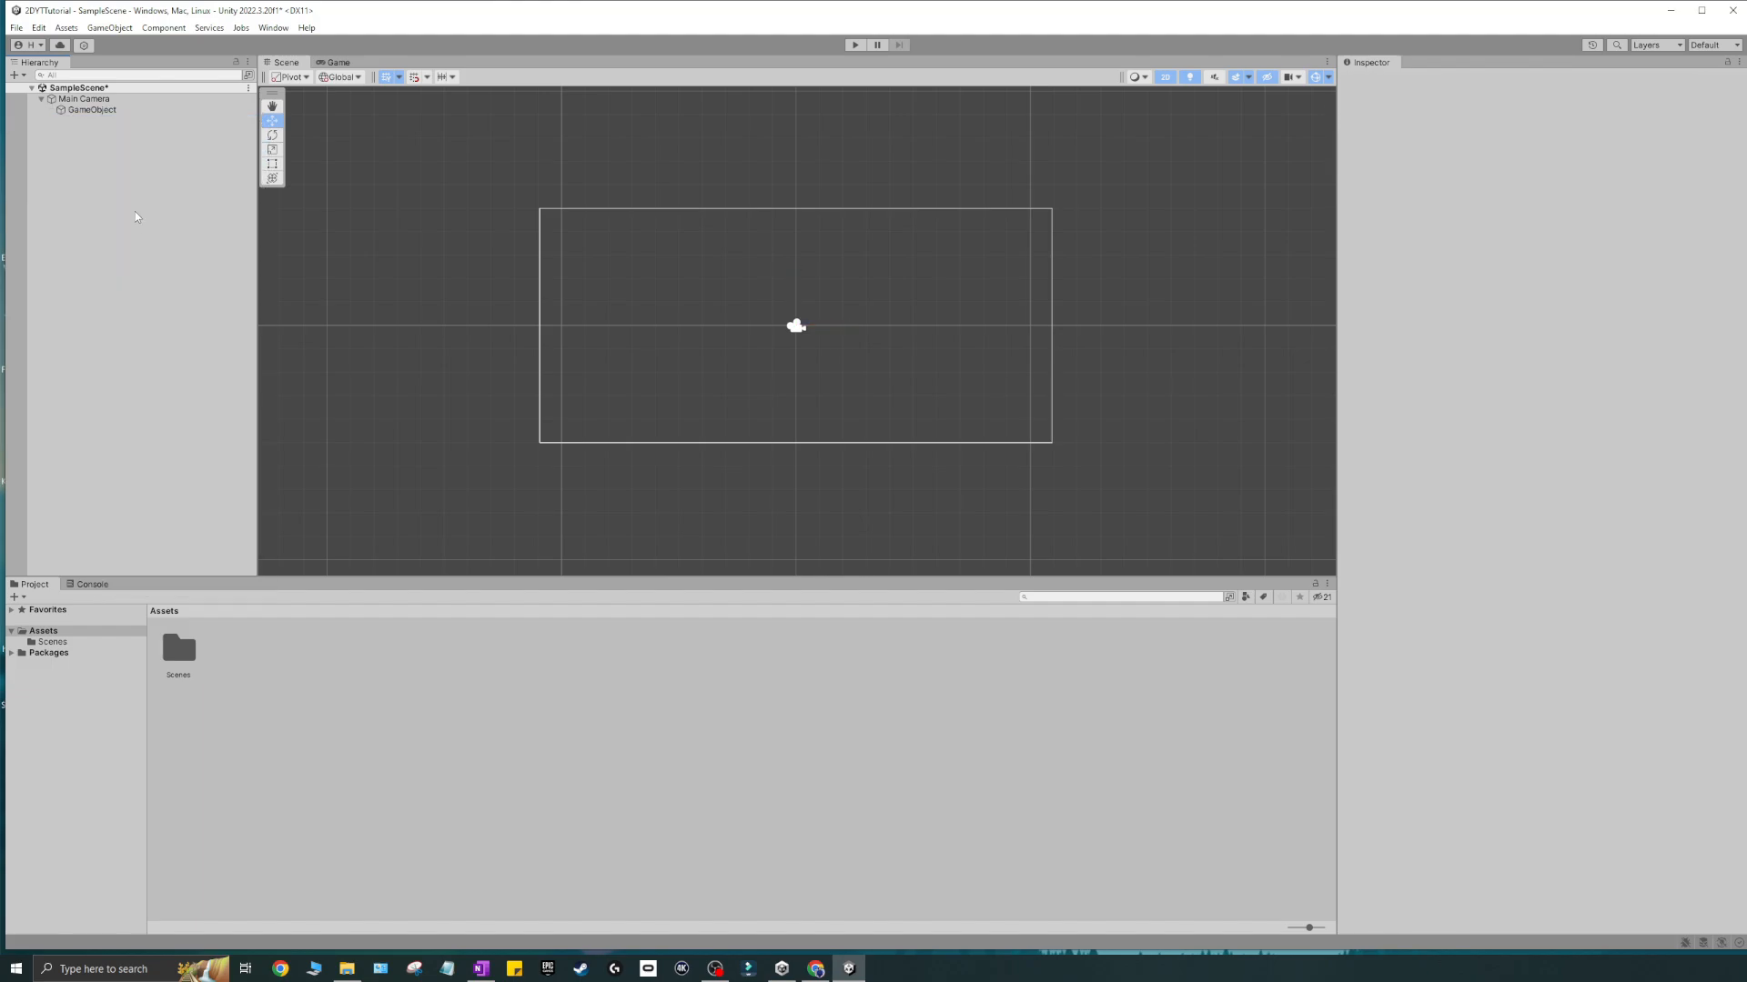
- View the GameObject's properties in a floating window placed over the Scene view, close it, and select Main Camera
click(86, 109)
right_click(77, 109)
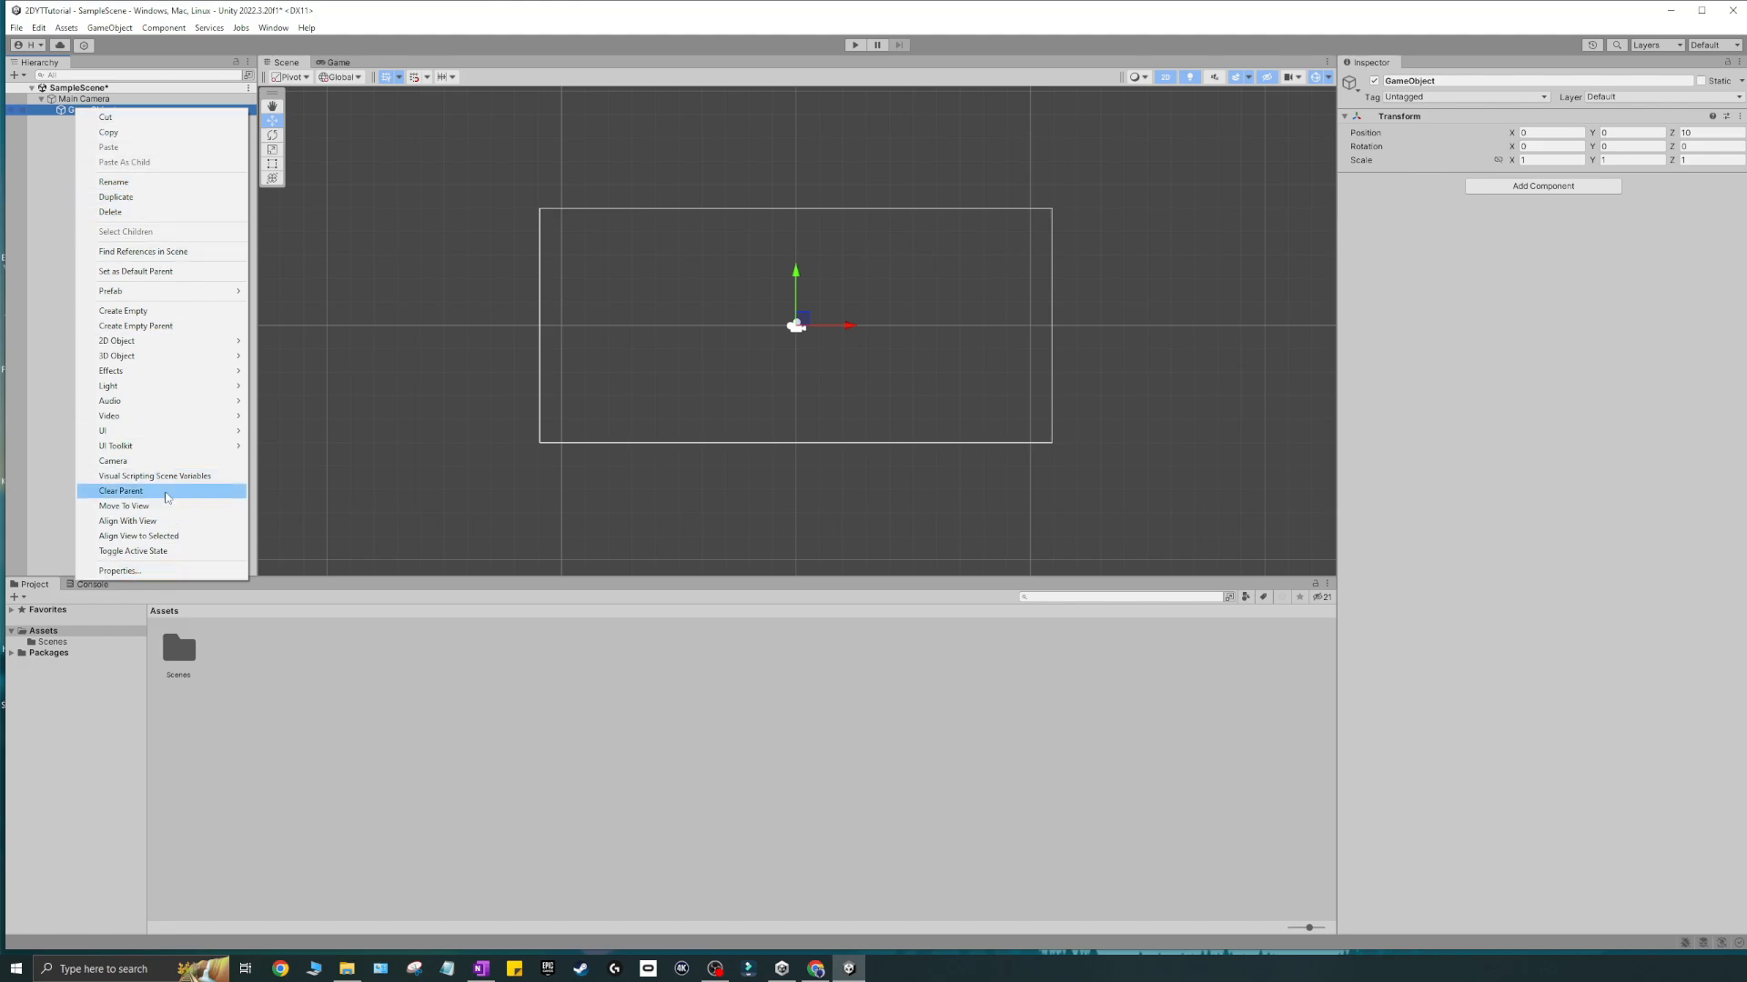
click(137, 571)
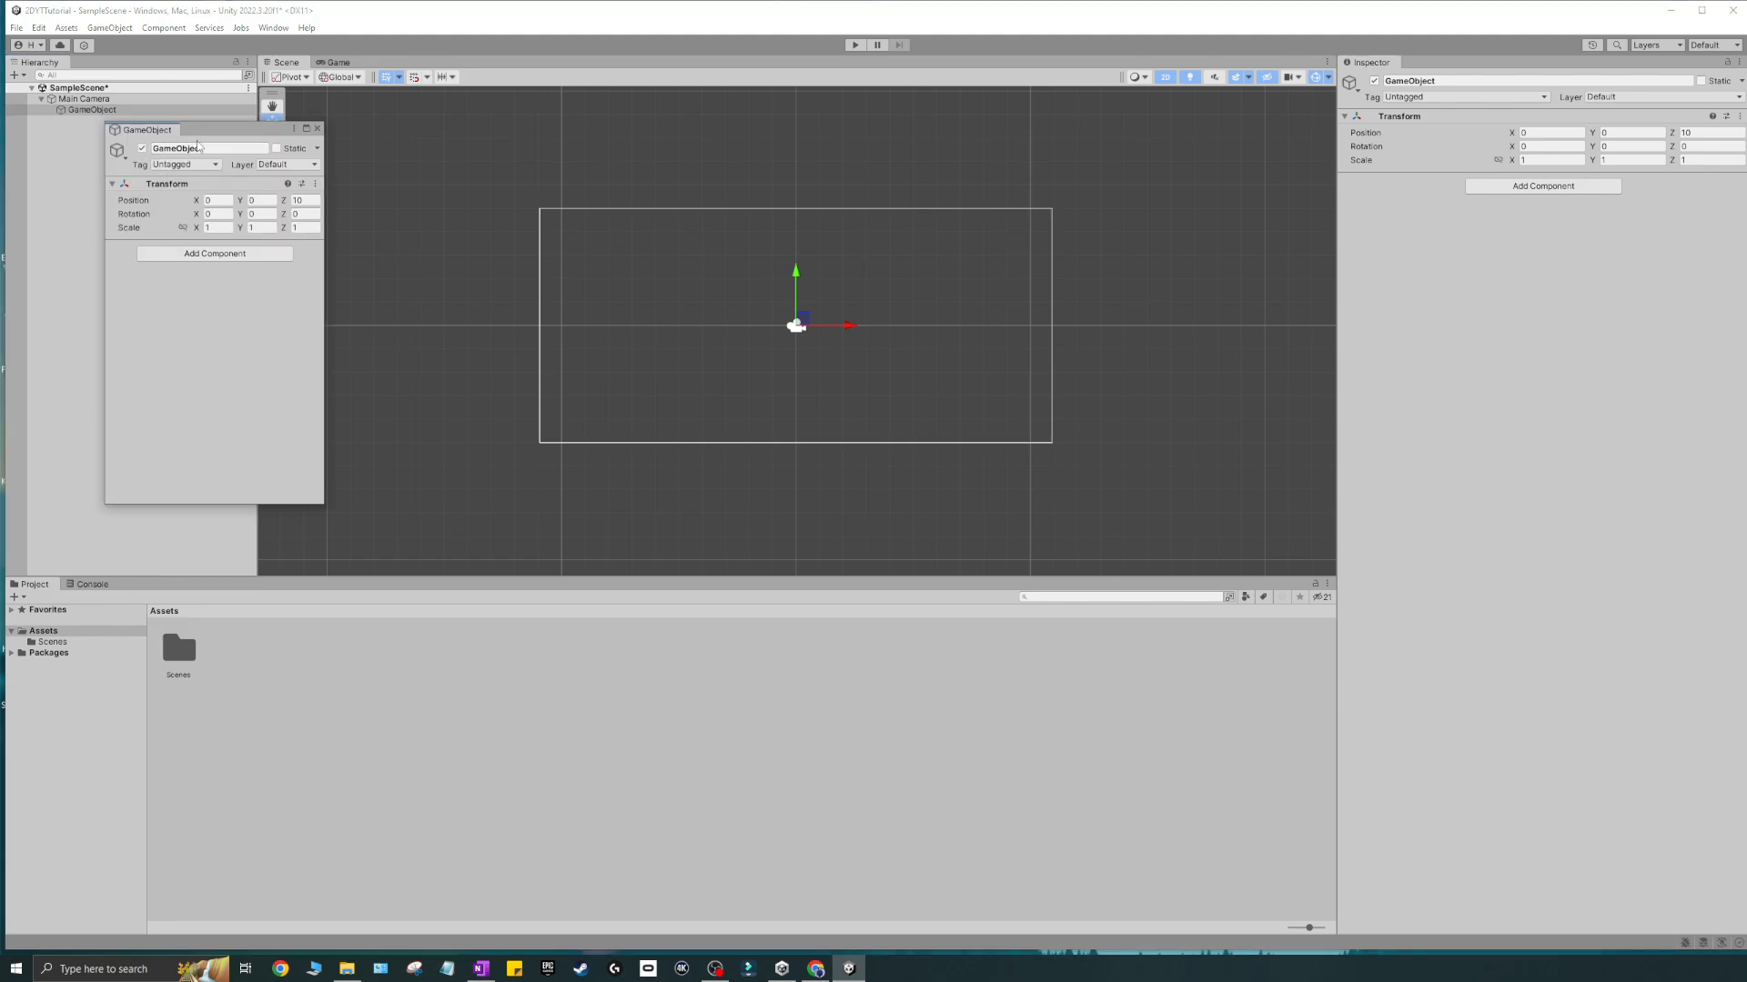
drag(201, 131, 539, 229)
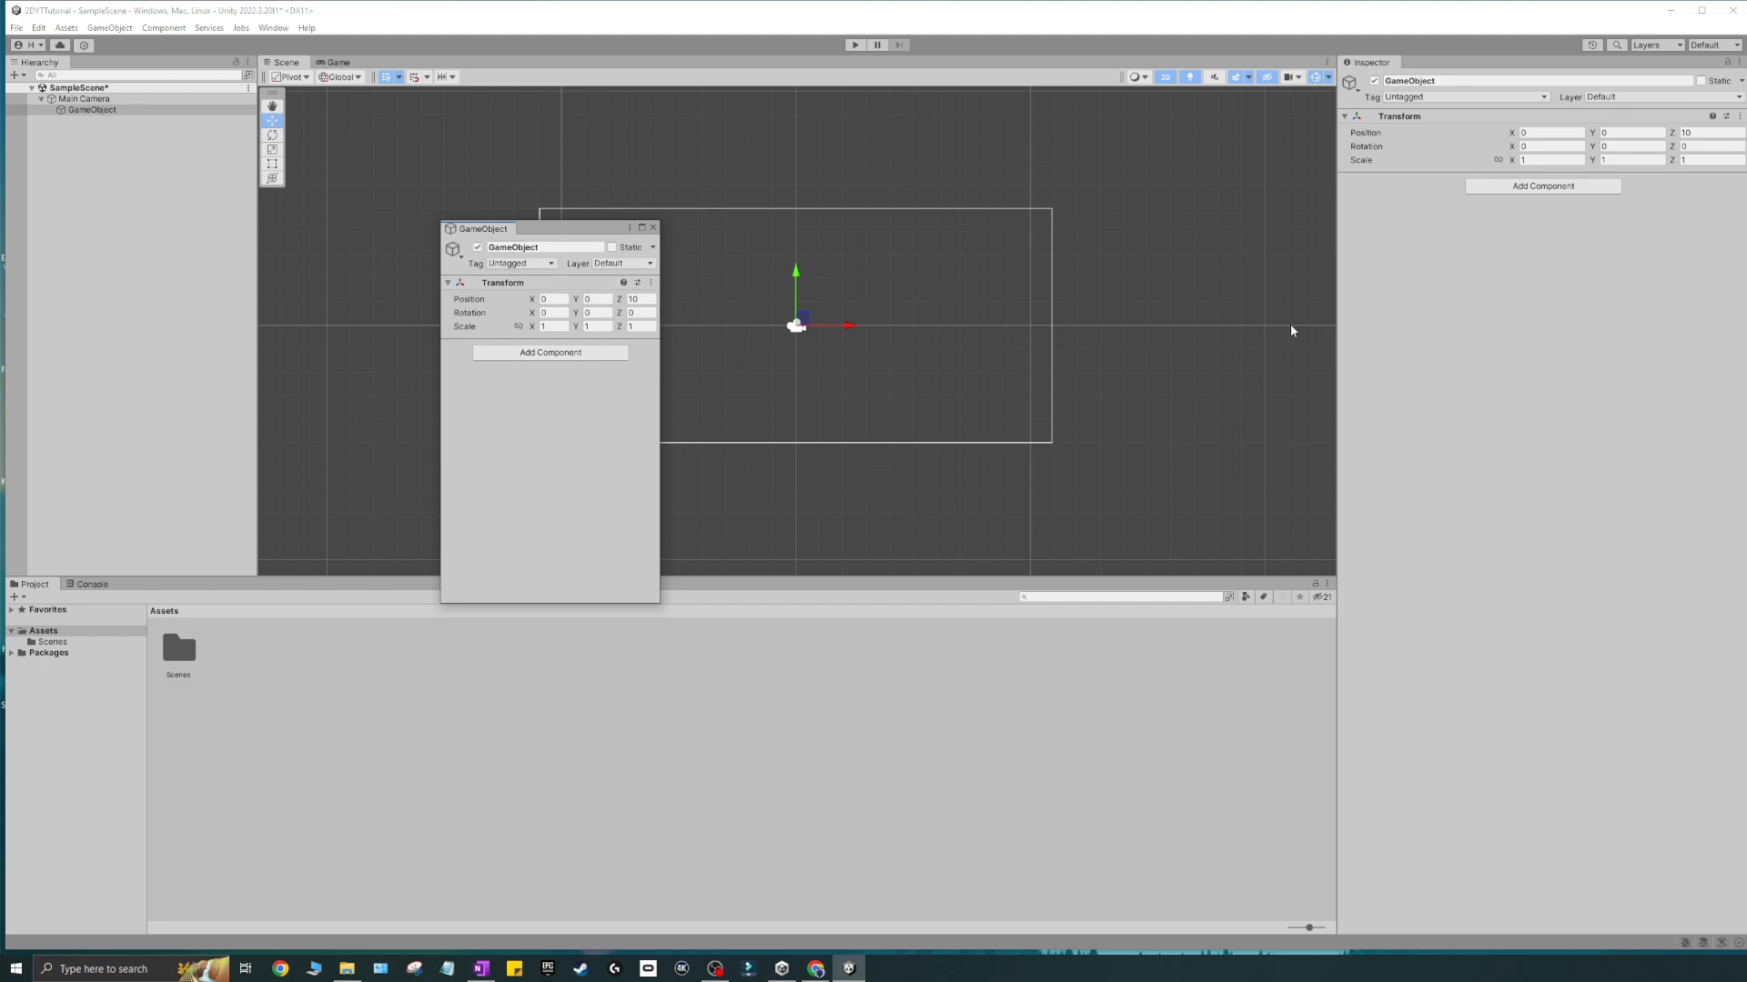
click(80, 100)
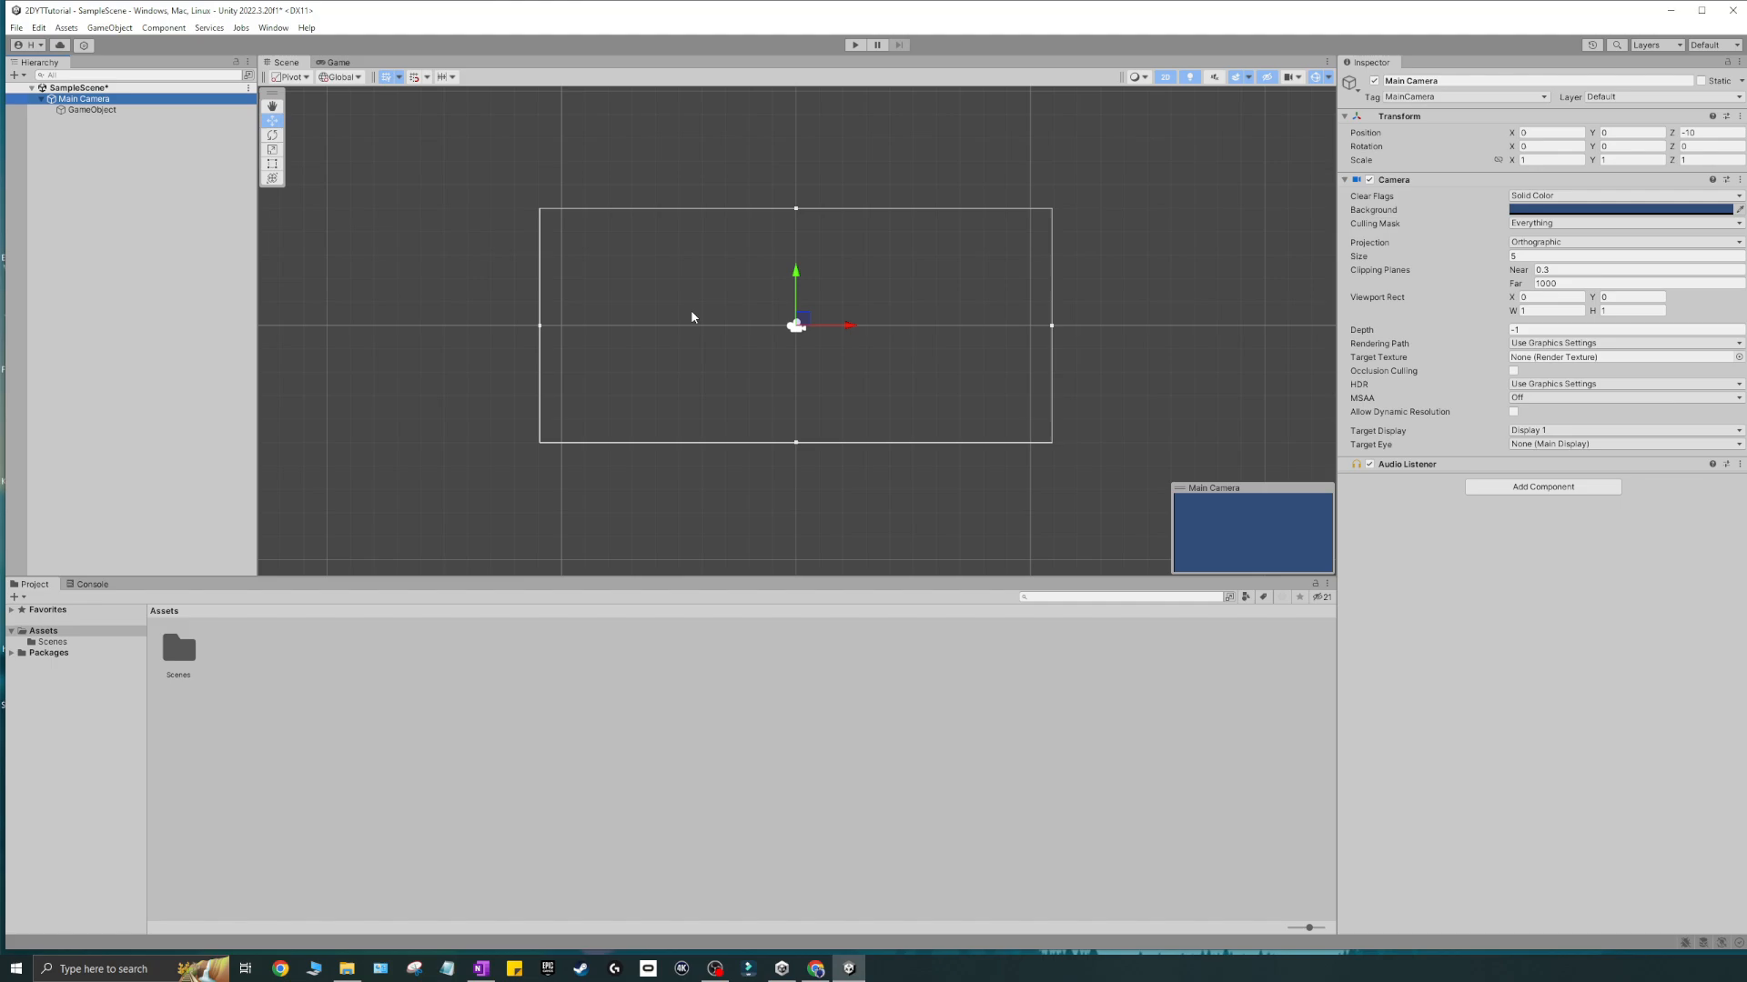
- Delete the GameObject under Main Camera and save the scene
right_click(91, 109)
click(146, 215)
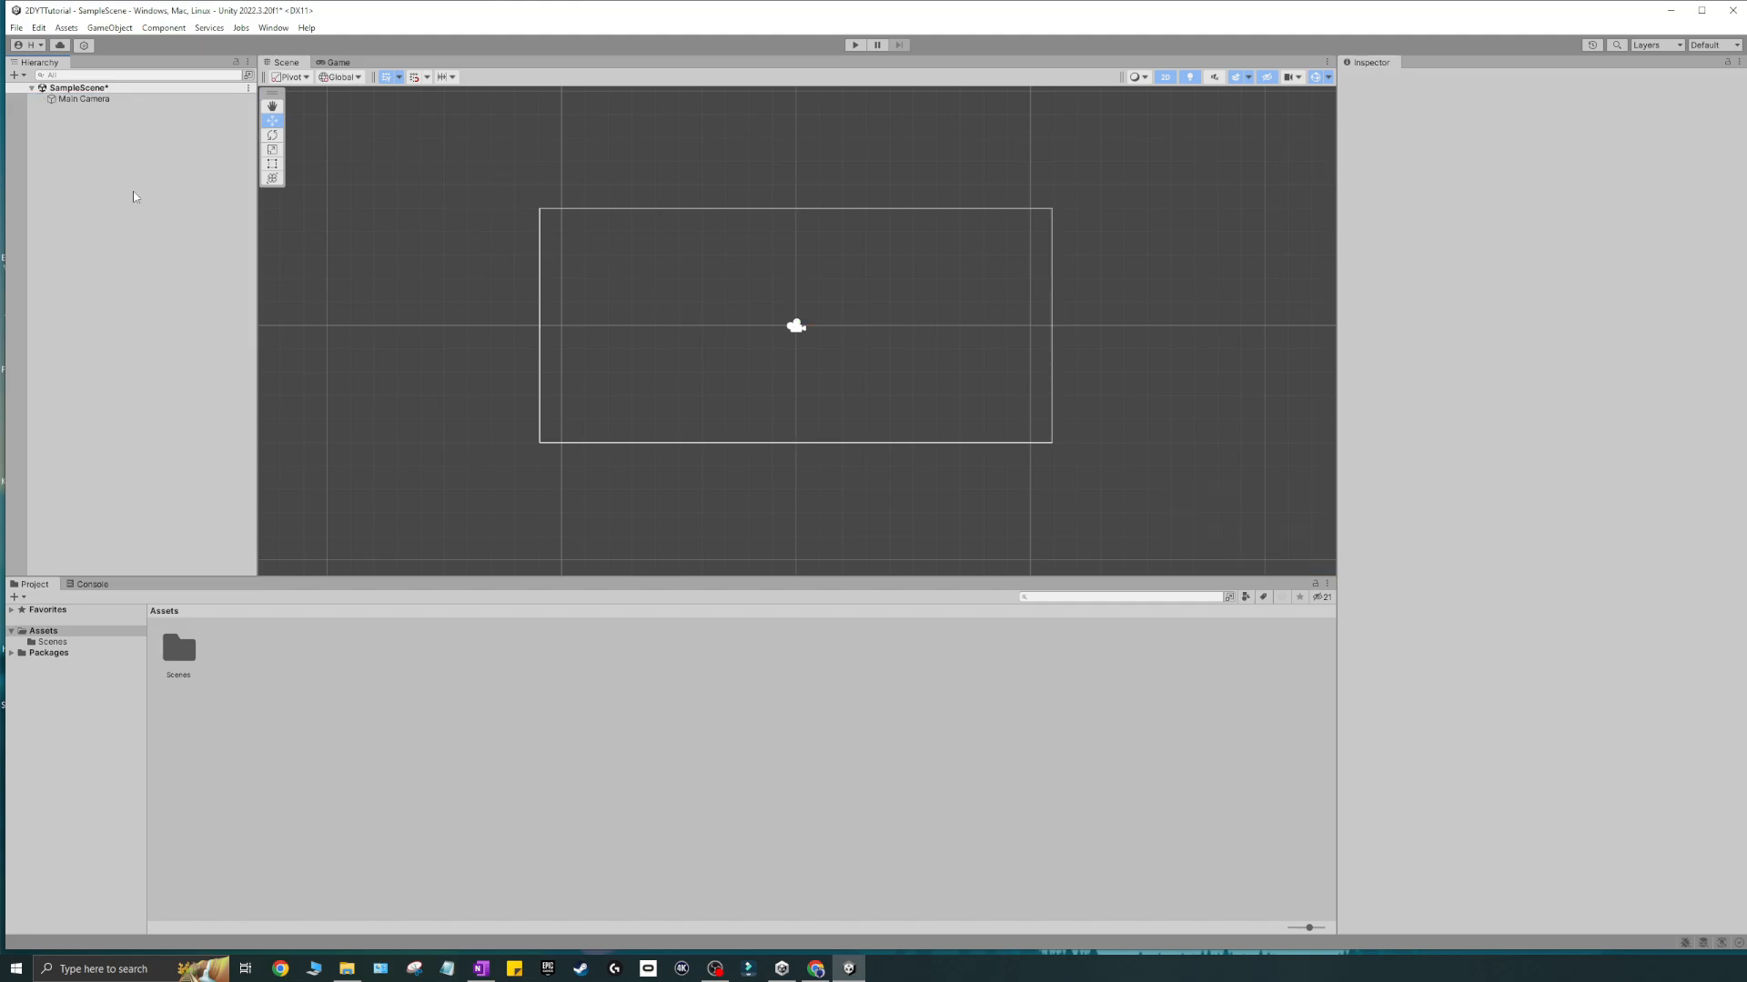
key(ctrl+s)
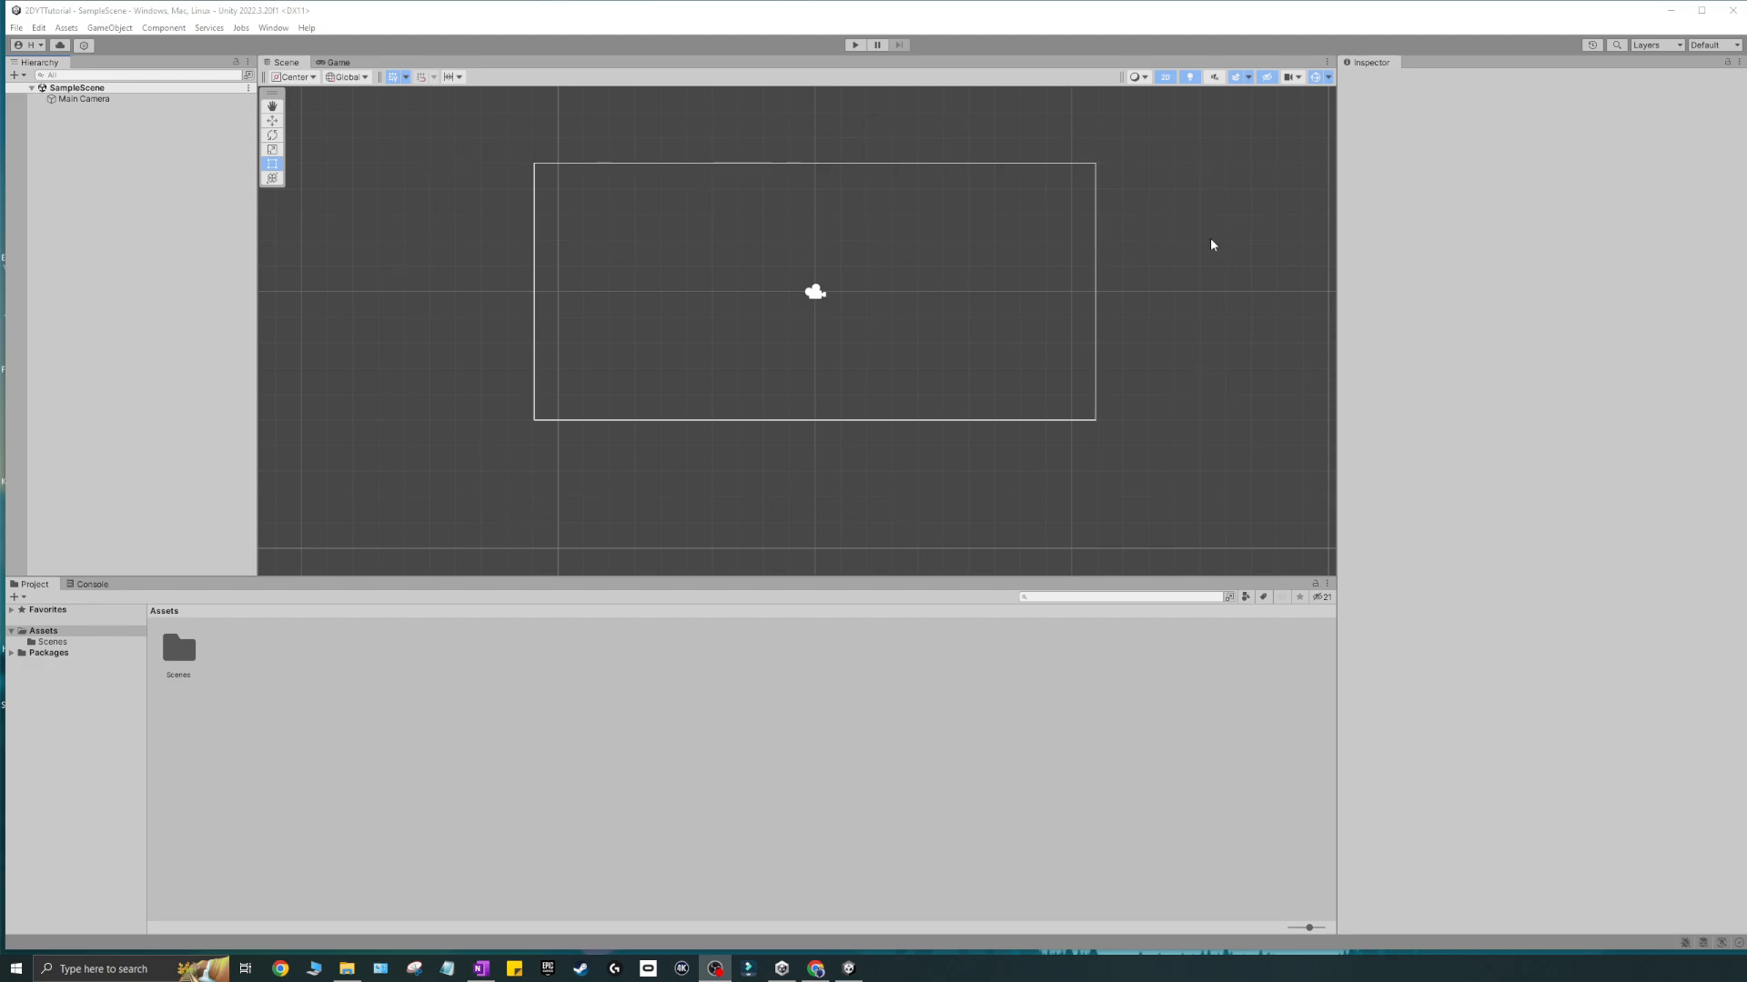
- Preview the scene in the Game view and return to the Scene view
click(333, 62)
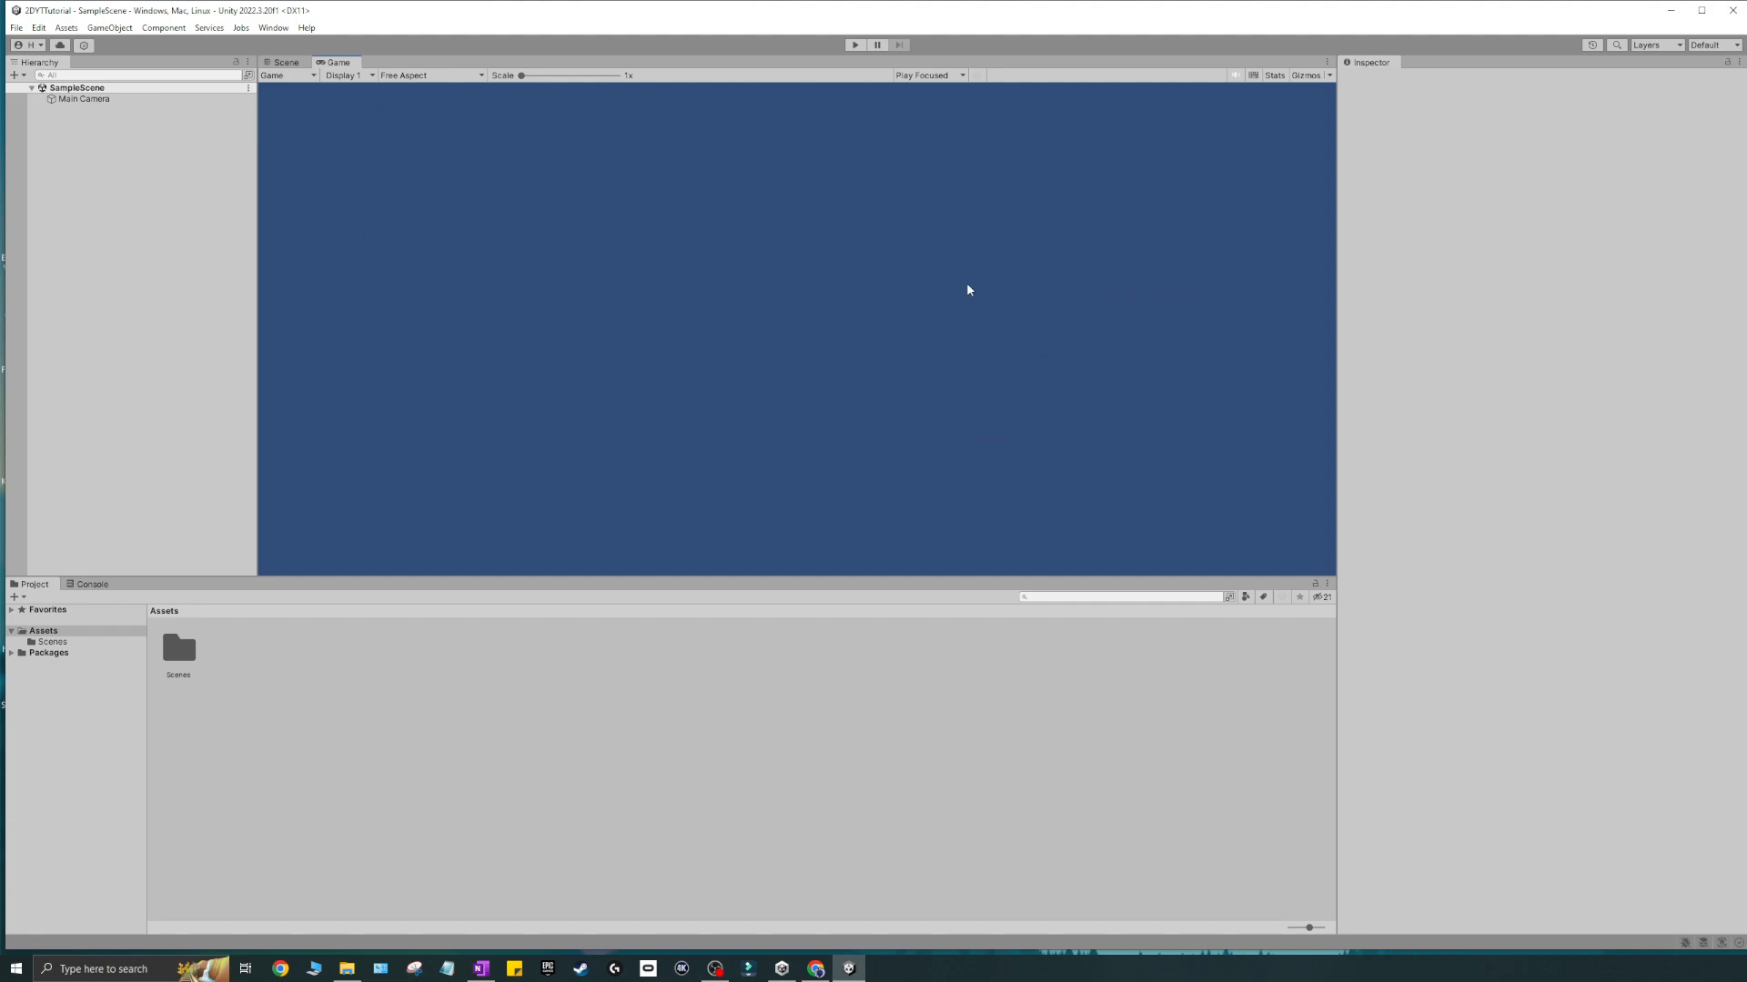
click(283, 64)
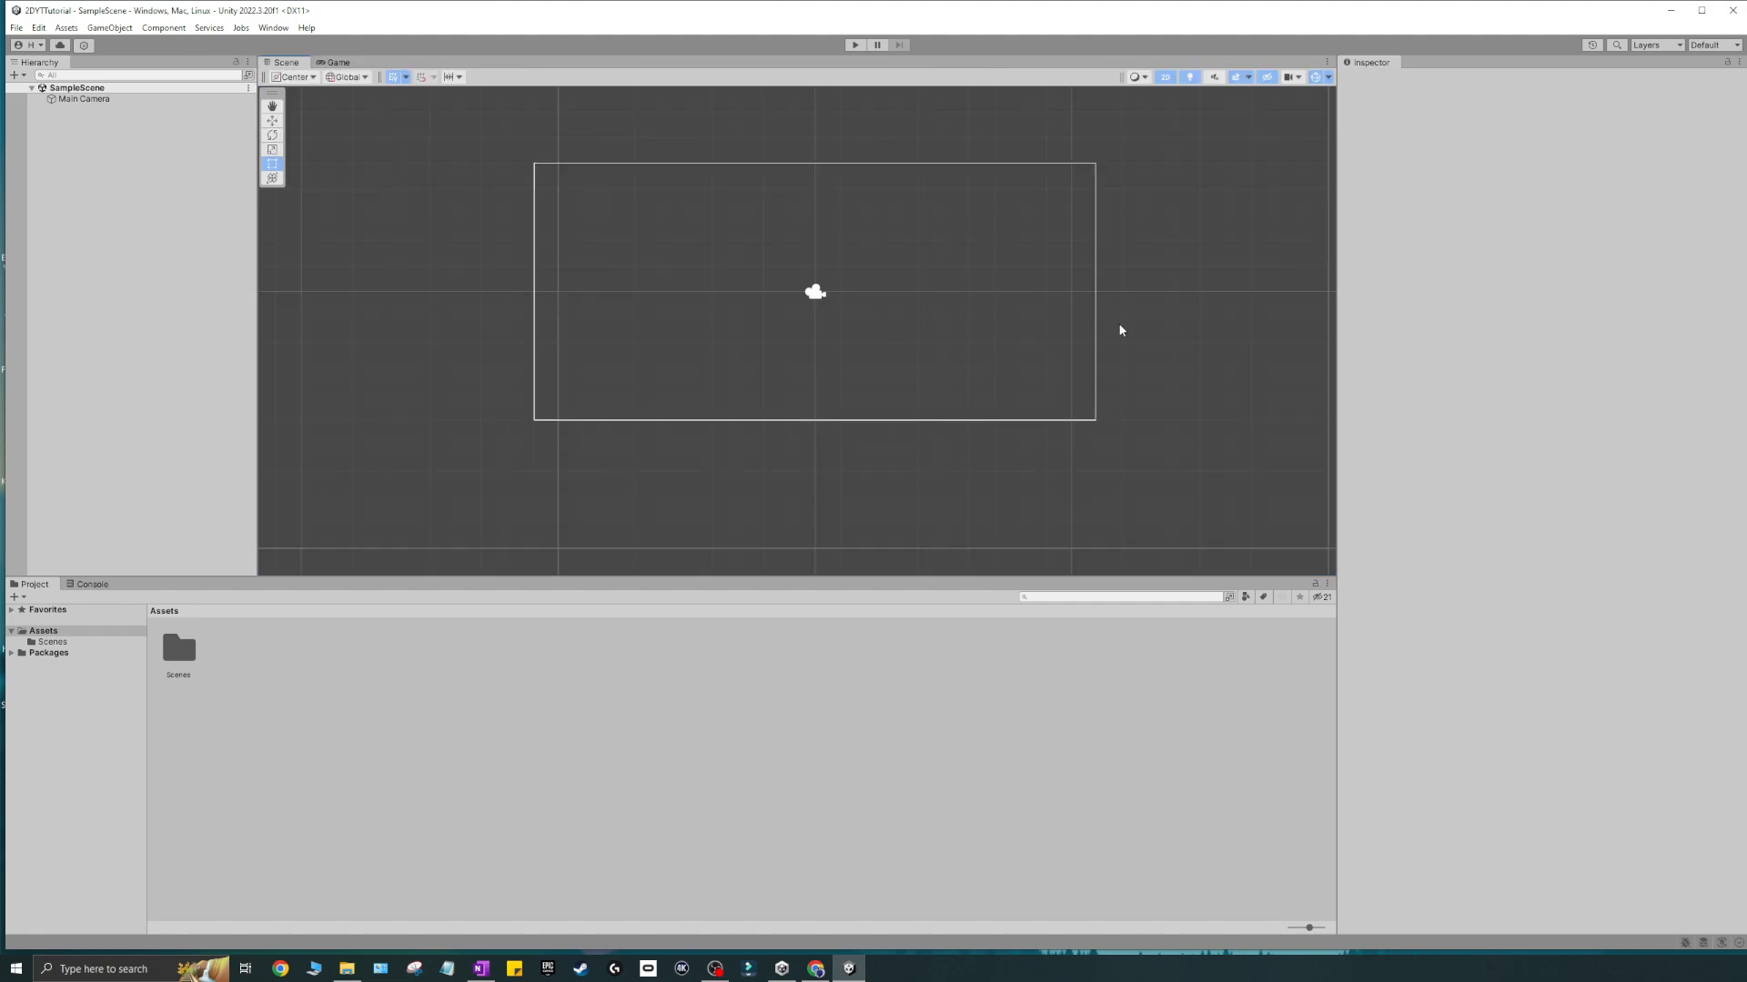
middle_drag(1017, 309, 970, 353)
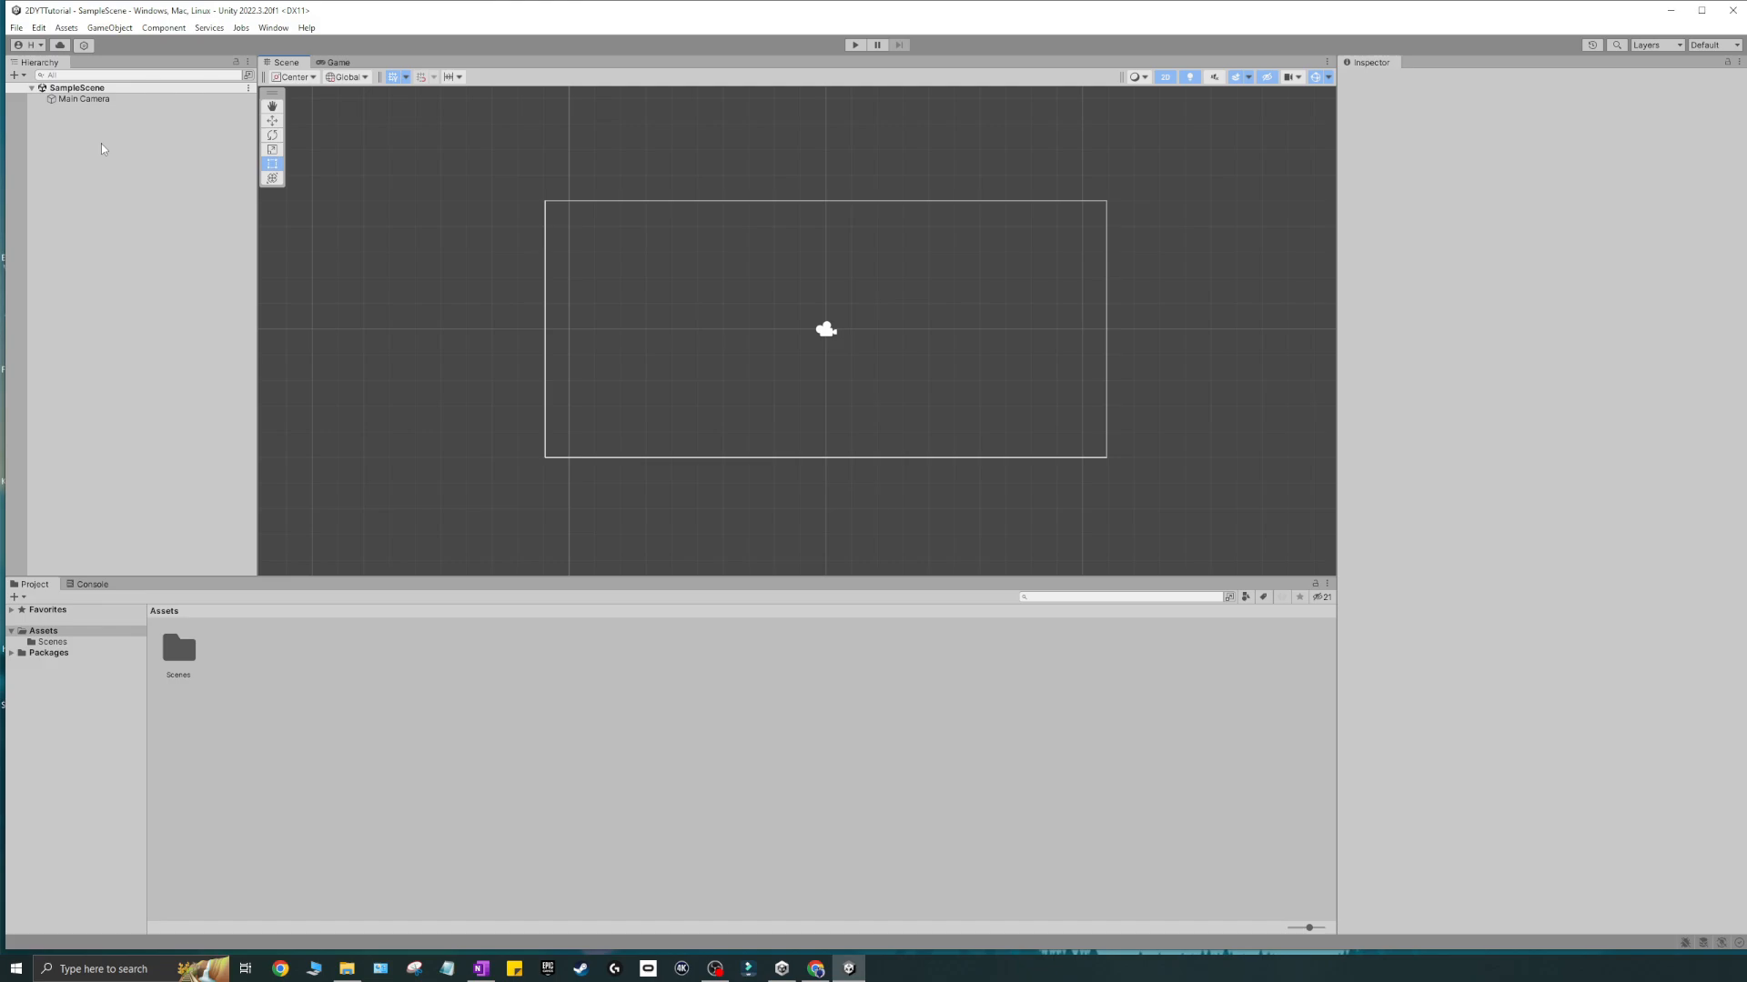
- Switch Main Camera's projection to Perspective and back to Orthographic
click(75, 98)
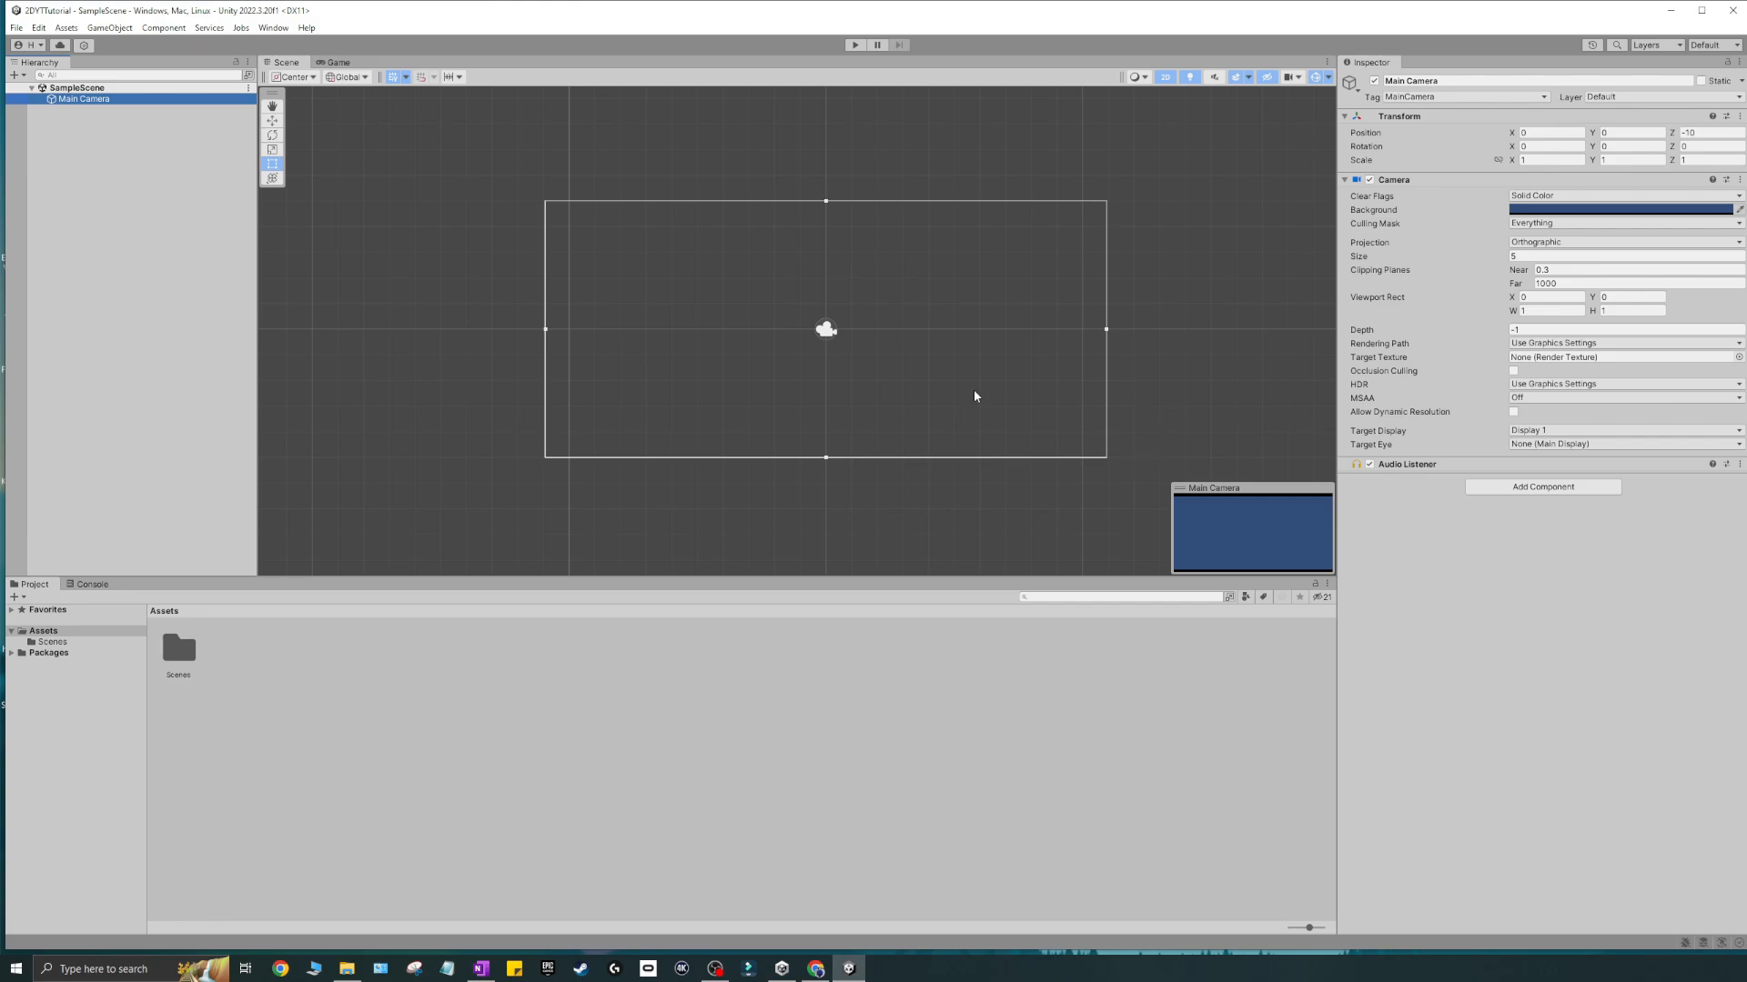
key(F2)
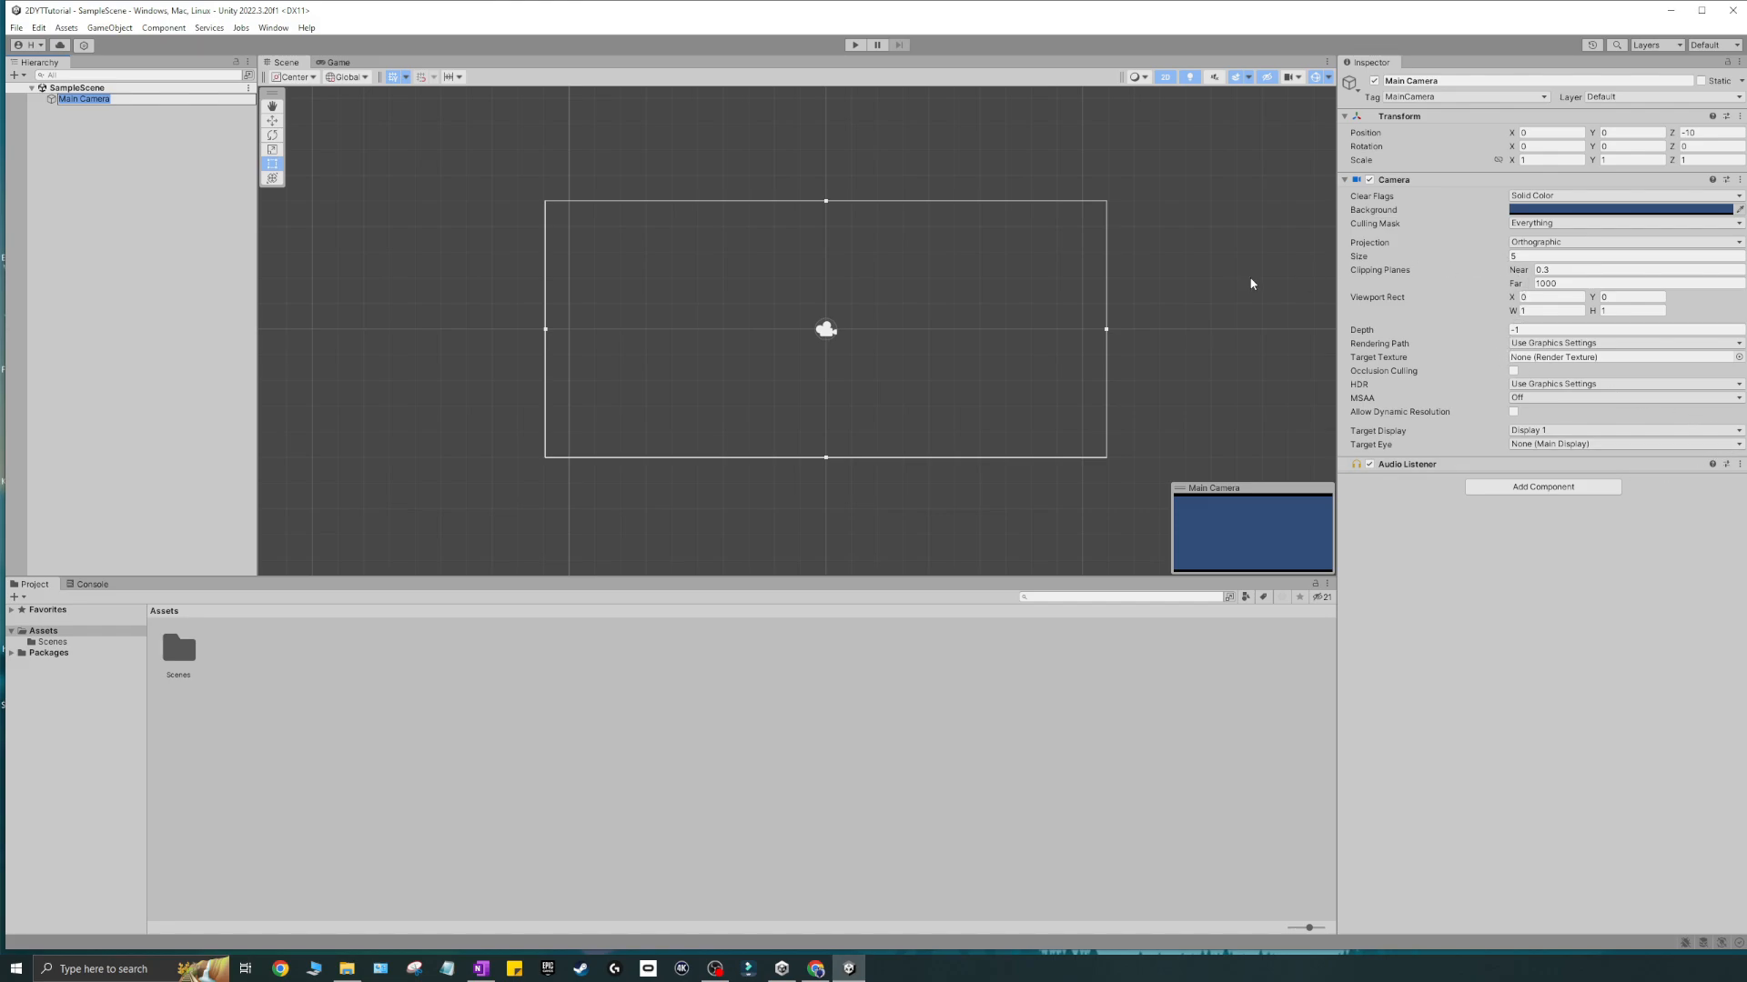
click(1525, 245)
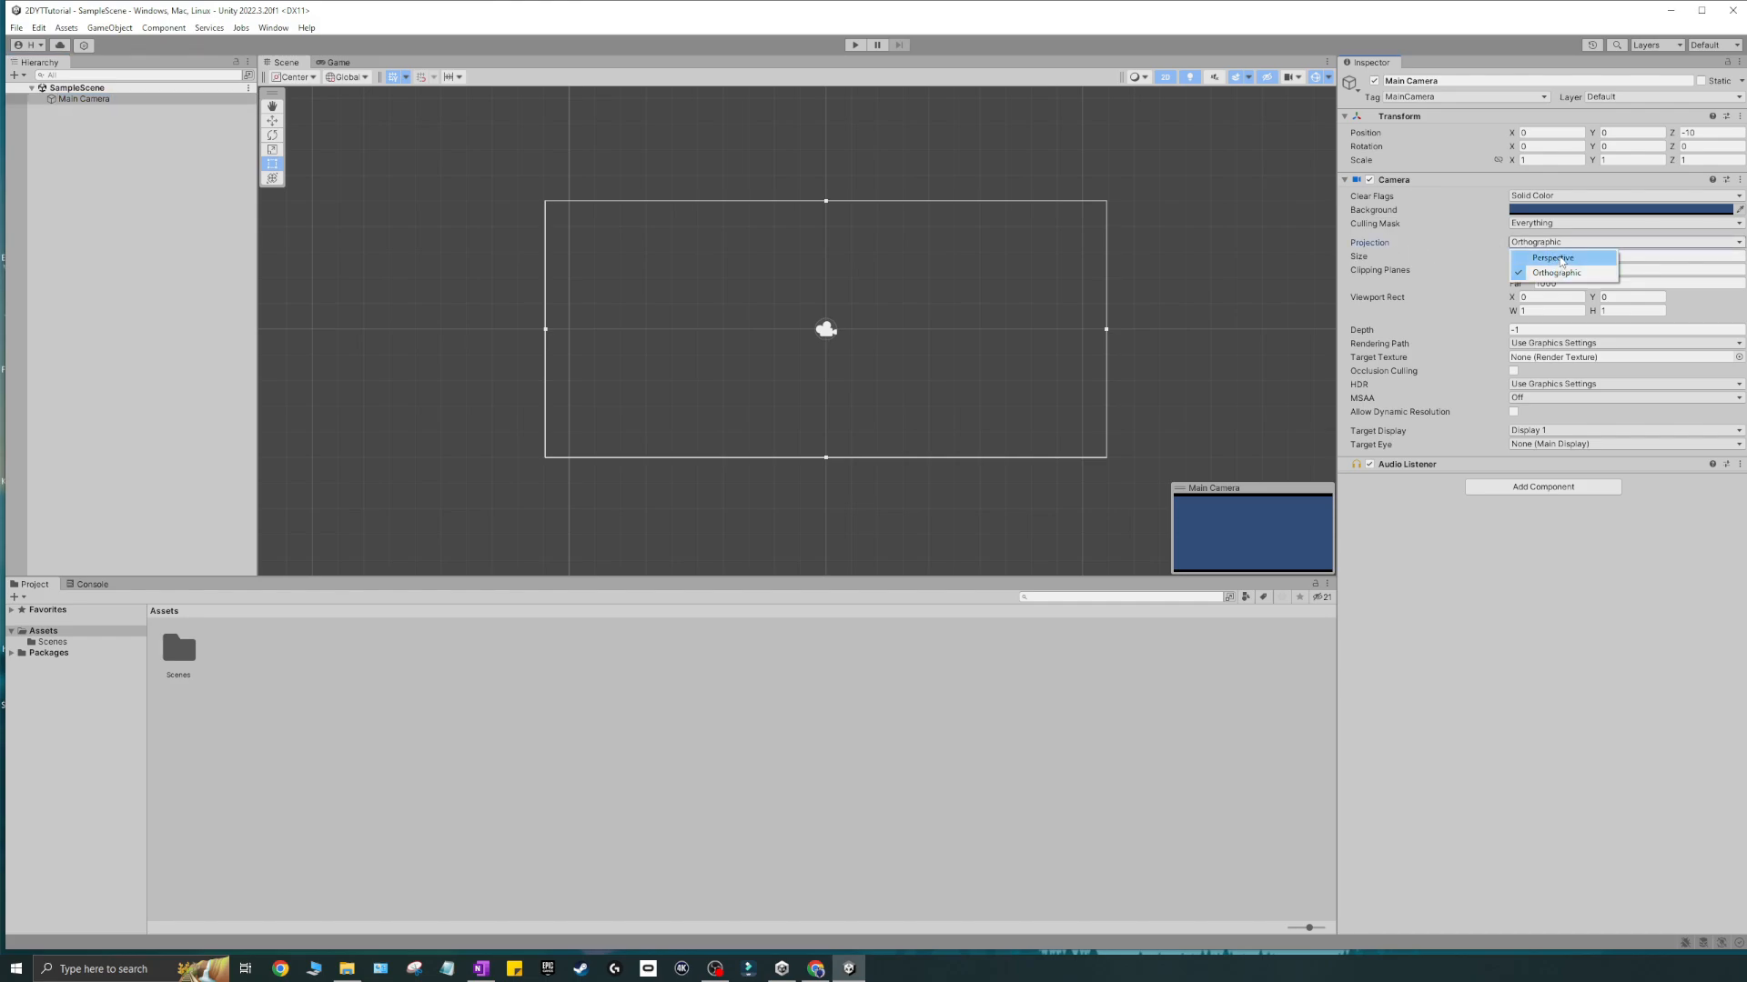
click(1561, 259)
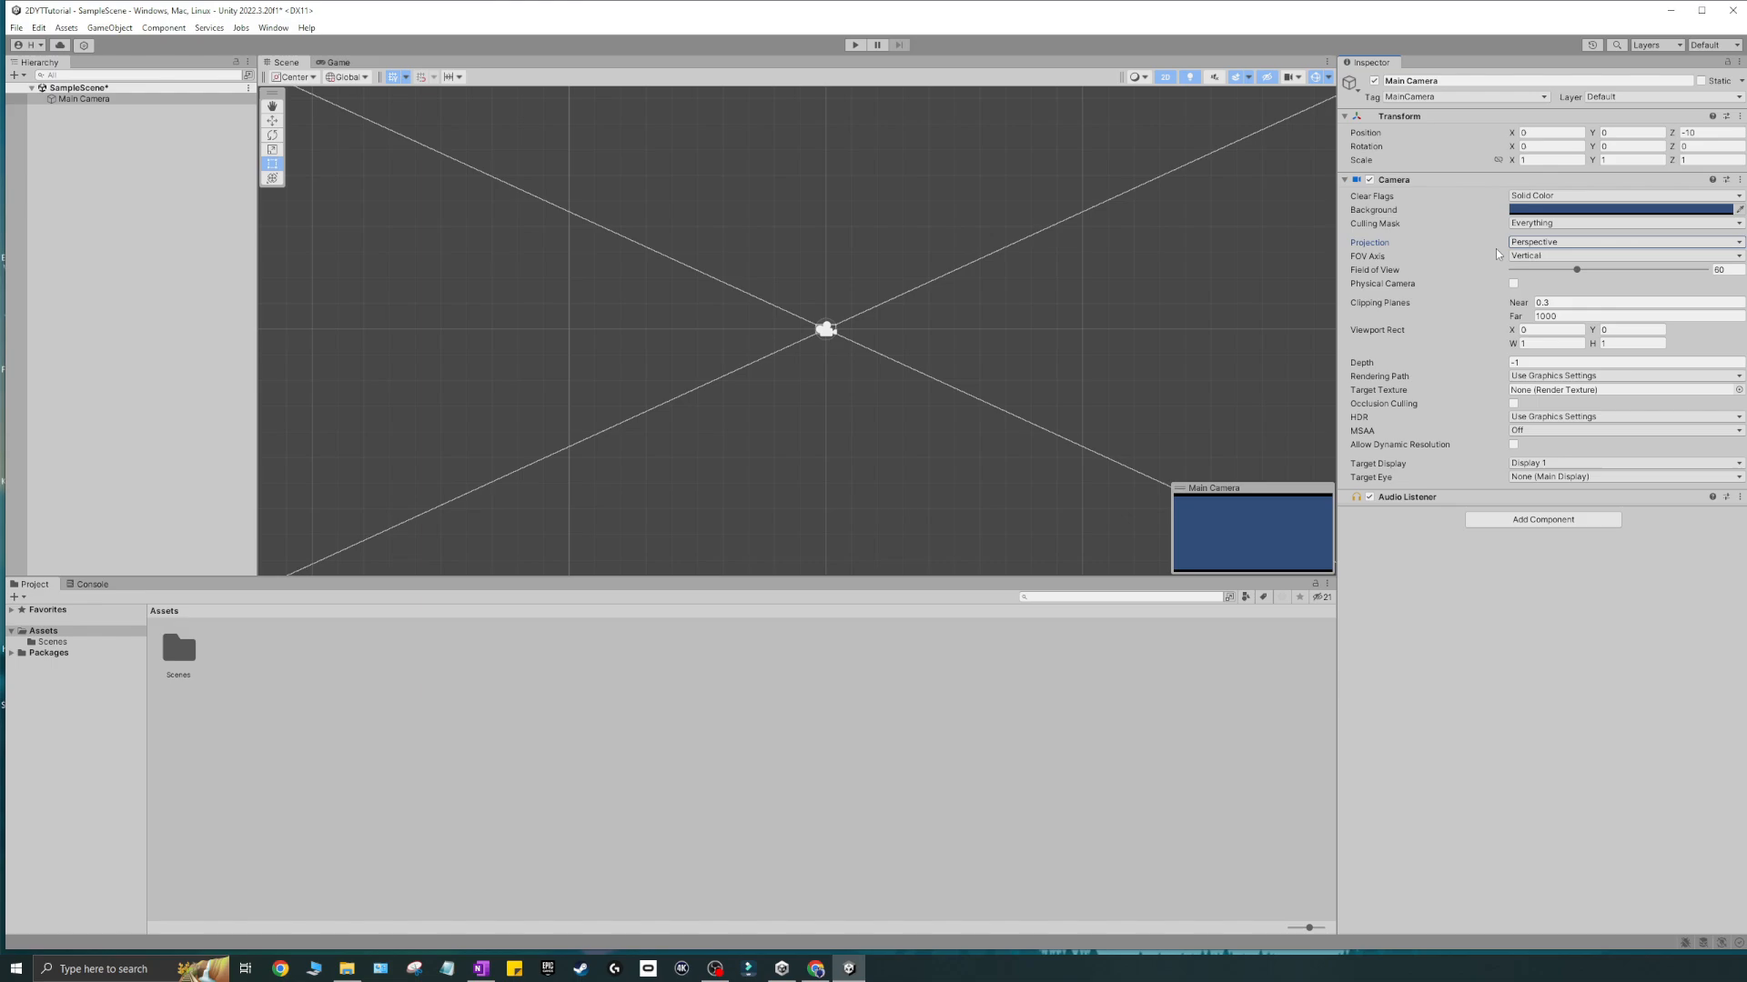
click(1528, 243)
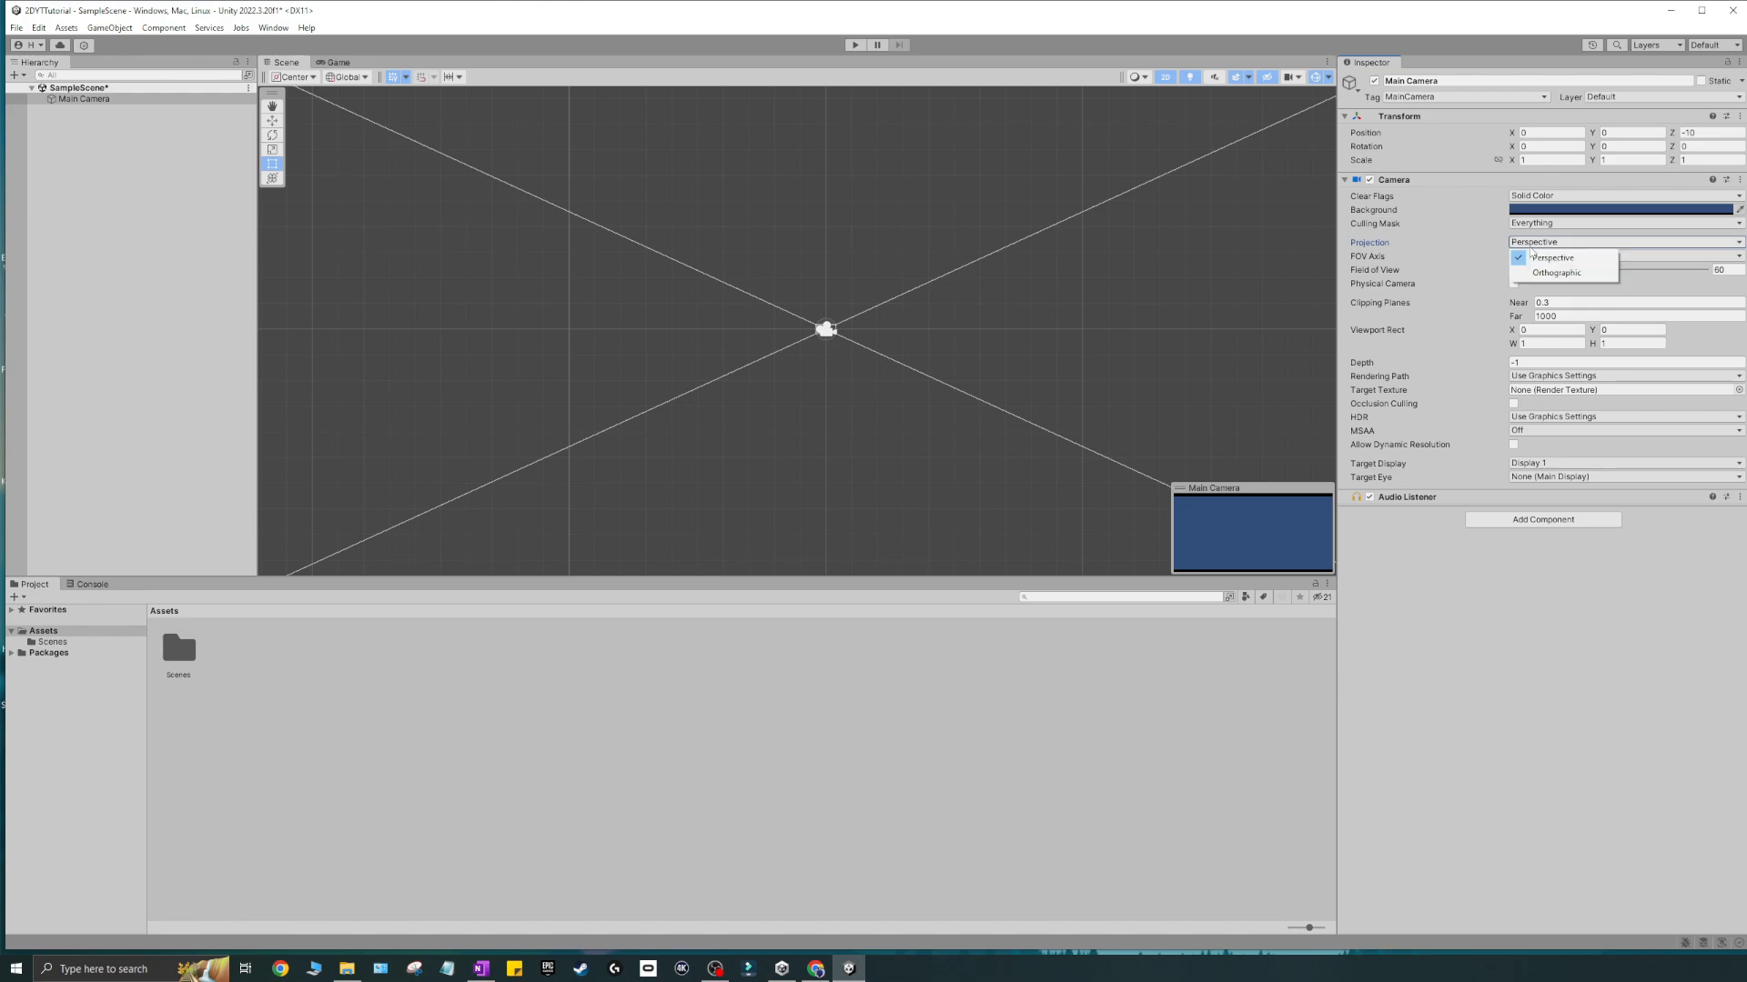
click(1555, 273)
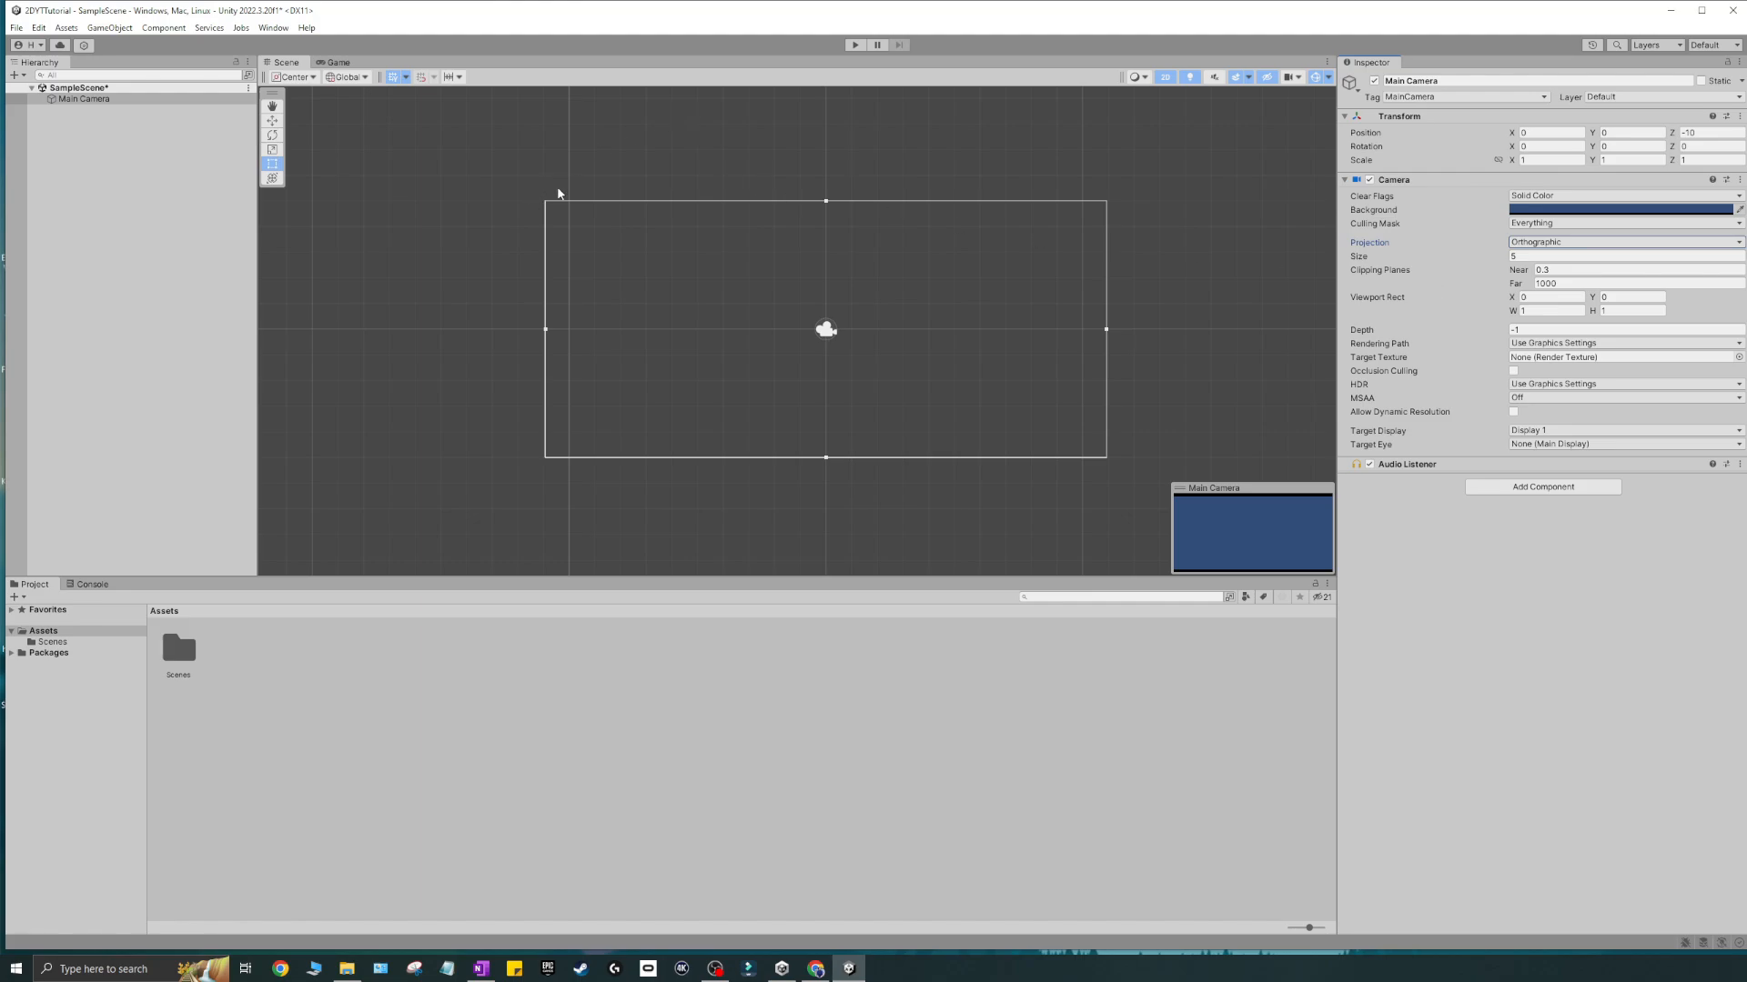
- Create a 3D Sphere in the scene and add a 3D Cube as its child
right_click(100, 127)
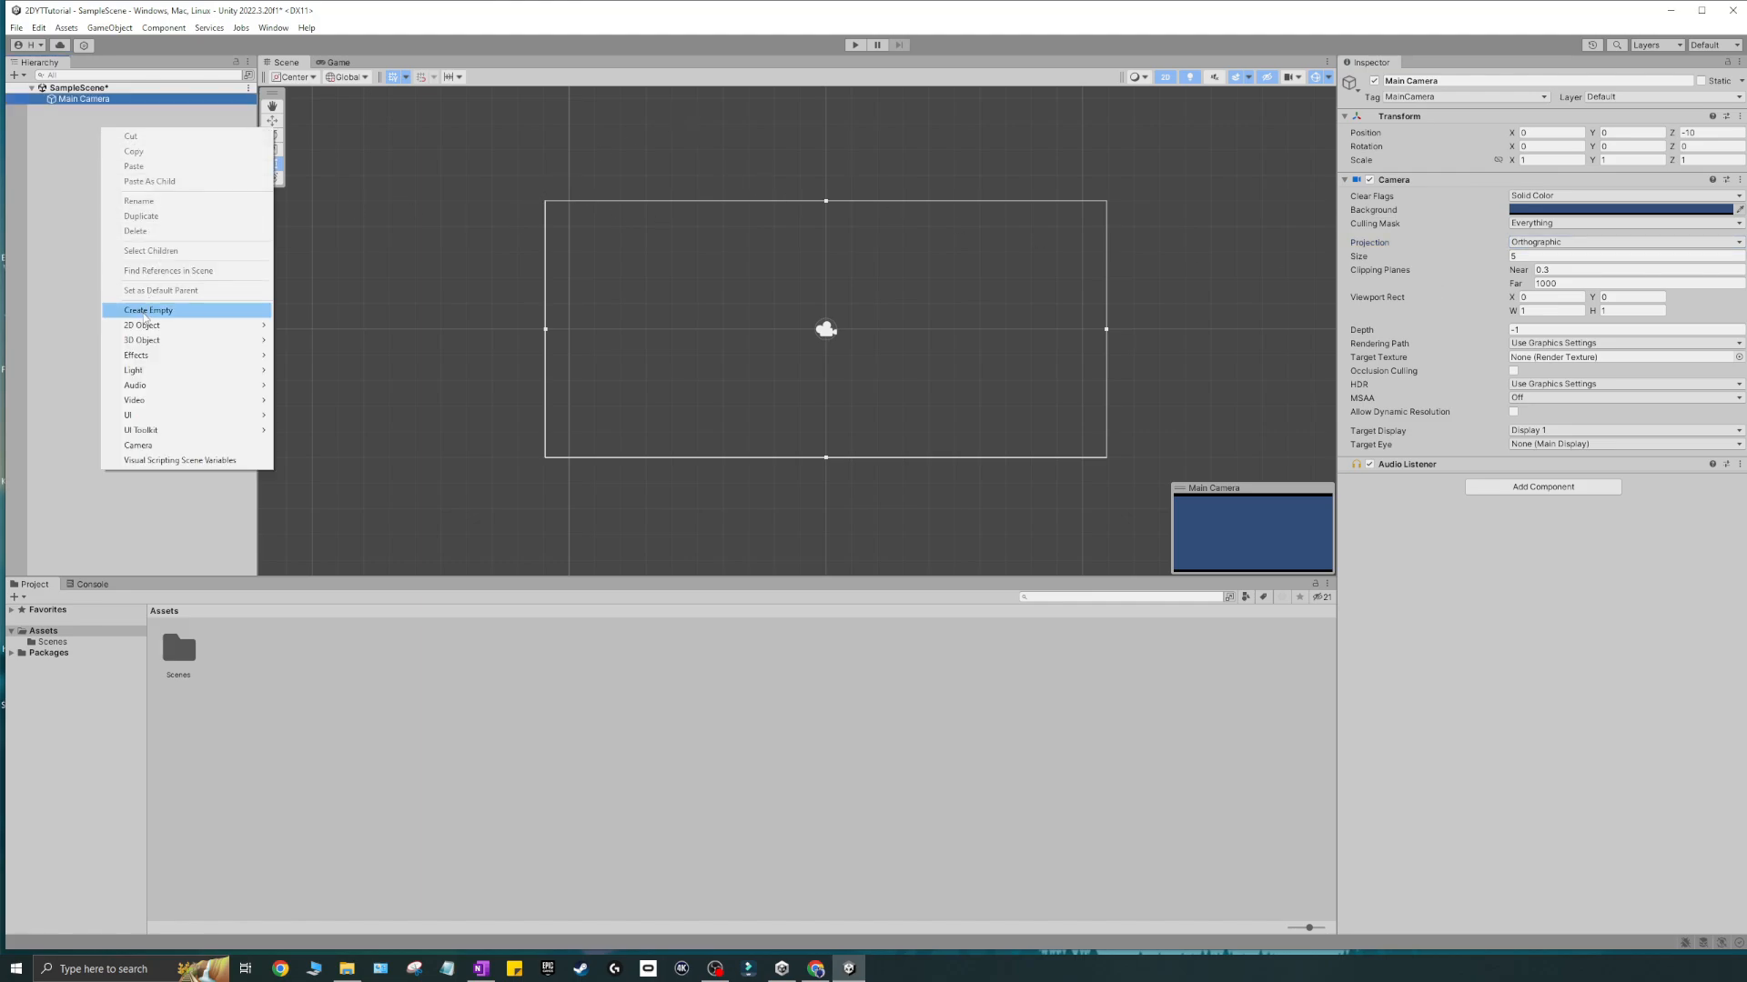
mouse_move(143, 326)
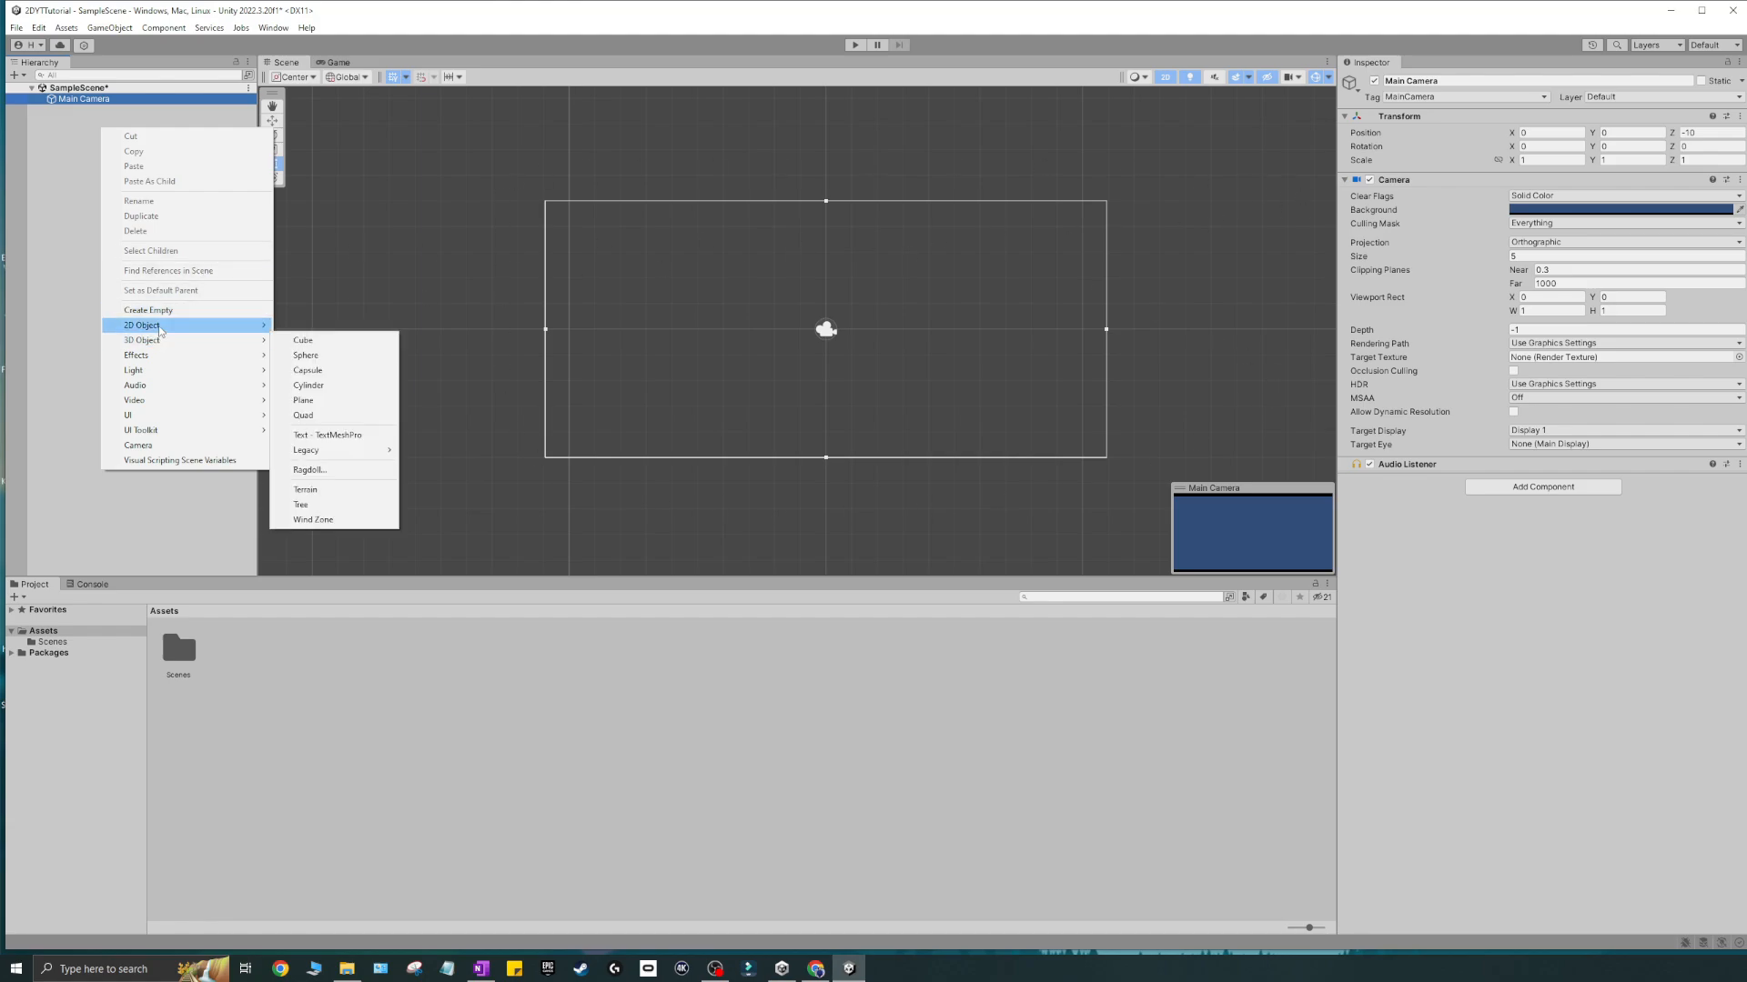
click(320, 355)
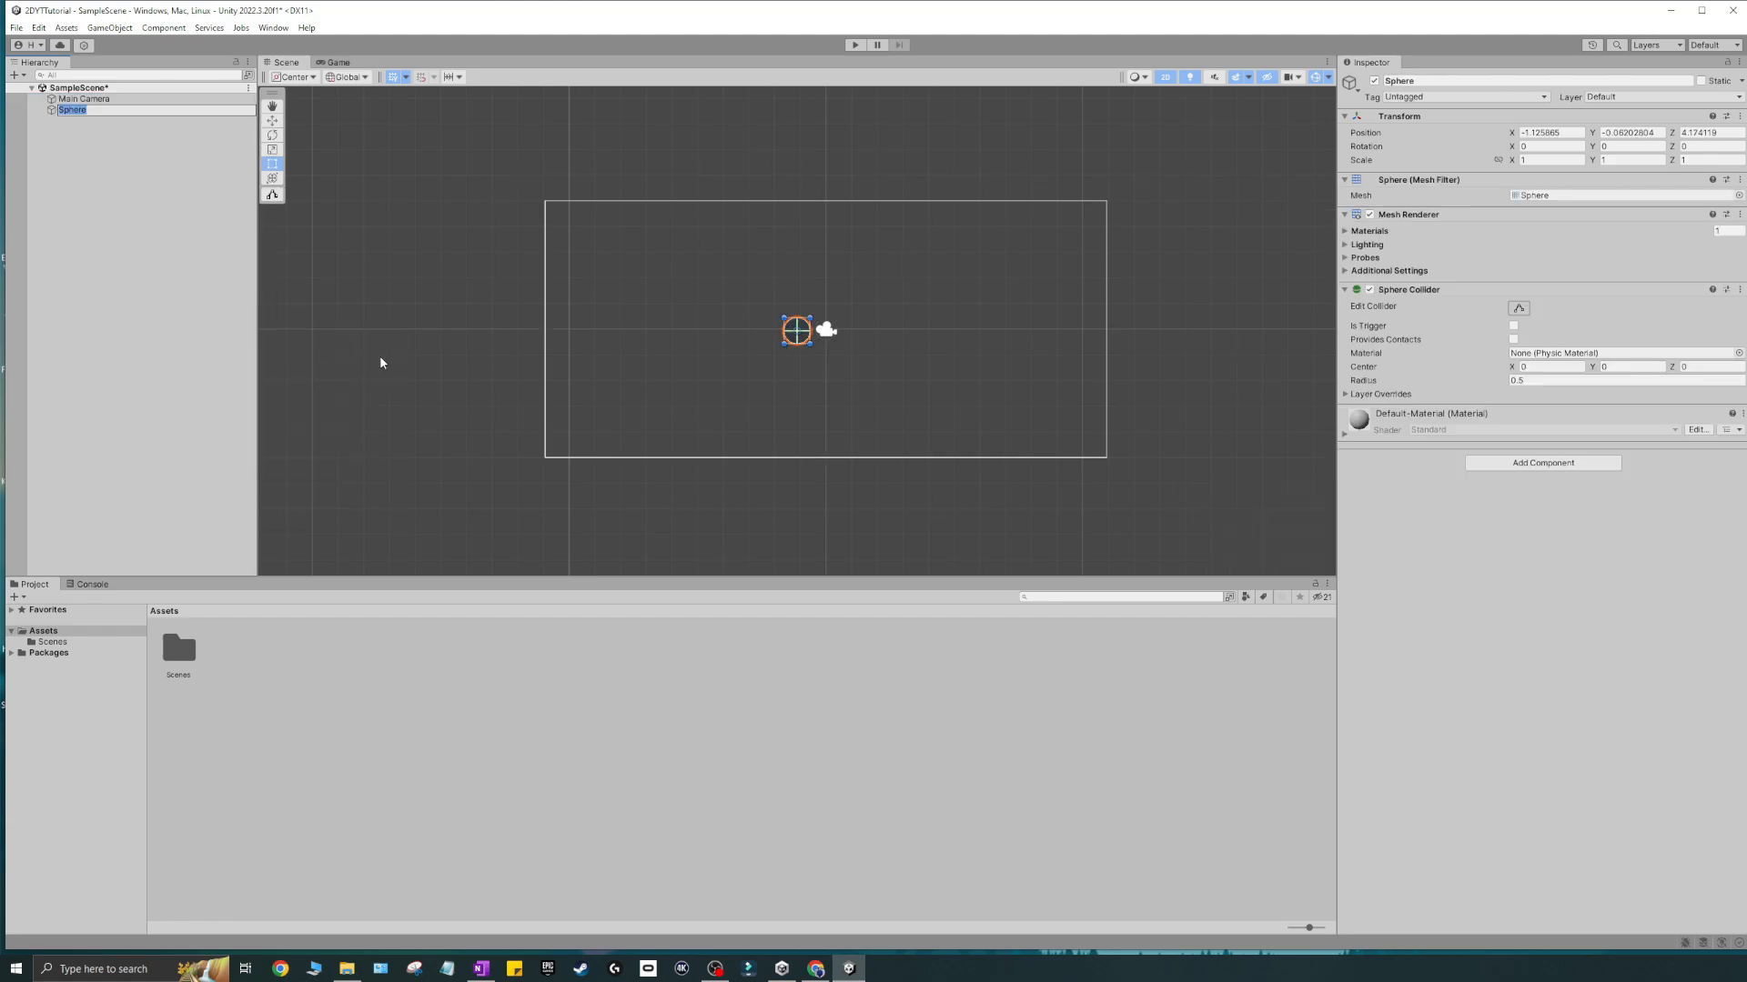
right_click(74, 111)
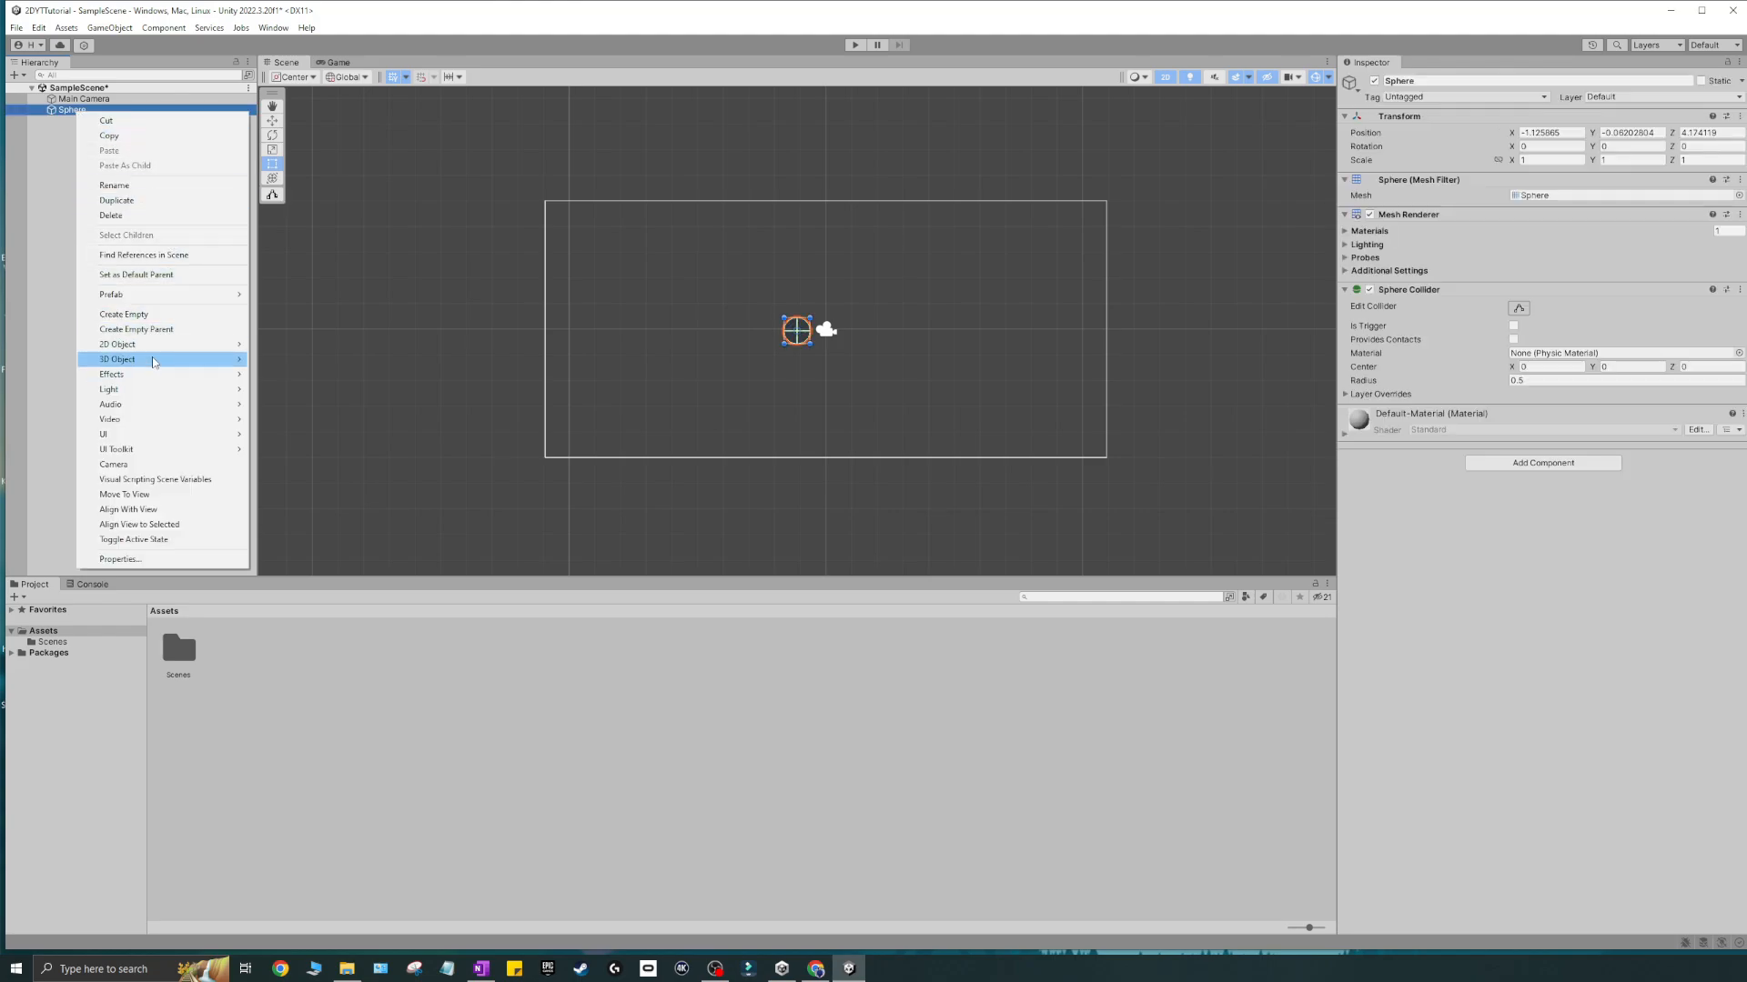
mouse_move(163, 359)
click(301, 362)
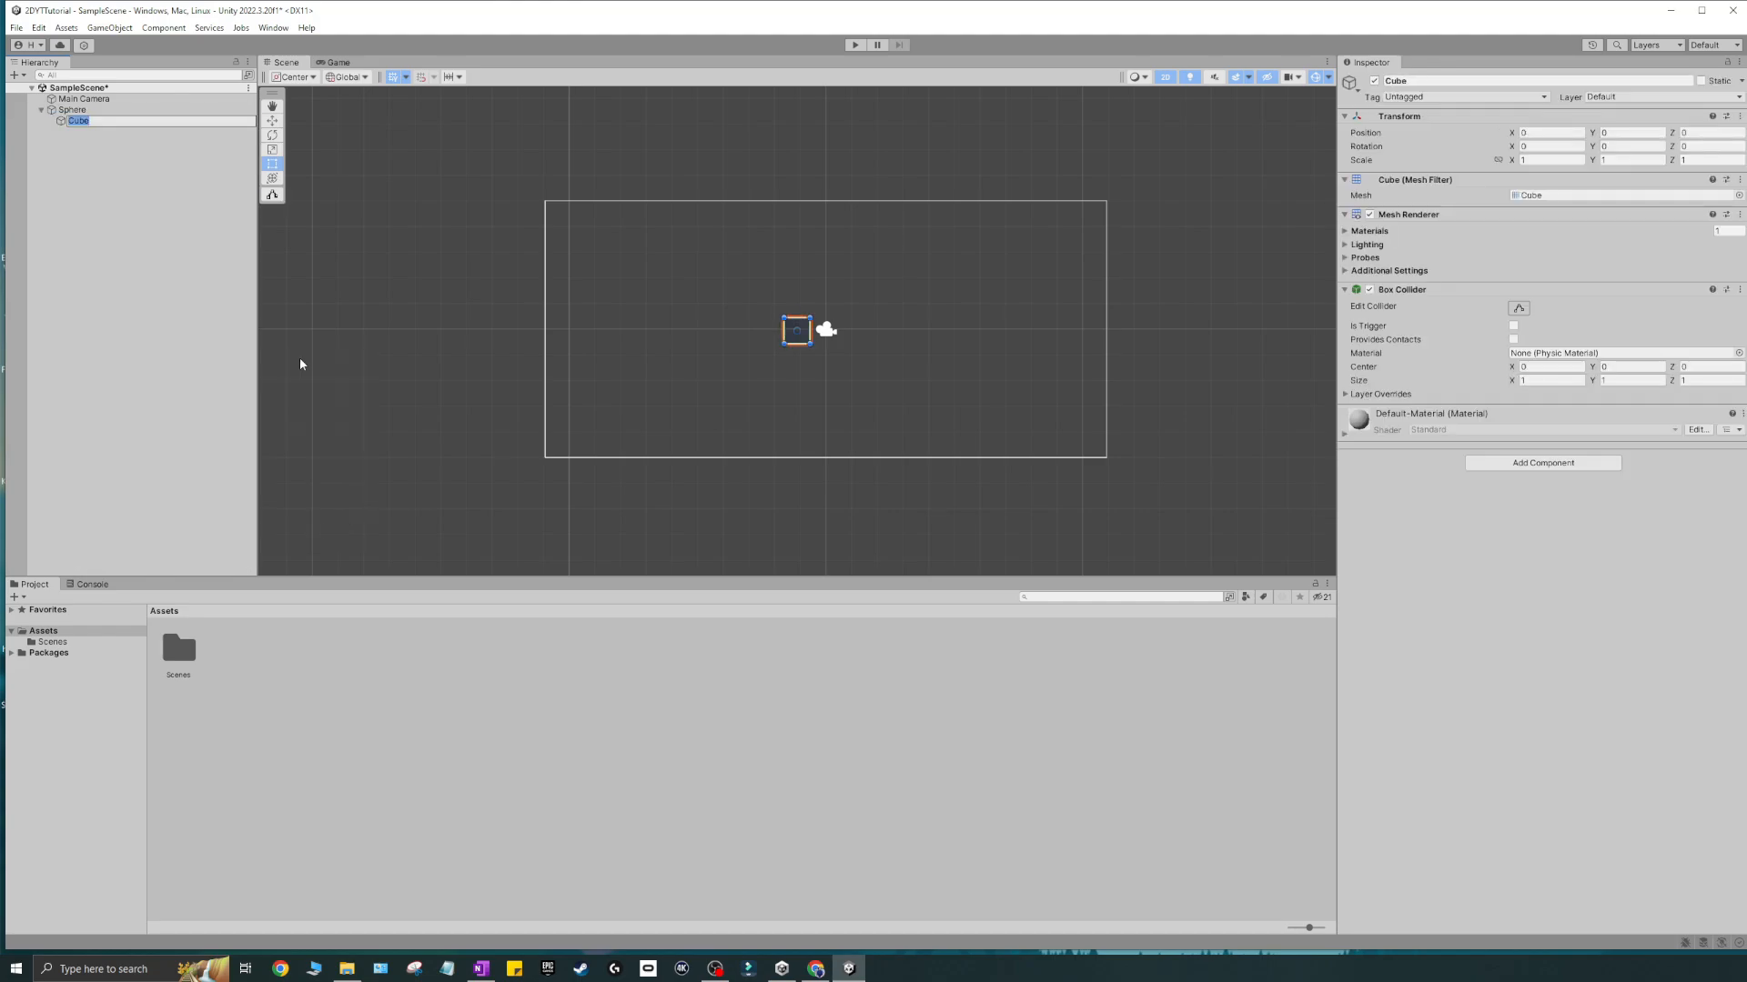
- Move the Cube diagonally below the Sphere, to about X 1.3 and Y -0.95
click(272, 120)
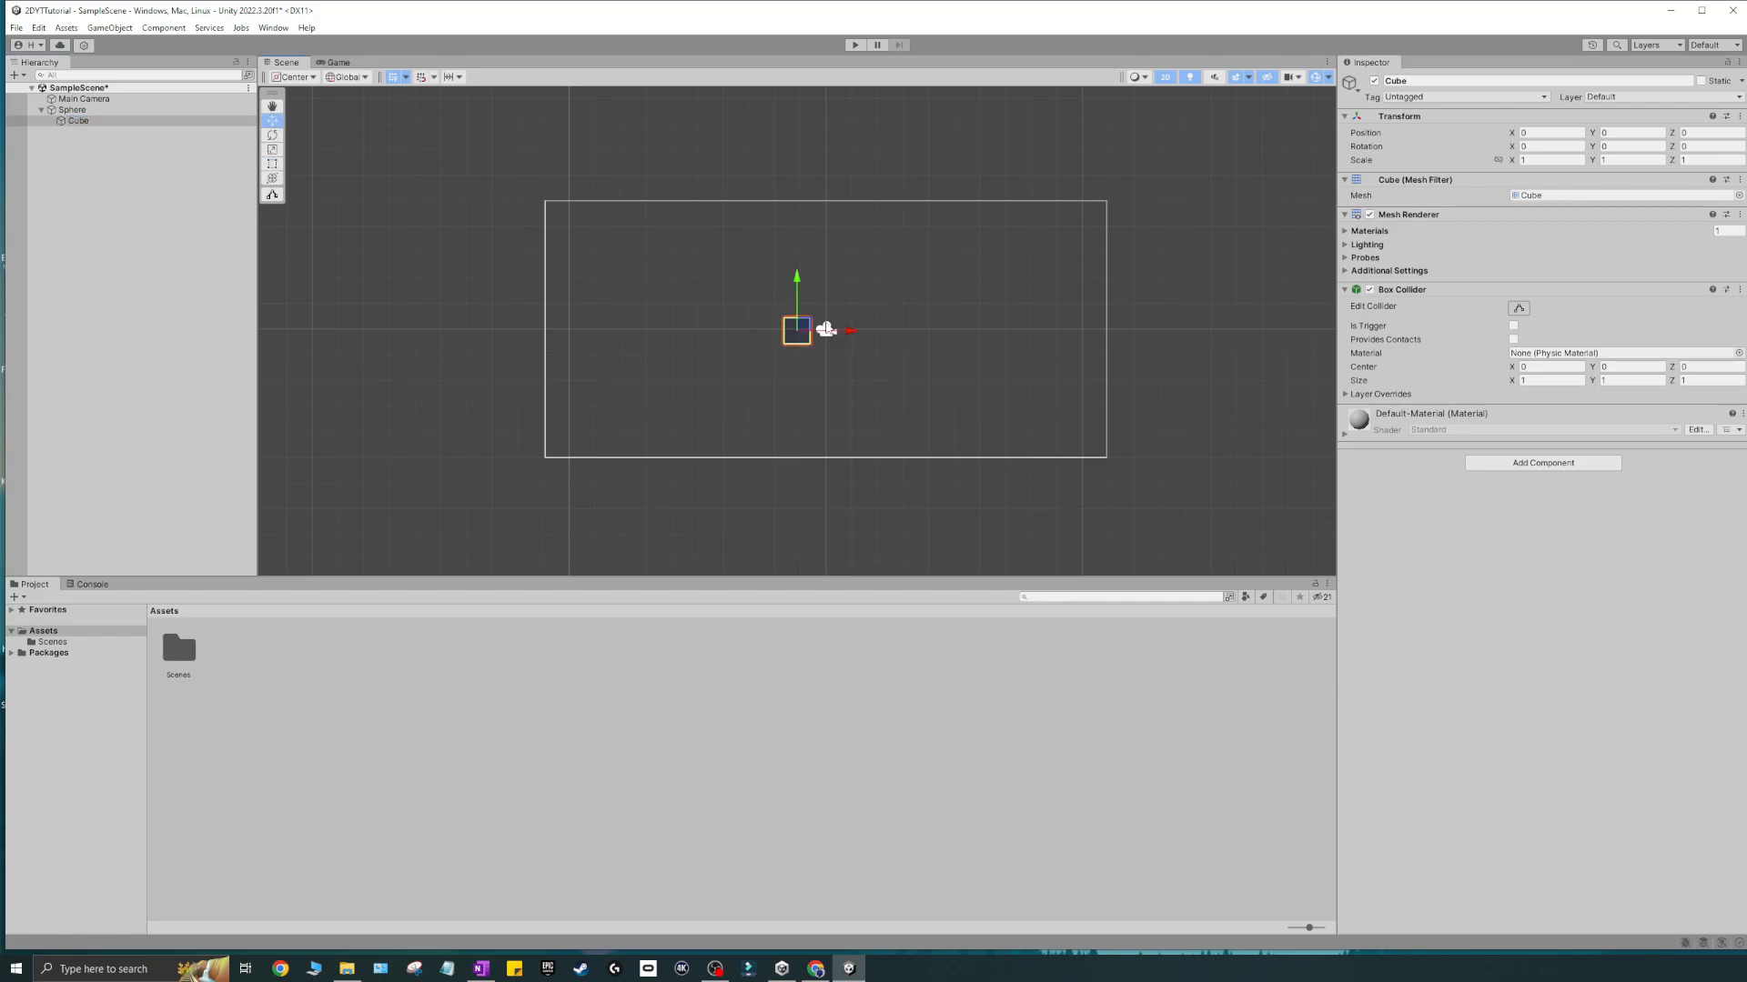
drag(855, 332, 888, 333)
drag(826, 278, 838, 375)
click(840, 344)
click(806, 336)
click(837, 365)
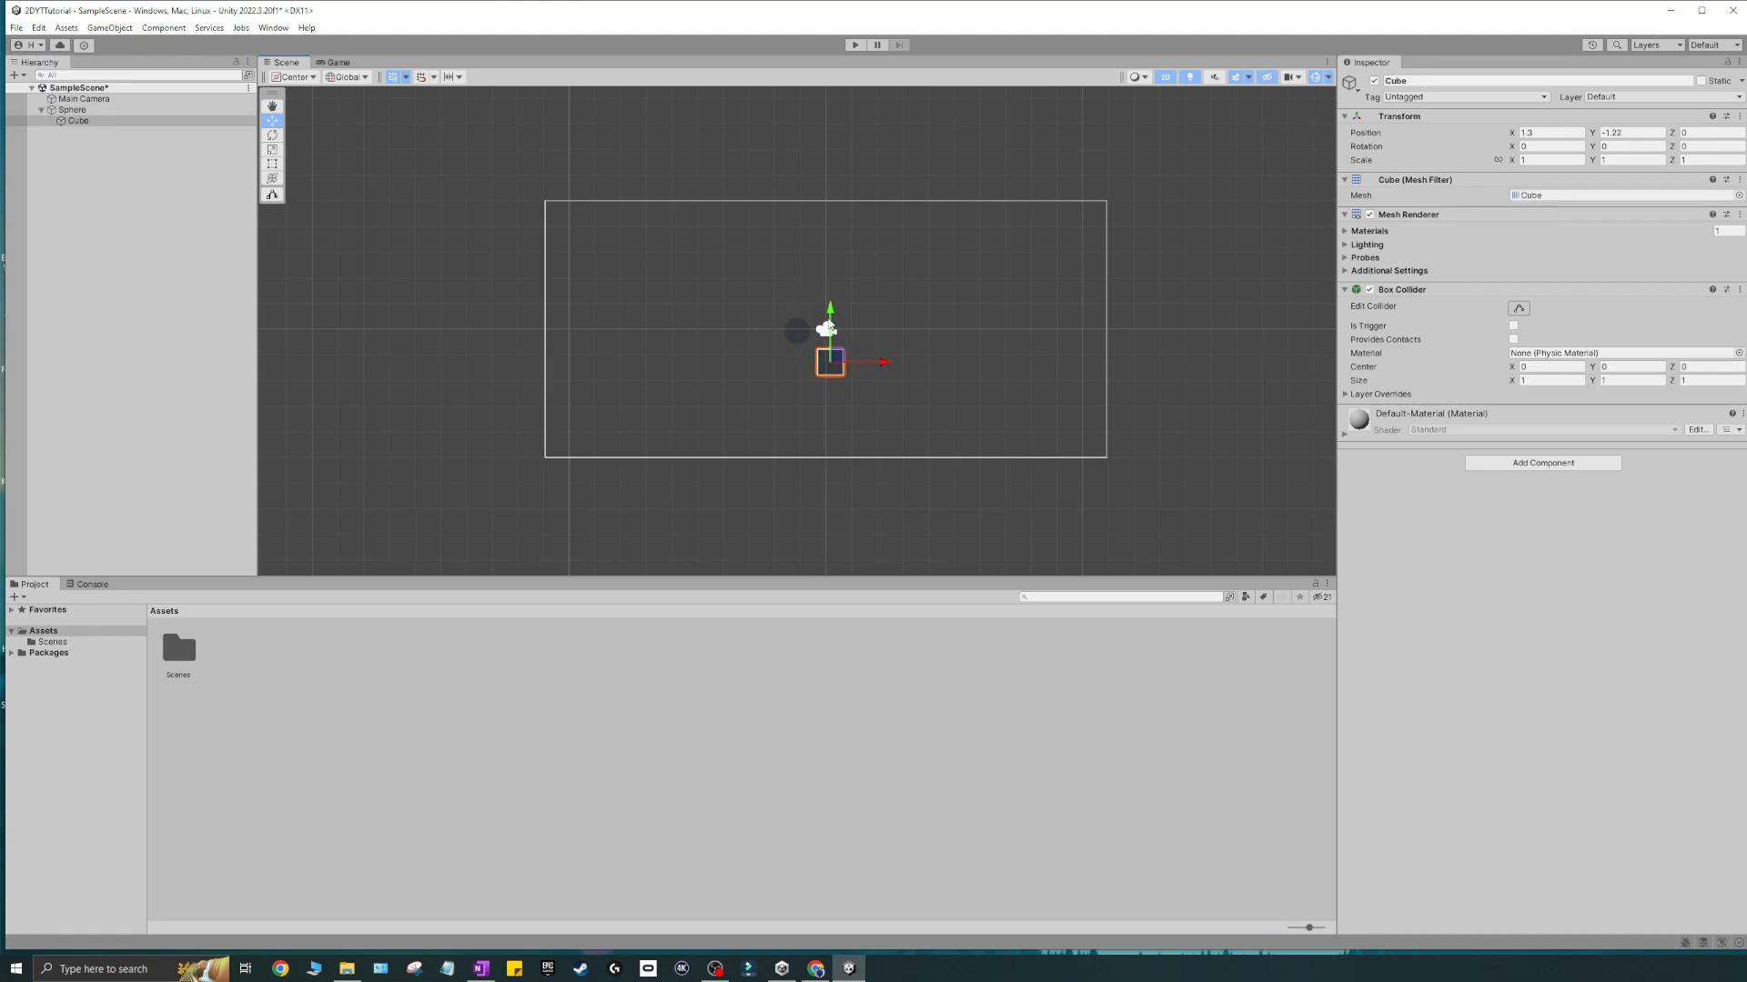
drag(831, 312, 831, 304)
- Move the Sphere together with its child Cube to about X -3.86 and Y -0.3, checking both objects' transforms
click(797, 334)
click(831, 357)
click(799, 333)
drag(866, 343, 761, 319)
click(761, 363)
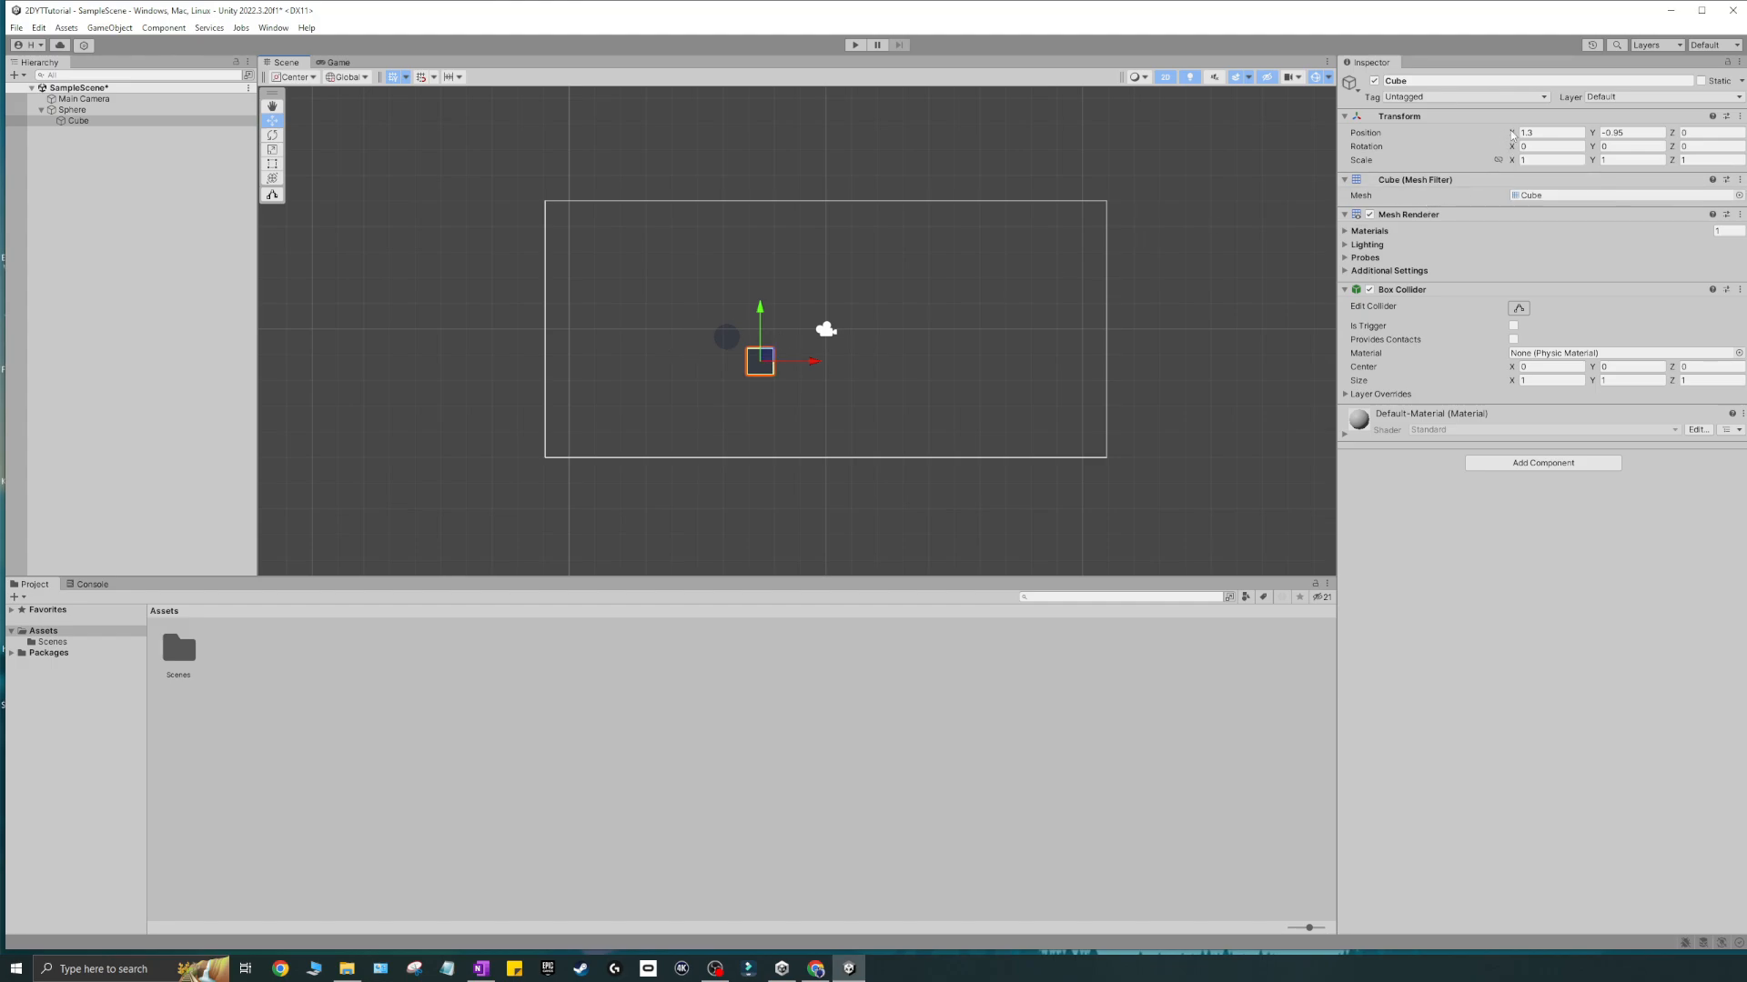
click(727, 338)
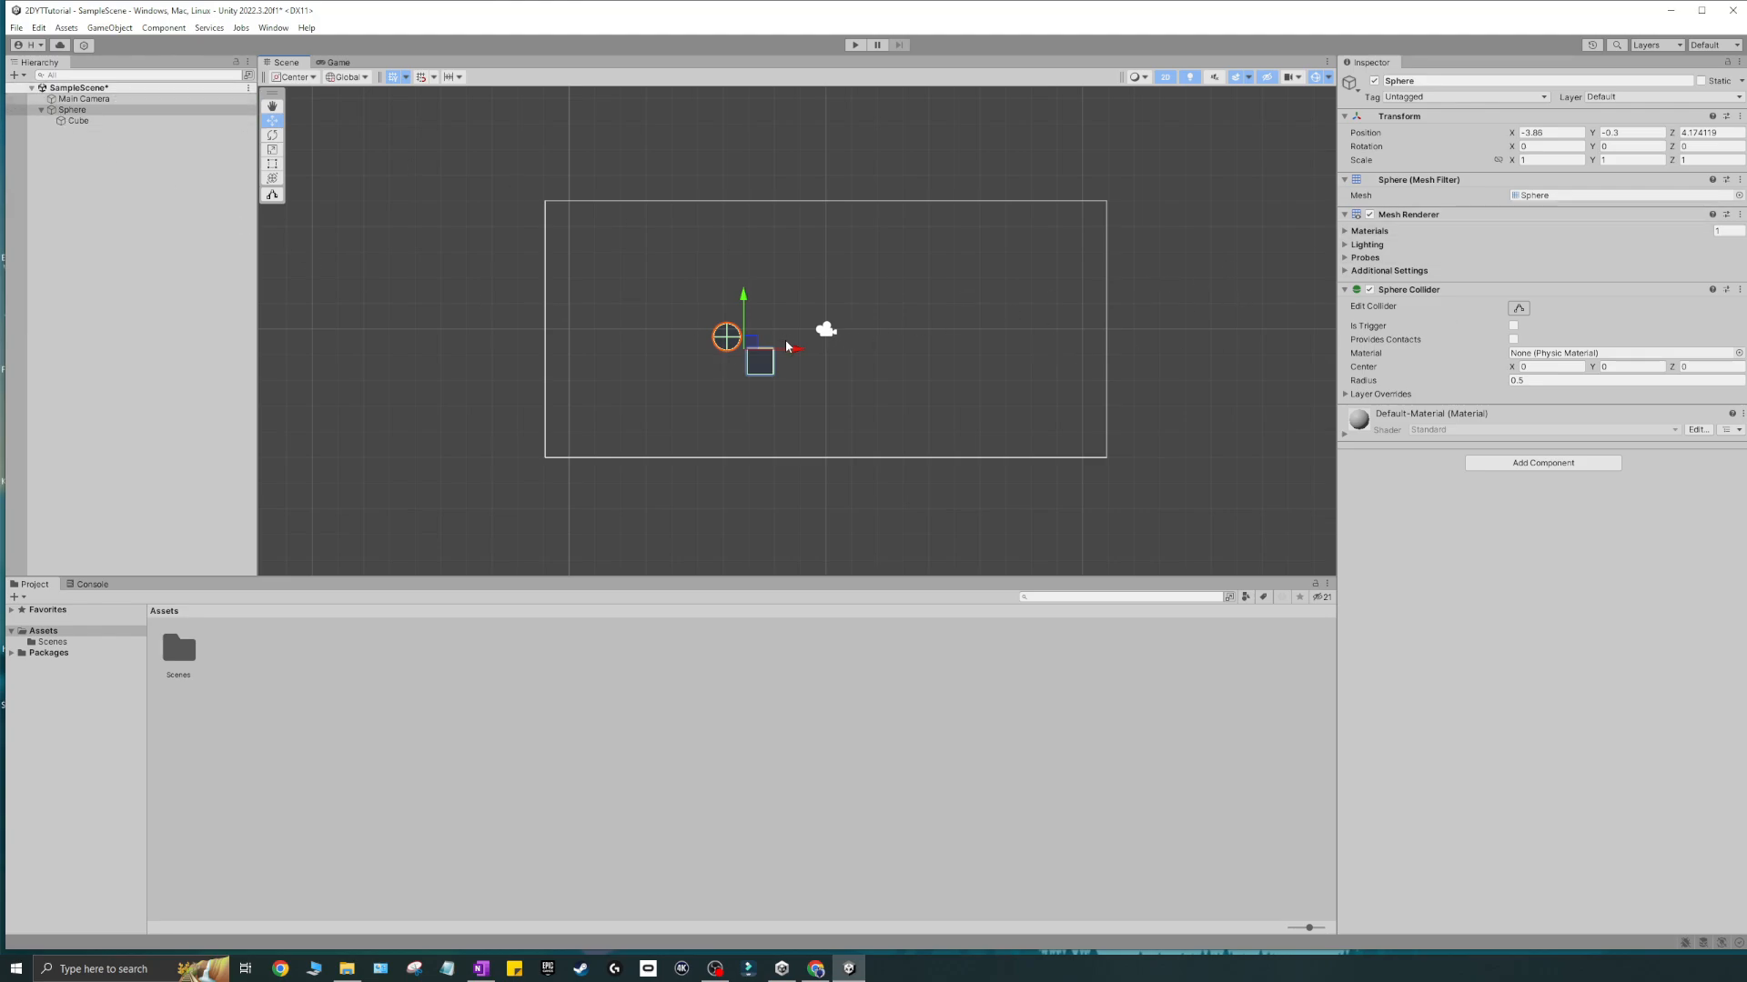
- Move the Sphere along X to about -2.24 and compare its position with the child Cube's local position
click(762, 361)
click(729, 345)
drag(801, 350, 841, 353)
click(797, 373)
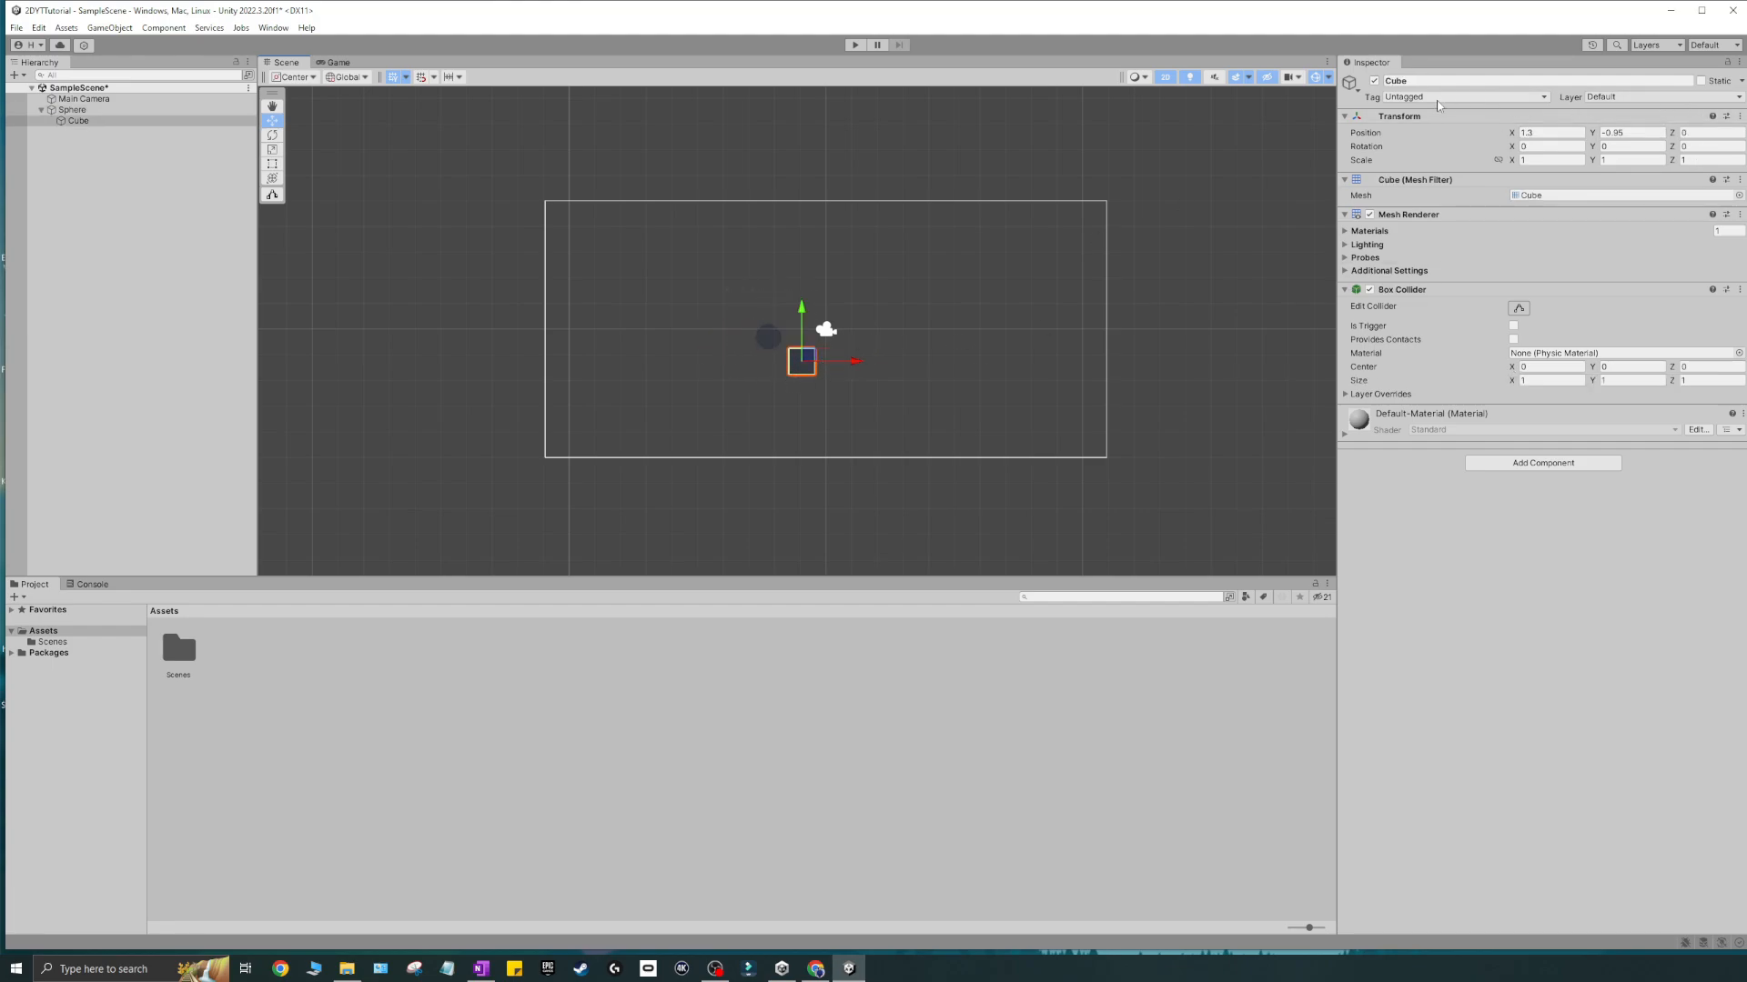
click(769, 339)
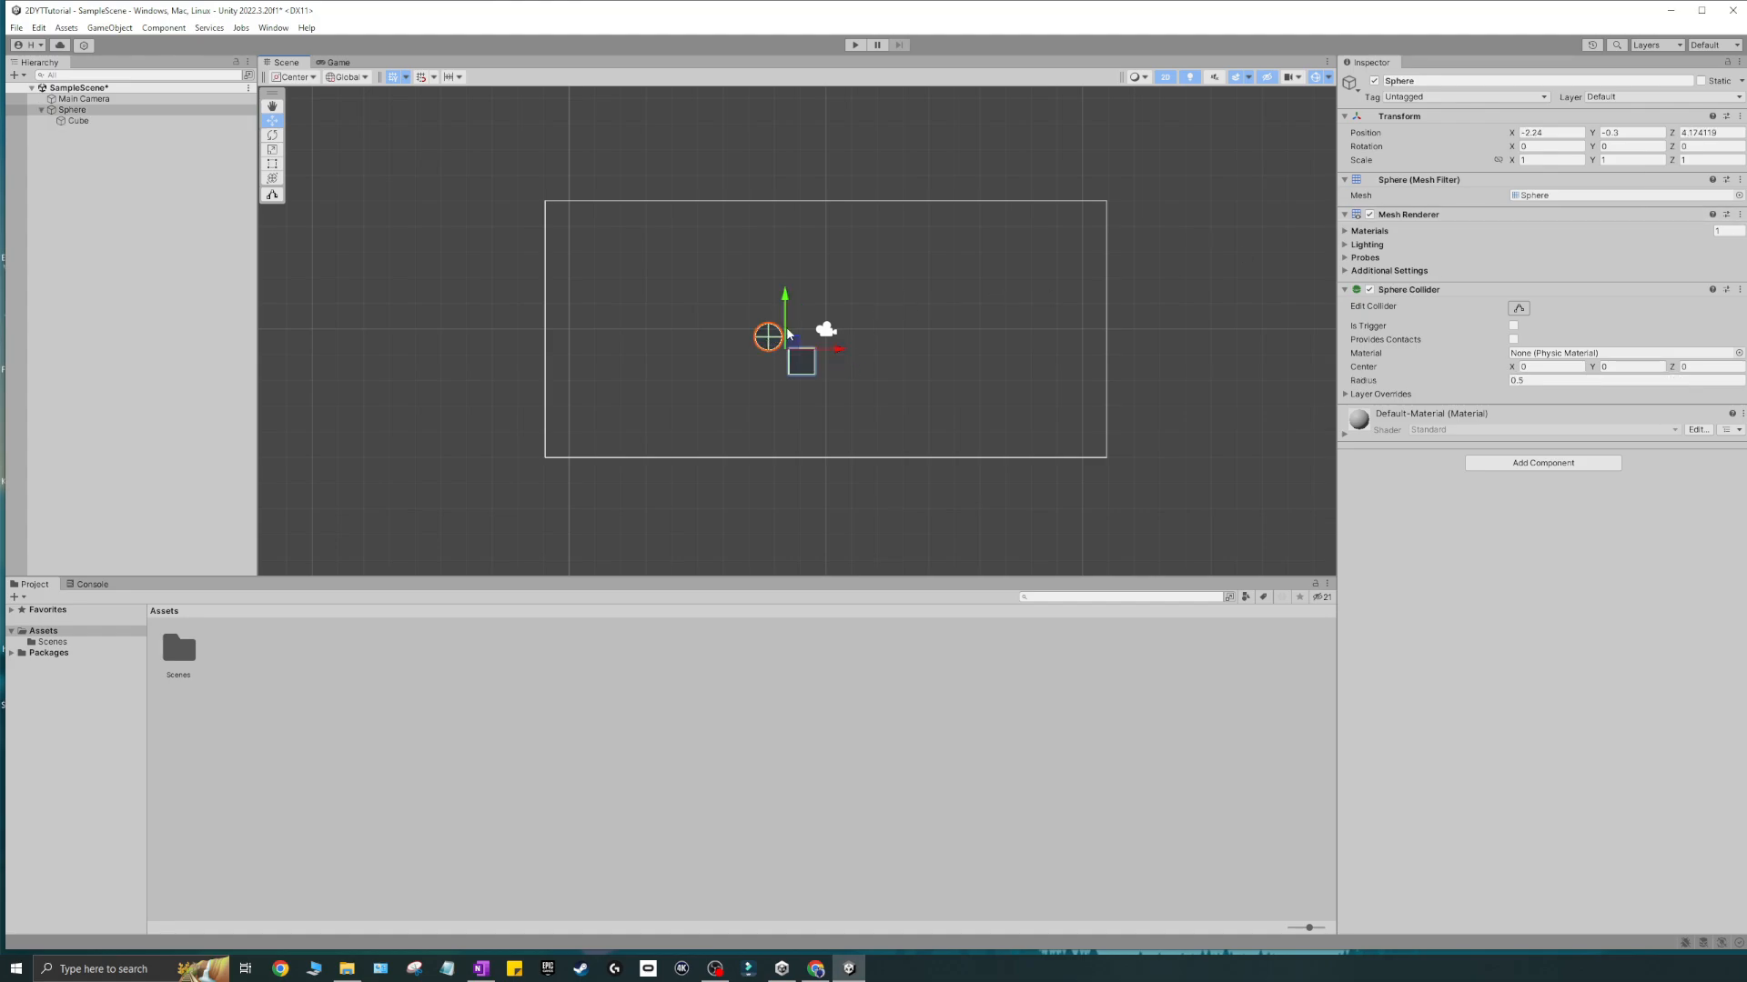
click(785, 313)
- Rotate the Cube to about -28.2 on X and -15.38 on Y, and deselect it
click(798, 366)
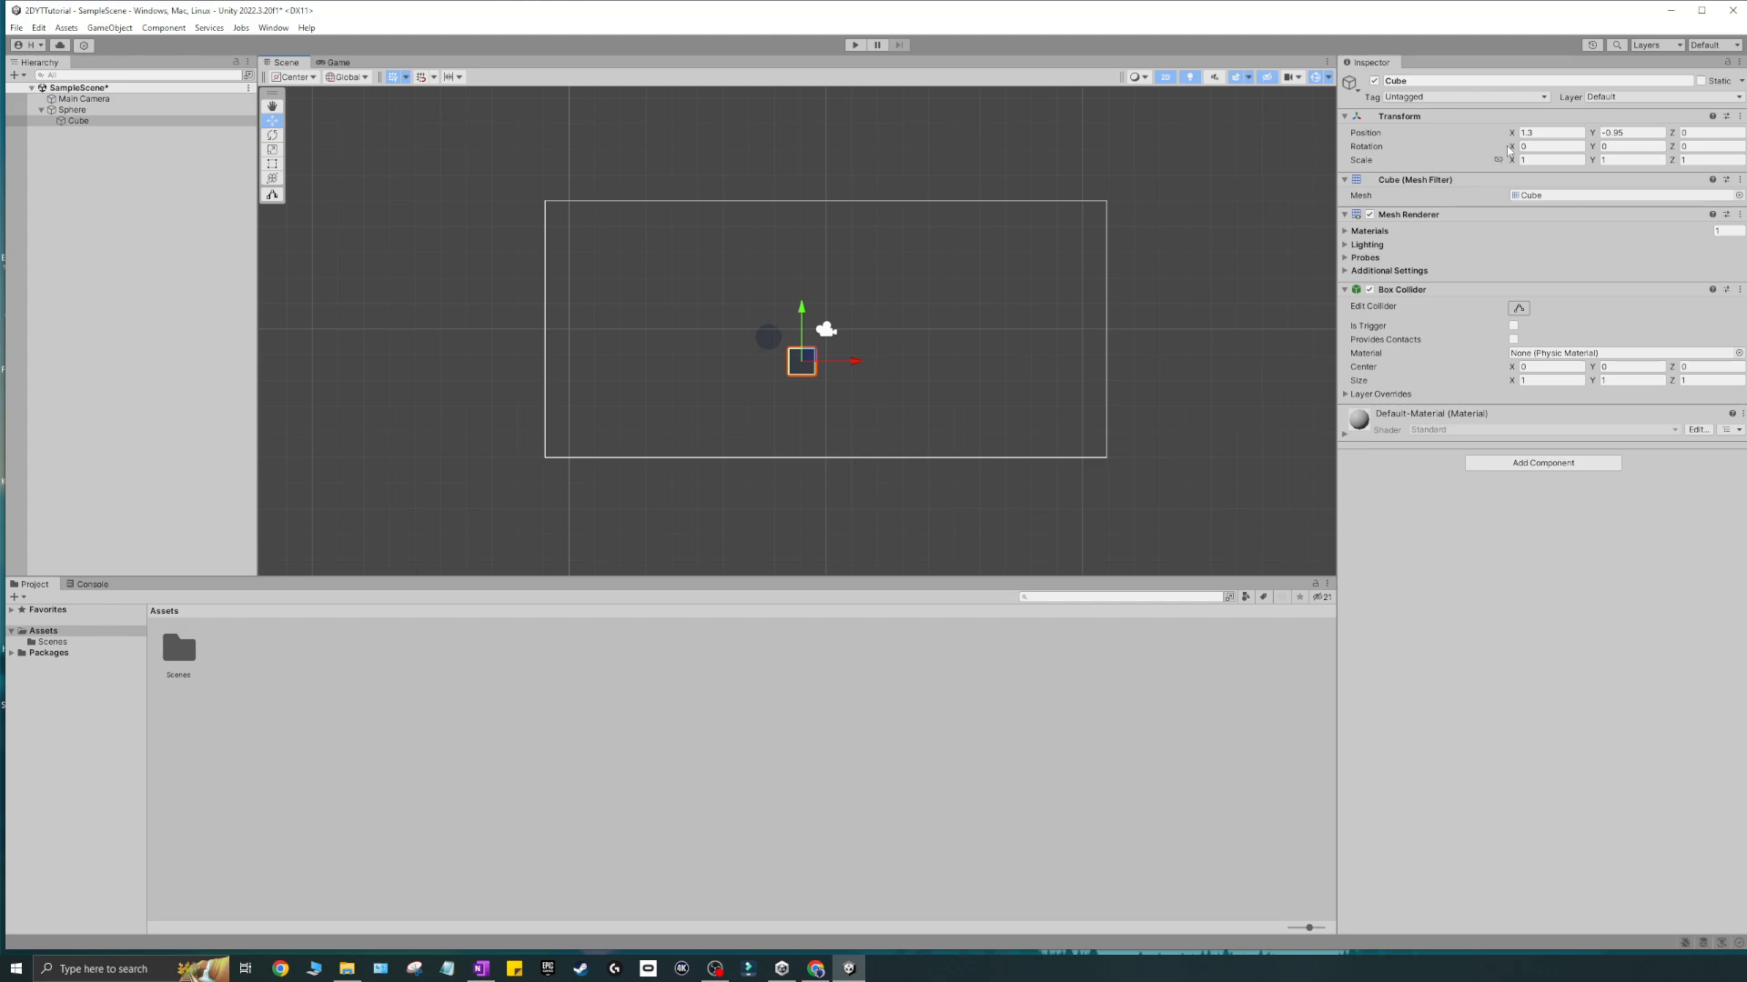
drag(1507, 148, 1230, 150)
drag(1593, 149, 1243, 143)
drag(1507, 150, 1146, 157)
click(1183, 113)
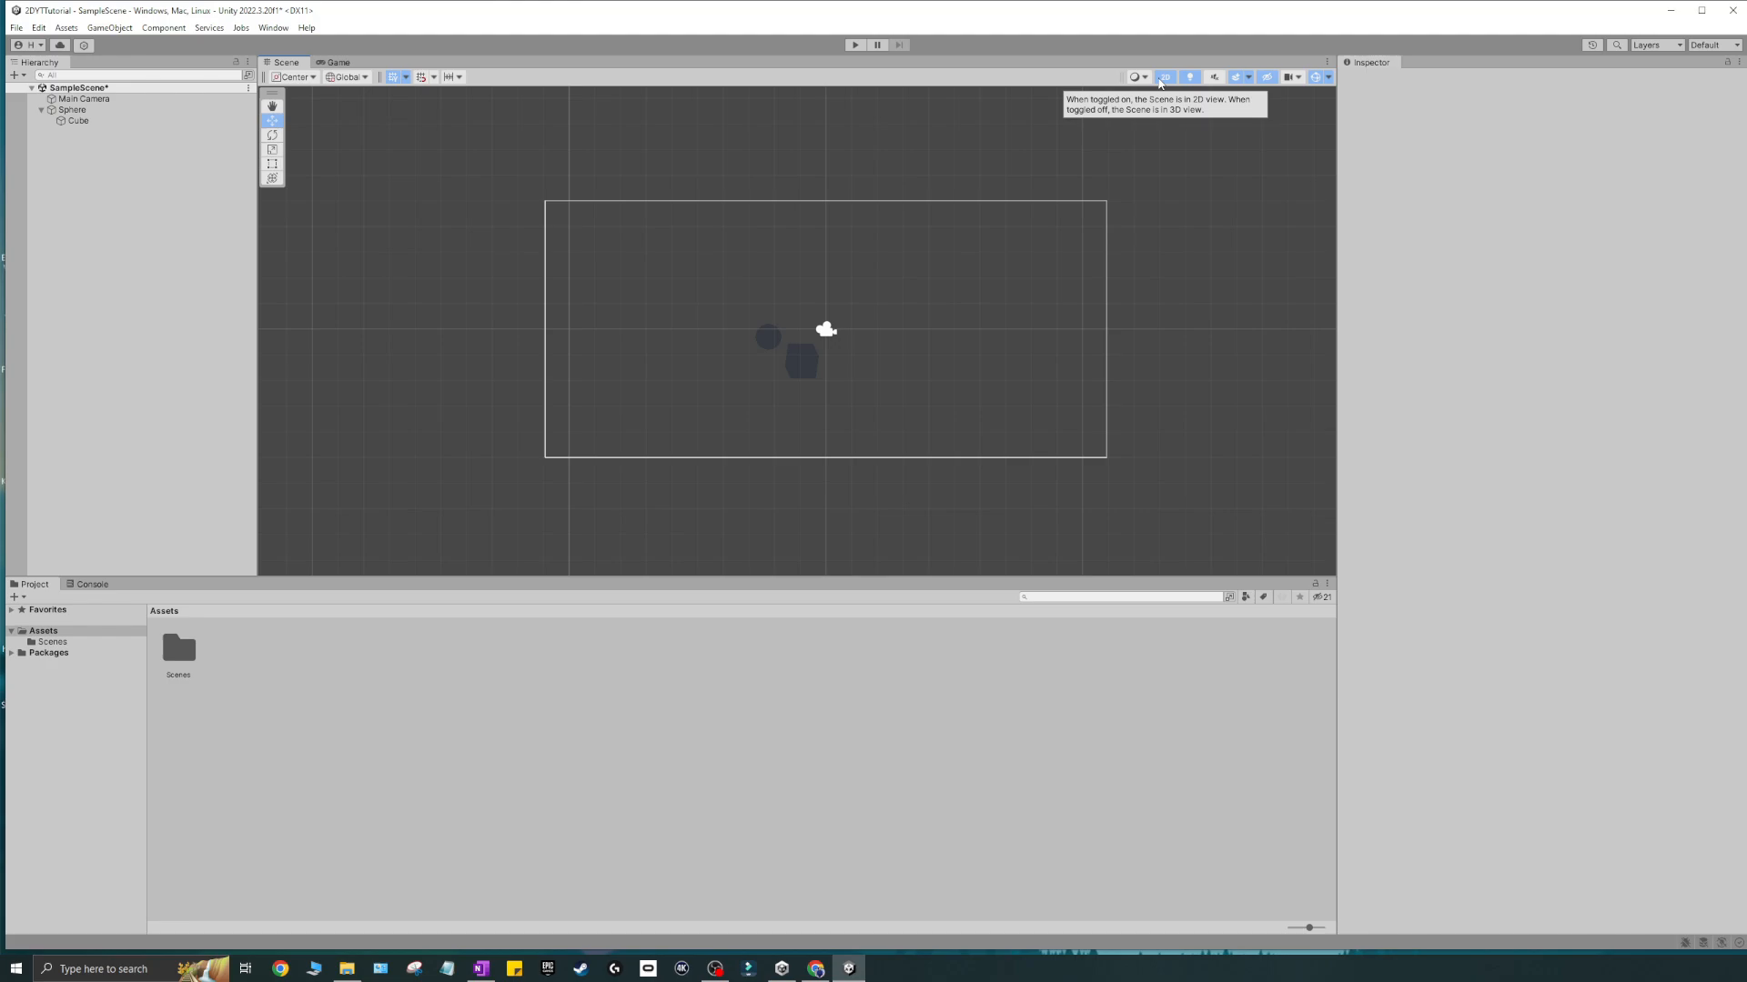
- Switch the Scene view from 2D to 3D to see the Sphere, Cube and camera in perspective
click(1166, 78)
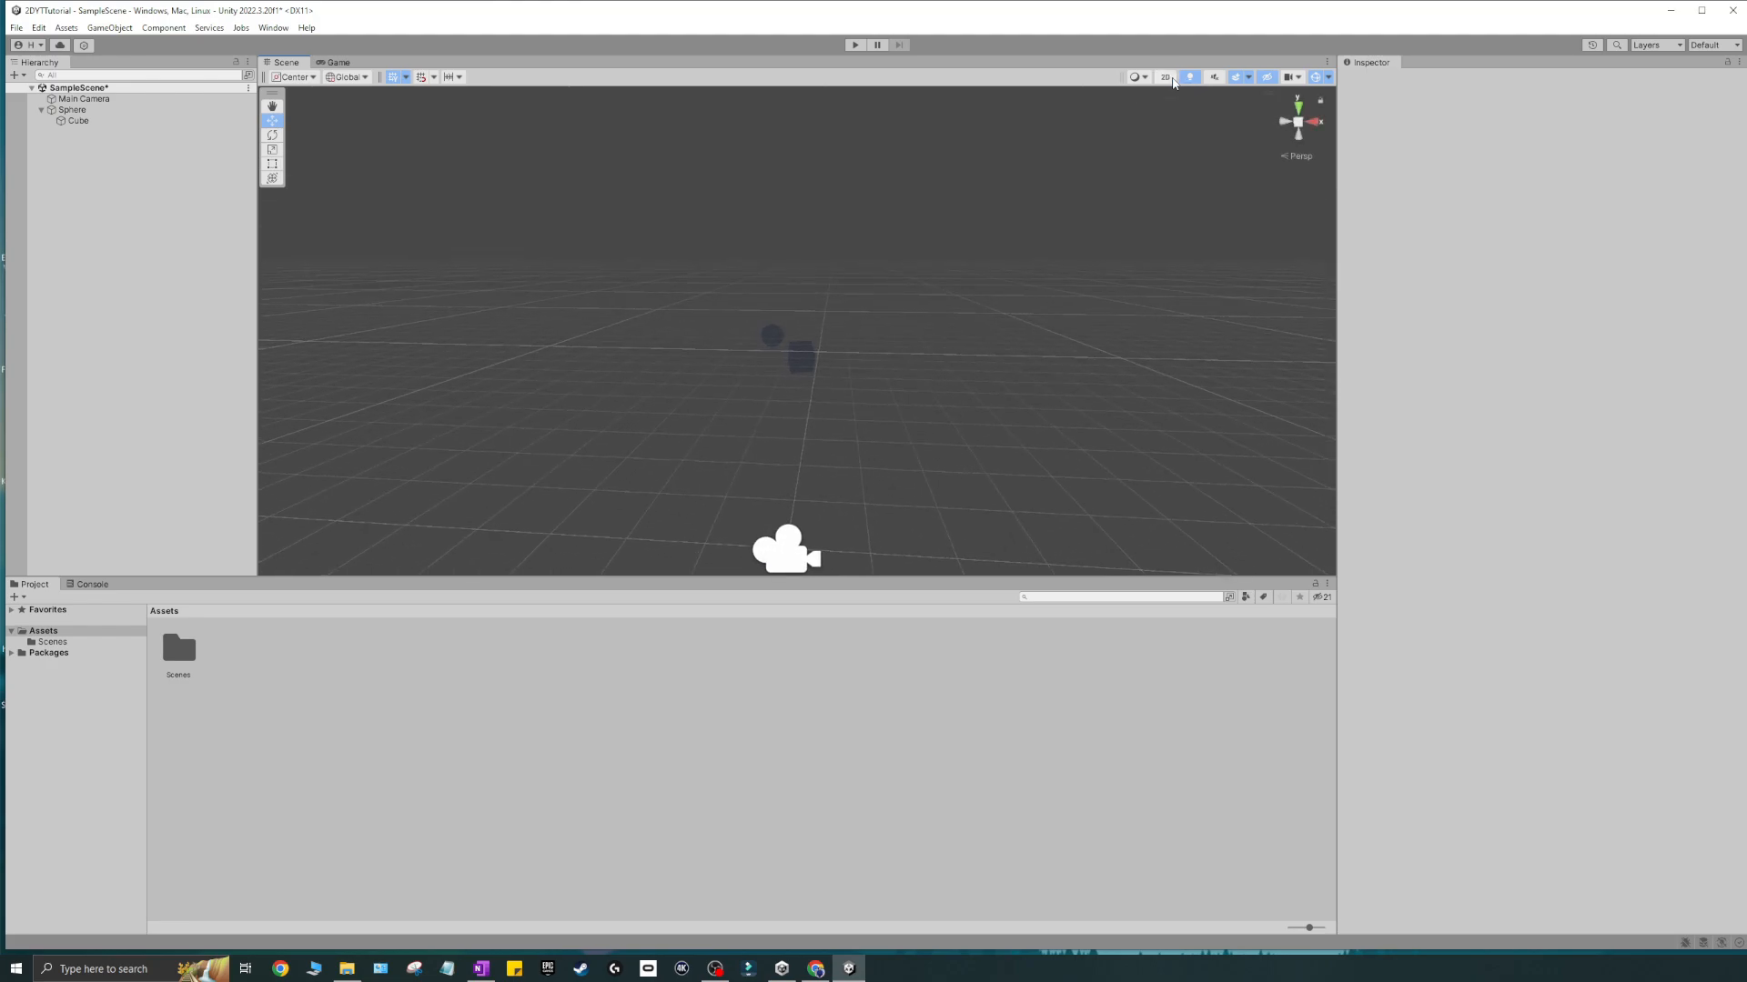
click(1170, 78)
click(1170, 79)
alt+drag(992, 209, 867, 312)
- Compare how the Sphere and Cube look in the Game view and in the 3D Scene view
click(351, 62)
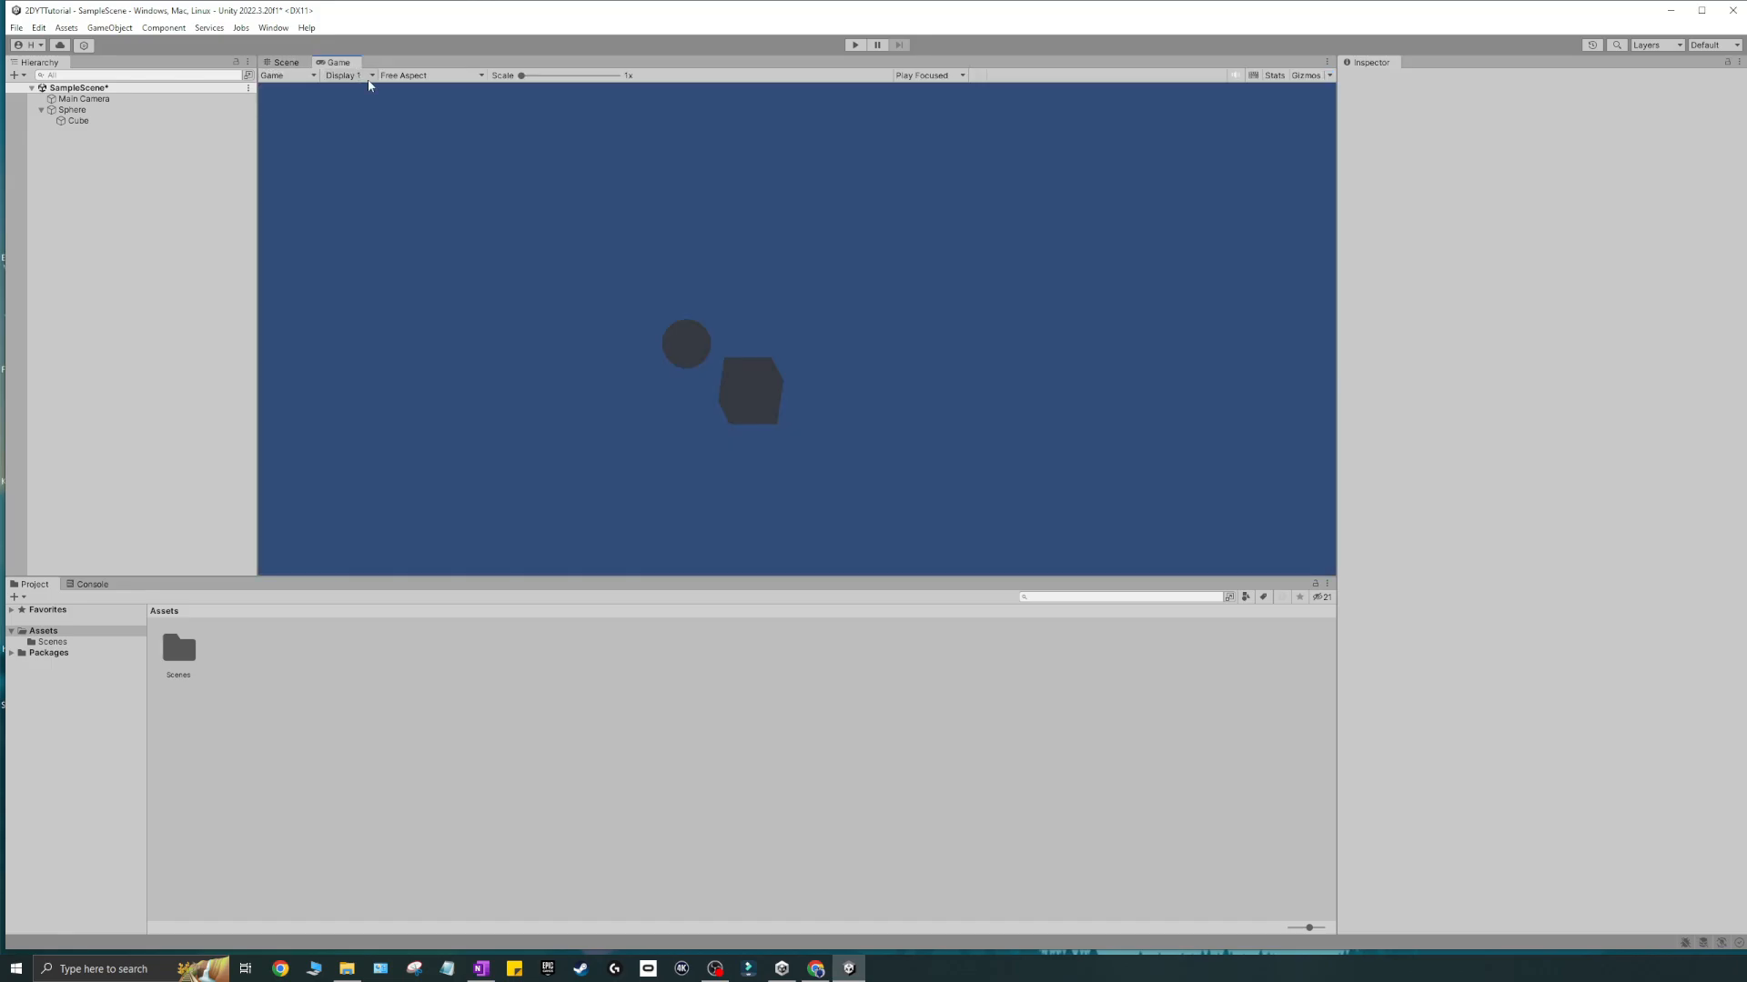
click(289, 62)
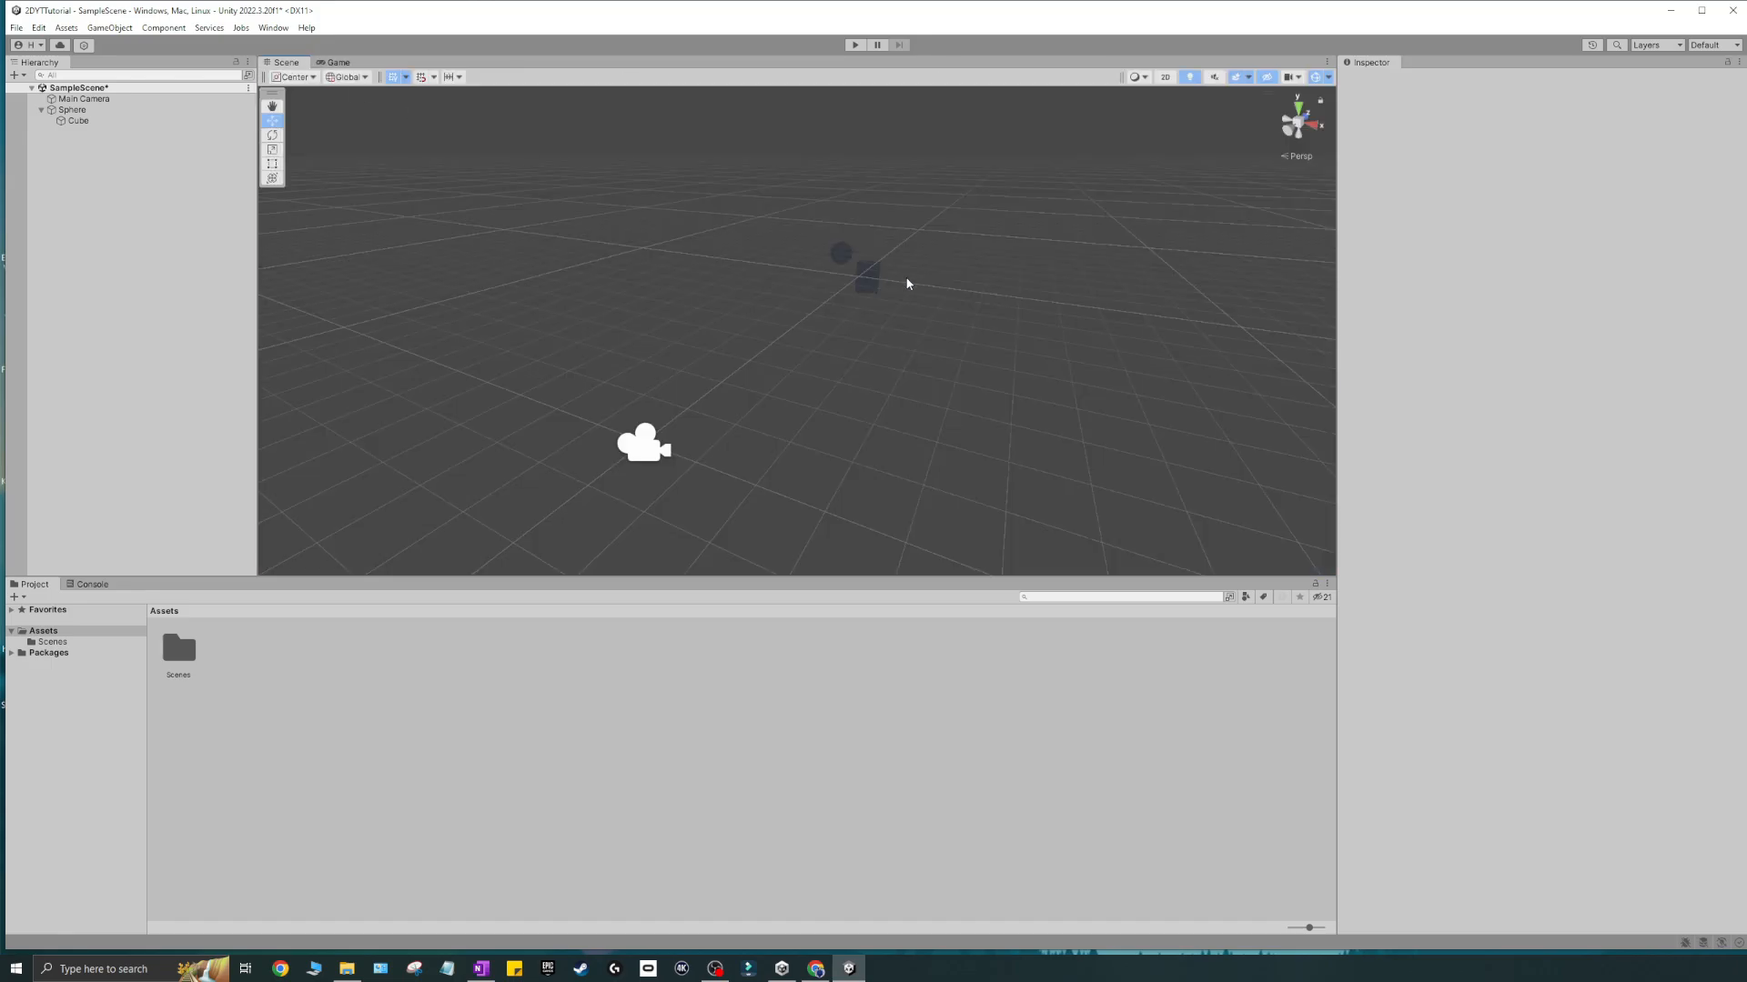
alt+drag(908, 281, 811, 247)
click(333, 62)
click(286, 62)
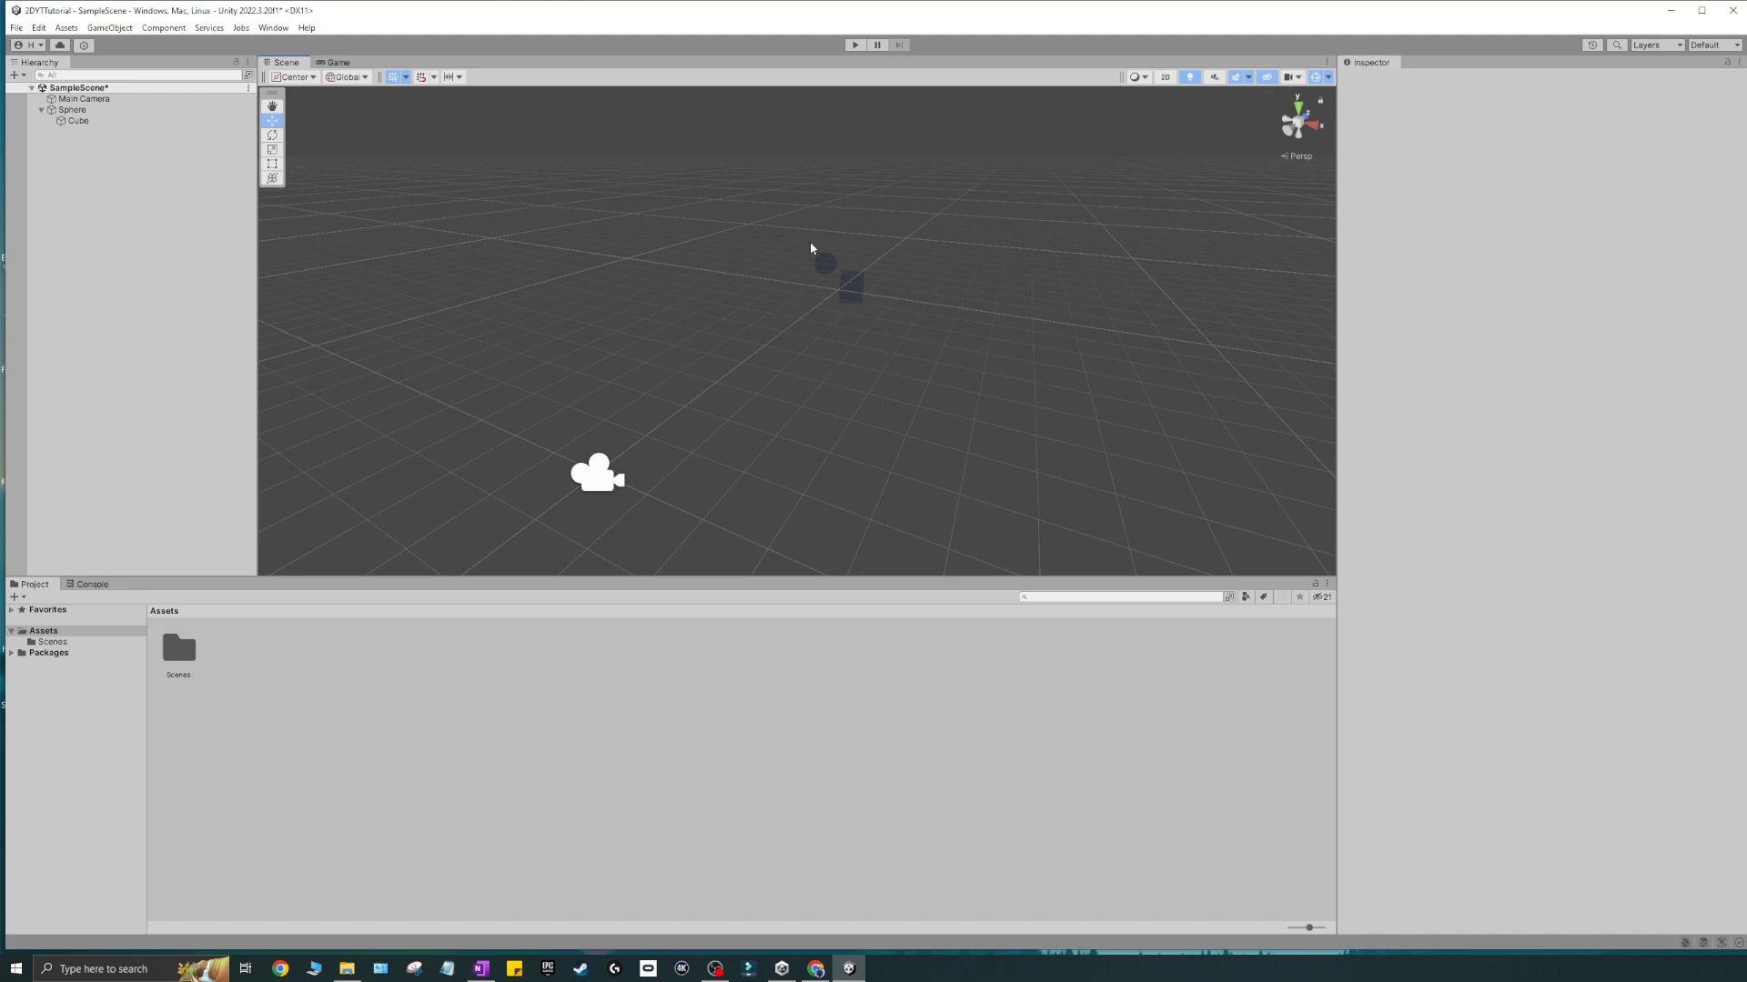
- Select Main Camera and examine the outline of its orthographic viewing volume in the Scene view
click(598, 471)
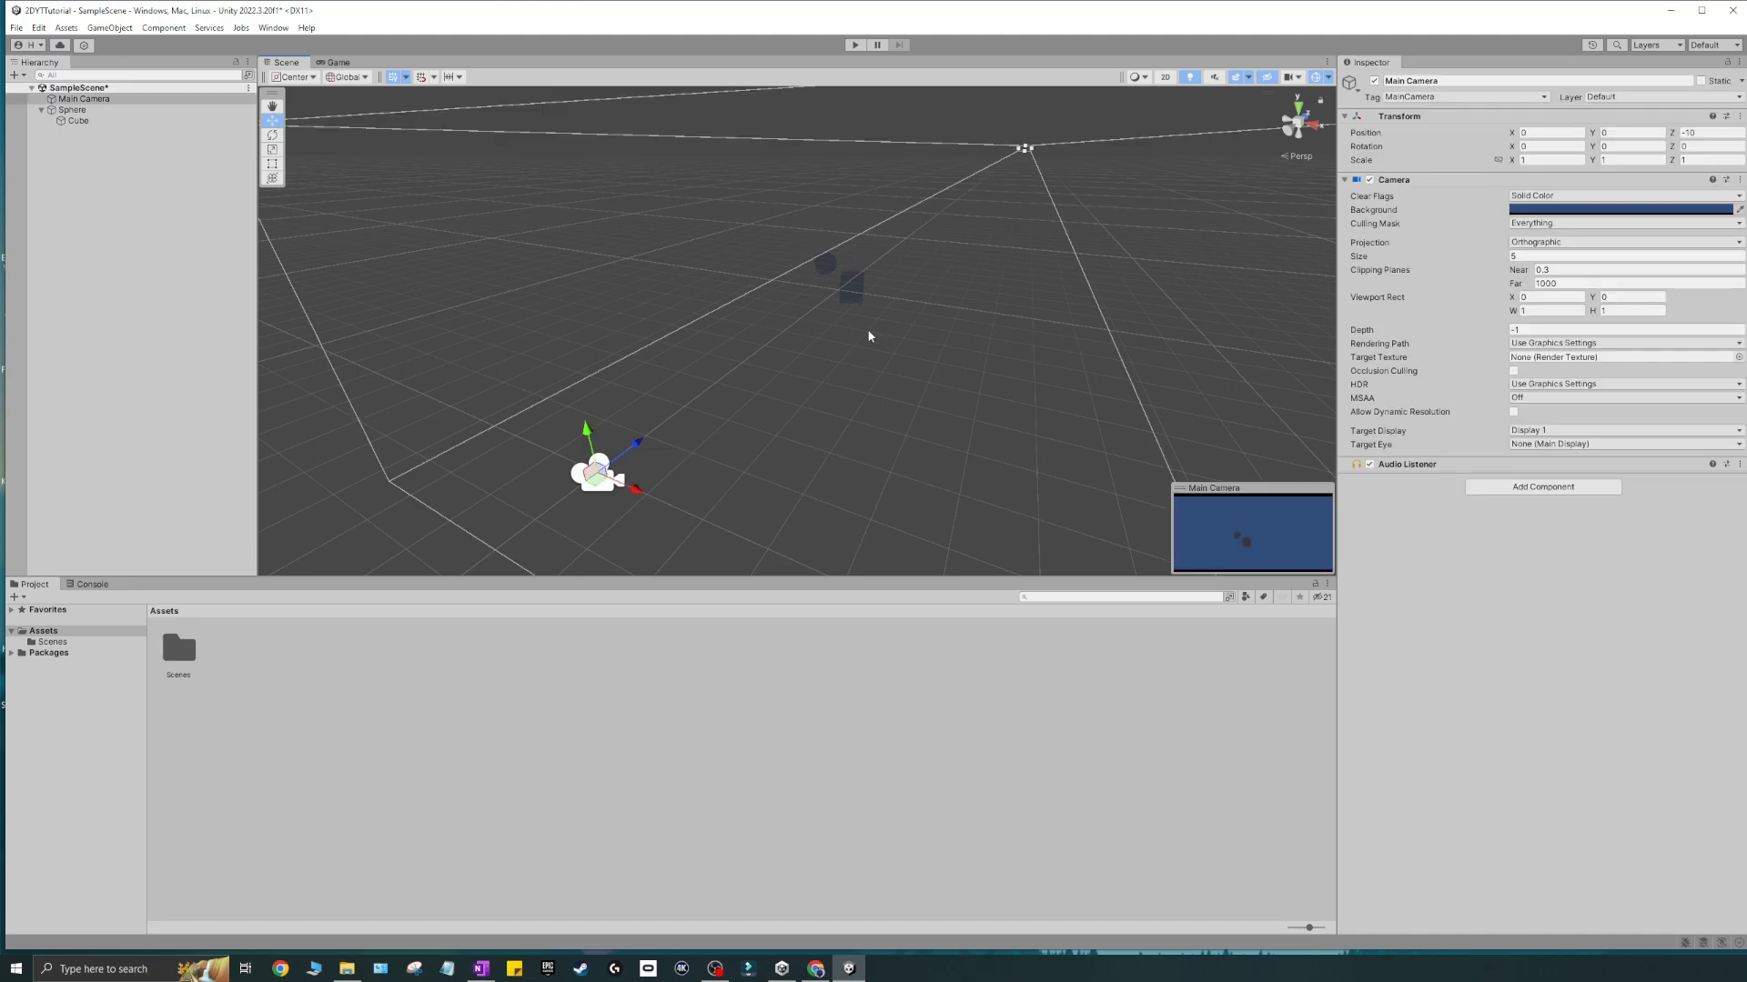
middle_drag(801, 391, 939, 312)
right_drag(940, 312, 896, 333)
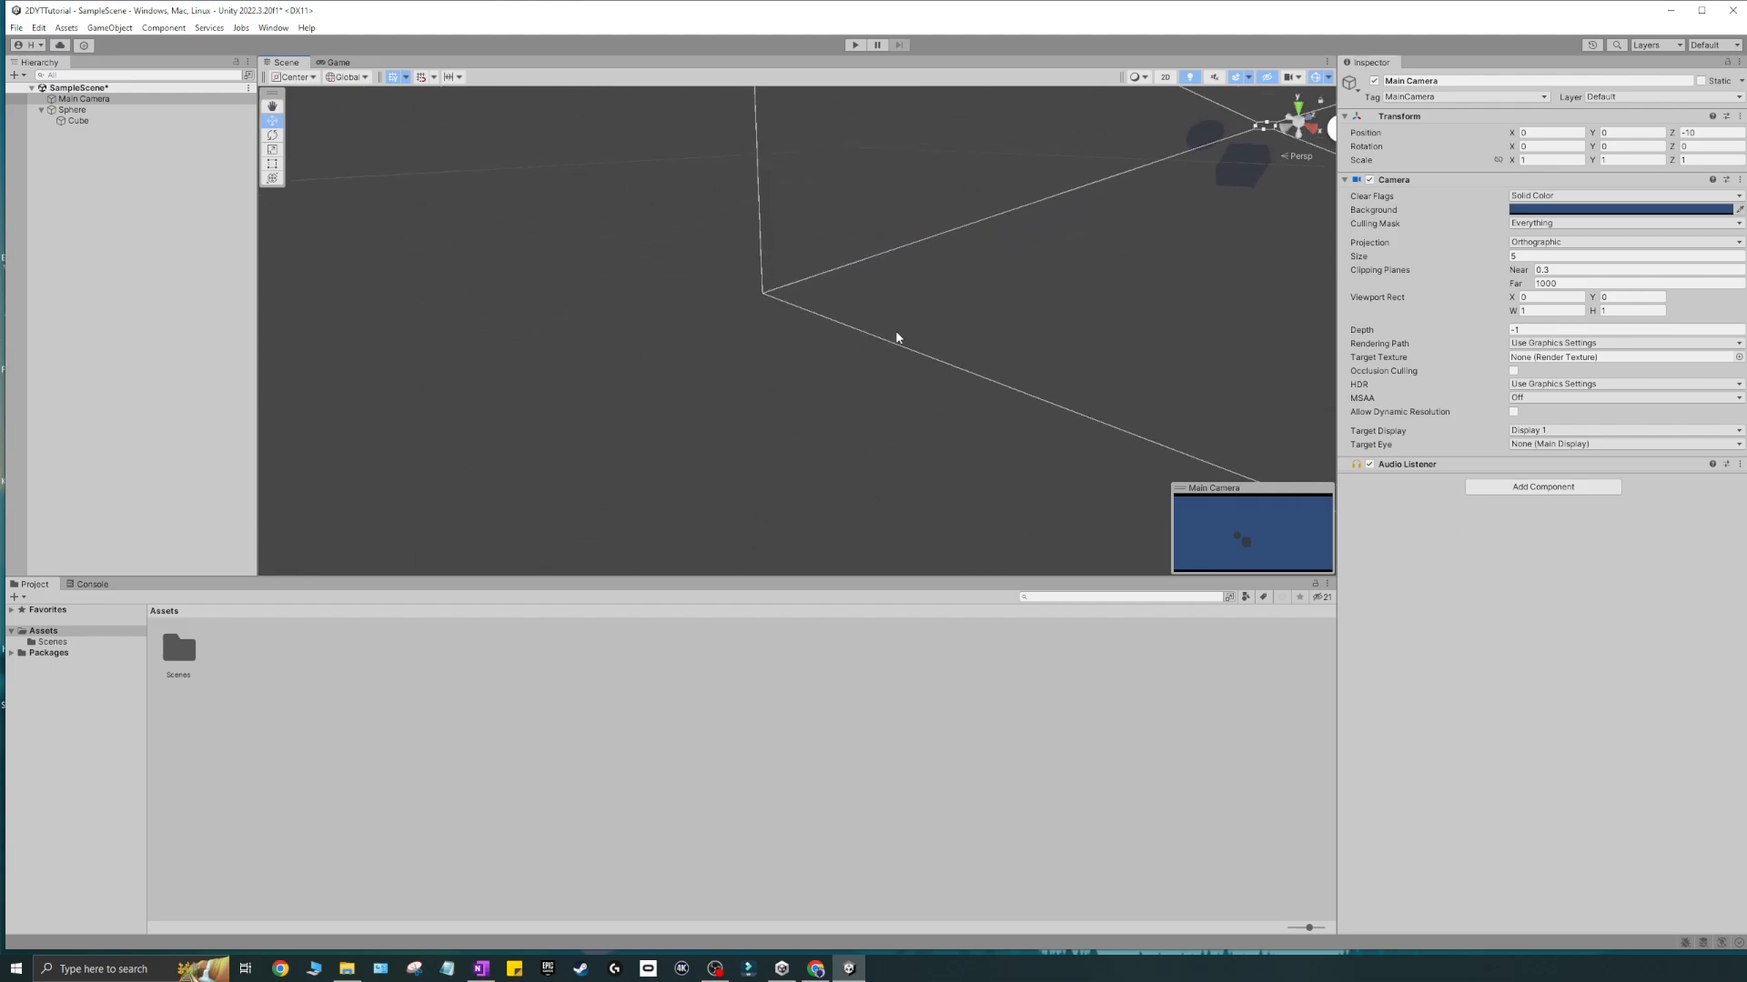
scroll(896, 333, down, 5)
middle_drag(916, 331, 842, 359)
scroll(959, 298, down, 3)
middle_drag(1080, 269, 1028, 279)
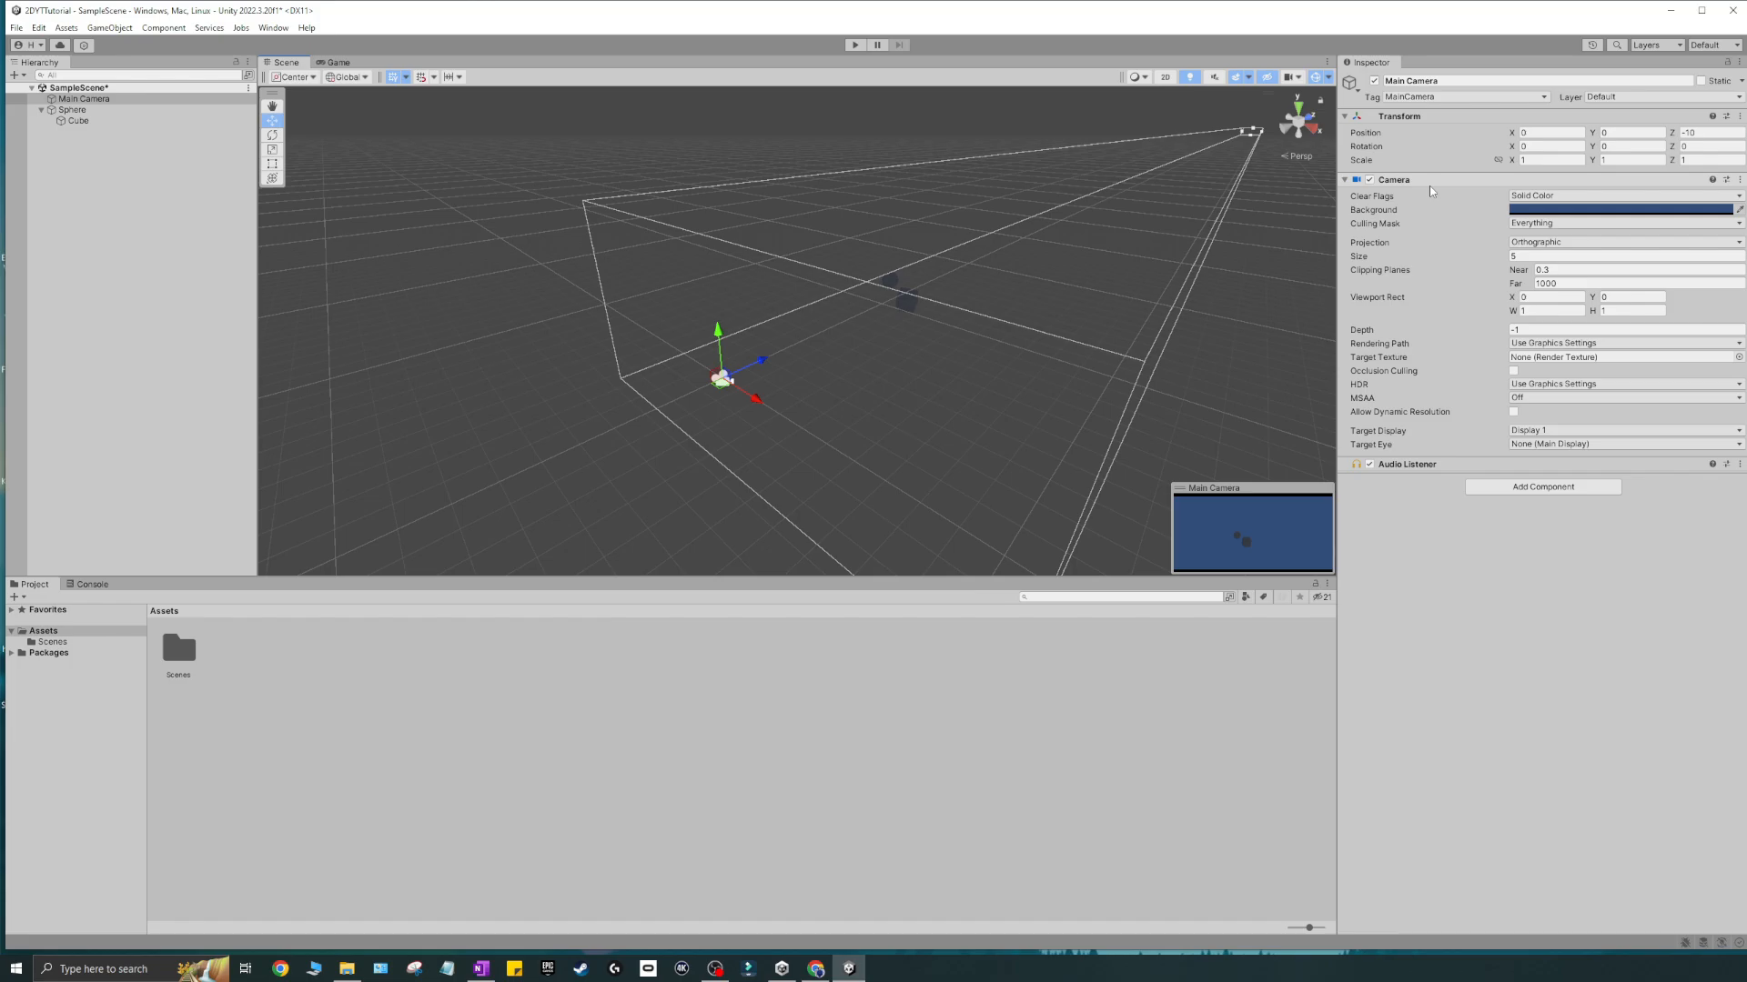
- Switch Main Camera's projection to Perspective and examine the shape of its viewing frustum
click(1564, 242)
click(1546, 259)
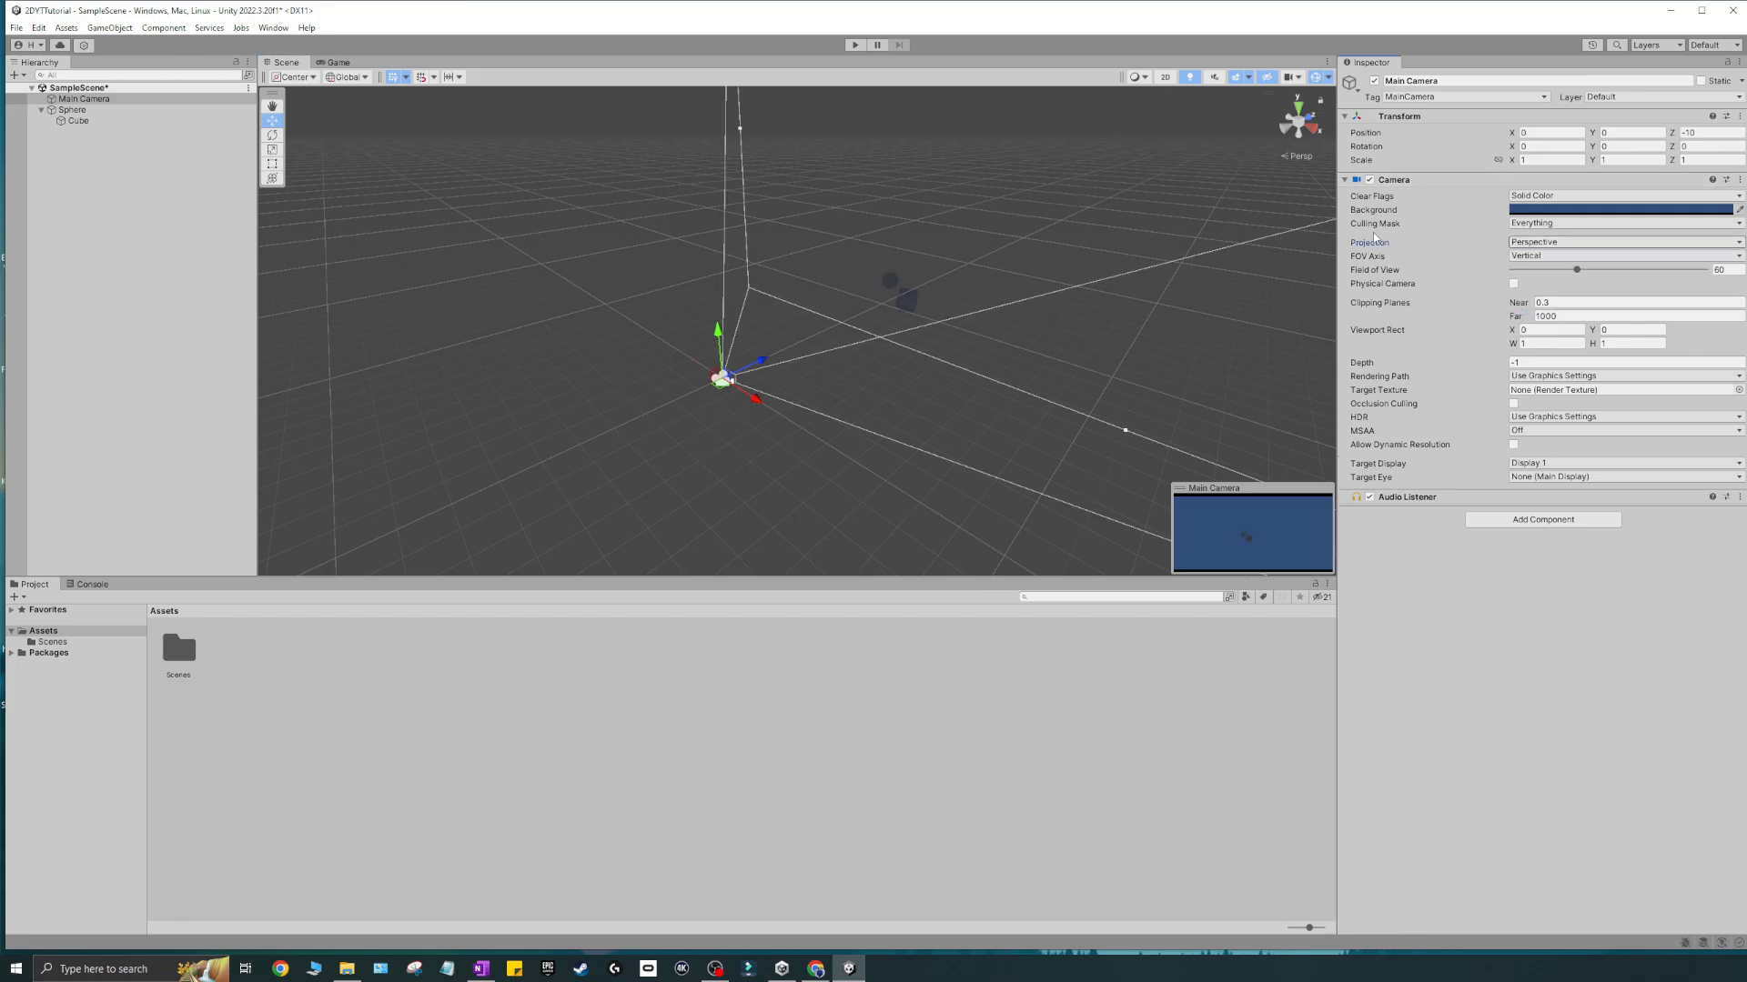
scroll(948, 295, down, 6)
middle_drag(904, 363, 935, 312)
right_drag(853, 357, 814, 346)
middle_drag(946, 323, 903, 335)
scroll(843, 391, up, 5)
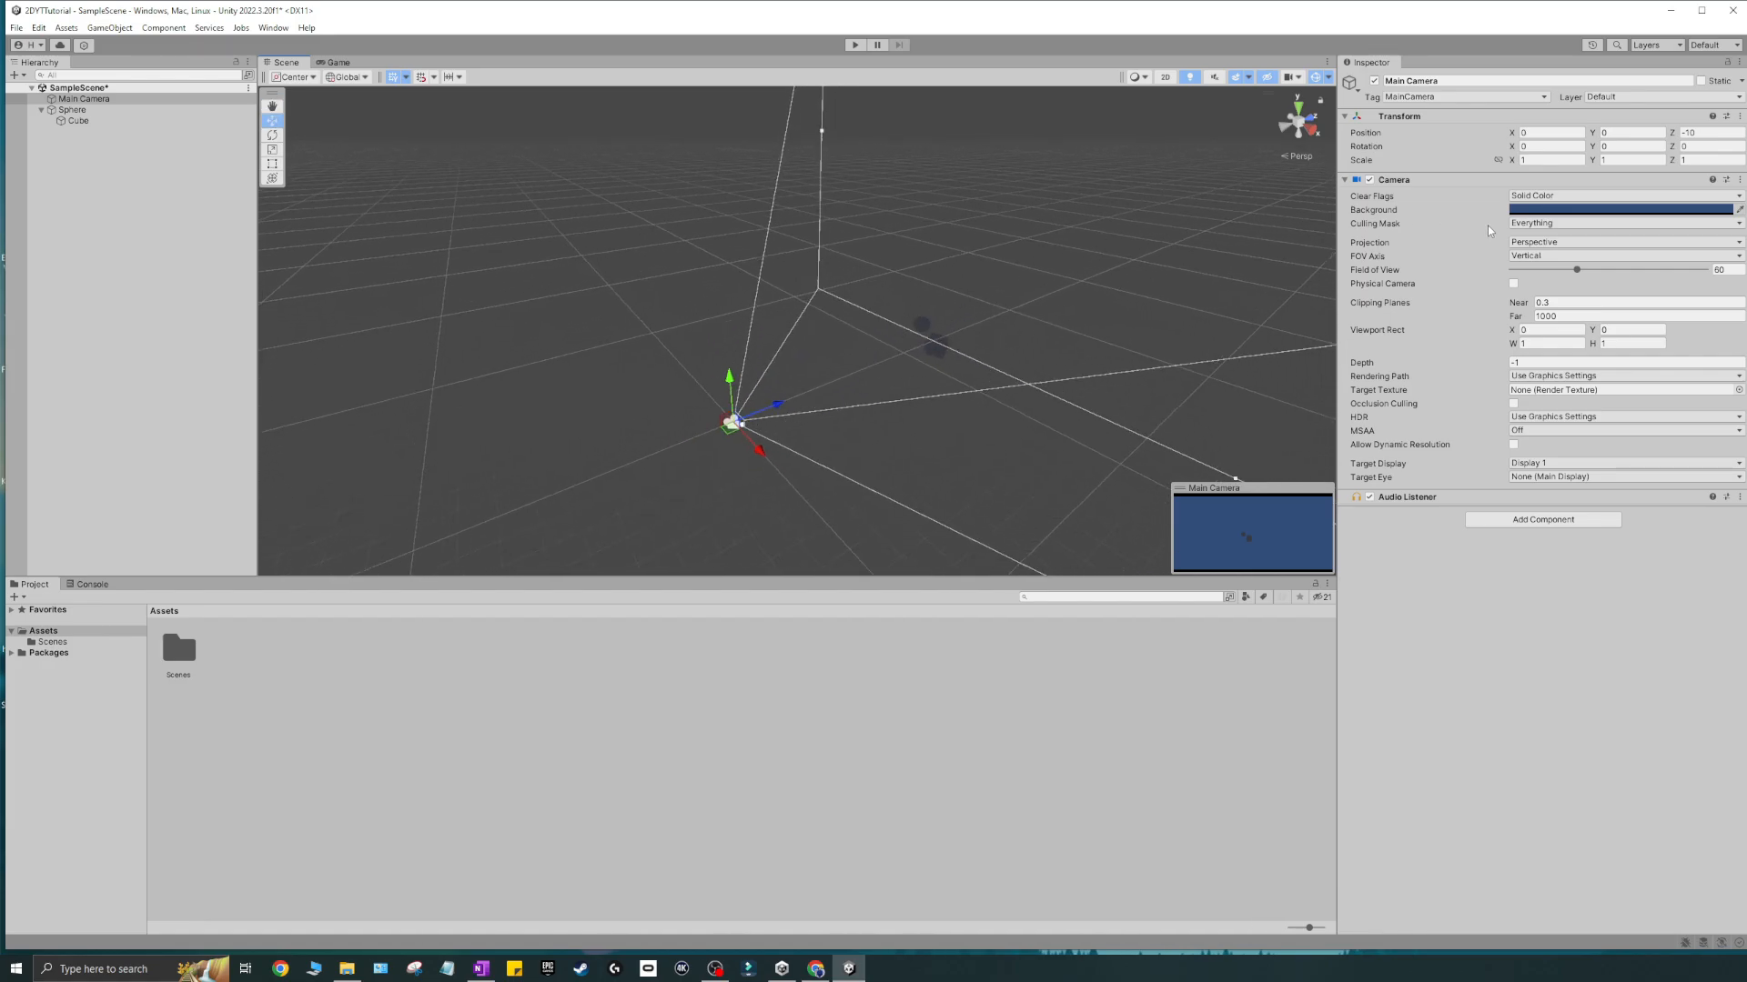
- Set Main Camera's projection back to Orthographic and examine its viewing volume around the Sphere and Cube
click(1538, 242)
click(1536, 270)
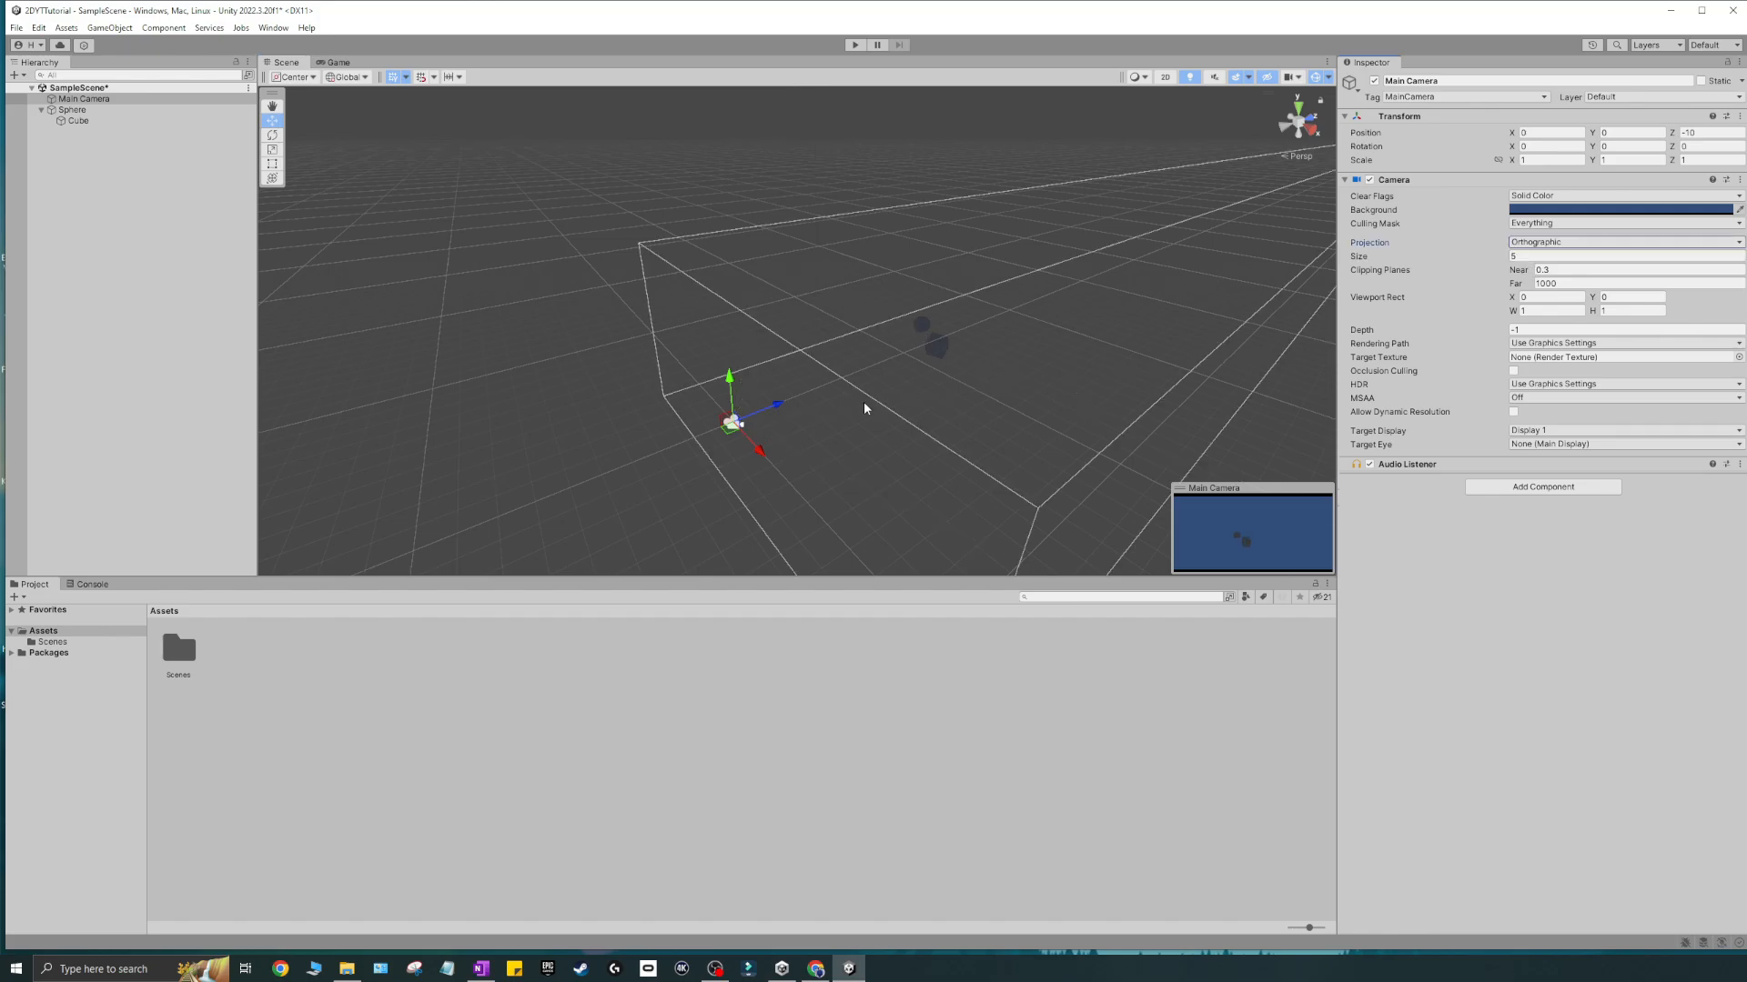
middle_drag(865, 406, 1034, 335)
right_drag(1173, 309, 1038, 327)
middle_drag(1324, 280, 1028, 305)
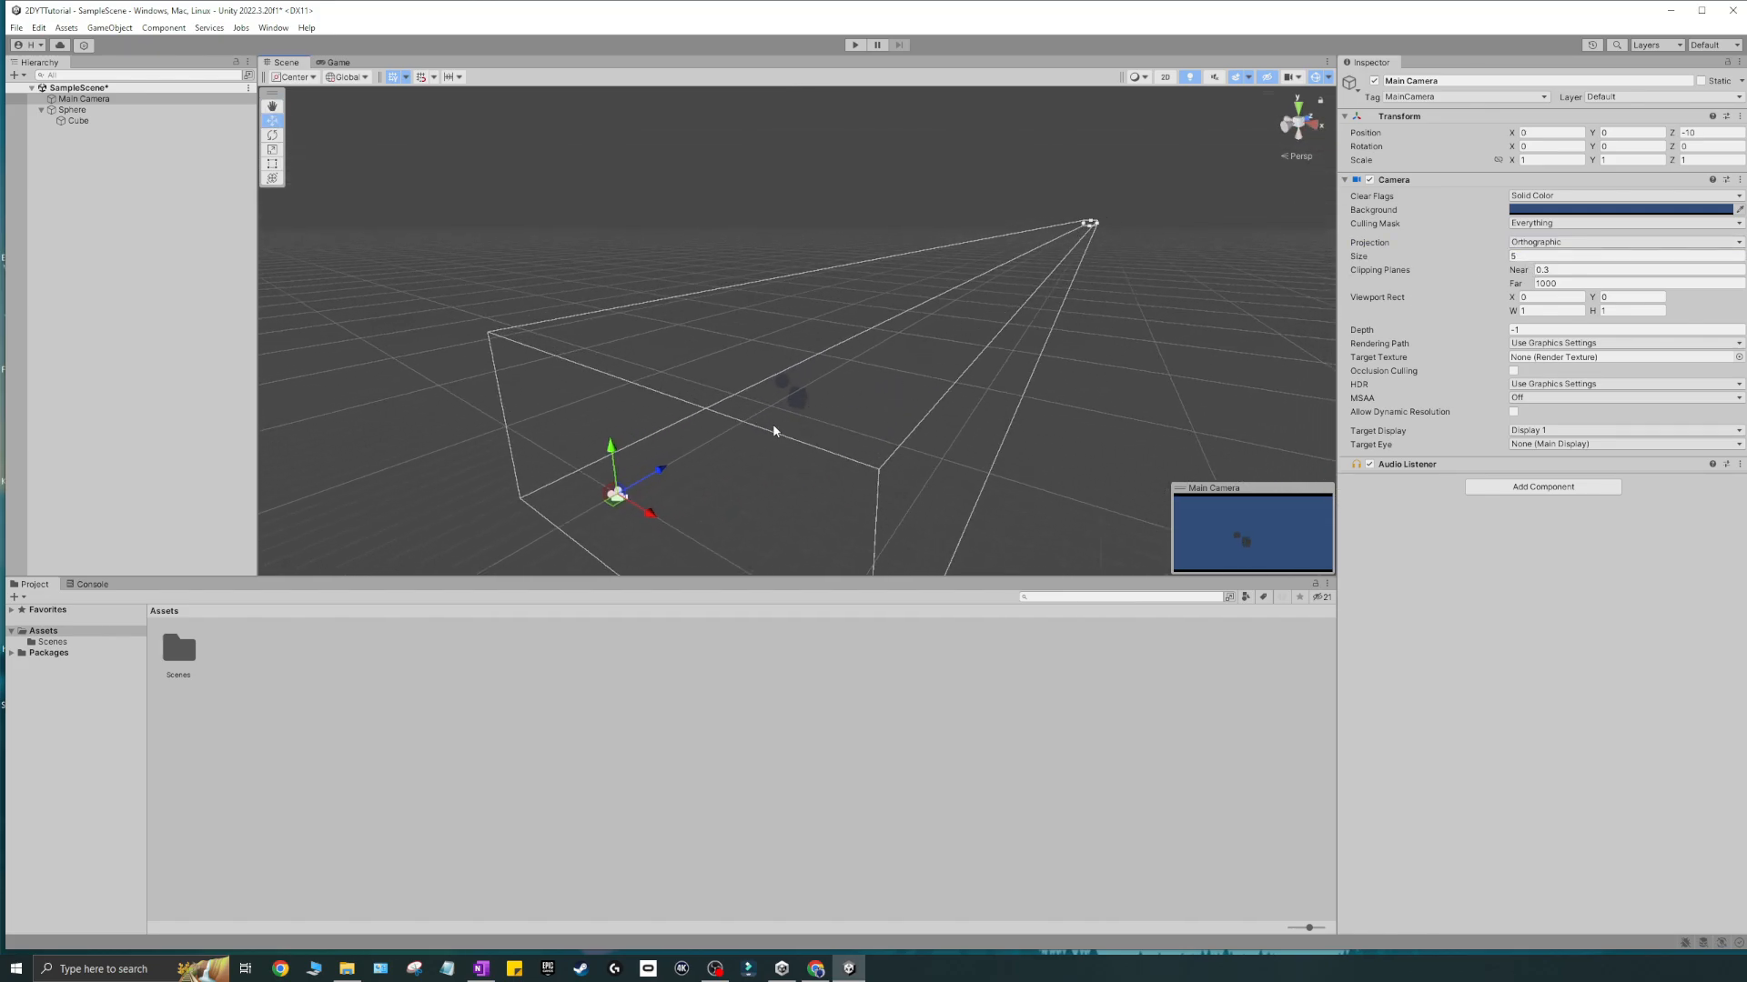
middle_drag(772, 425, 992, 337)
scroll(775, 438, up, 4)
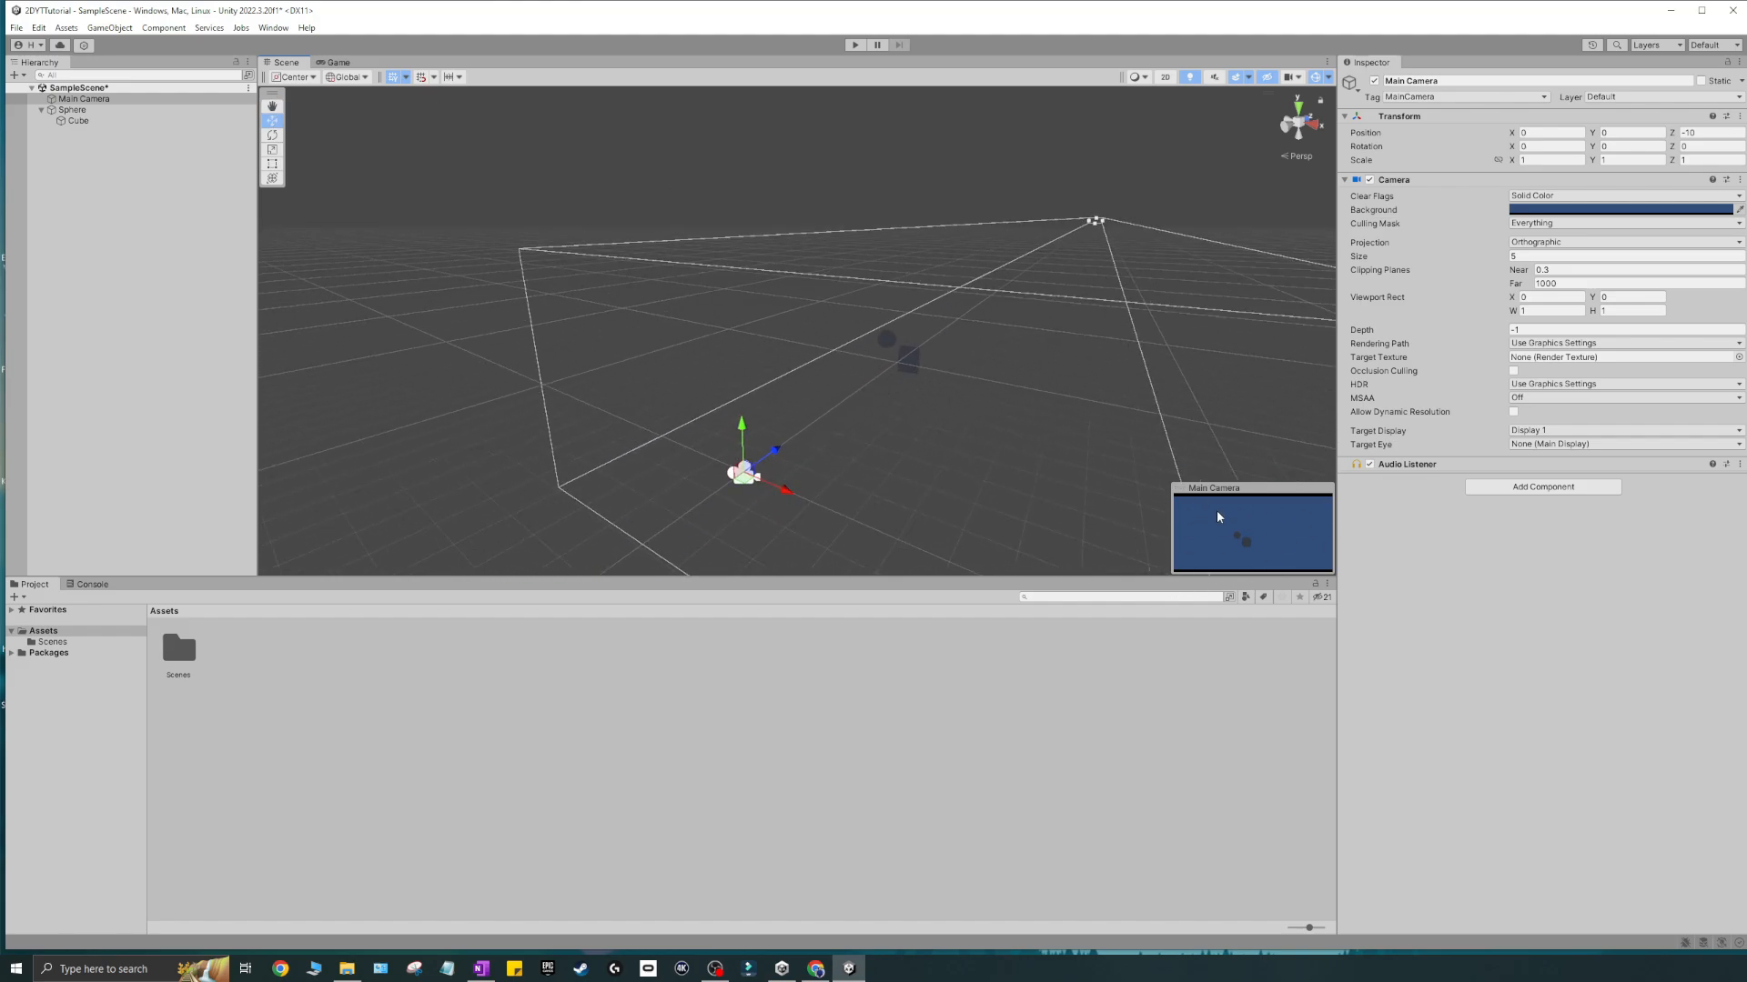
middle_drag(1126, 429, 807, 358)
- Move the Sphere and its child along X to about 1.24, and select Main Camera to check its preview
click(55, 109)
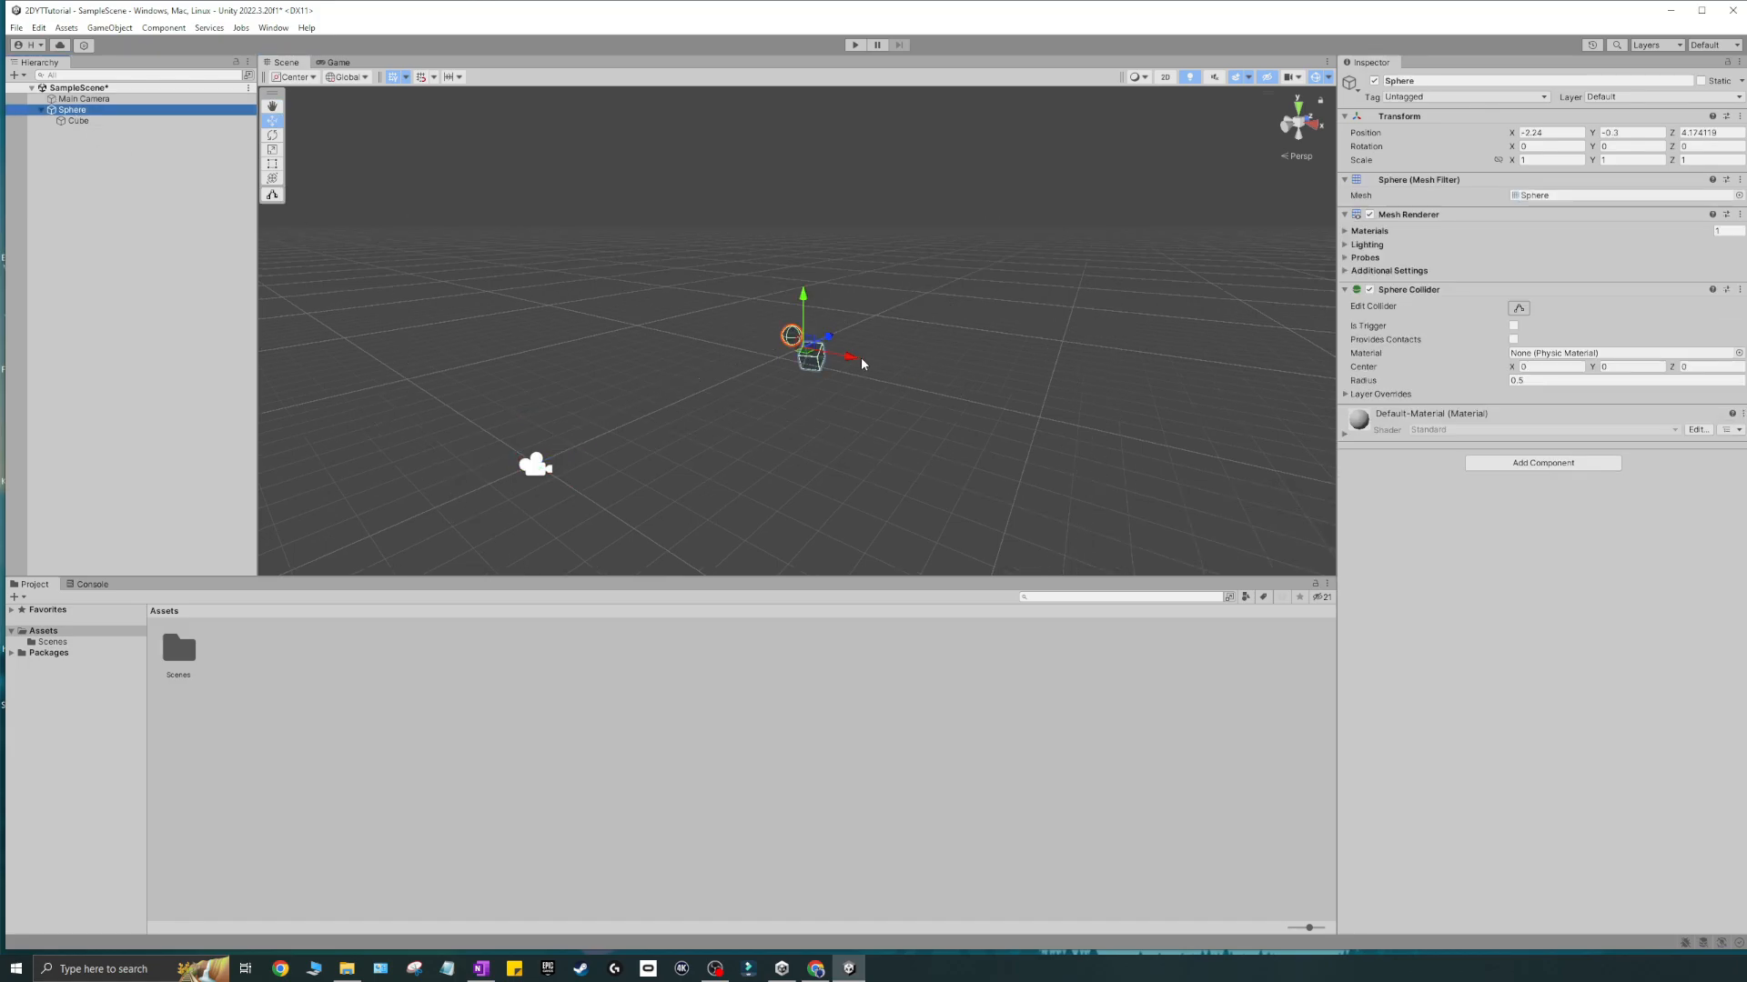
drag(794, 346, 899, 362)
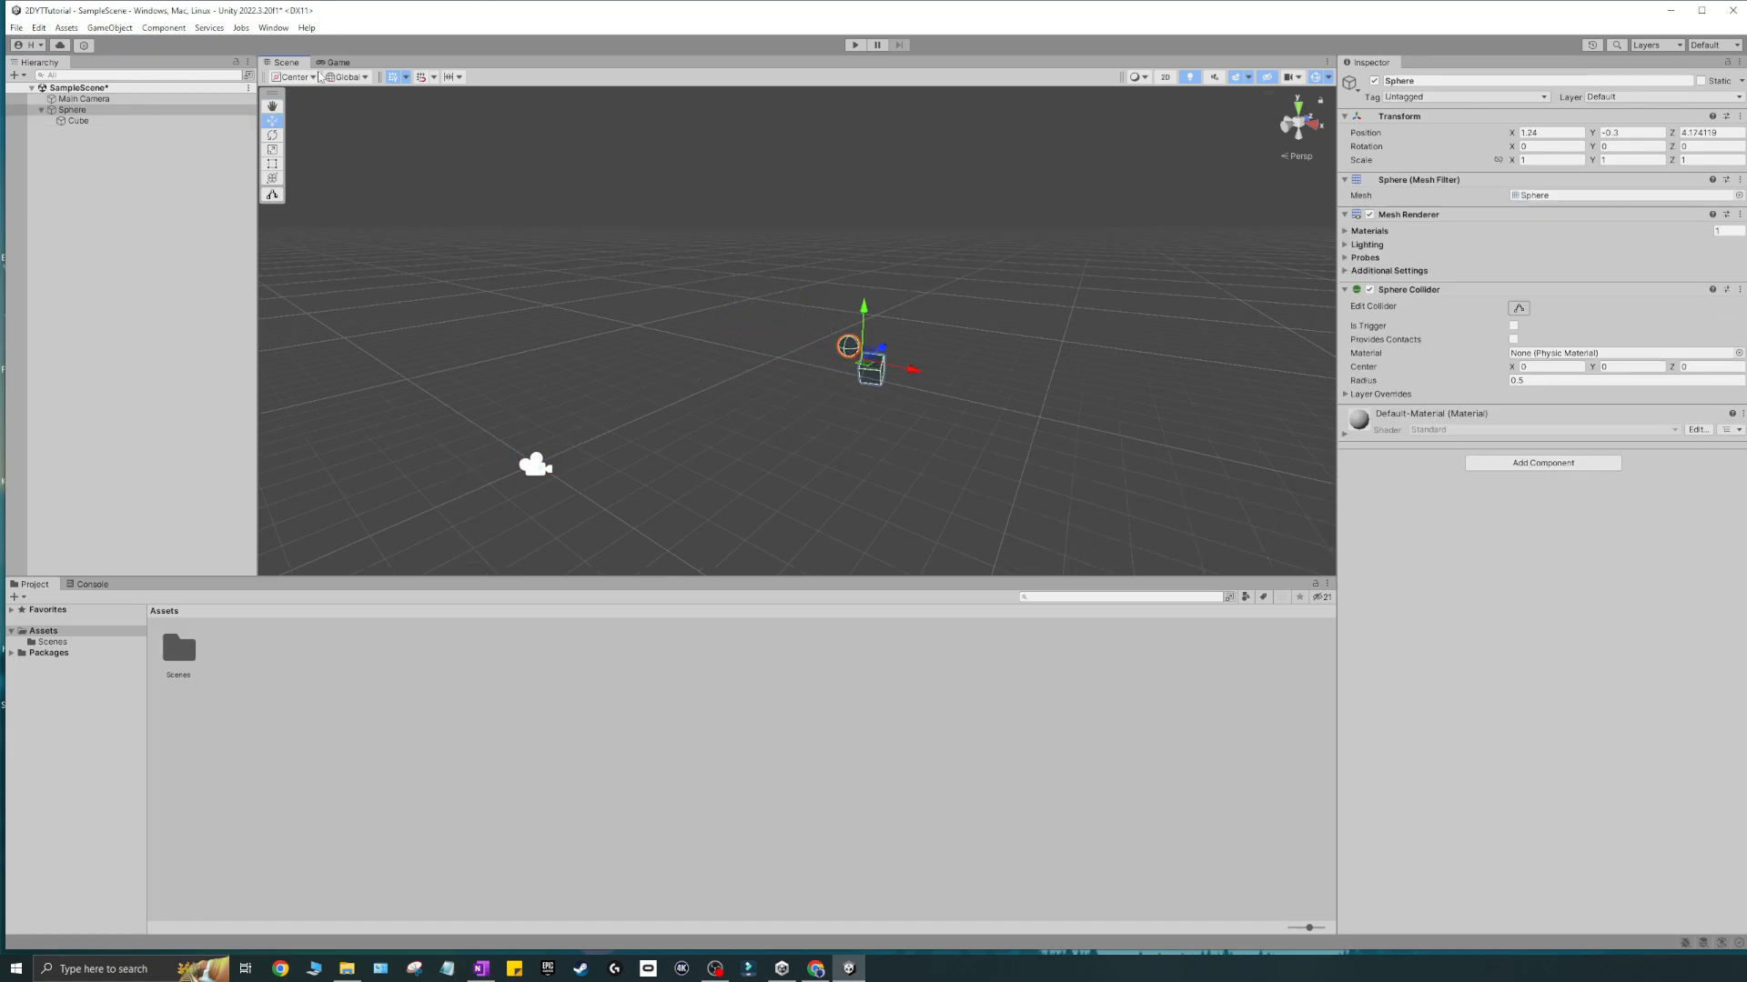
click(637, 302)
click(537, 466)
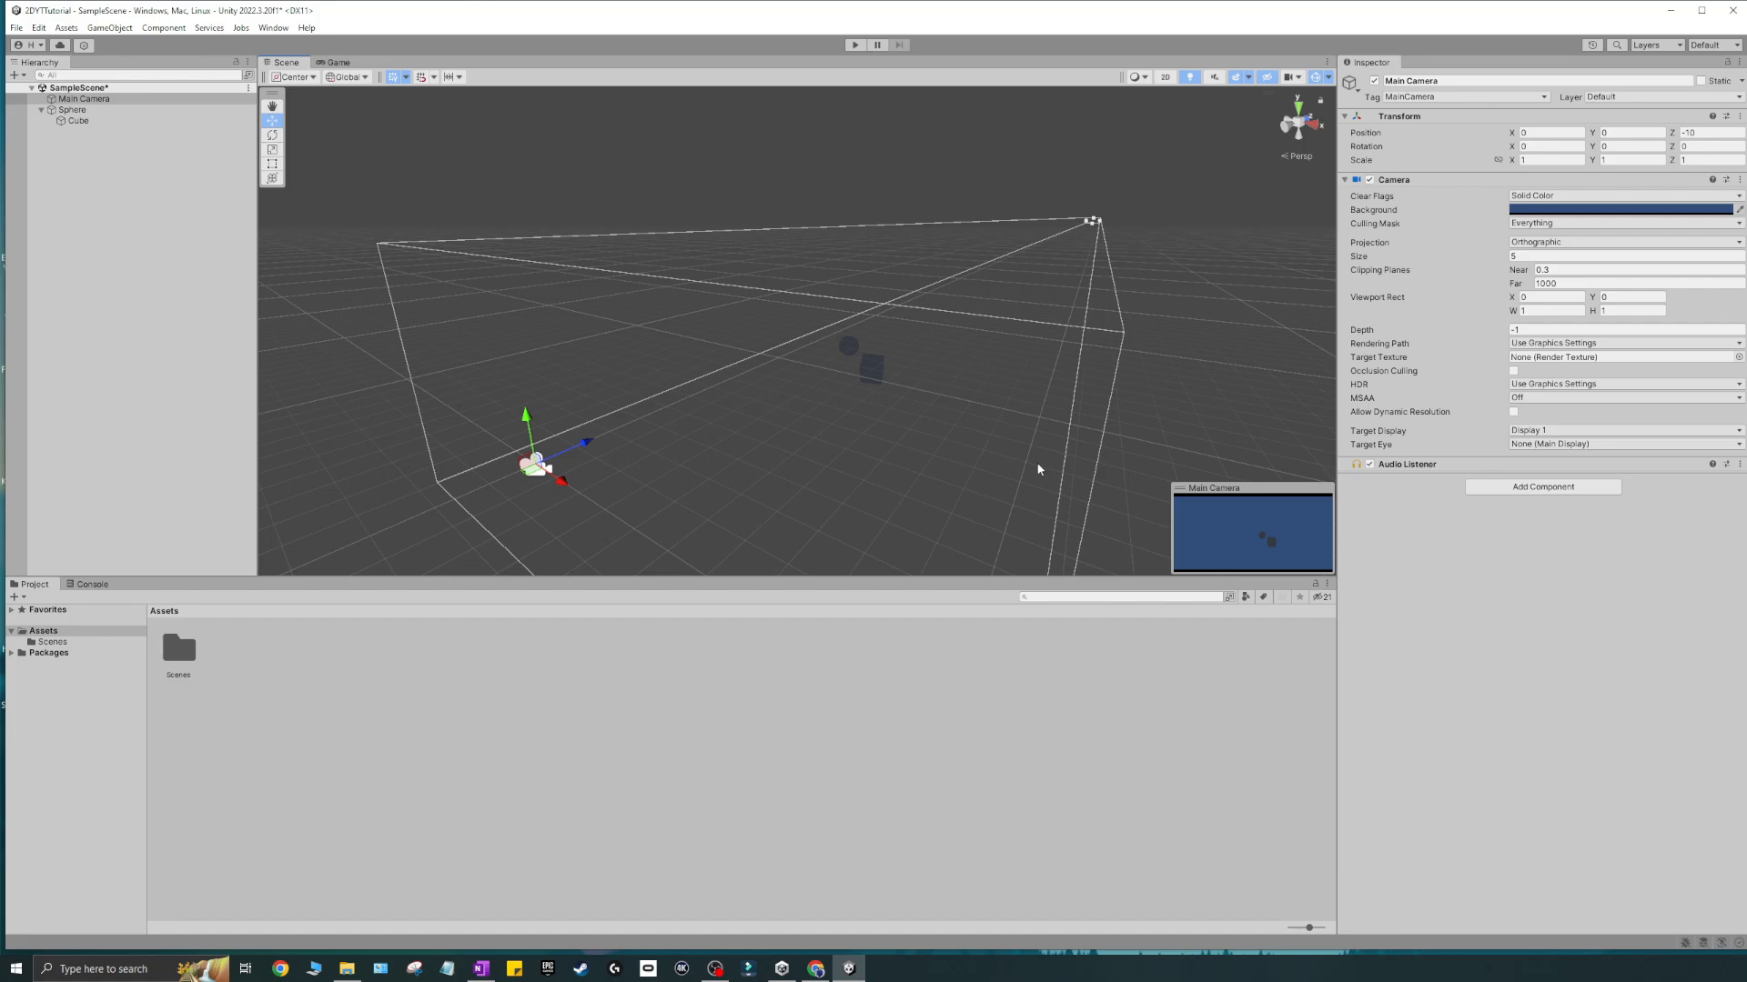
middle_drag(1031, 415, 849, 359)
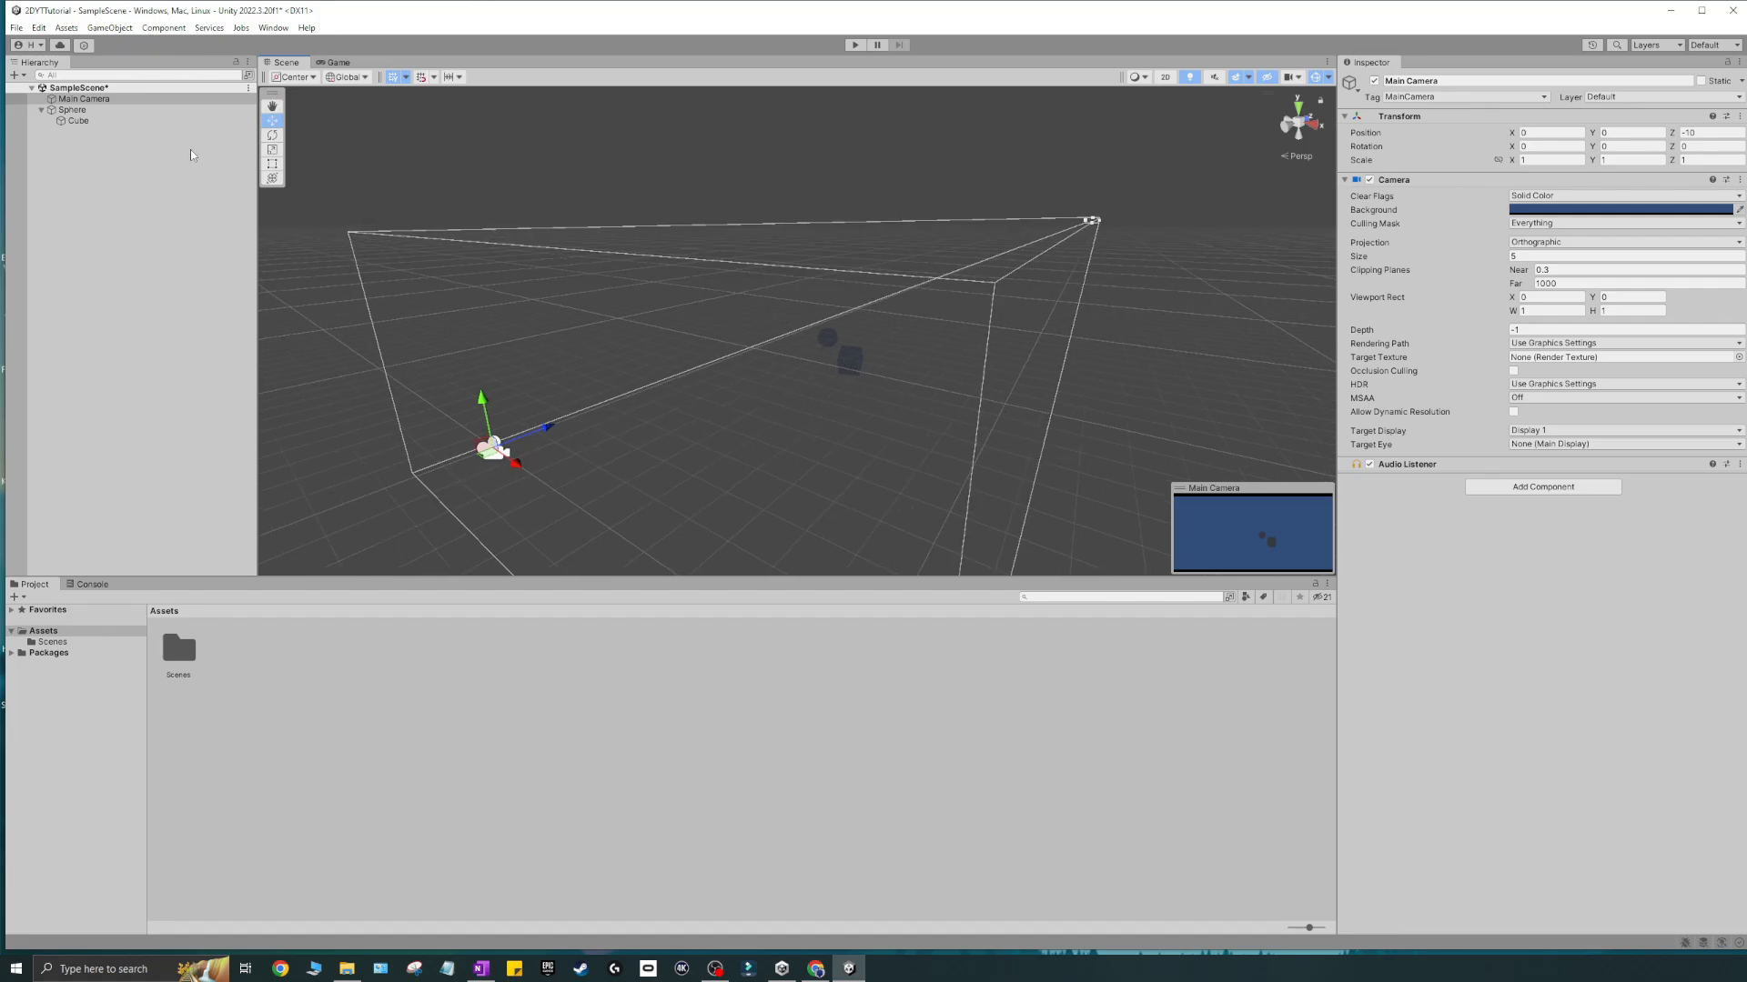
- Select the Cube and turn off scene lighting in the Scene view
alt+drag(641, 455, 862, 397)
click(912, 391)
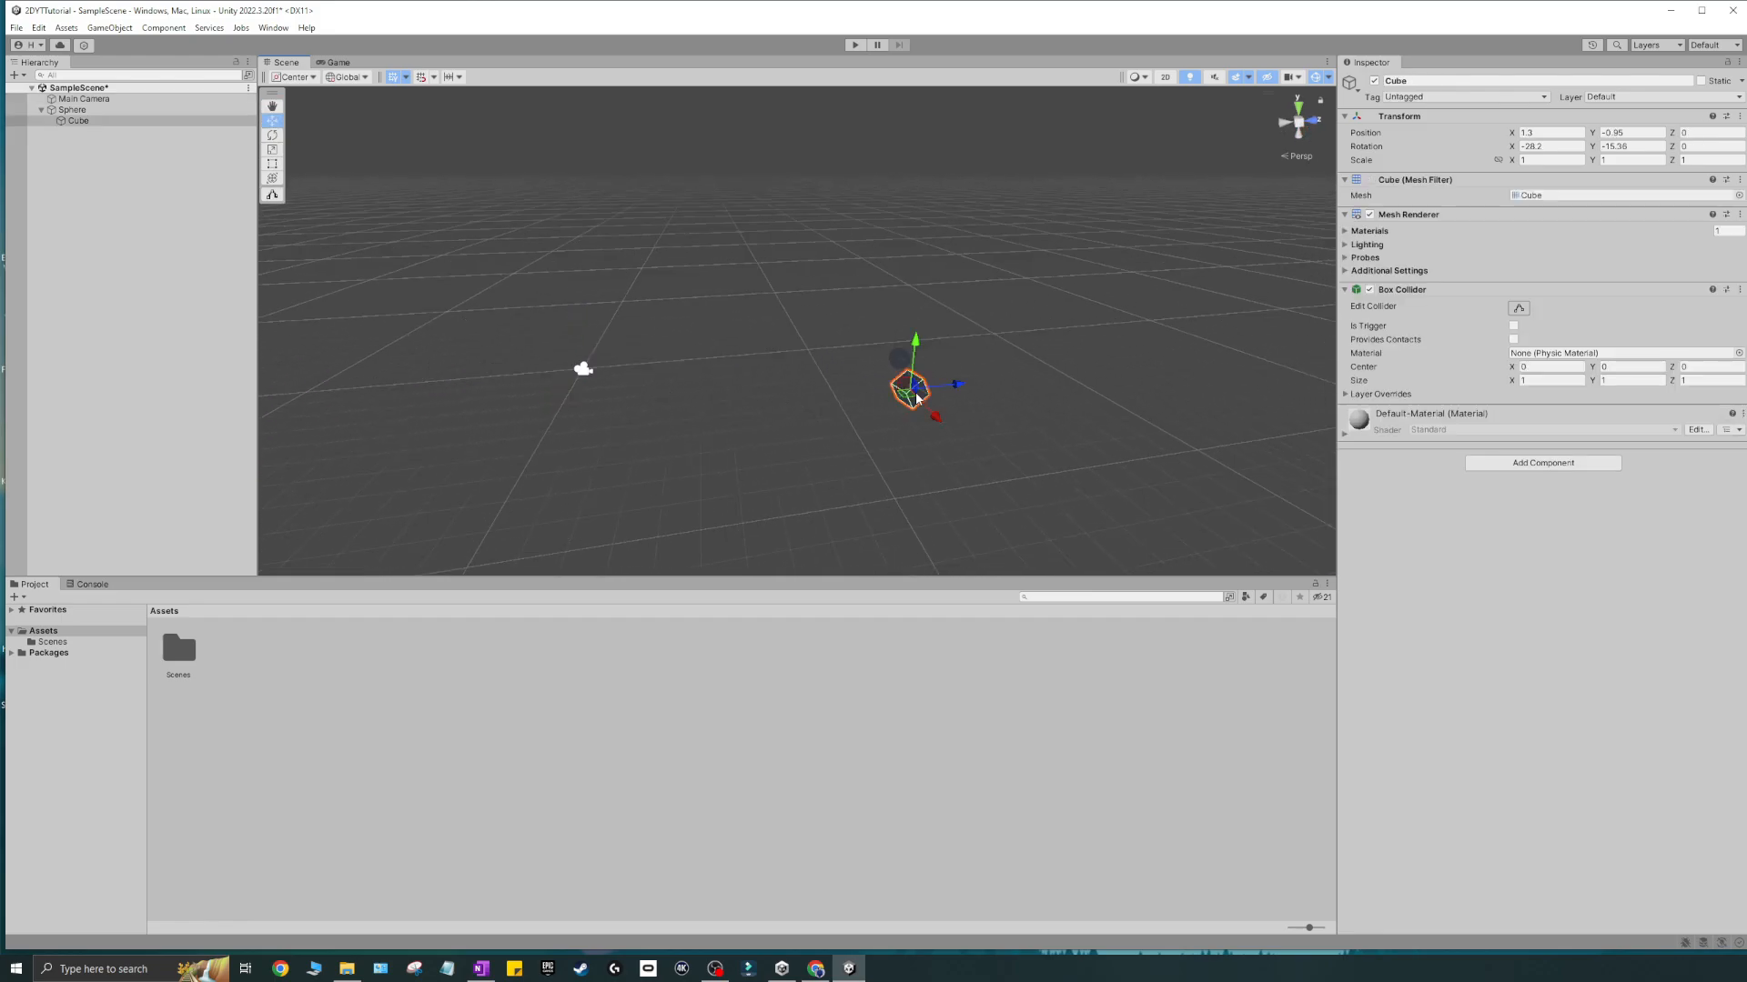
click(1189, 82)
- Move the Cube away from the camera to about Z 62.9 and preview it in the Game view
alt+drag(900, 403, 791, 358)
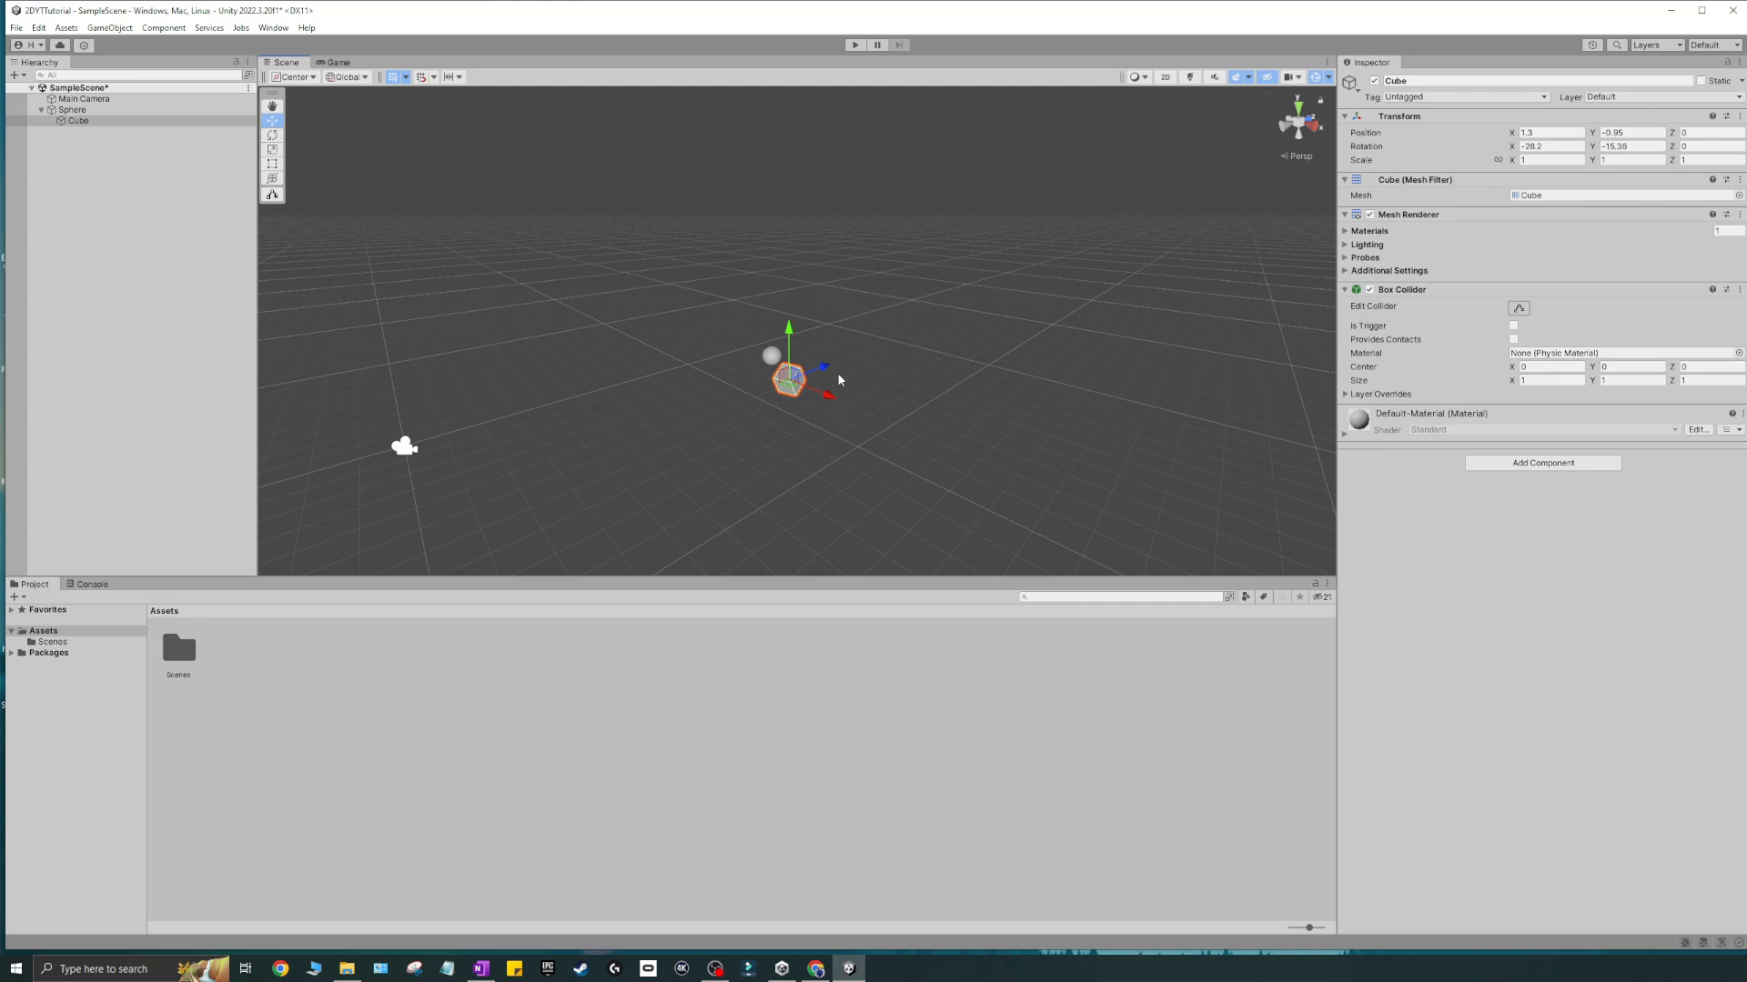
drag(824, 367, 1098, 256)
scroll(1107, 331, down, 1)
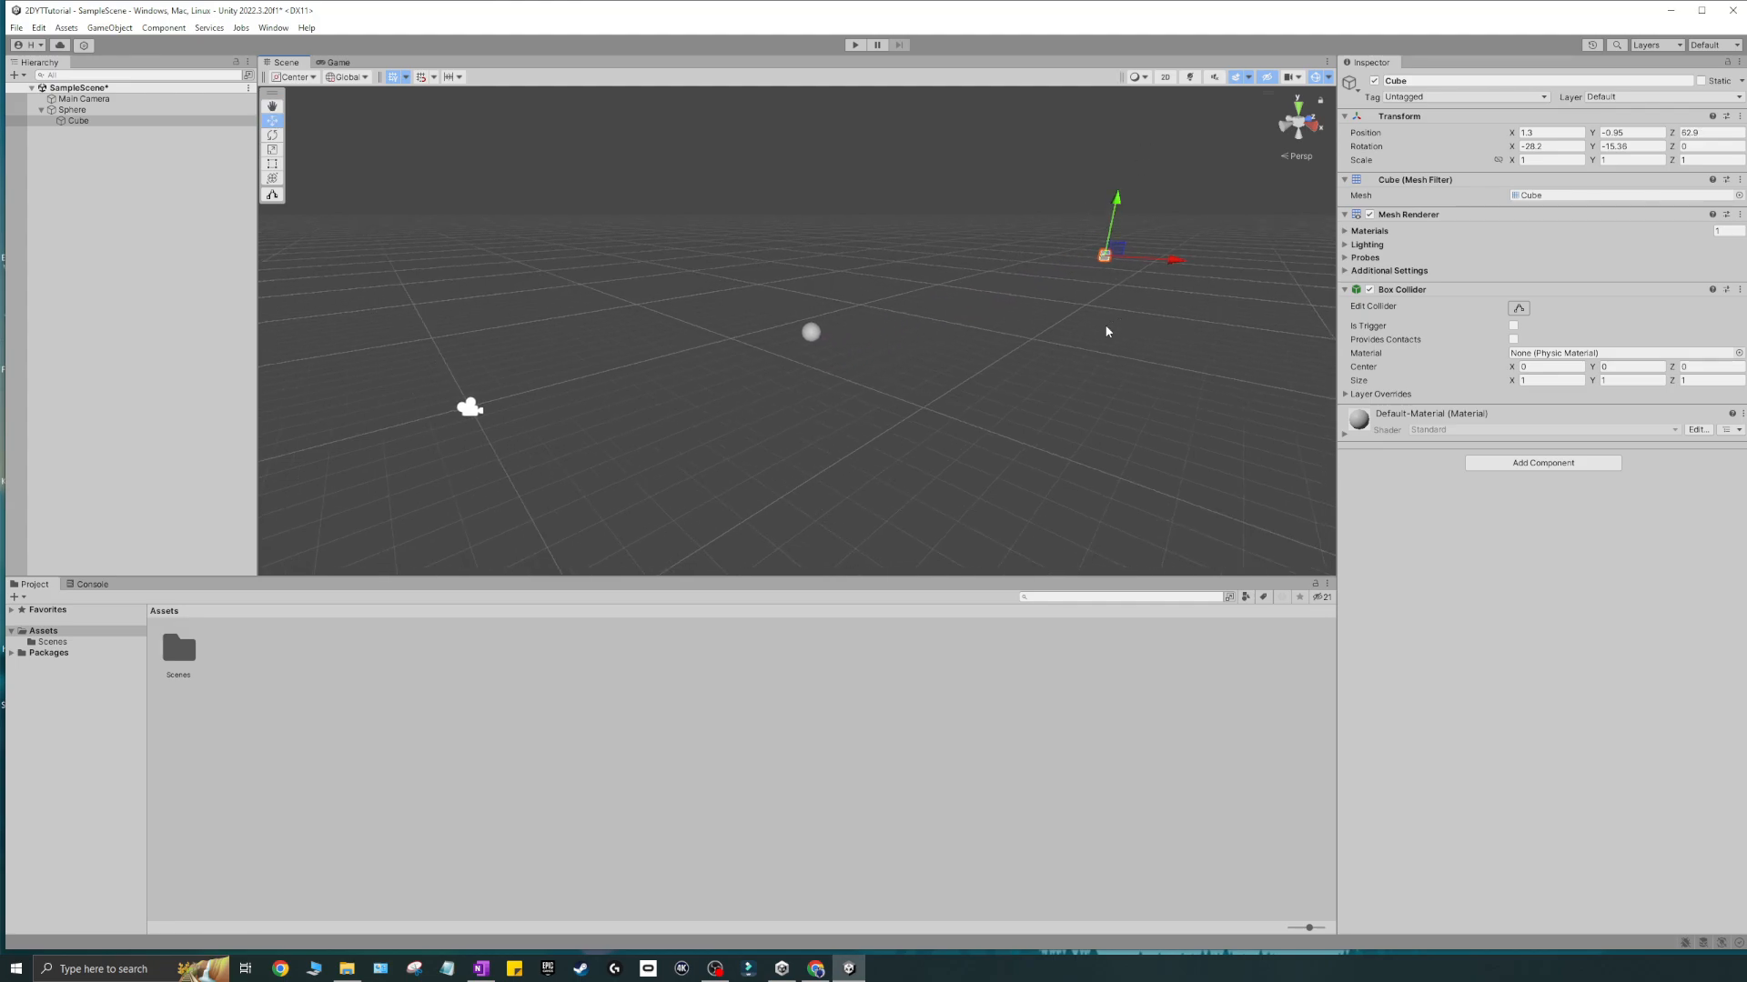
click(338, 63)
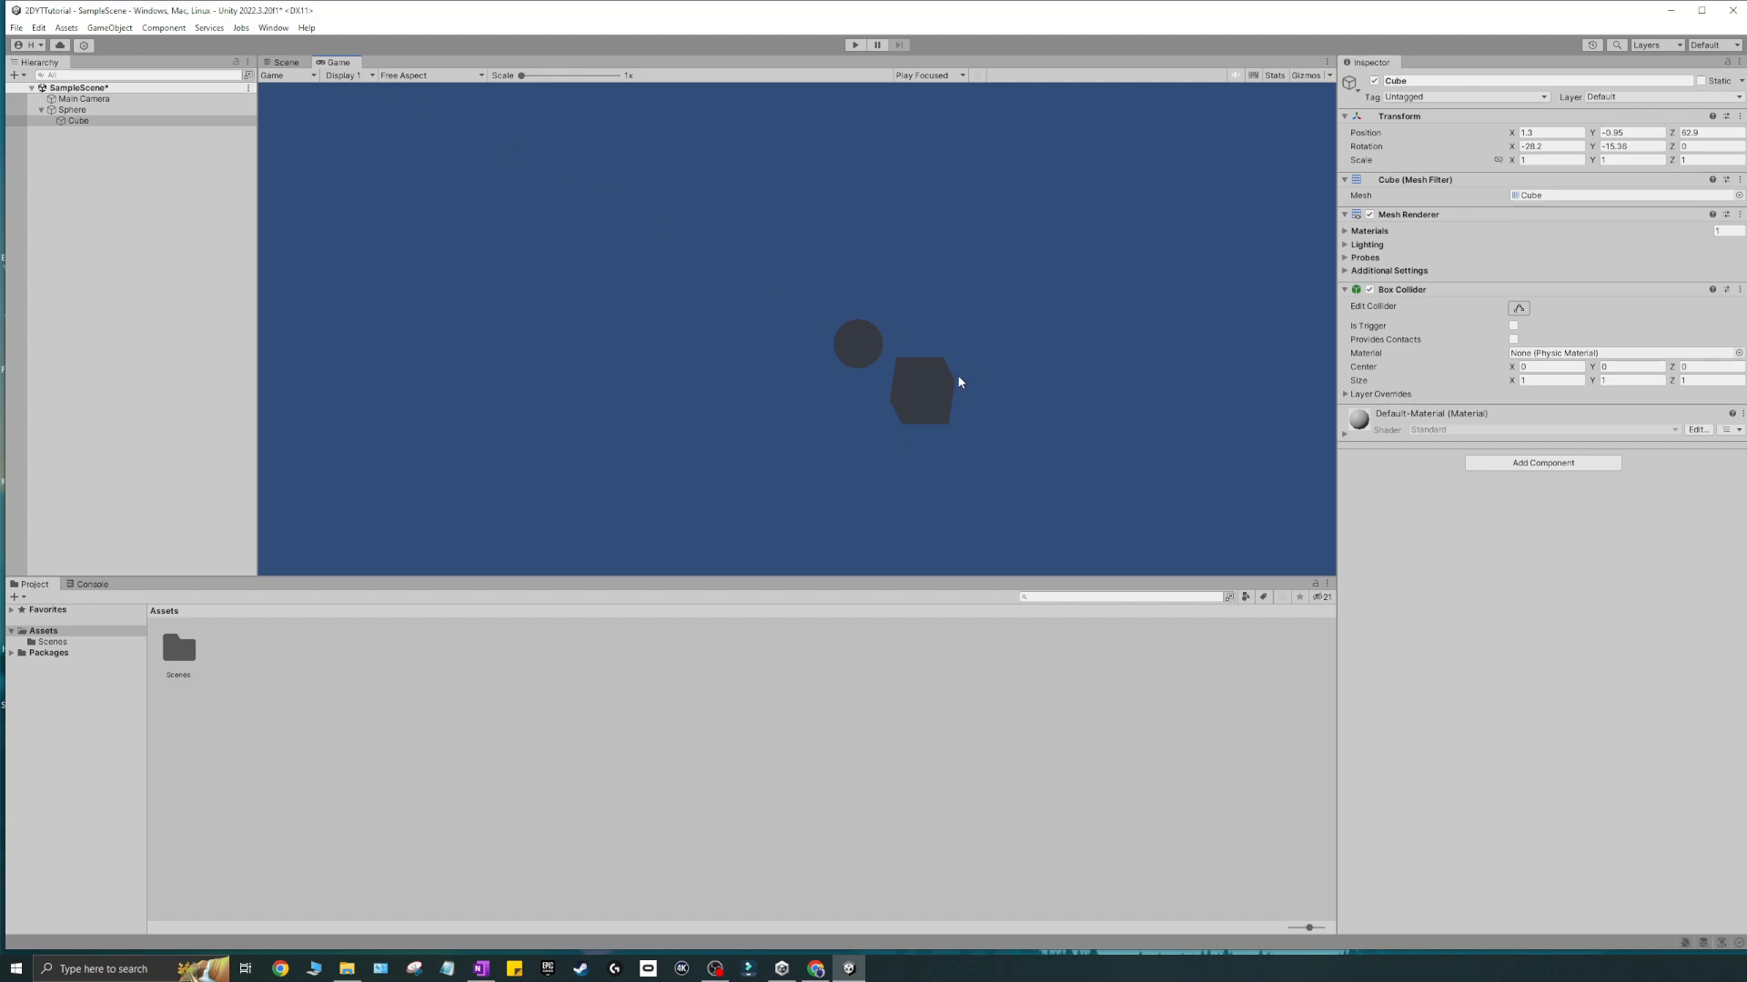
- Set Main Camera's projection to Perspective while previewing the Game view
click(83, 98)
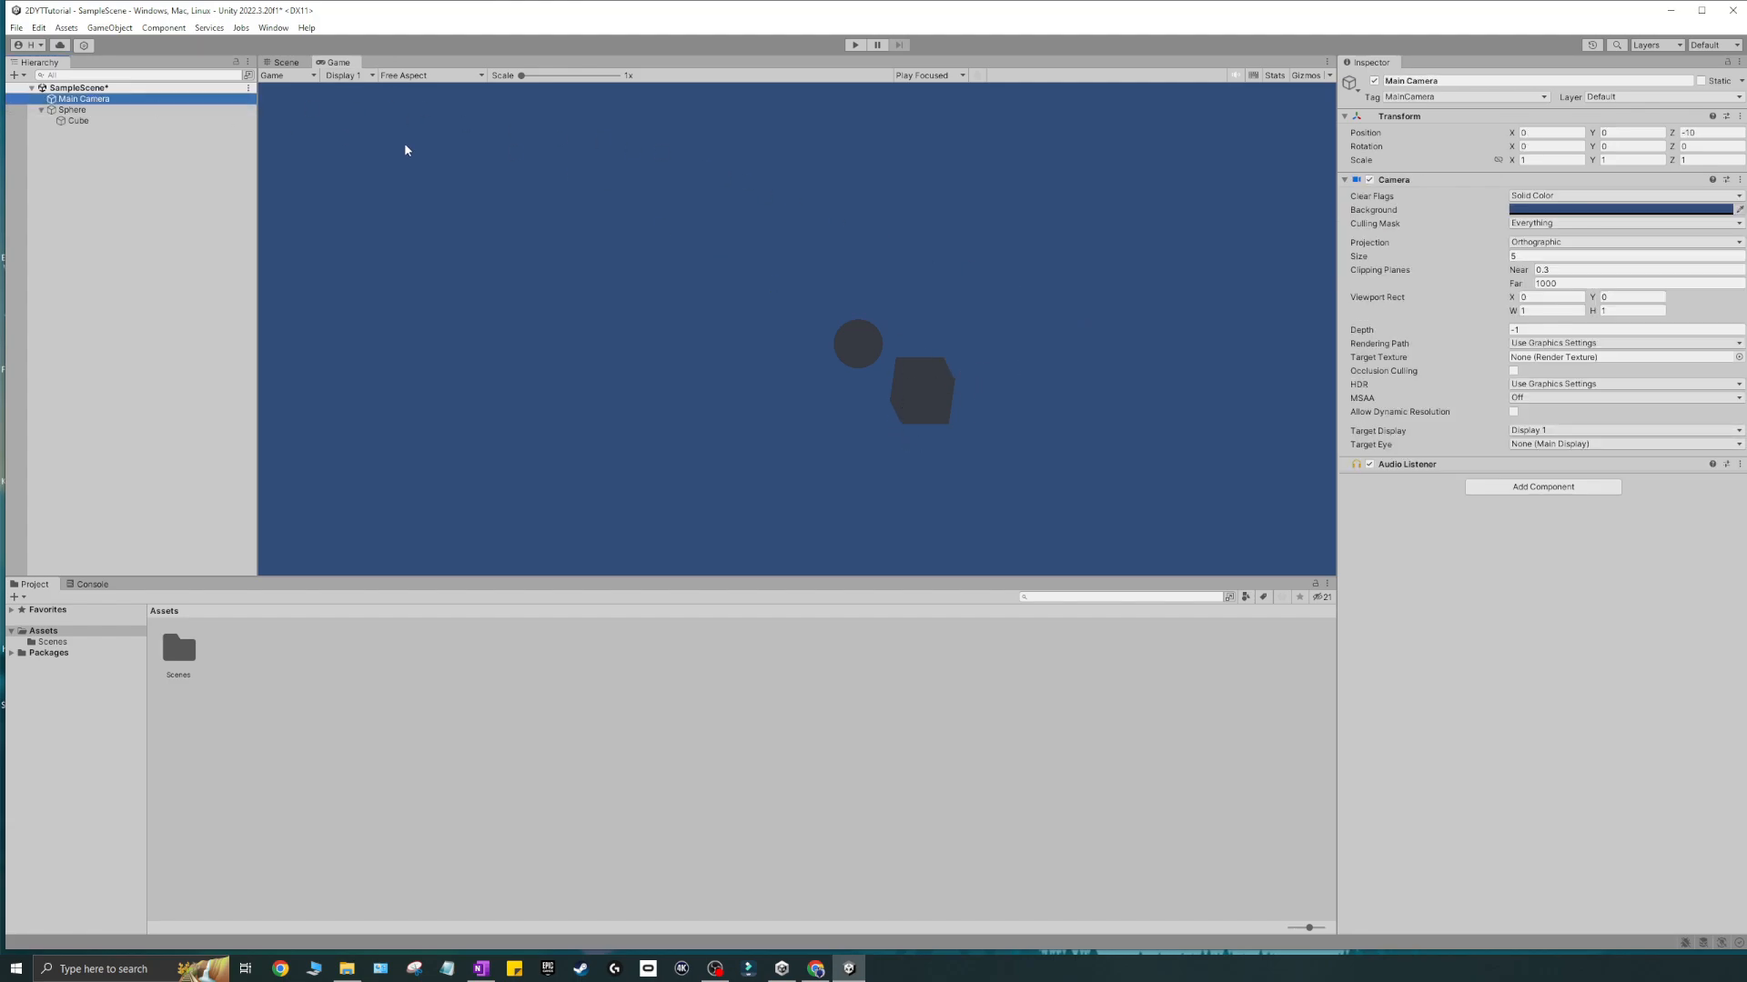
click(1564, 242)
click(1546, 255)
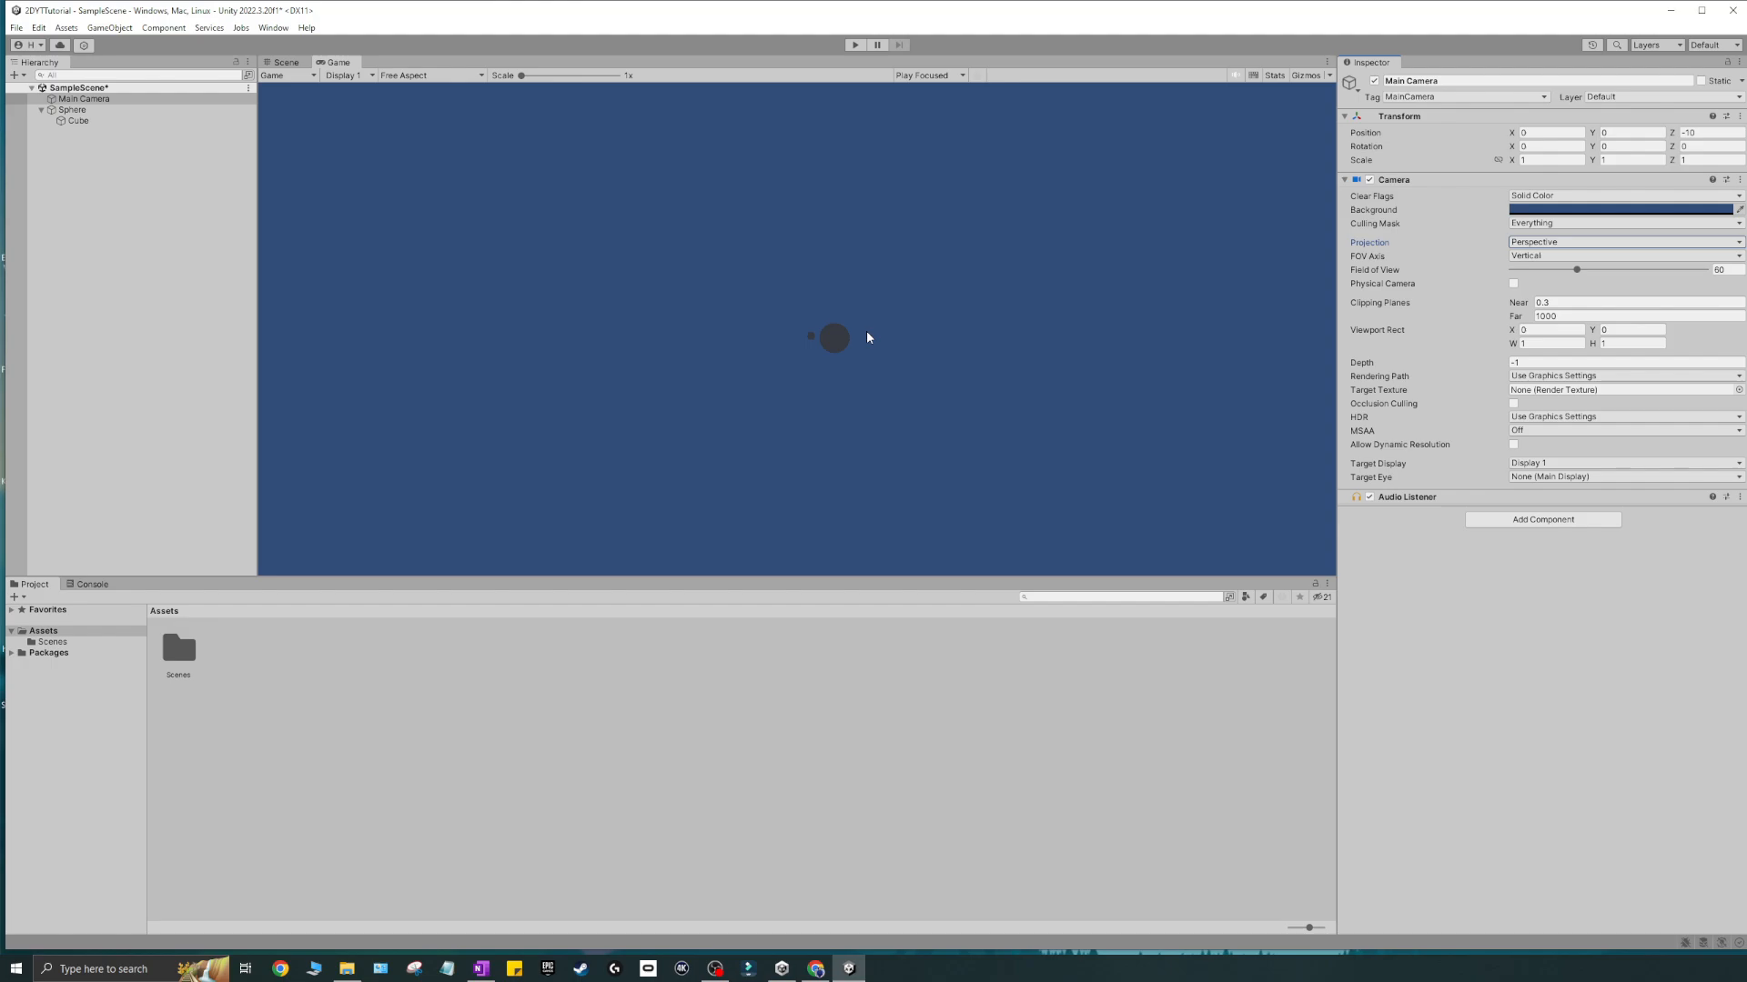
- Set Main Camera's projection back to Orthographic and return to the Scene view
click(1547, 247)
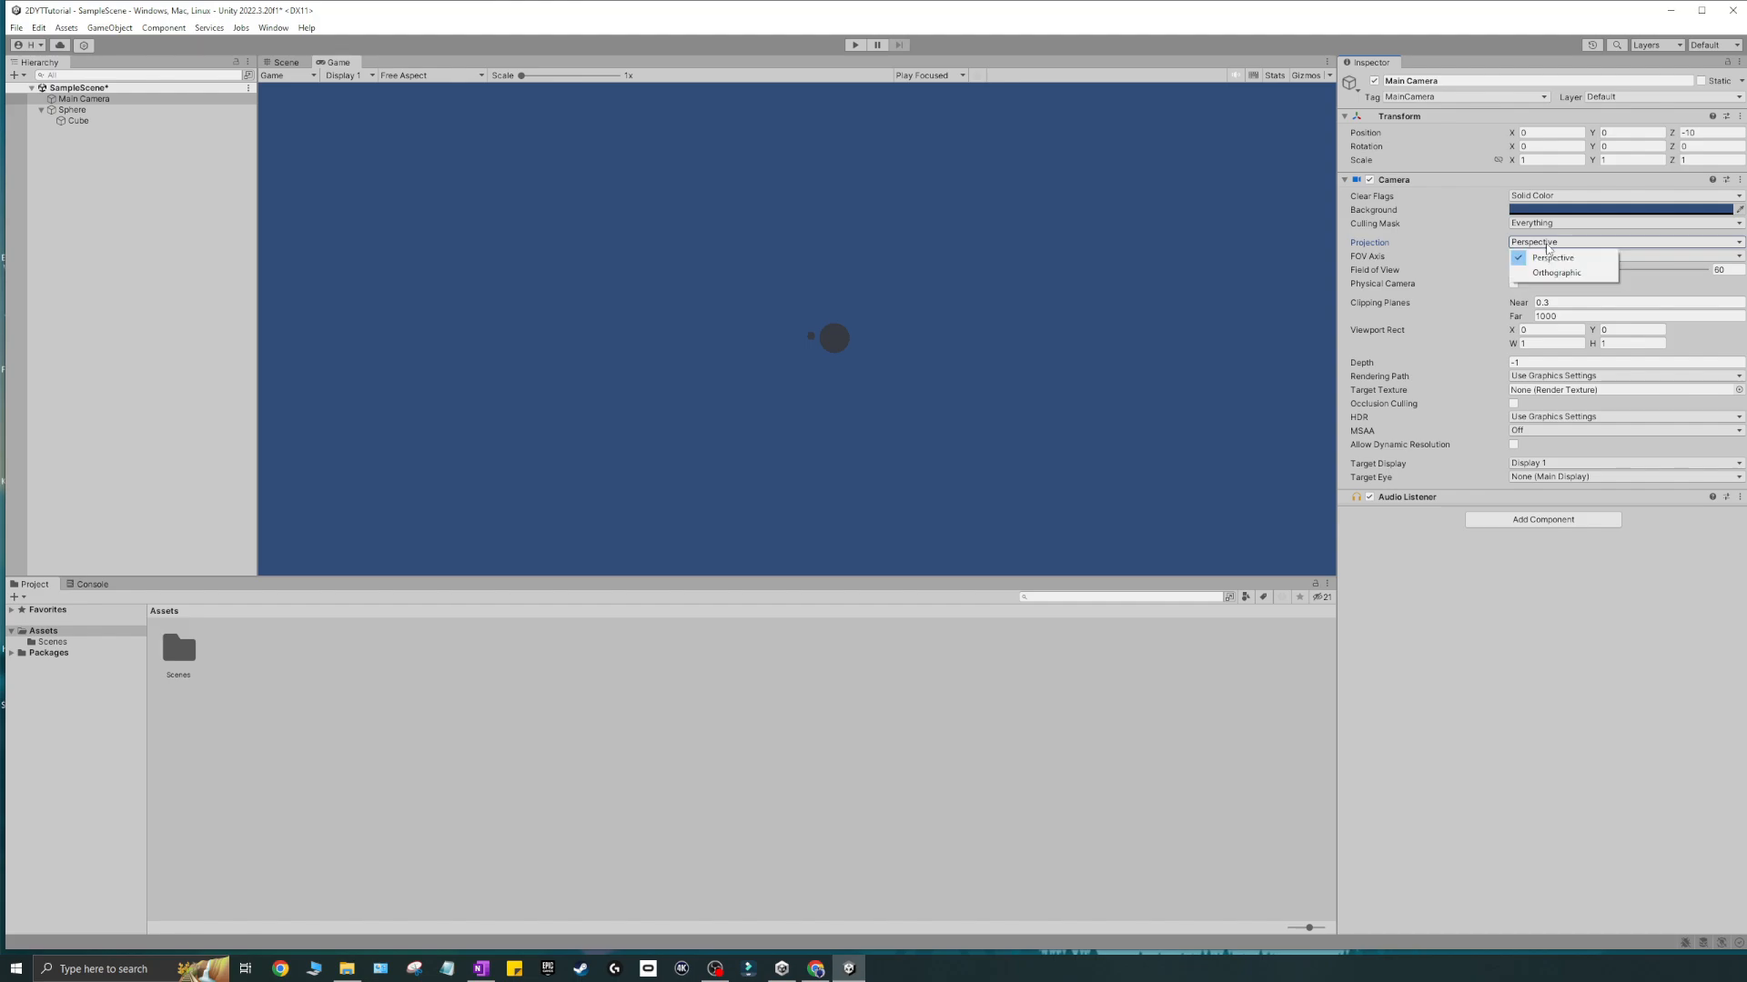
click(1548, 271)
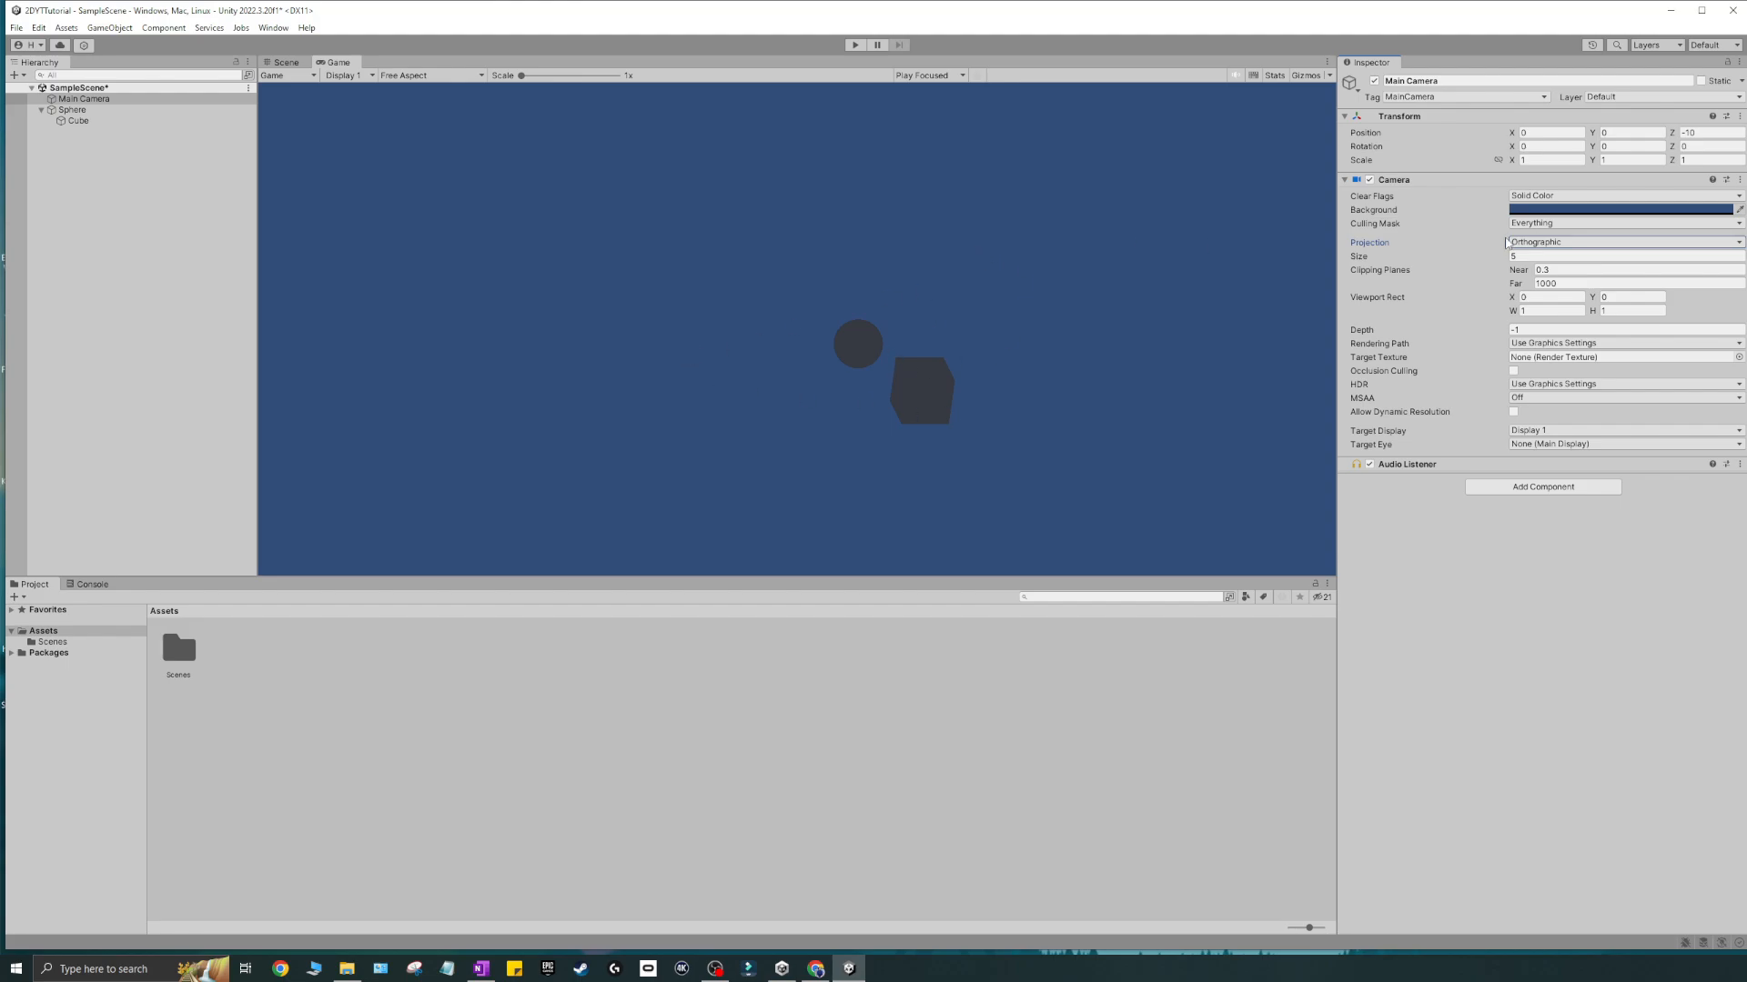
click(286, 61)
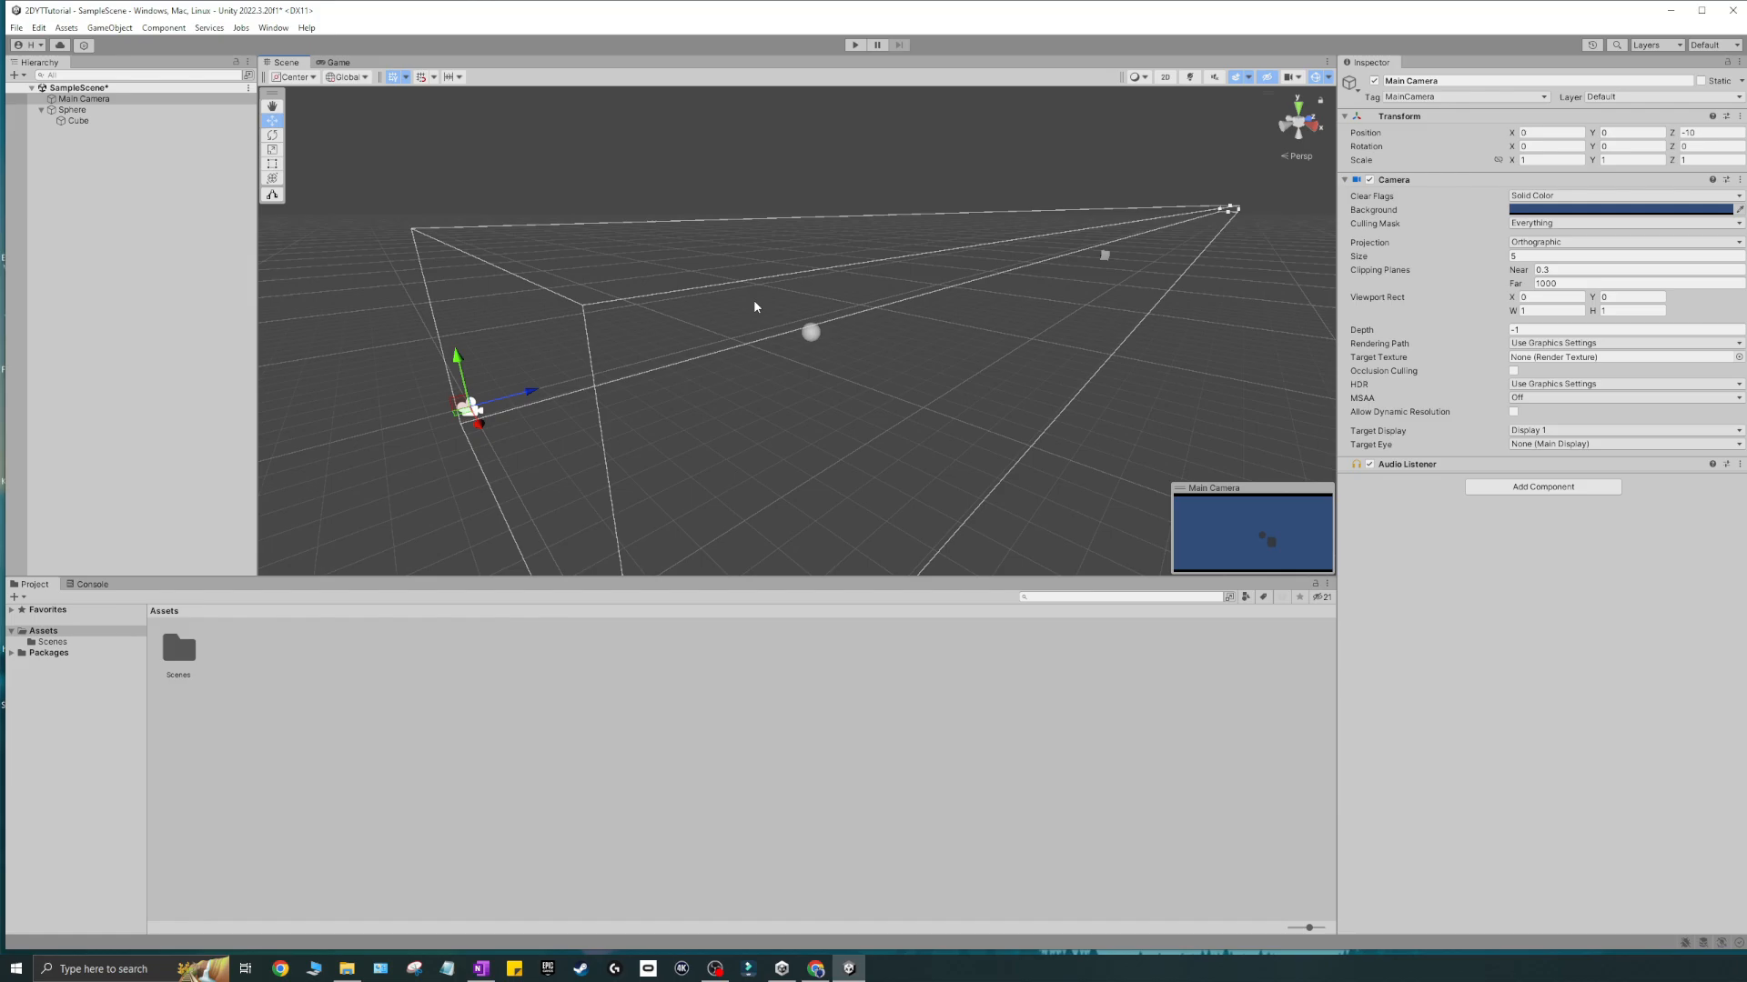
- Undo the Cube's move away from the camera and clear the selection
click(1032, 374)
key(ctrl+z)
key(ctrl+z)
key(z)
key(ctrl+z)
click(815, 398)
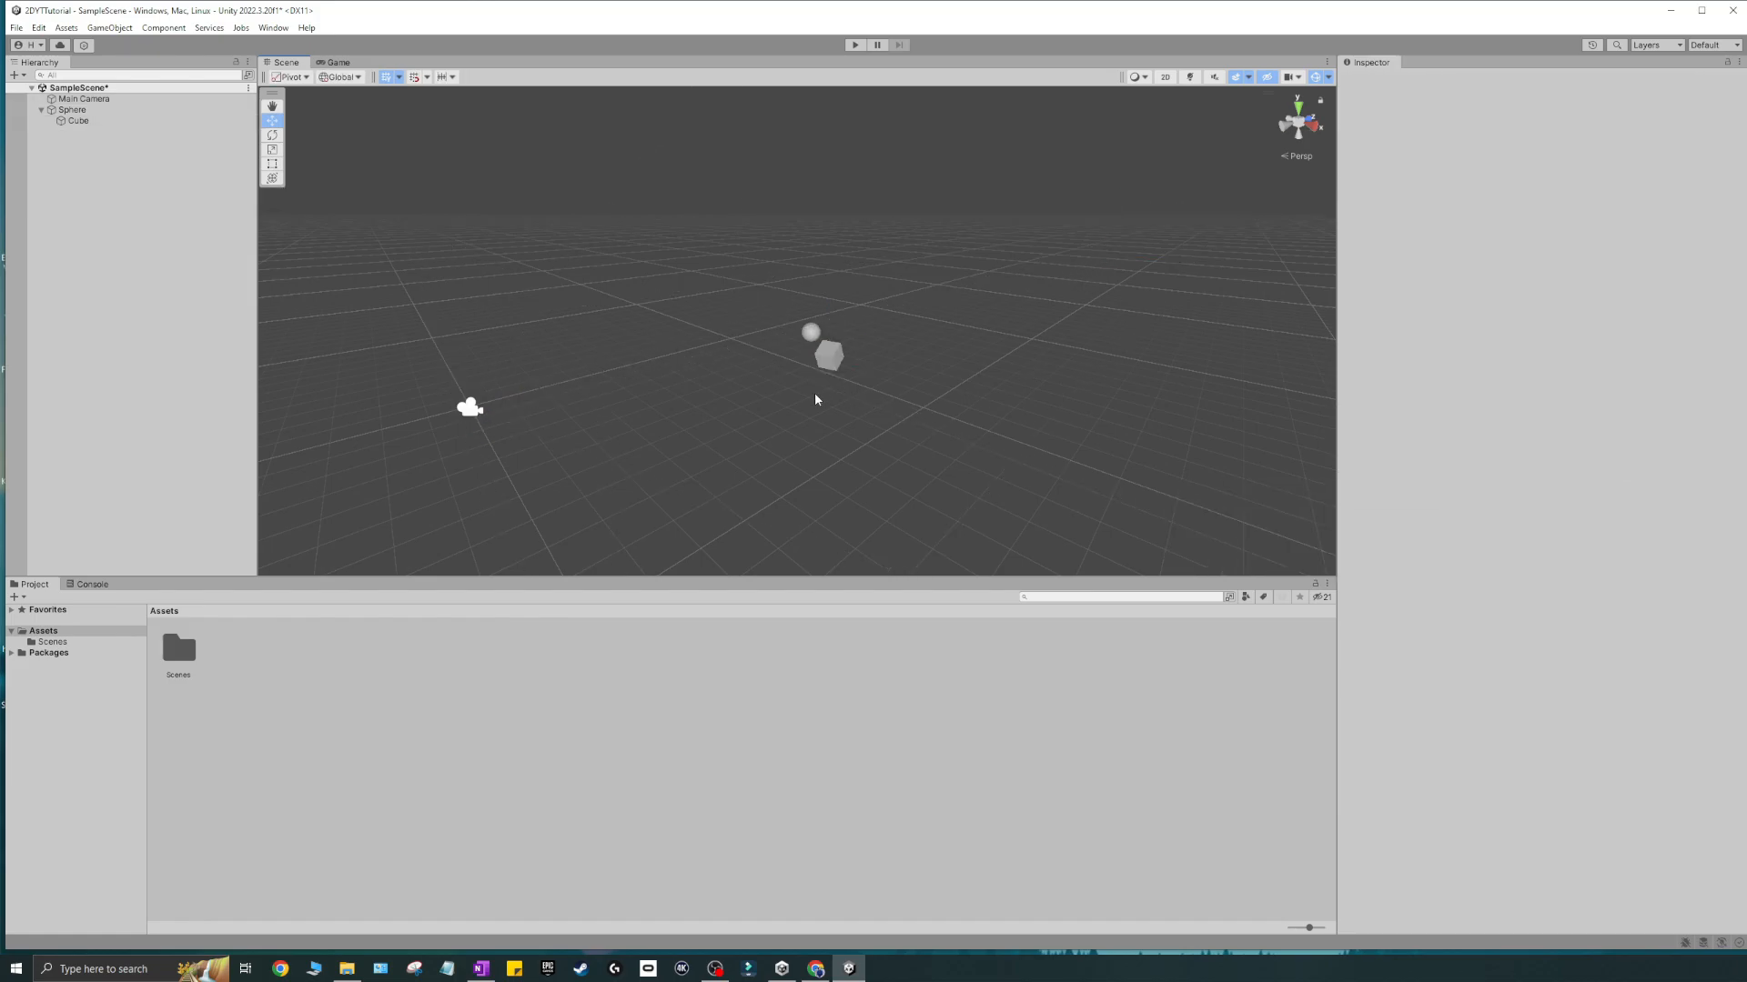
- Select Main Camera and examine the start of its orthographic view volume from the side
right_drag(647, 406, 819, 408)
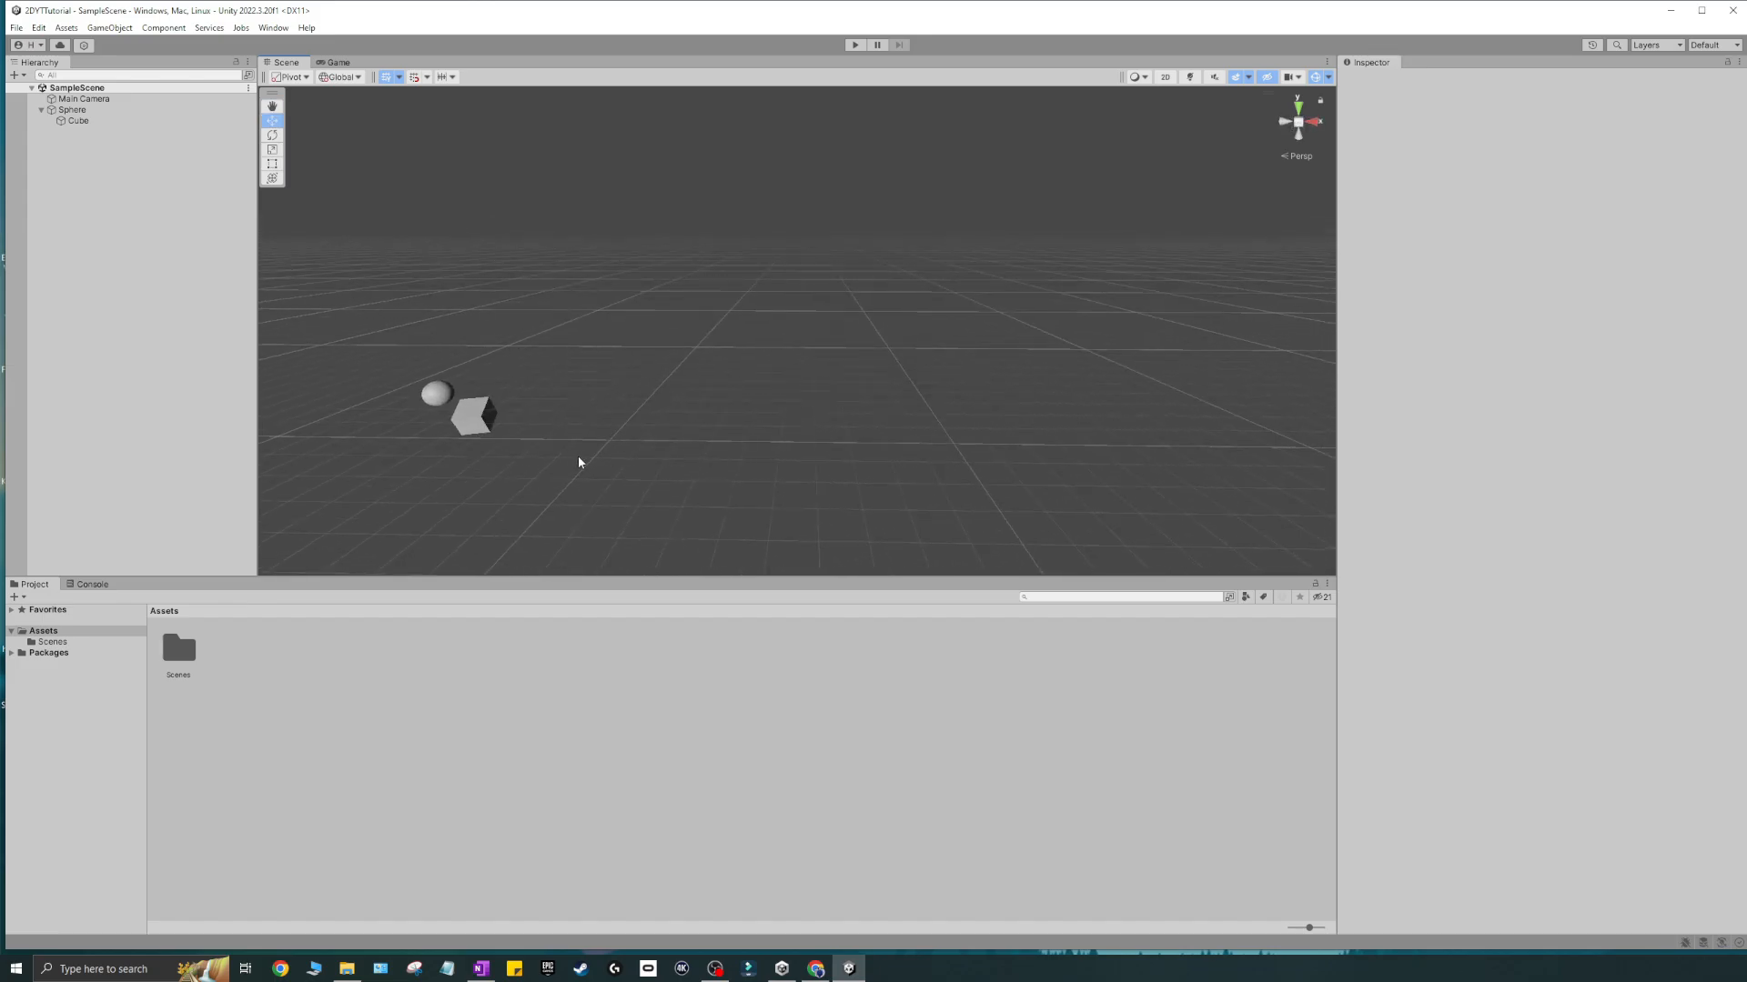
middle_drag(577, 456, 859, 367)
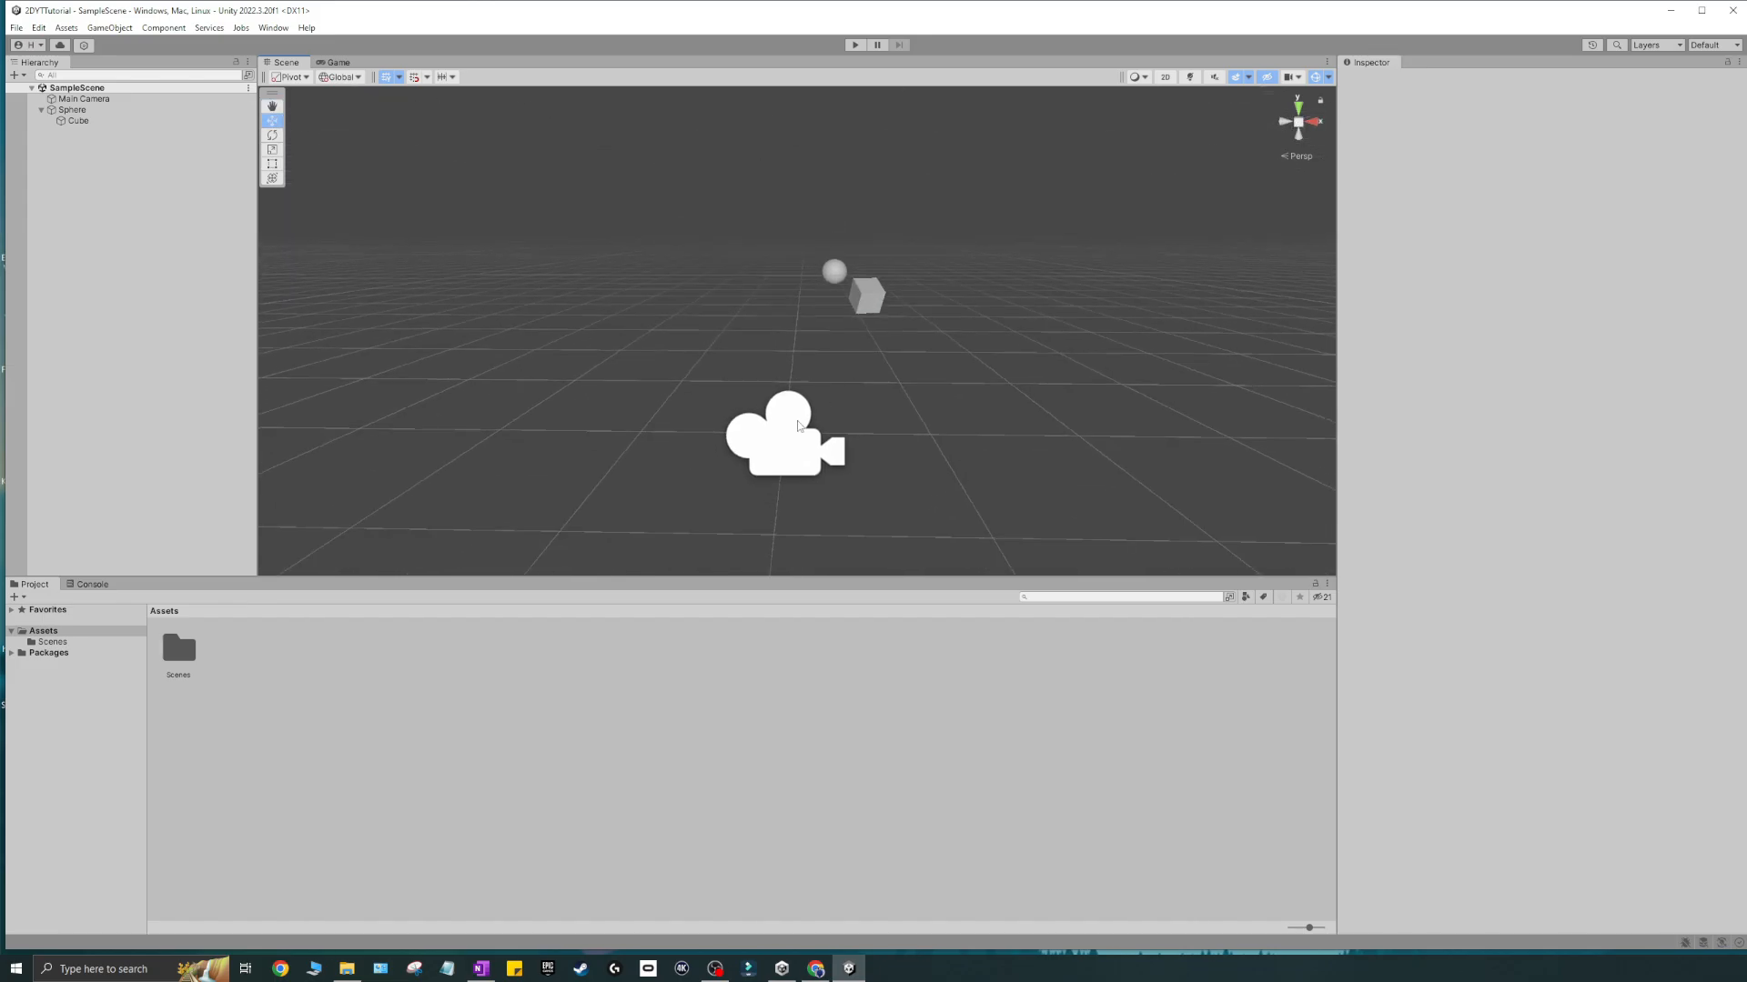
click(803, 430)
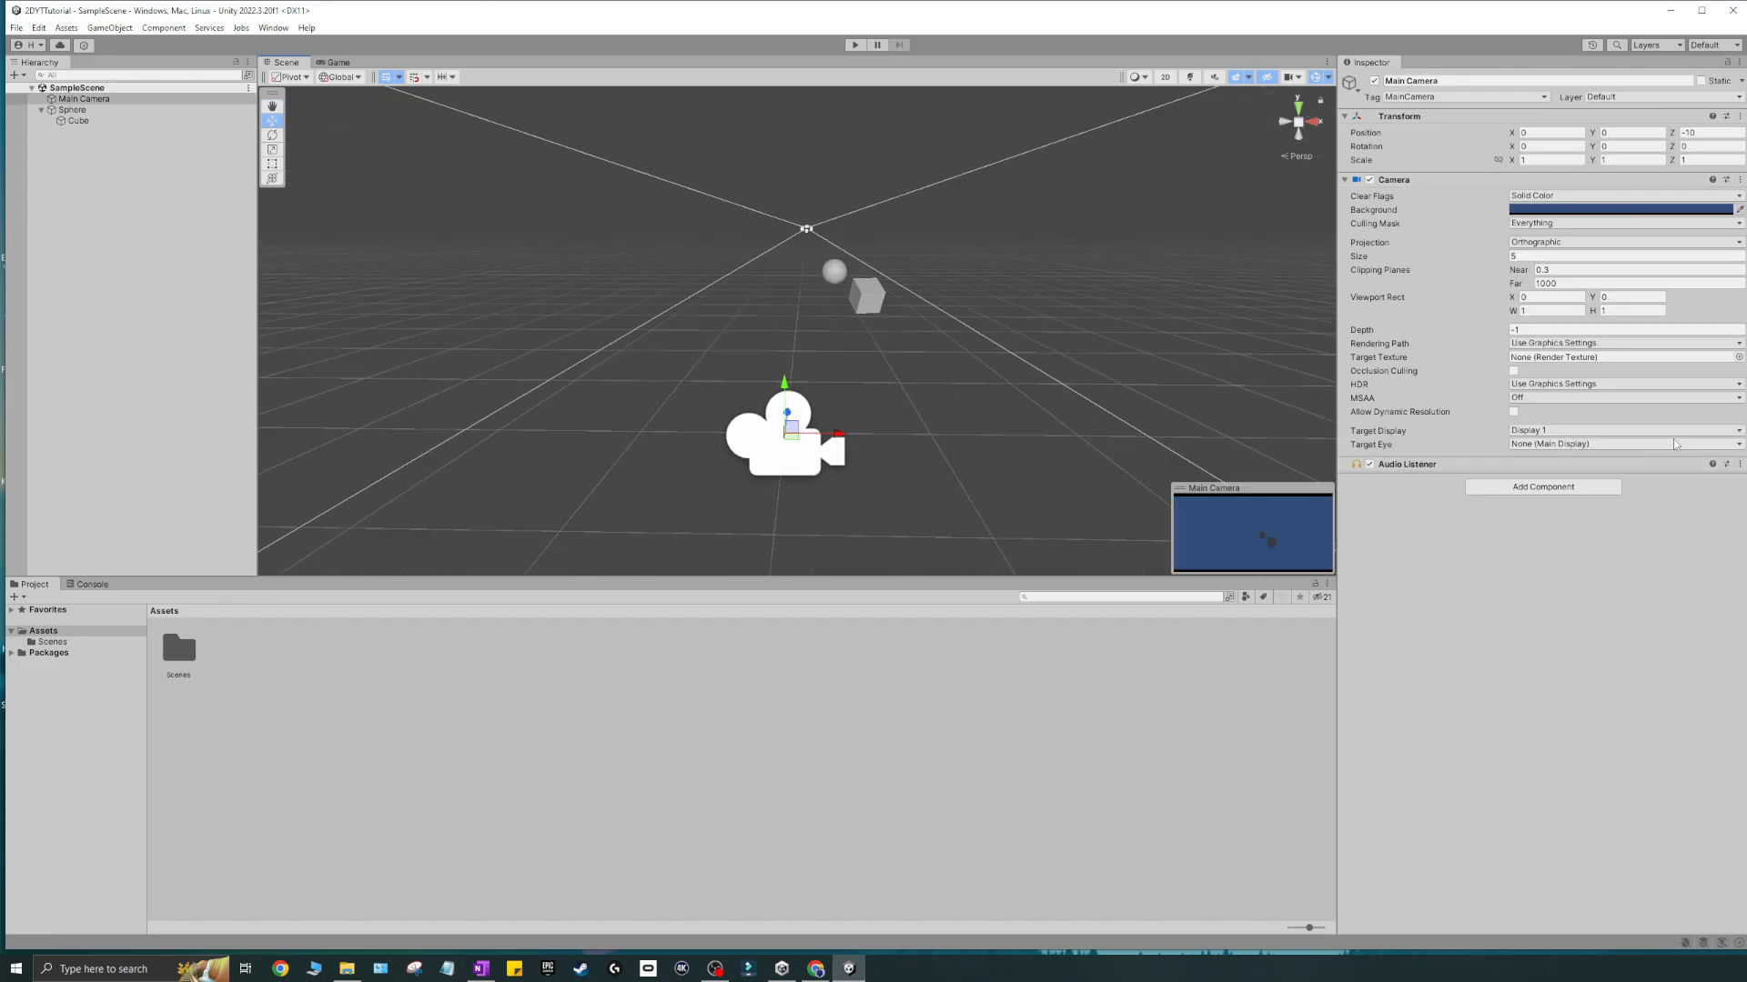
right_drag(1111, 335, 1003, 336)
key(d)
key(s)
right_drag(1207, 353, 1026, 335)
key(d)
middle_drag(1027, 336, 1060, 320)
right_drag(1059, 320, 846, 331)
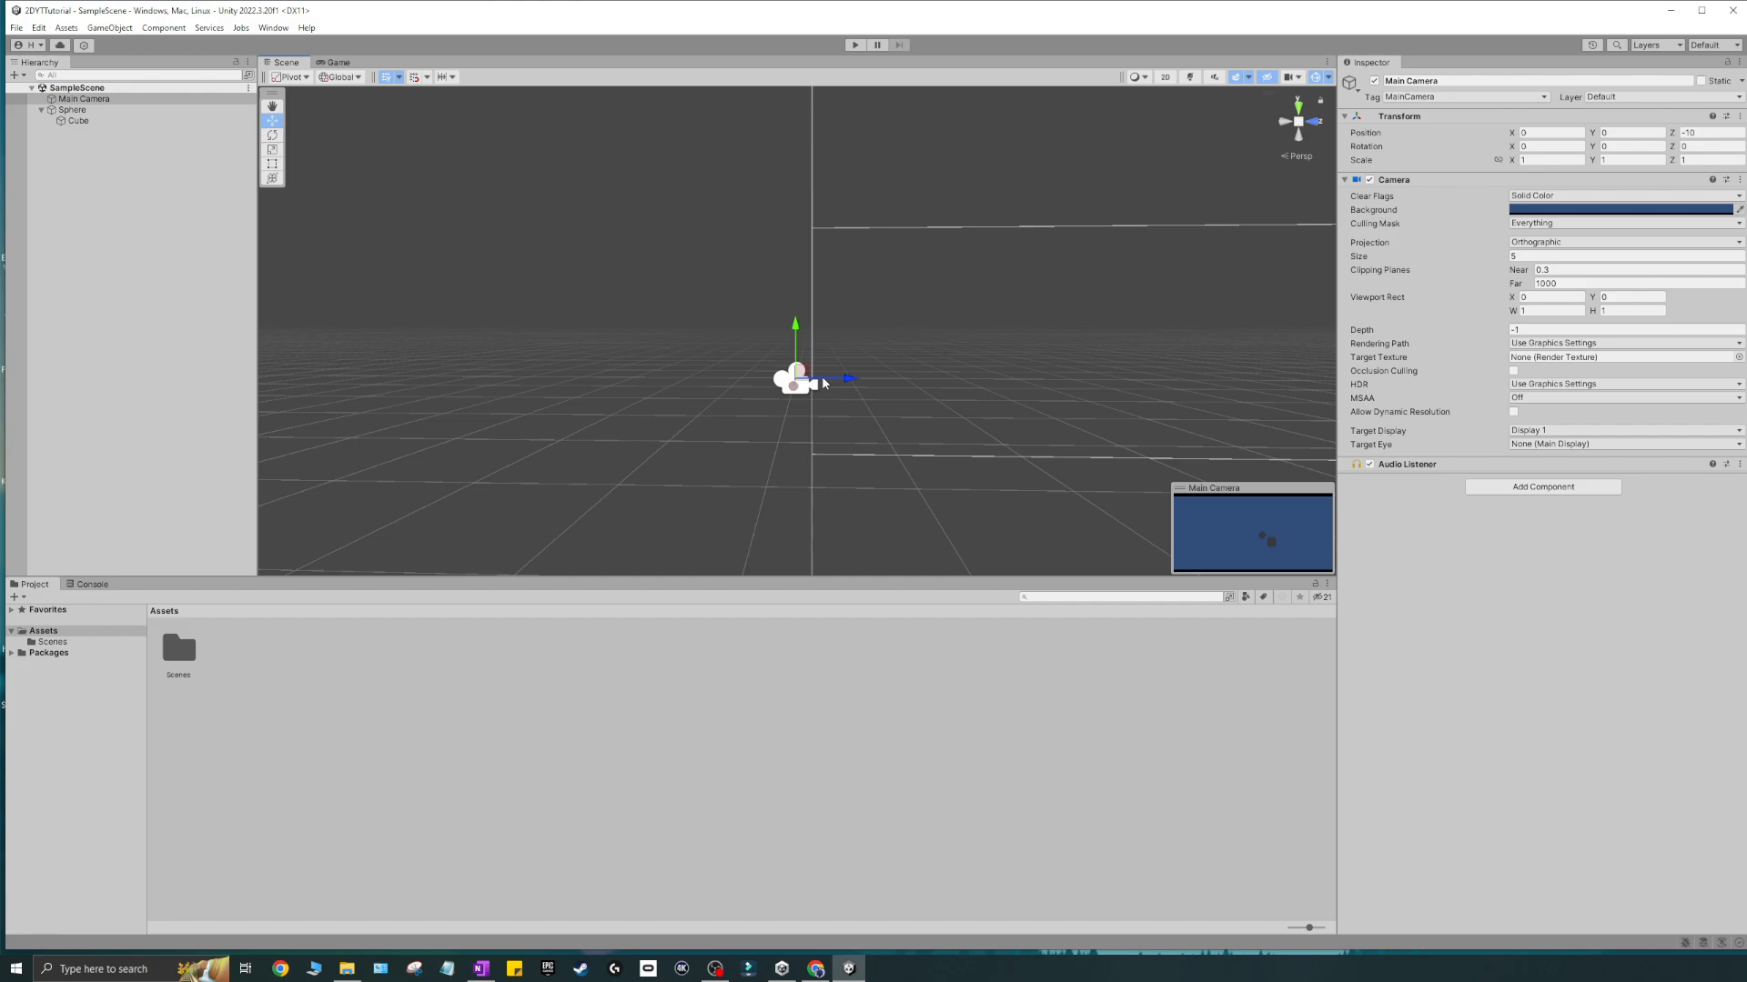
- Try adjusting Main Camera's near clipping distance and undo the change
click(1544, 271)
mouse_move(1530, 272)
mouse_down()
mouse_move(1490, 273)
mouse_move(1527, 271)
mouse_move(1510, 271)
mouse_up()
key(ctrl+z)
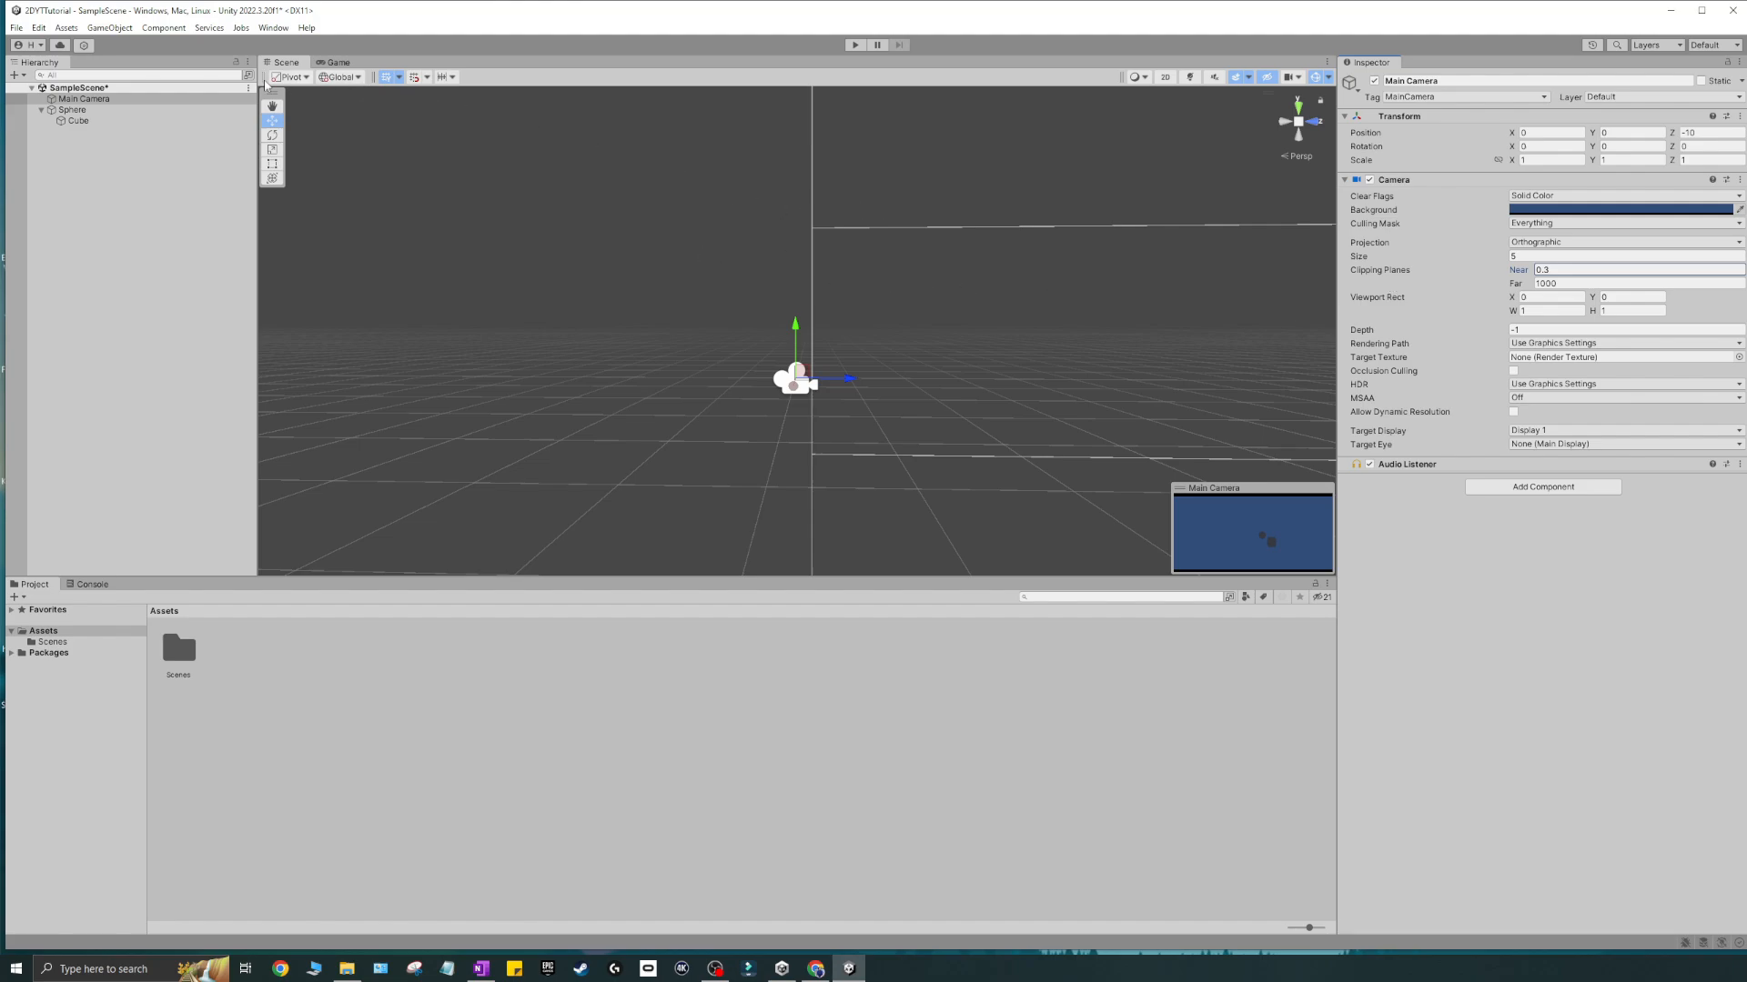
- Move the Sphere and its child toward the camera to about Z -8.94, and select Main Camera to check its preview
click(72, 109)
scroll(1225, 300, down, 3)
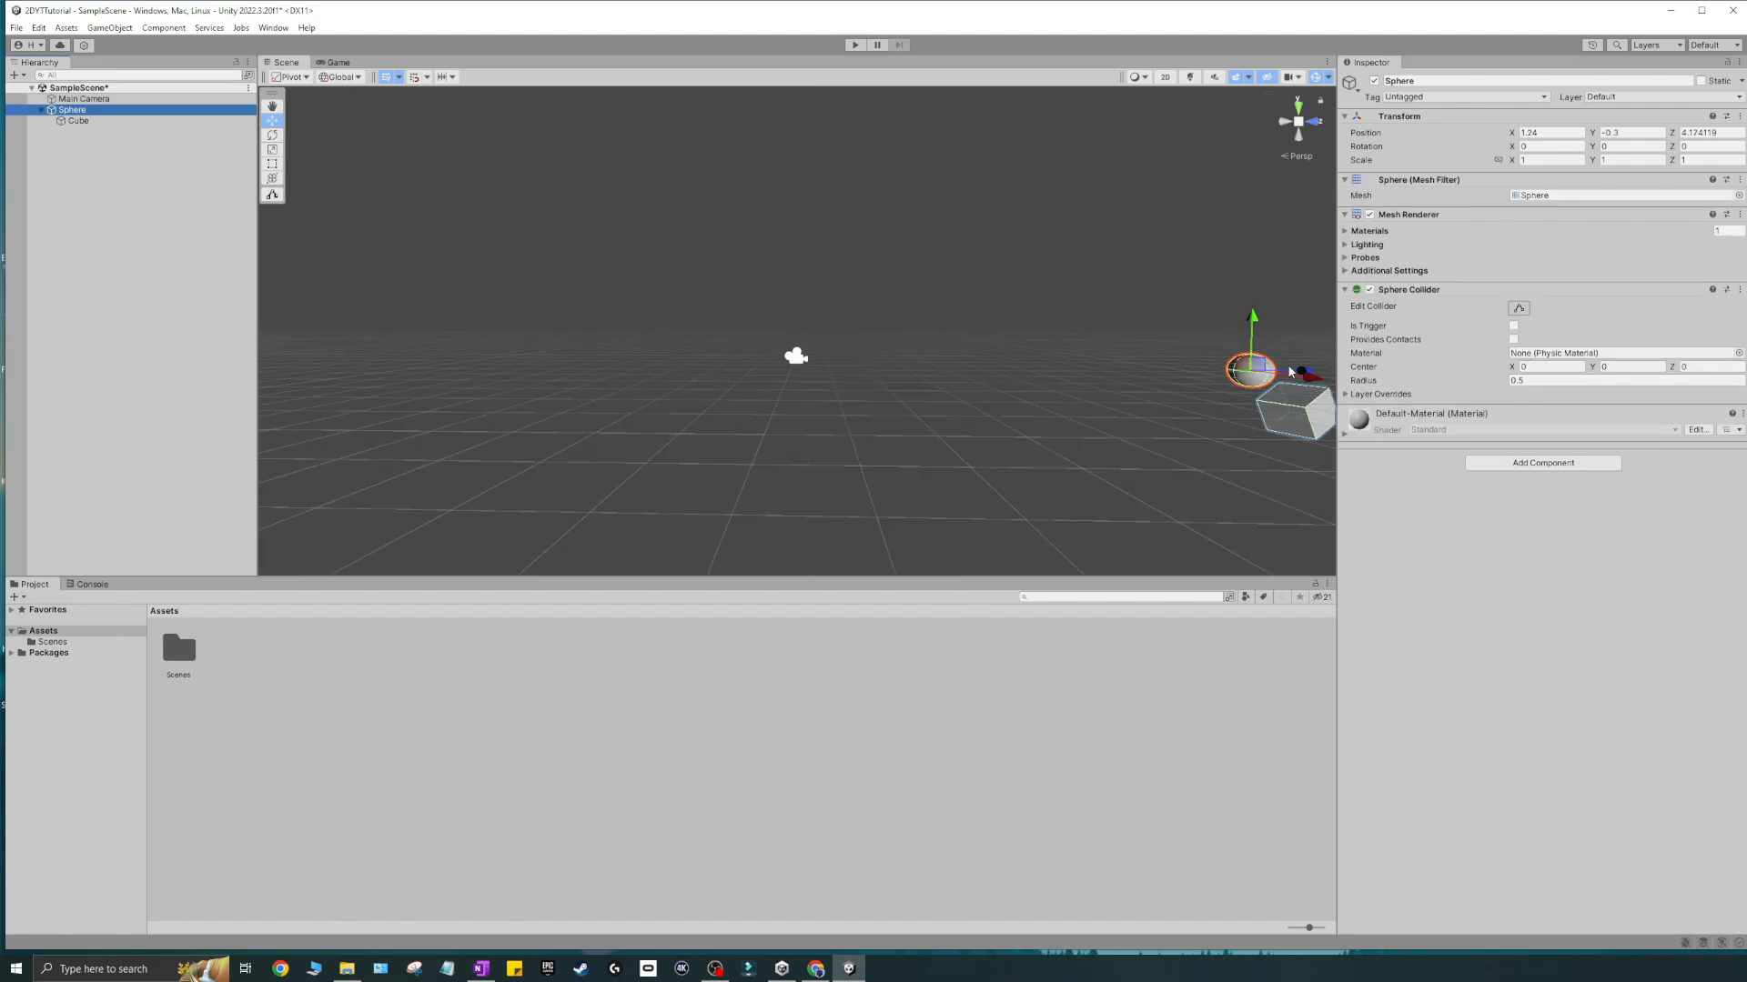
drag(1304, 372, 876, 363)
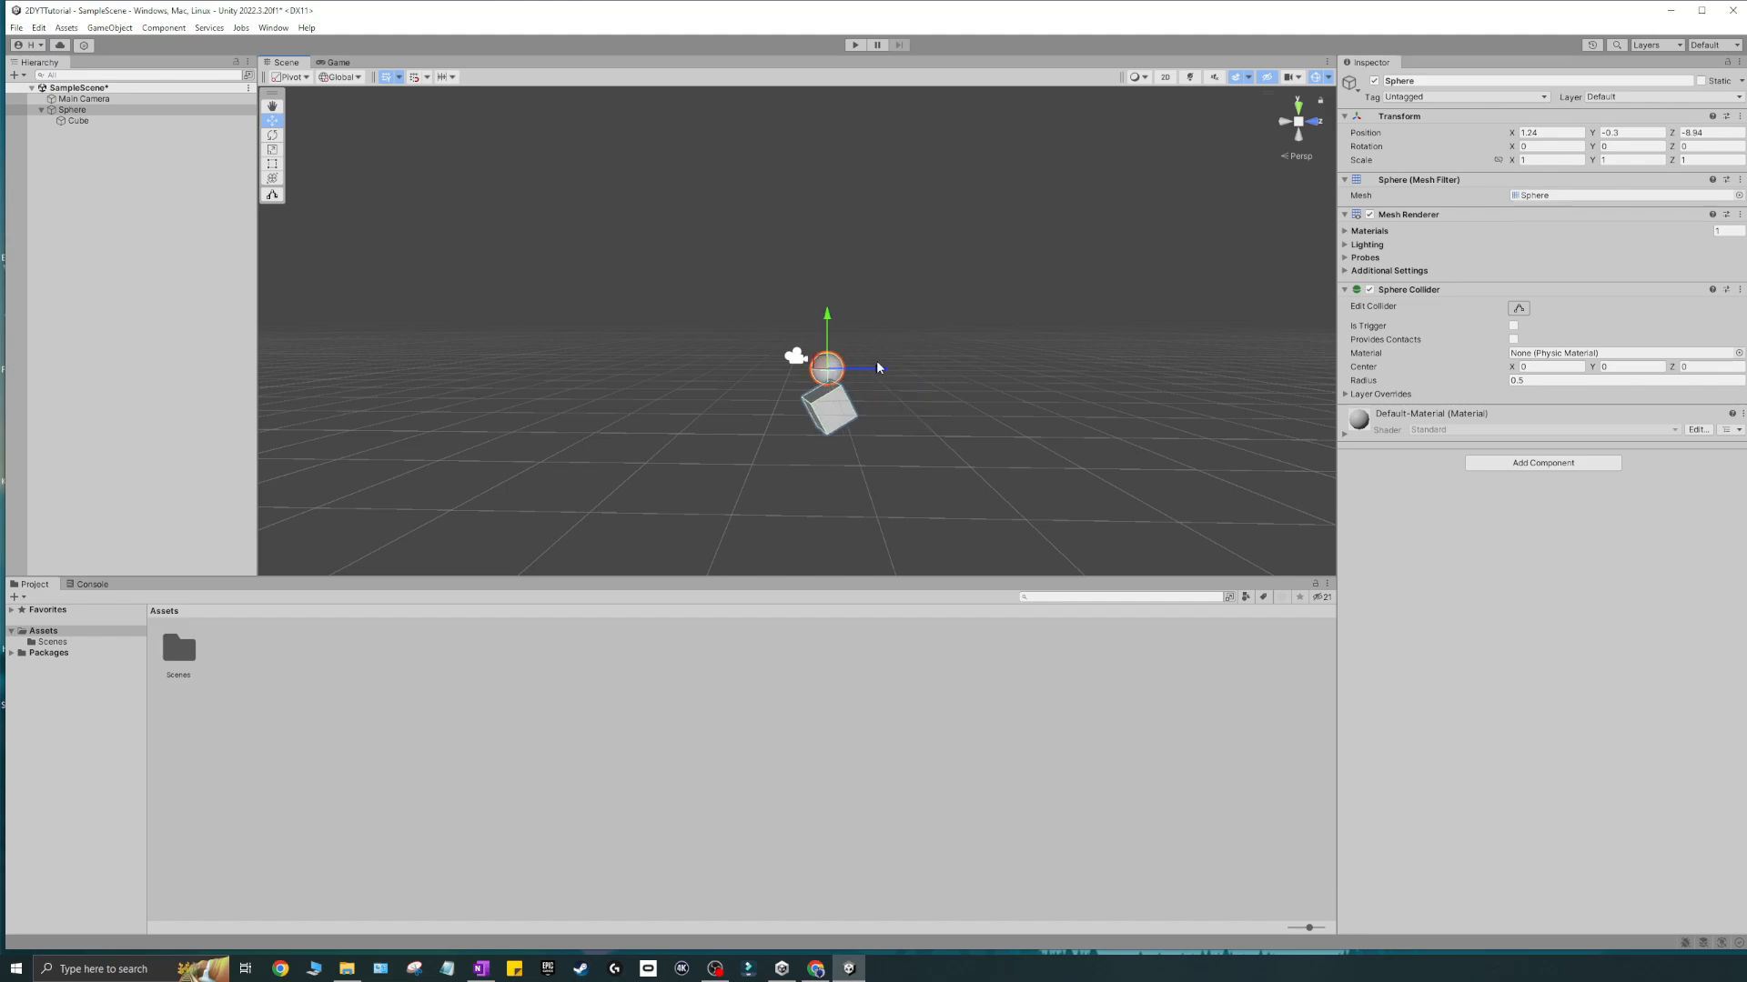
click(793, 356)
scroll(861, 404, up, 3)
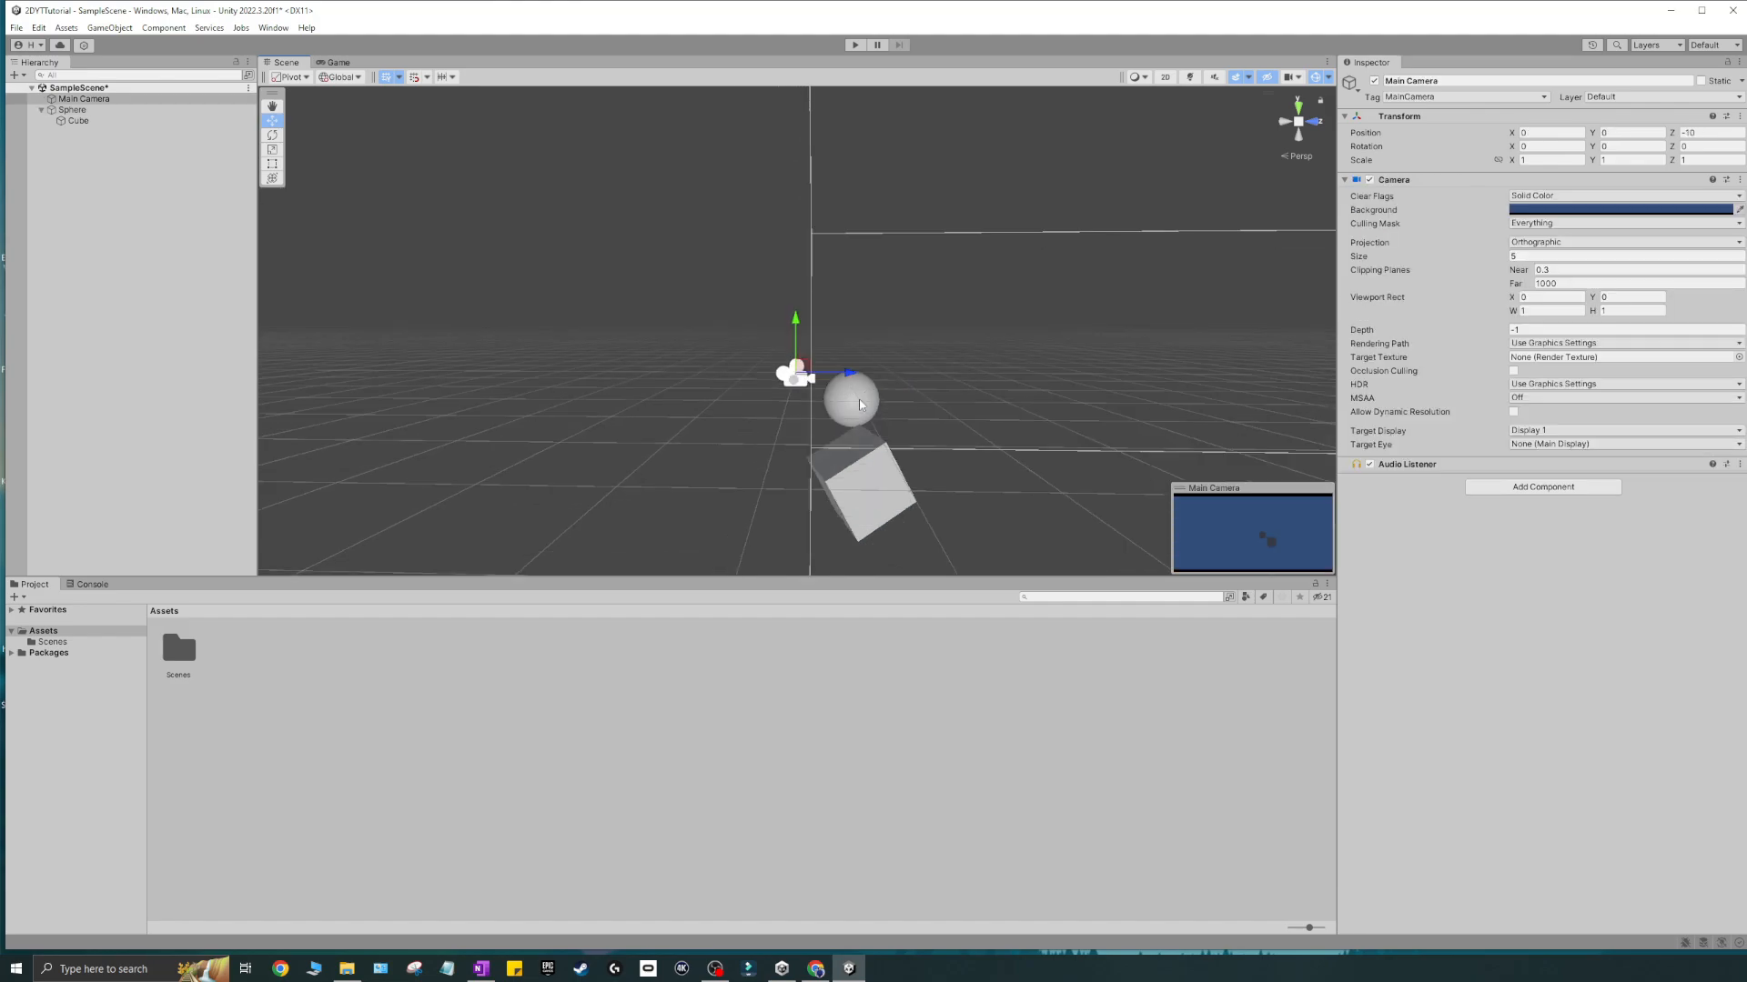
- Move the Sphere and its child further back beside the camera, and reselect Main Camera to check its preview
click(861, 404)
drag(860, 404, 802, 386)
click(801, 376)
click(782, 400)
click(783, 372)
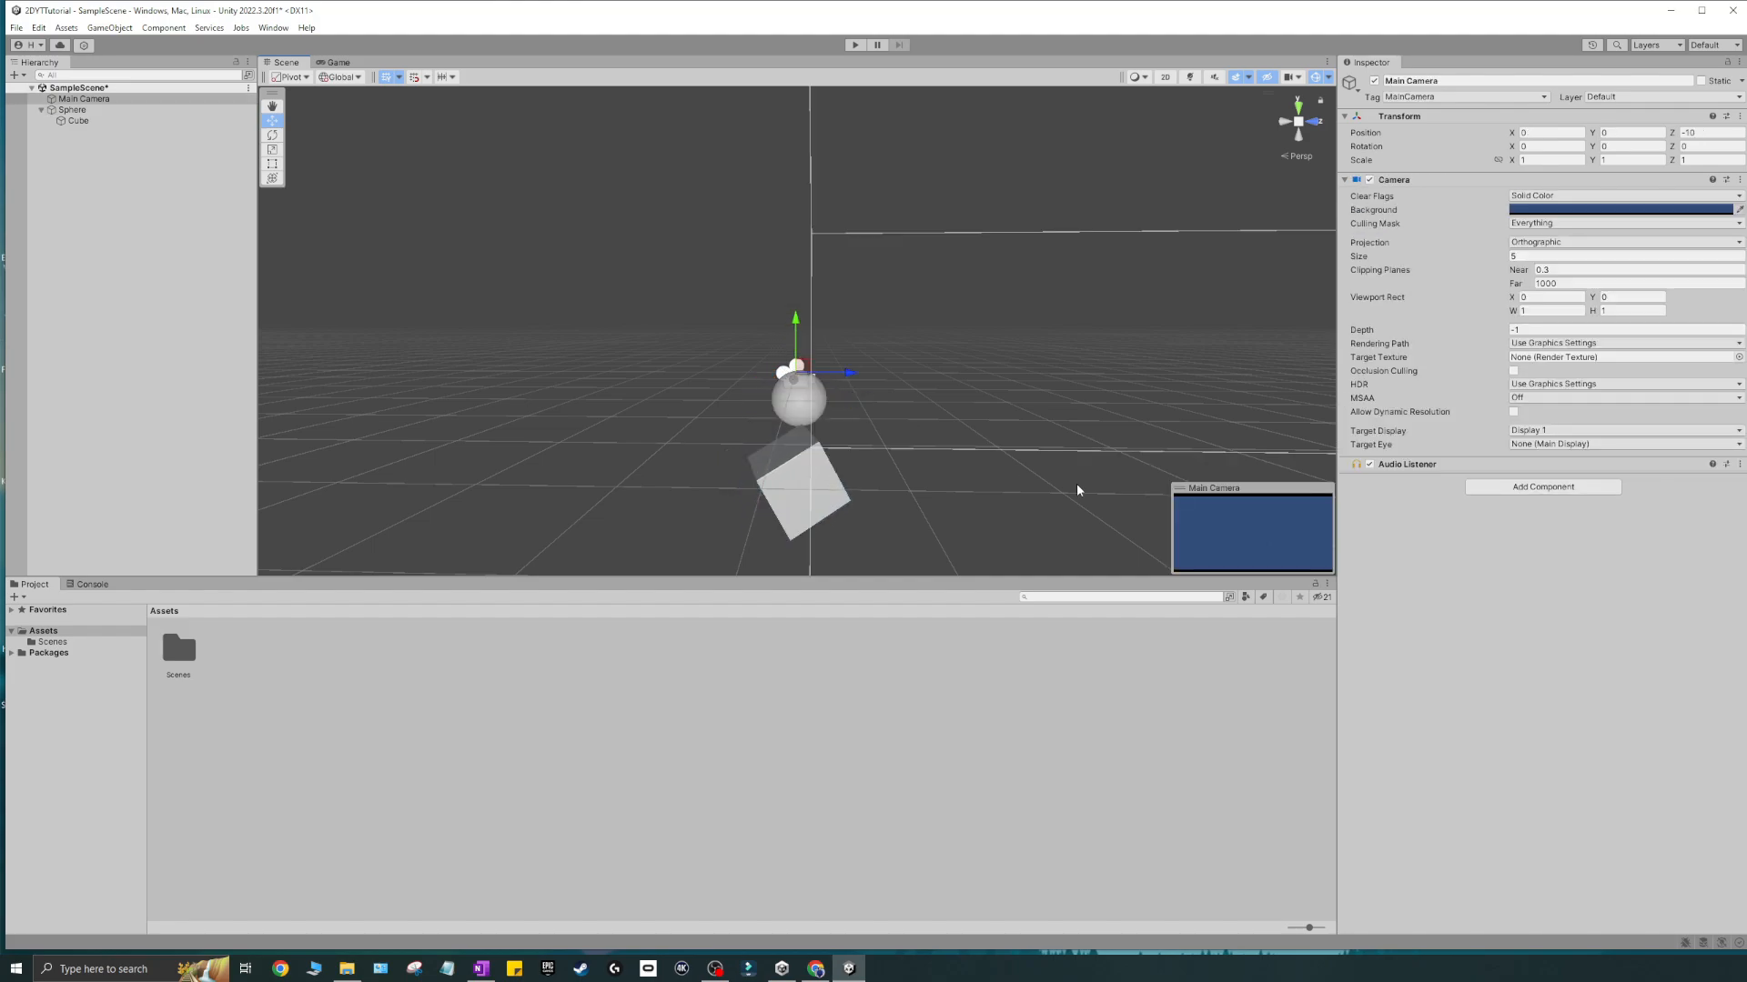
- Set Main Camera's near clipping plane to 0.1 and select its far clipping value
mouse_move(1520, 276)
mouse_down()
mouse_move(1481, 278)
mouse_move(1511, 275)
mouse_up()
click(1543, 284)
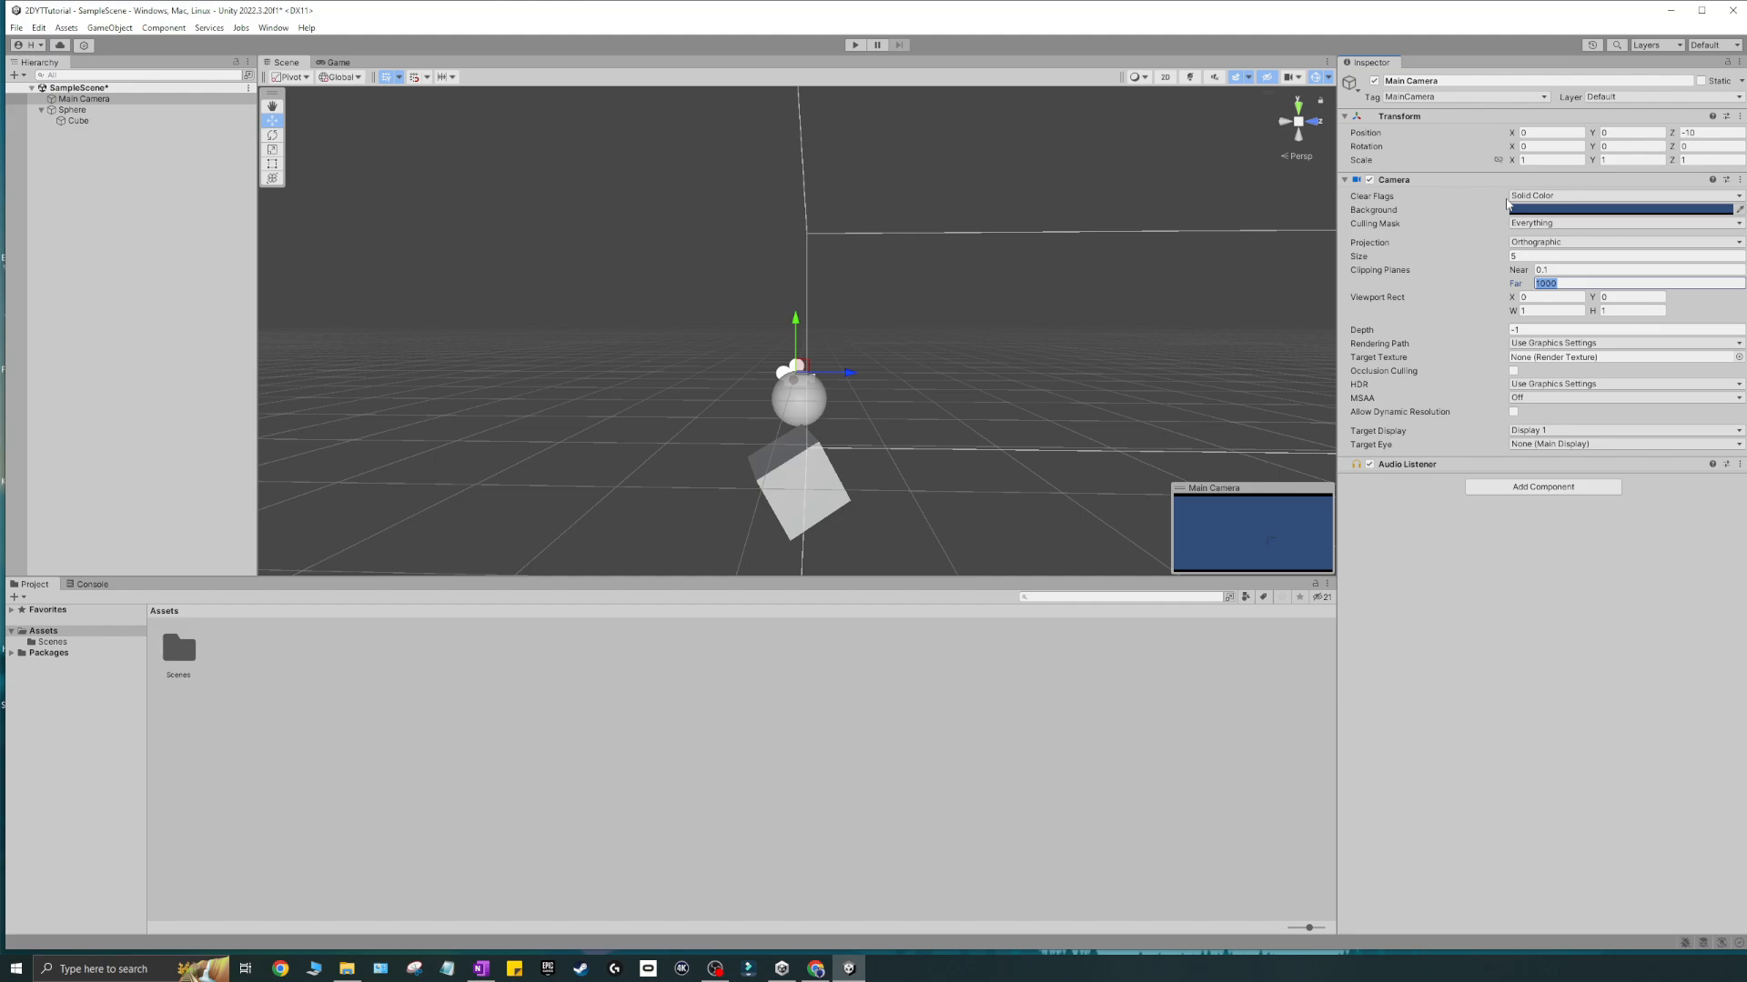
- Try an olive background colour (797032) on Main Camera and undo the colour change
click(1544, 210)
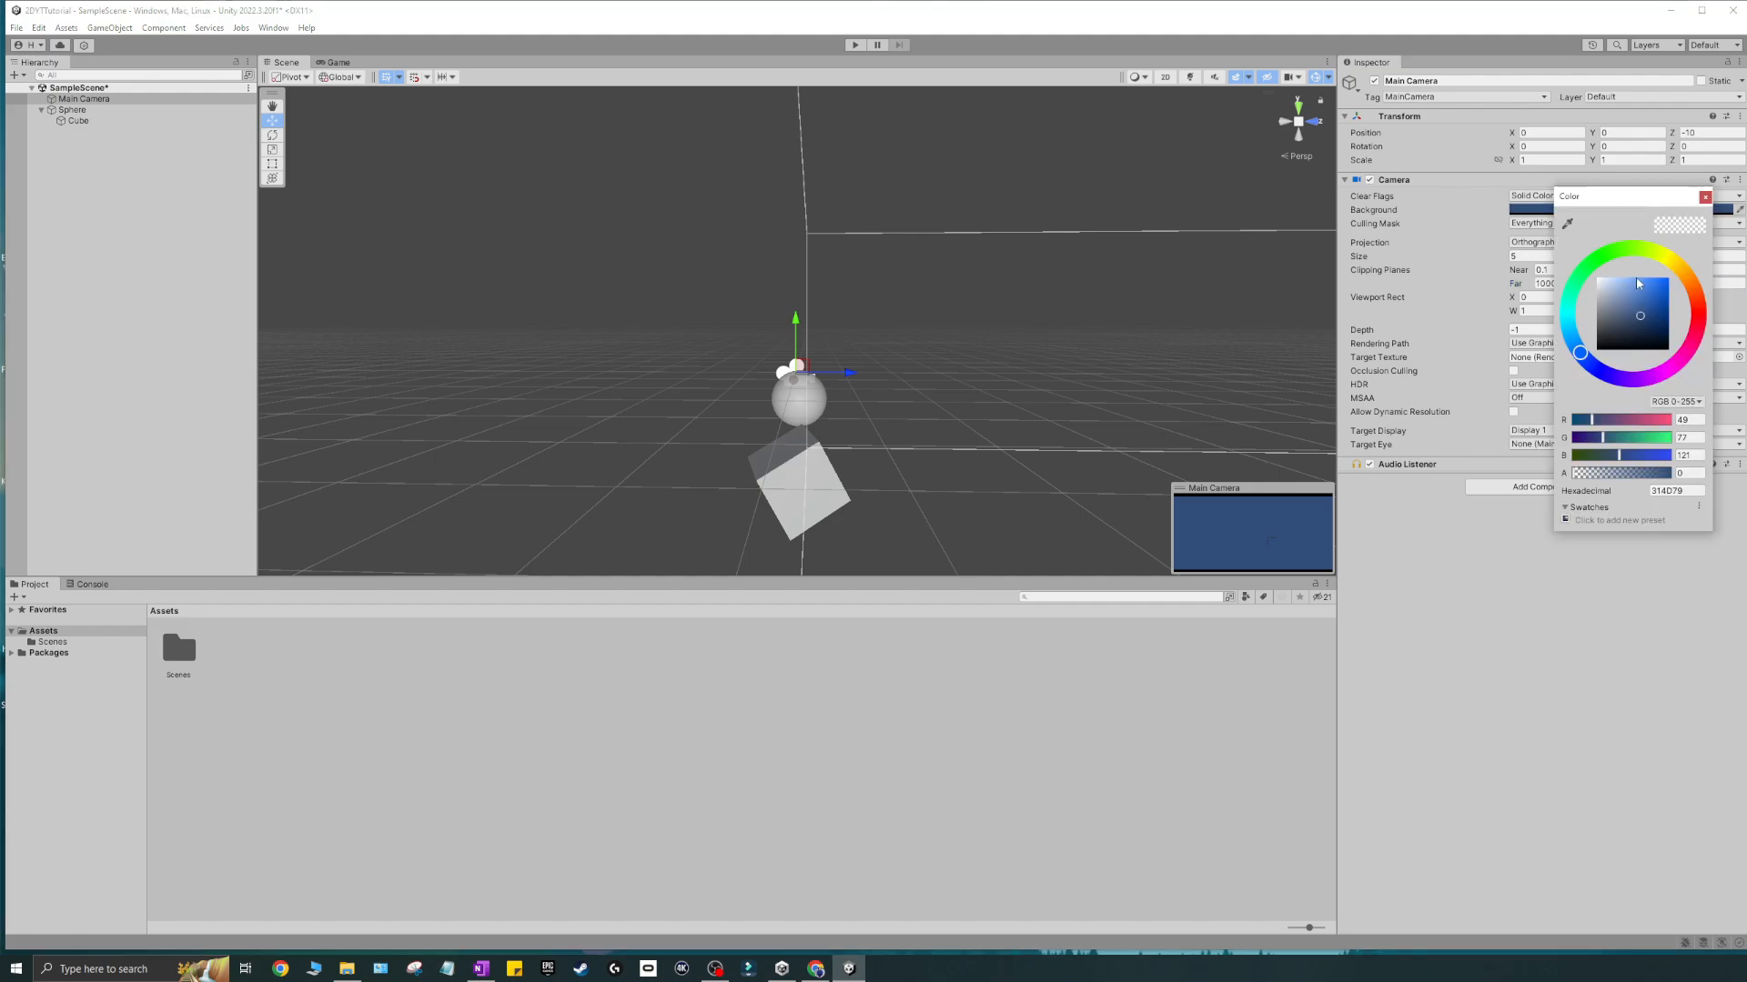
click(337, 63)
click(293, 64)
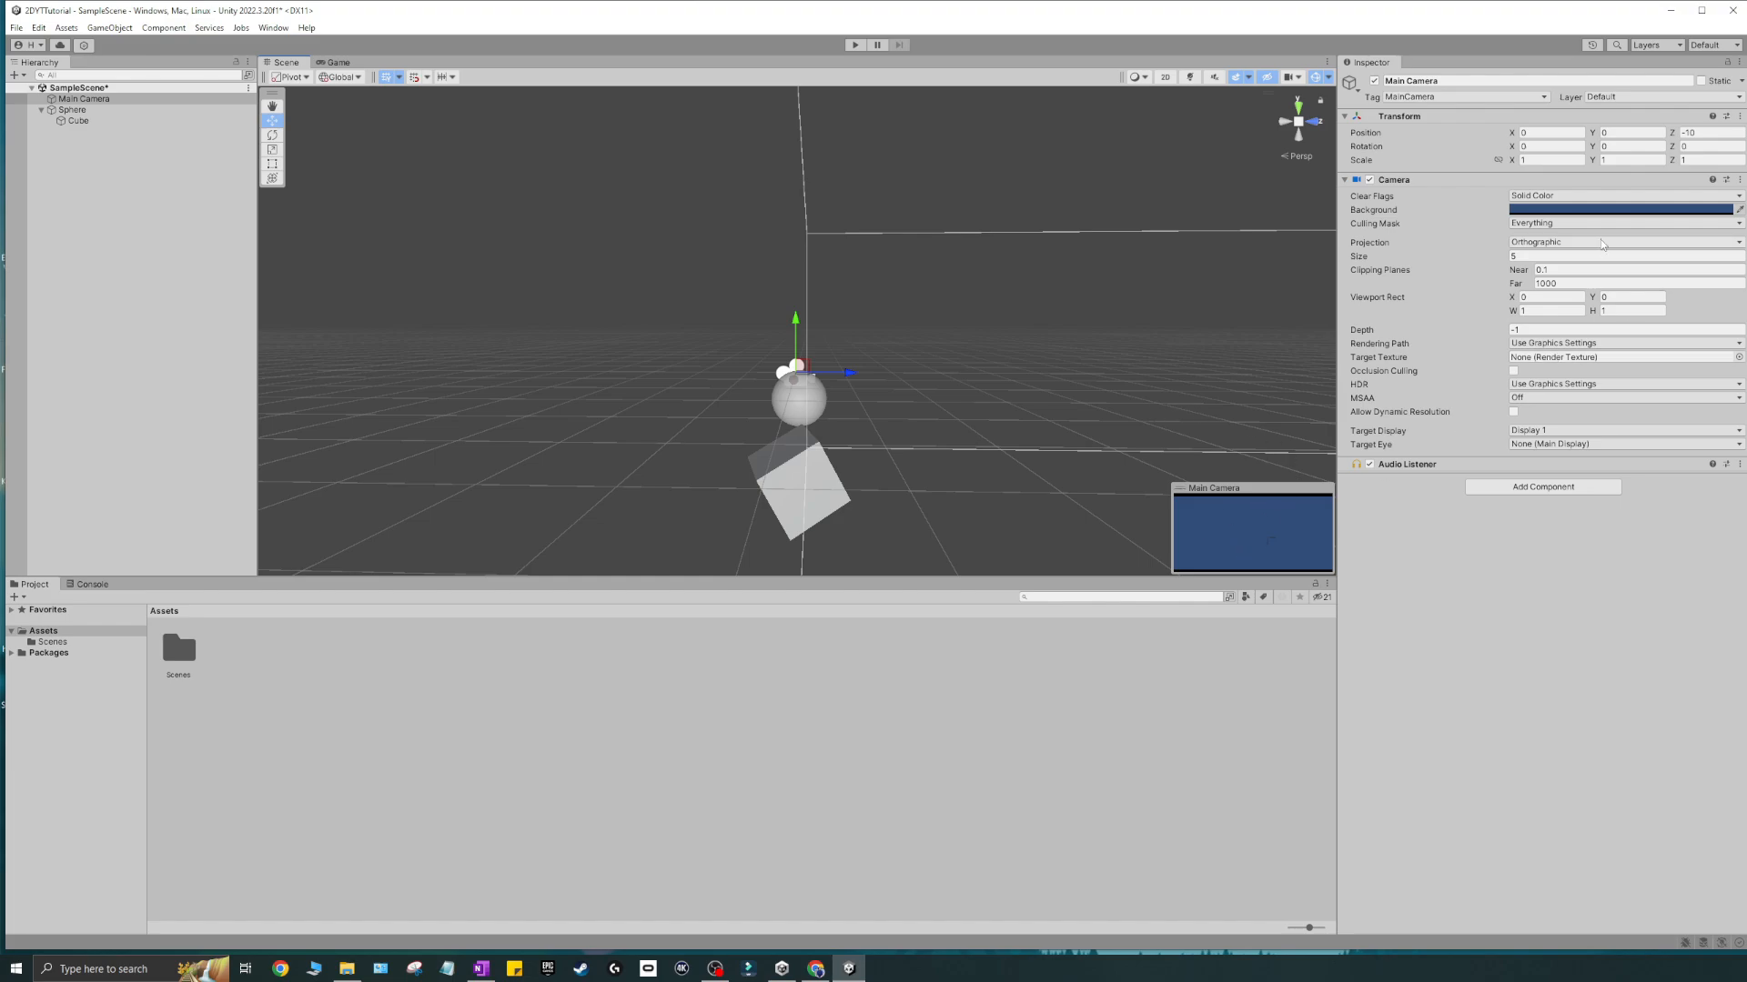
click(1599, 210)
drag(1623, 357, 1722, 271)
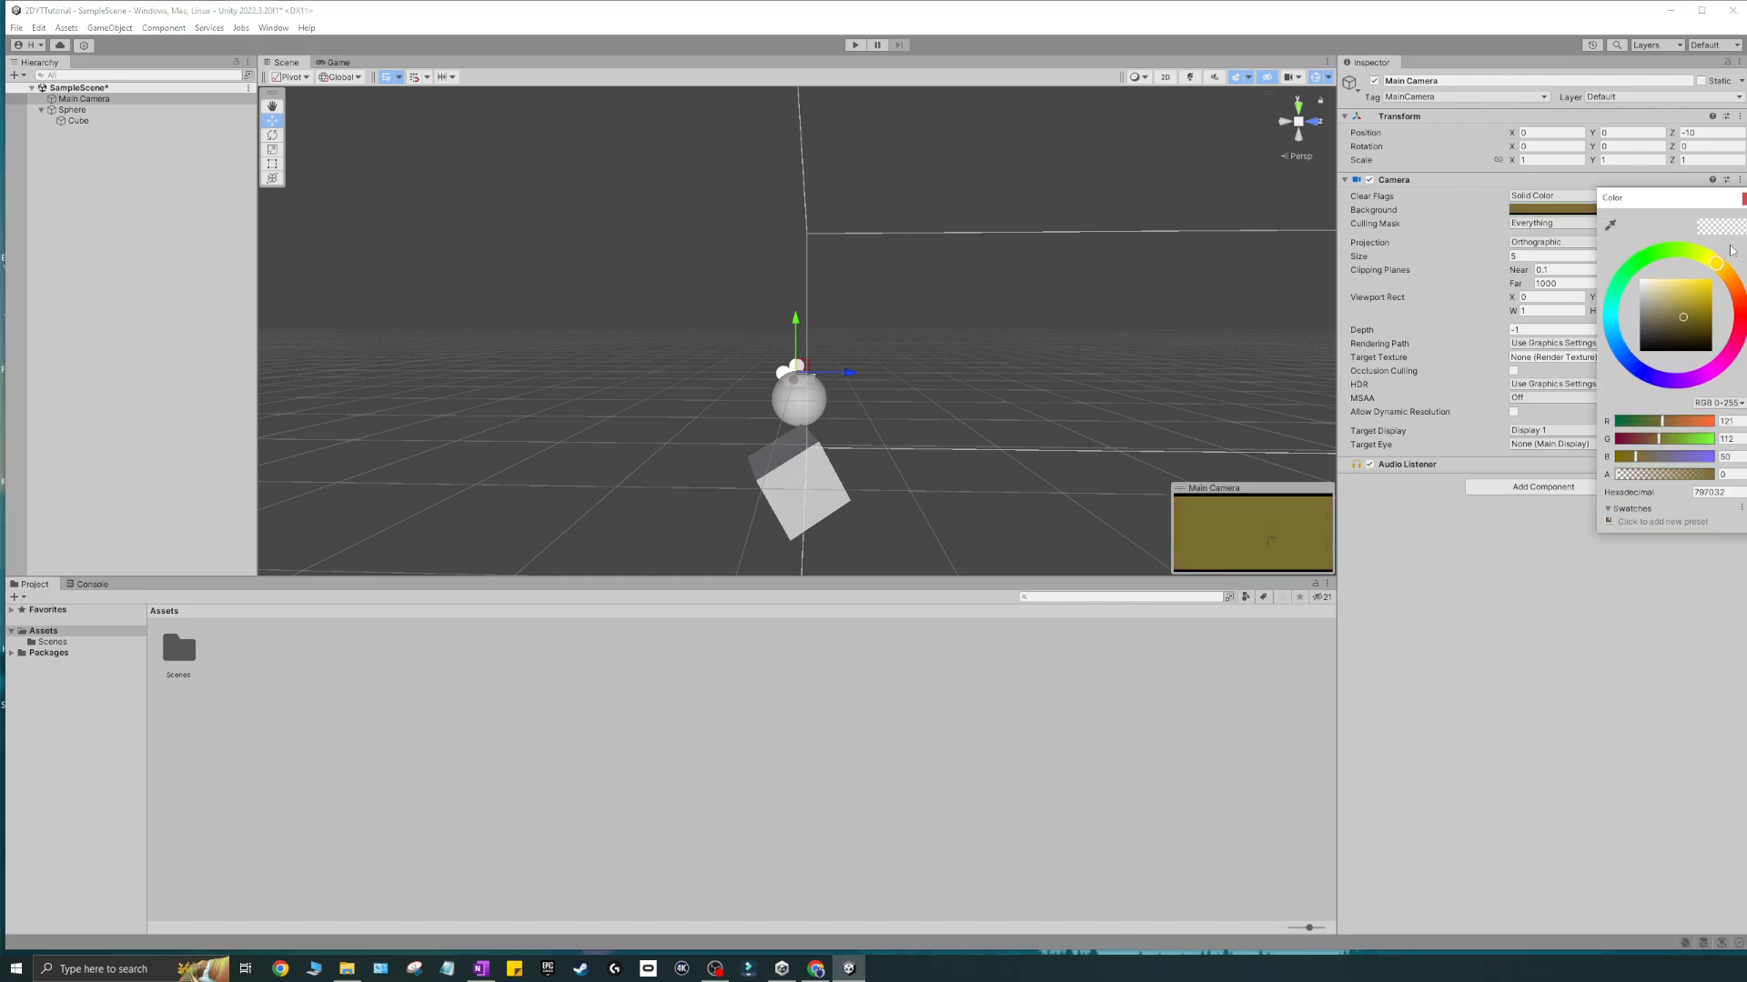
click(339, 62)
click(286, 62)
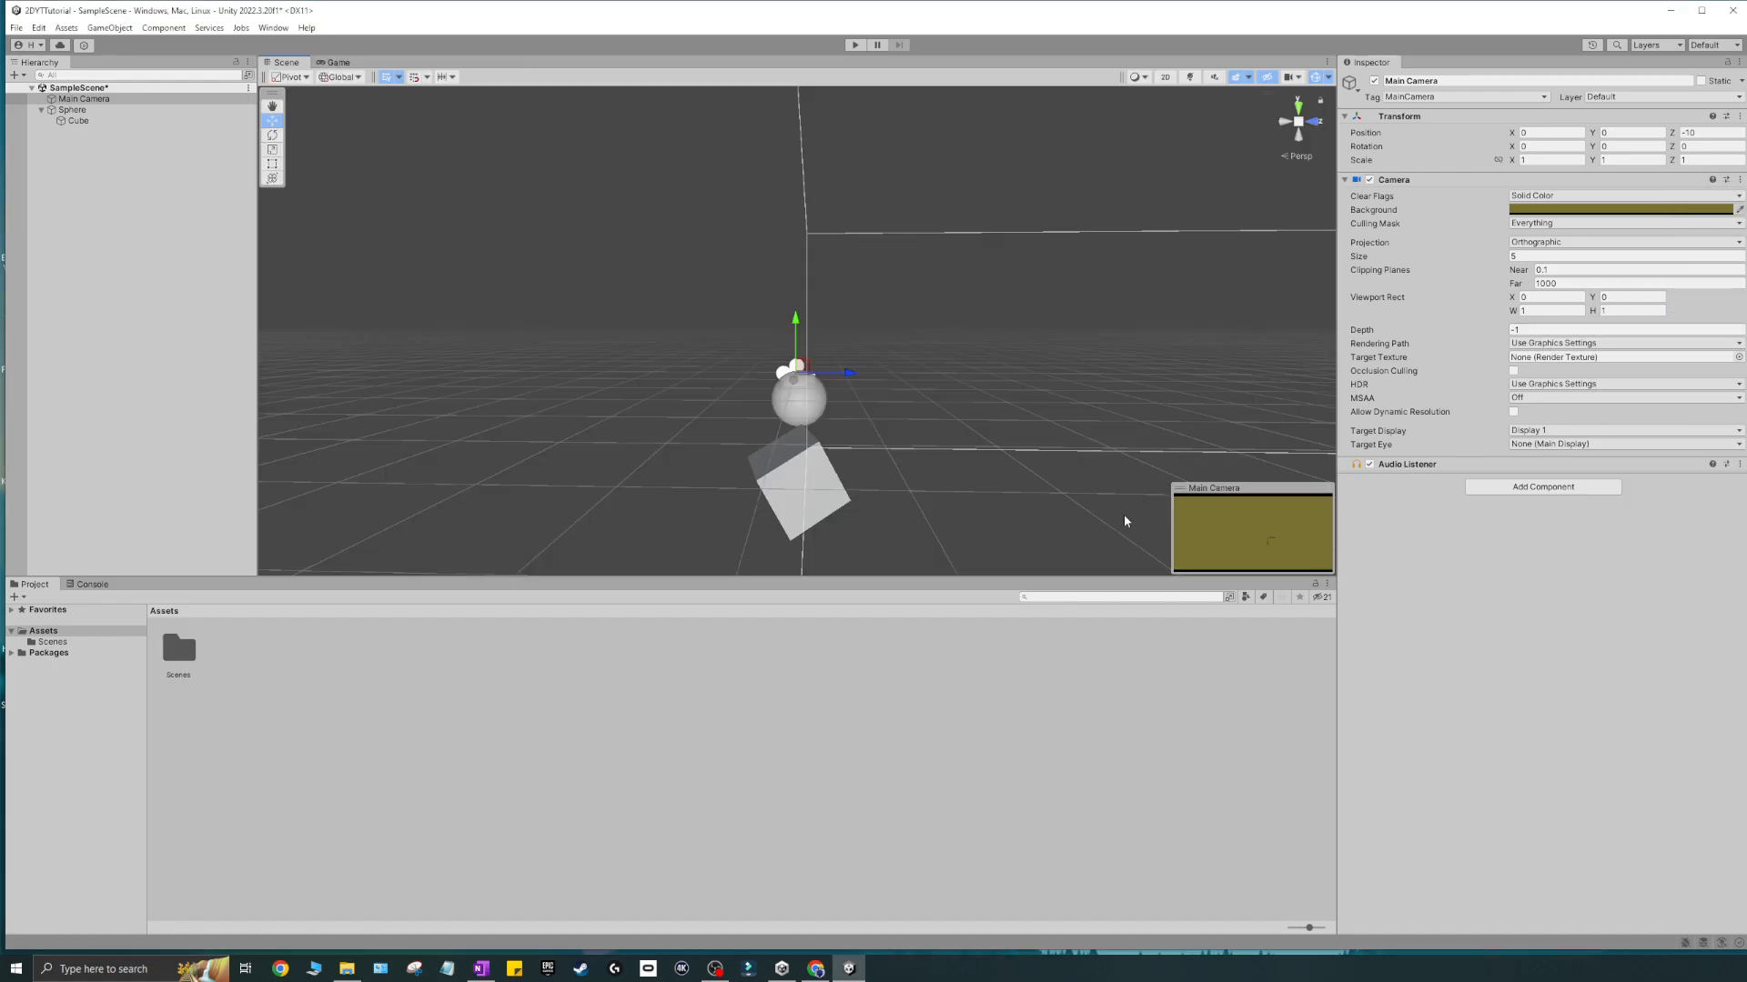
key(ctrl+z)
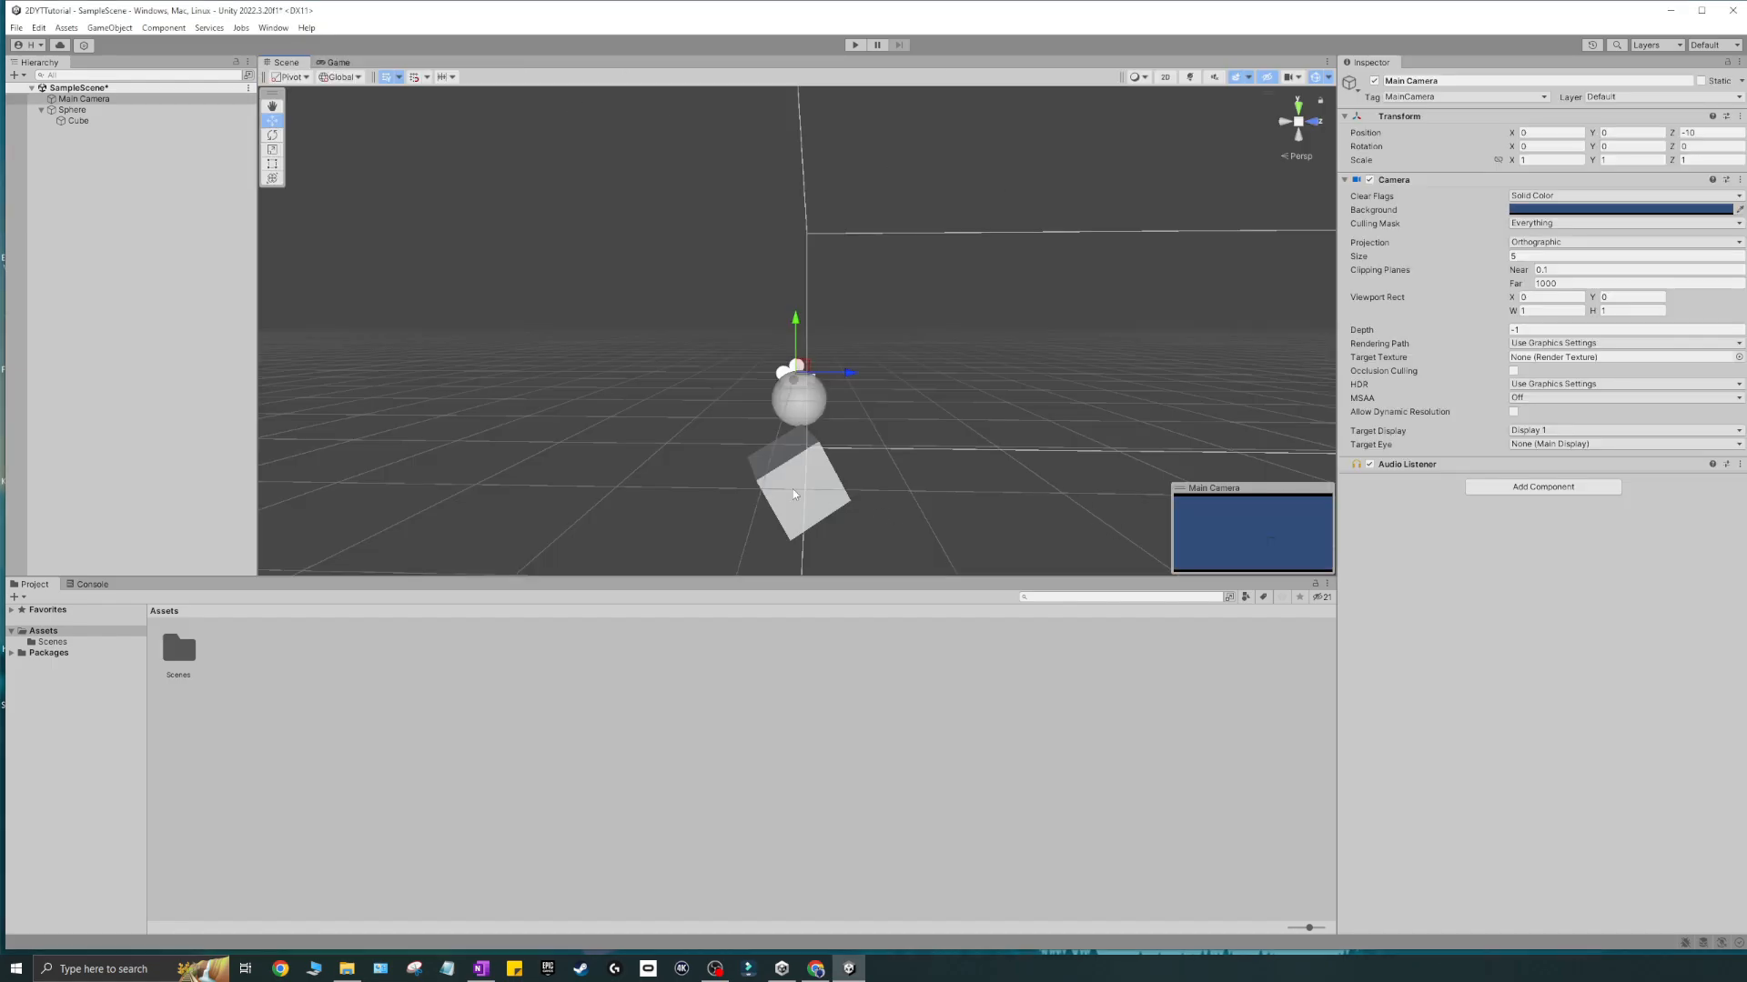
- Move the Sphere and its child forward along Z, away from the camera, and select Main Camera to check its preview
double_click(72, 109)
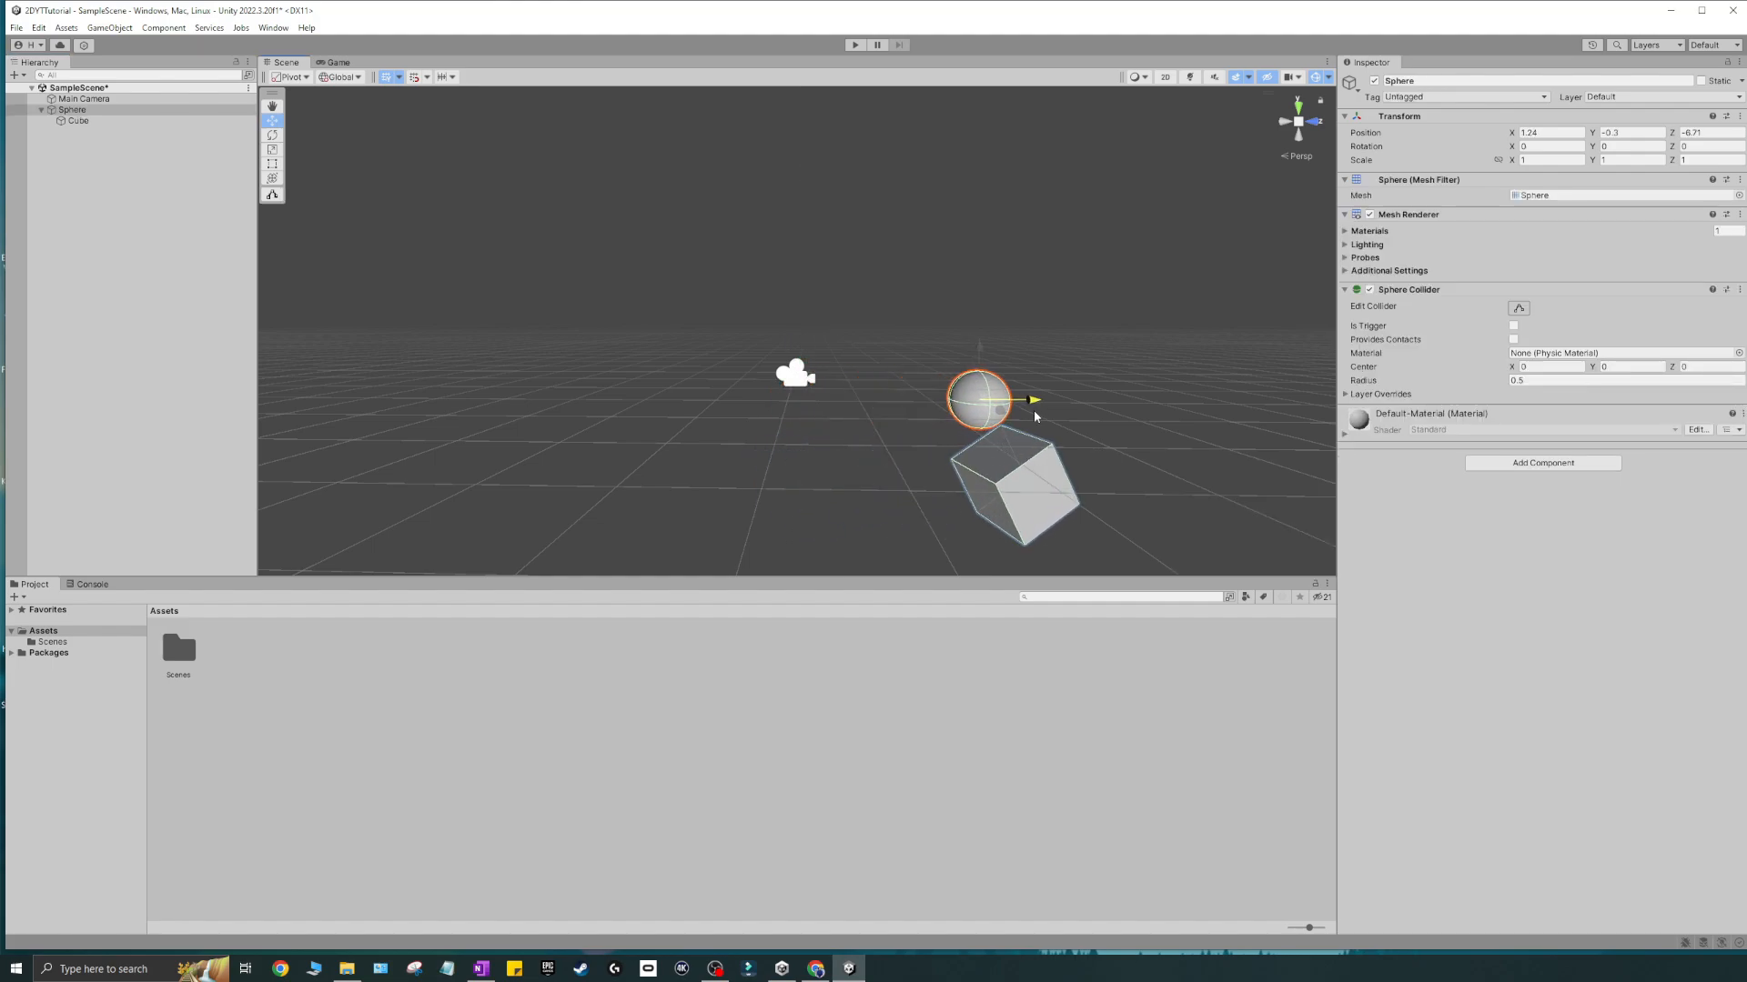
drag(984, 414, 1080, 417)
click(796, 373)
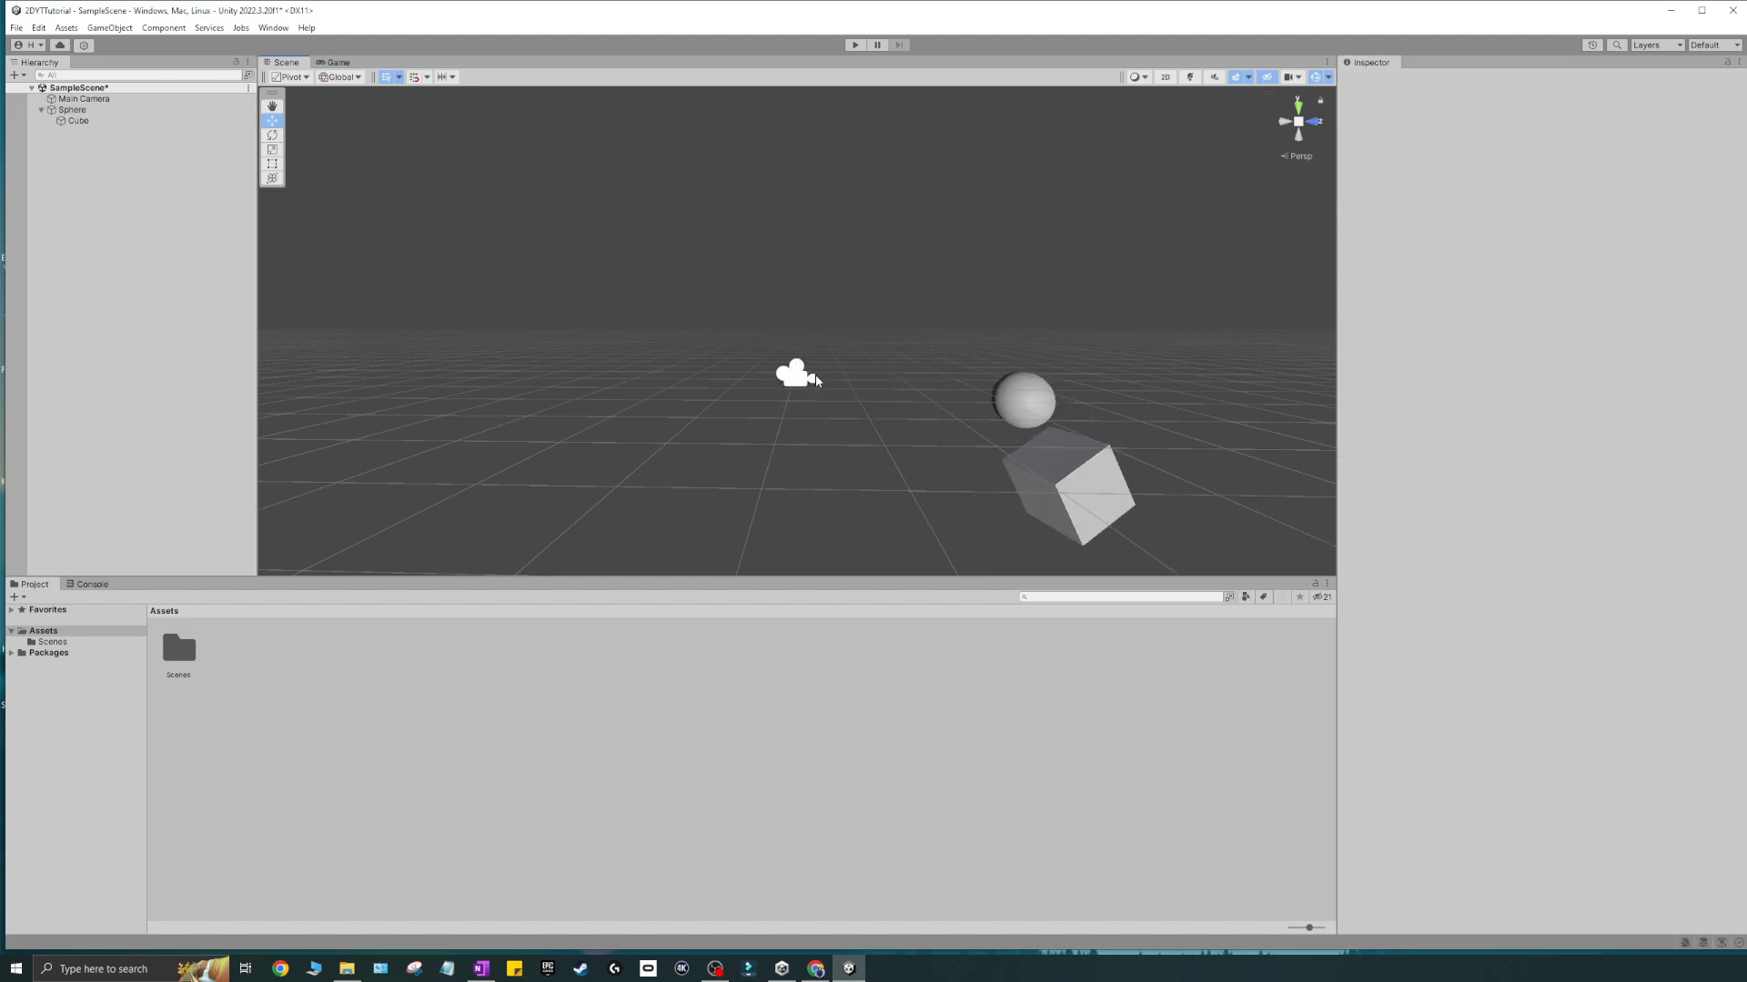
right_drag(843, 406, 1033, 401)
key(a)
key(s)
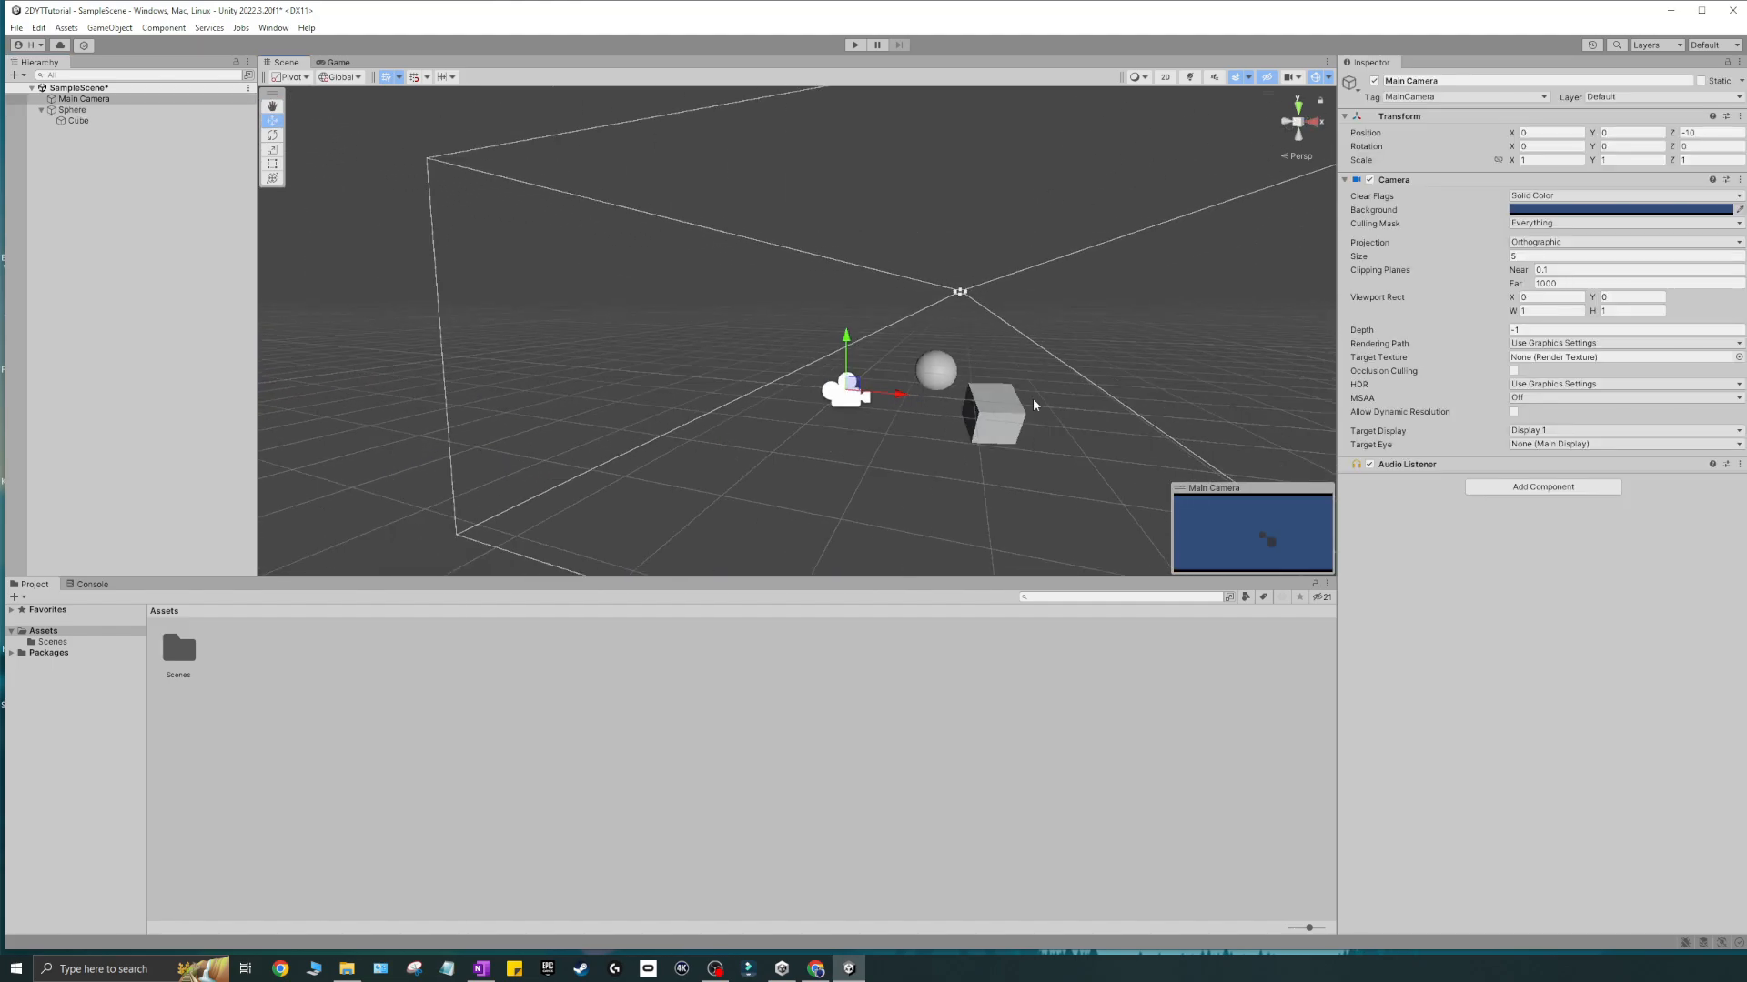
- Turn on scene lighting in the Scene view and look at the objects around Main Camera
click(1190, 78)
mouse_move(1066, 334)
middle_down()
mouse_move(1018, 324)
mouse_move(1038, 343)
middle_up()
right_drag(1064, 358, 1008, 320)
middle_drag(1009, 320, 979, 340)
right_drag(978, 341, 1013, 397)
middle_drag(1013, 397, 1032, 383)
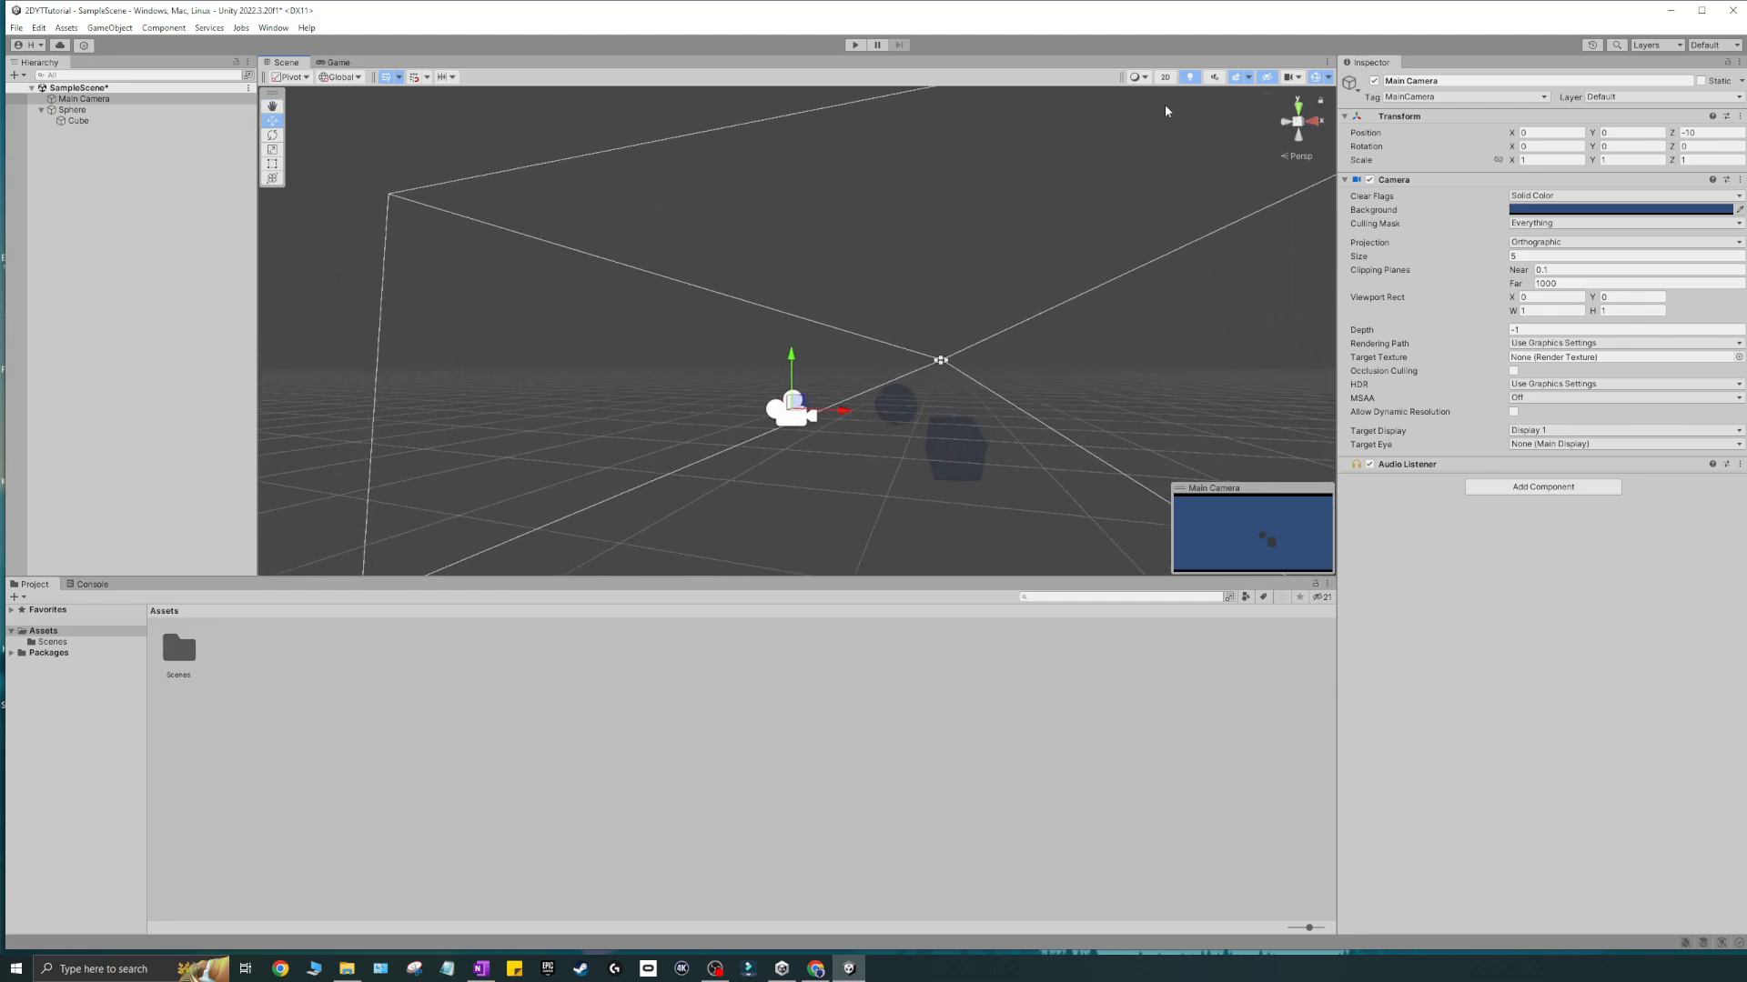
- Switch the Scene view to 2D mode and frame Main Camera's rectangular view area
click(1166, 77)
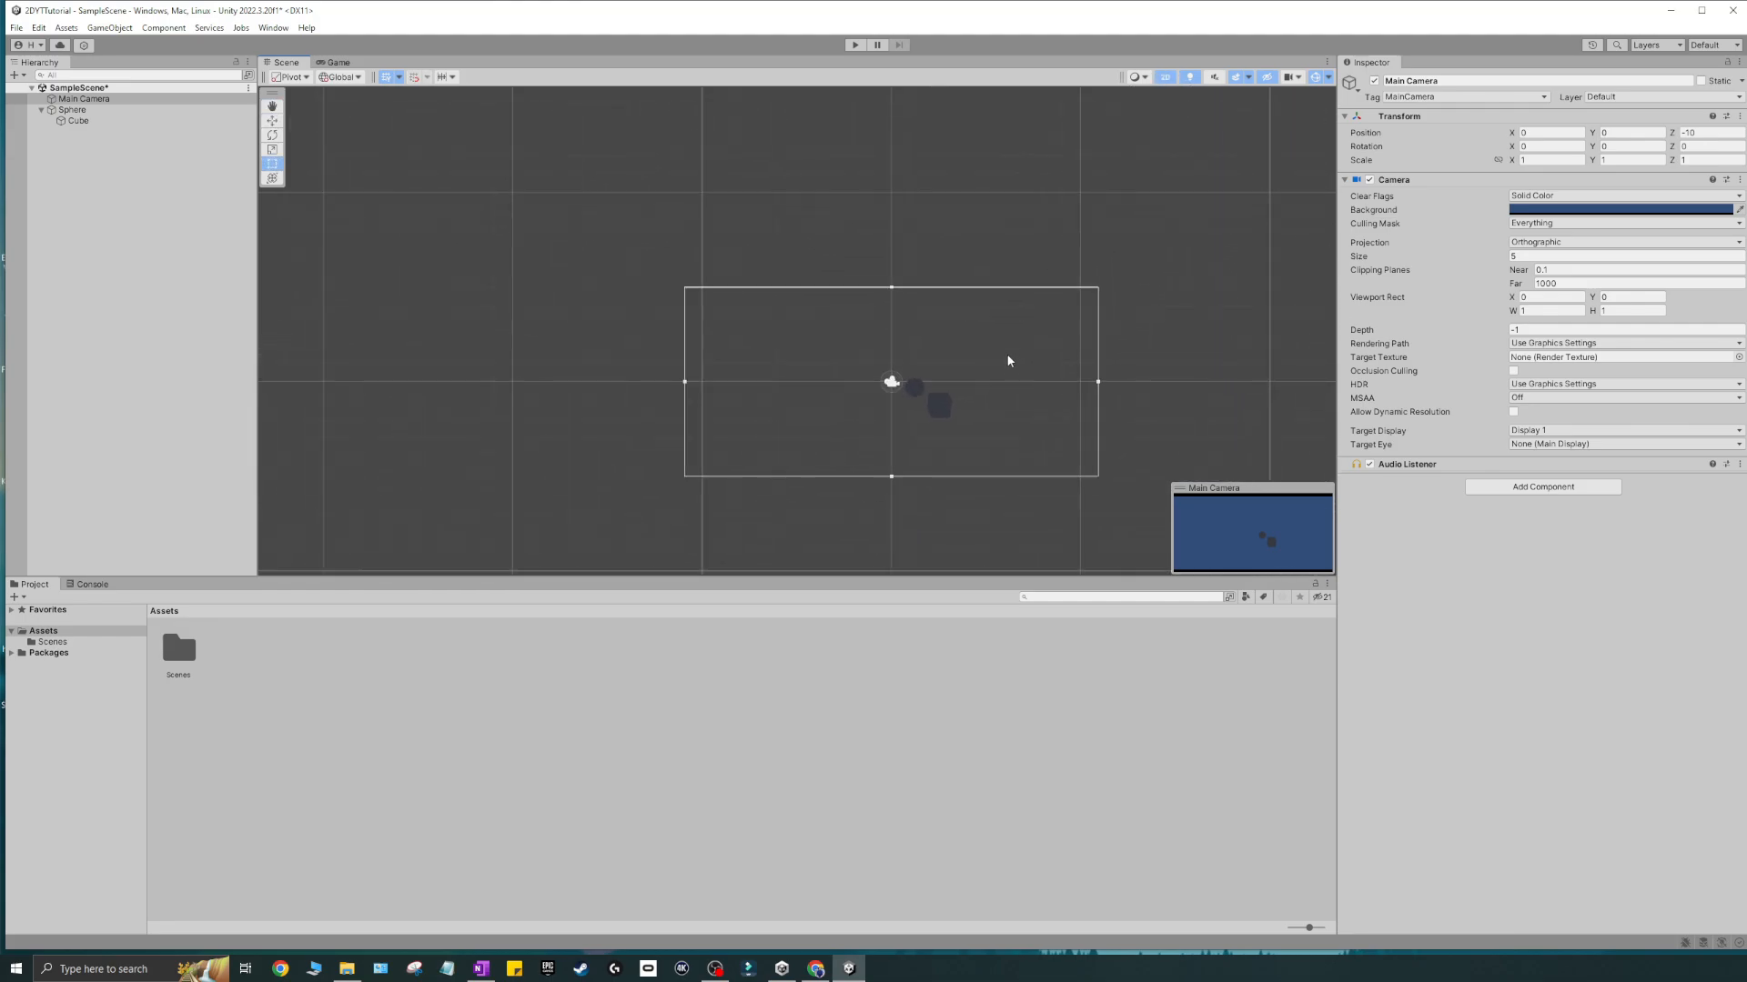
scroll(934, 362, up, 6)
middle_drag(900, 371, 947, 334)
scroll(951, 311, down, 6)
scroll(950, 310, down, 2)
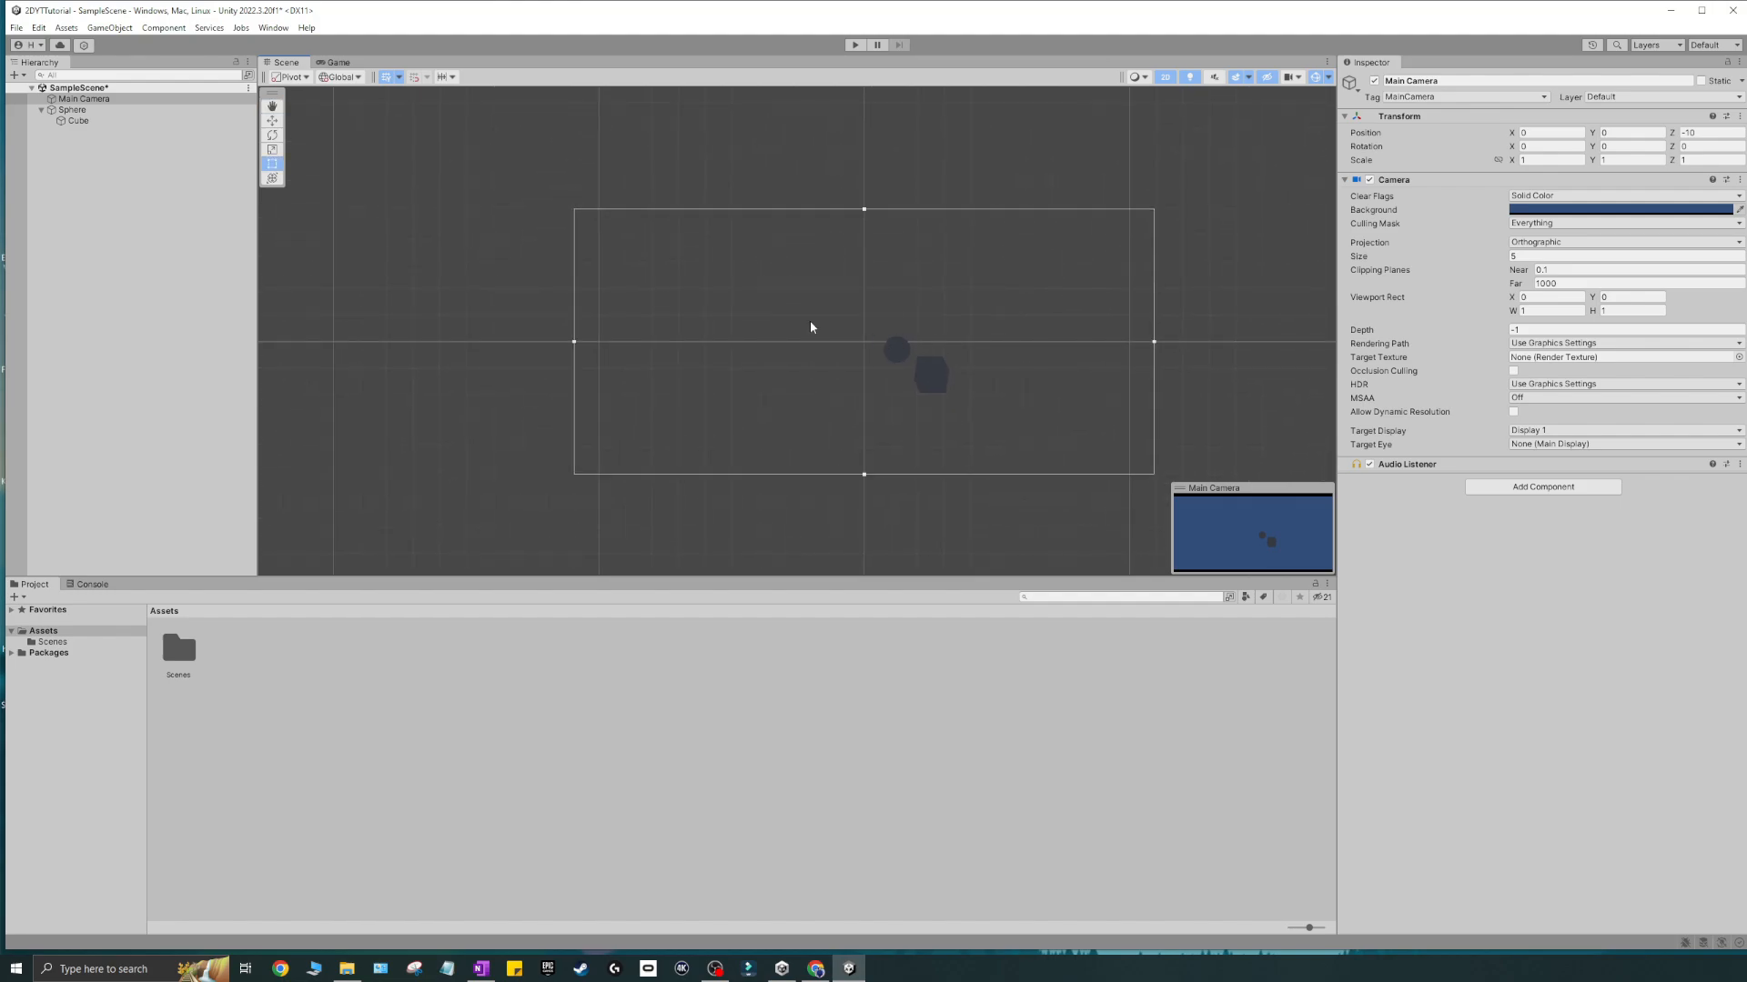
click(640, 280)
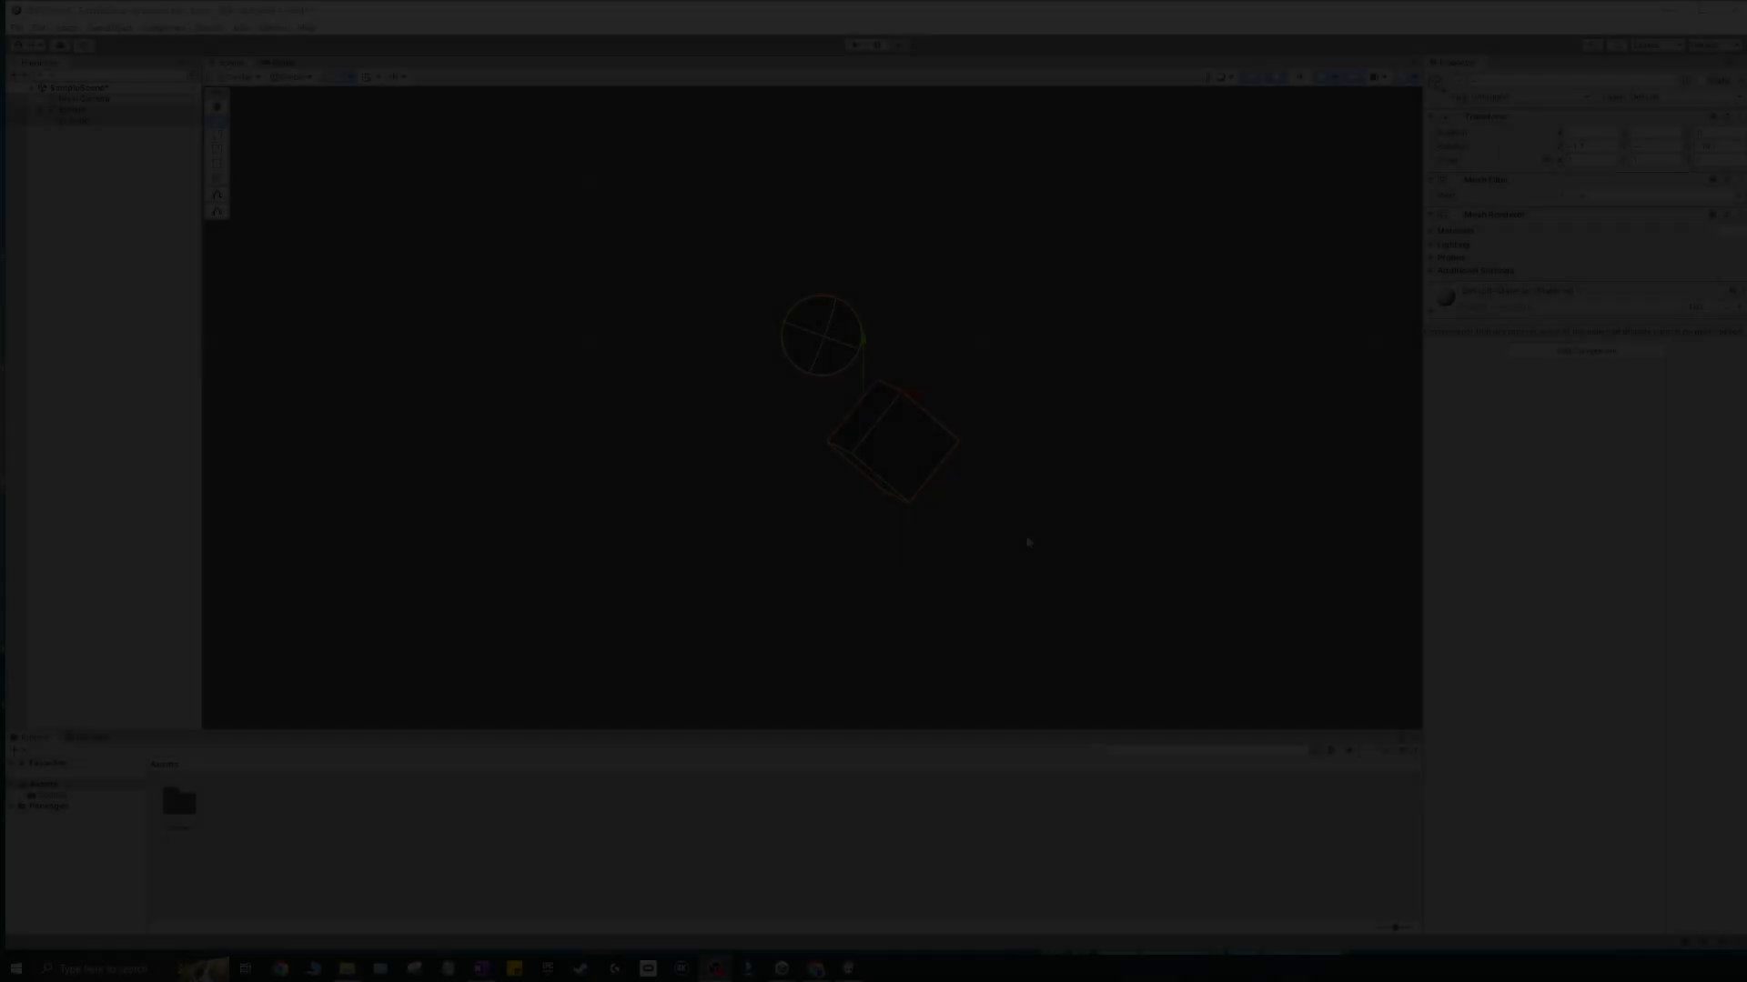
- Review the handle position and orientation options, and select the Sphere to see its centred gizmo
click(402, 430)
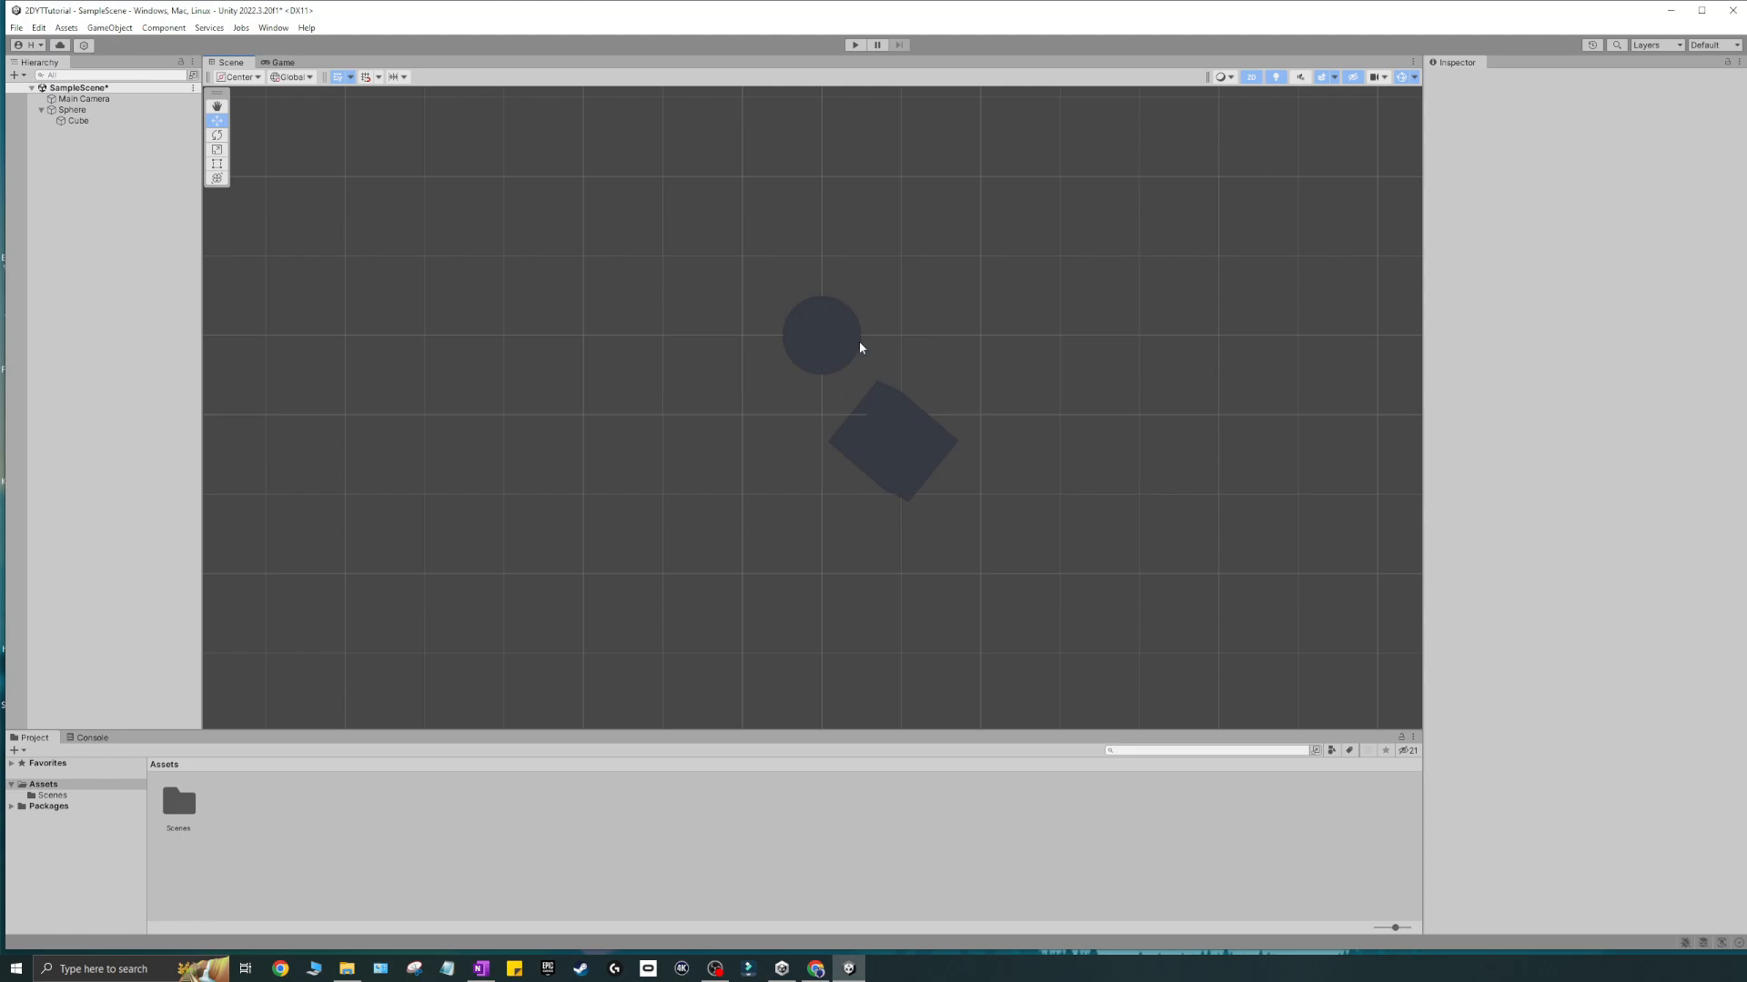
click(239, 78)
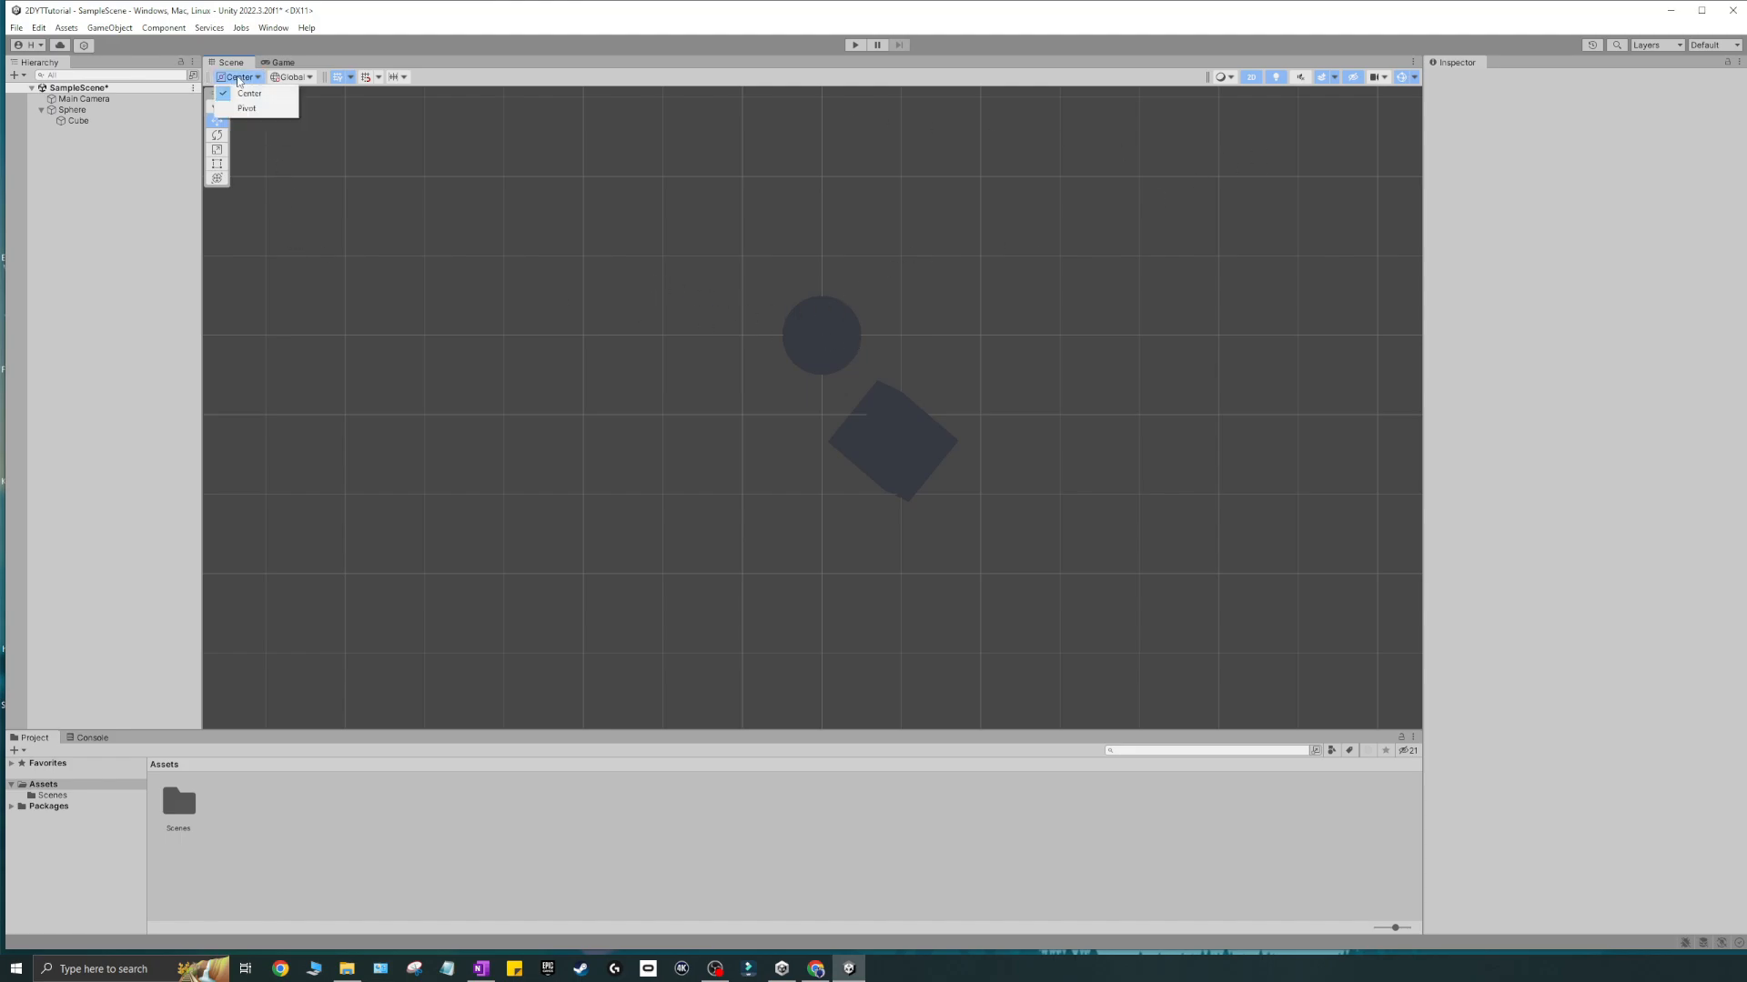
click(291, 78)
click(239, 78)
click(819, 316)
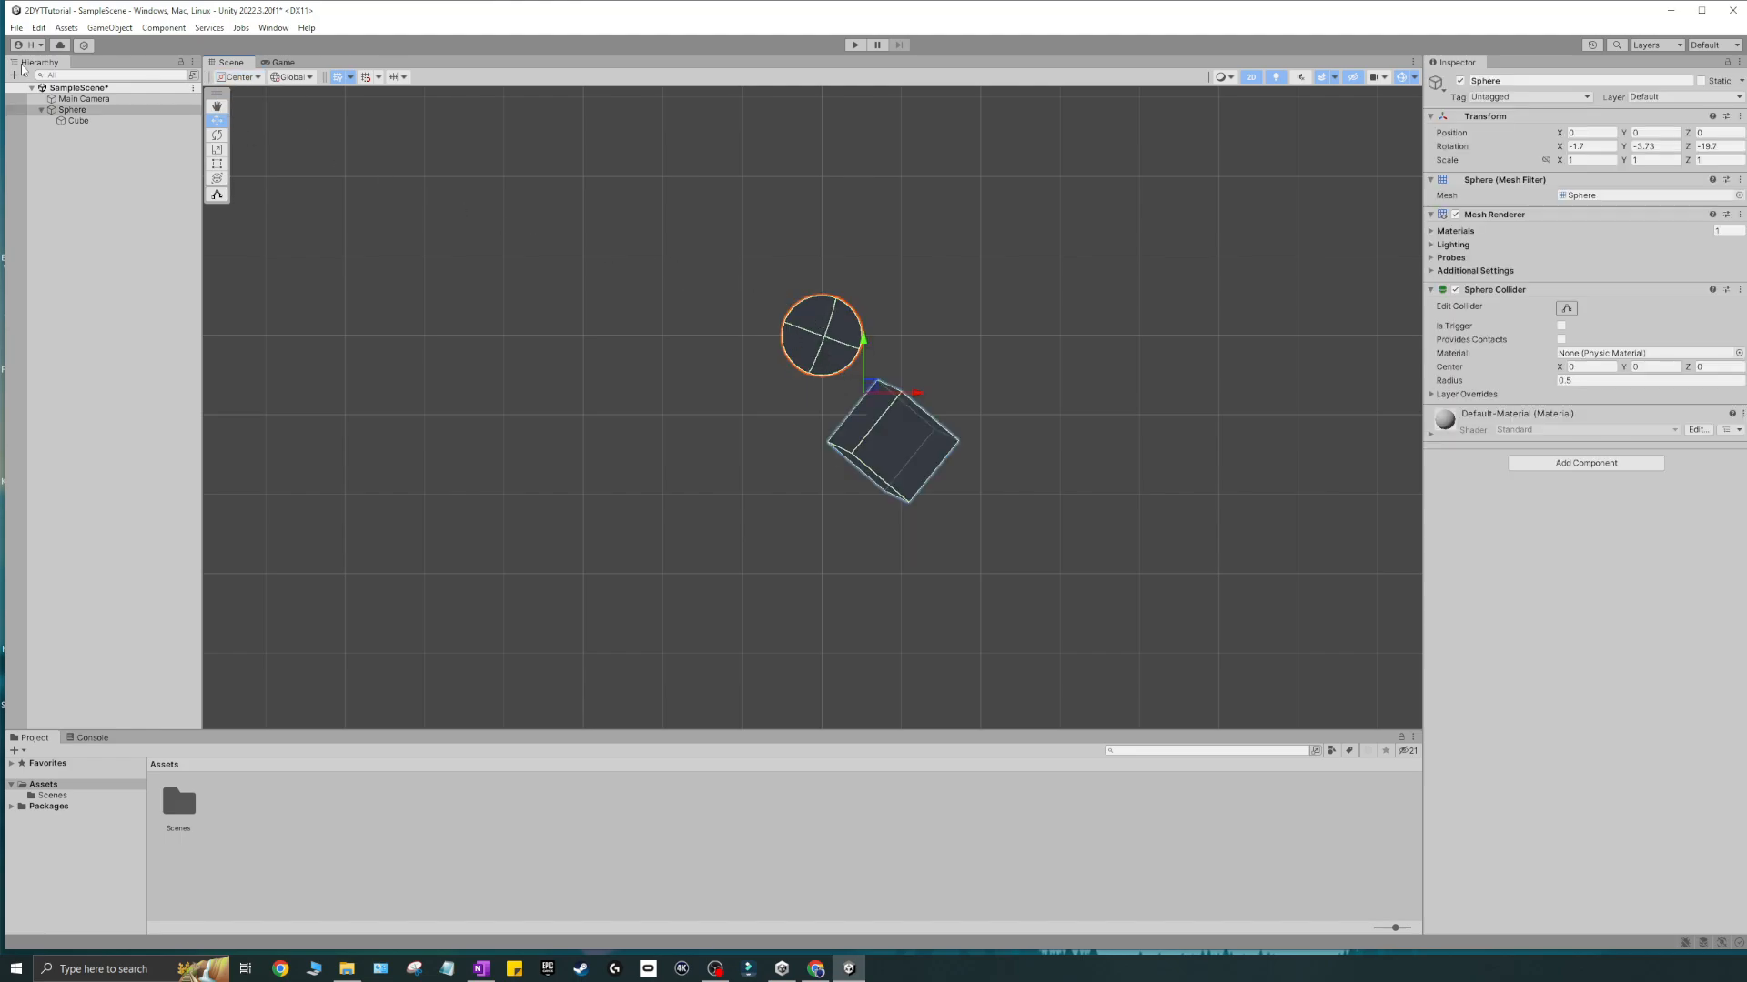
- Select the Sphere and Cube together and rotate both to about -18.5 around Z
click(96, 127)
click(86, 120)
ctrl+click(73, 110)
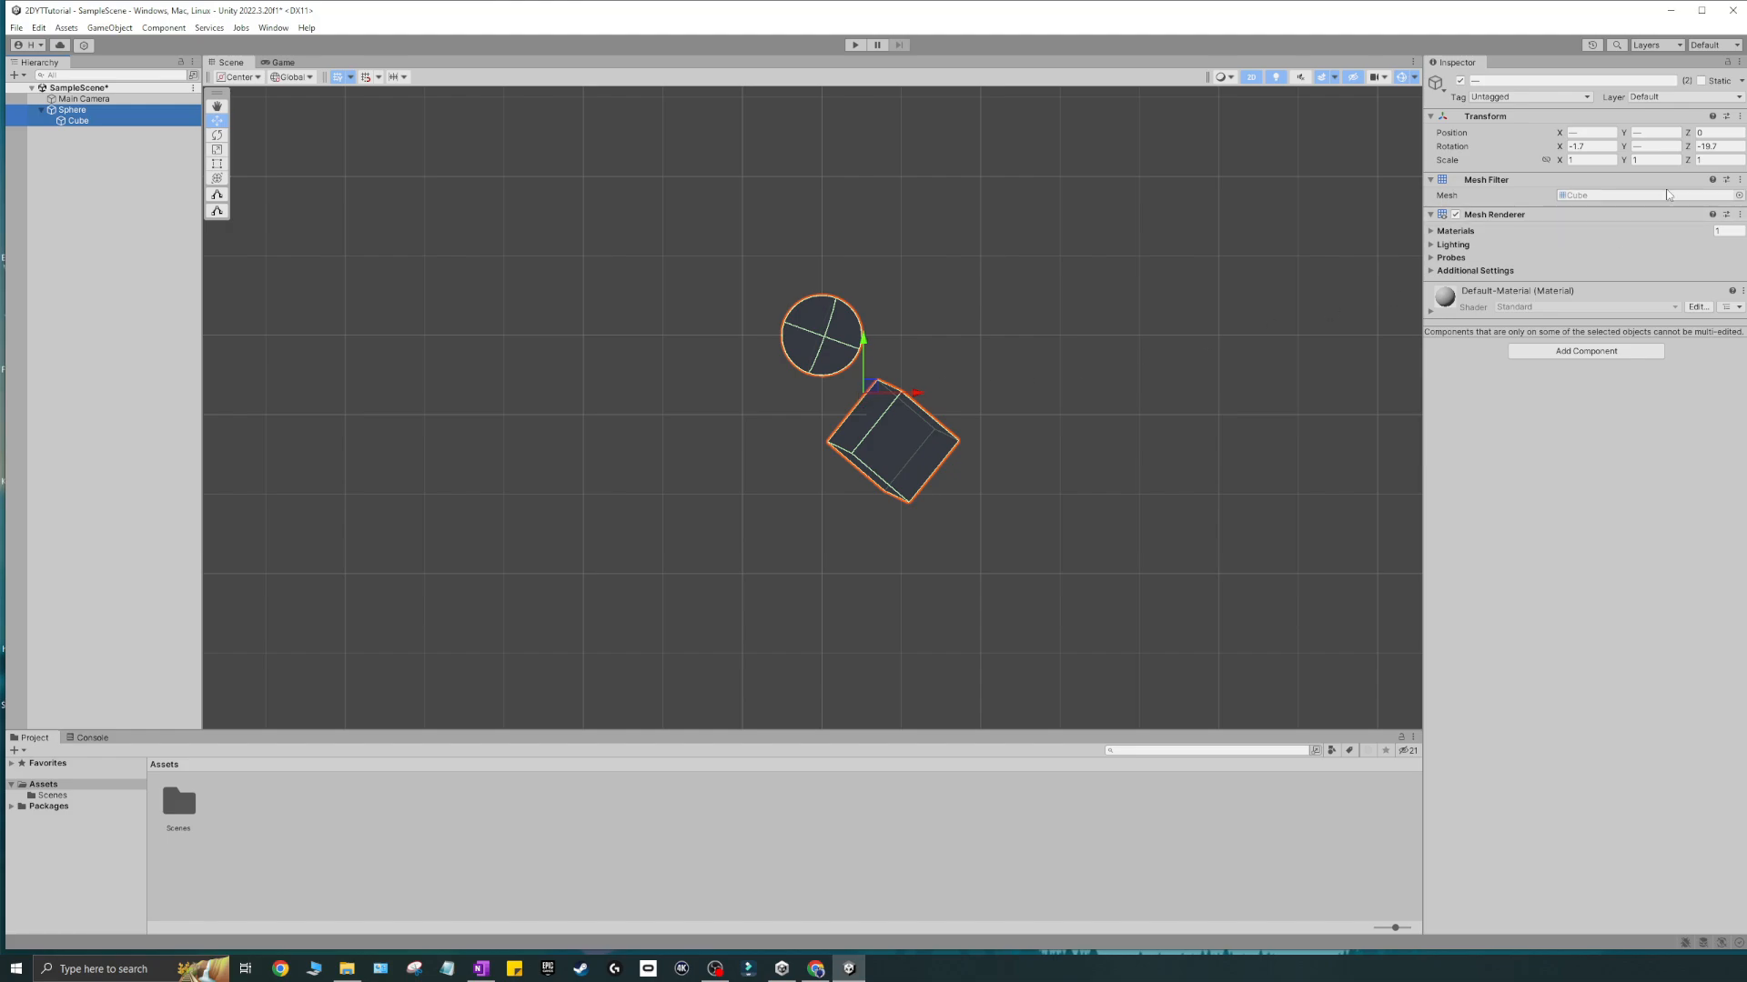
mouse_move(1688, 148)
mouse_down()
mouse_move(1444, 164)
mouse_move(1728, 160)
mouse_move(1694, 159)
mouse_up()
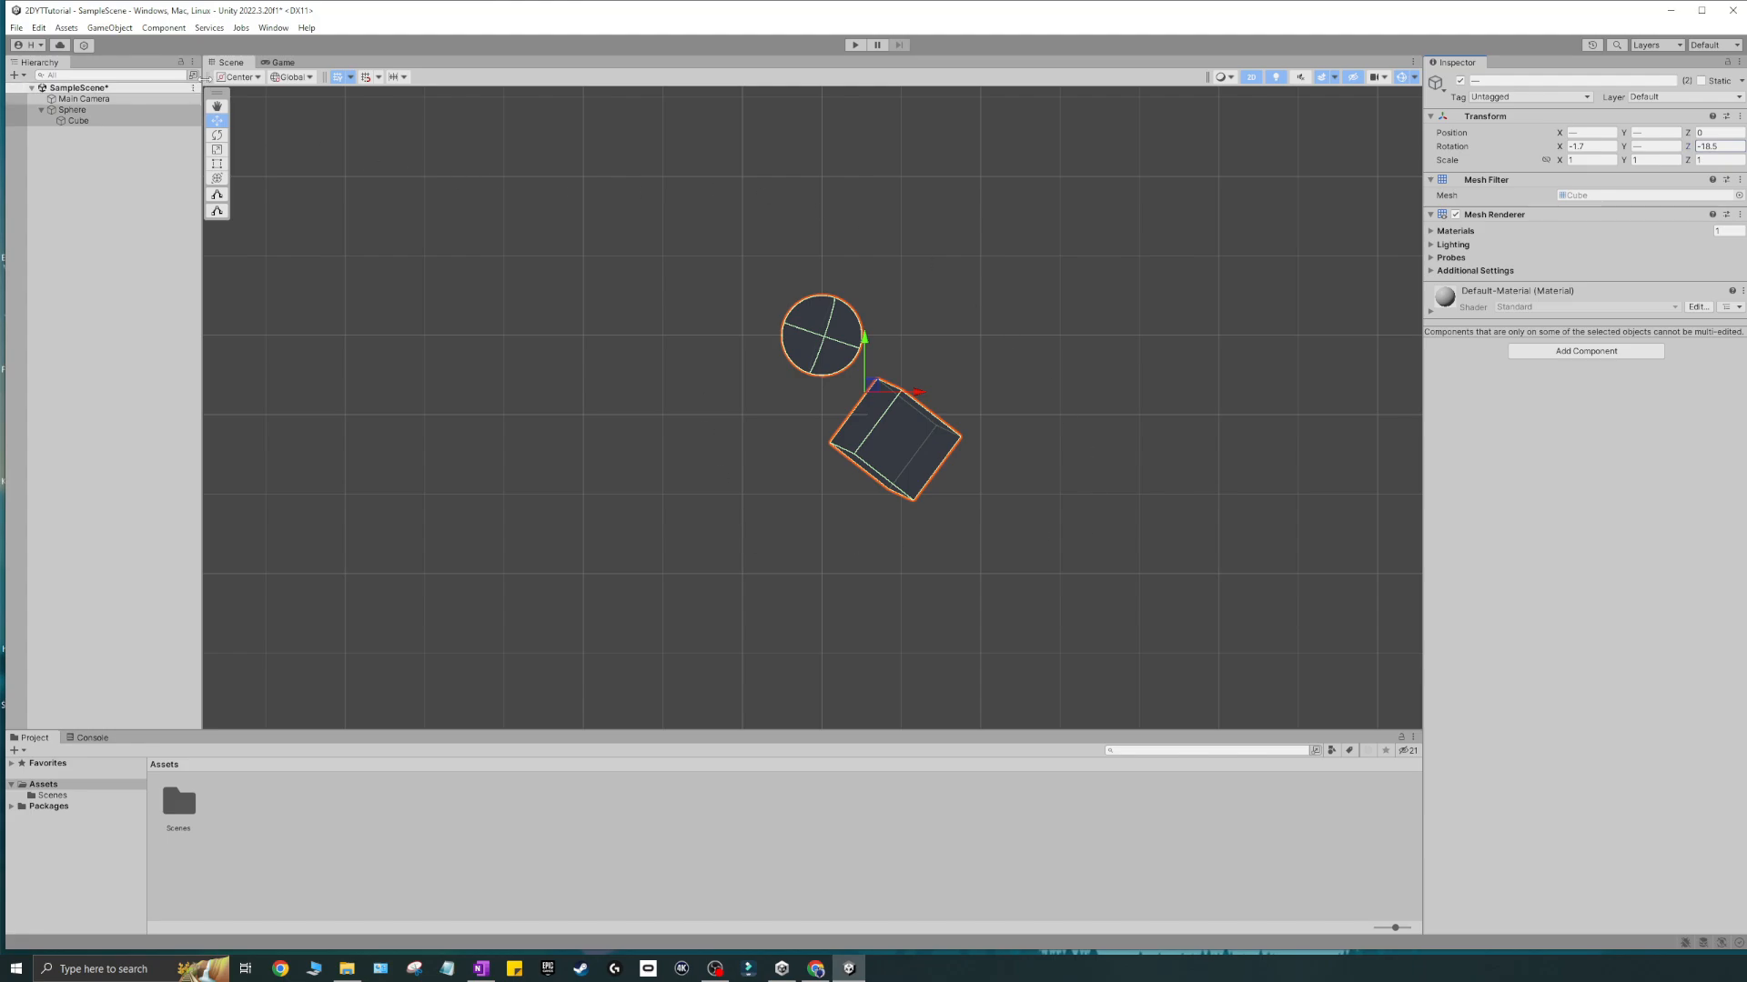
- Set the transform handle position to Pivot and its orientation to Local
click(239, 77)
click(260, 108)
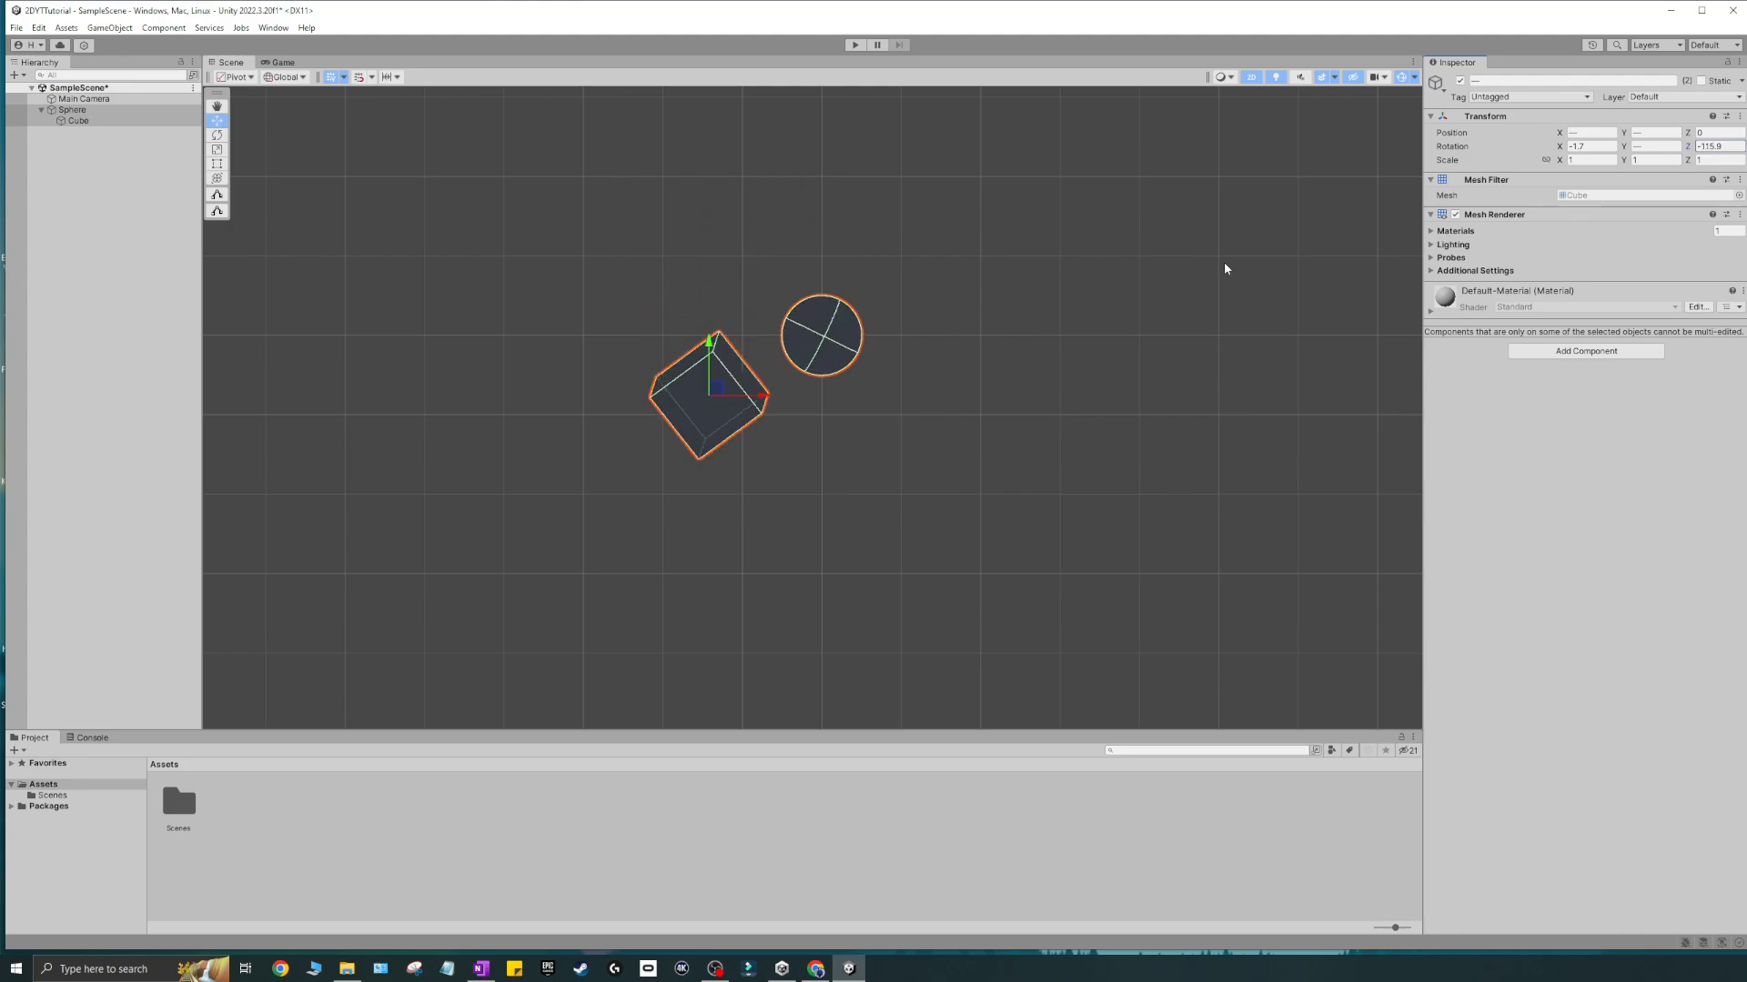
click(284, 77)
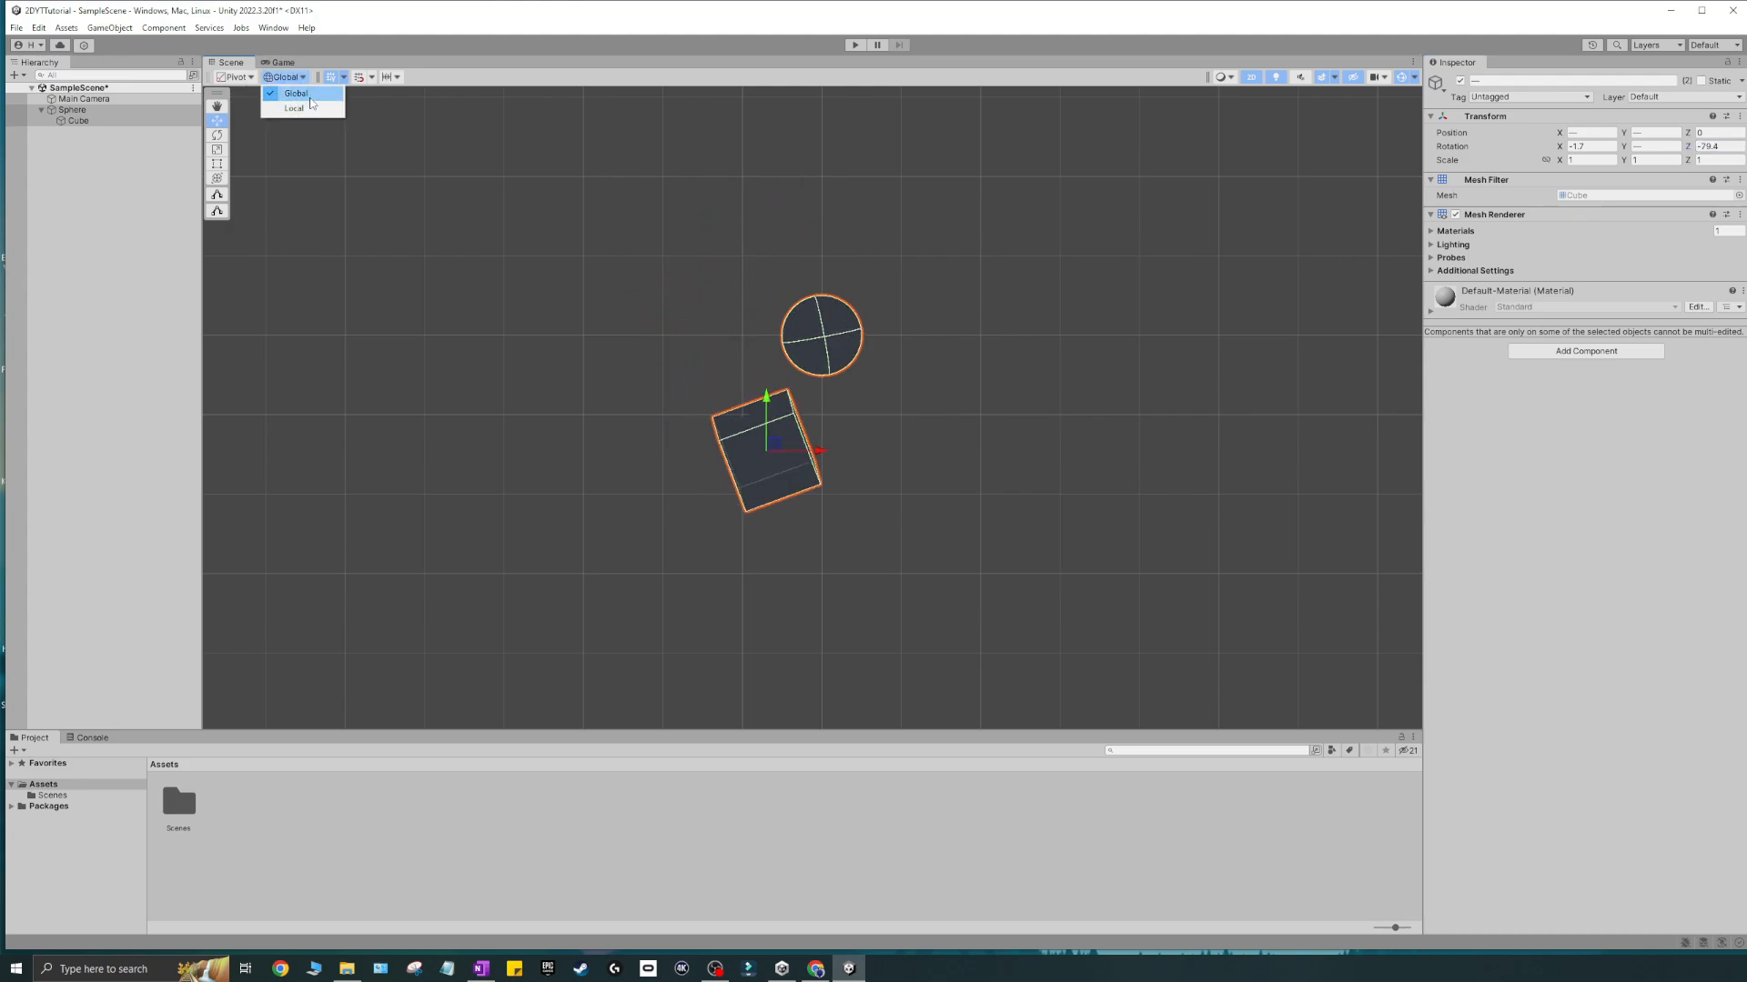
click(307, 110)
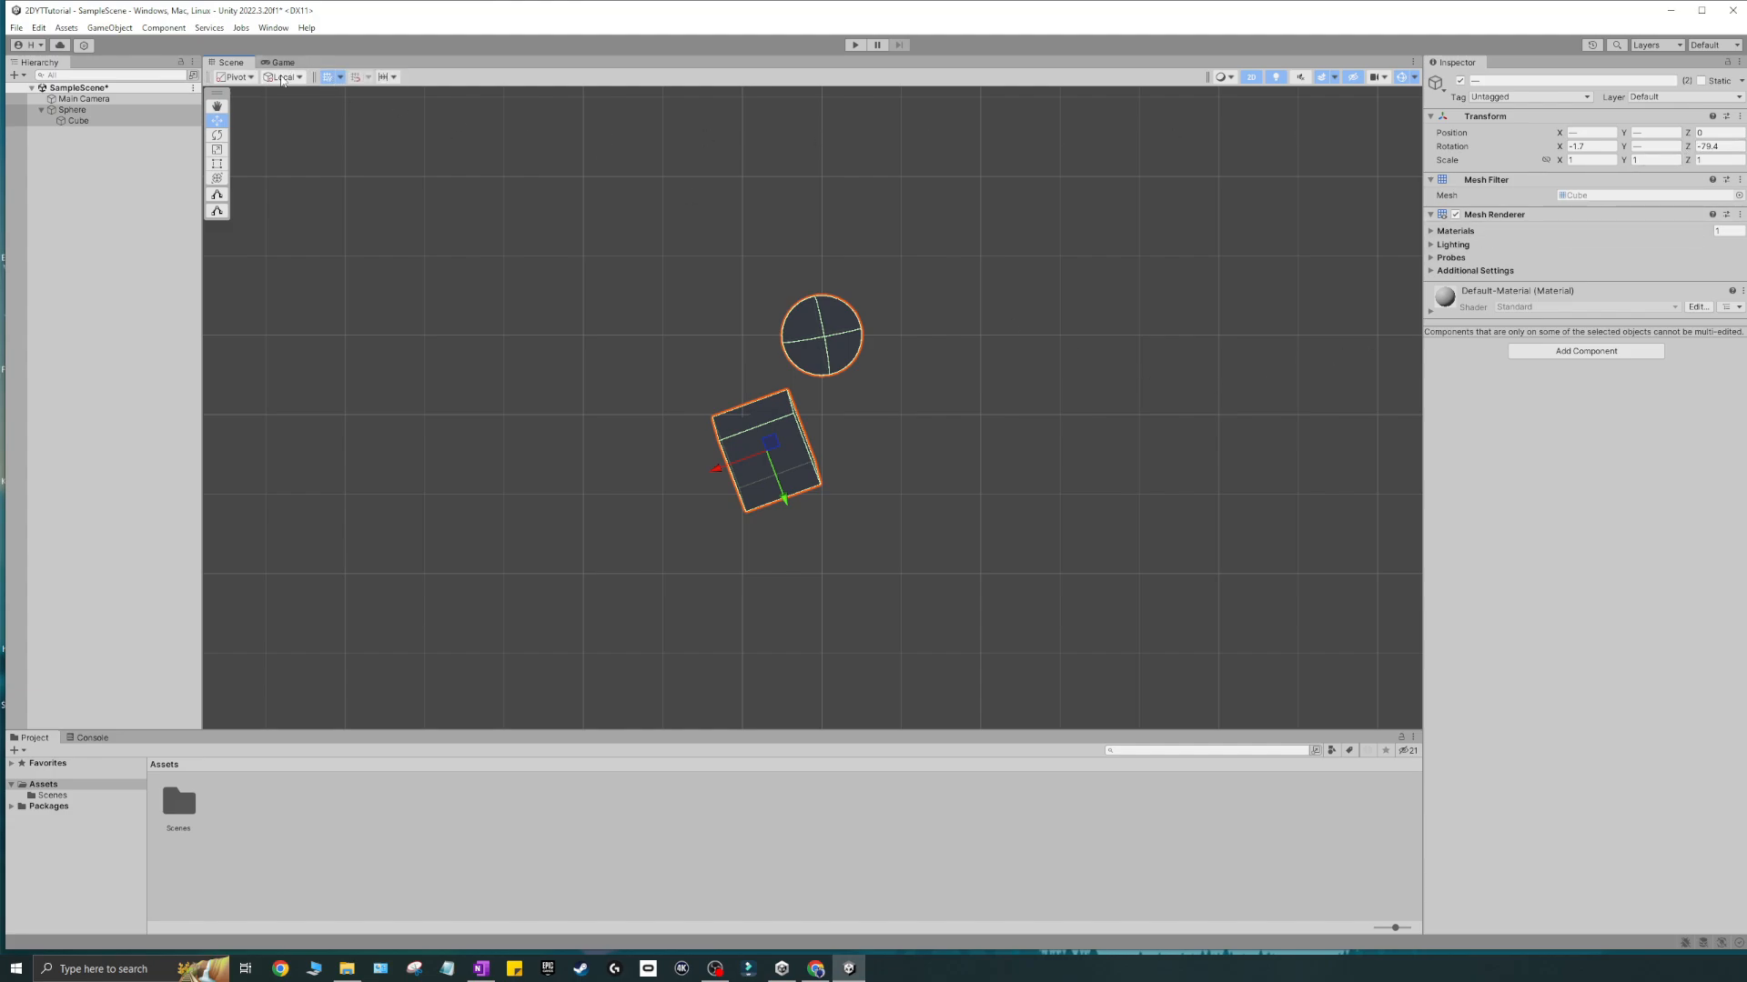
- Compare the Cube's gizmo in Global and Local handle orientation, finishing on Global
click(282, 81)
click(314, 93)
click(287, 77)
click(293, 92)
click(286, 77)
click(336, 109)
click(300, 80)
click(298, 92)
click(284, 78)
click(305, 101)
- Review the grid plane and opacity options, and try moving the Sphere along X with grid snapping enabled
click(343, 77)
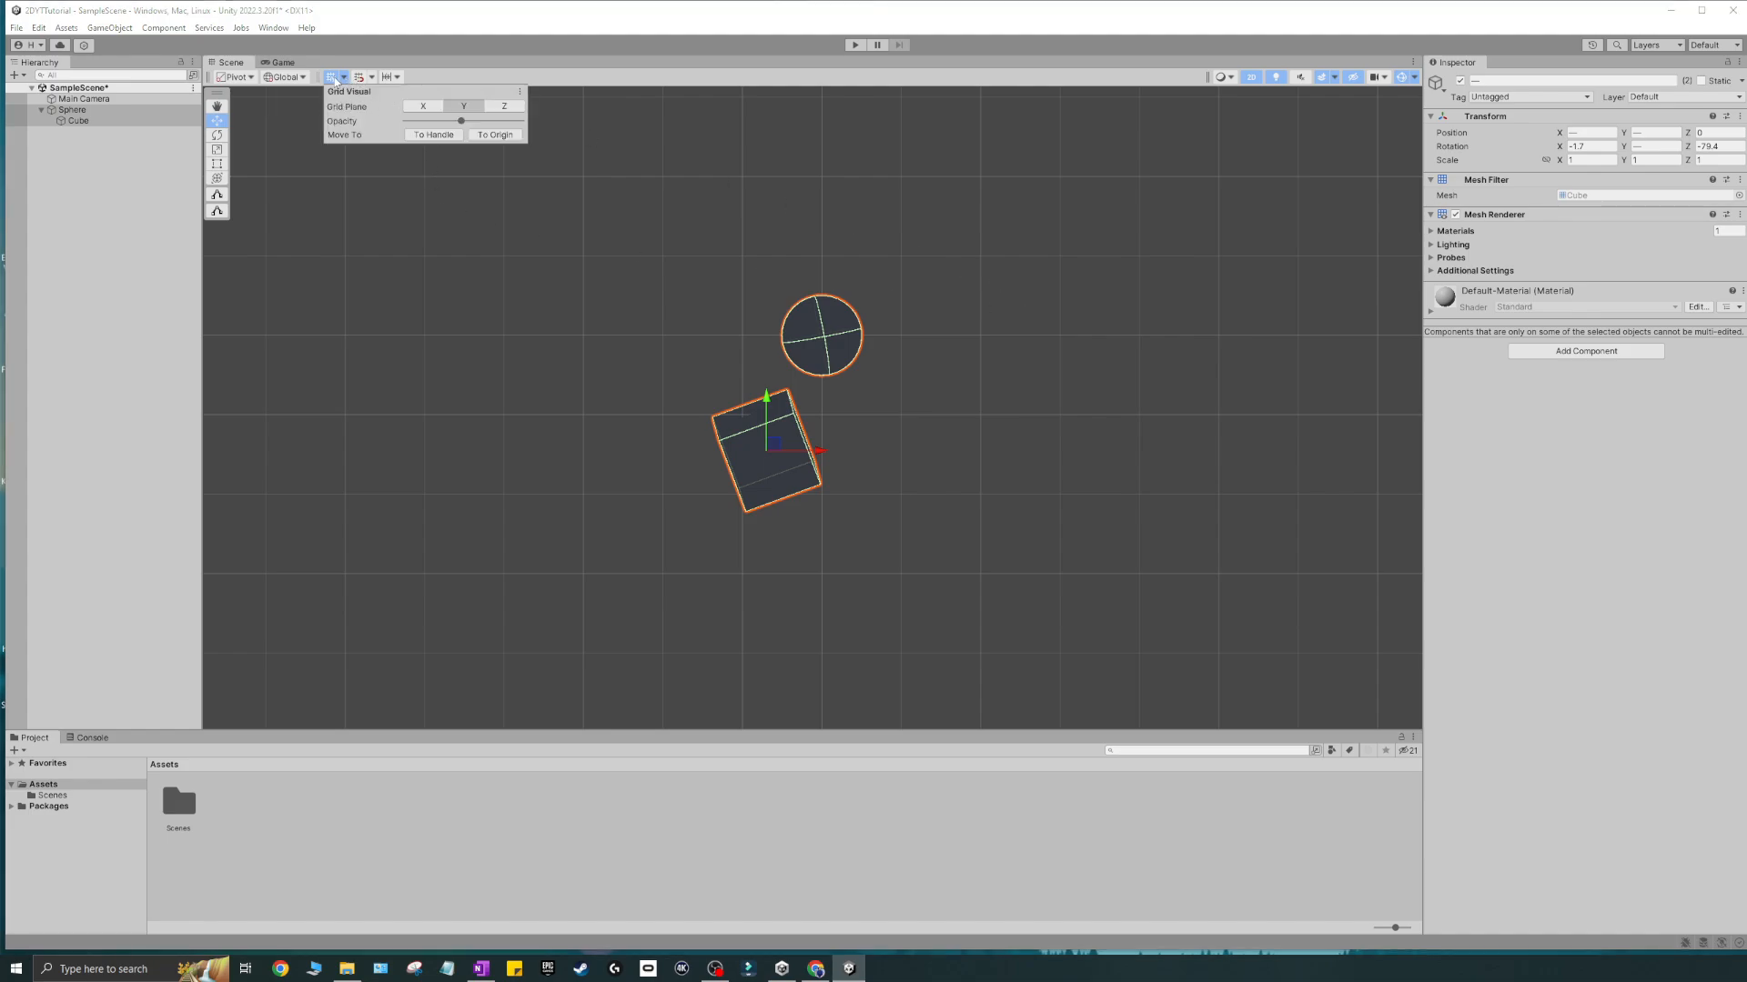
mouse_move(457, 122)
mouse_down()
mouse_move(546, 126)
mouse_move(461, 127)
mouse_up()
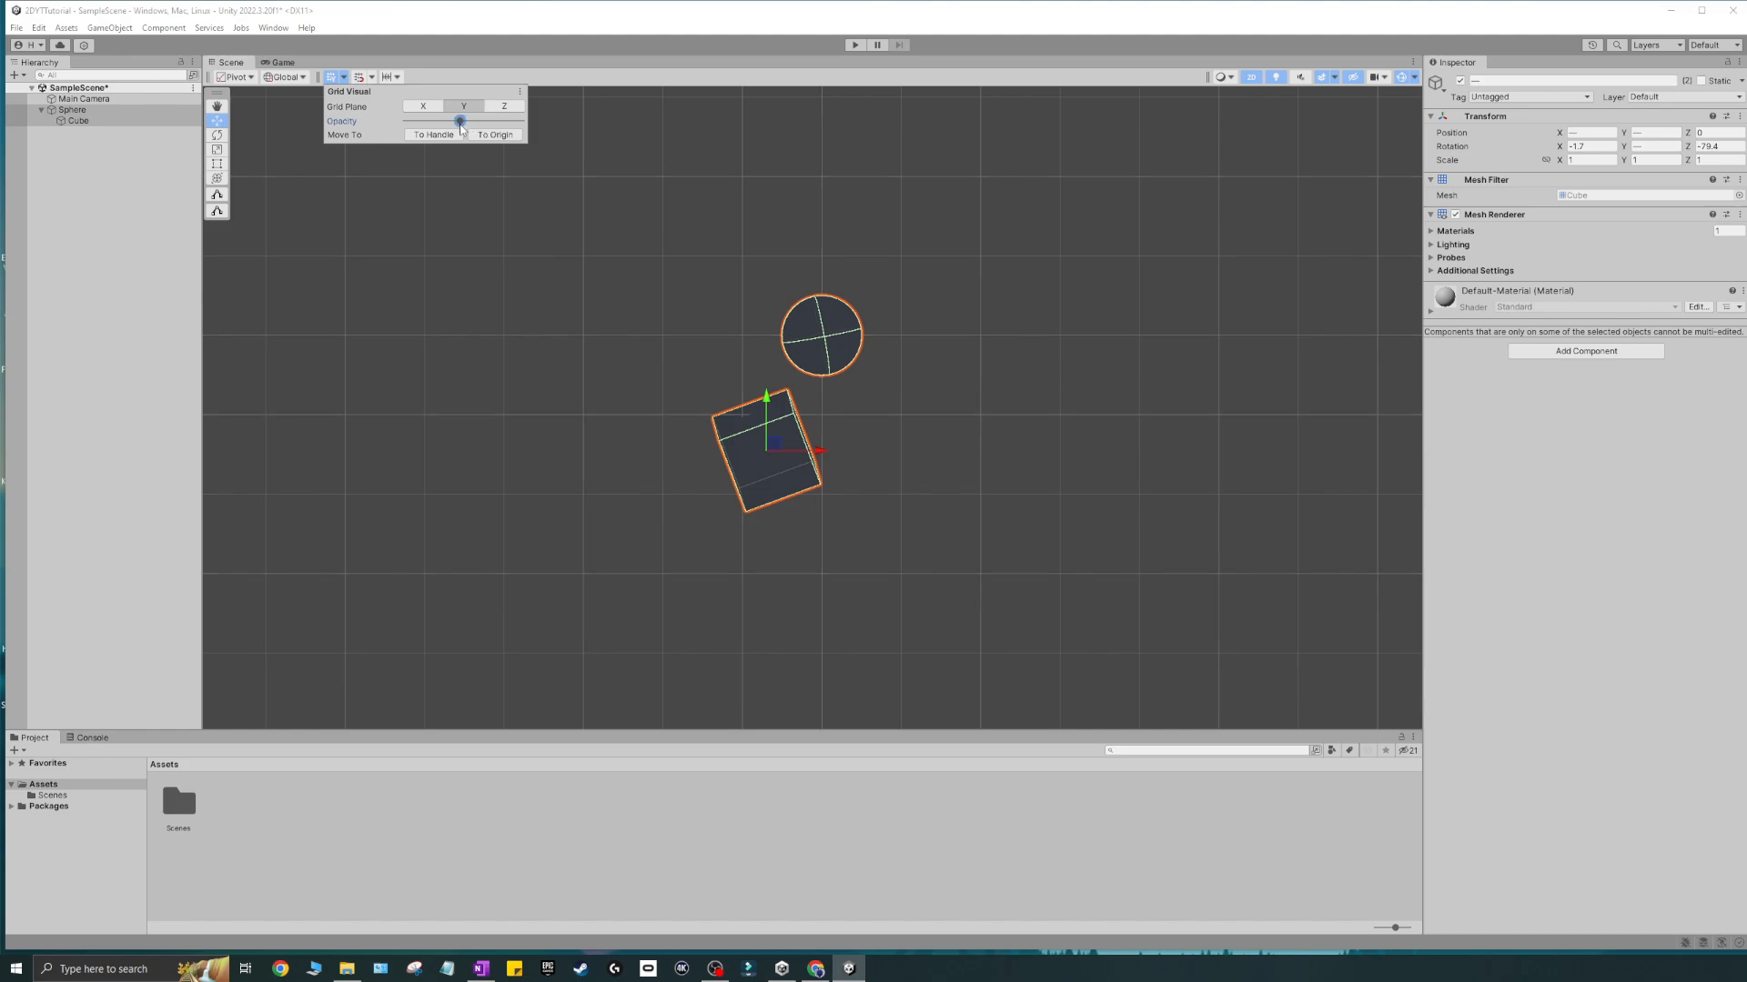
click(360, 78)
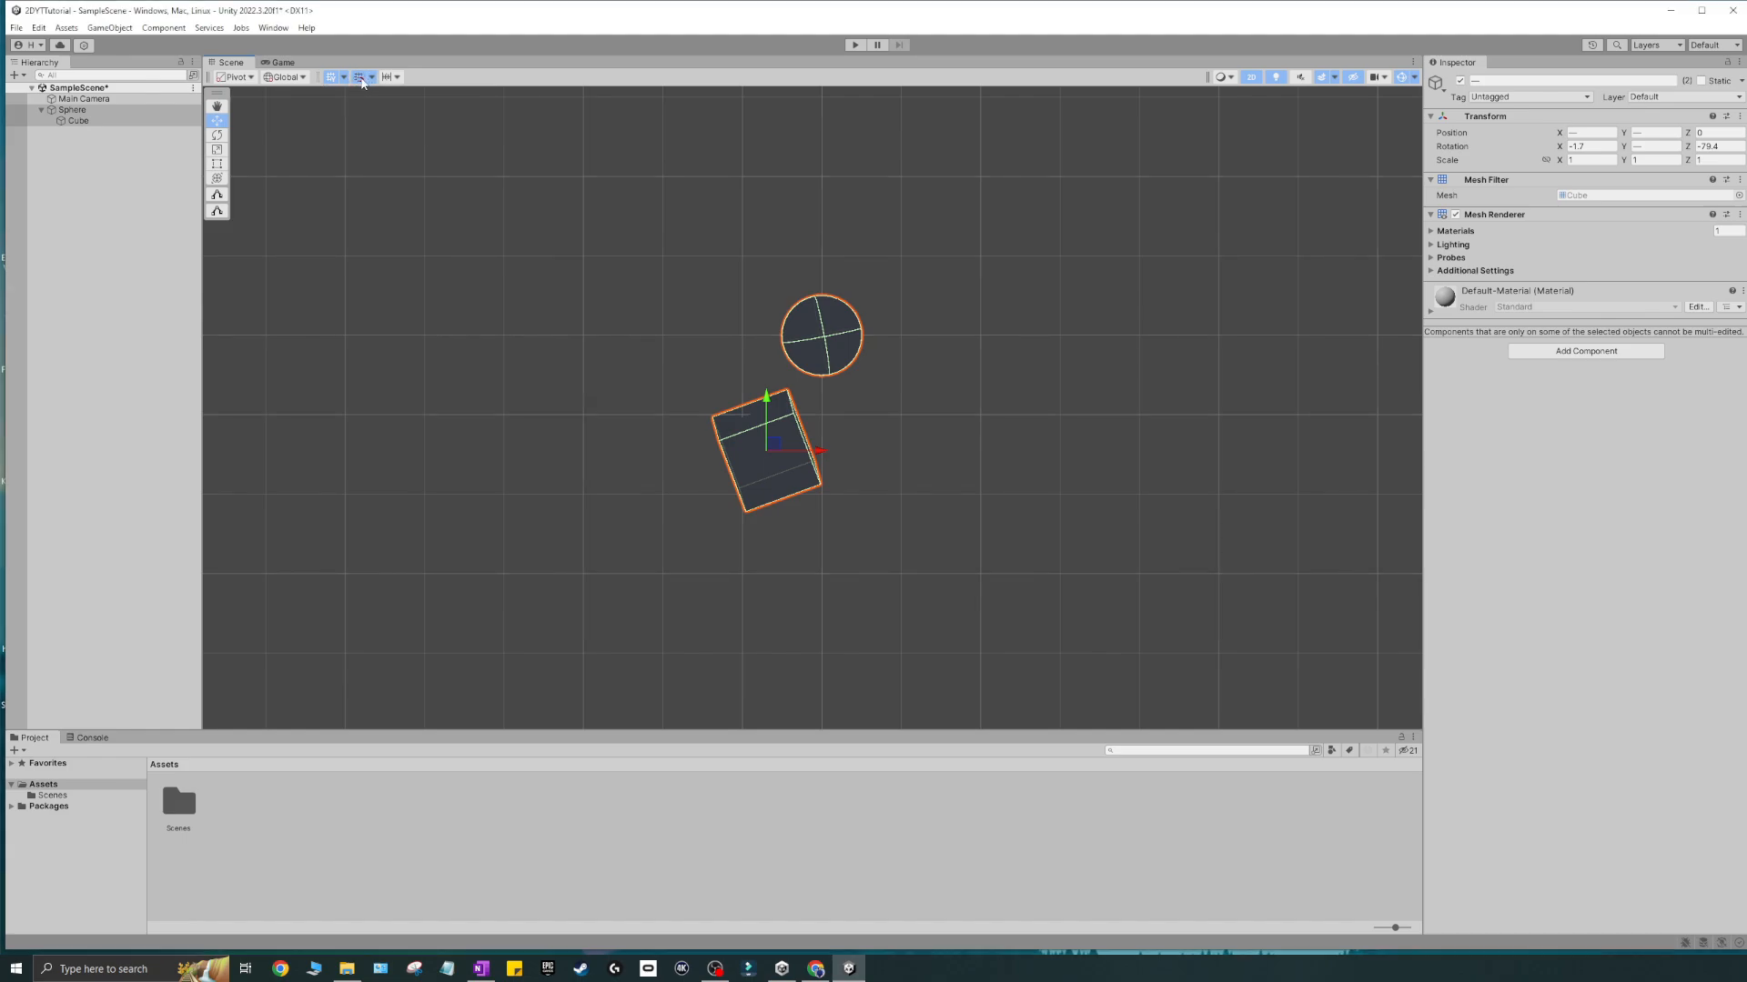
click(843, 350)
mouse_move(830, 335)
mouse_down()
mouse_move(795, 336)
mouse_move(952, 335)
mouse_move(824, 309)
mouse_move(864, 337)
mouse_up()
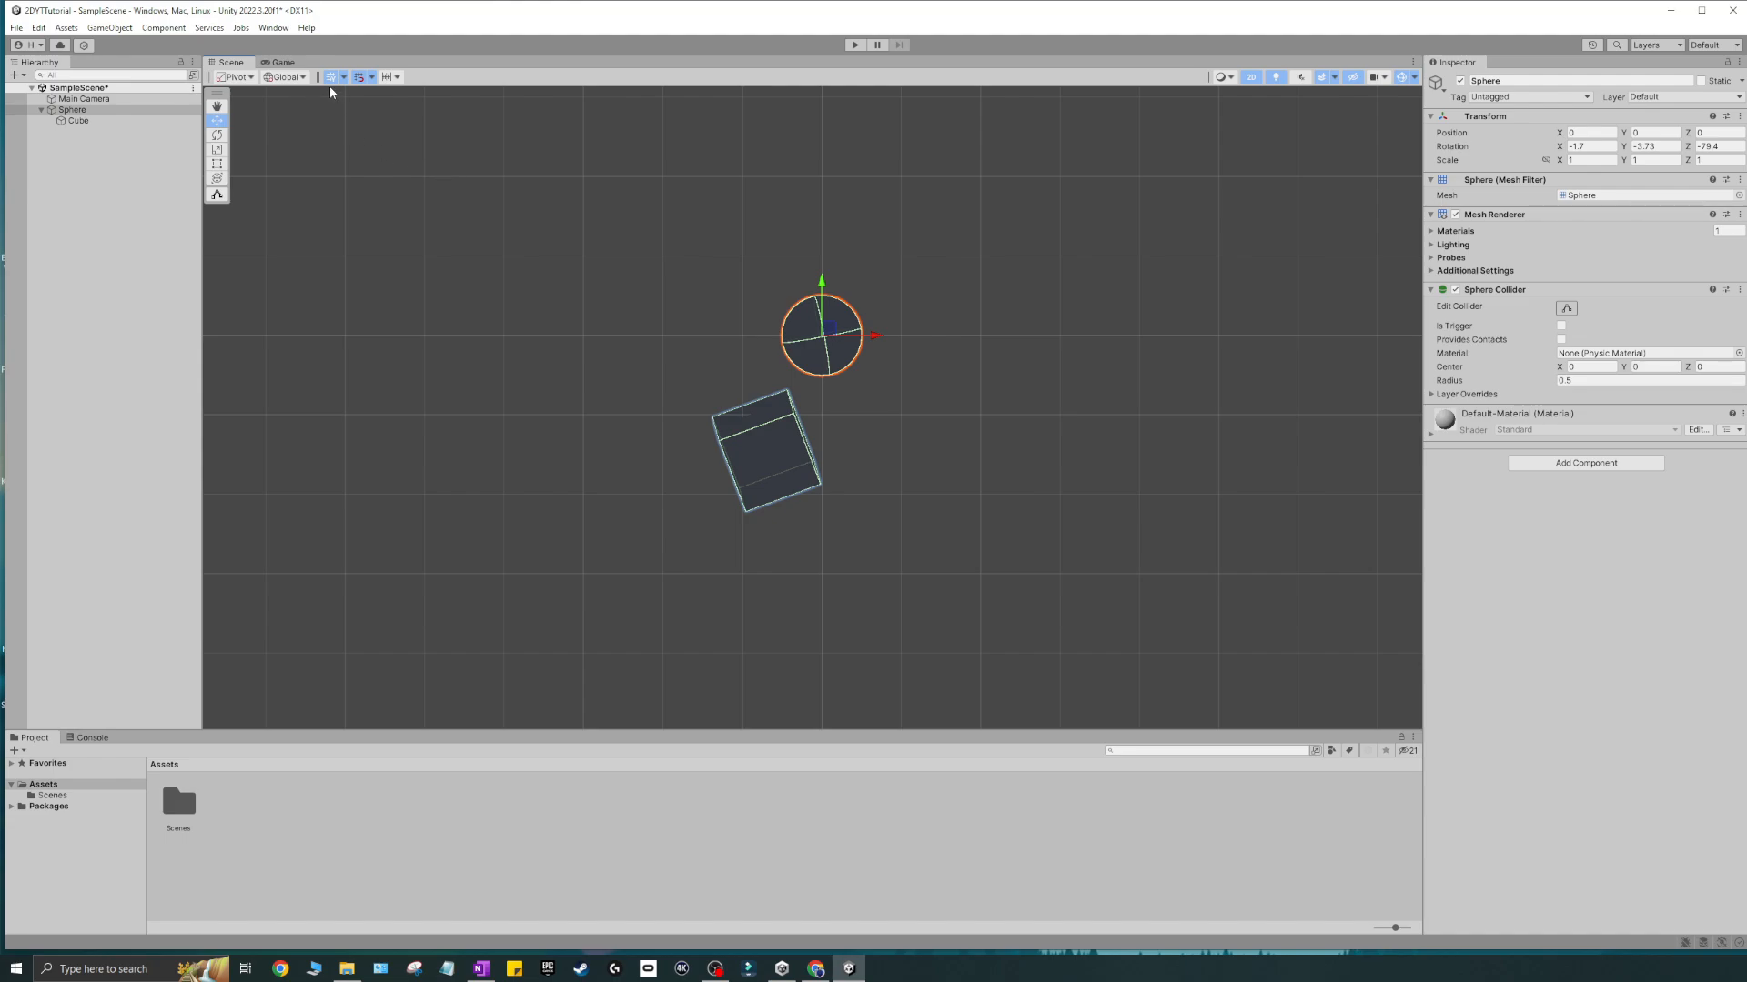
- Review the grid snapping size and alignment options and the increment snapping values for move, rotate and scale
click(371, 77)
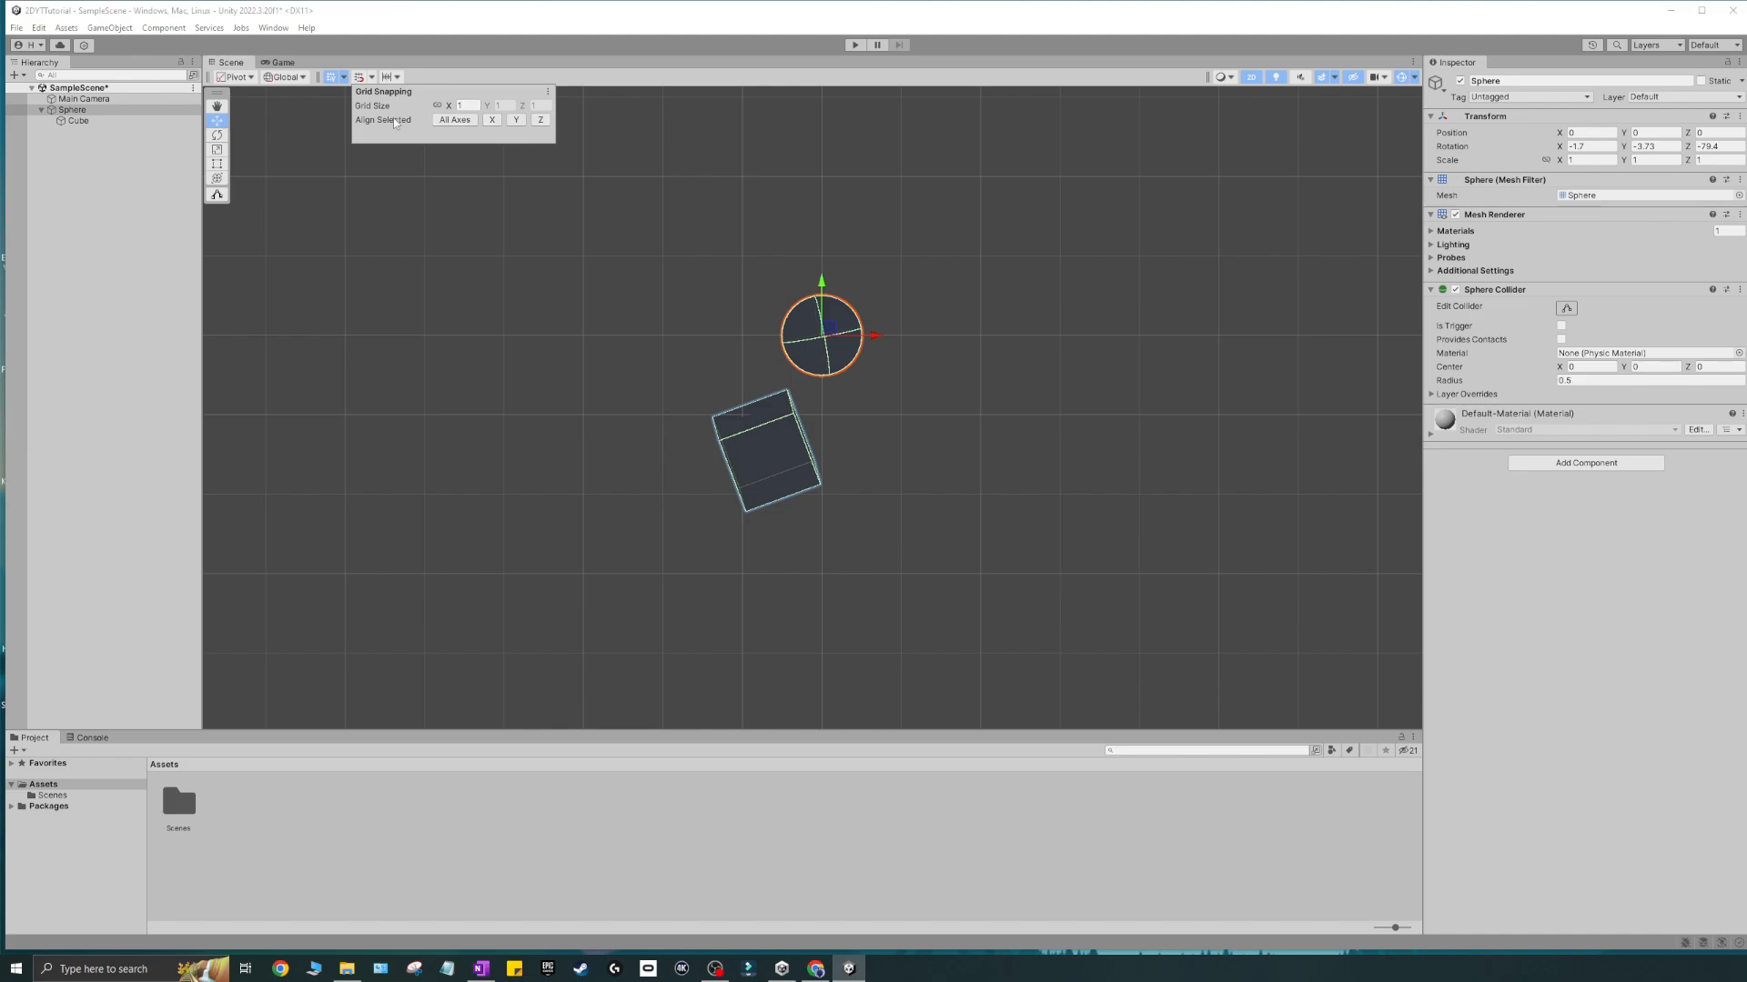
click(360, 205)
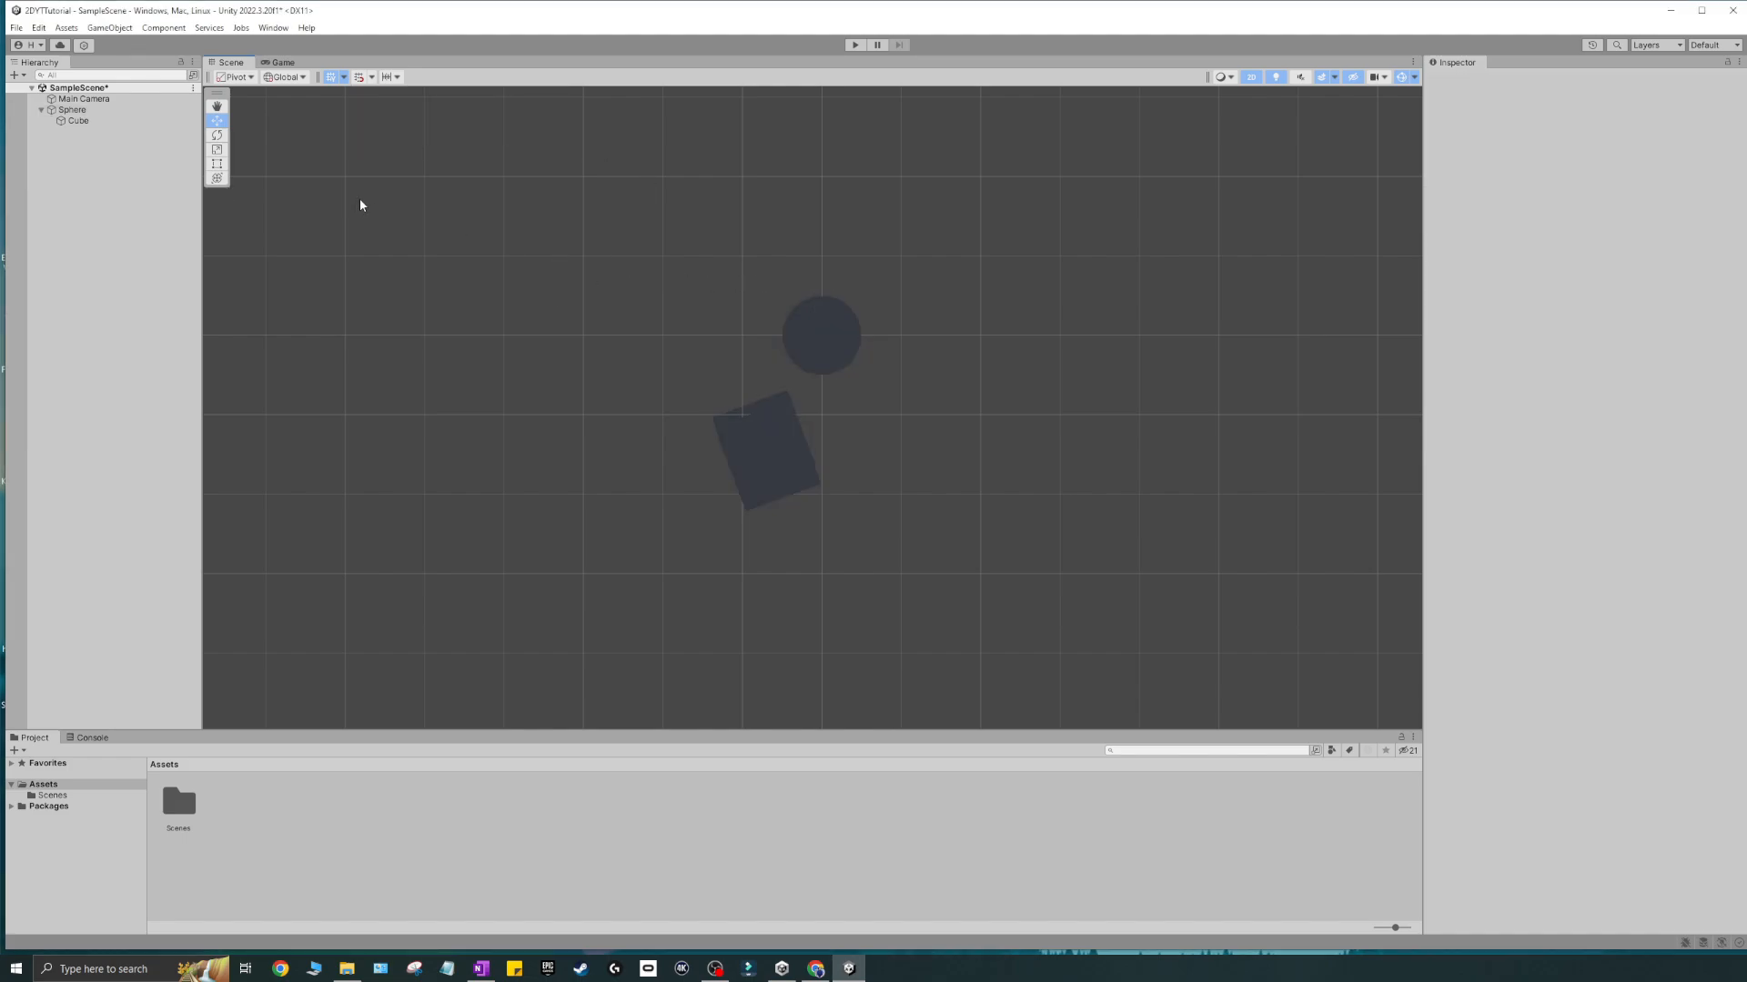
click(397, 77)
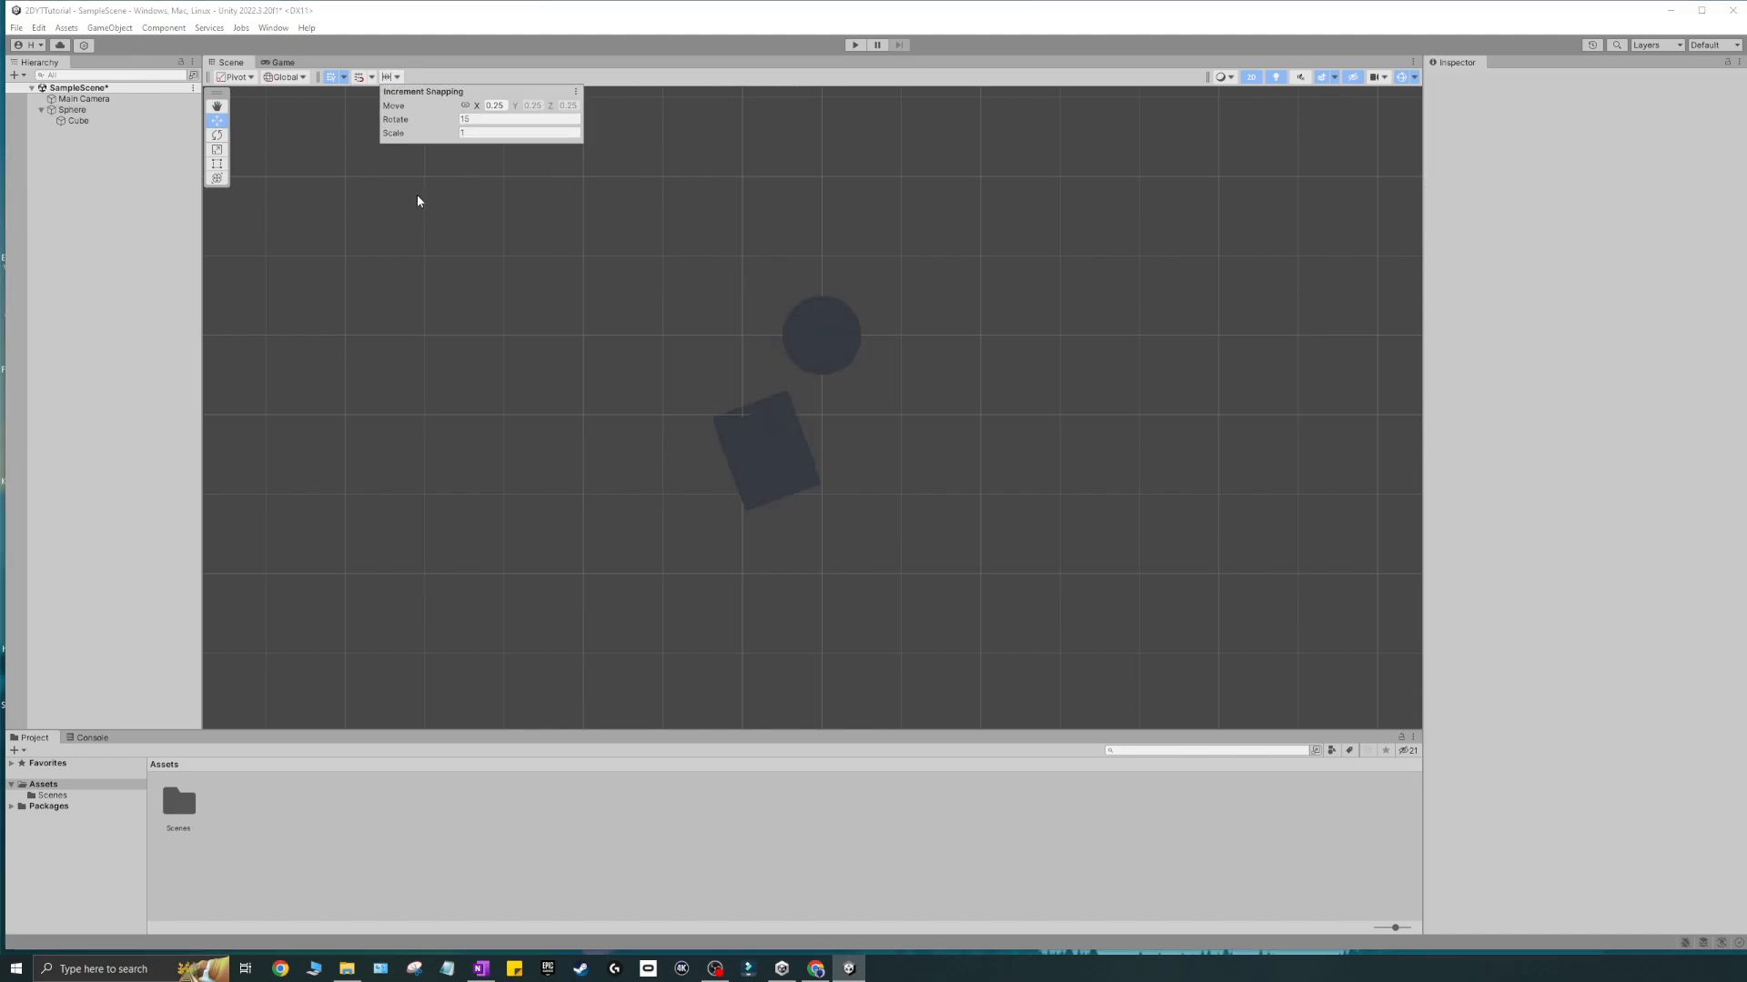
click(459, 203)
click(398, 77)
click(629, 256)
- Select the Sphere, try moving it along X in snap increments, and recheck the increment snapping settings
click(782, 338)
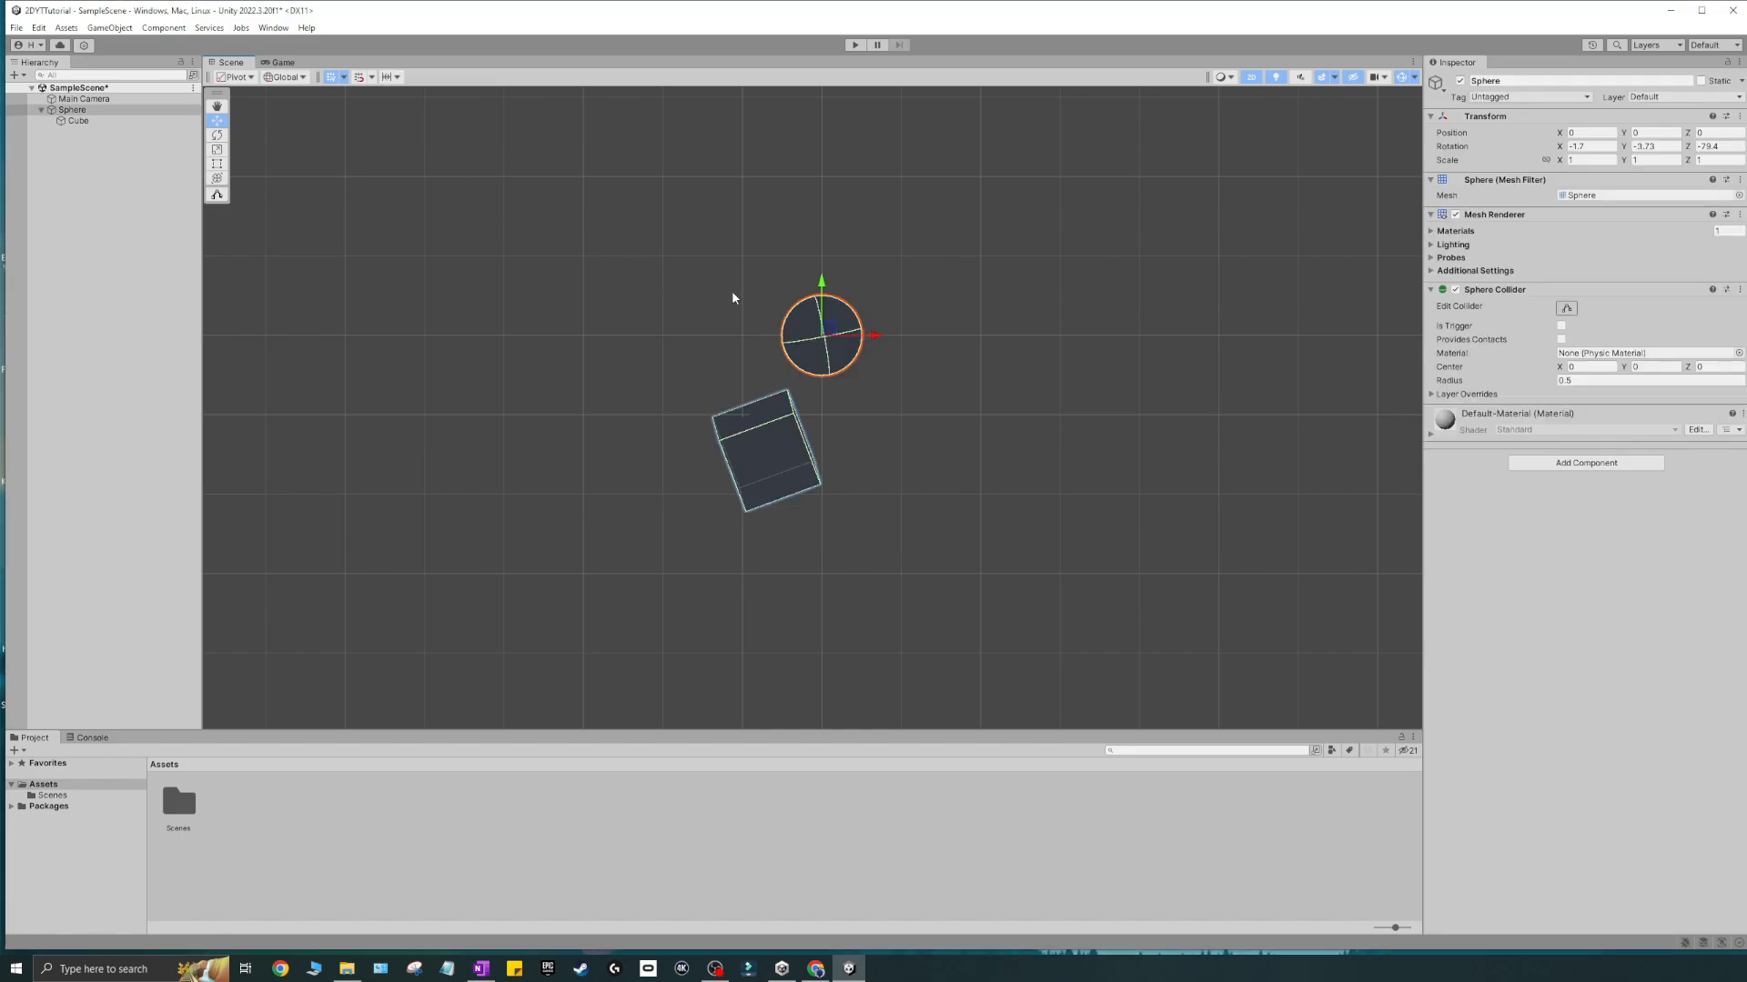
mouse_move(864, 335)
mouse_down()
mouse_move(947, 336)
mouse_move(864, 335)
mouse_up()
click(397, 78)
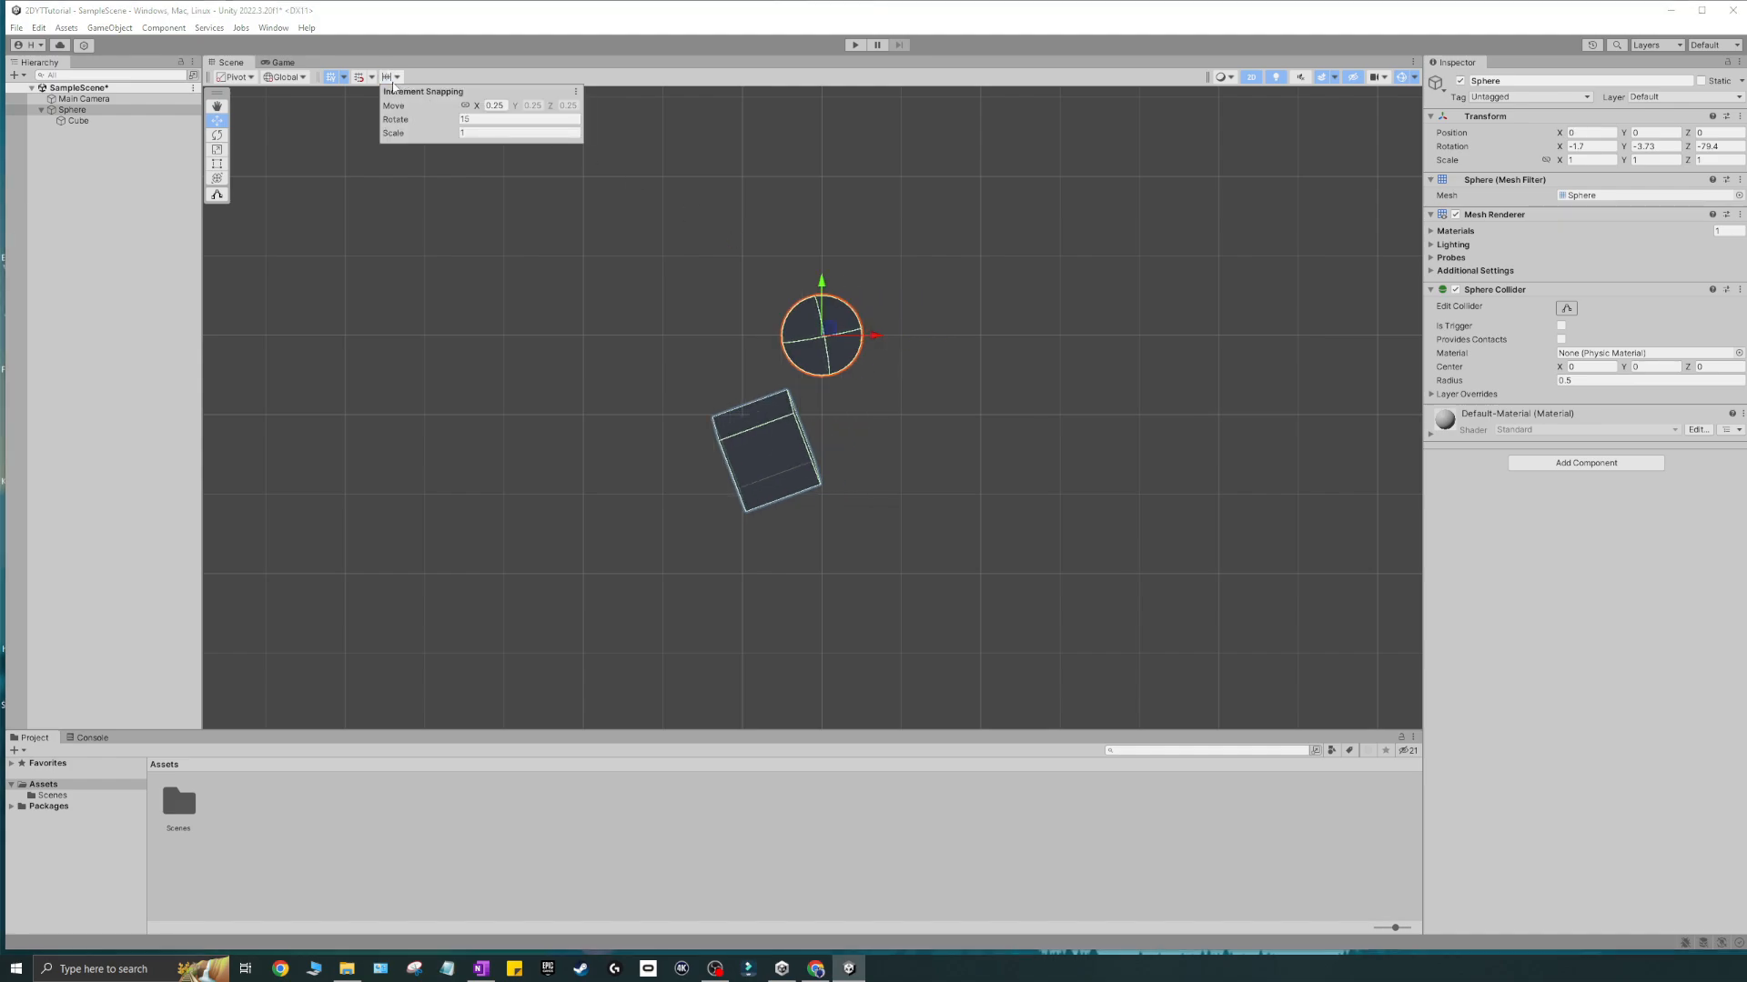
click(396, 77)
click(397, 78)
click(873, 346)
click(855, 337)
mouse_move(855, 337)
mouse_down()
mouse_move(965, 336)
mouse_move(857, 336)
mouse_up()
click(929, 417)
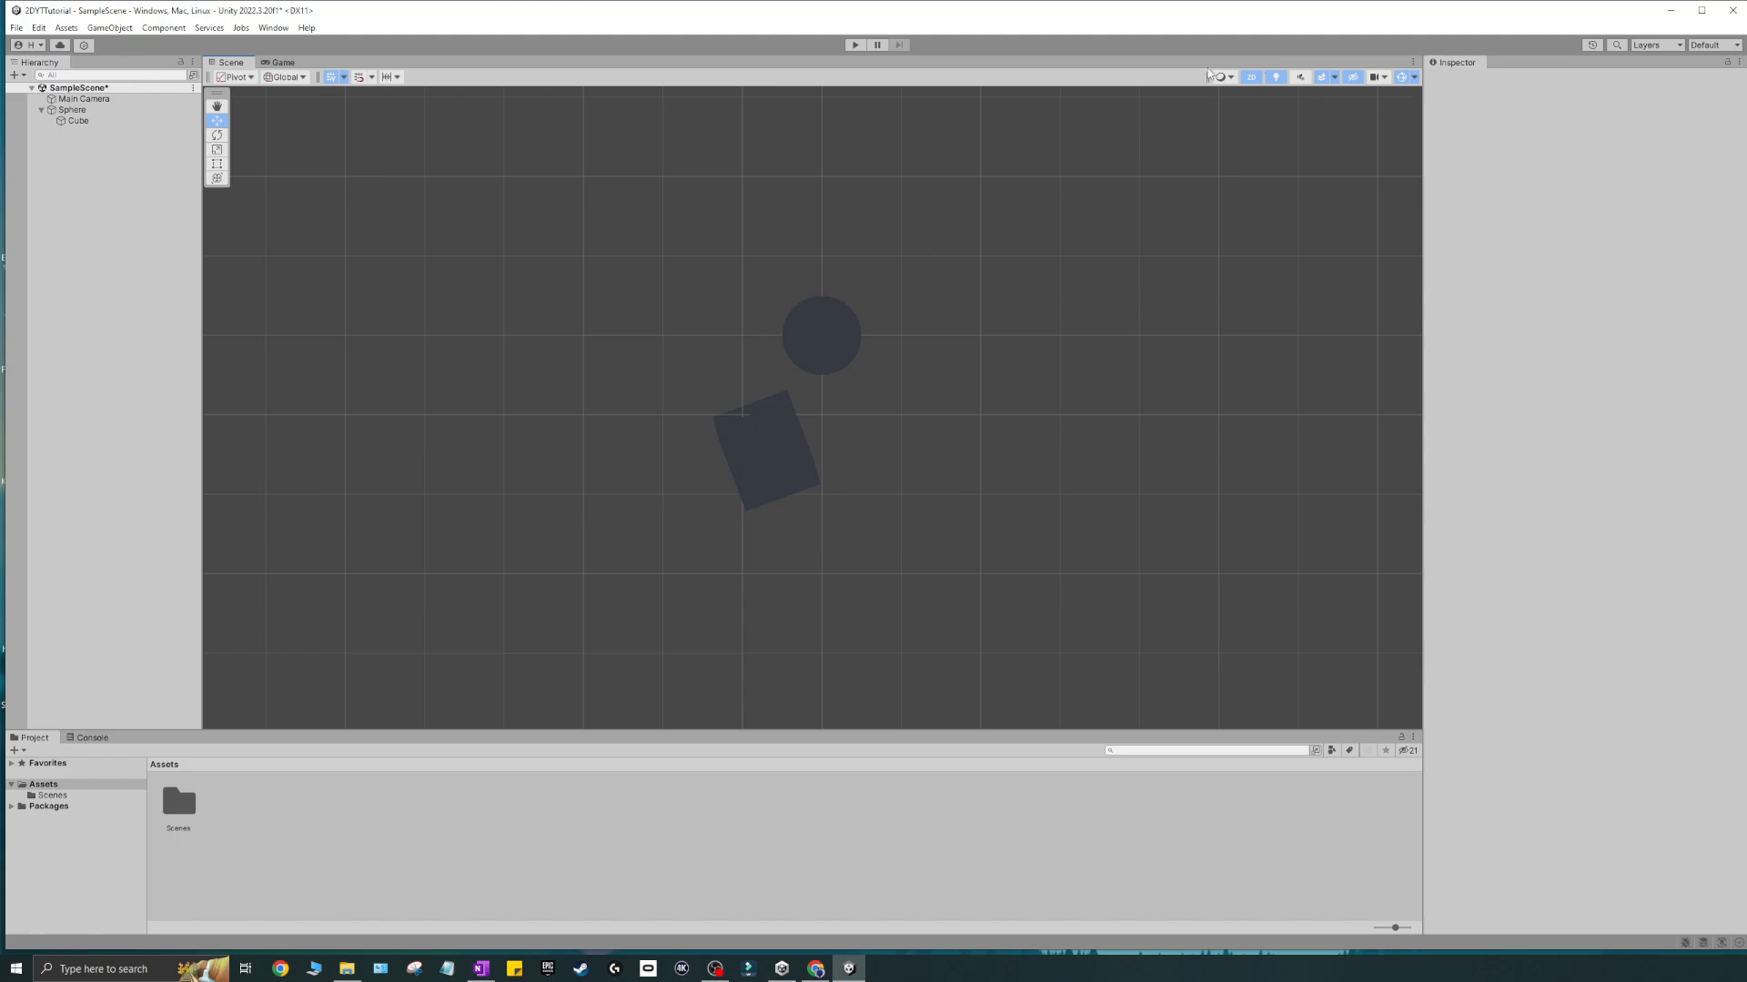
- Demonstrate panning with the Hand tool, and use the Move tool to shift the Sphere to X 0.19
click(219, 106)
mouse_move(793, 264)
mouse_down()
mouse_move(815, 339)
mouse_move(783, 272)
mouse_move(792, 241)
mouse_up()
scroll(587, 260, down, 4)
drag(674, 246, 767, 314)
click(217, 134)
click(219, 120)
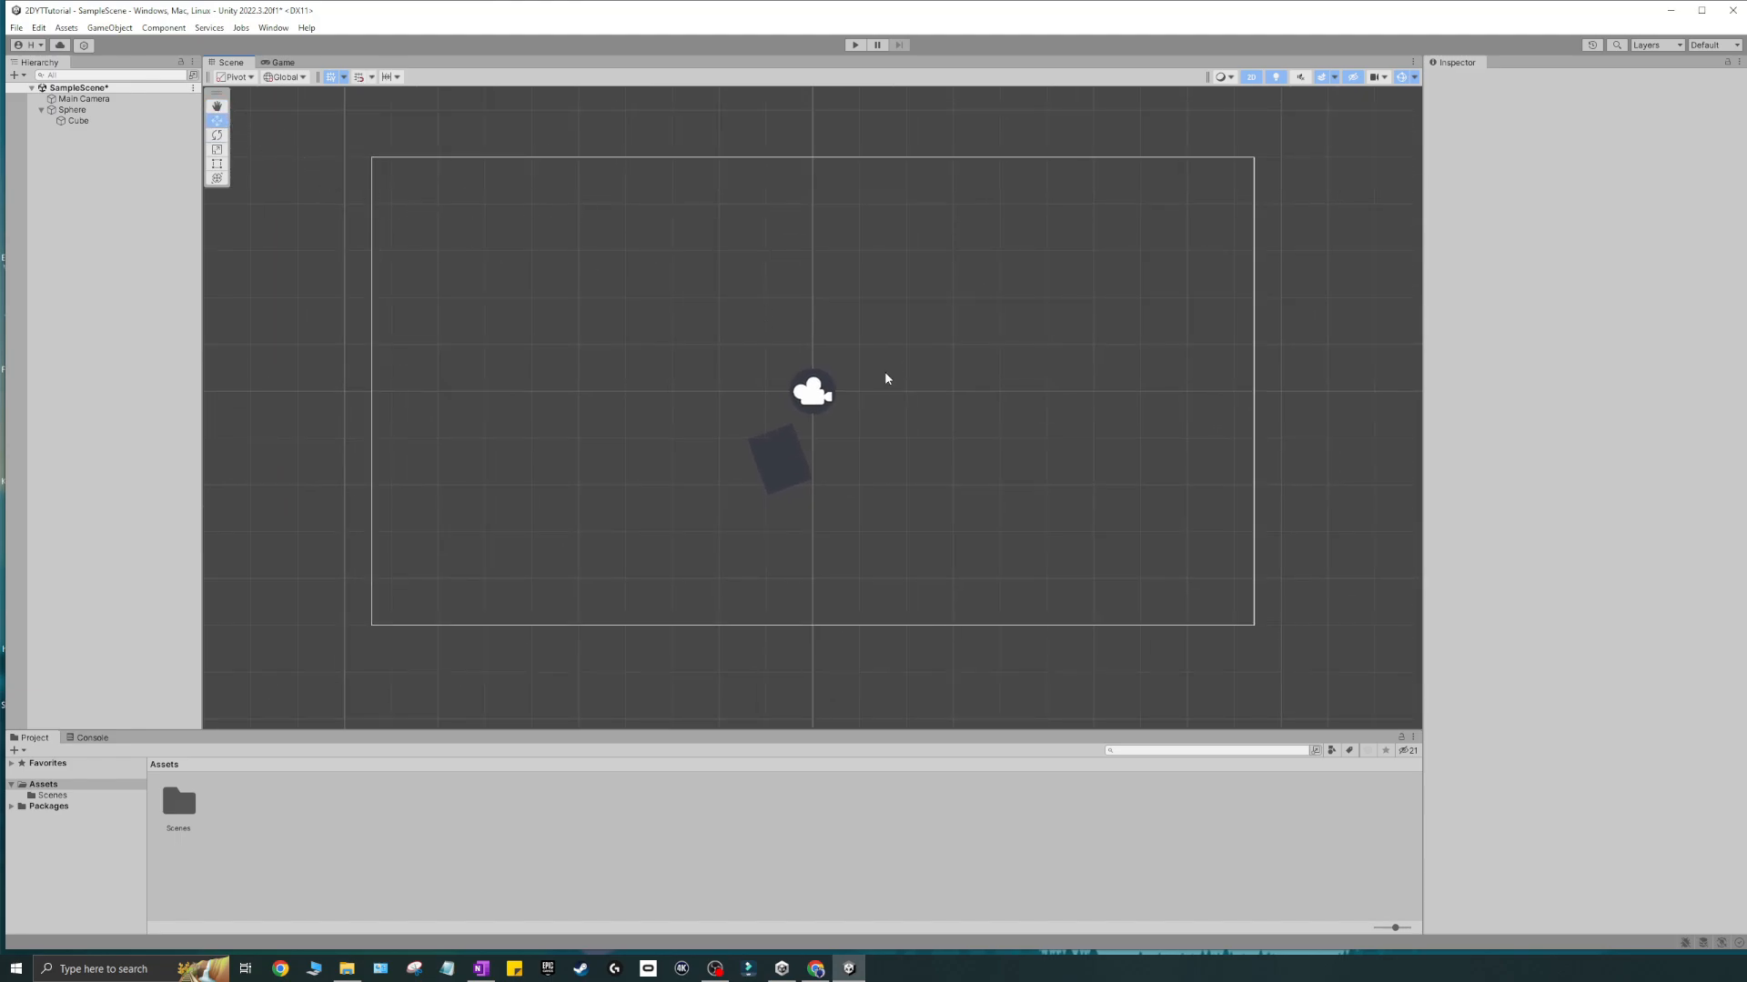
click(802, 404)
drag(861, 392, 871, 392)
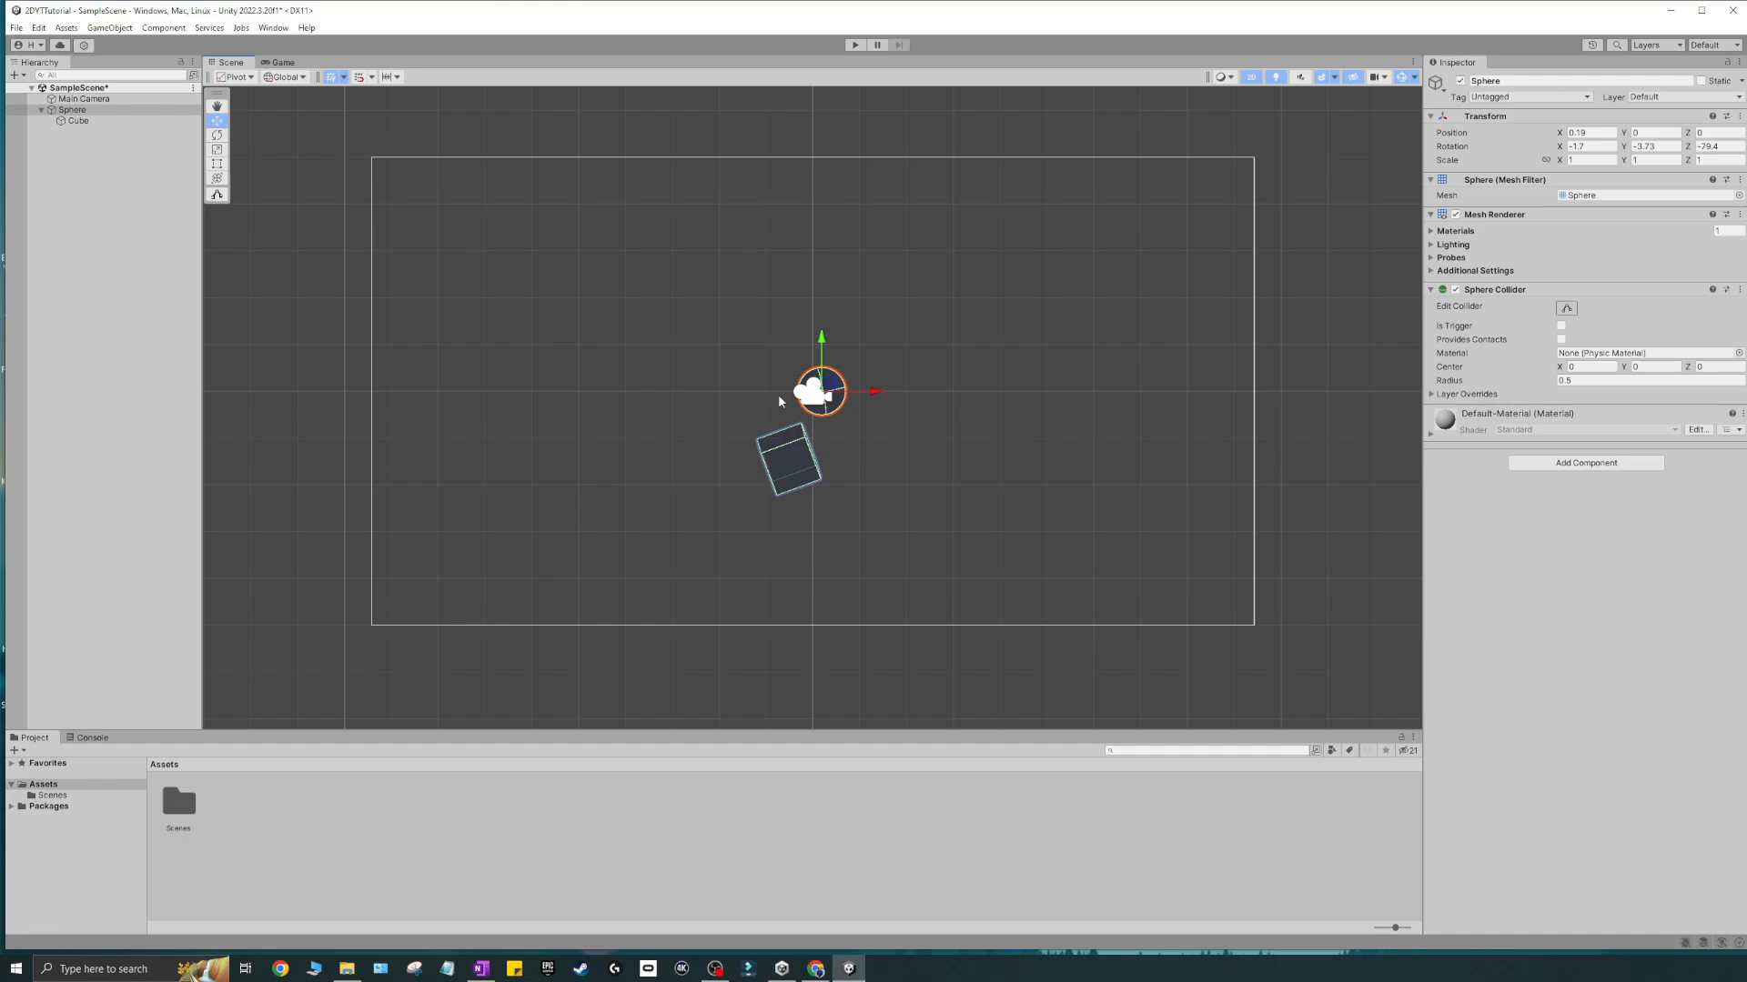
- Rotate the Sphere with 2D mode off and again with it on, ending at about 0.06, -60.12, -182.79
click(216, 134)
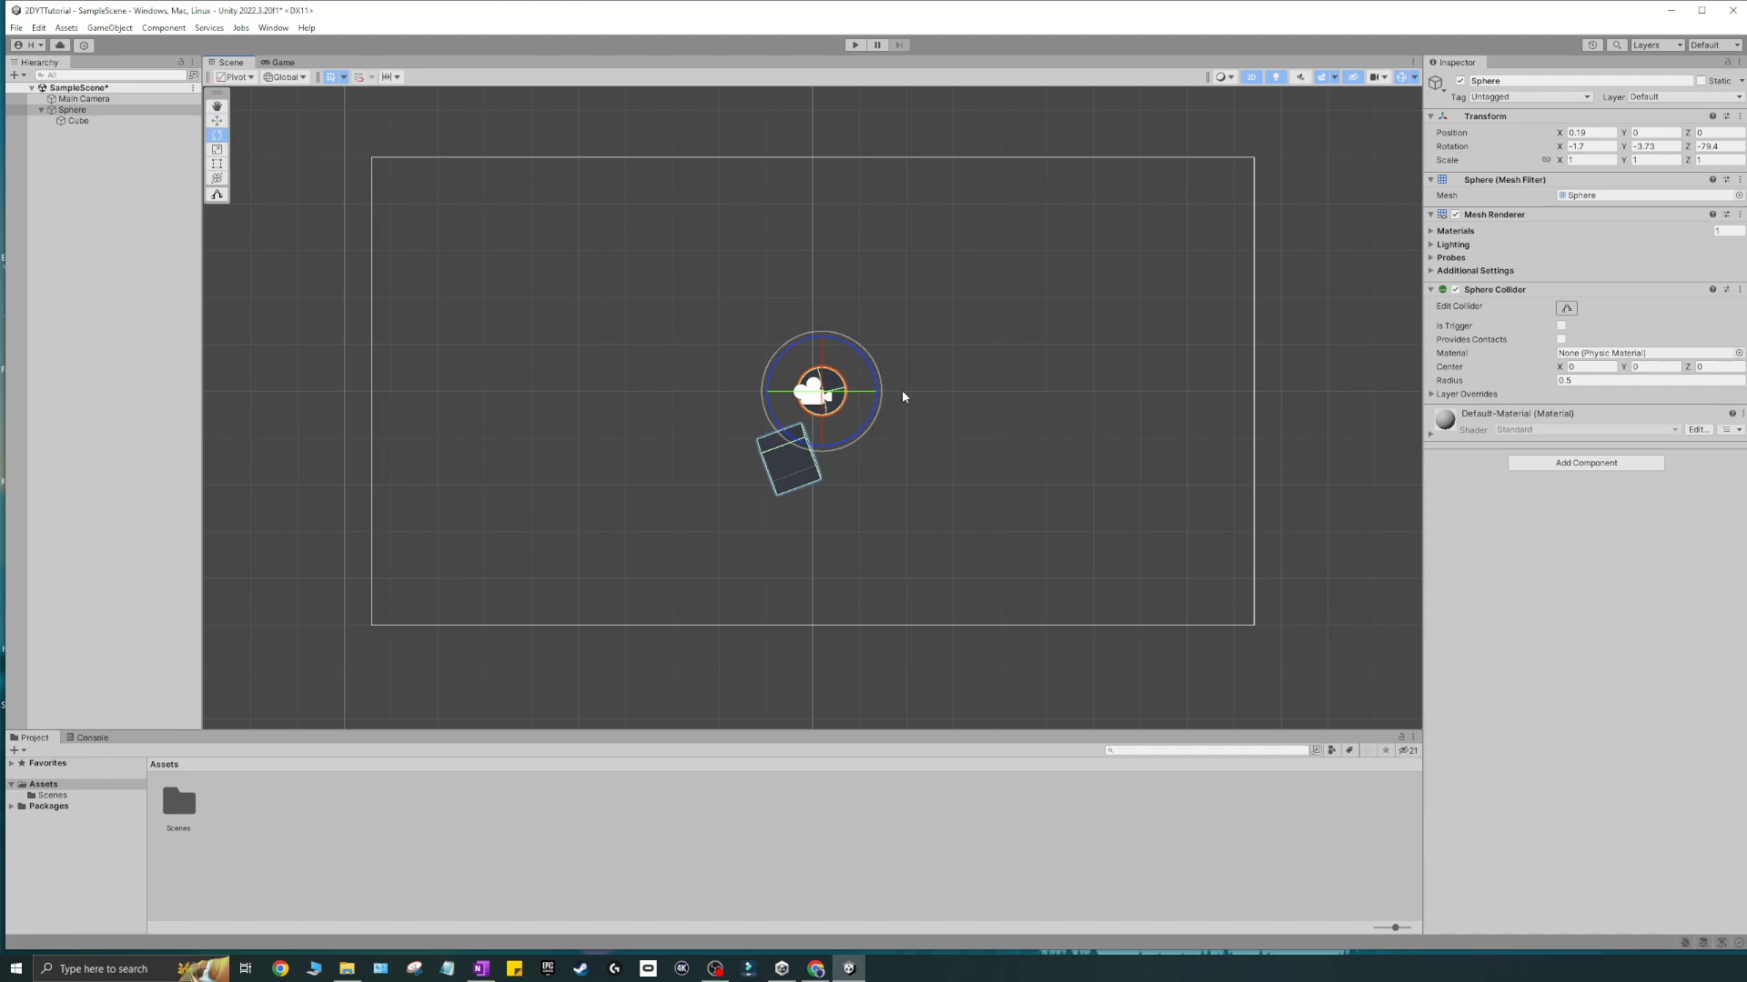
scroll(887, 392, up, 2)
scroll(874, 395, down, 2)
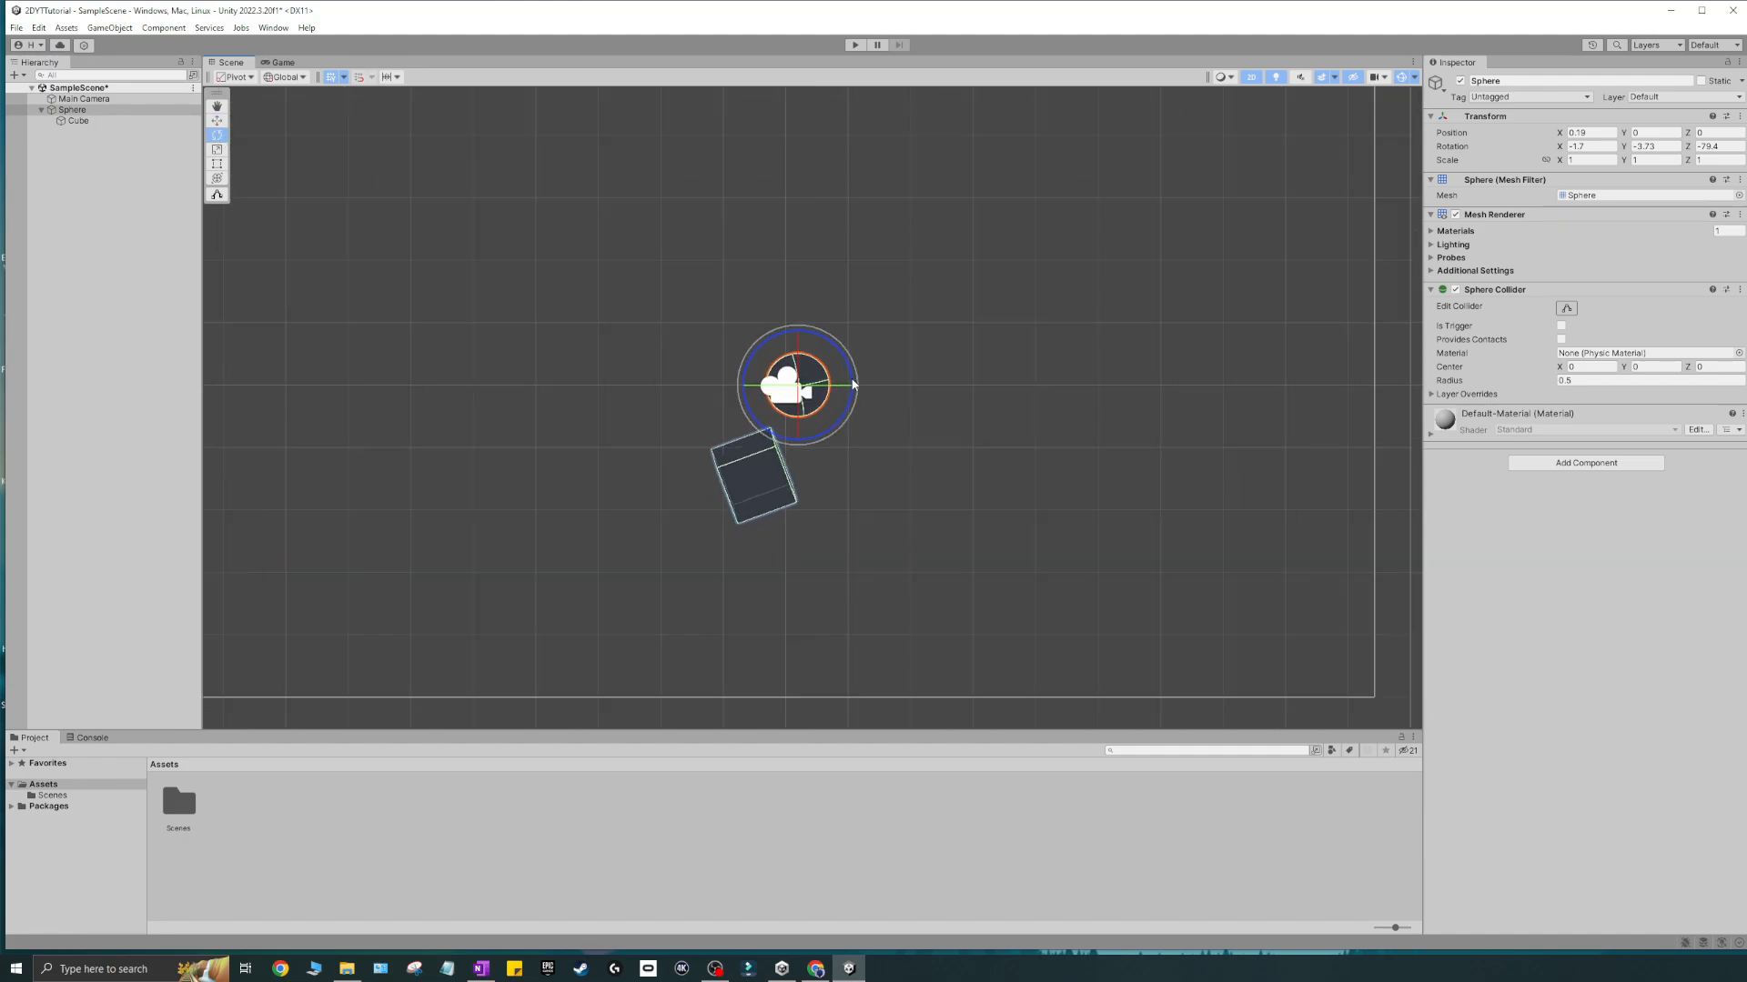
click(1251, 77)
alt+drag(904, 343, 765, 443)
key(f)
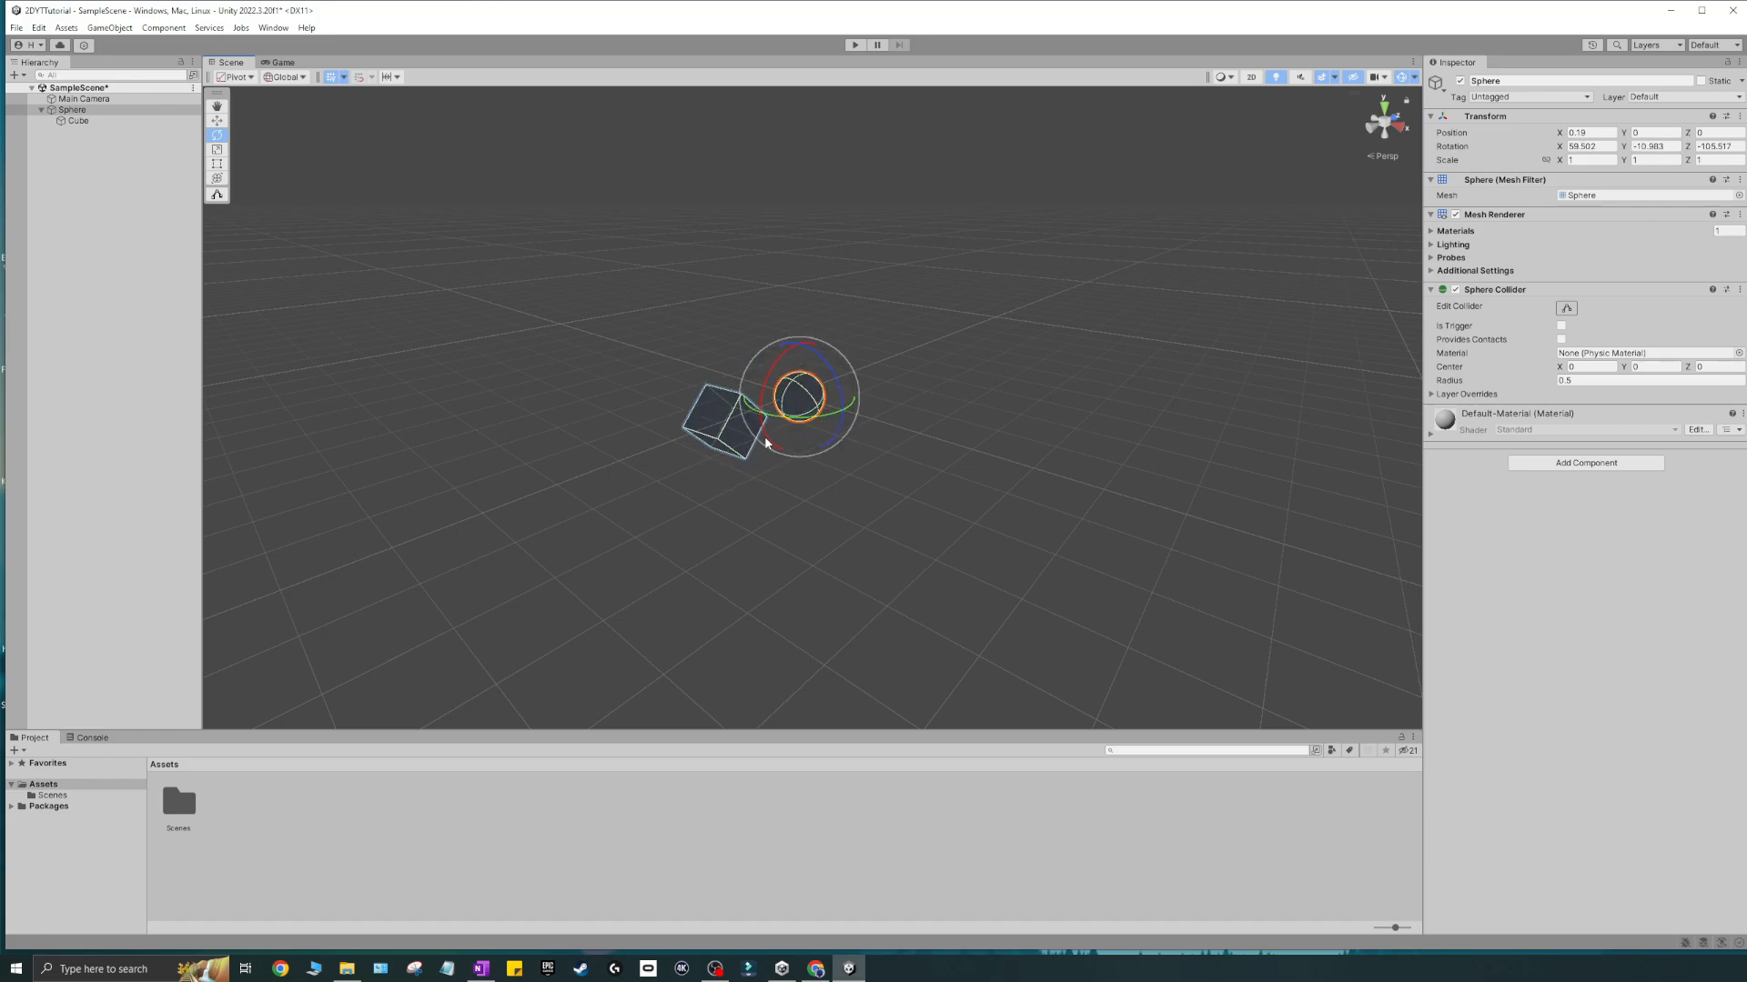
click(1252, 78)
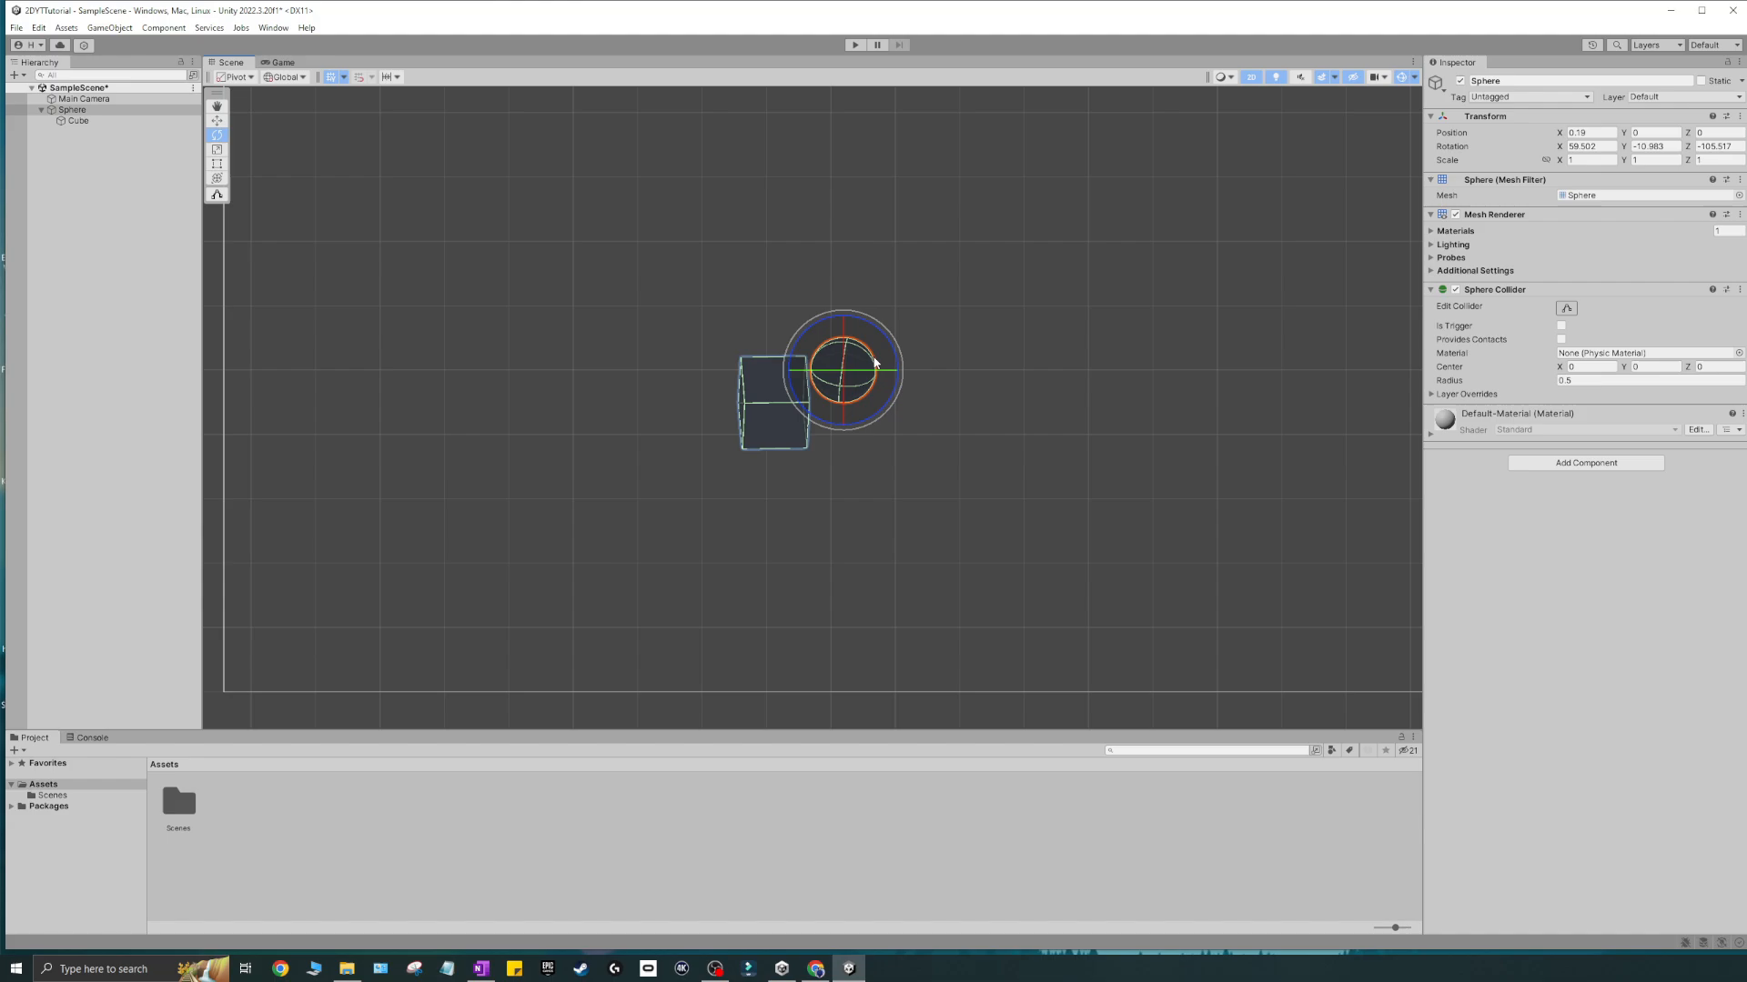
drag(888, 342, 52, 380)
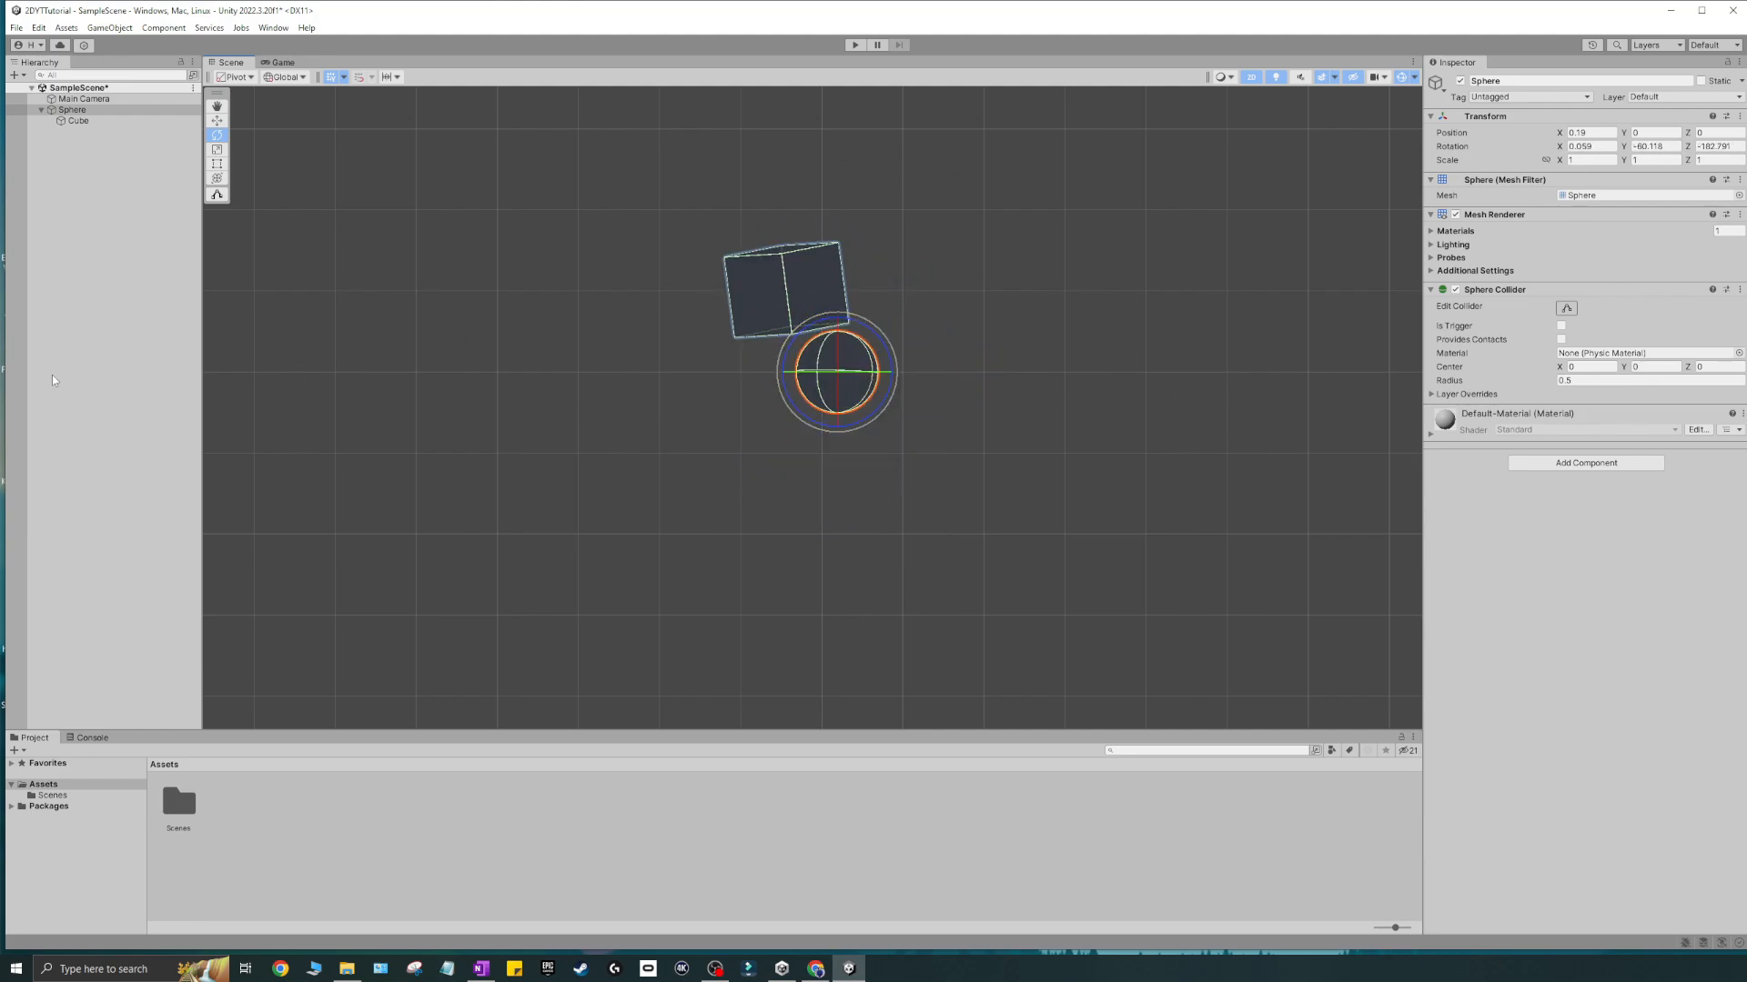
- Scale the Sphere uniformly to about 1.34 and stretch the Cube to about 2.78 along Z
click(217, 149)
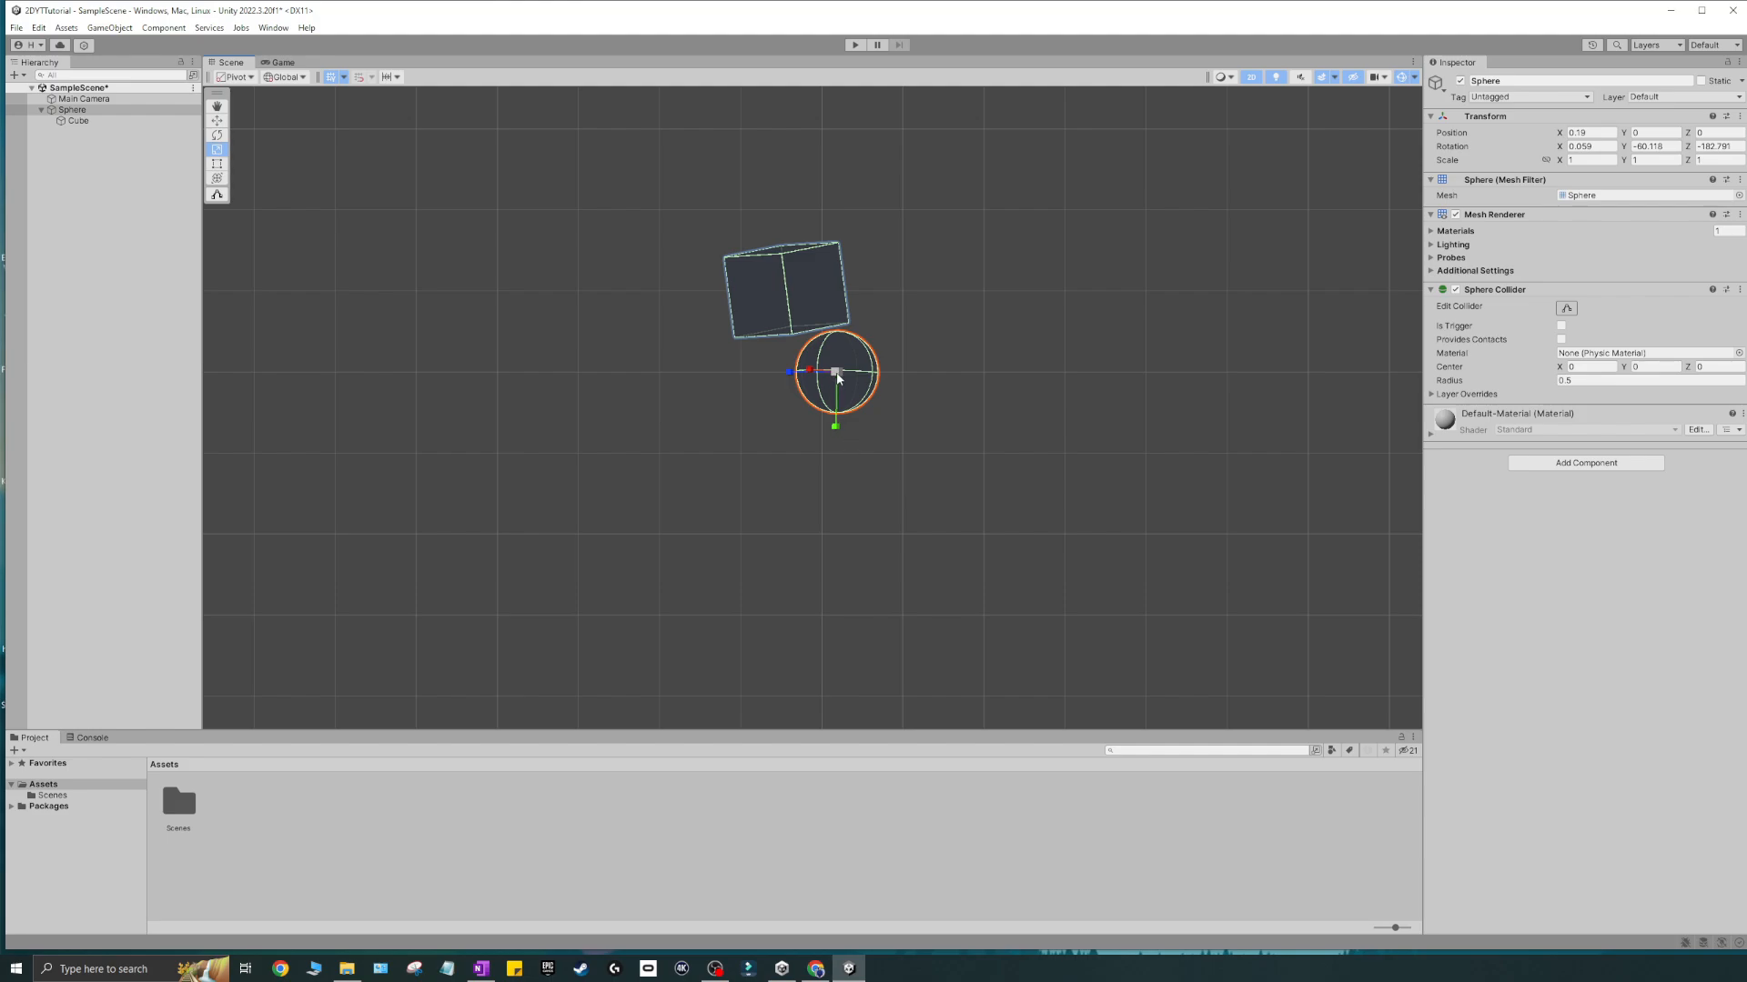
drag(838, 376, 860, 482)
key(ctrl+z)
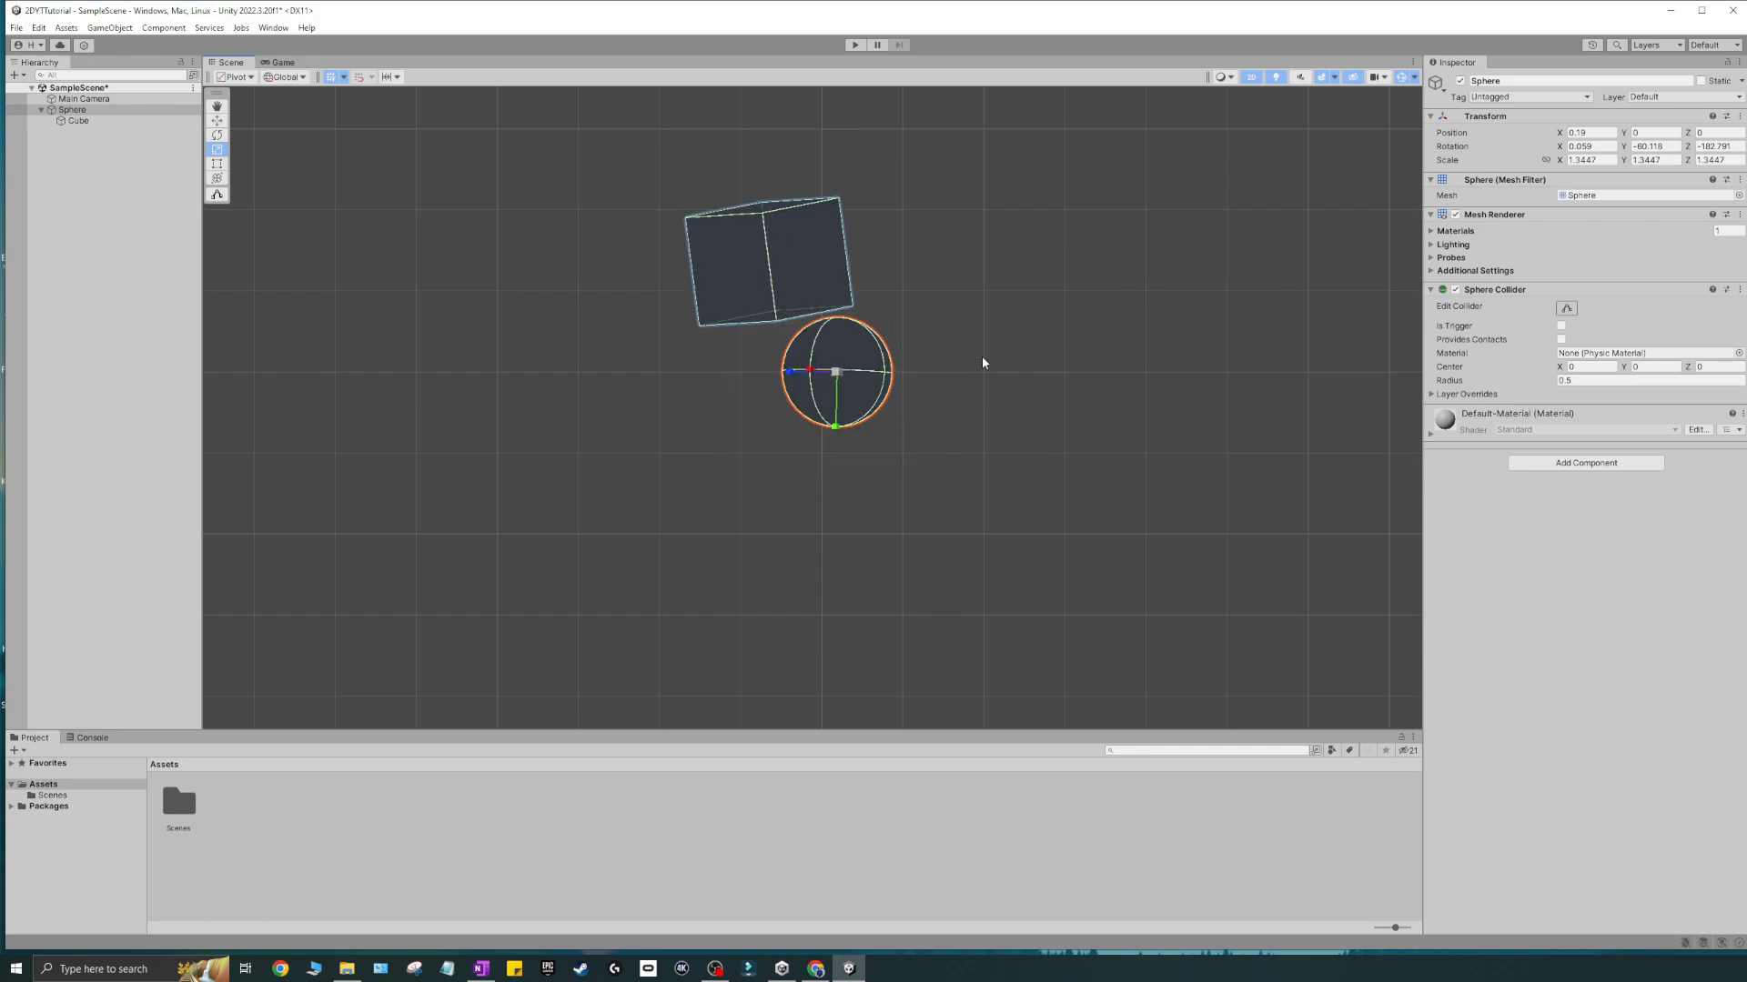
click(808, 287)
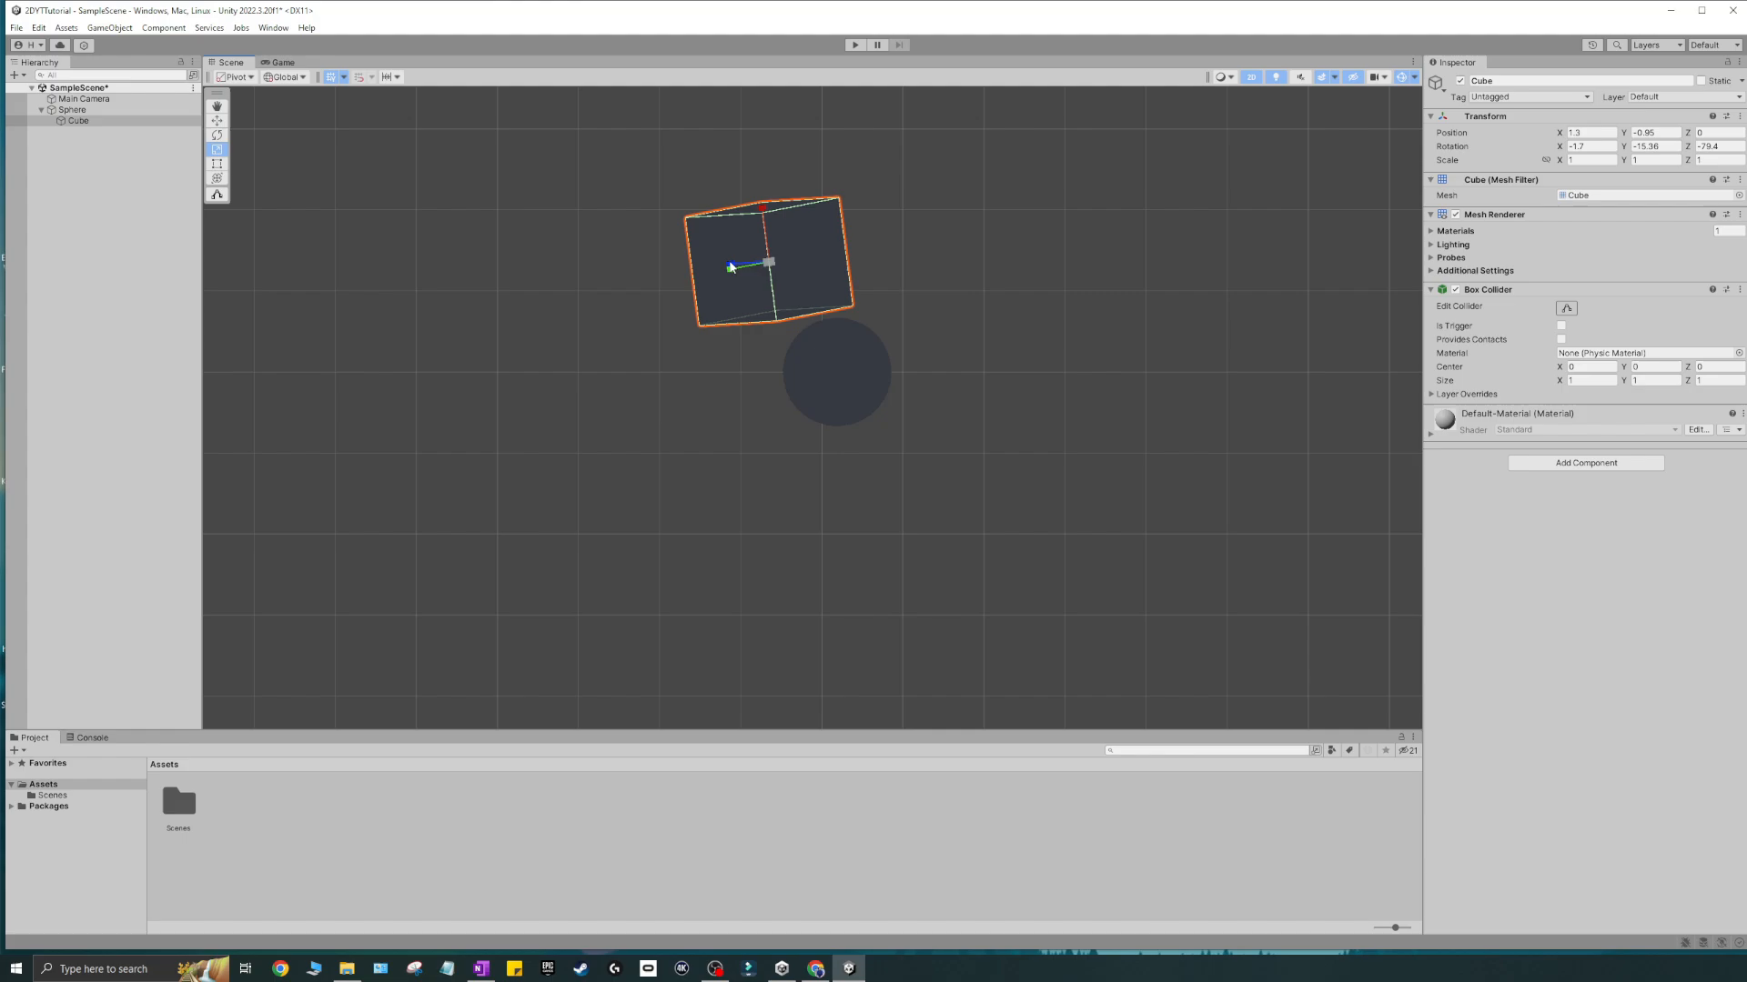
mouse_move(732, 265)
mouse_down()
mouse_move(698, 264)
mouse_move(760, 261)
mouse_move(611, 260)
mouse_move(696, 263)
mouse_move(694, 285)
mouse_move(755, 265)
mouse_move(721, 273)
mouse_up()
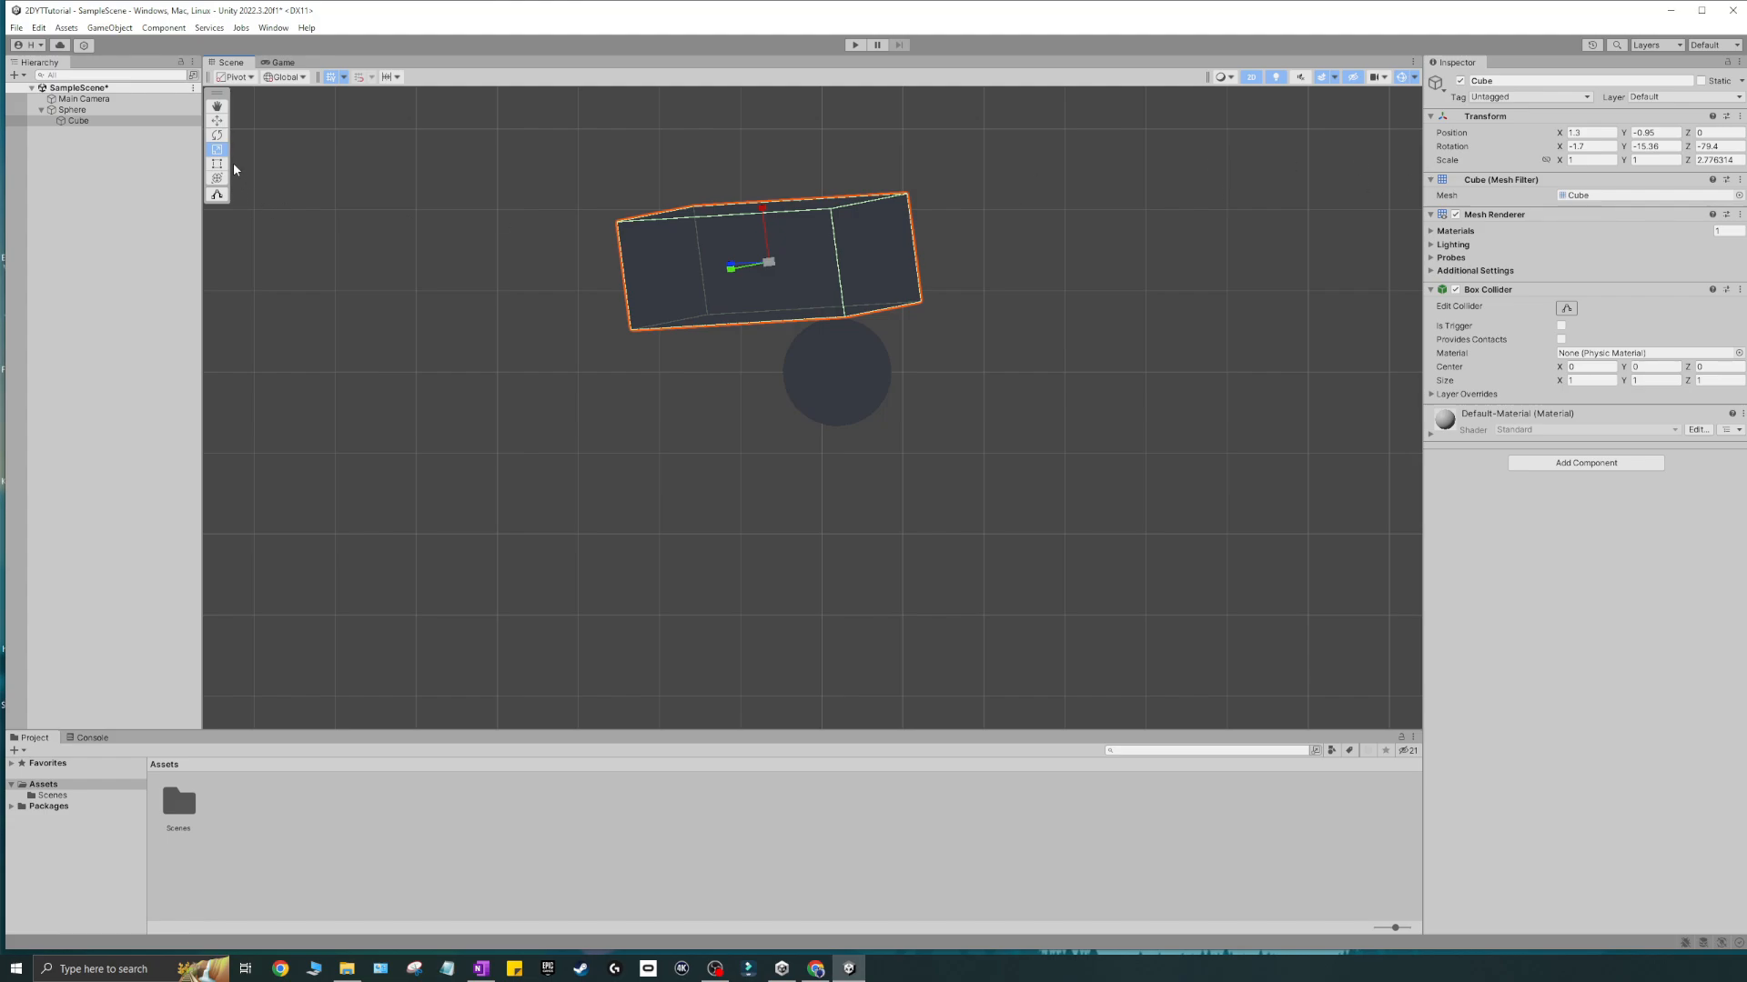
- Try widening the Cube with the Rect tool, undo it, and compare the Cube with 2D mode off and on
key(t)
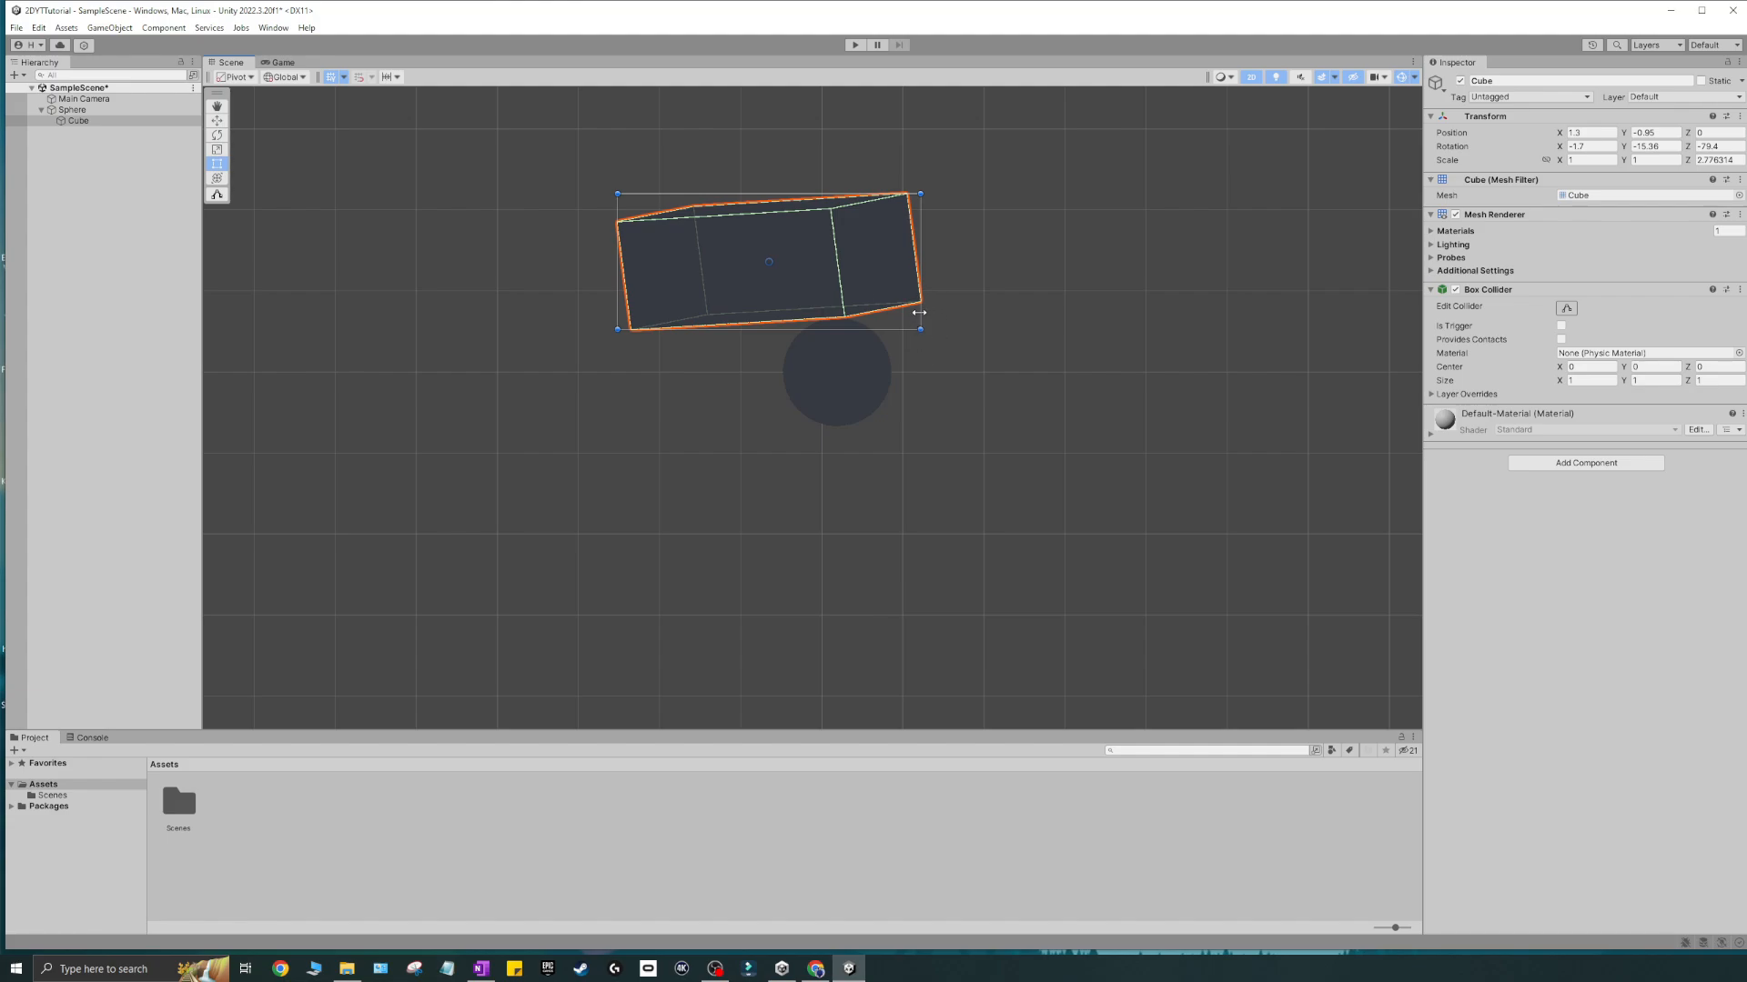
drag(919, 312, 1035, 302)
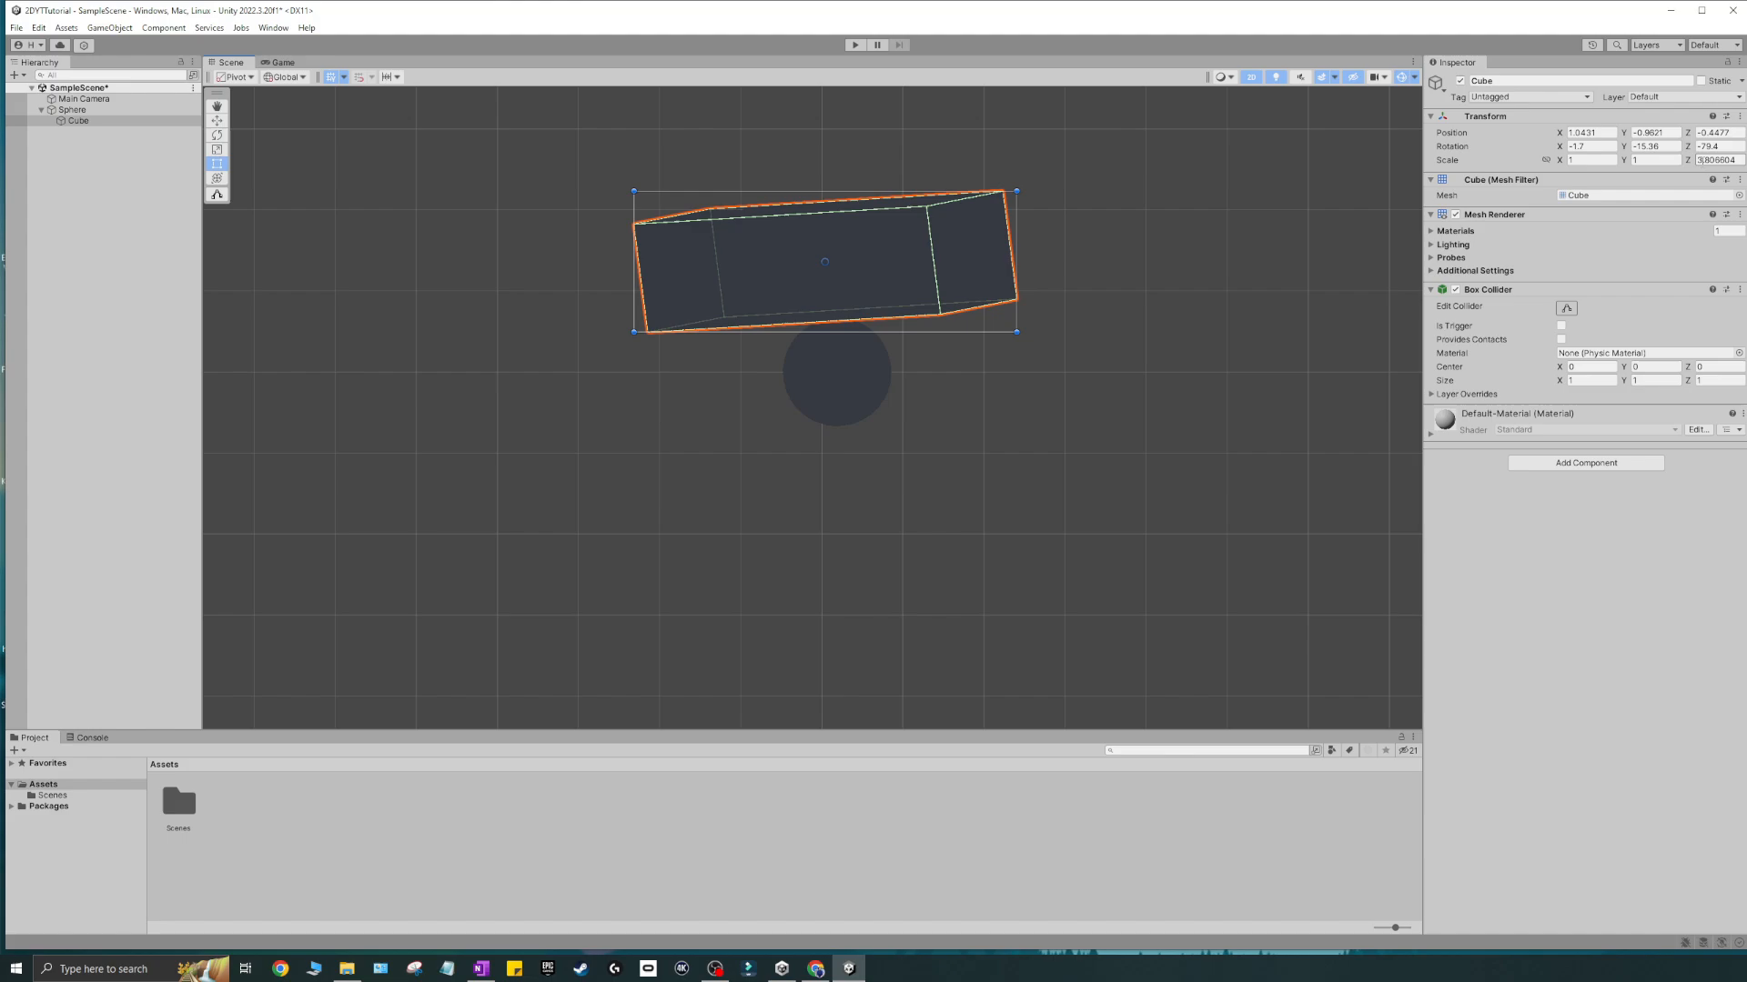
key(ctrl+z)
click(1252, 79)
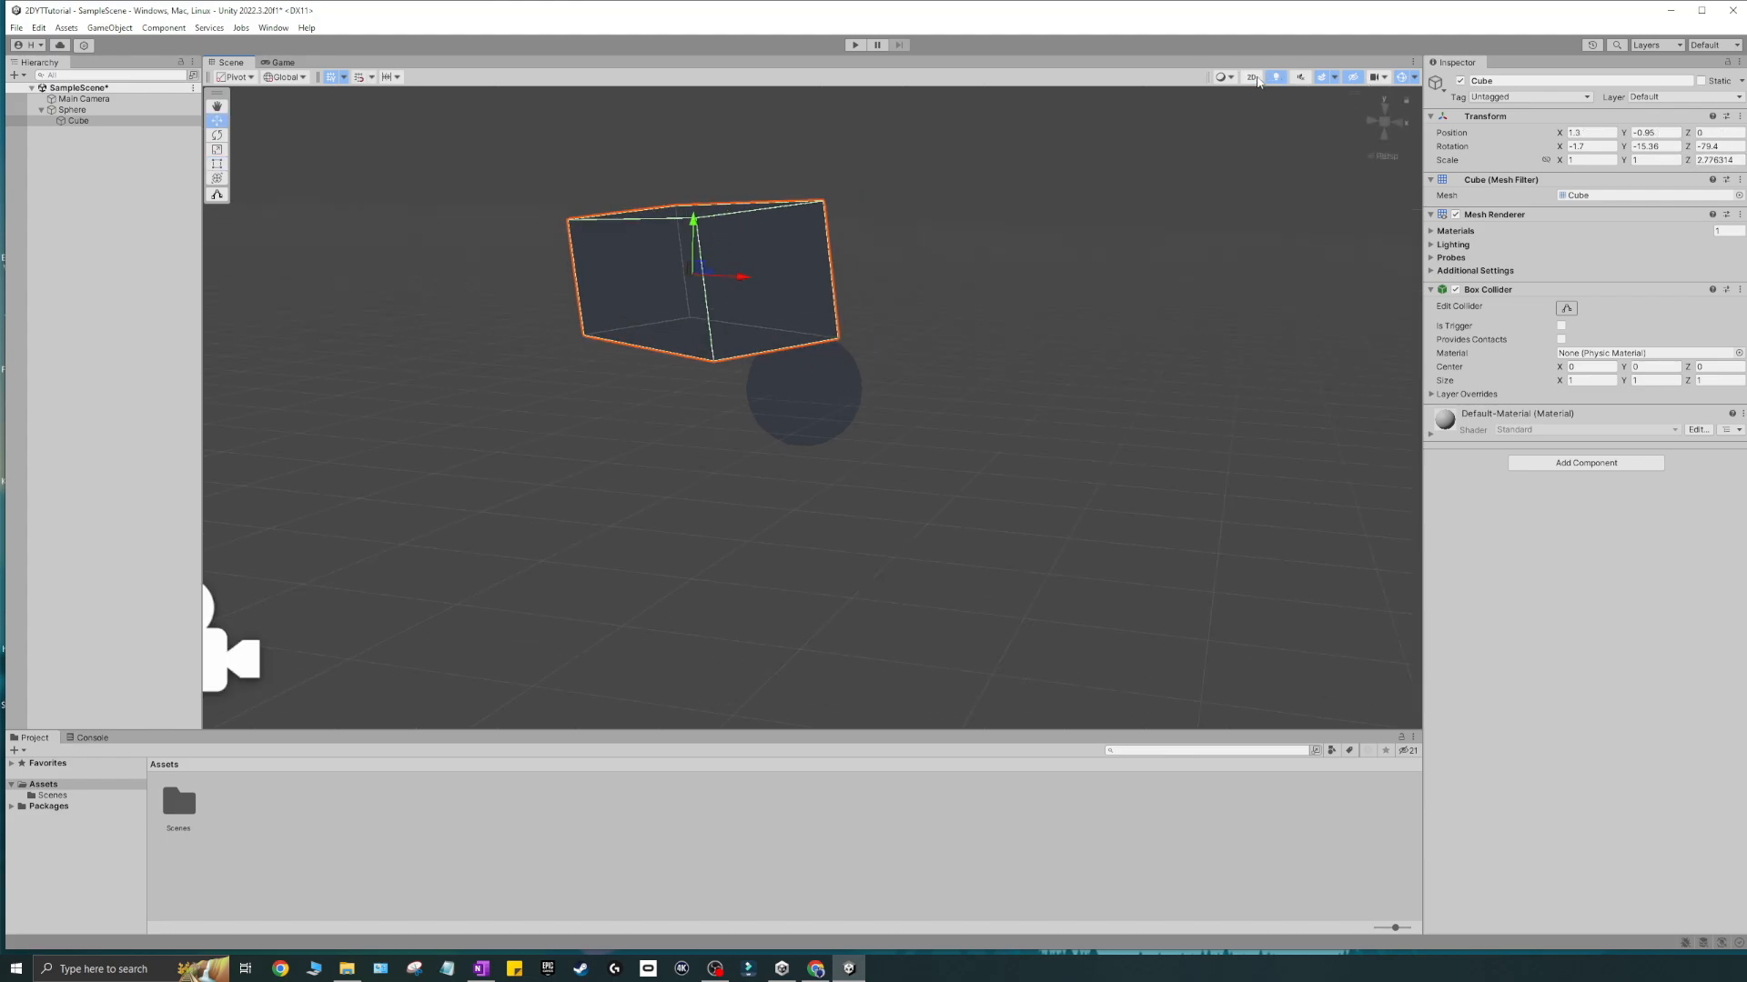
click(1252, 78)
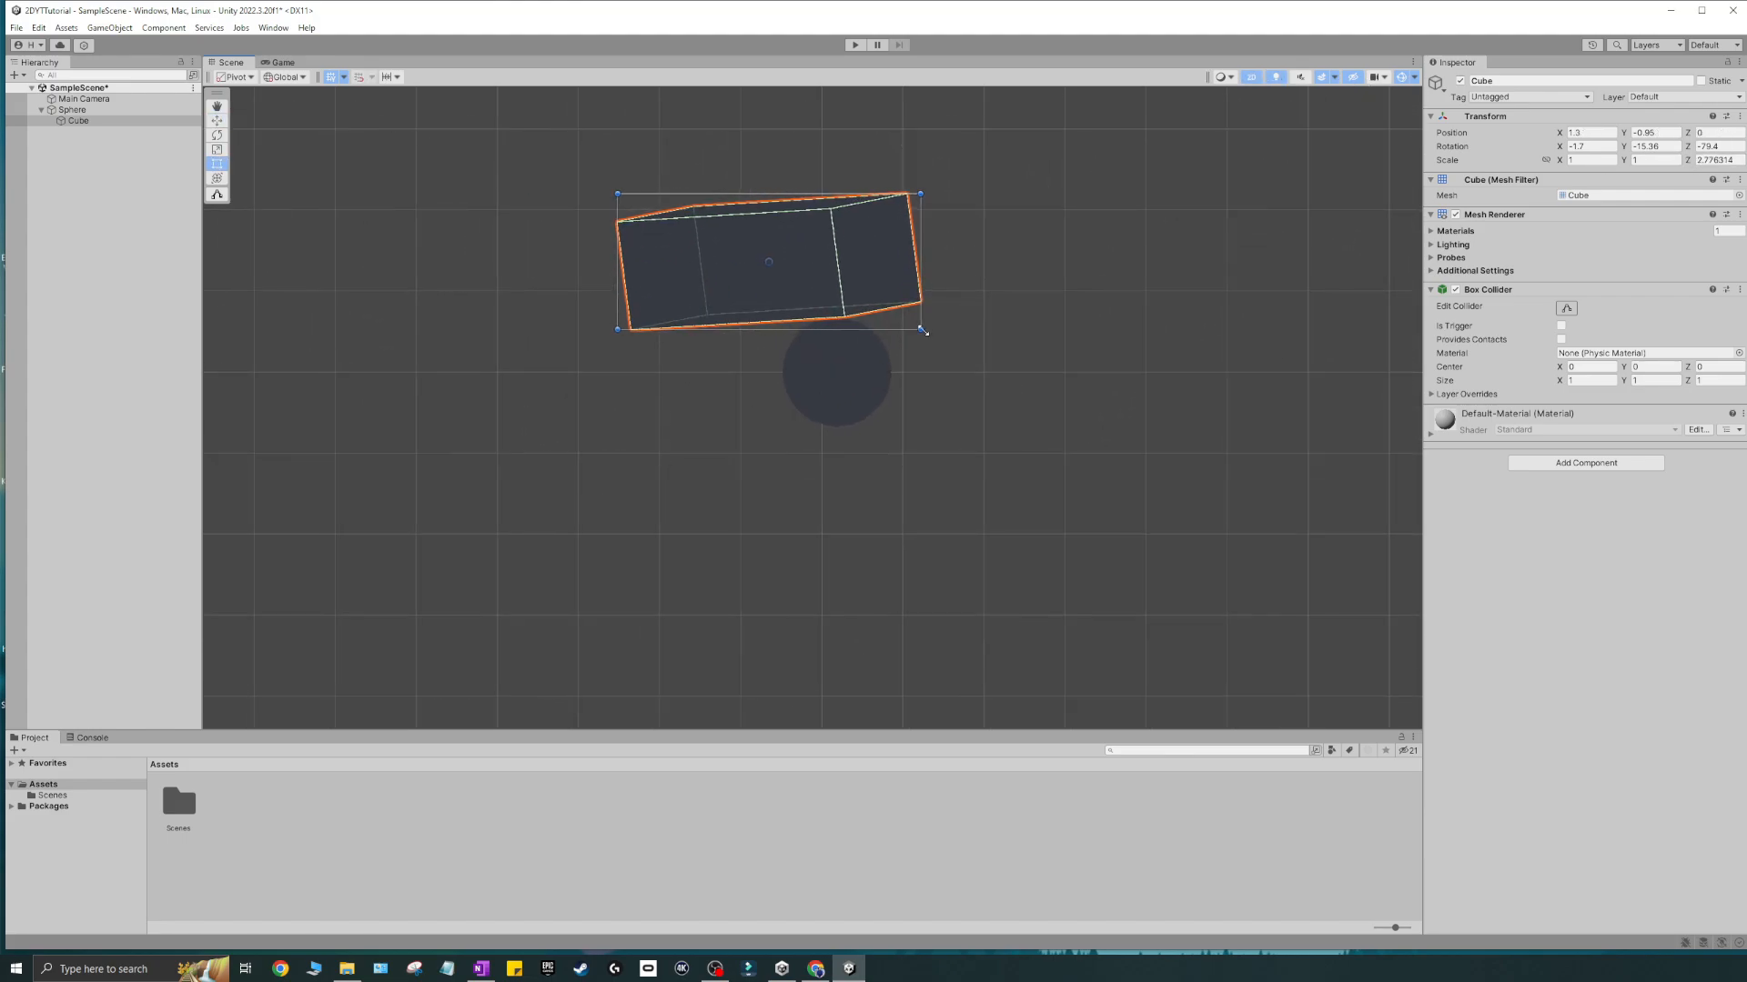
- Show the combined Transform tool on the Sphere, and open its Sphere Collider for editing
click(846, 415)
click(219, 178)
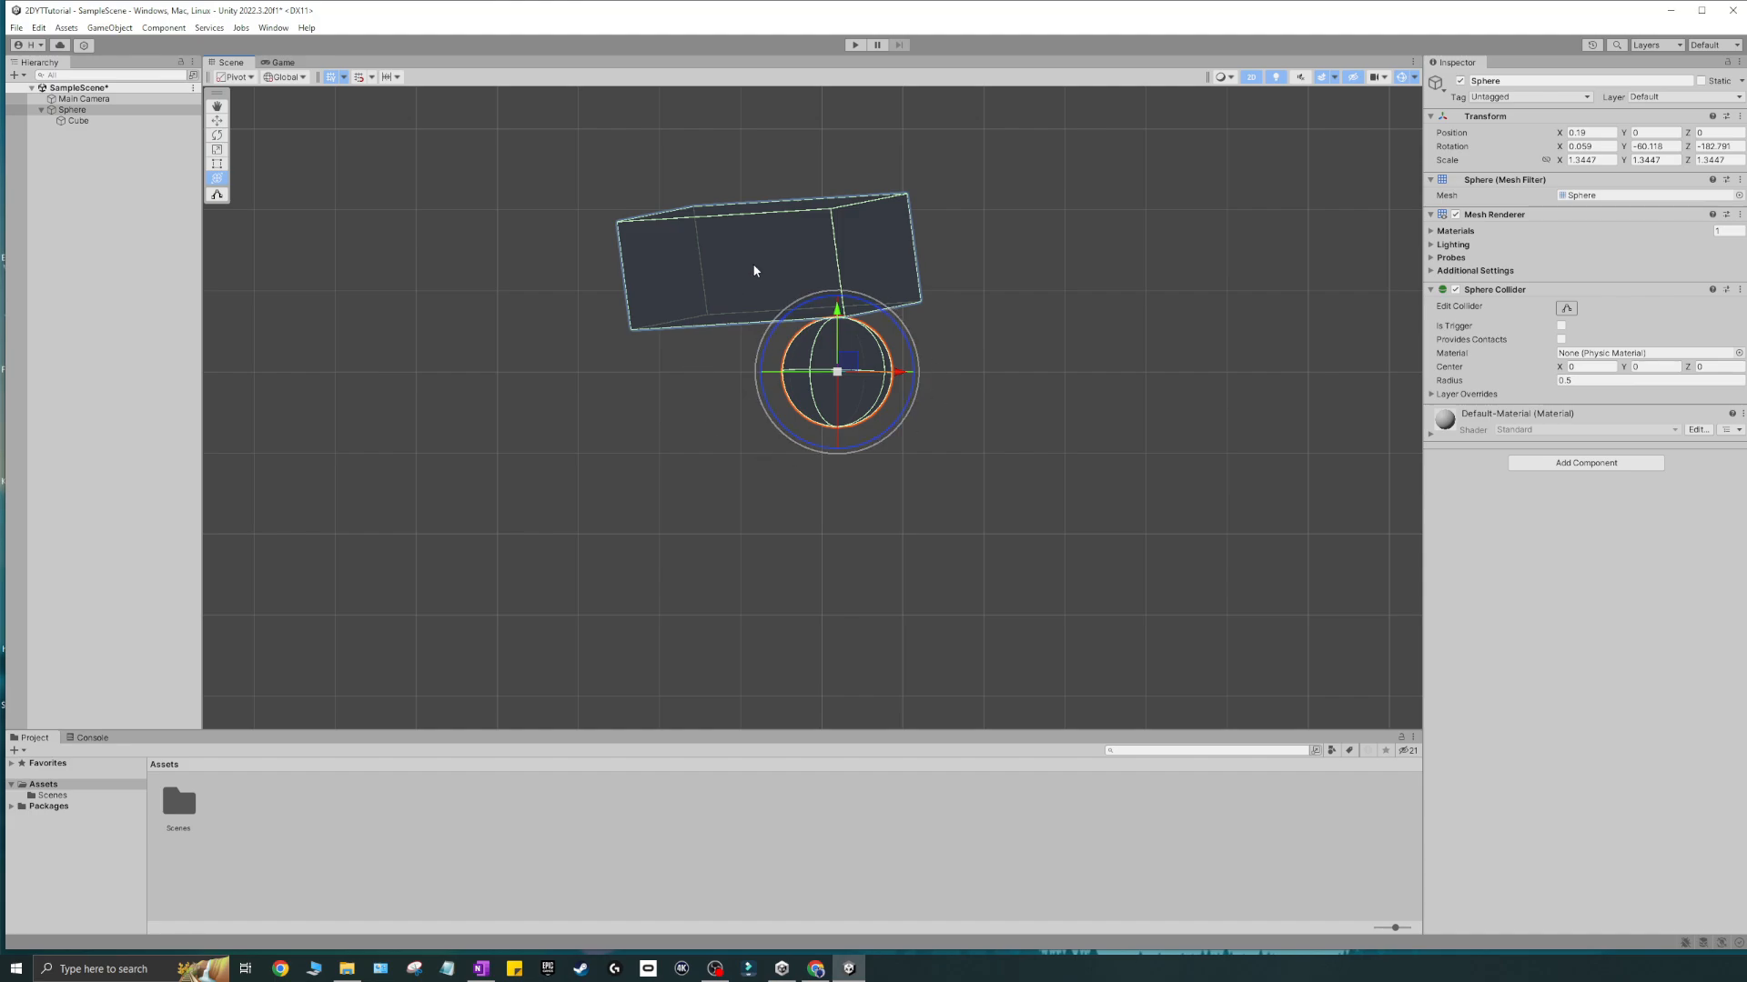
click(217, 196)
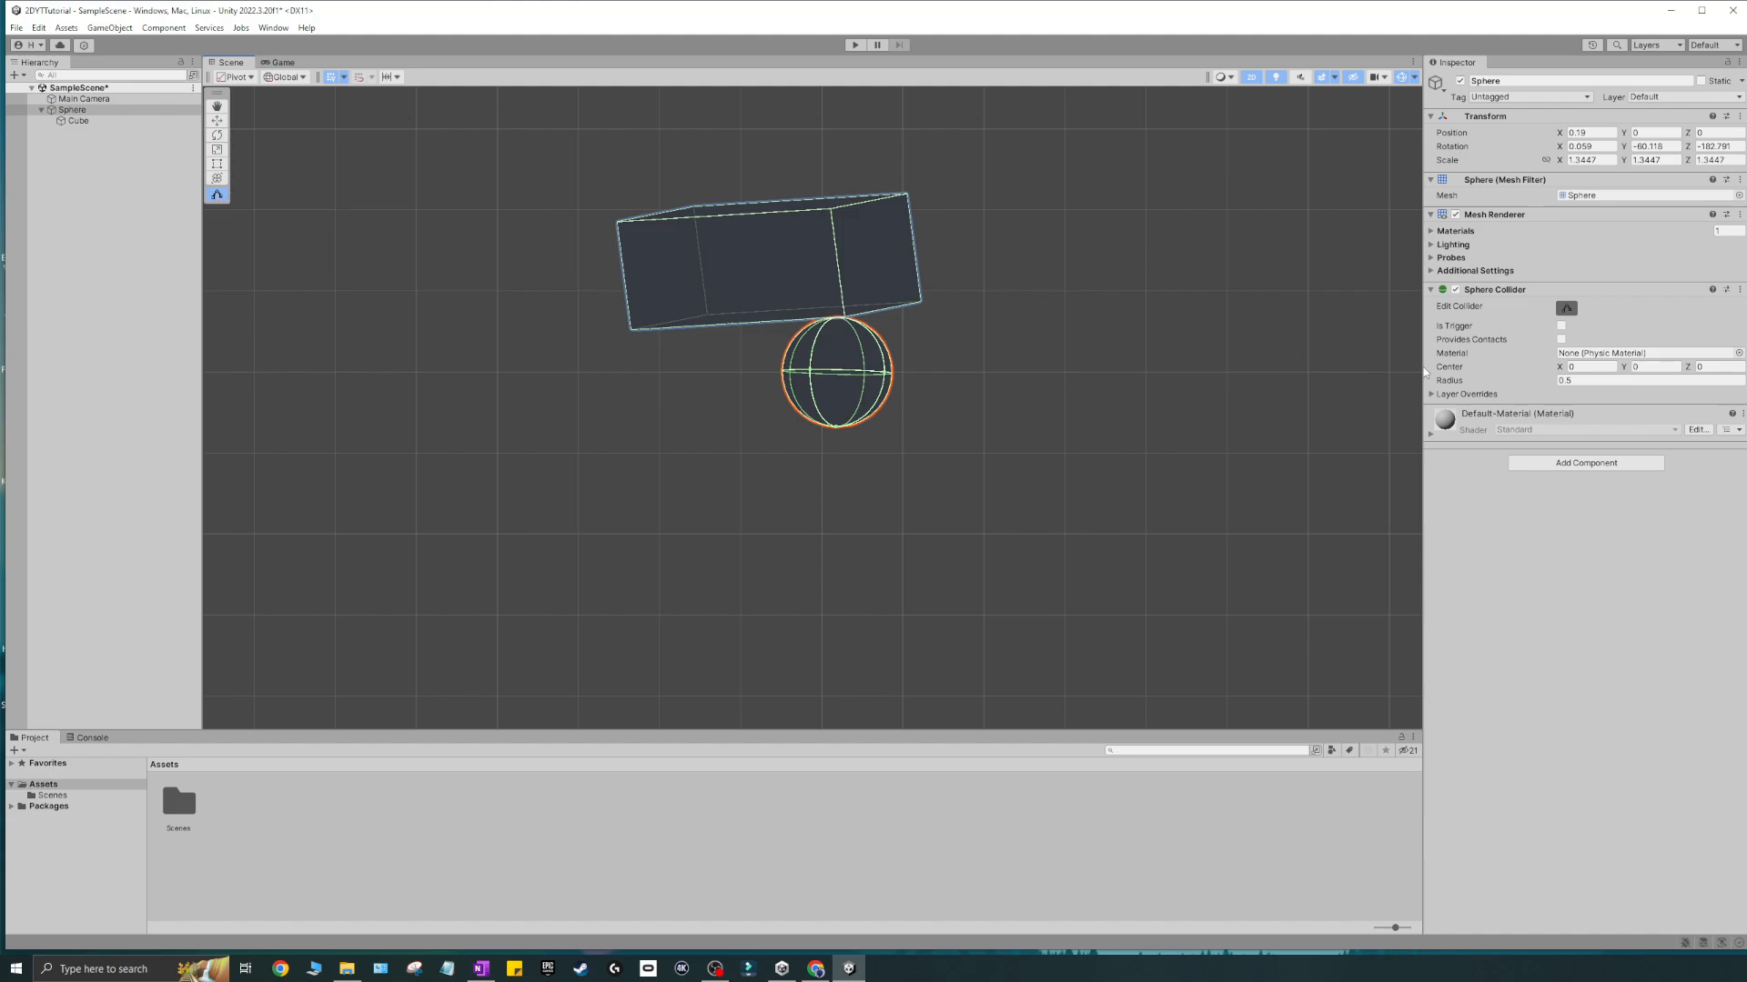
- Edit the Cube's Box Collider by pulling one side outward, and undo that change
click(78, 119)
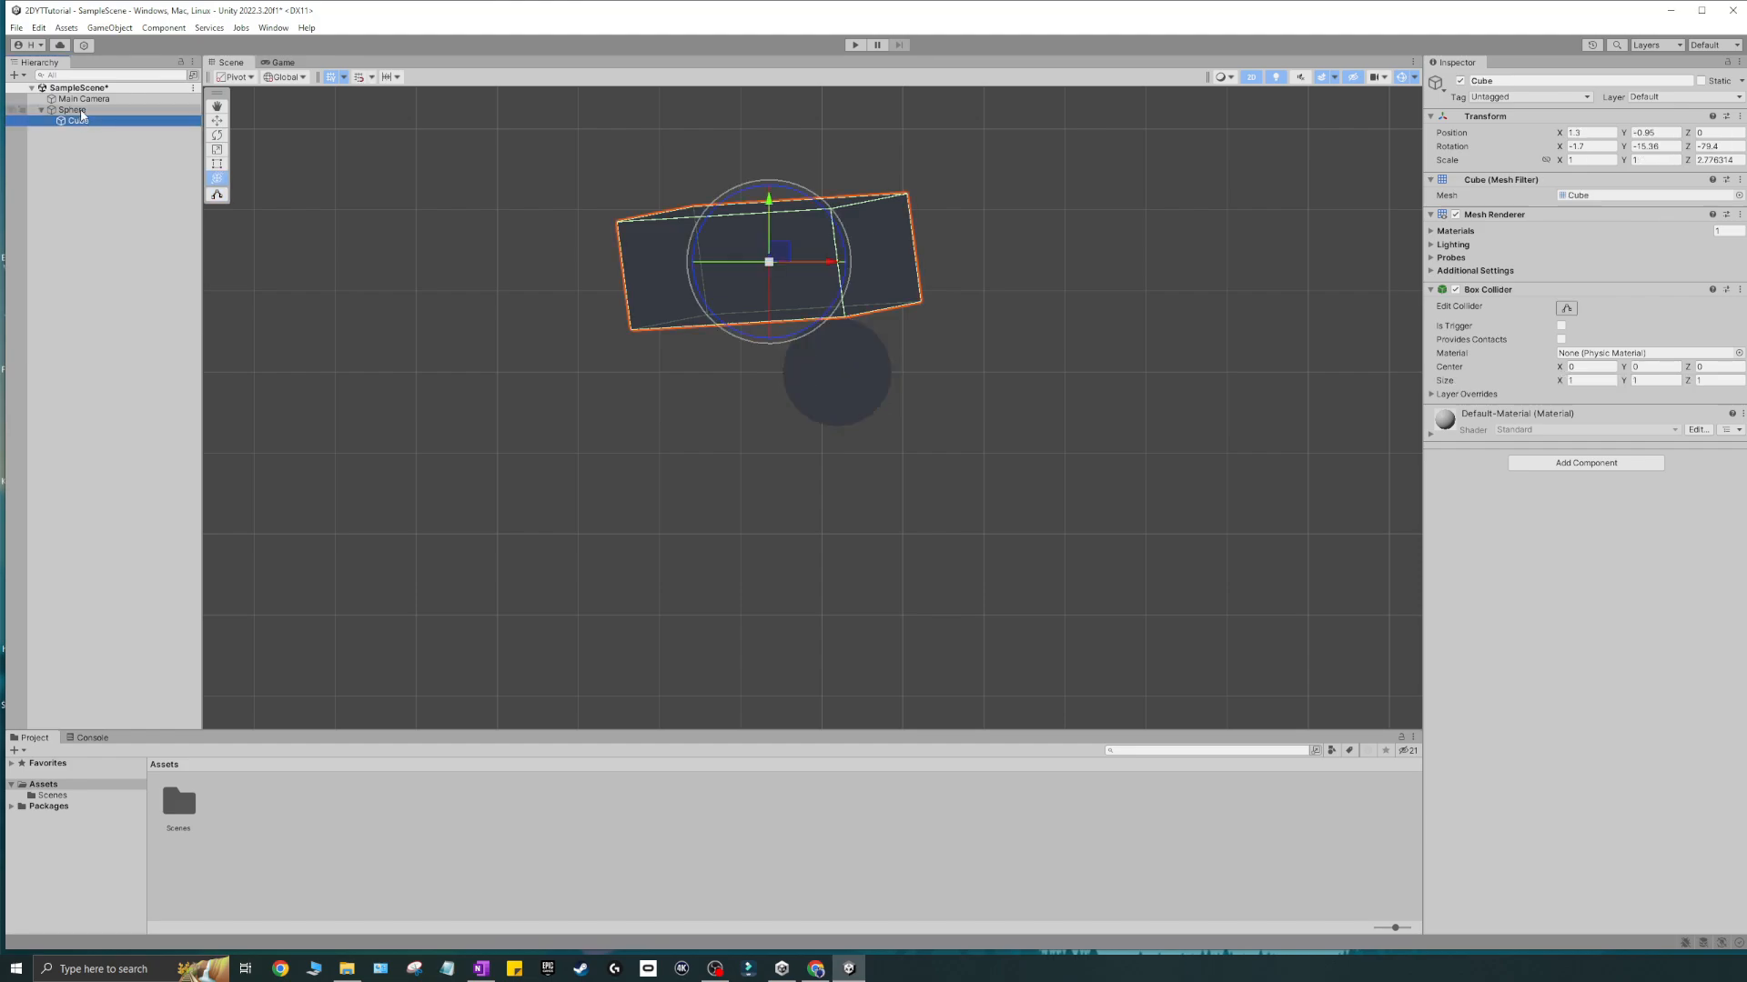
click(1567, 308)
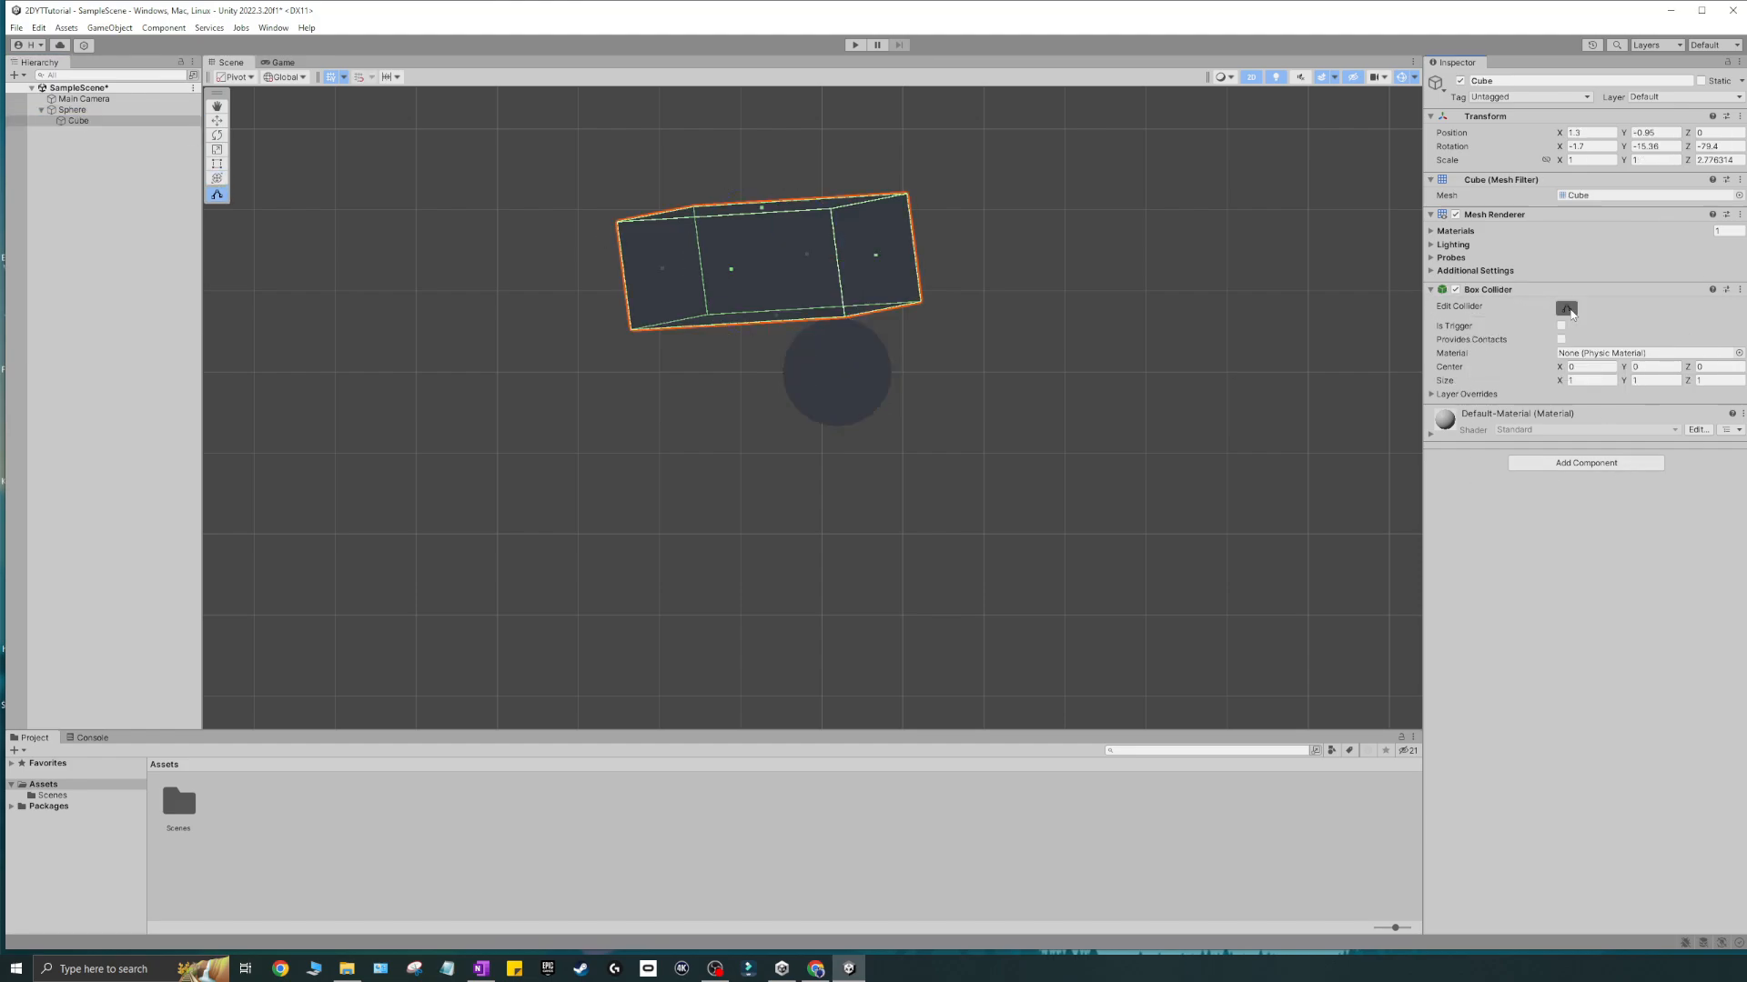
drag(871, 262, 1028, 284)
key(ctrl+z)
- Show the Game view, check its view type and display options, and set the resolution to Full HD (1920x1080)
key(ctrl+2)
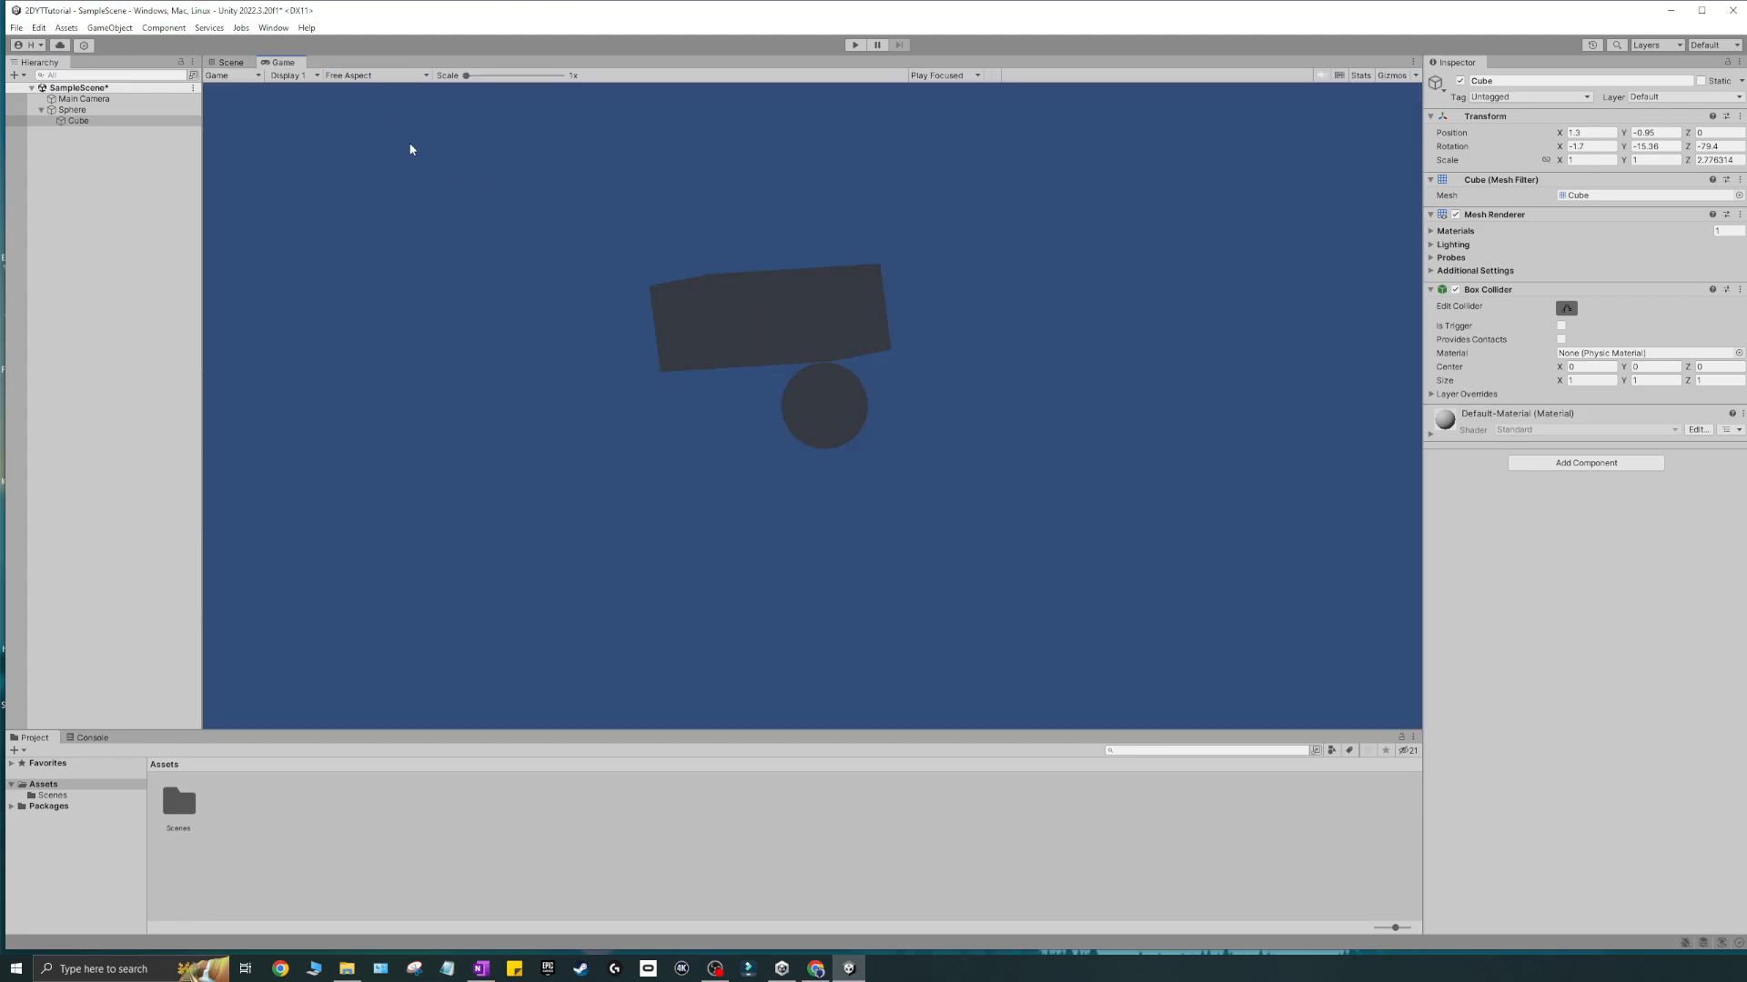
click(247, 76)
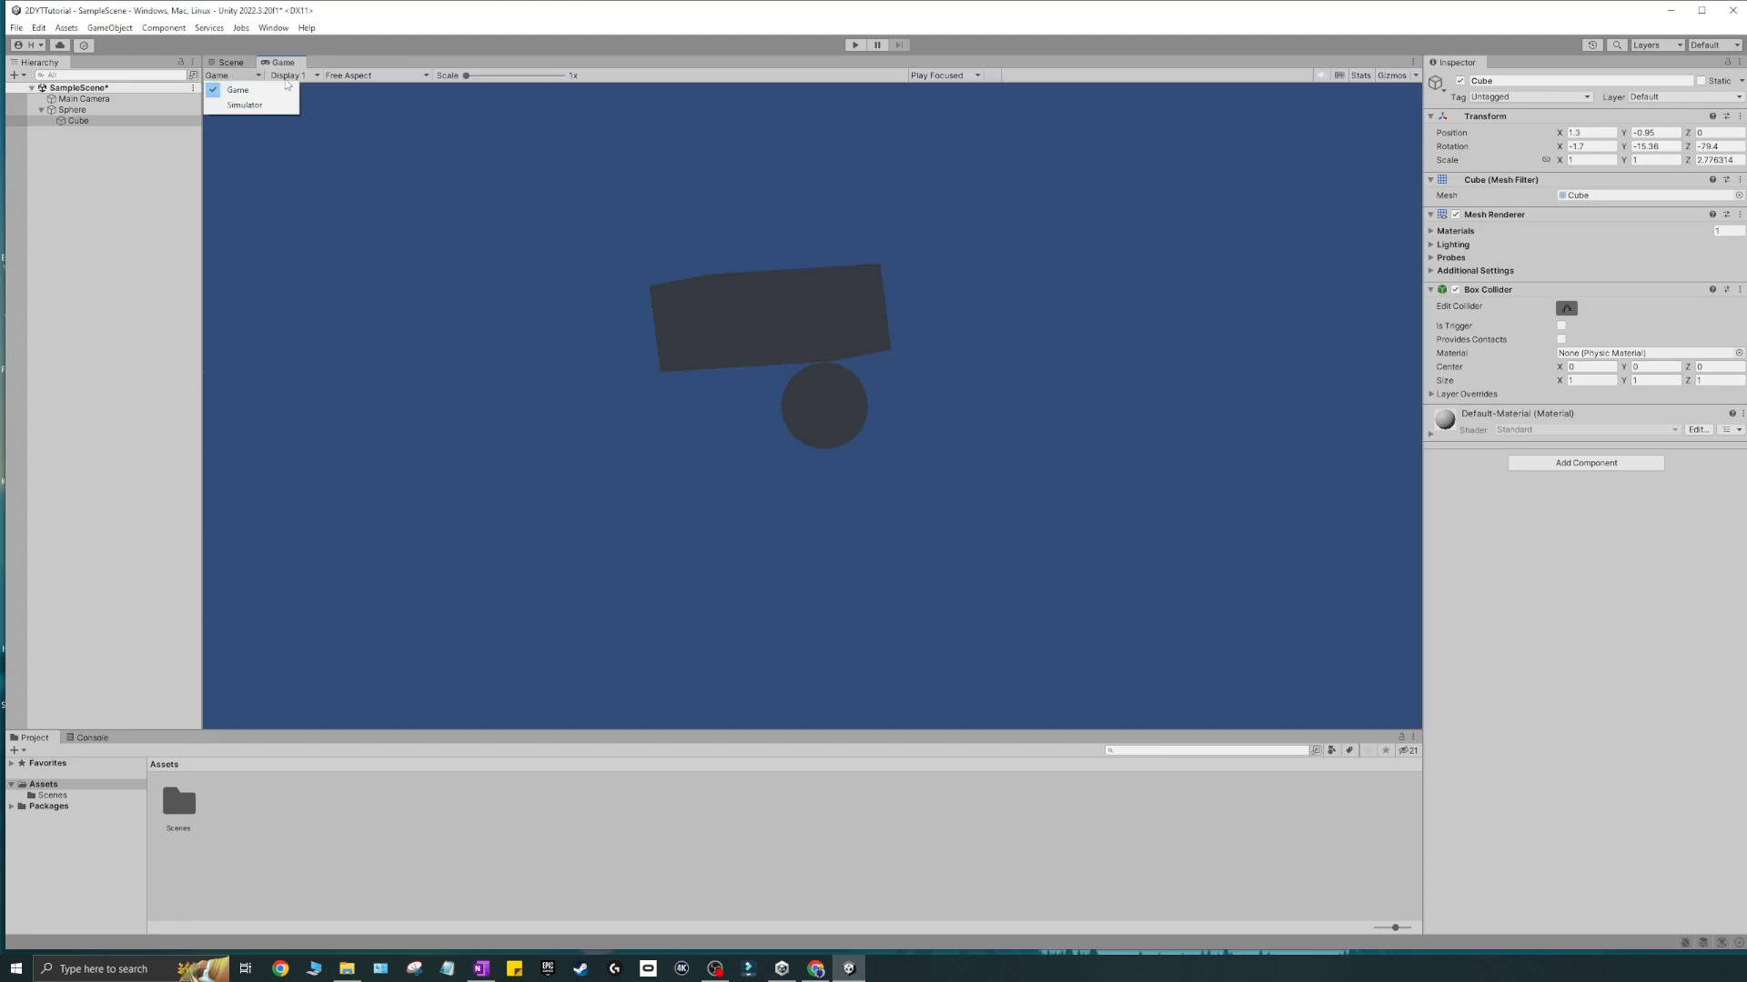
click(289, 76)
click(382, 77)
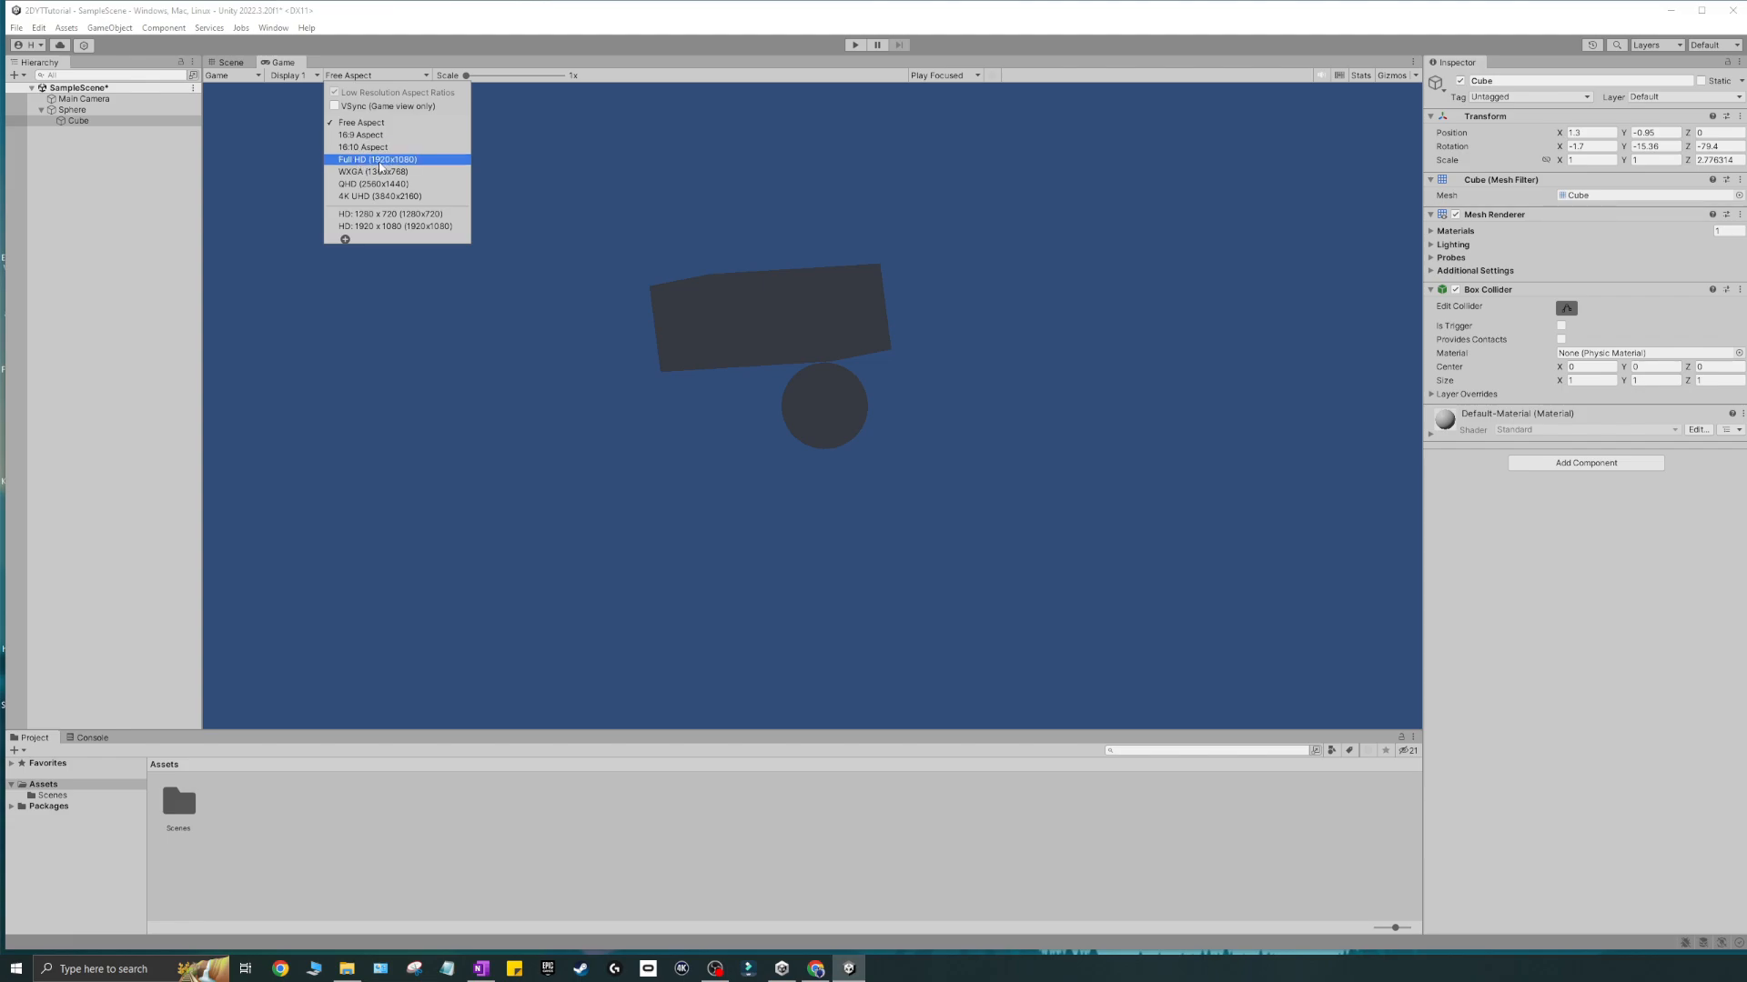
click(380, 160)
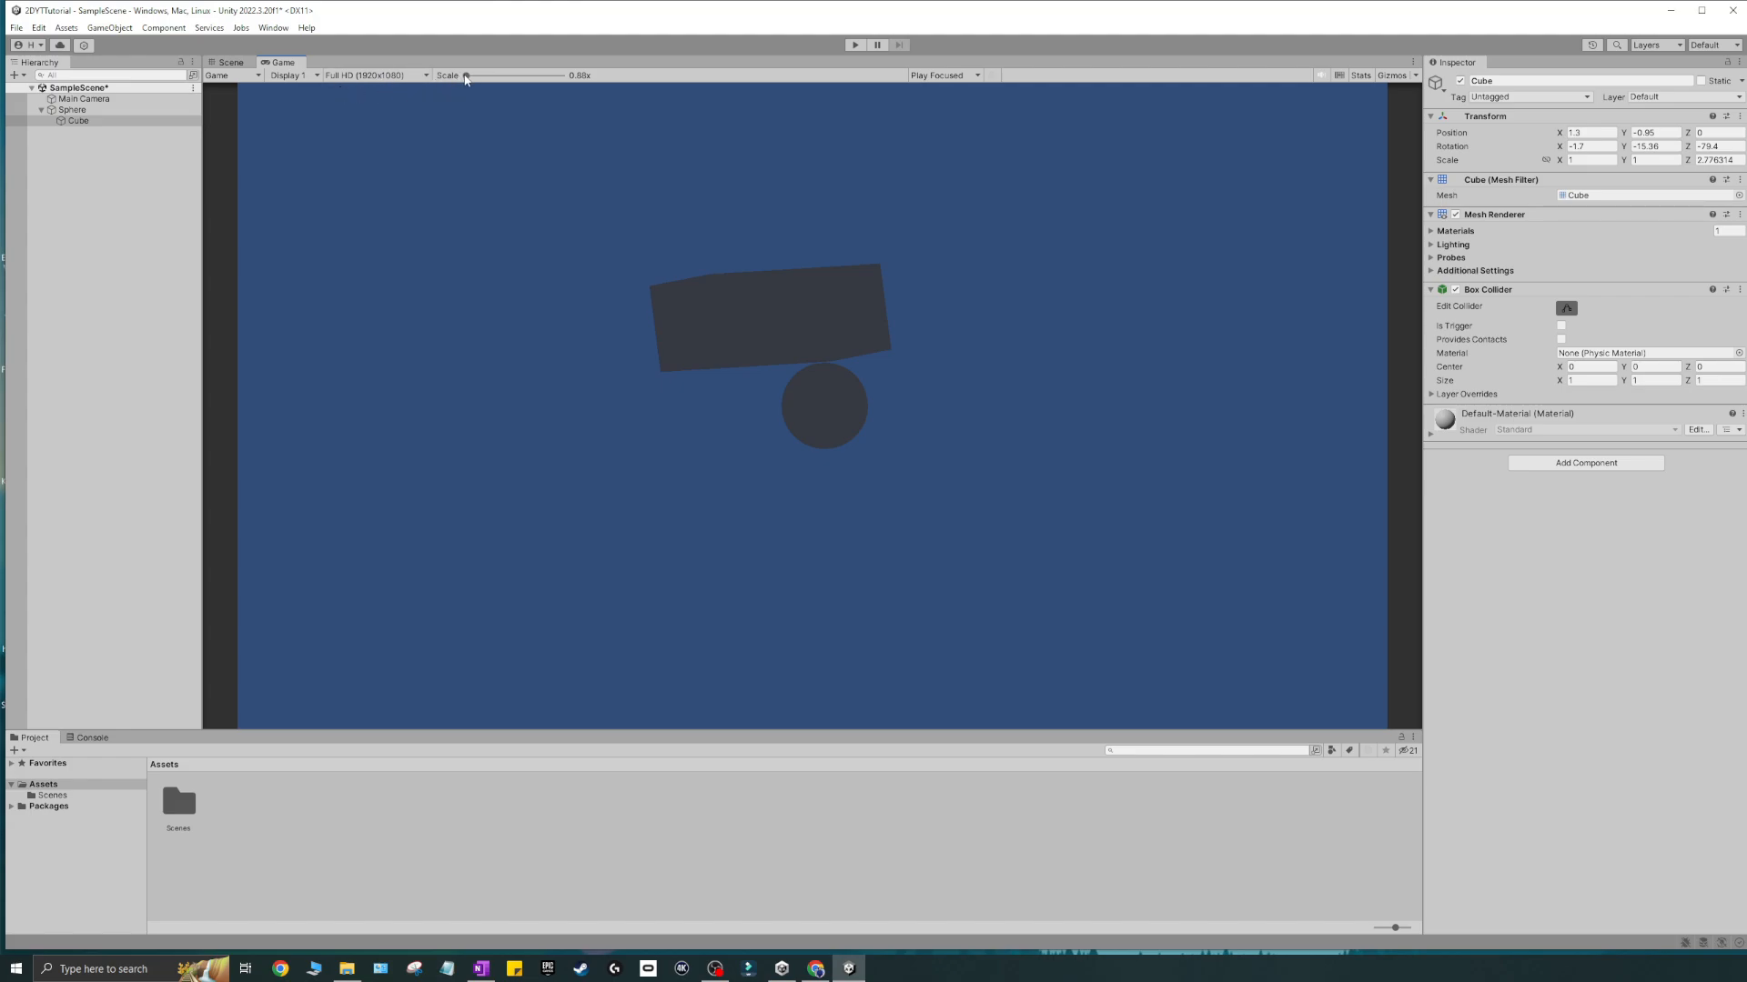
- Examine the Game view's scale control and its play focus options
mouse_move(466, 76)
mouse_down()
mouse_move(509, 77)
mouse_move(454, 86)
mouse_up()
click(963, 75)
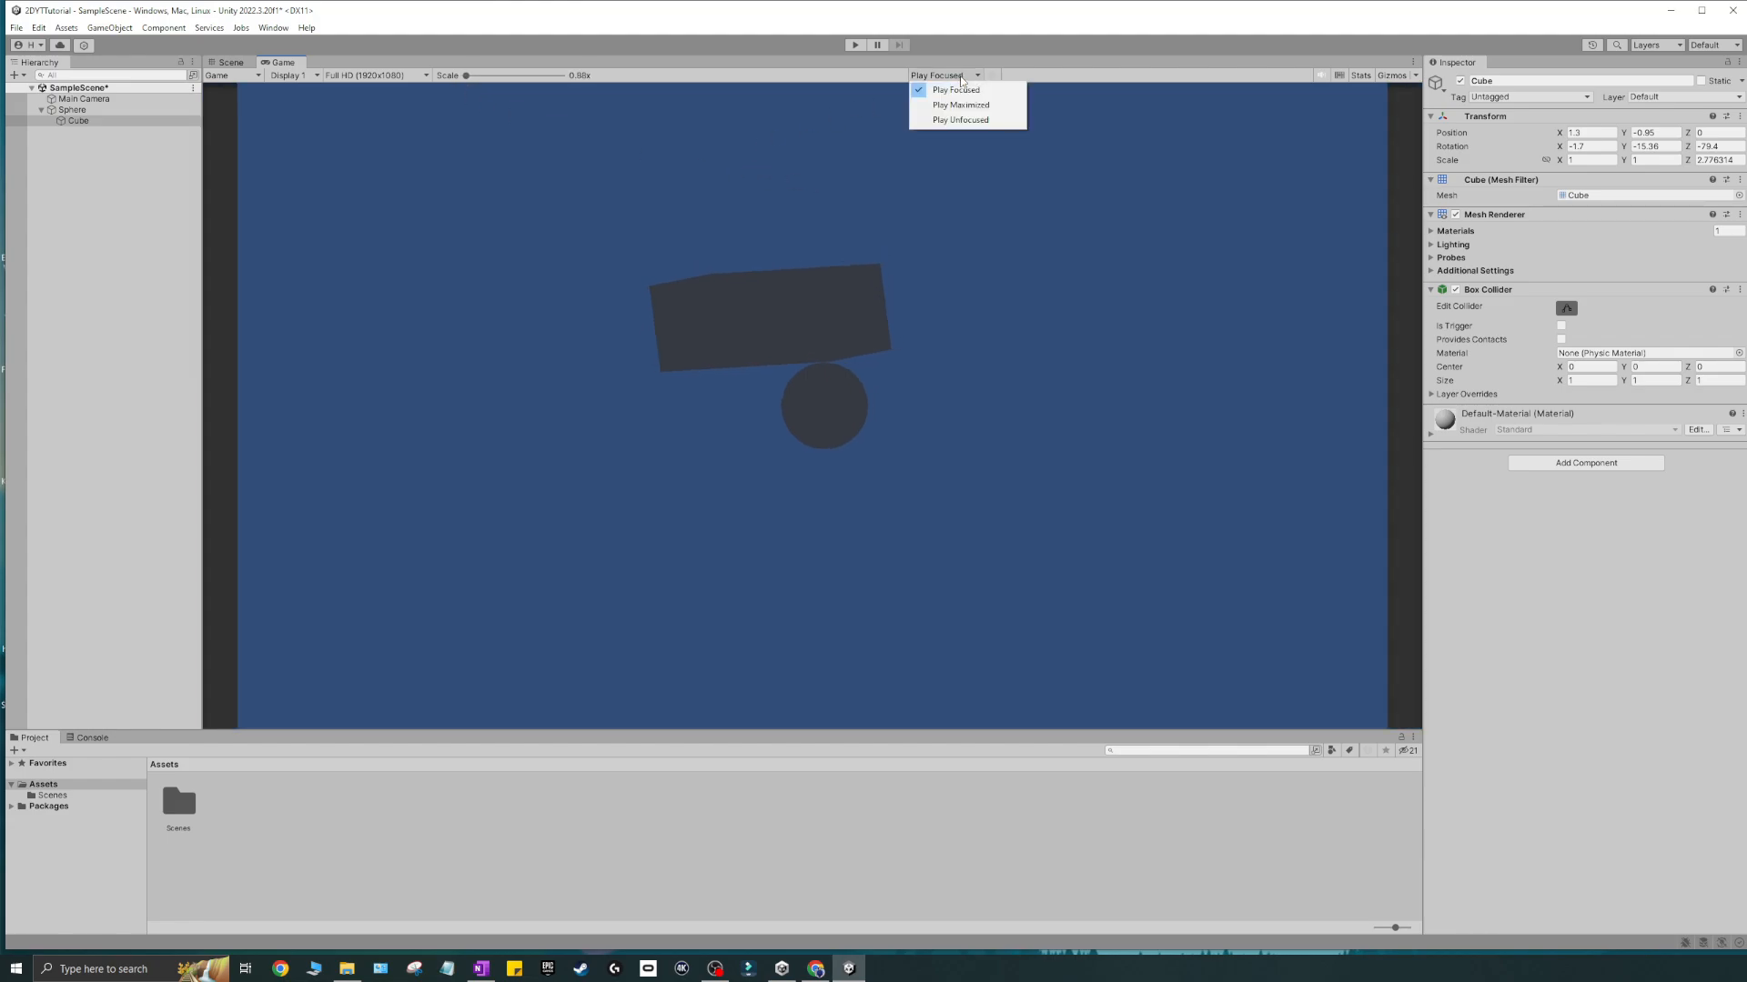
click(1372, 123)
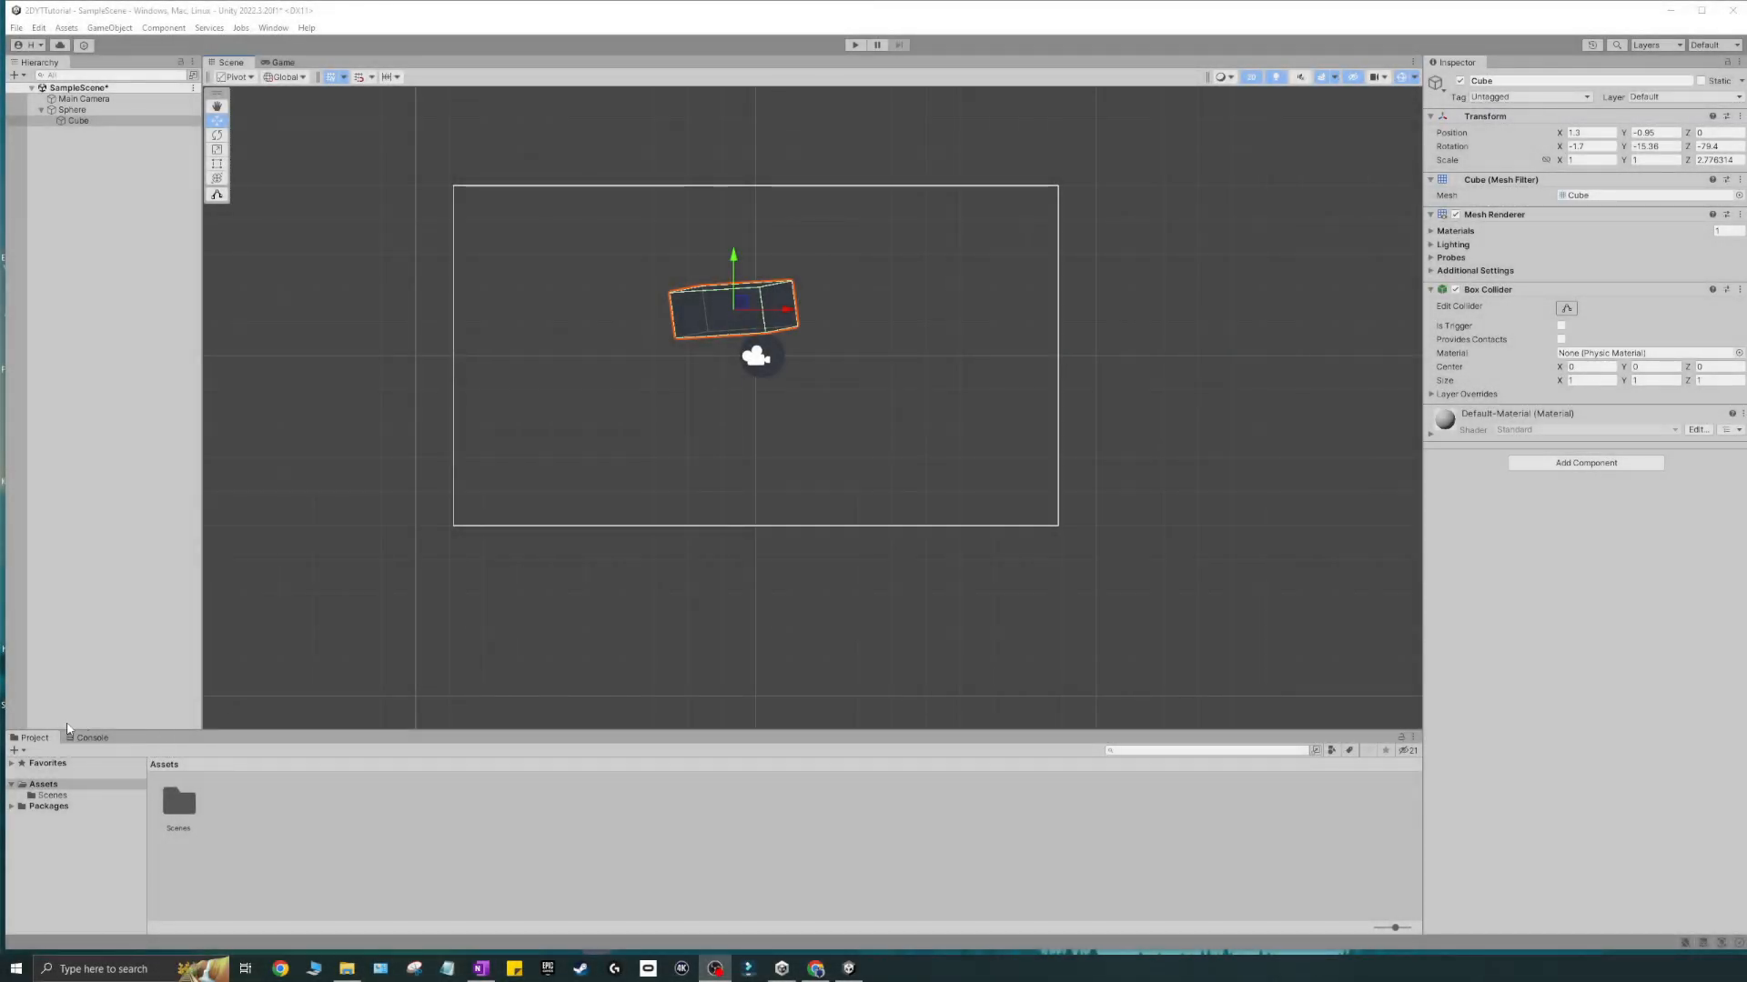
- Enlarge the Project window upward and check the saved searches under Favorites
drag(45, 733, 62, 549)
click(12, 501)
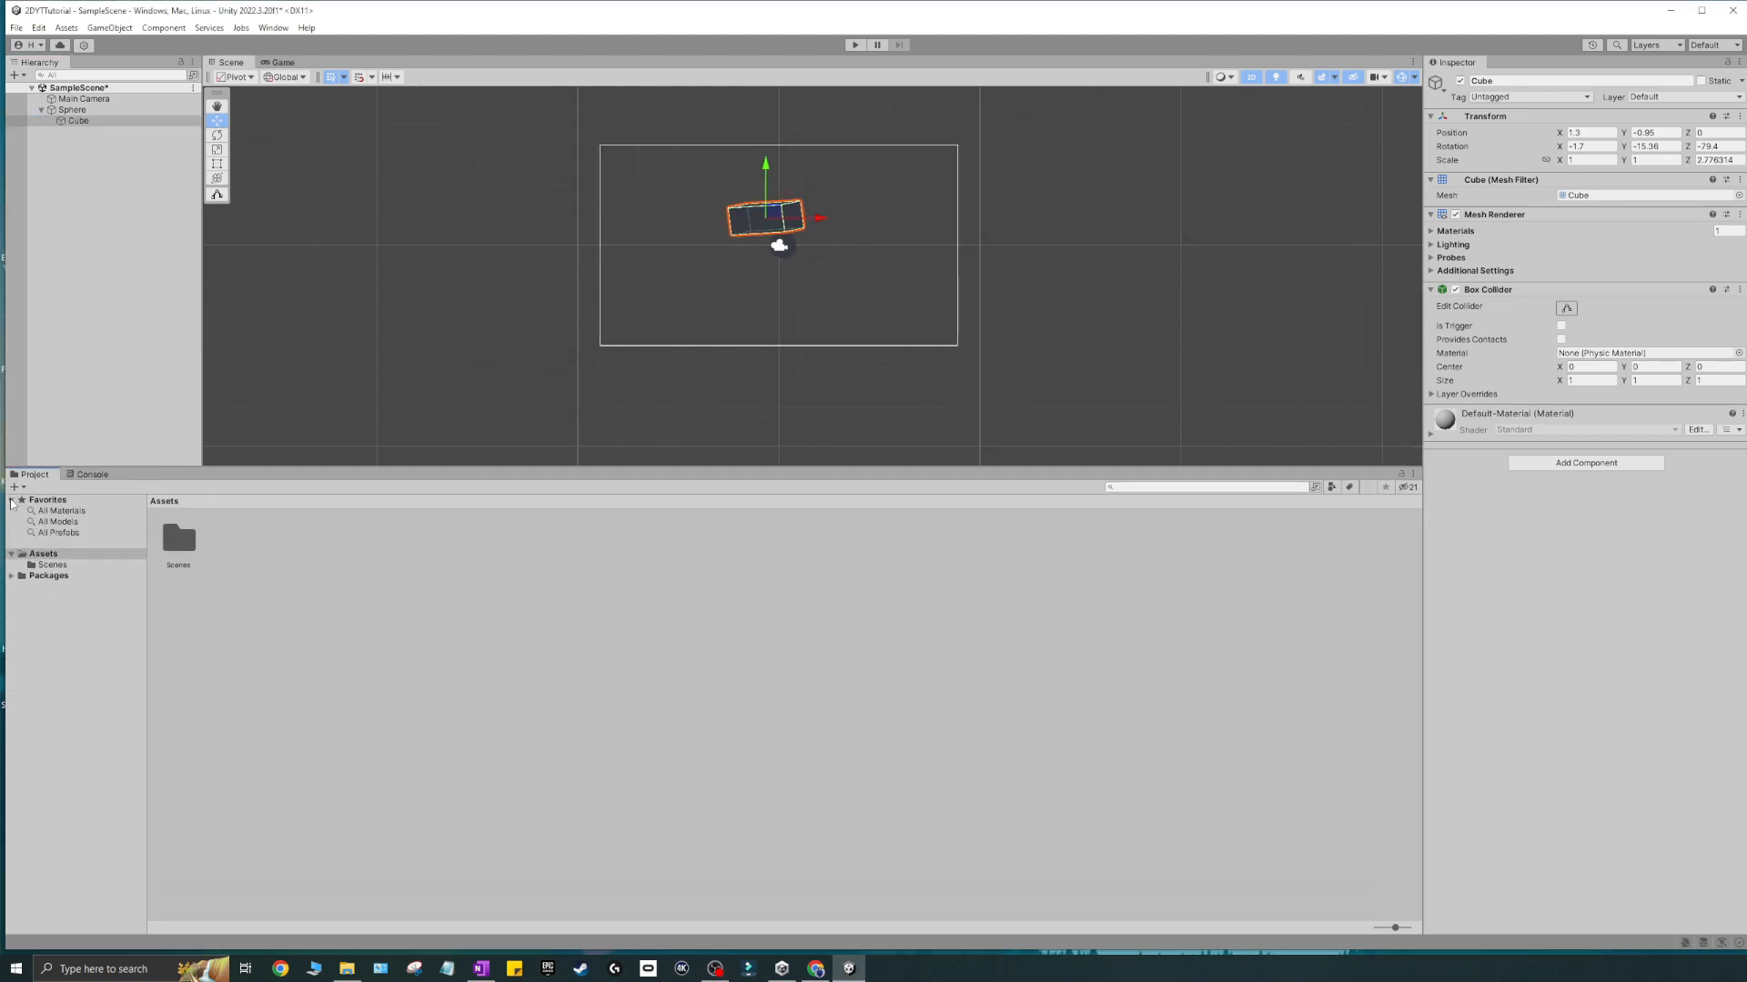
click(12, 500)
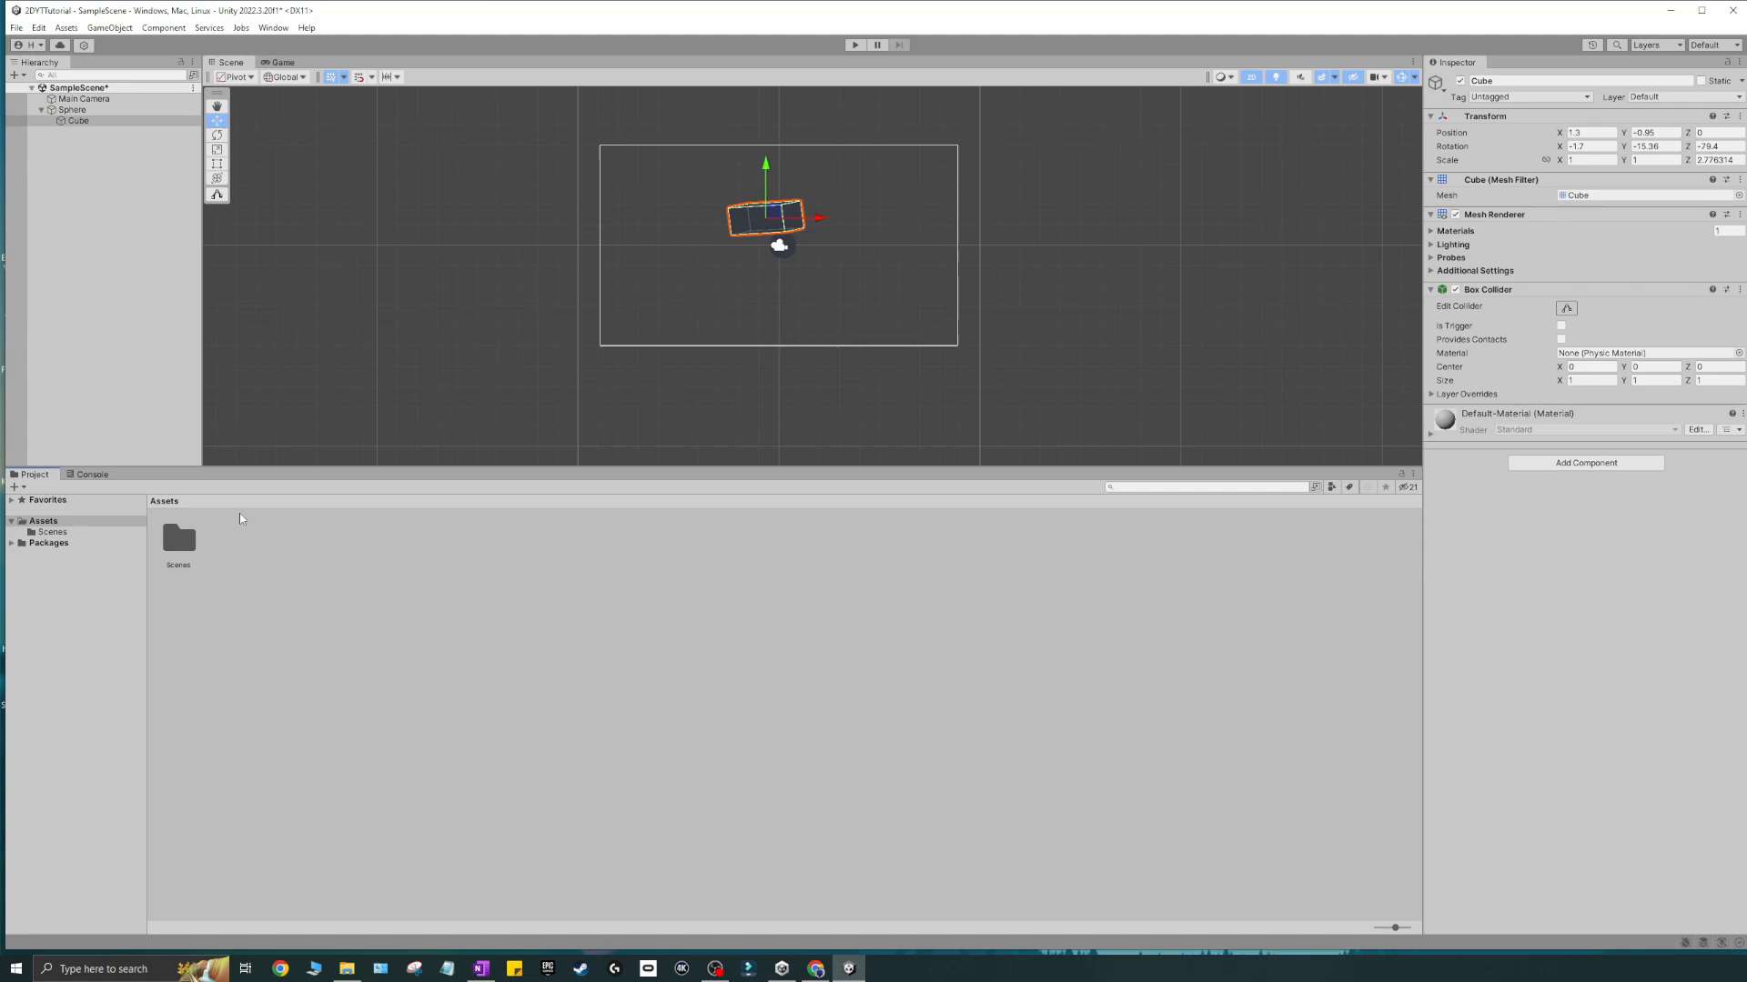
- Create a folder named Sprites in the Assets folder
right_click(270, 545)
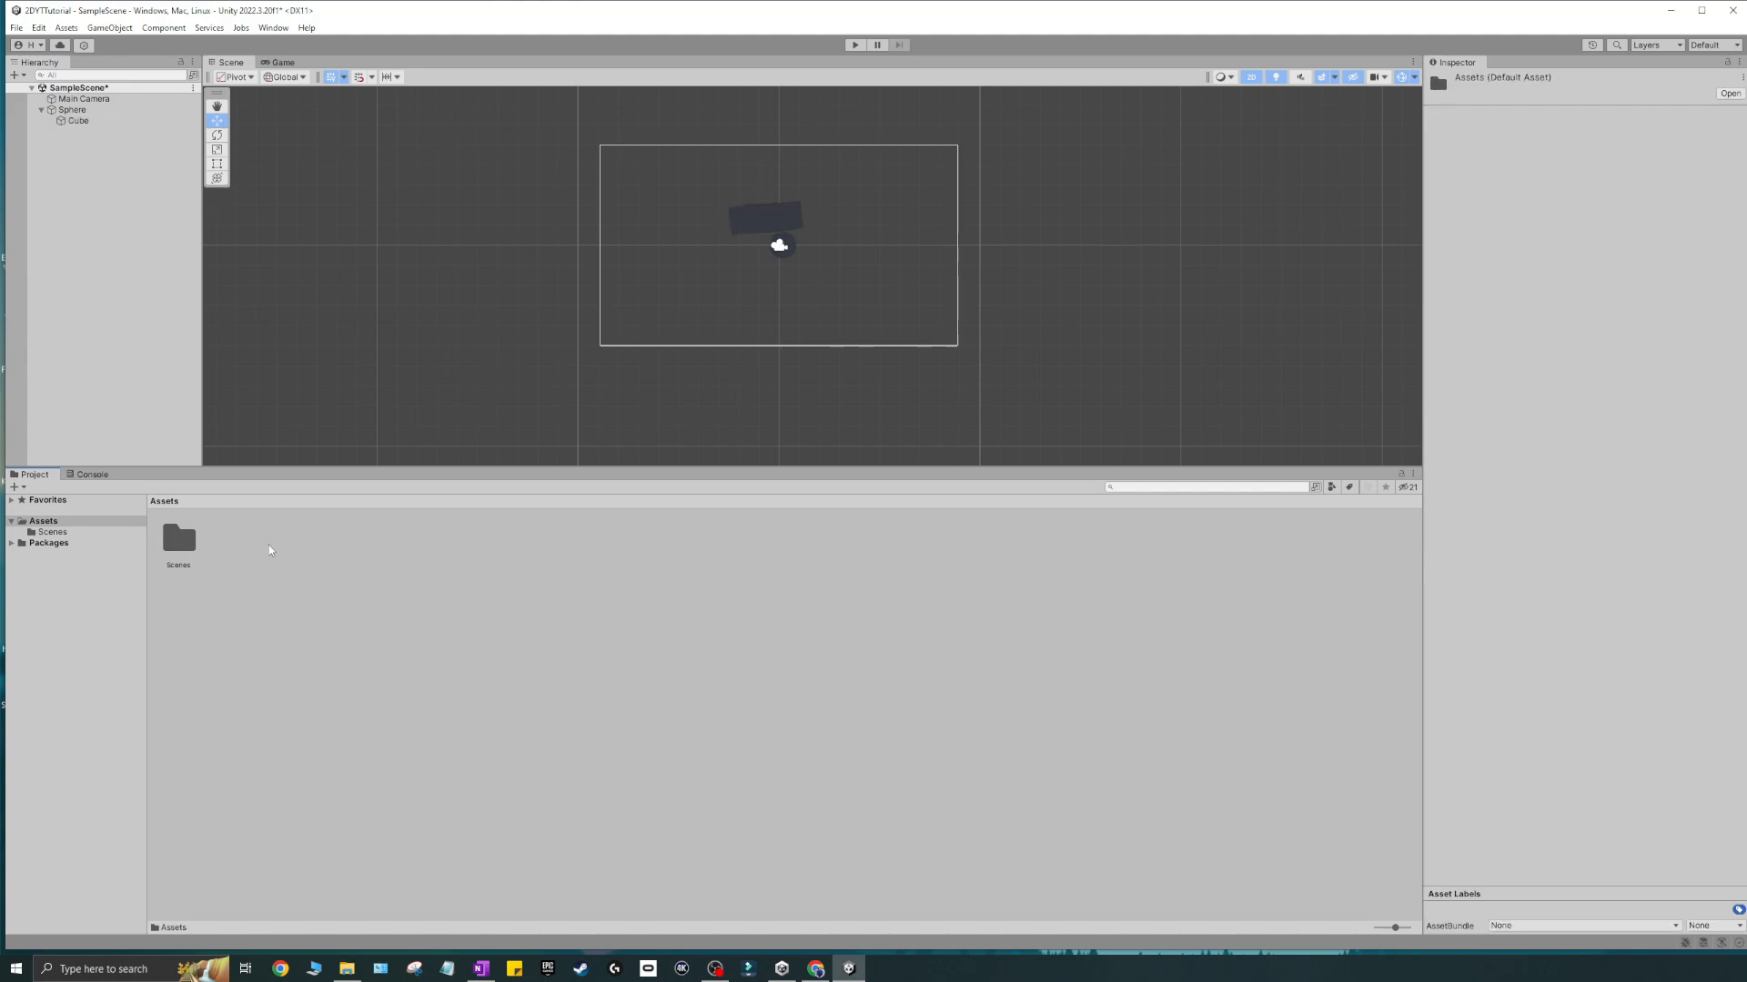
mouse_move(304, 553)
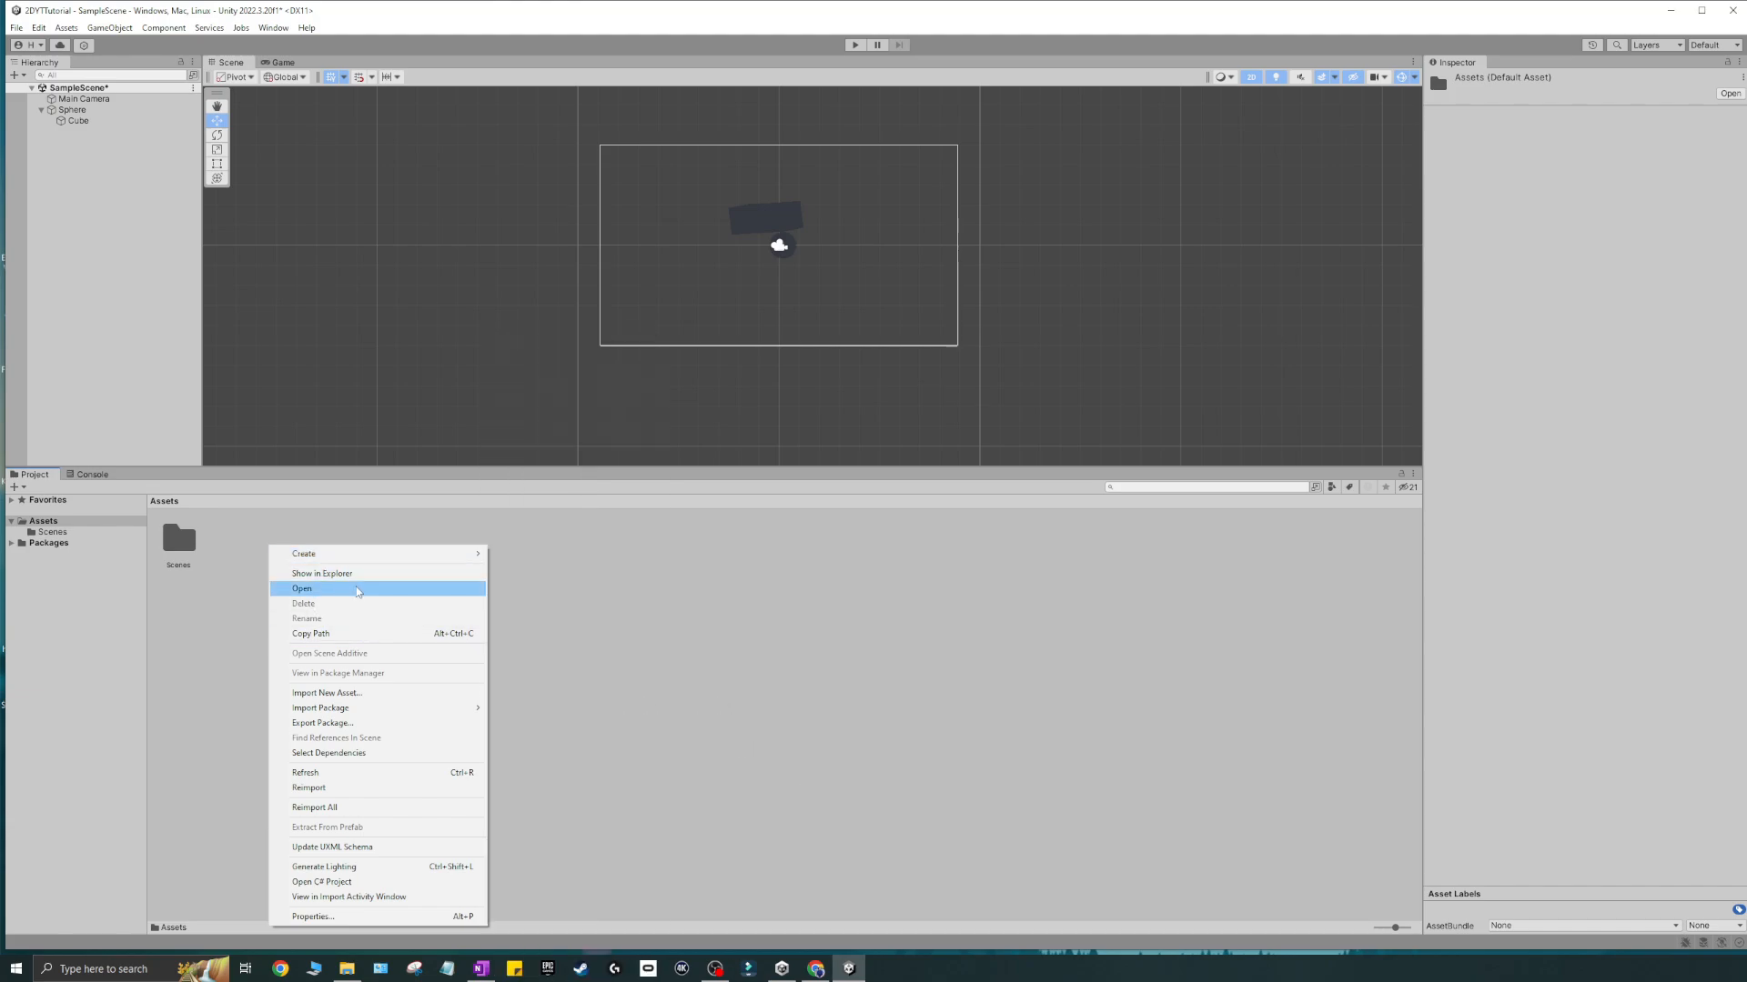
click(293, 537)
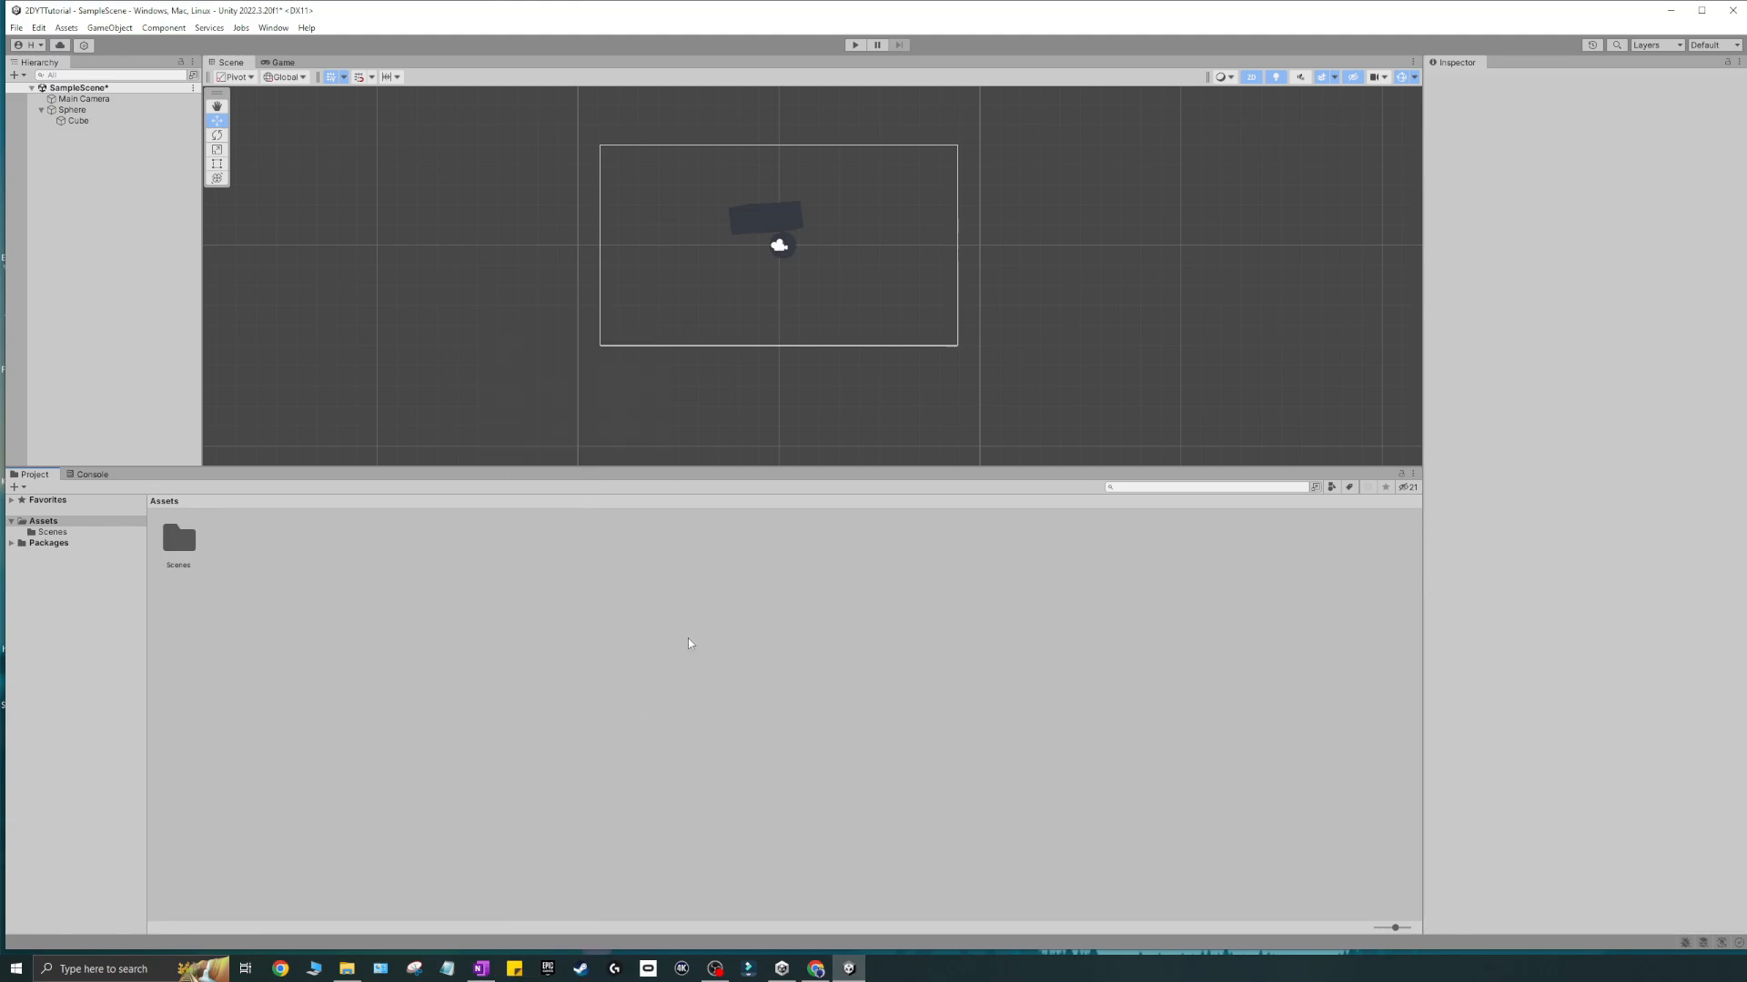
right_click(243, 550)
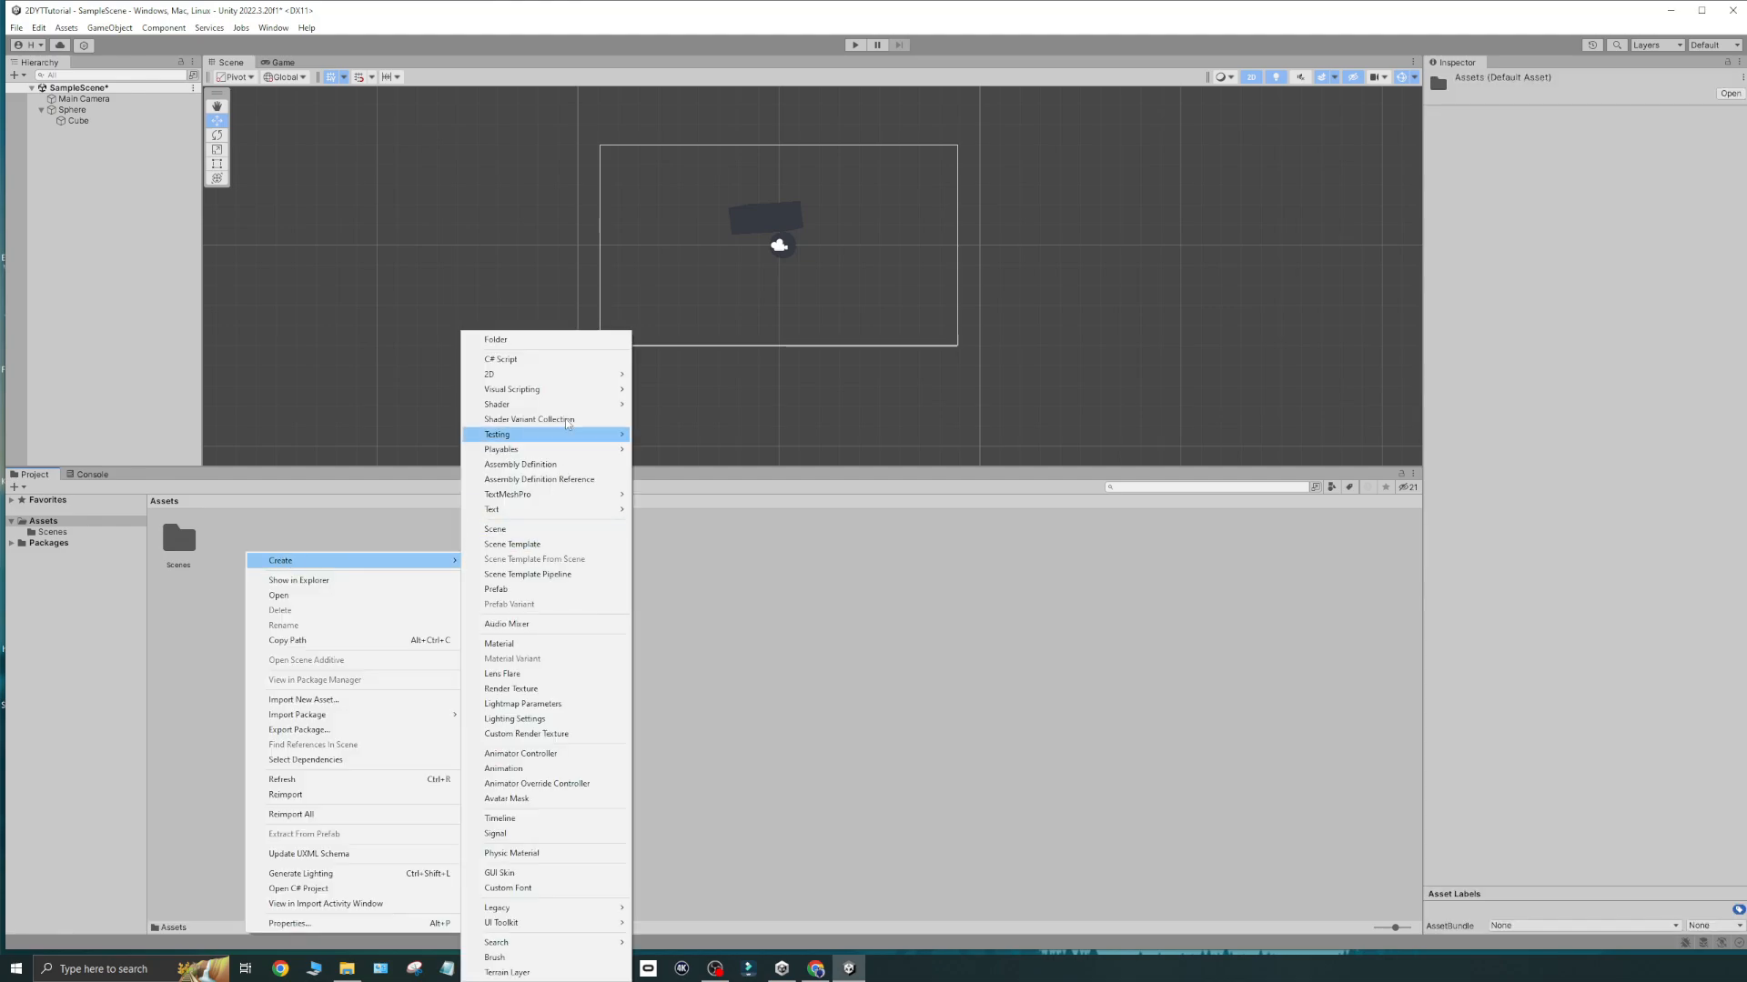
click(521, 339)
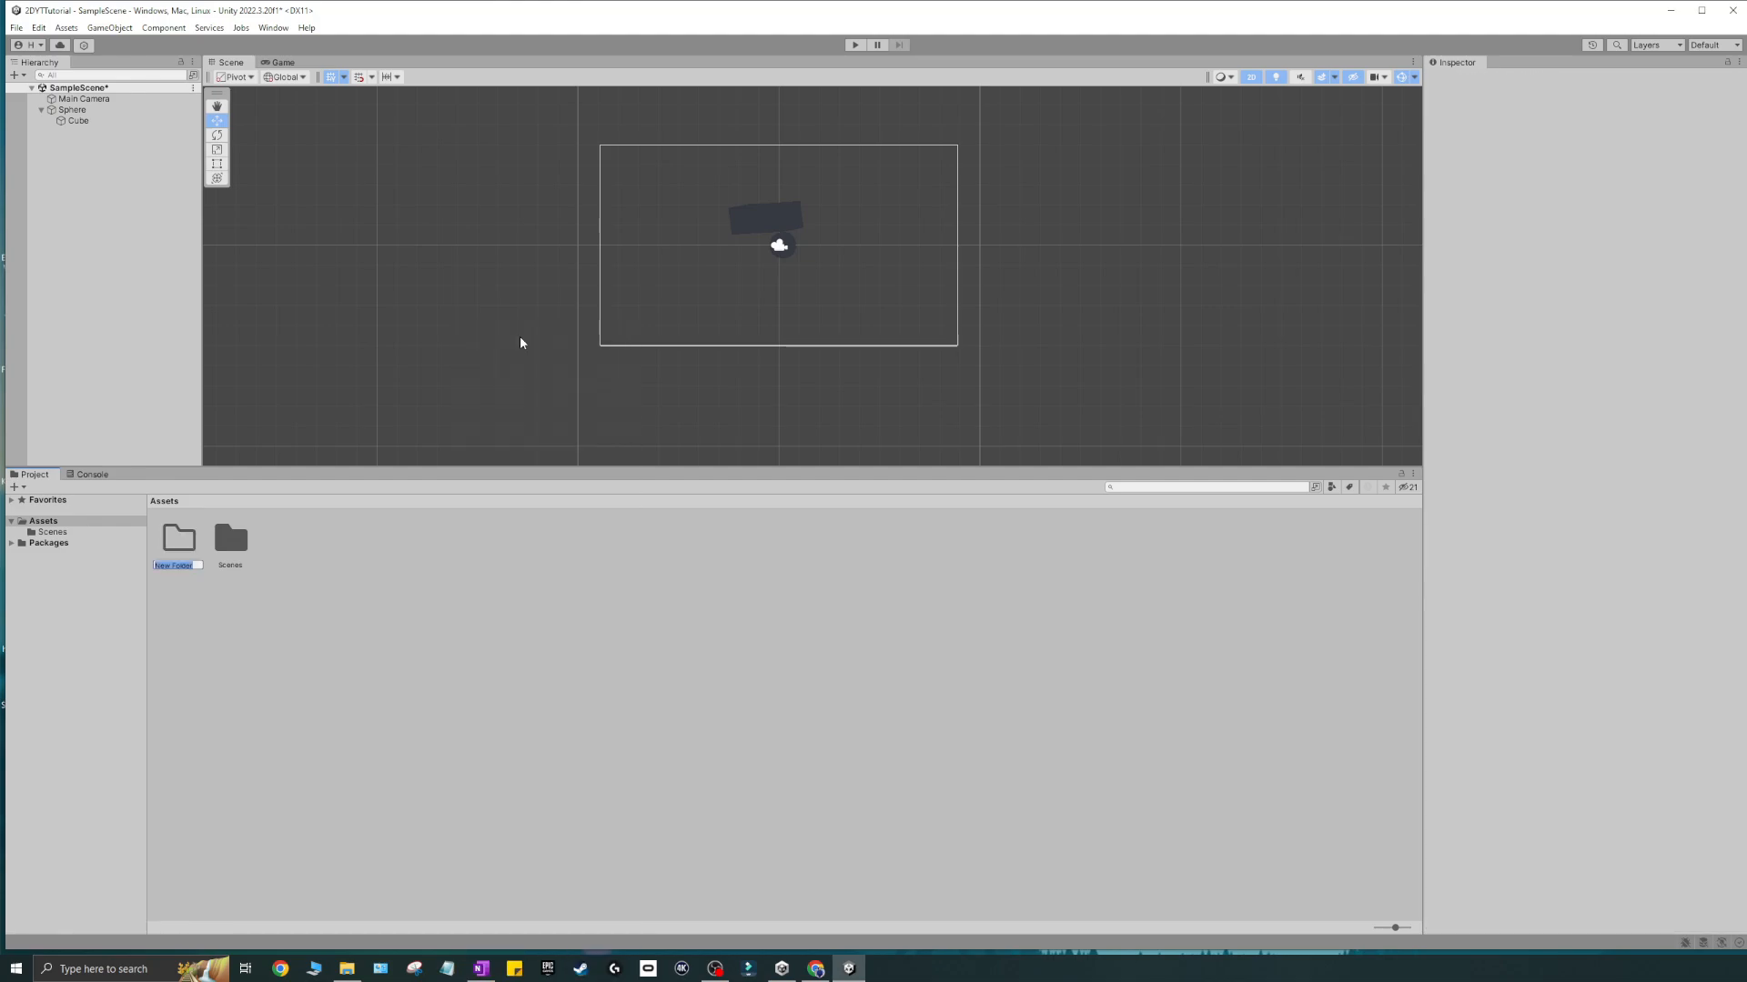
text(Sprites)
key(Return)
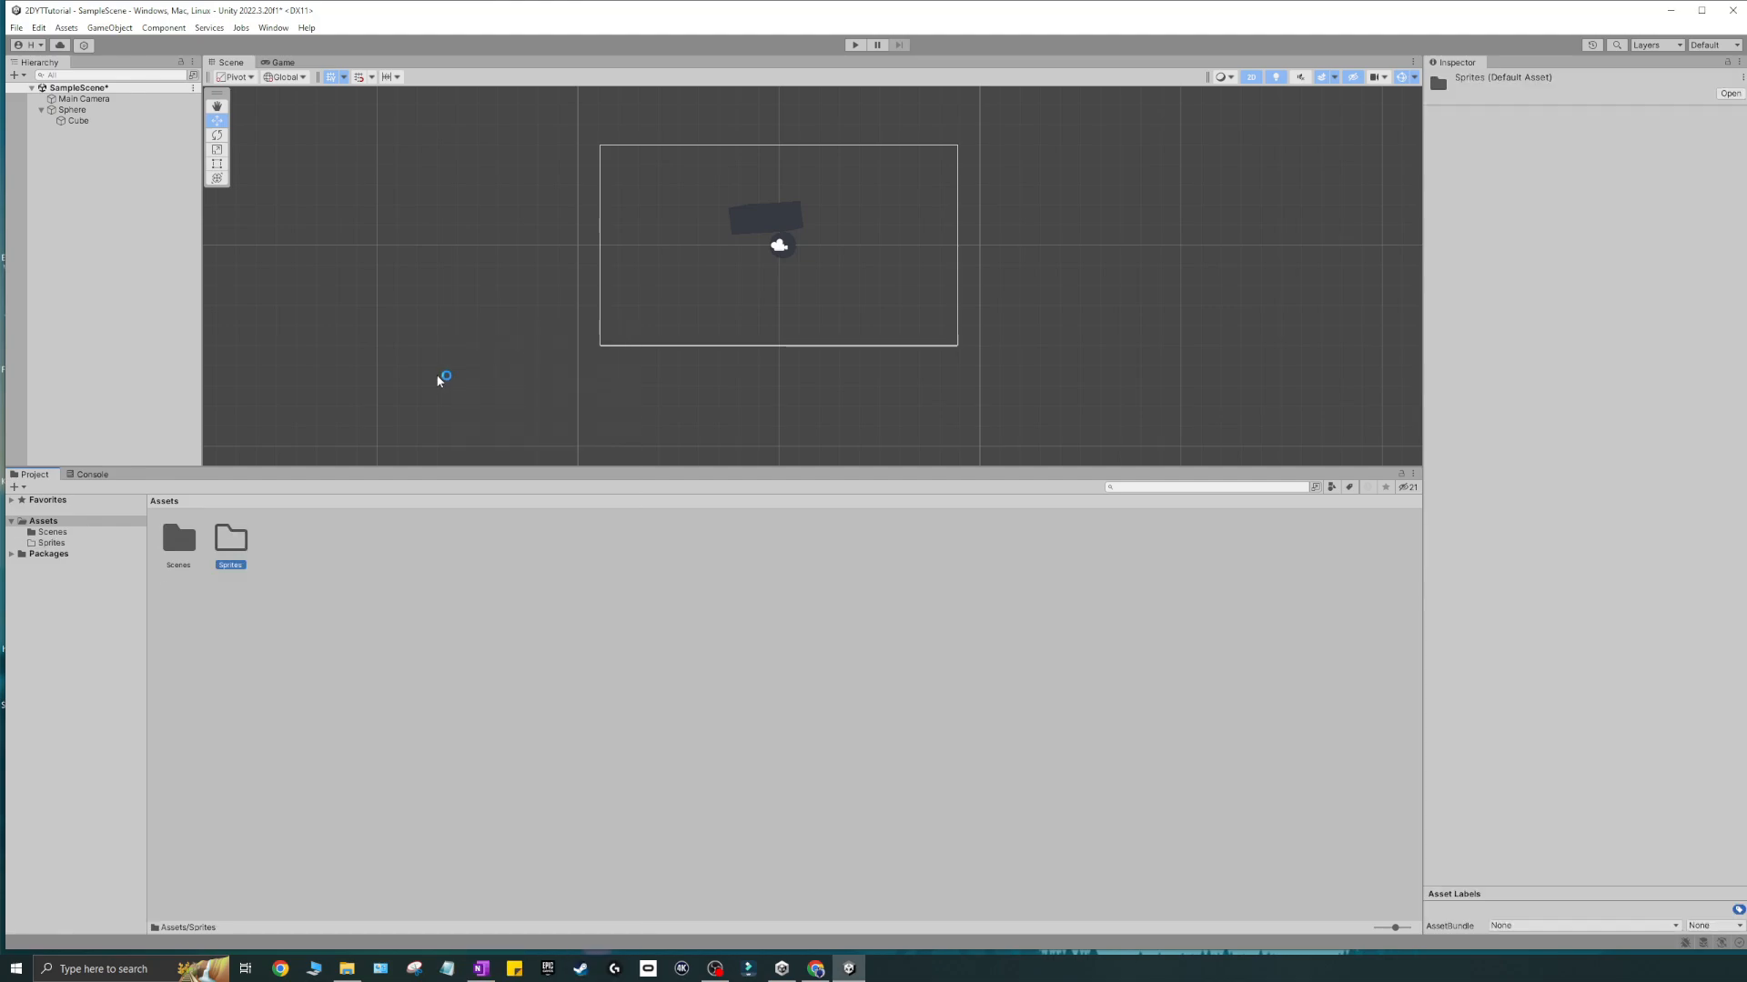
- Create a folder named Tiles next to the Sprites folder in Assets
click(254, 568)
right_click(304, 538)
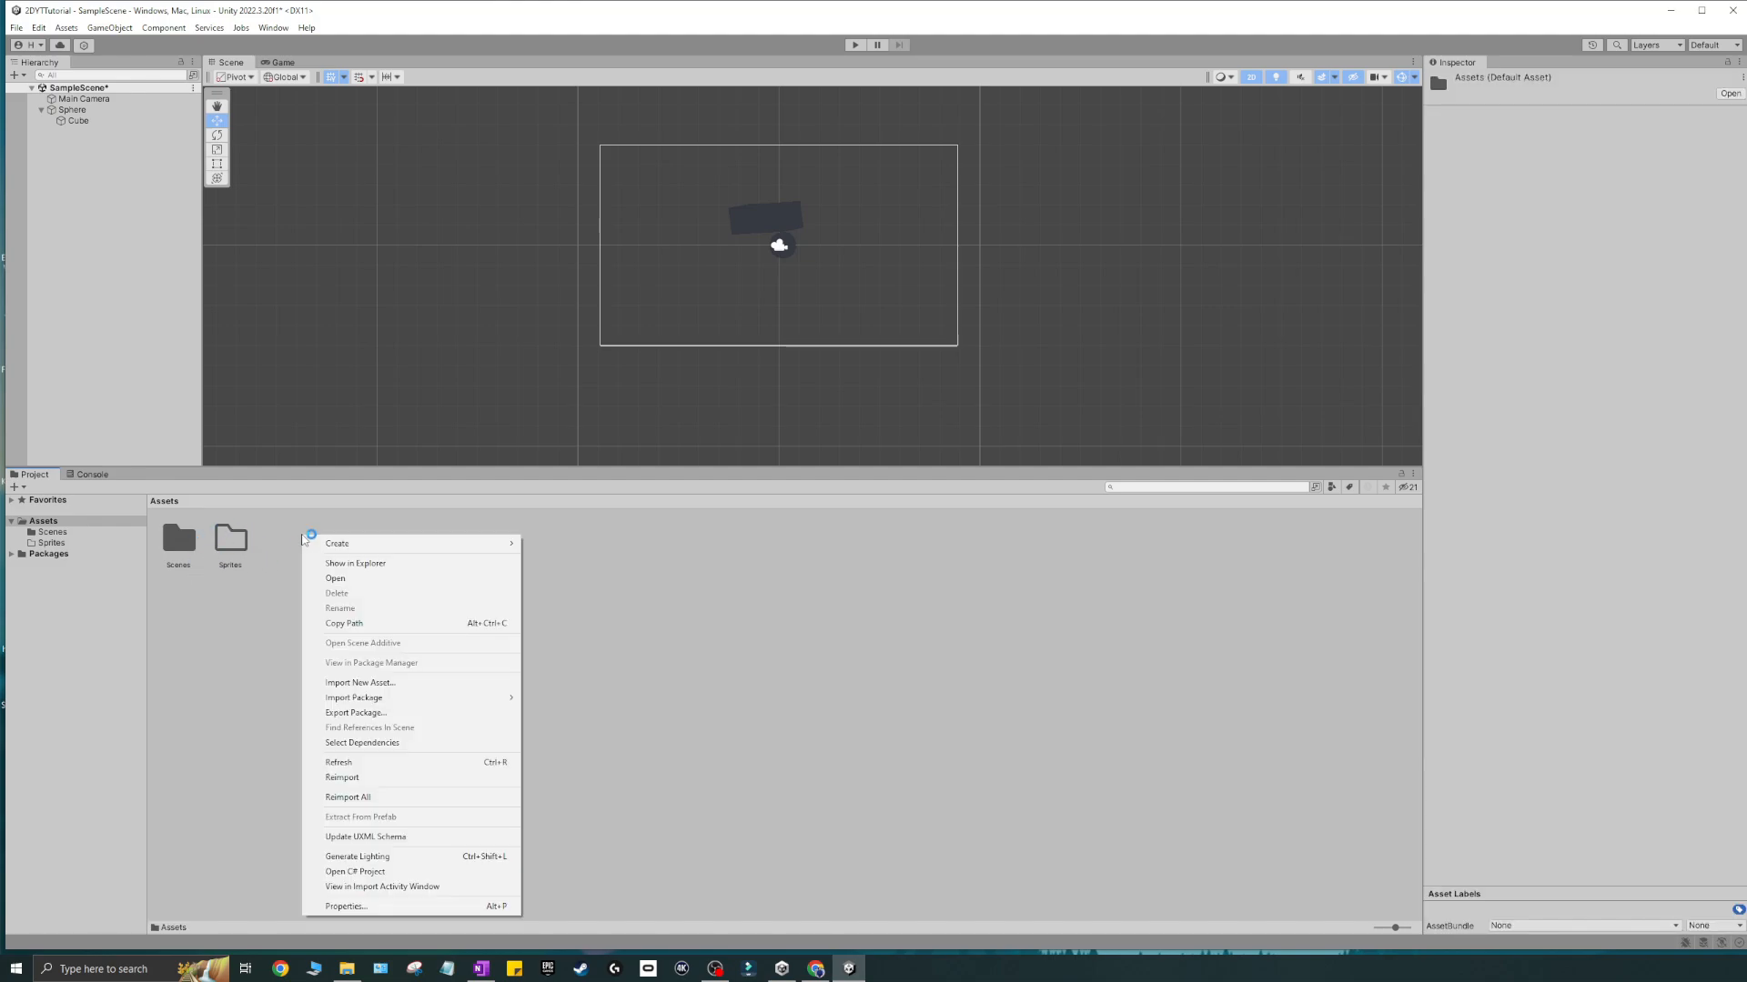
mouse_move(346, 544)
click(550, 339)
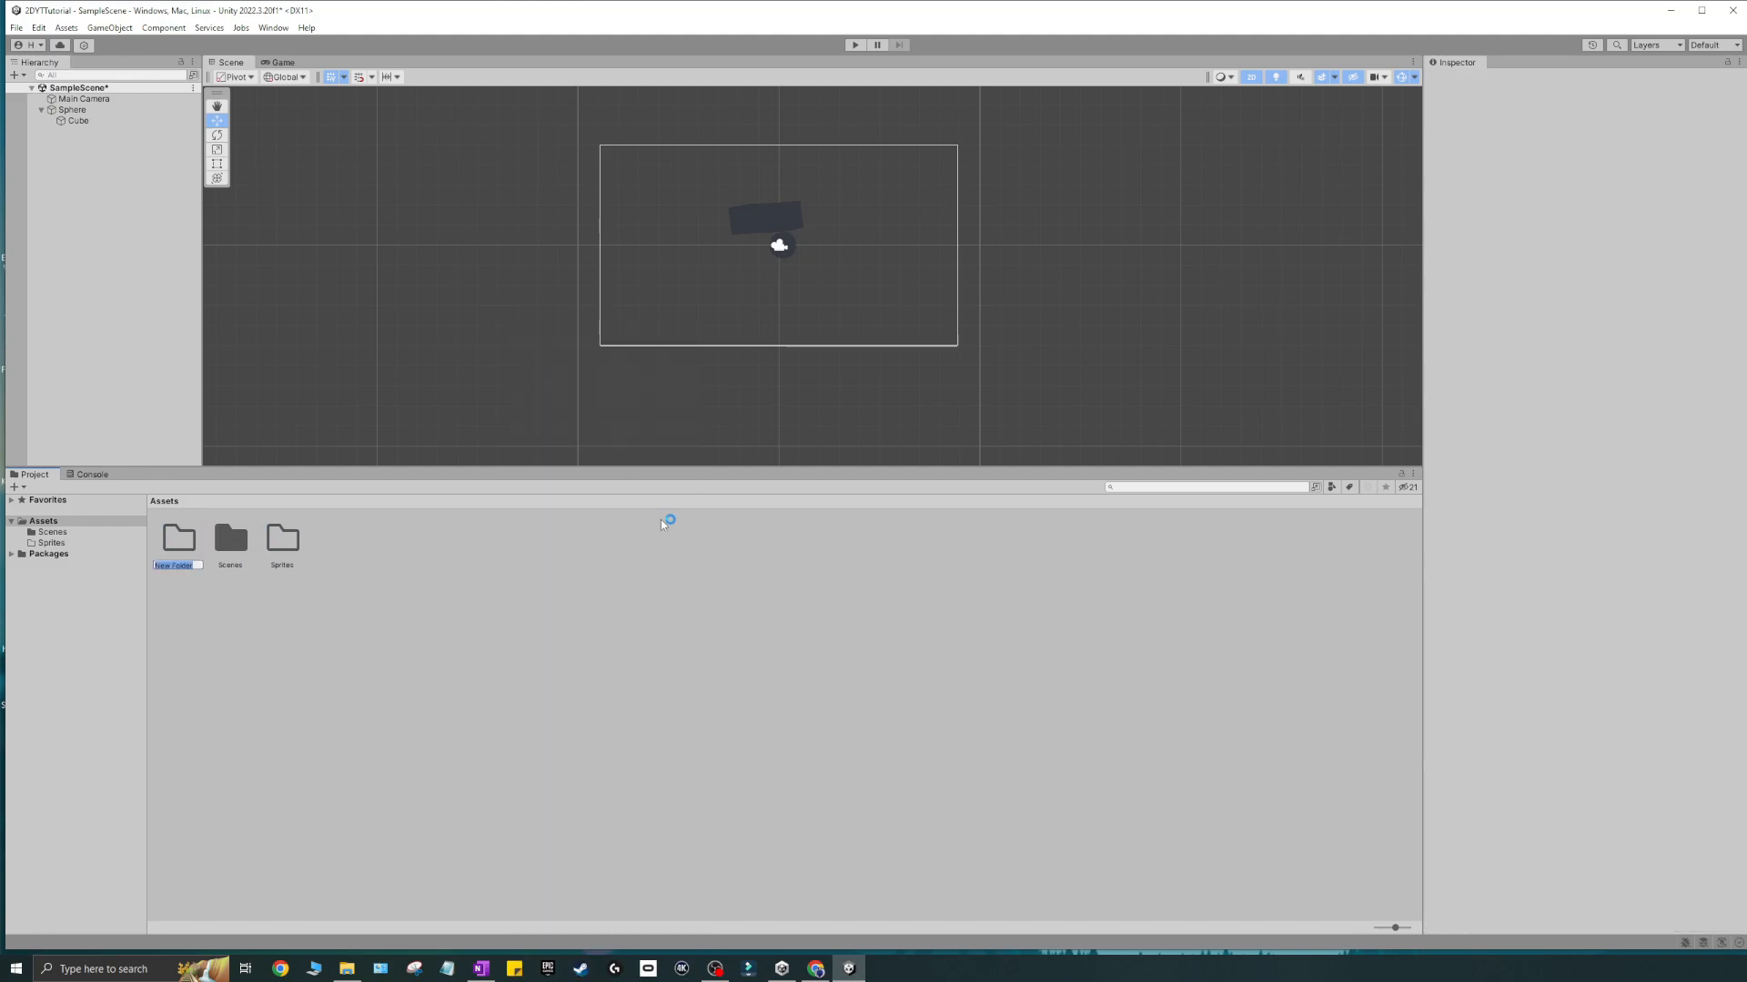
text(Tiles)
key(Return)
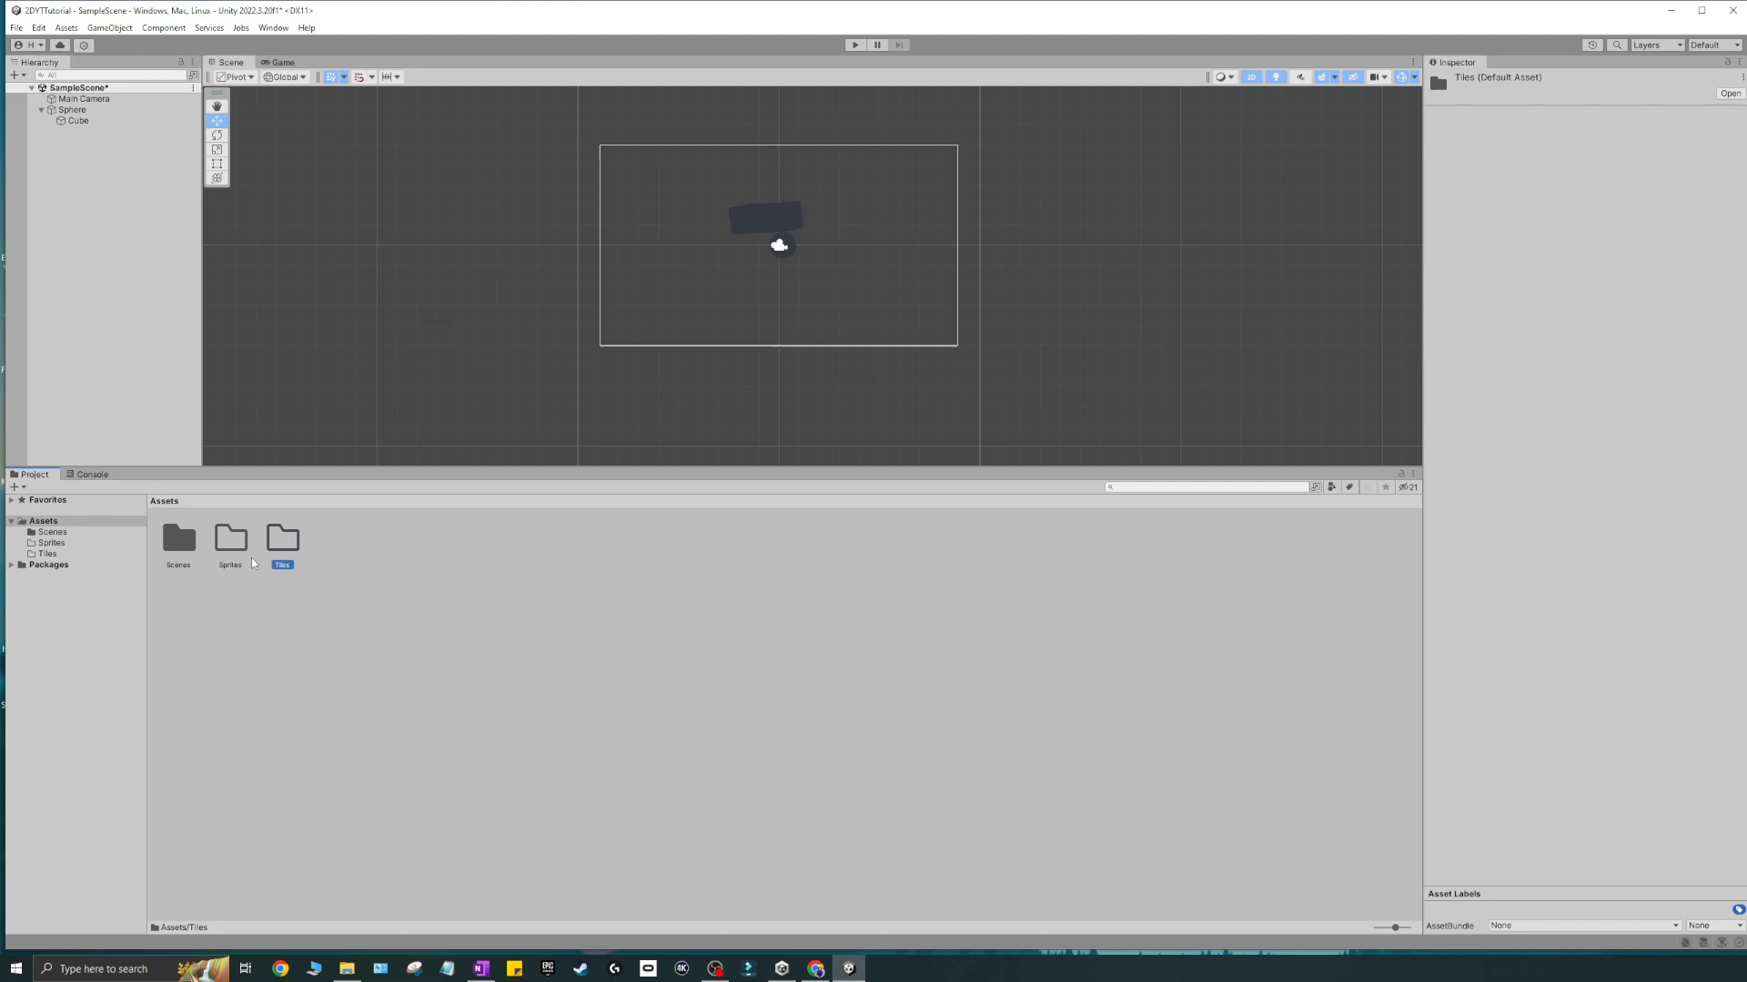
click(296, 574)
drag(285, 567, 423, 562)
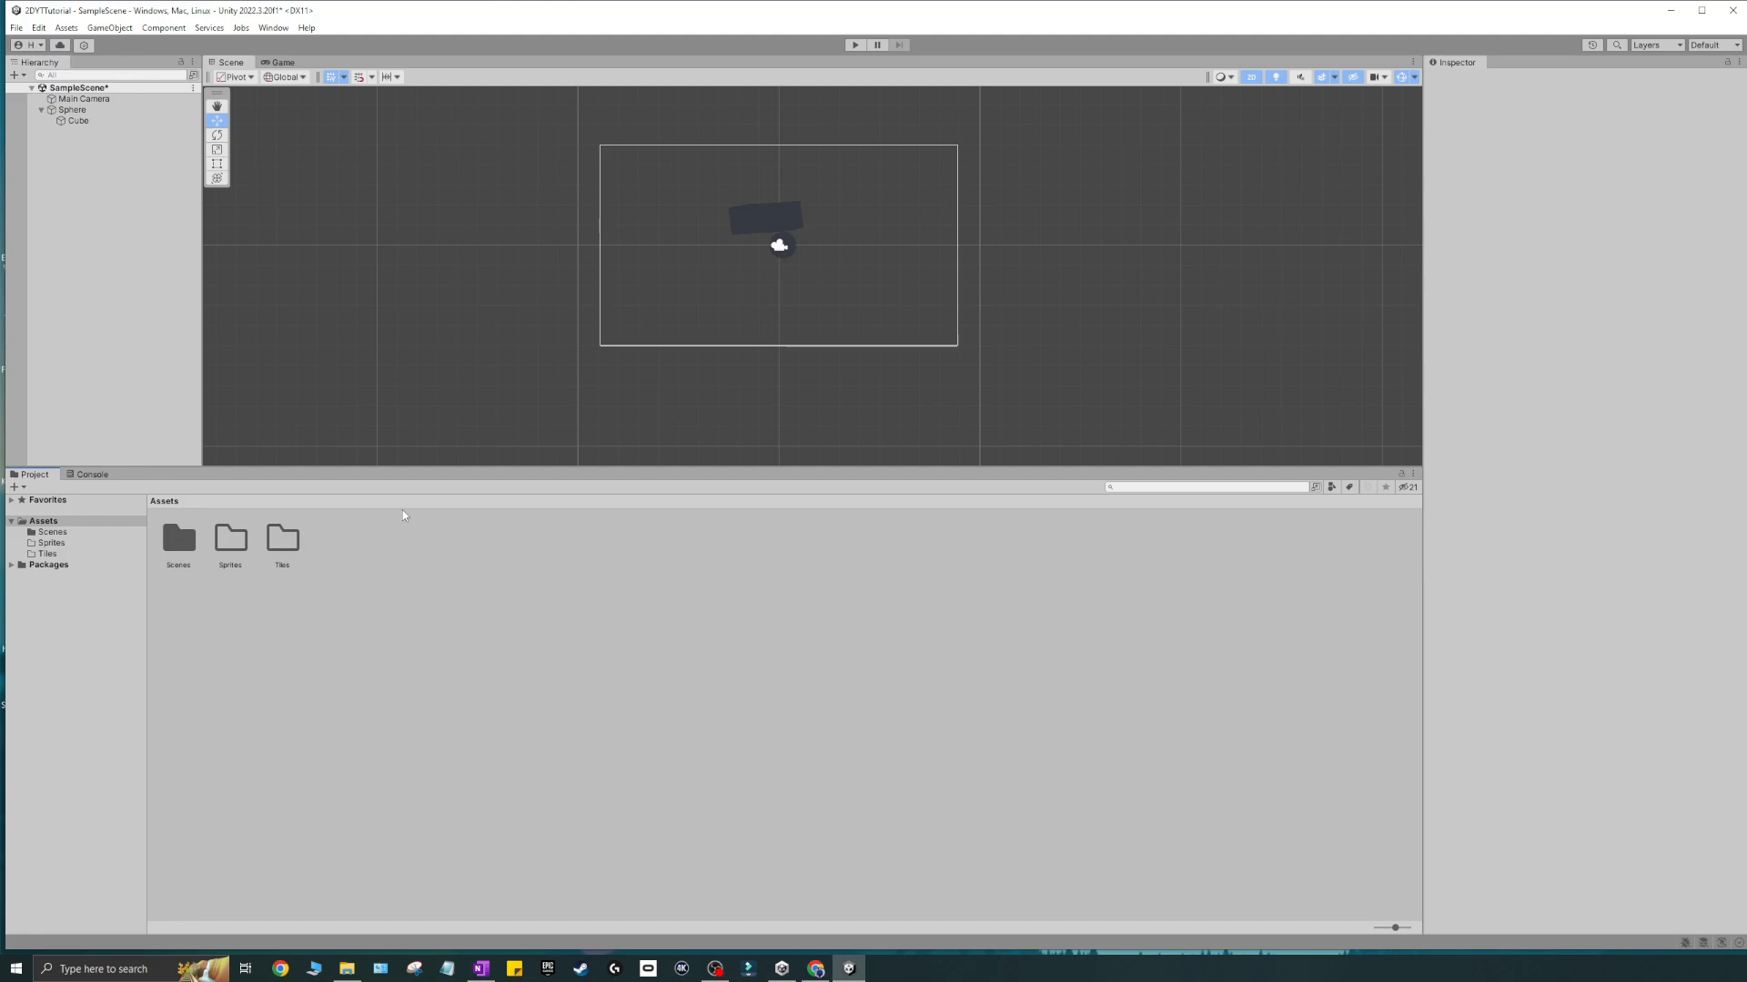
- Check which asset types can be created from the Project window's add list
click(23, 488)
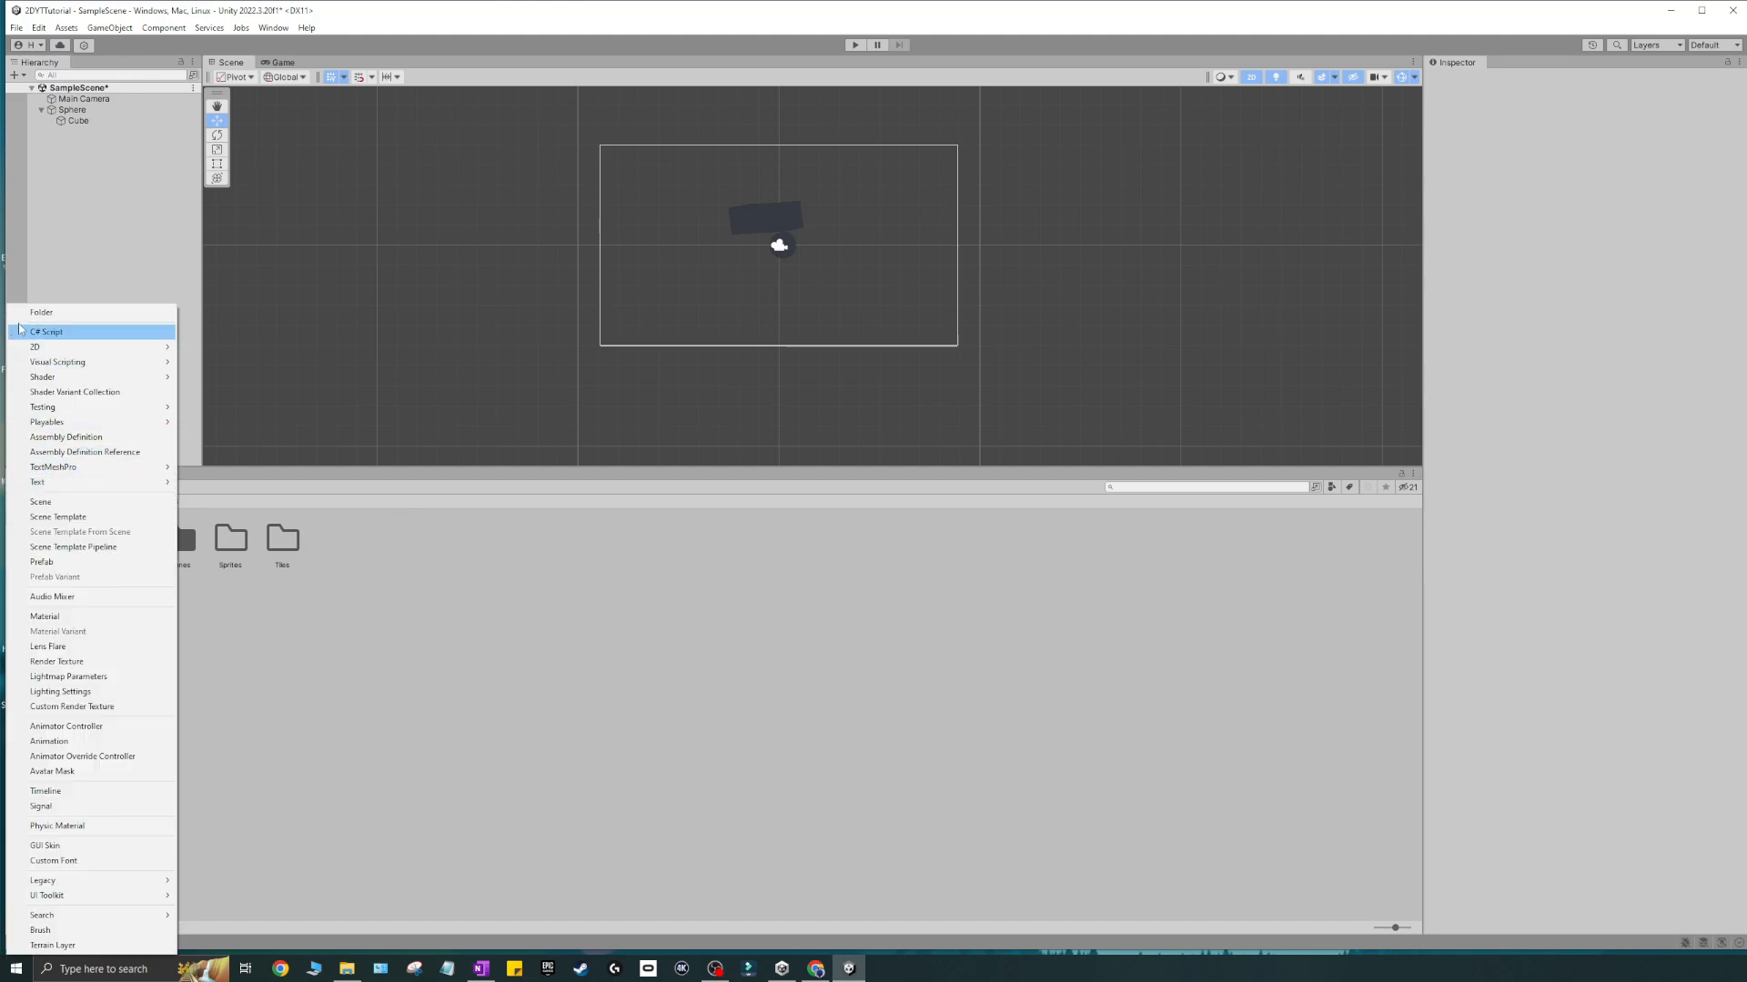
click(386, 636)
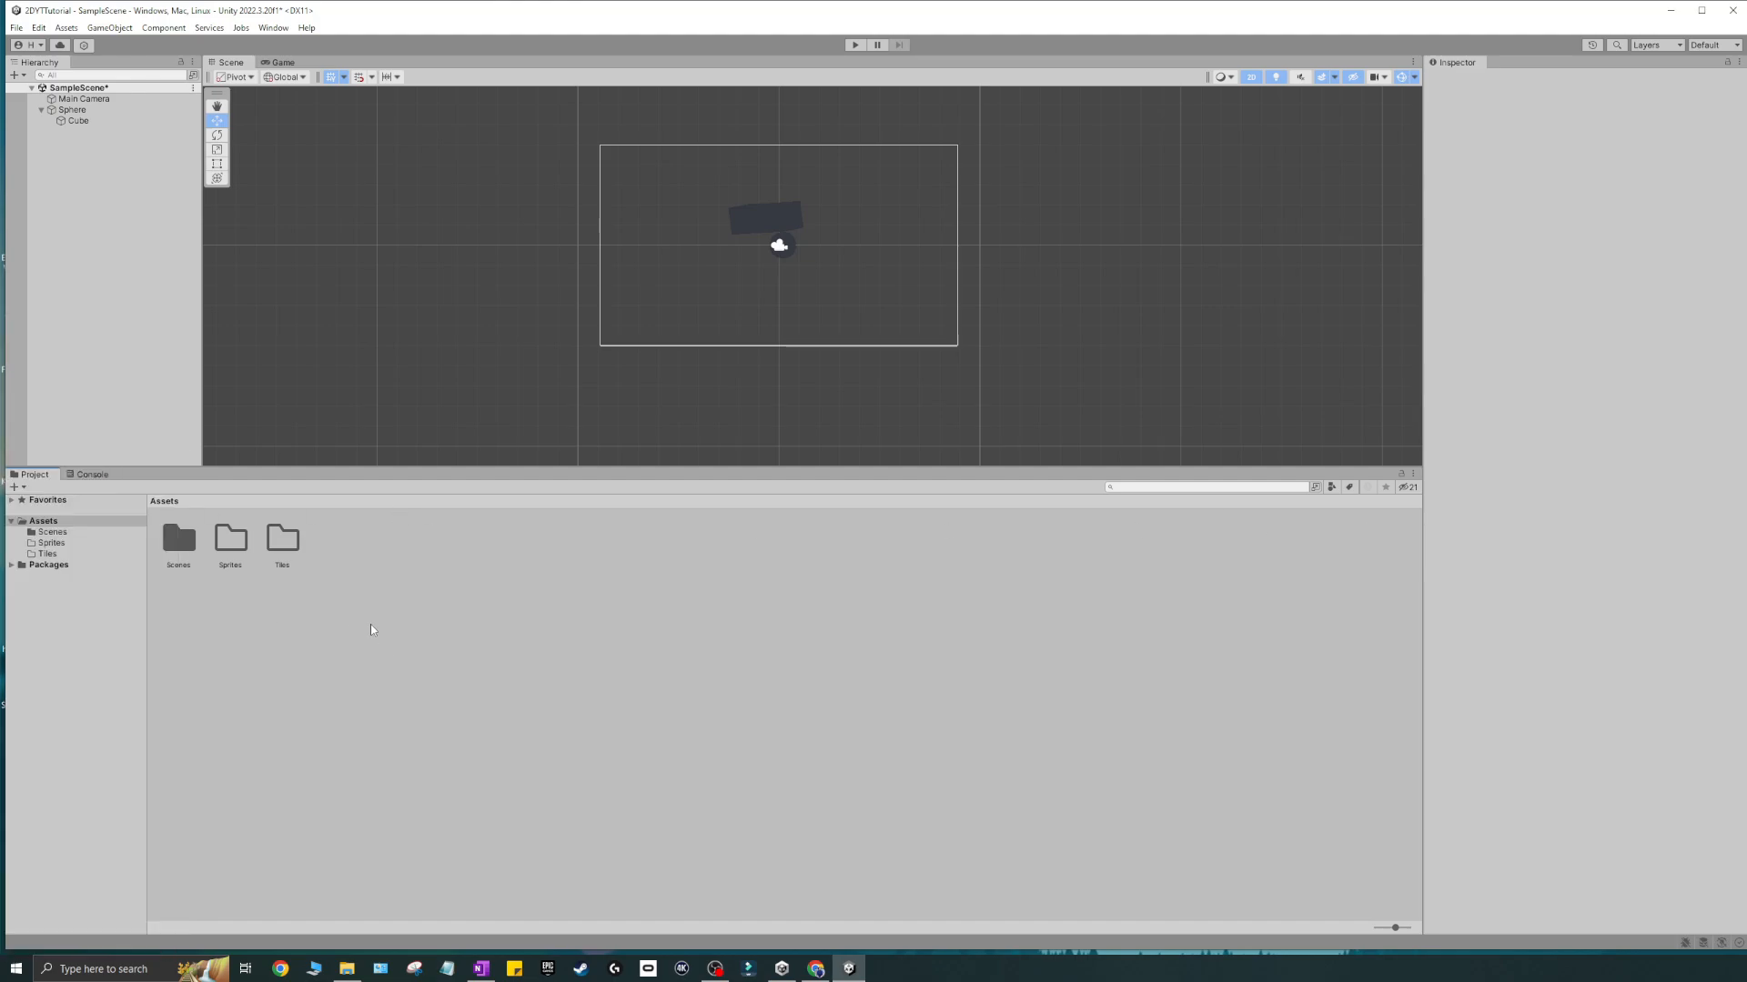
click(14, 487)
click(275, 664)
- Browse the Assets folders in the project tree and inspect the contents of Packages
drag(282, 540, 246, 551)
click(21, 543)
click(52, 543)
click(174, 543)
drag(174, 543, 43, 521)
click(43, 521)
click(11, 565)
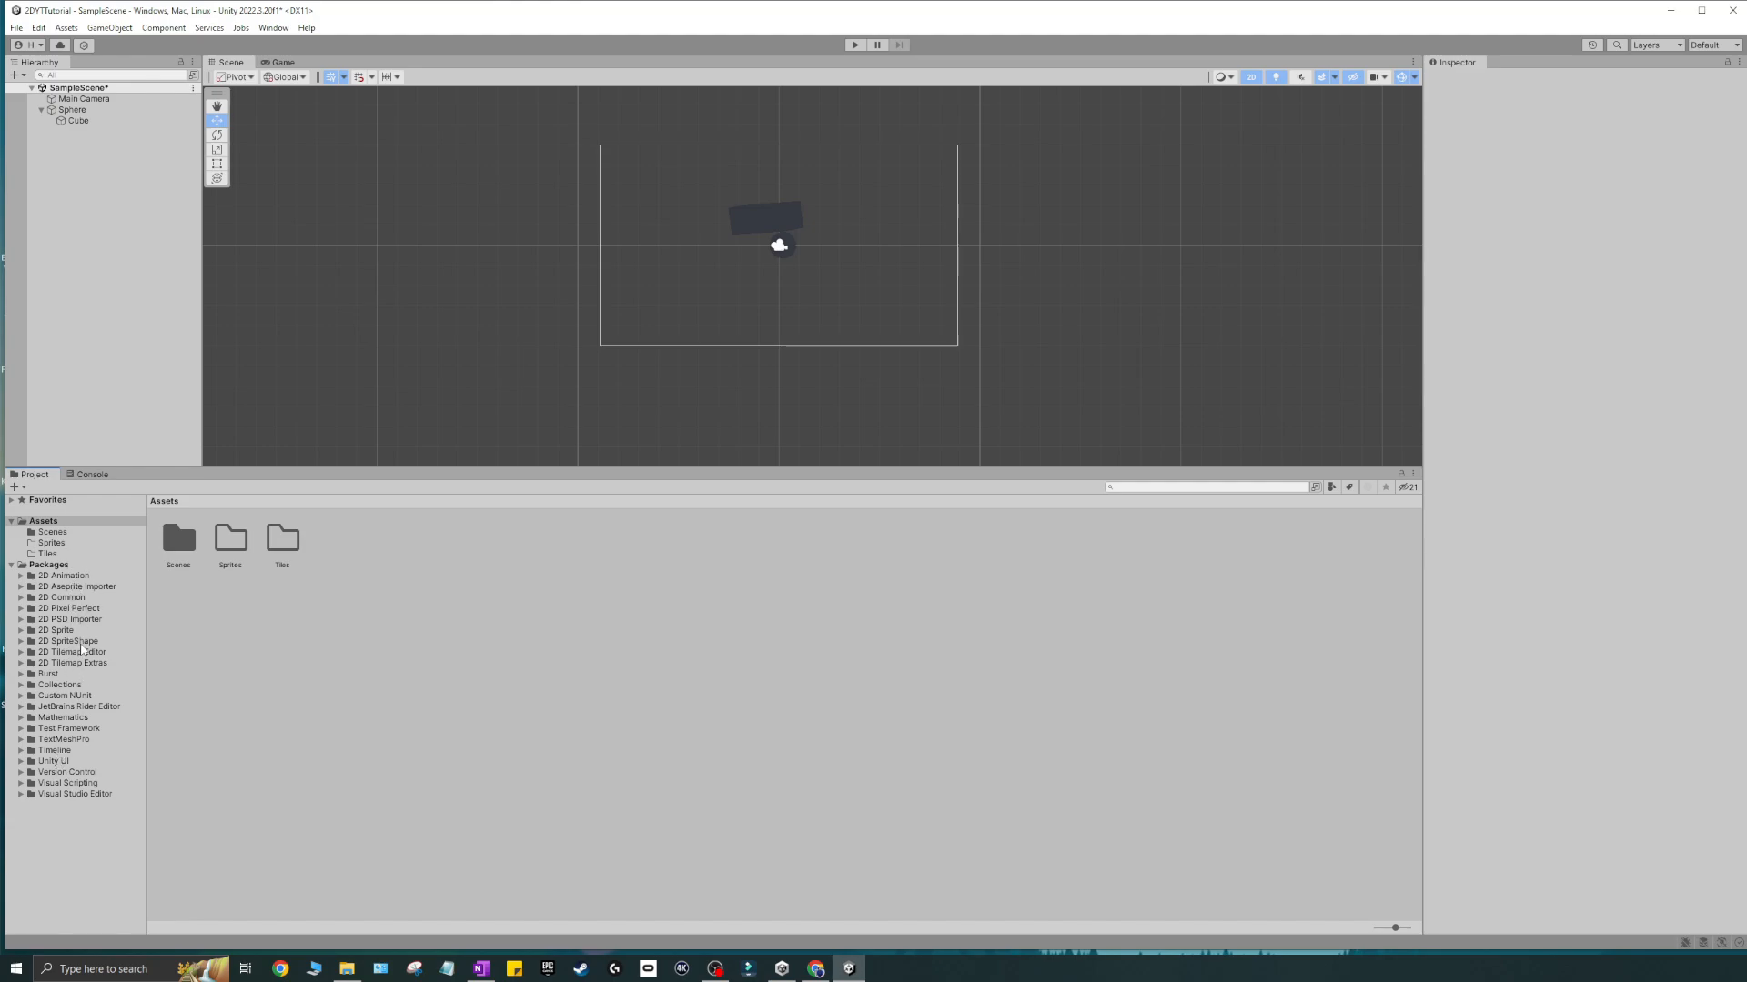
click(11, 566)
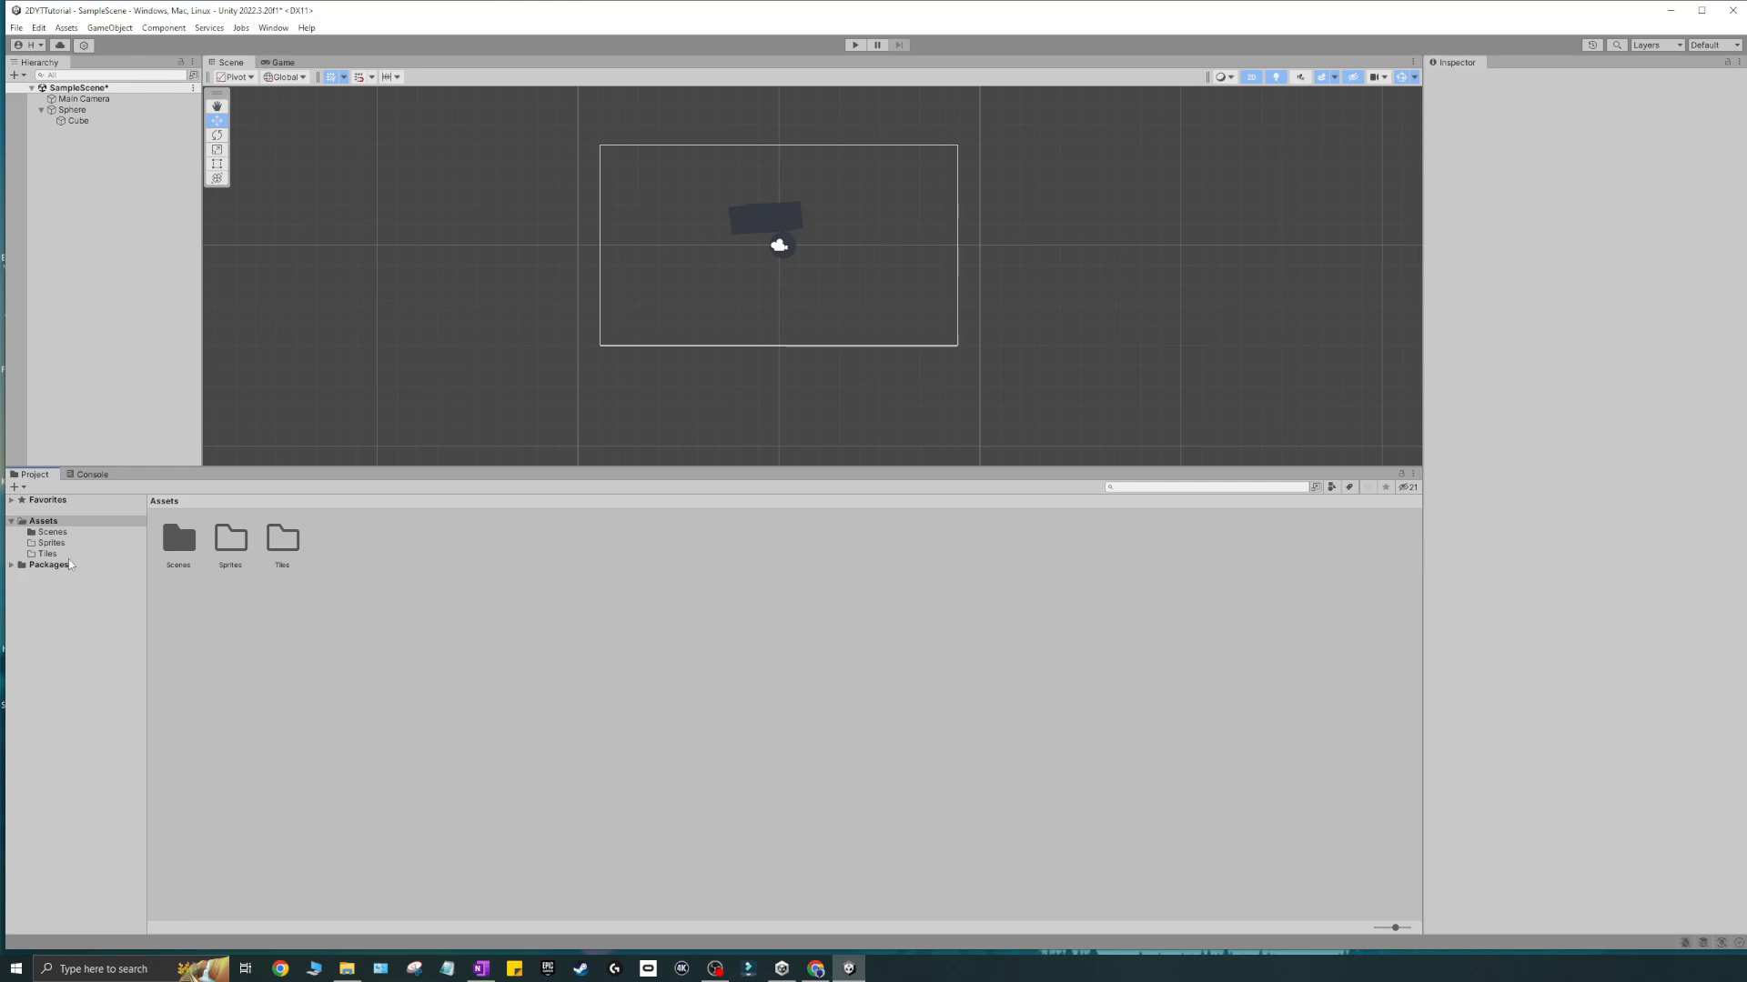
- Open the Scenes folder and save the current scene
double_click(169, 542)
click(138, 328)
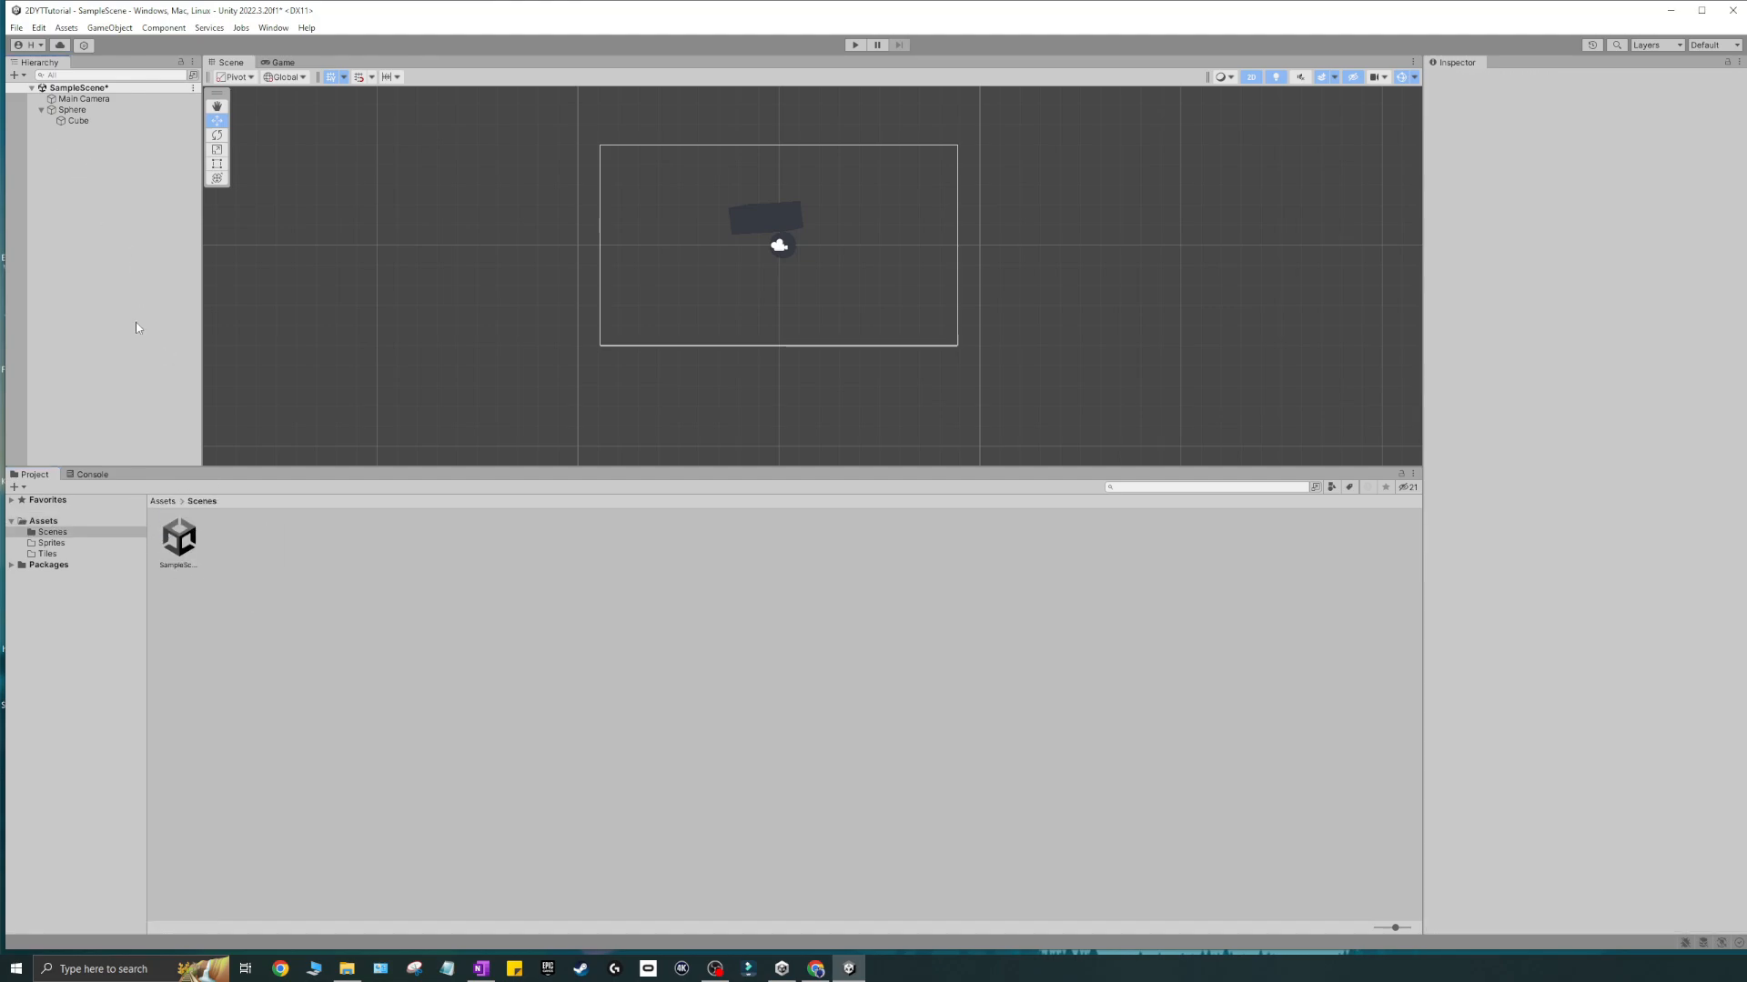
key(ctrl+s)
- Check the scene commands available for SampleScene in the Hierarchy
click(81, 98)
click(66, 89)
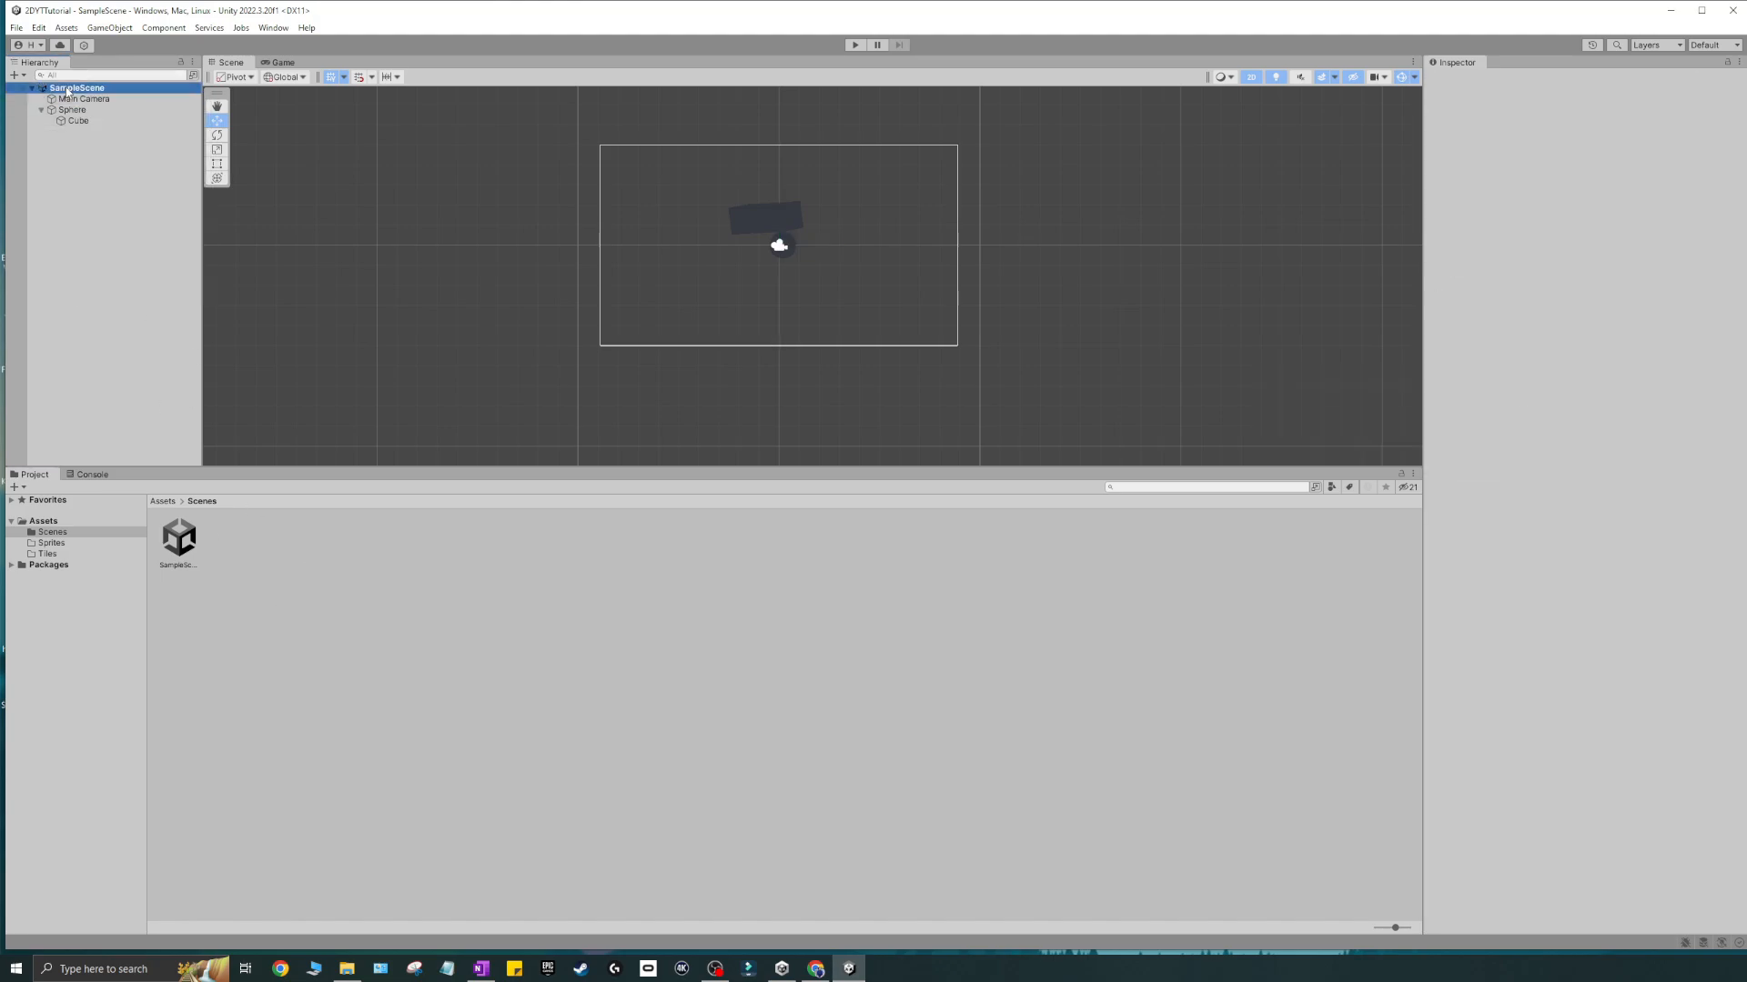
right_click(67, 88)
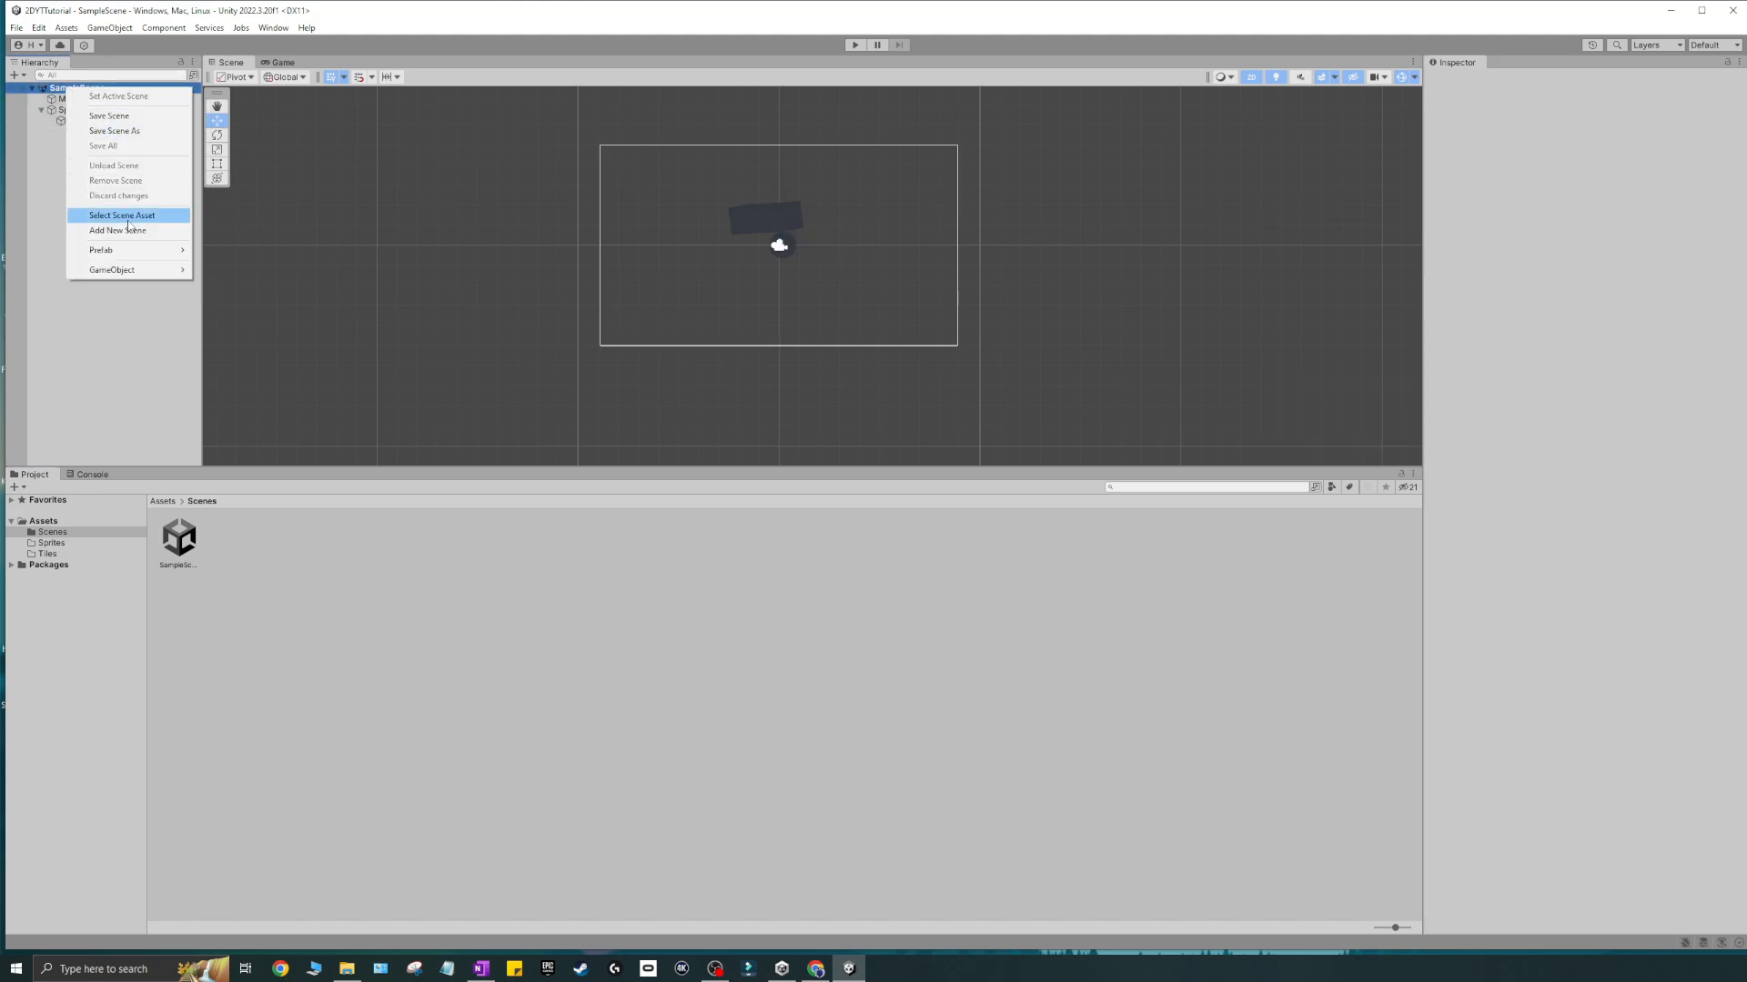
click(255, 608)
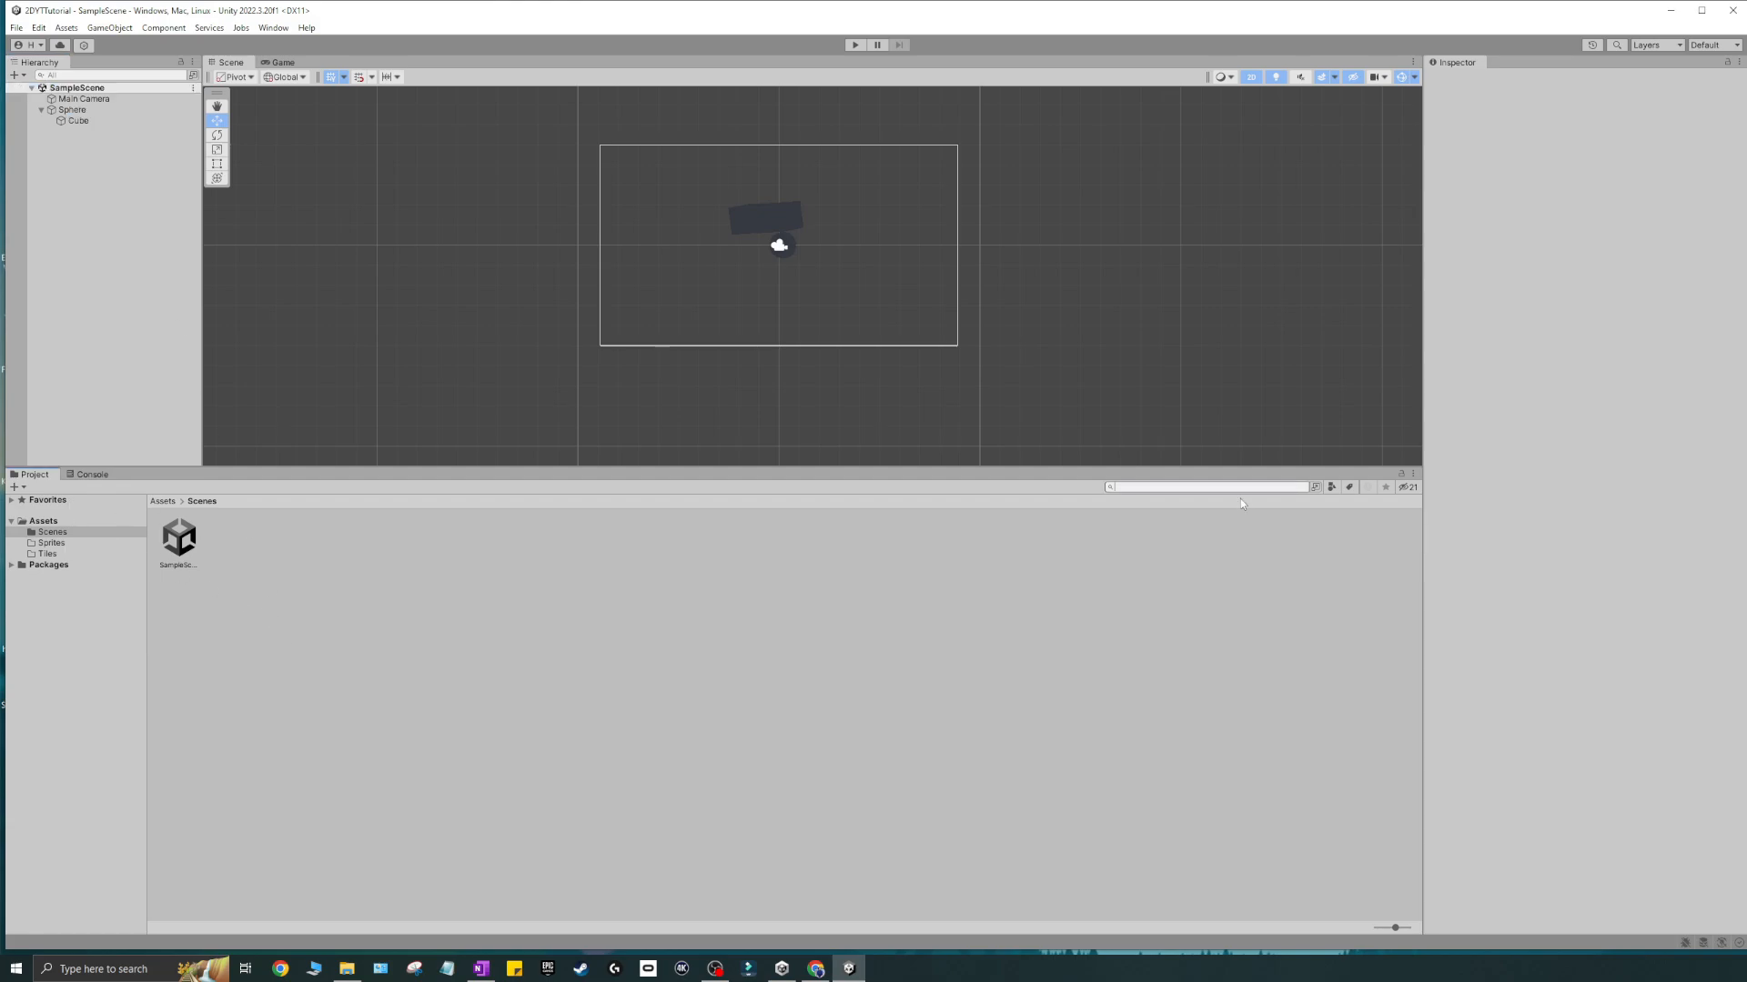
- Examine the Project window's filters by type and label and its hidden packages toggle
click(1333, 487)
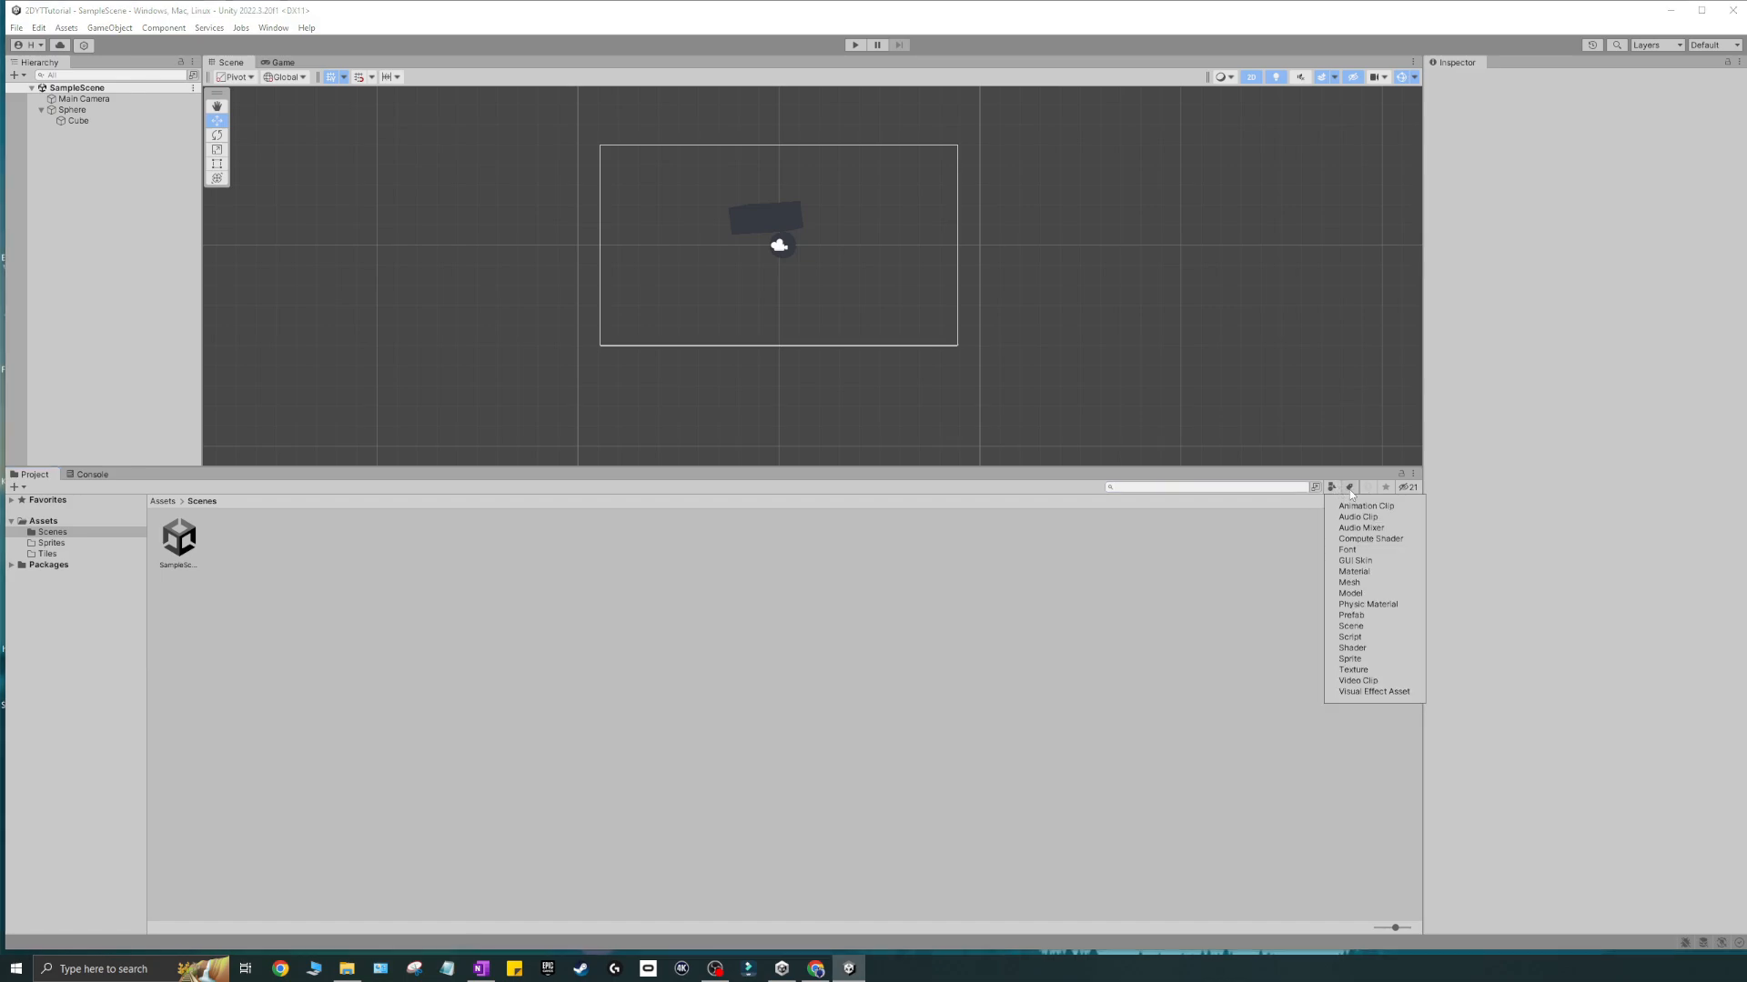
click(1351, 490)
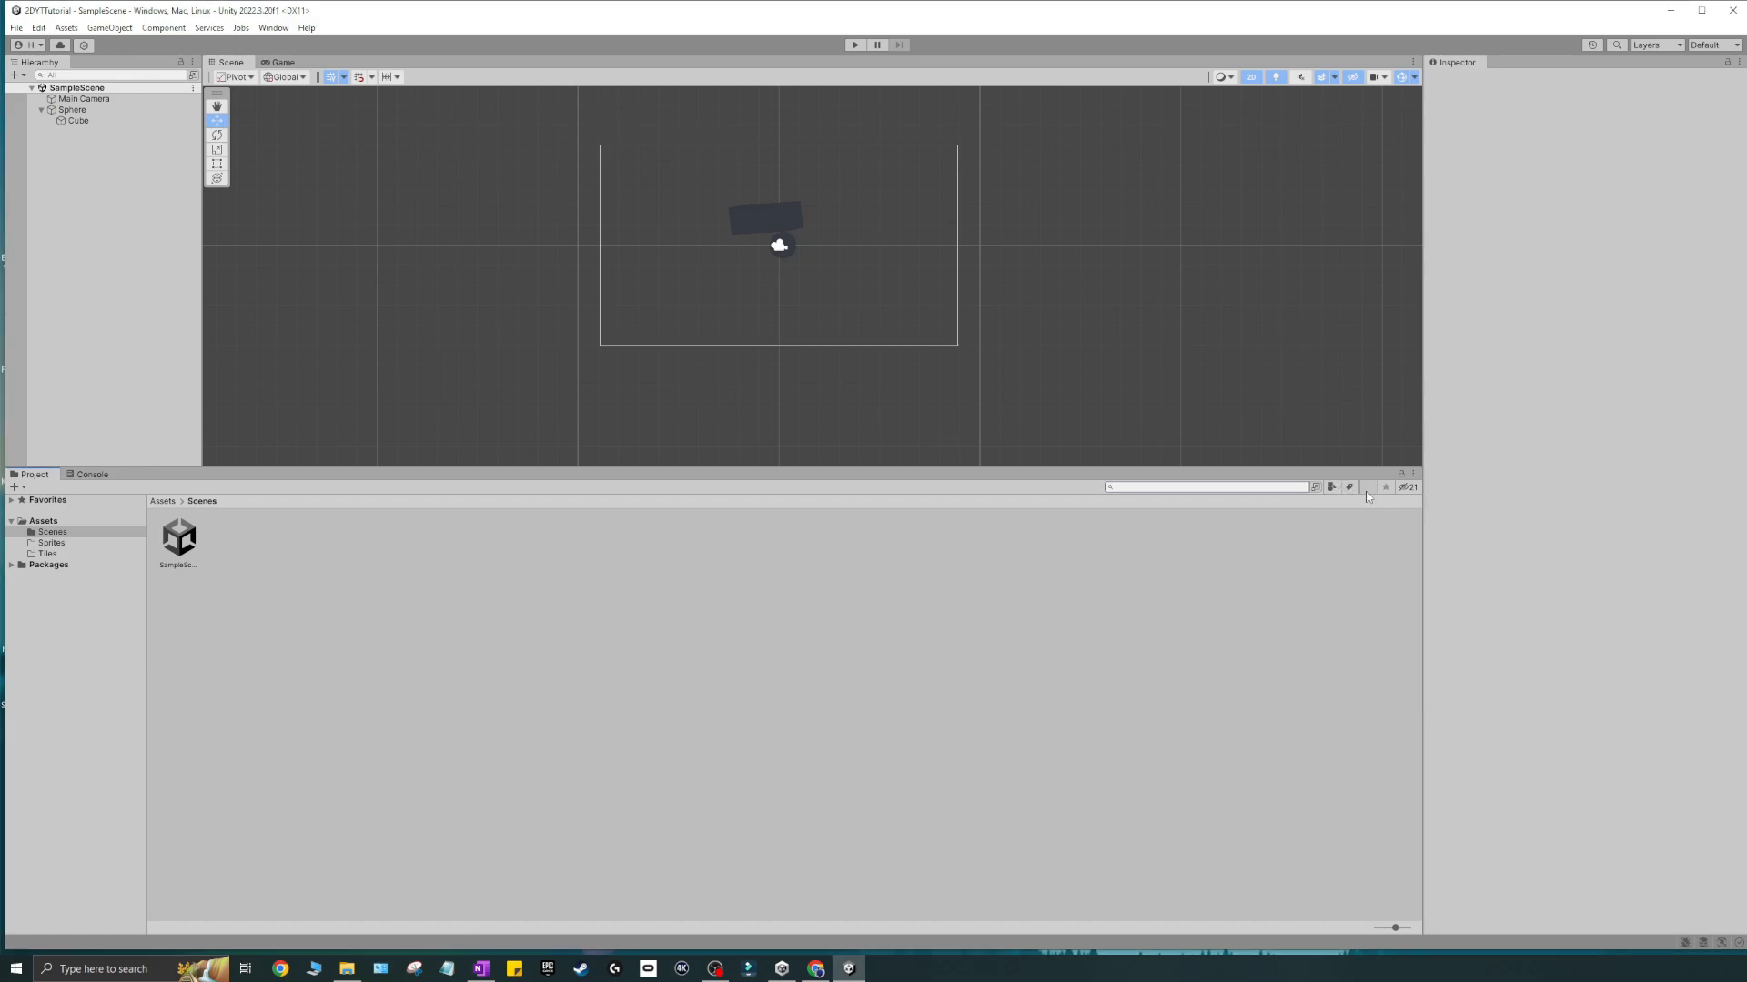
click(1353, 491)
click(1405, 492)
click(1406, 492)
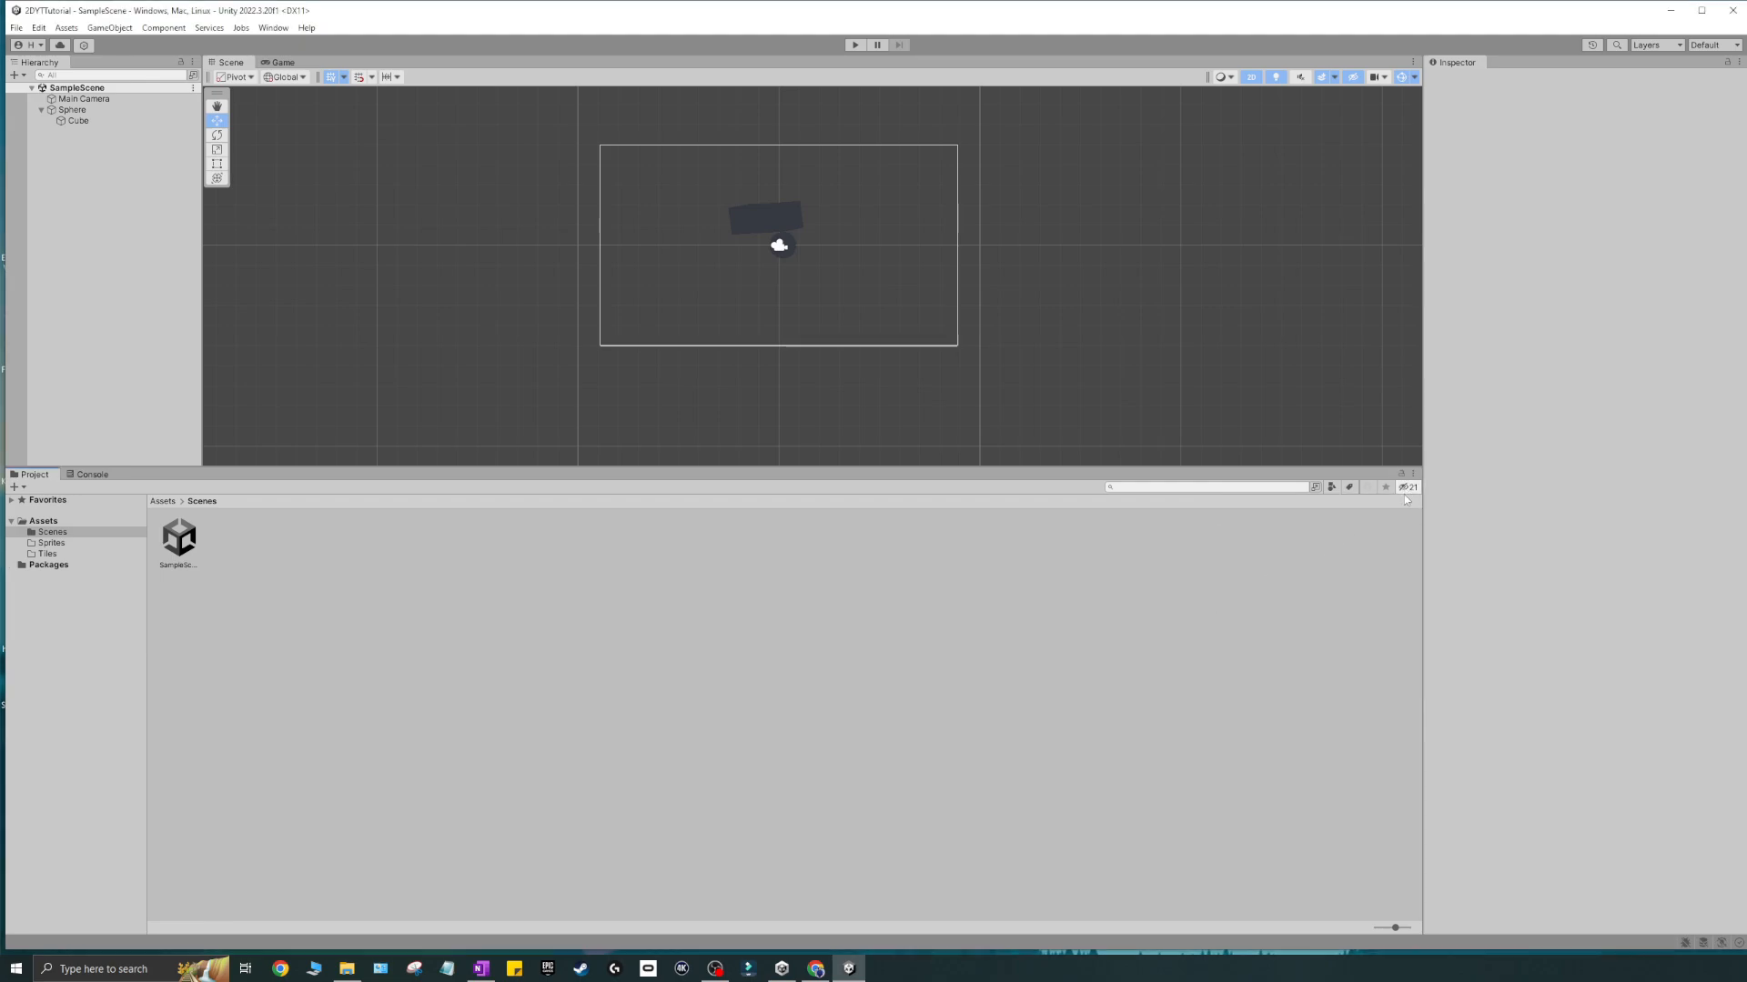
click(1405, 490)
- Show the Console and examine its clearing options and its Editor logging options
click(14, 504)
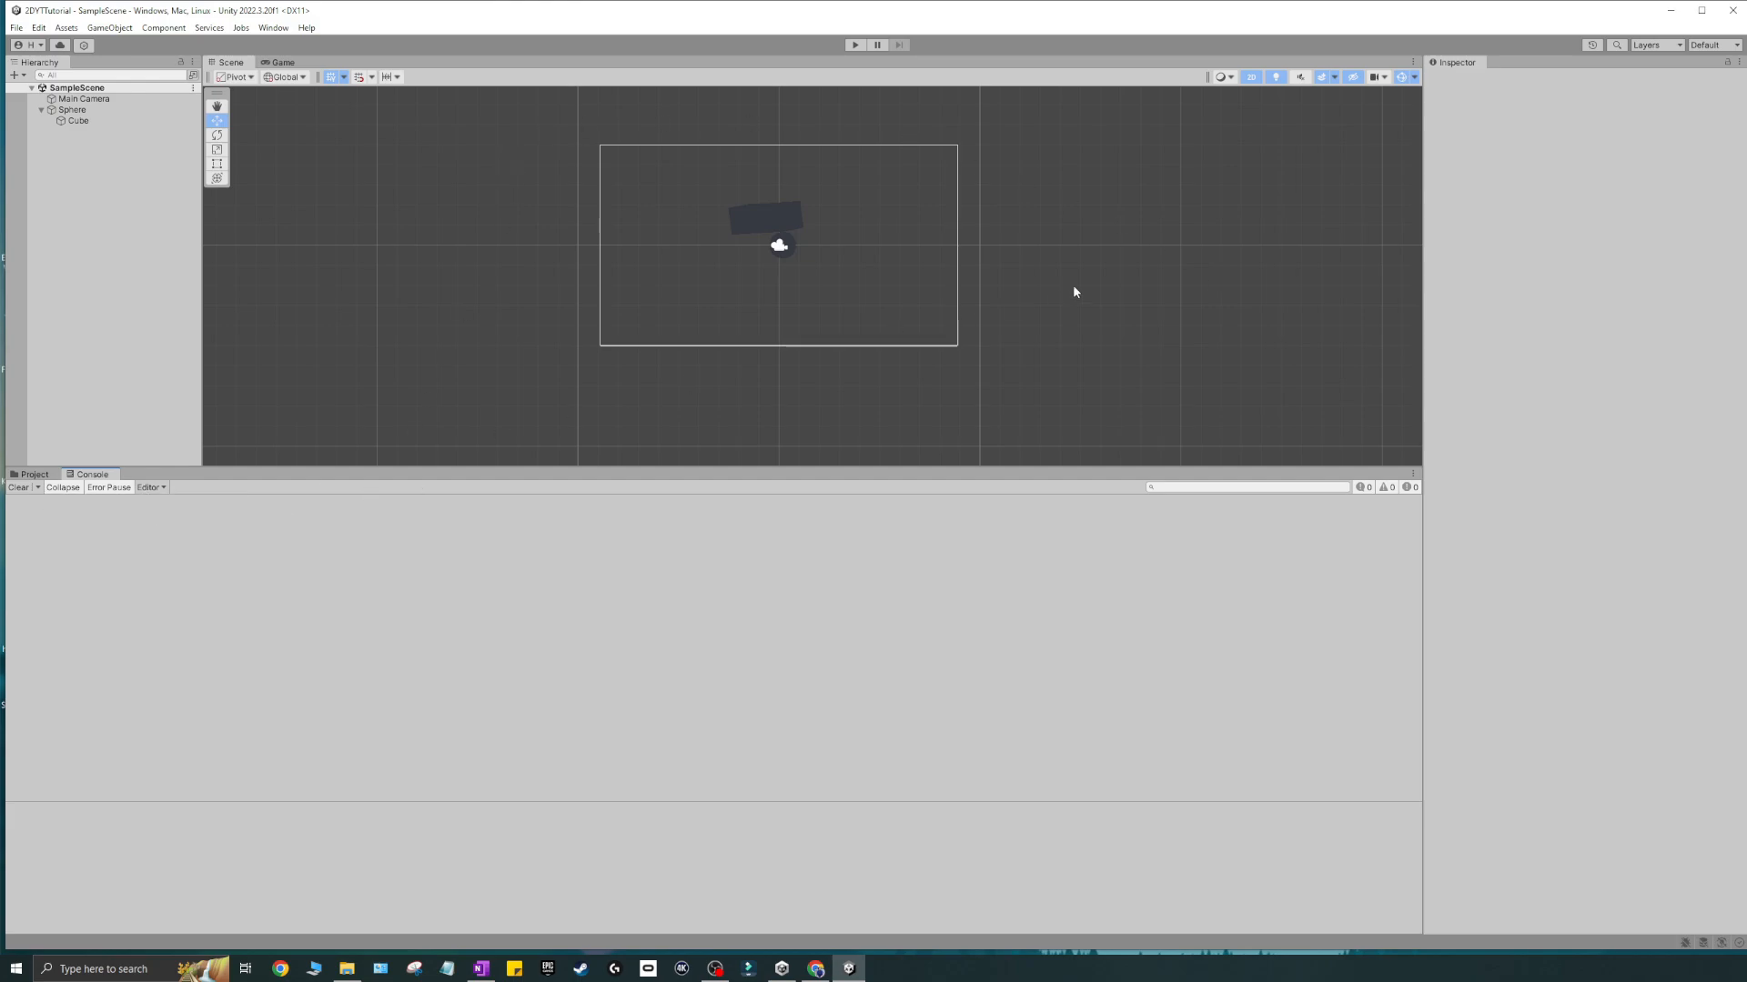
click(40, 489)
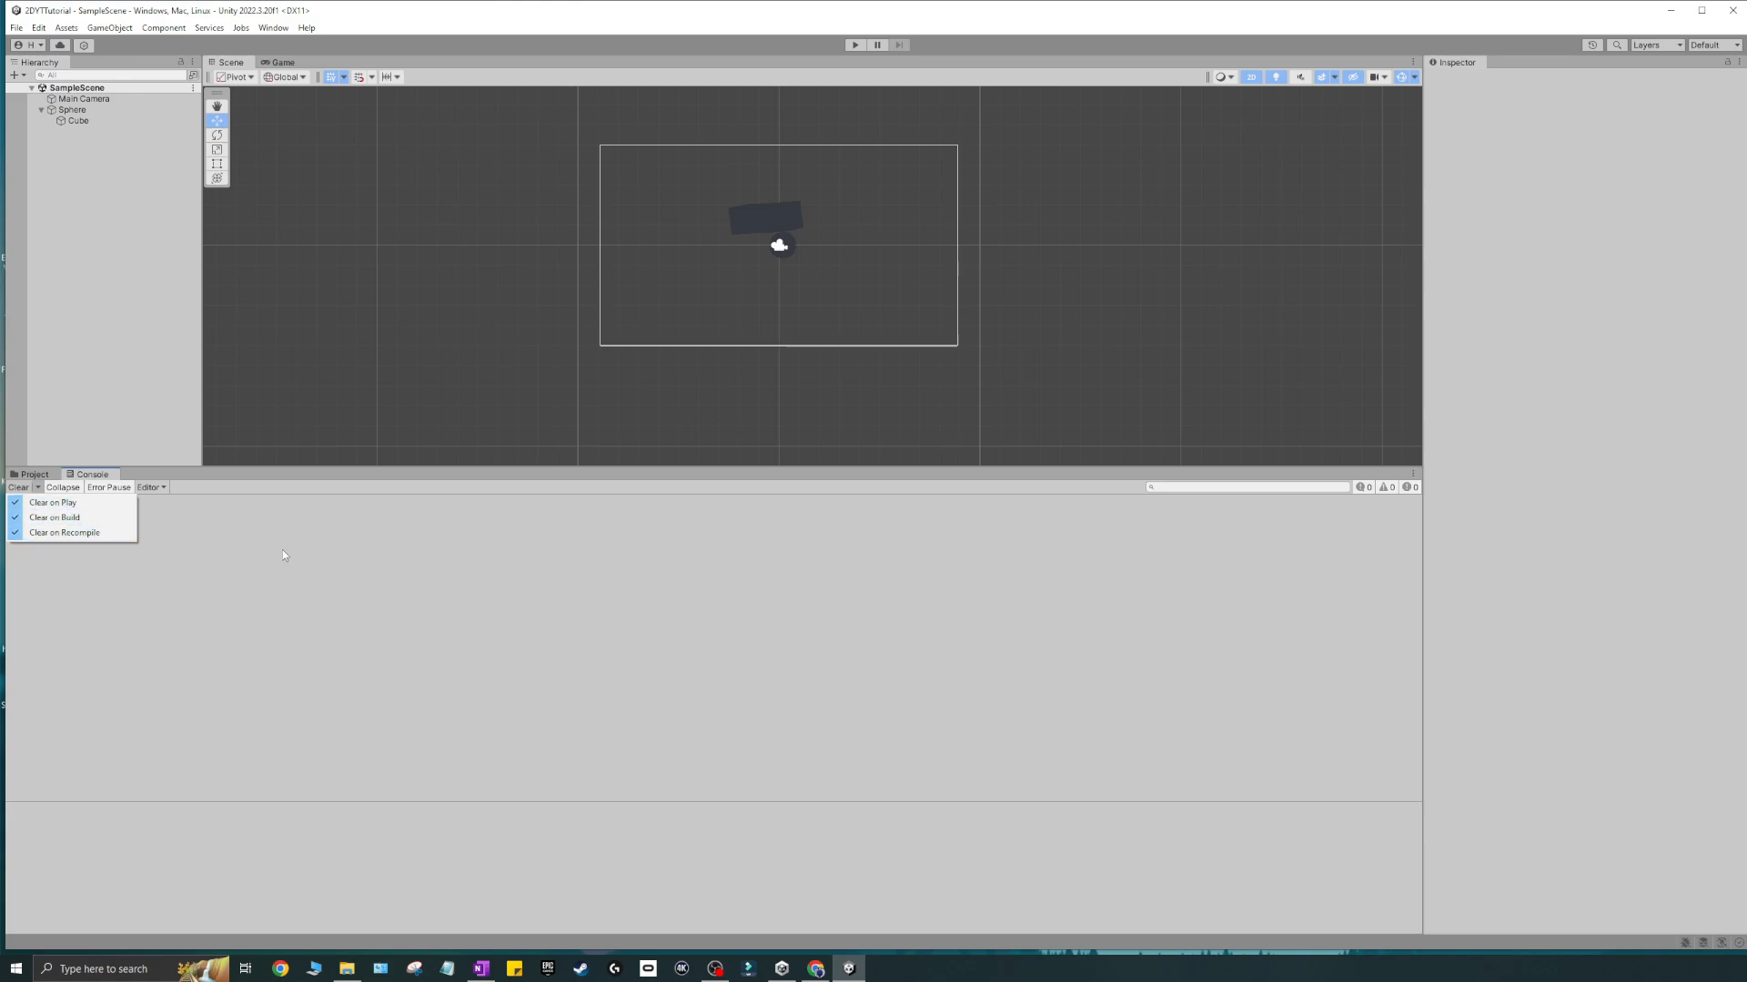
click(51, 540)
click(146, 490)
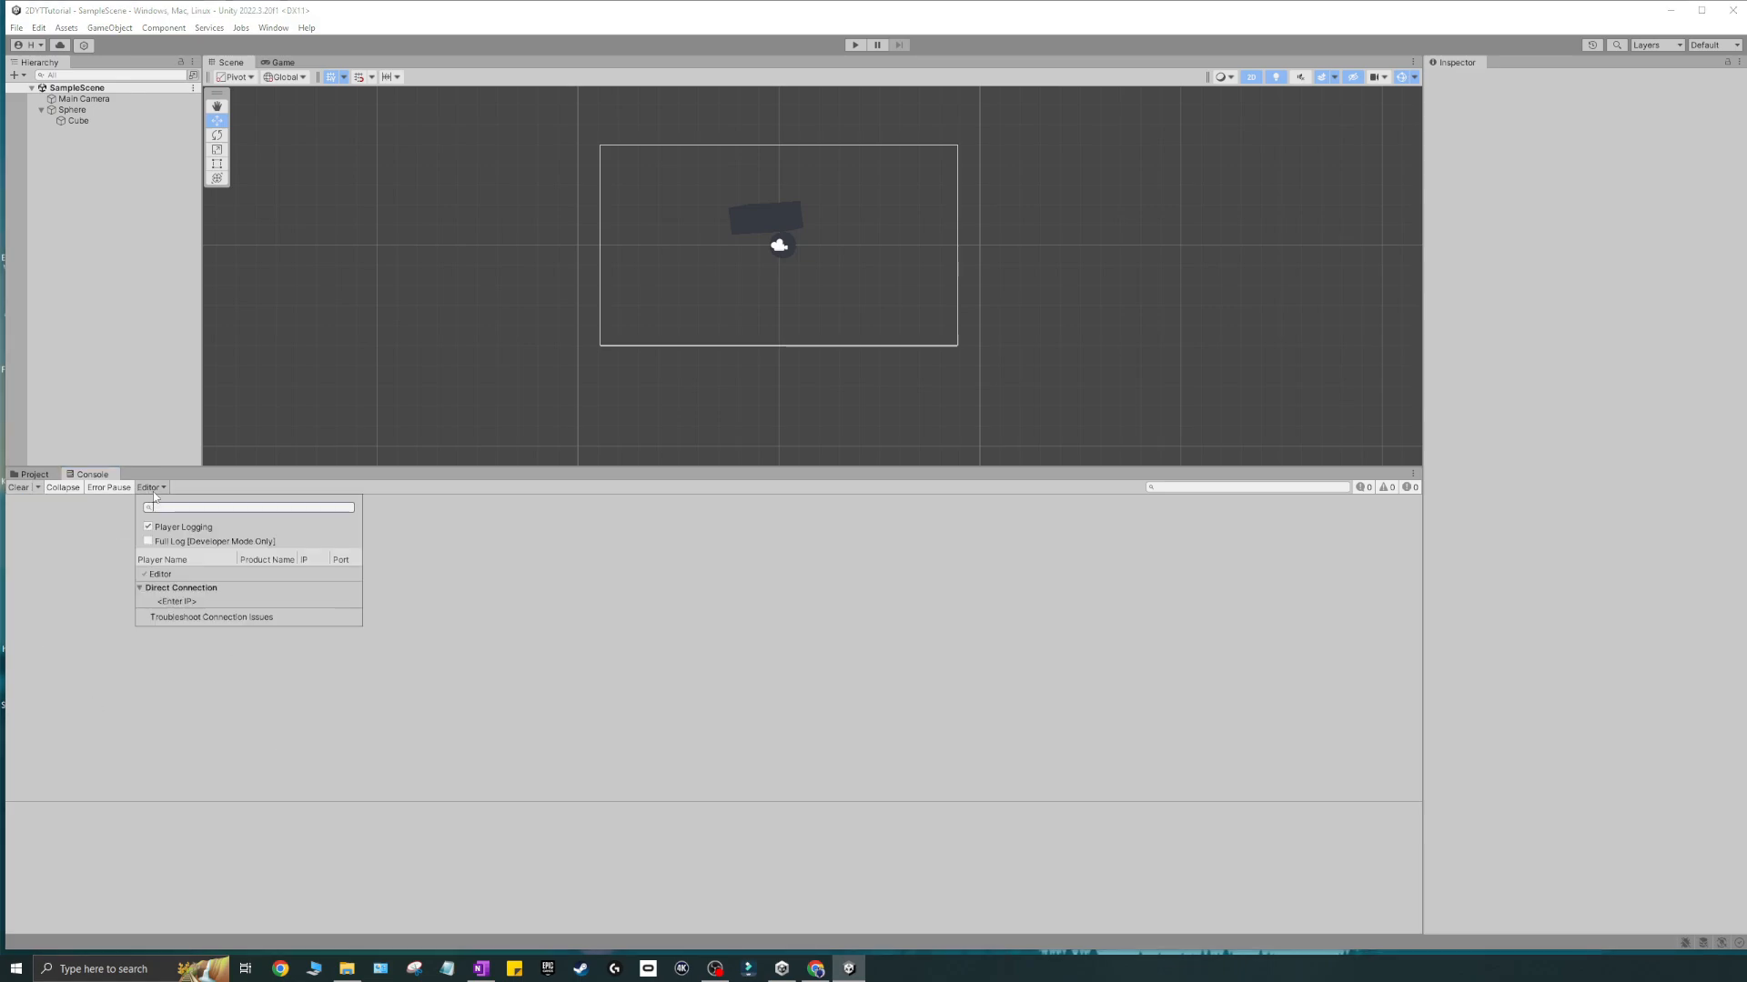
click(256, 718)
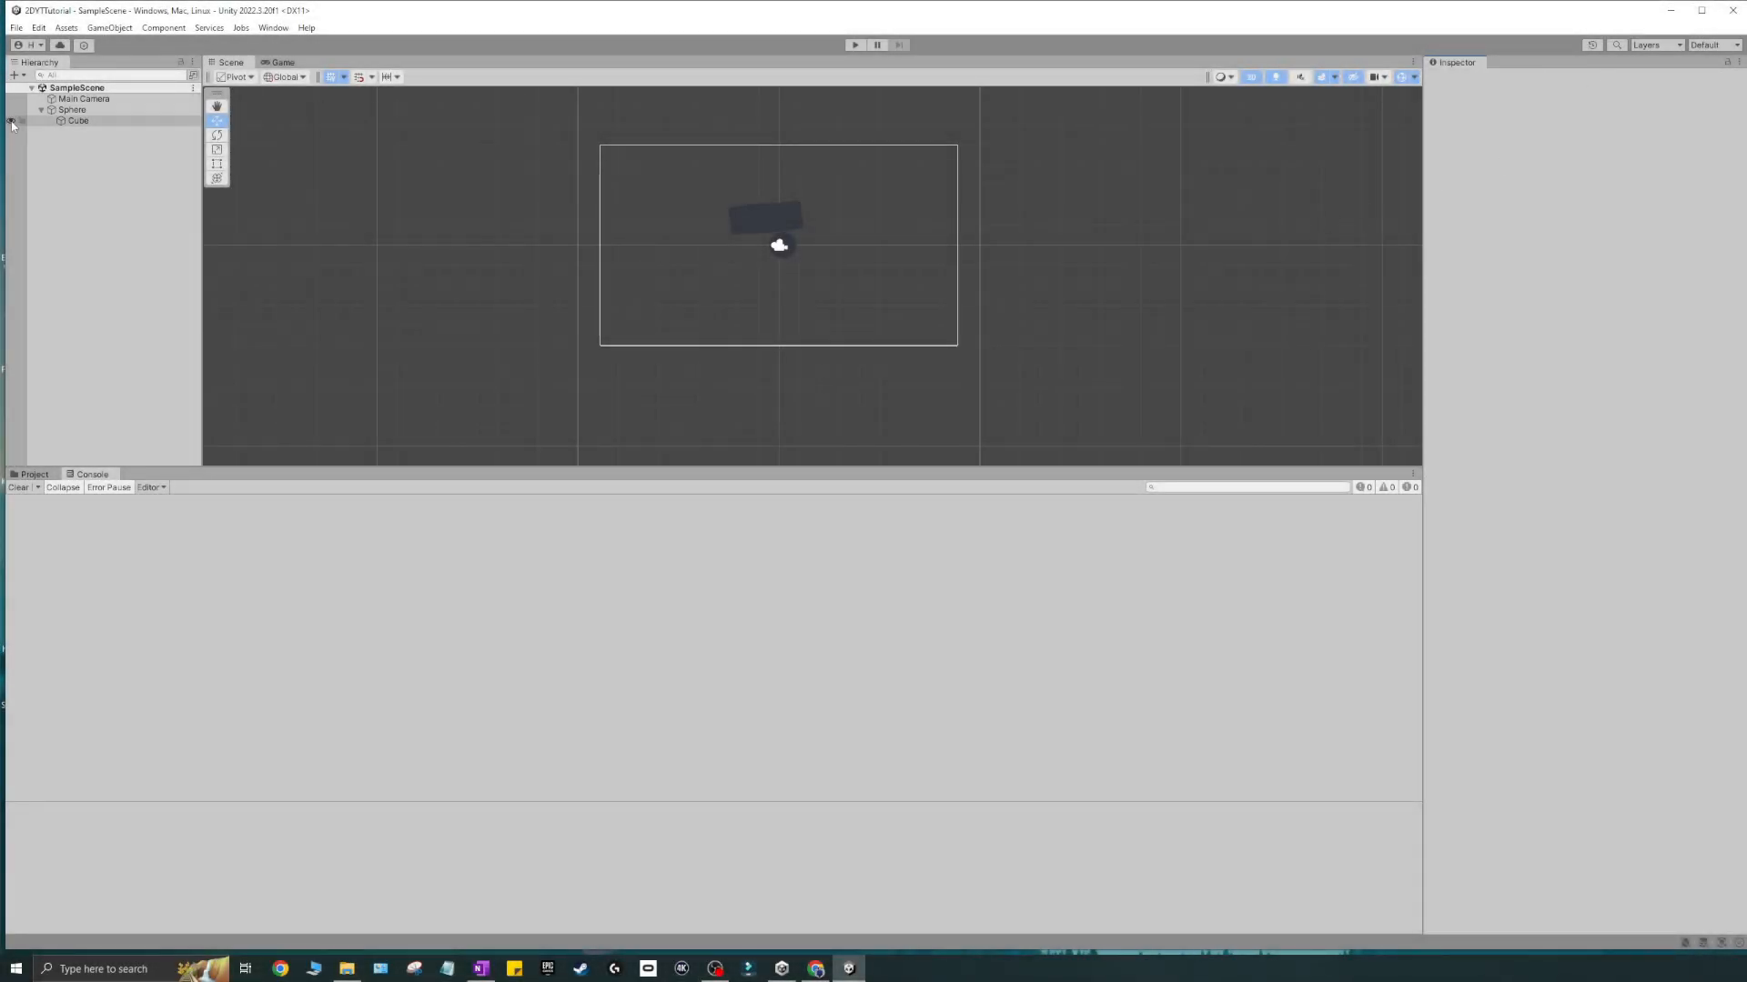
- Select the Main Camera, open its name for editing, and undo the last action
click(84, 98)
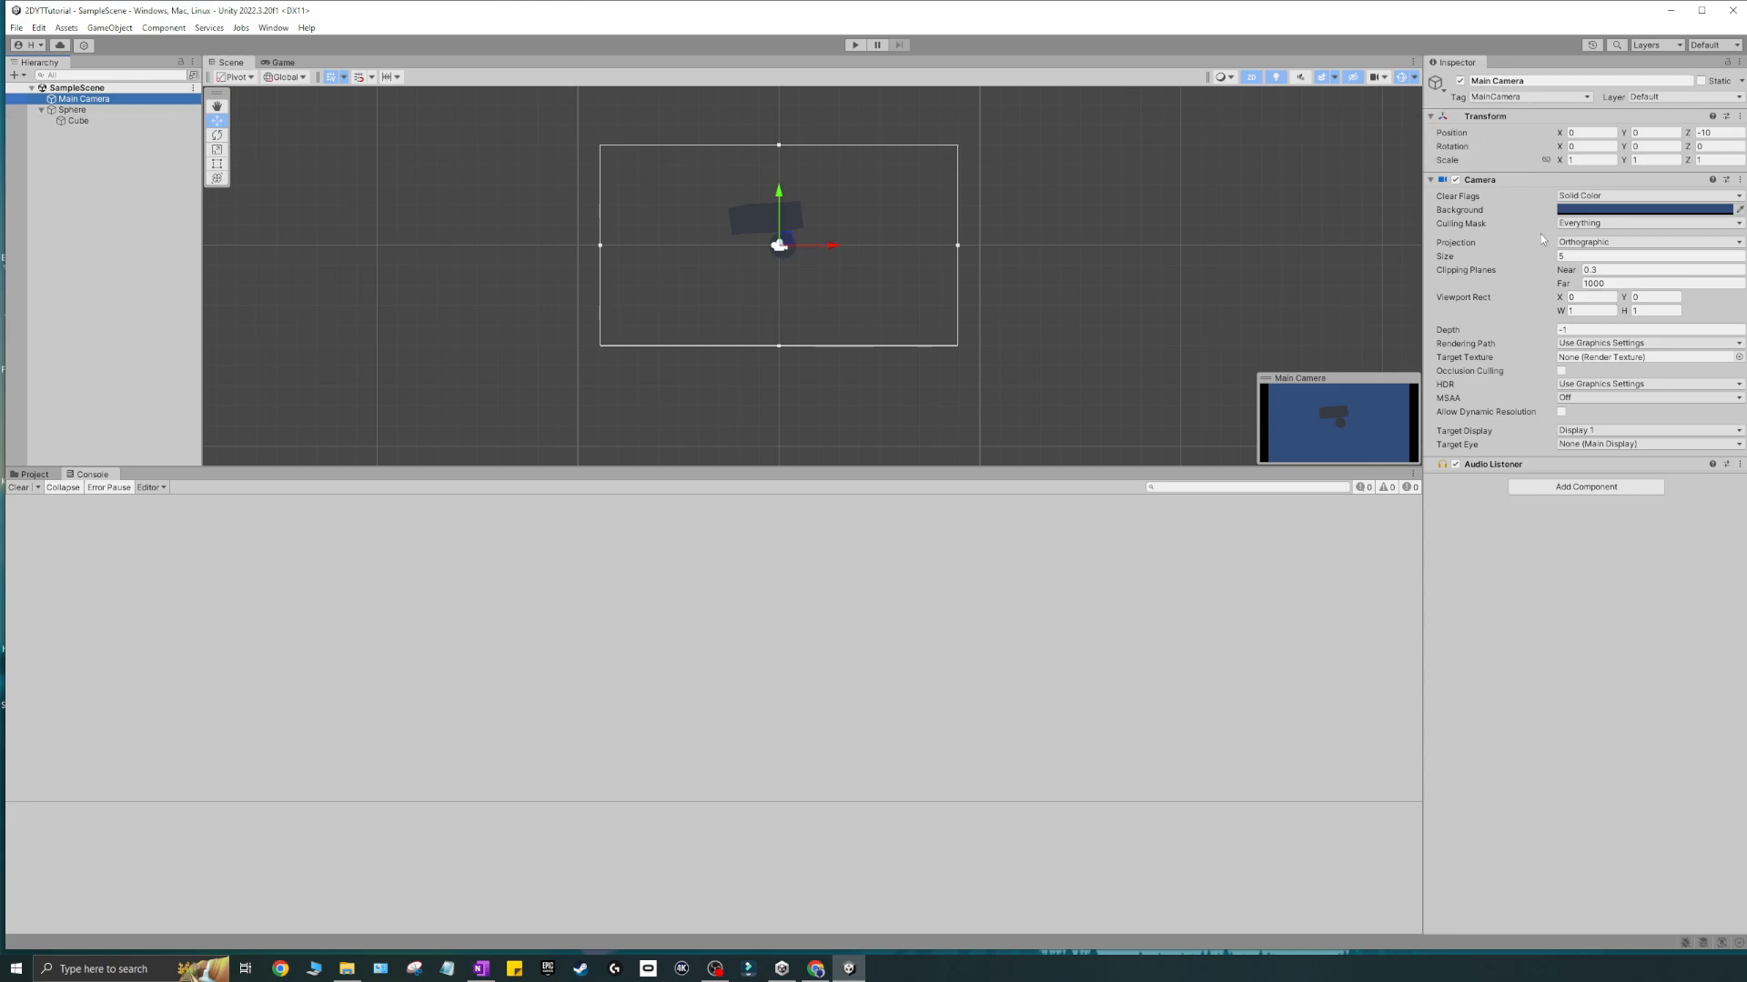
click(1542, 84)
click(1473, 81)
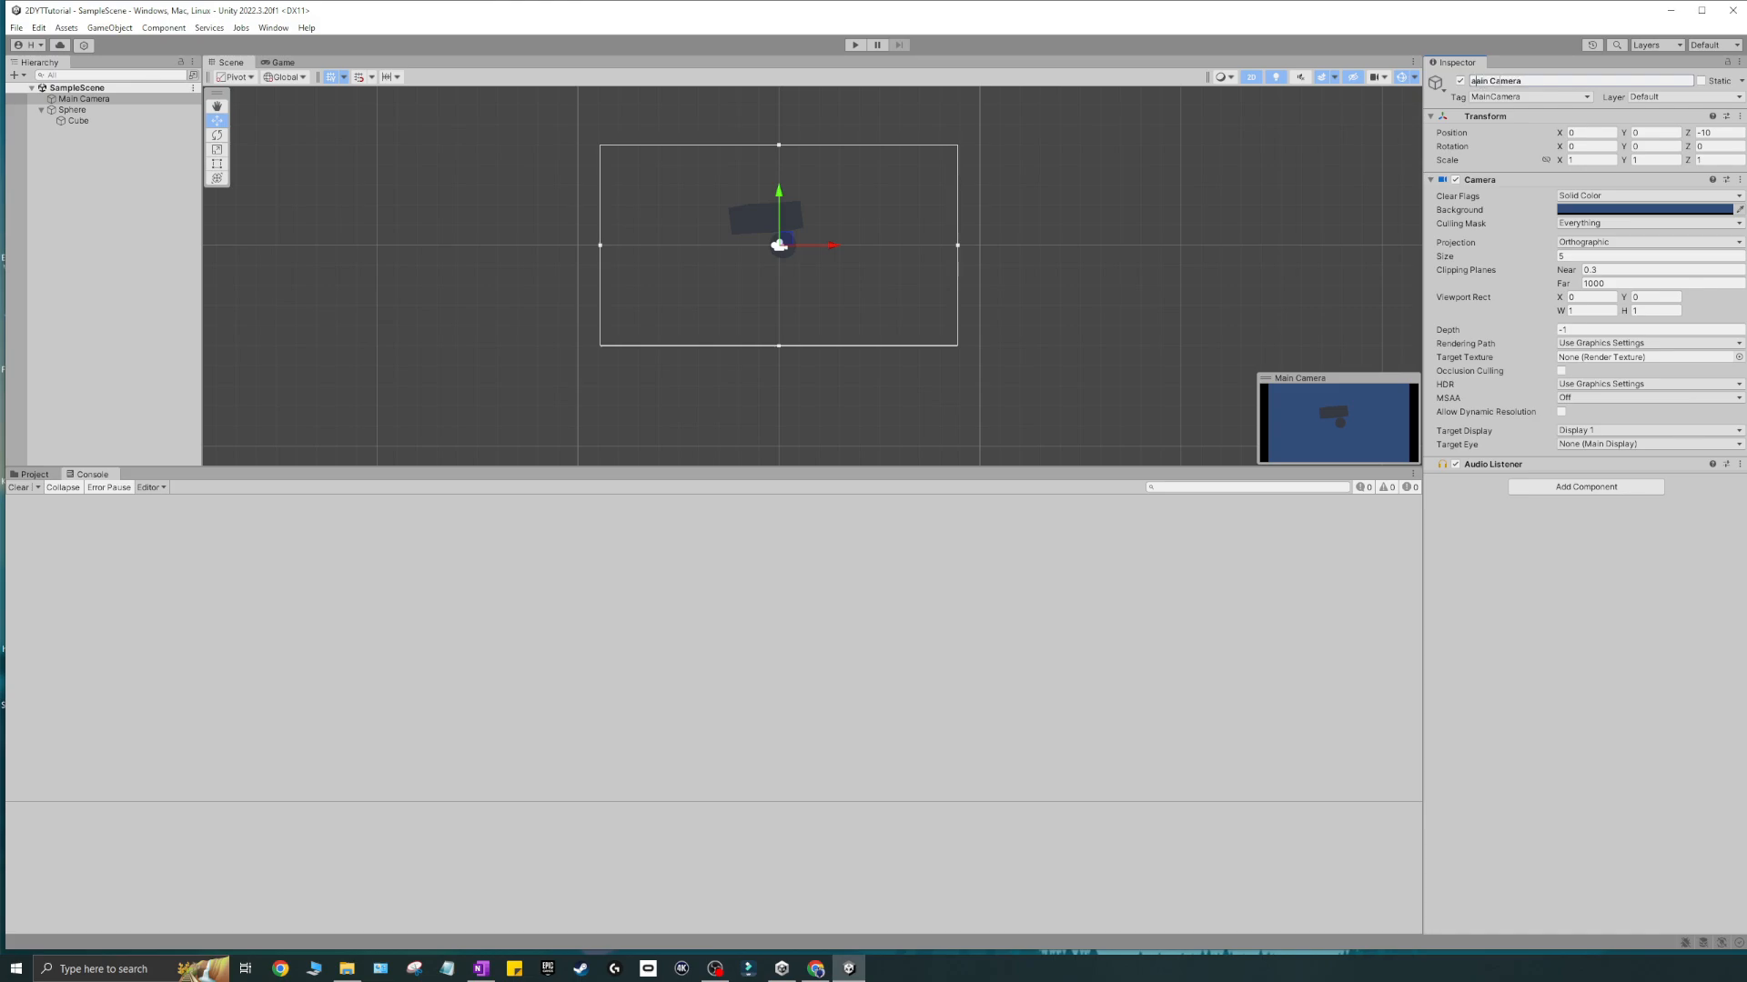
key(ctrl+z)
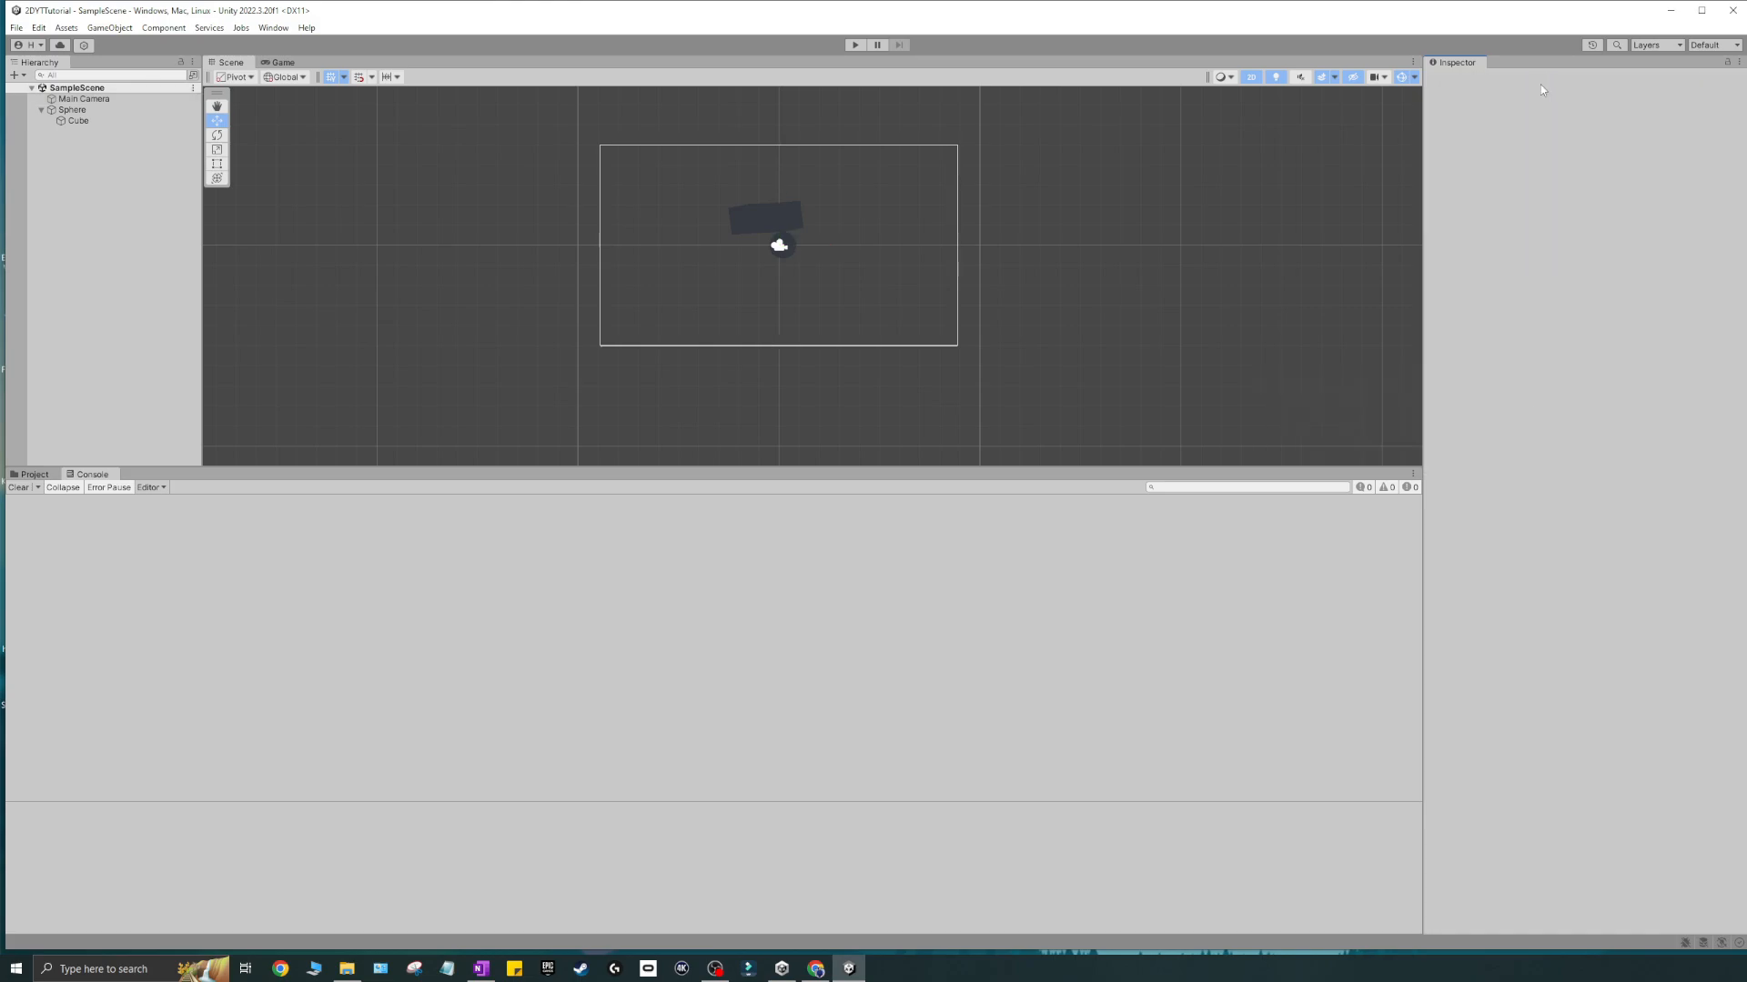
- Select the Main Camera and examine the tags that can be assigned to it
click(115, 99)
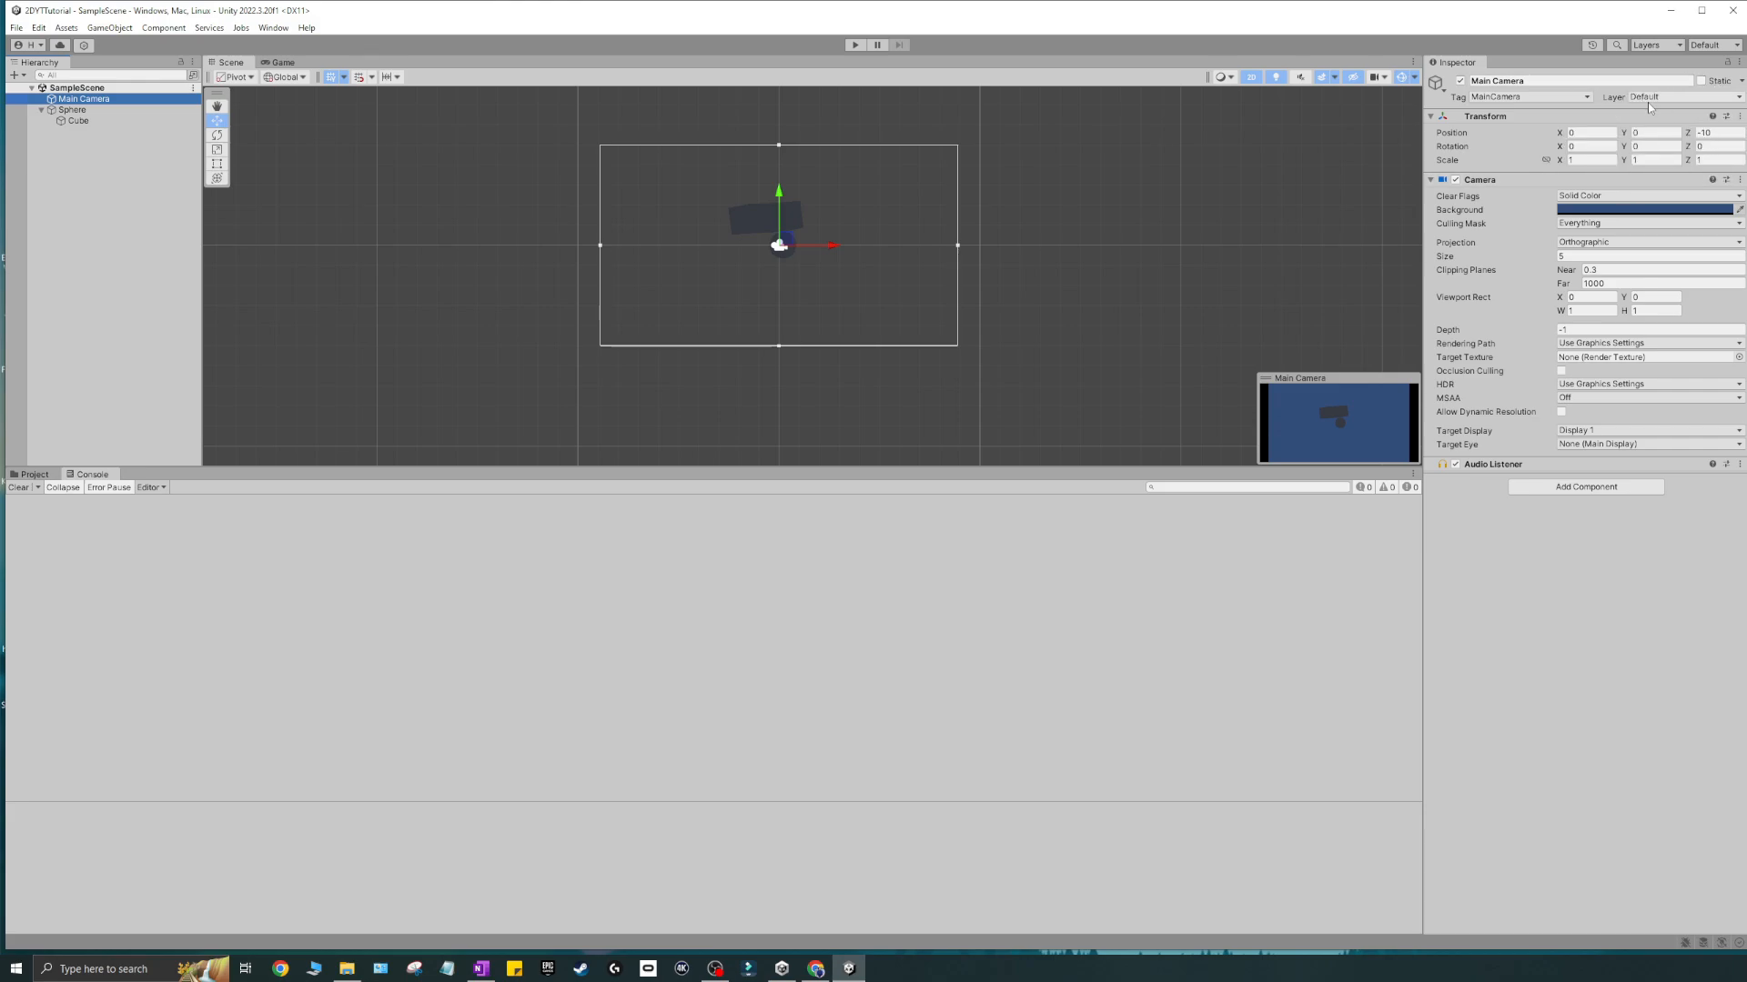
click(1740, 85)
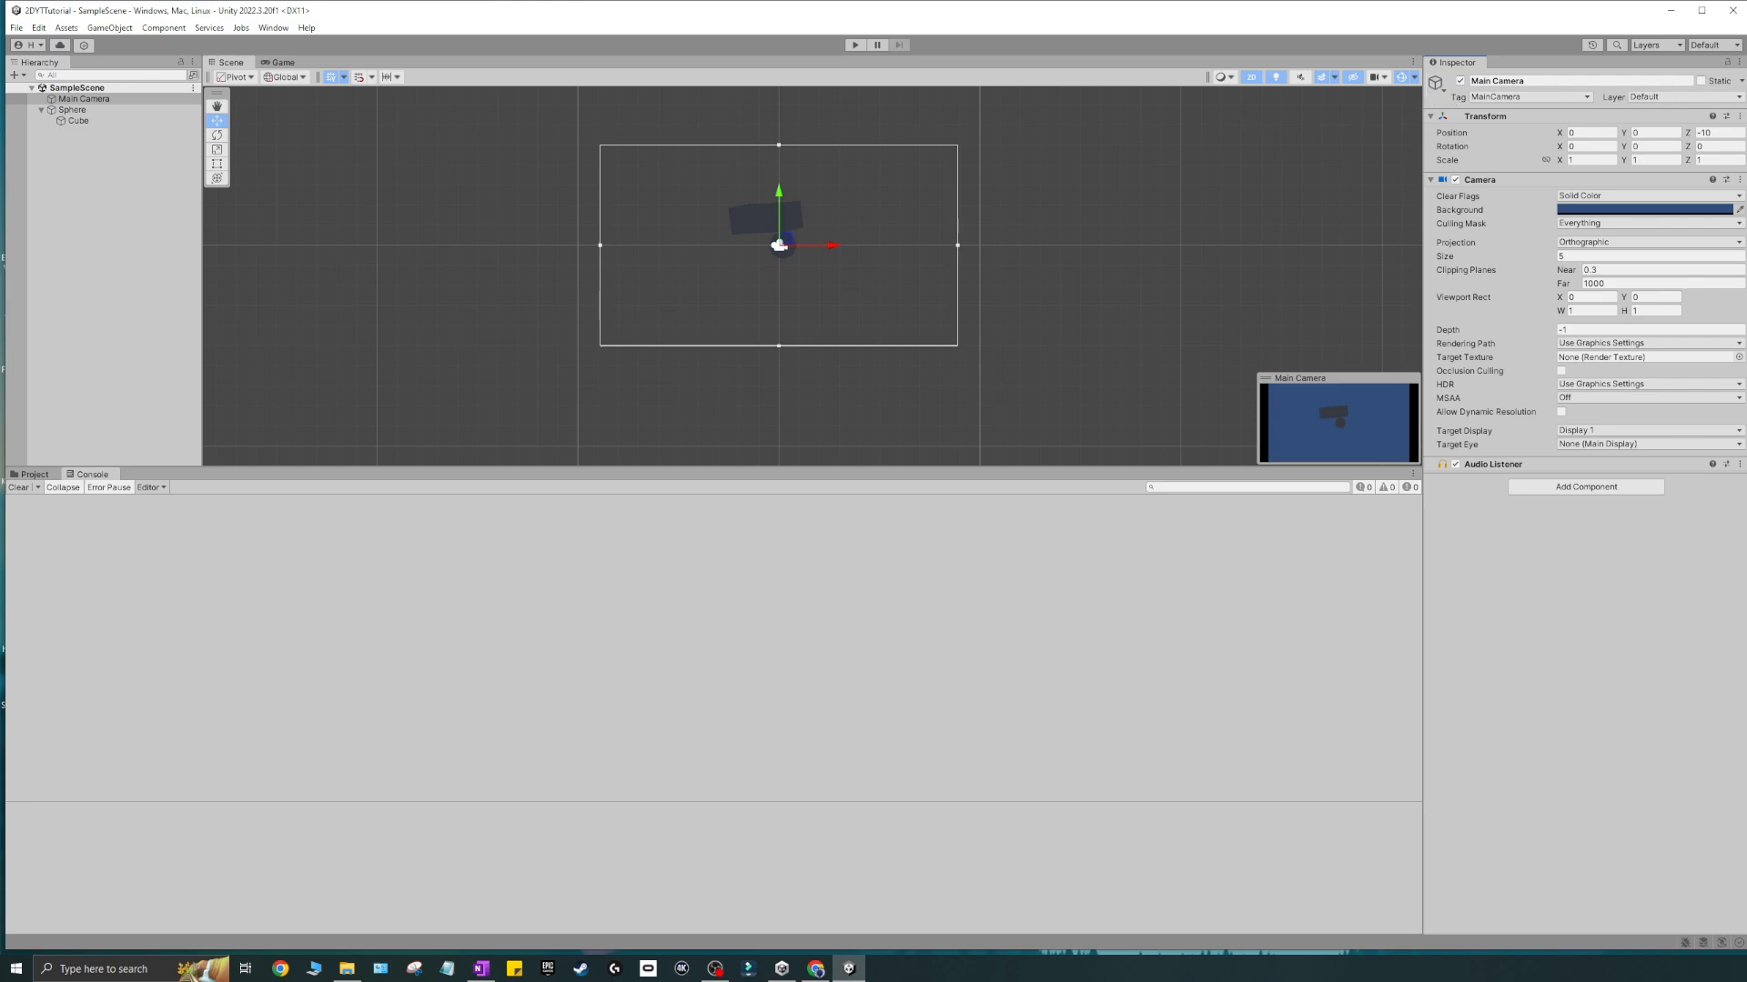
click(1588, 100)
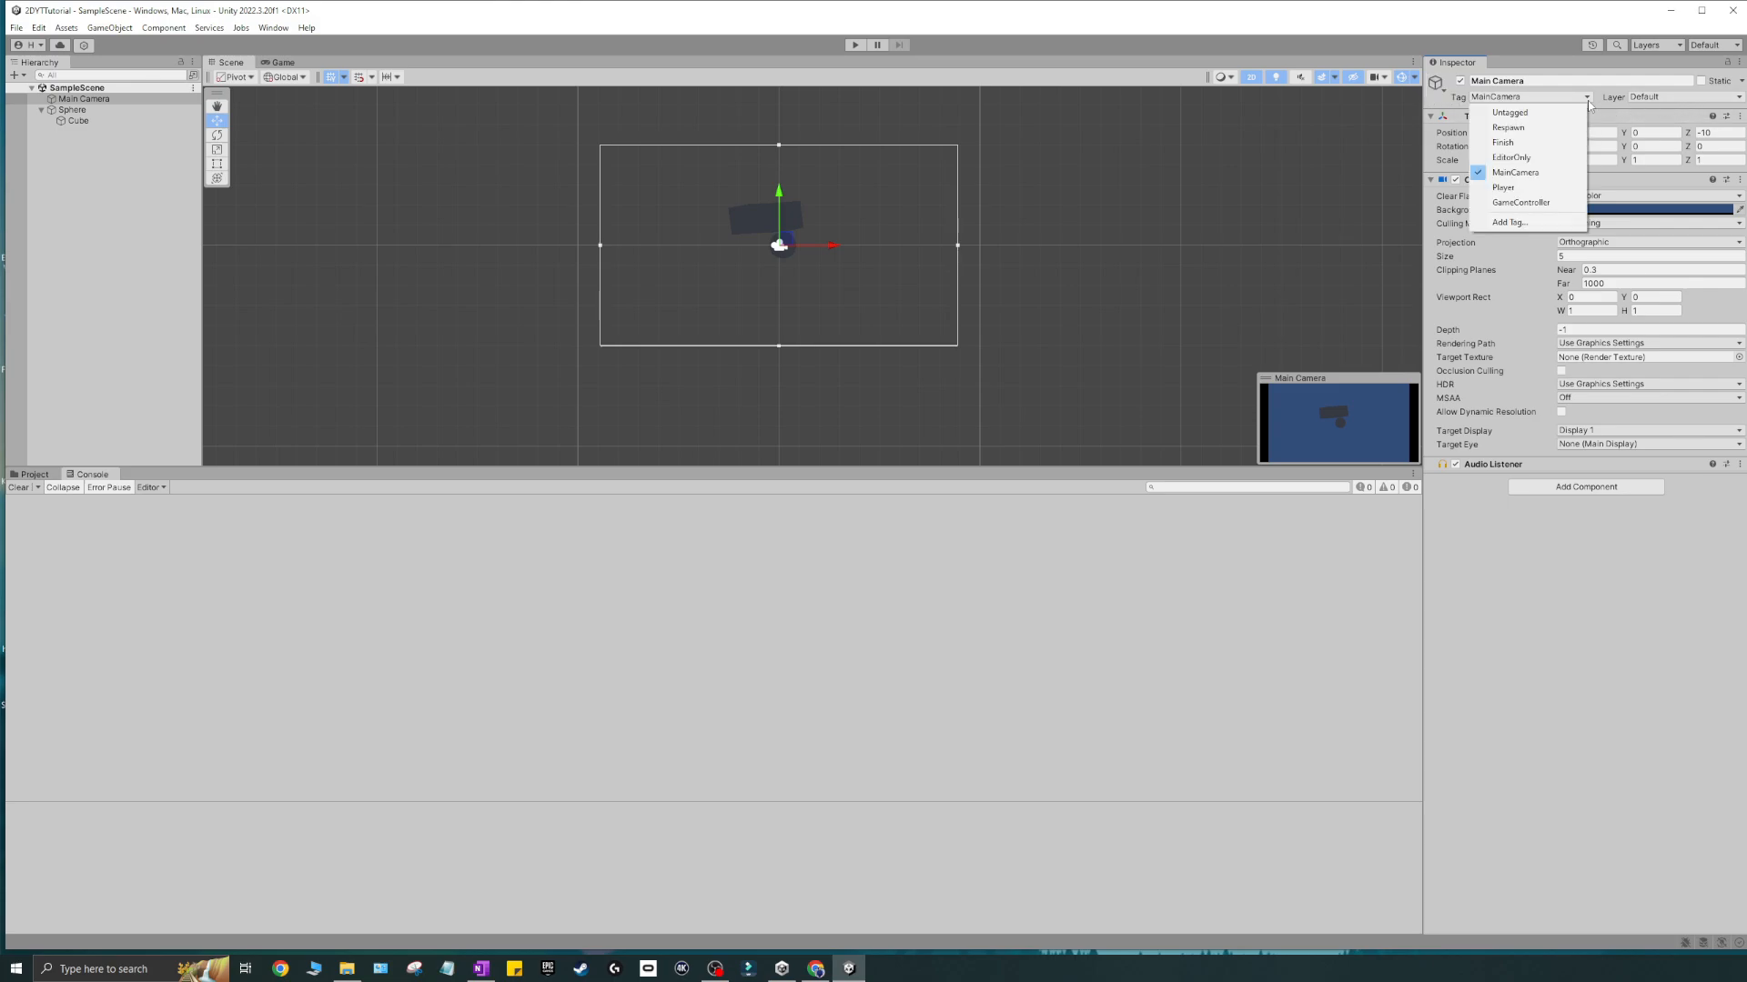
click(1519, 292)
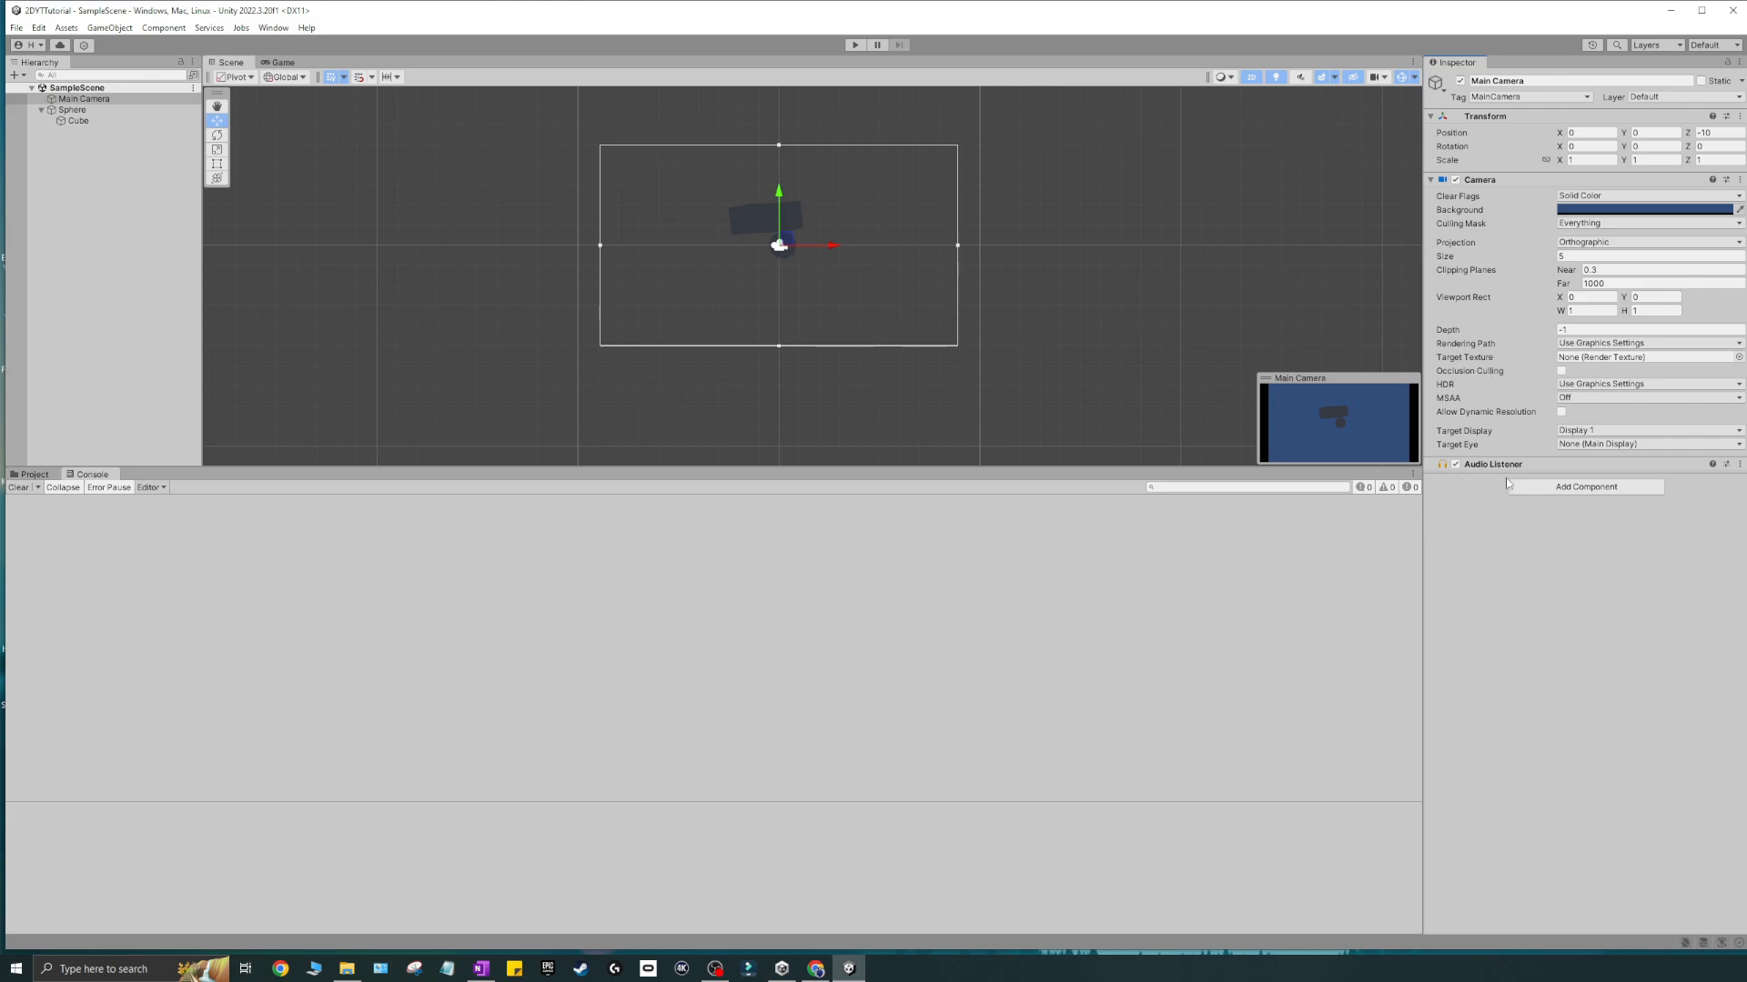
- Open the list of components that can be added to the Main Camera, clear its search, and examine the 2D Animation category
click(1606, 488)
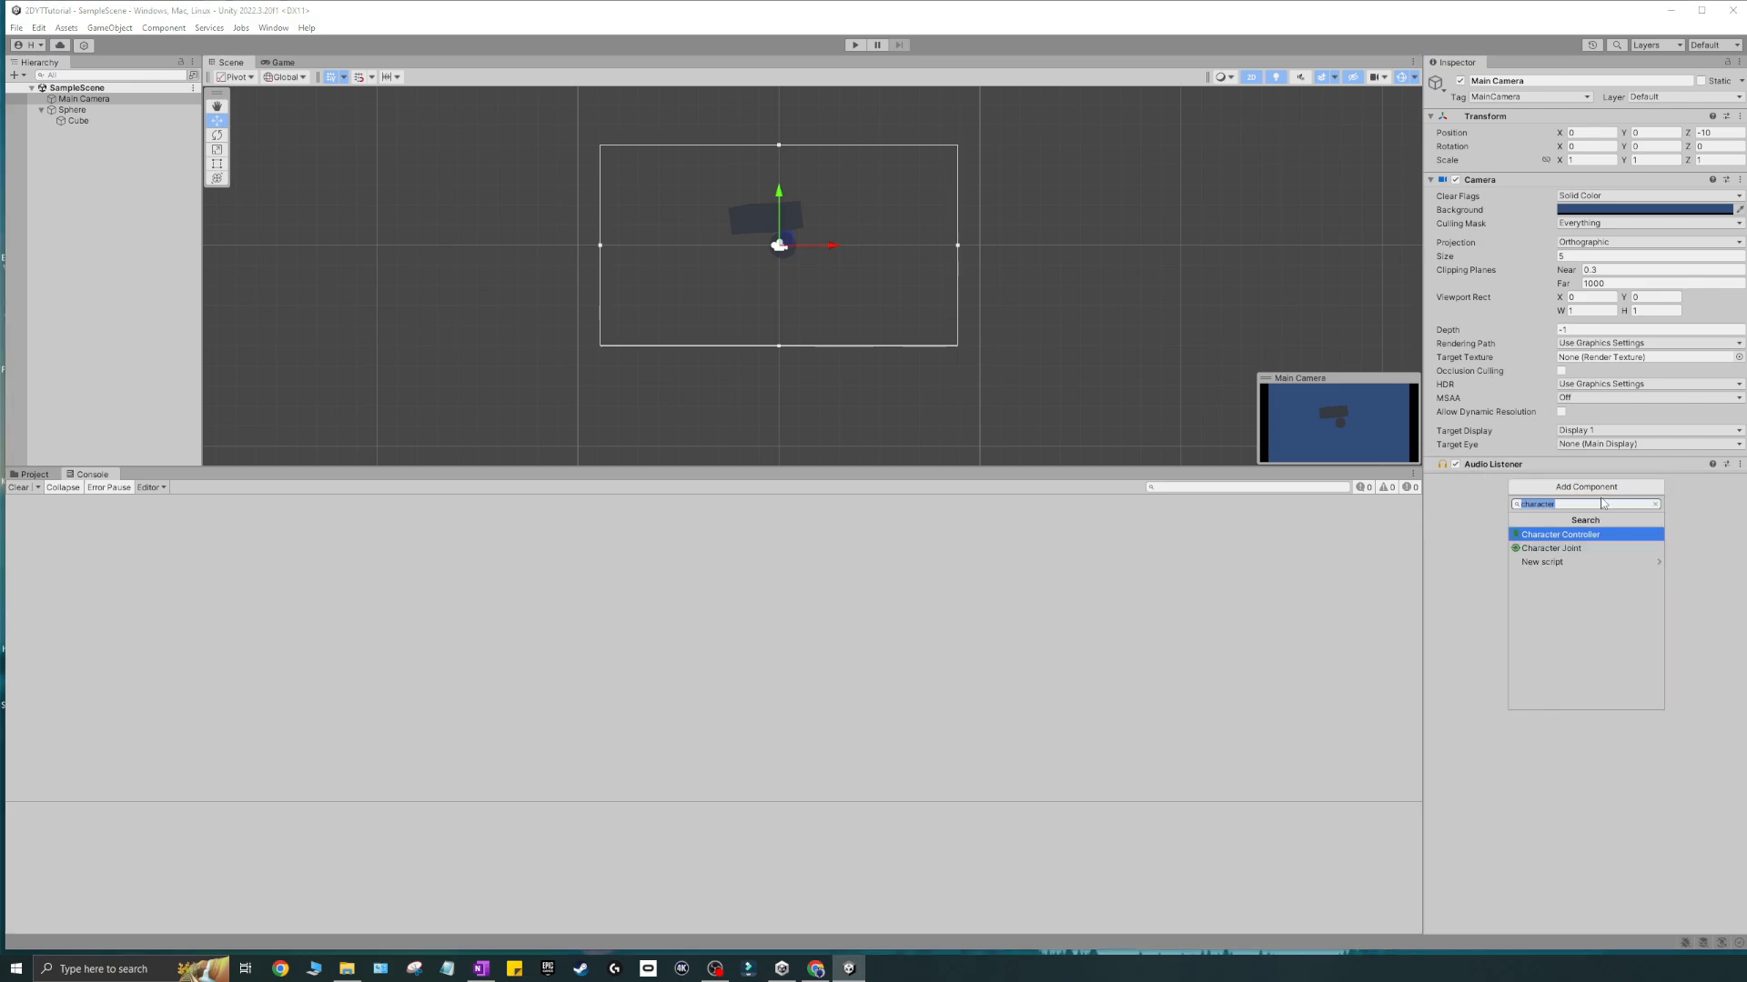
text(character)
double_click(1567, 504)
key(BackSpace)
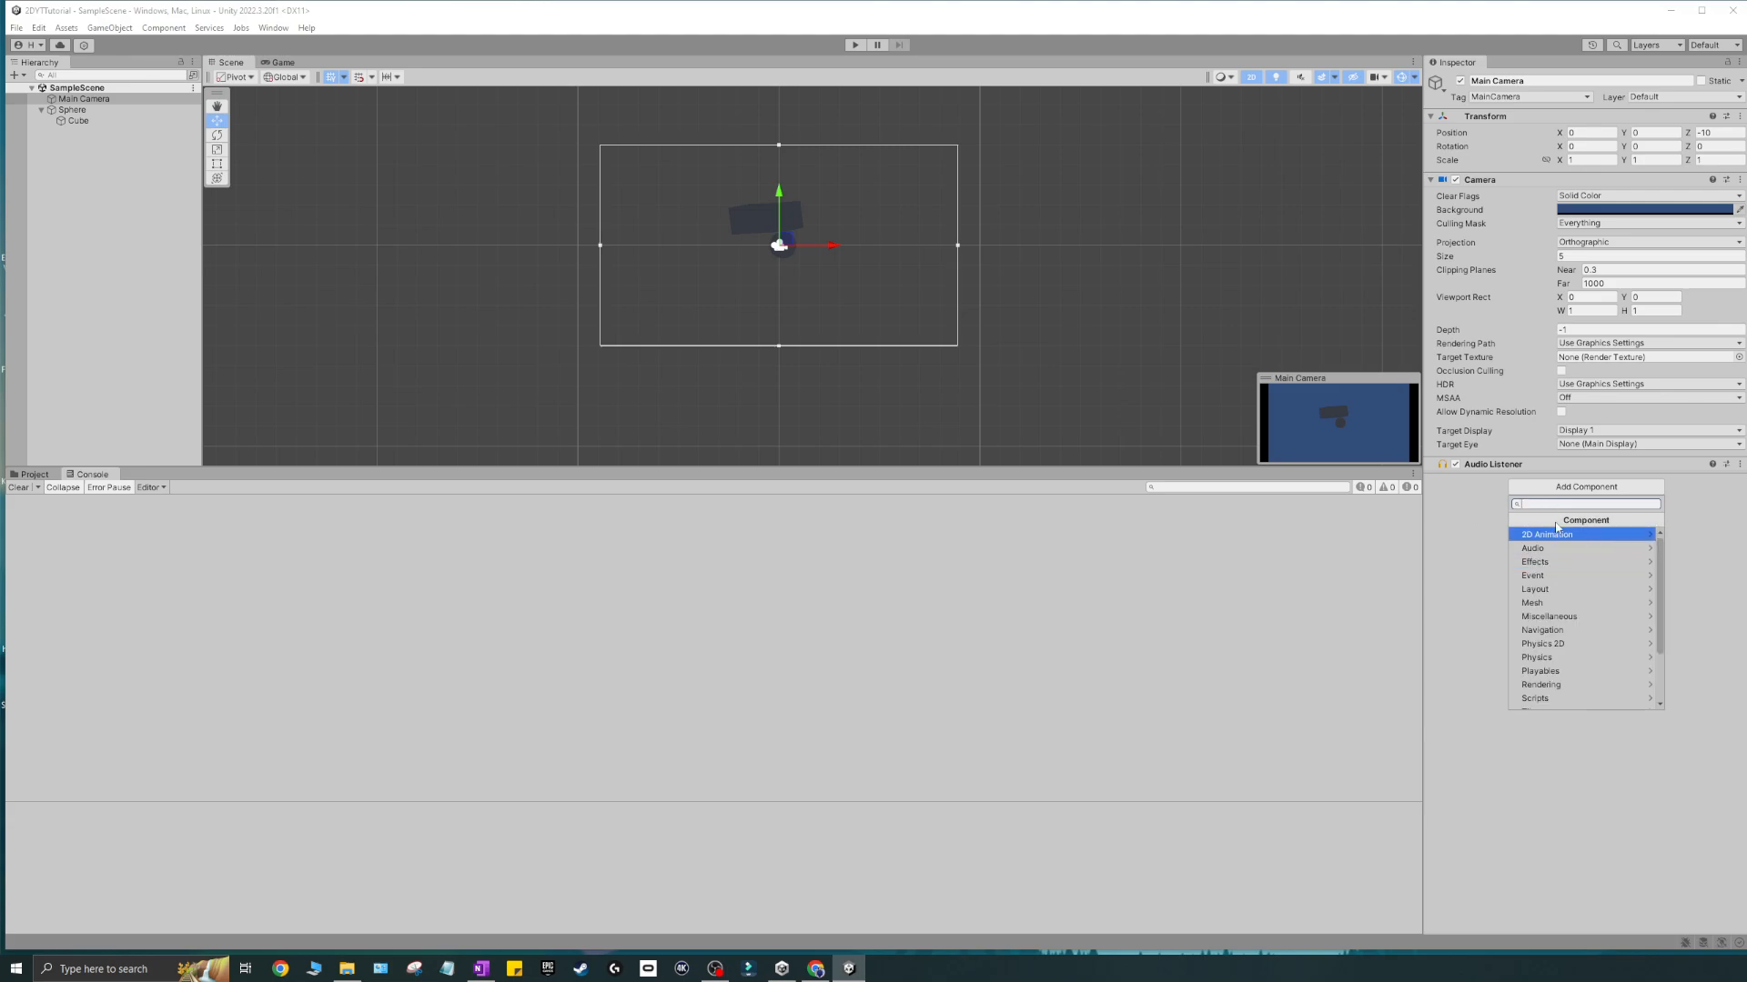
click(1639, 538)
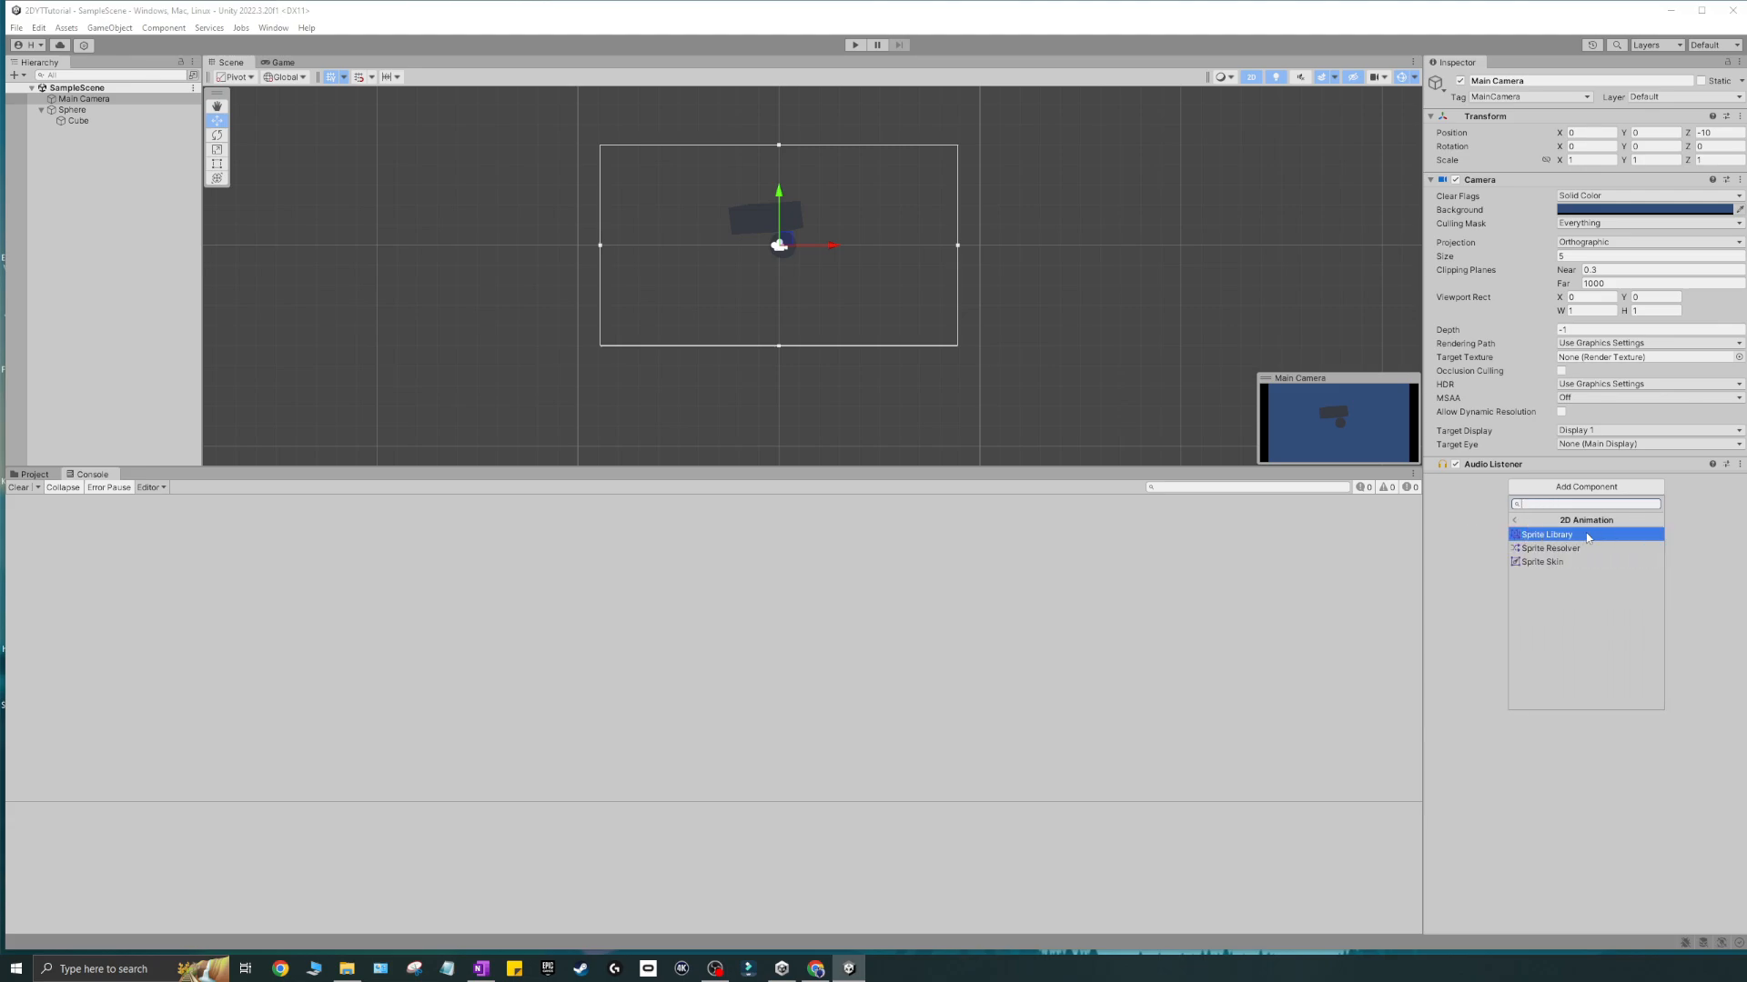
click(1528, 519)
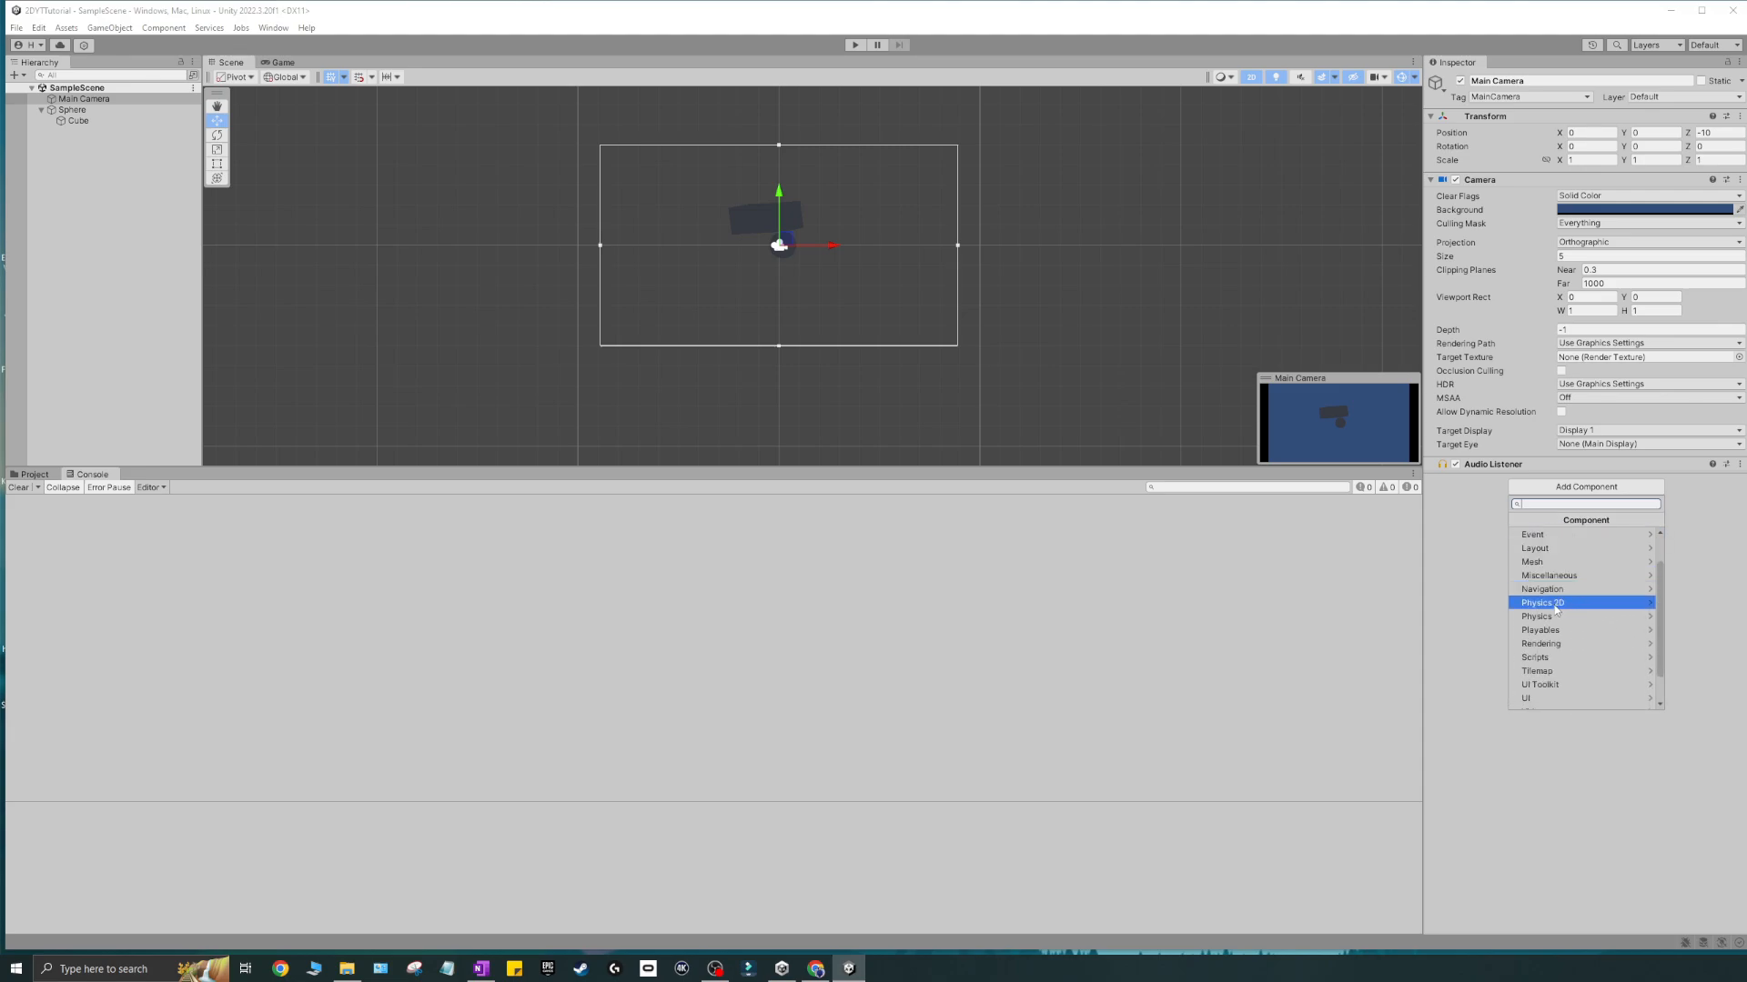
- Examine the components available in the Physics 2D and Rendering categories
click(1564, 607)
scroll(1565, 551, down, 3)
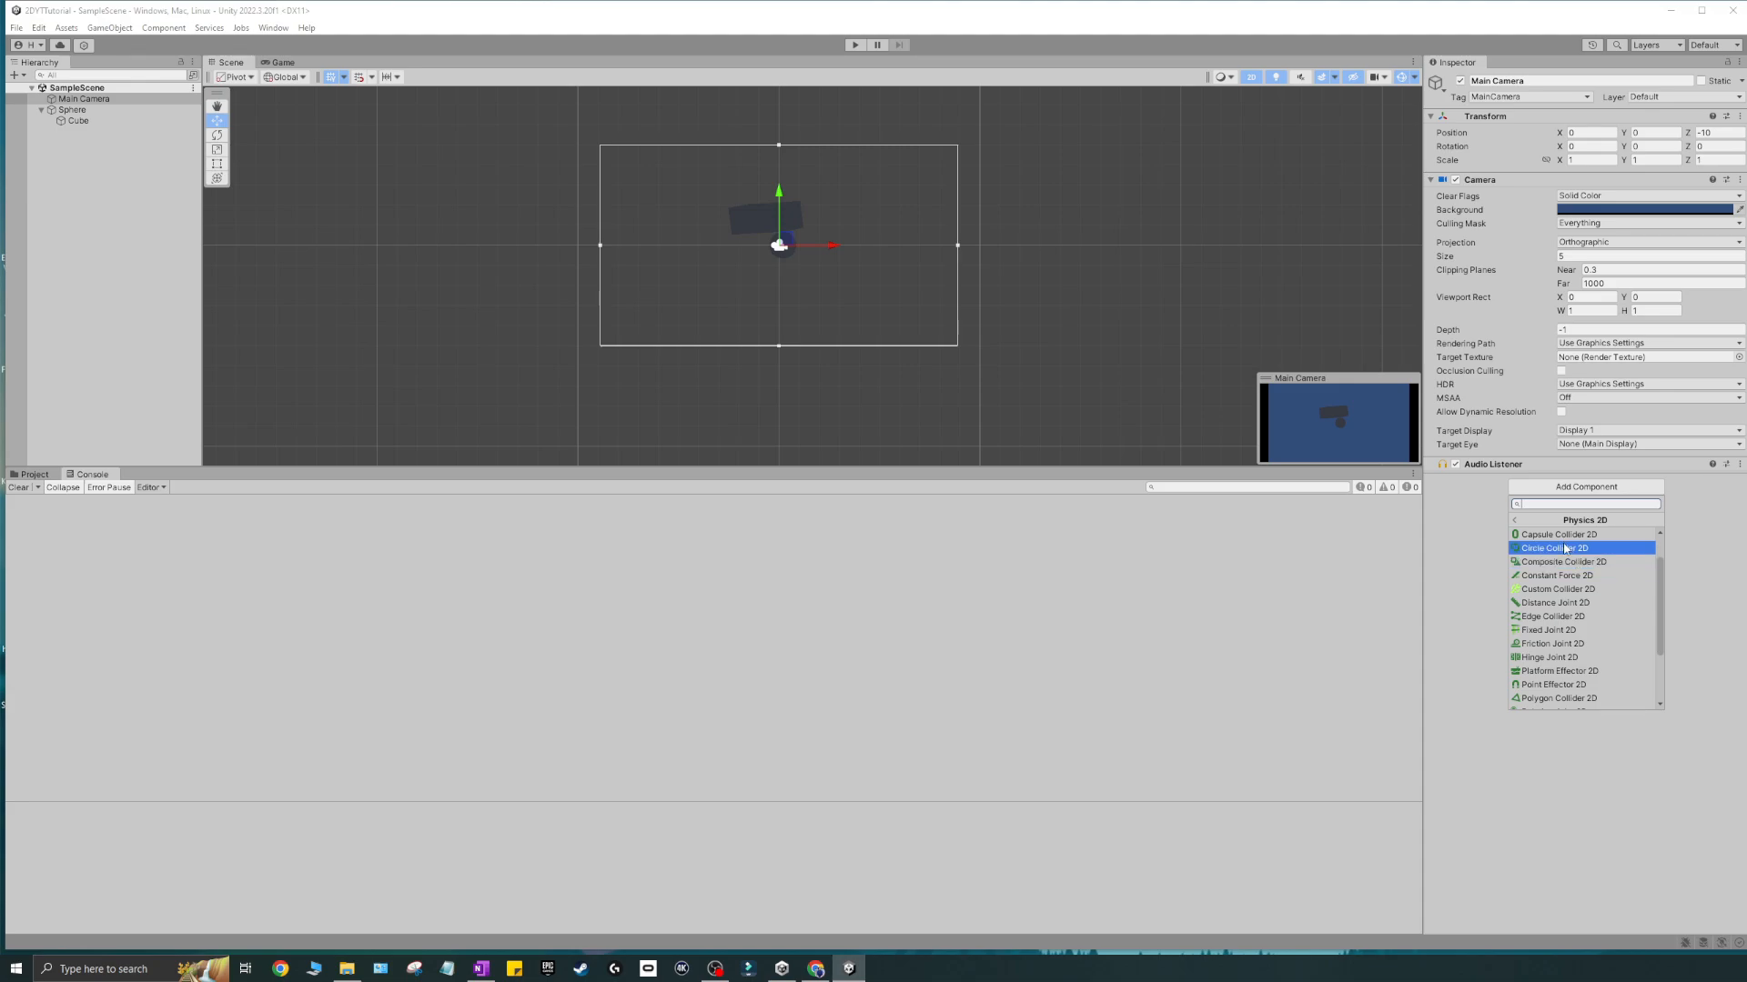
click(1524, 521)
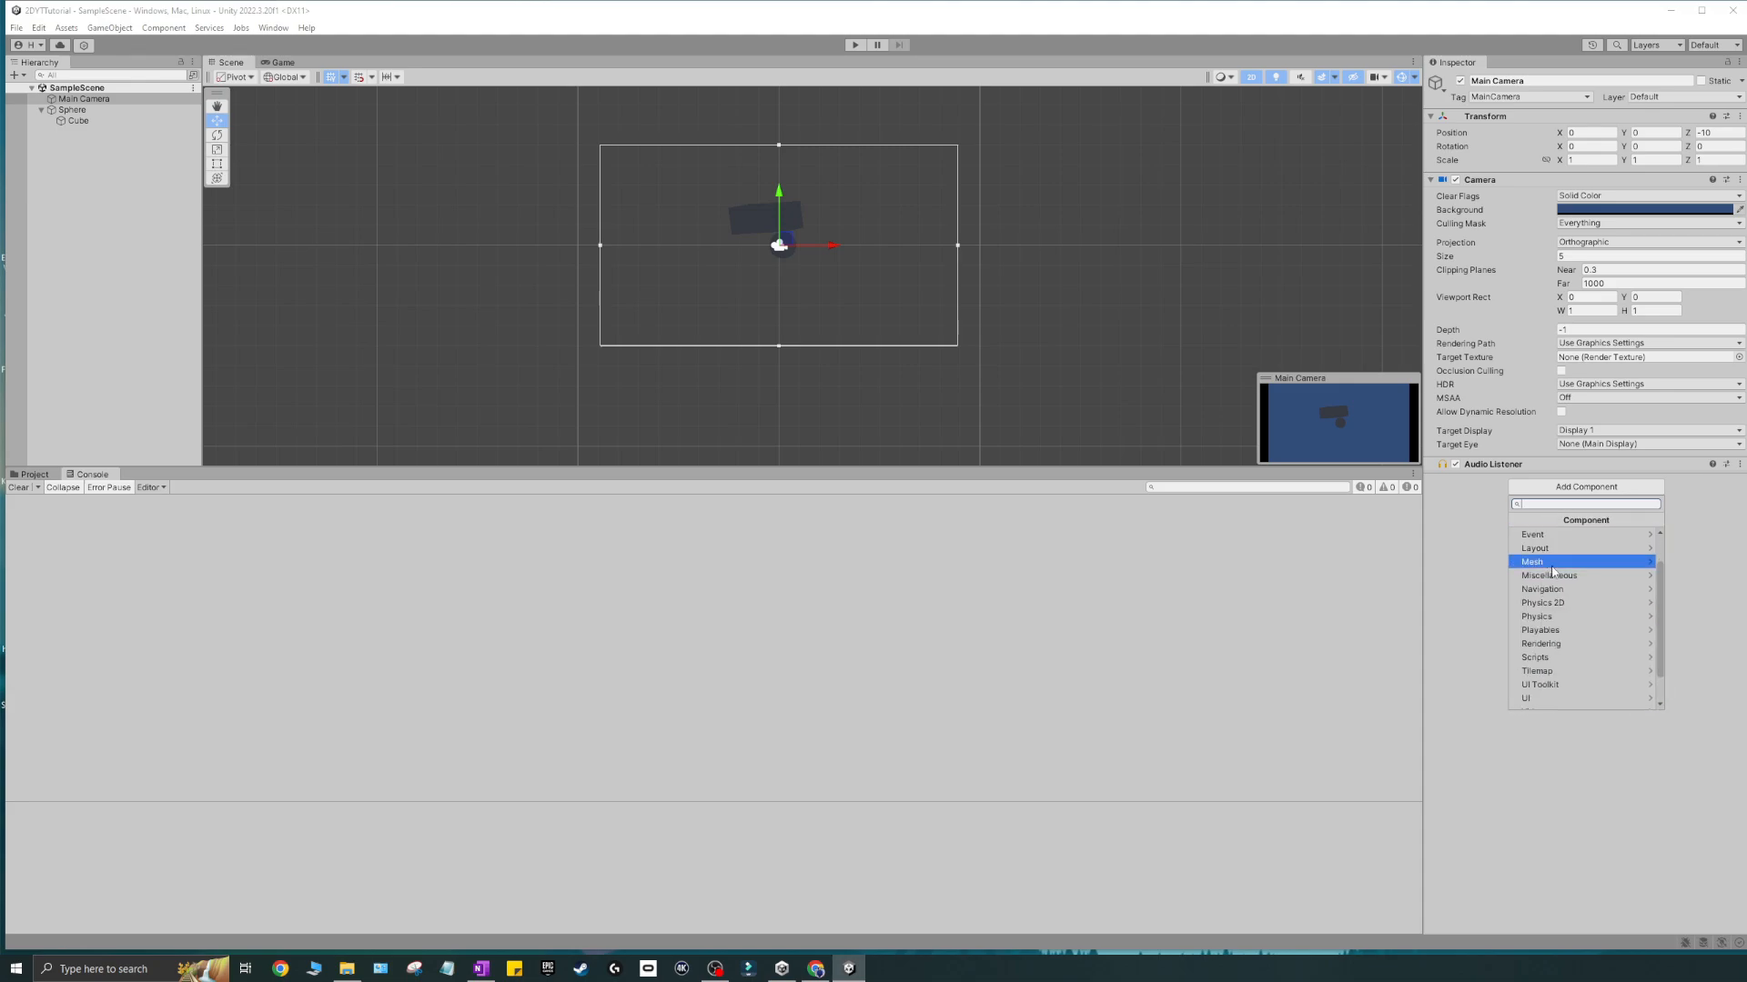
click(1573, 647)
scroll(1569, 573, down, 1)
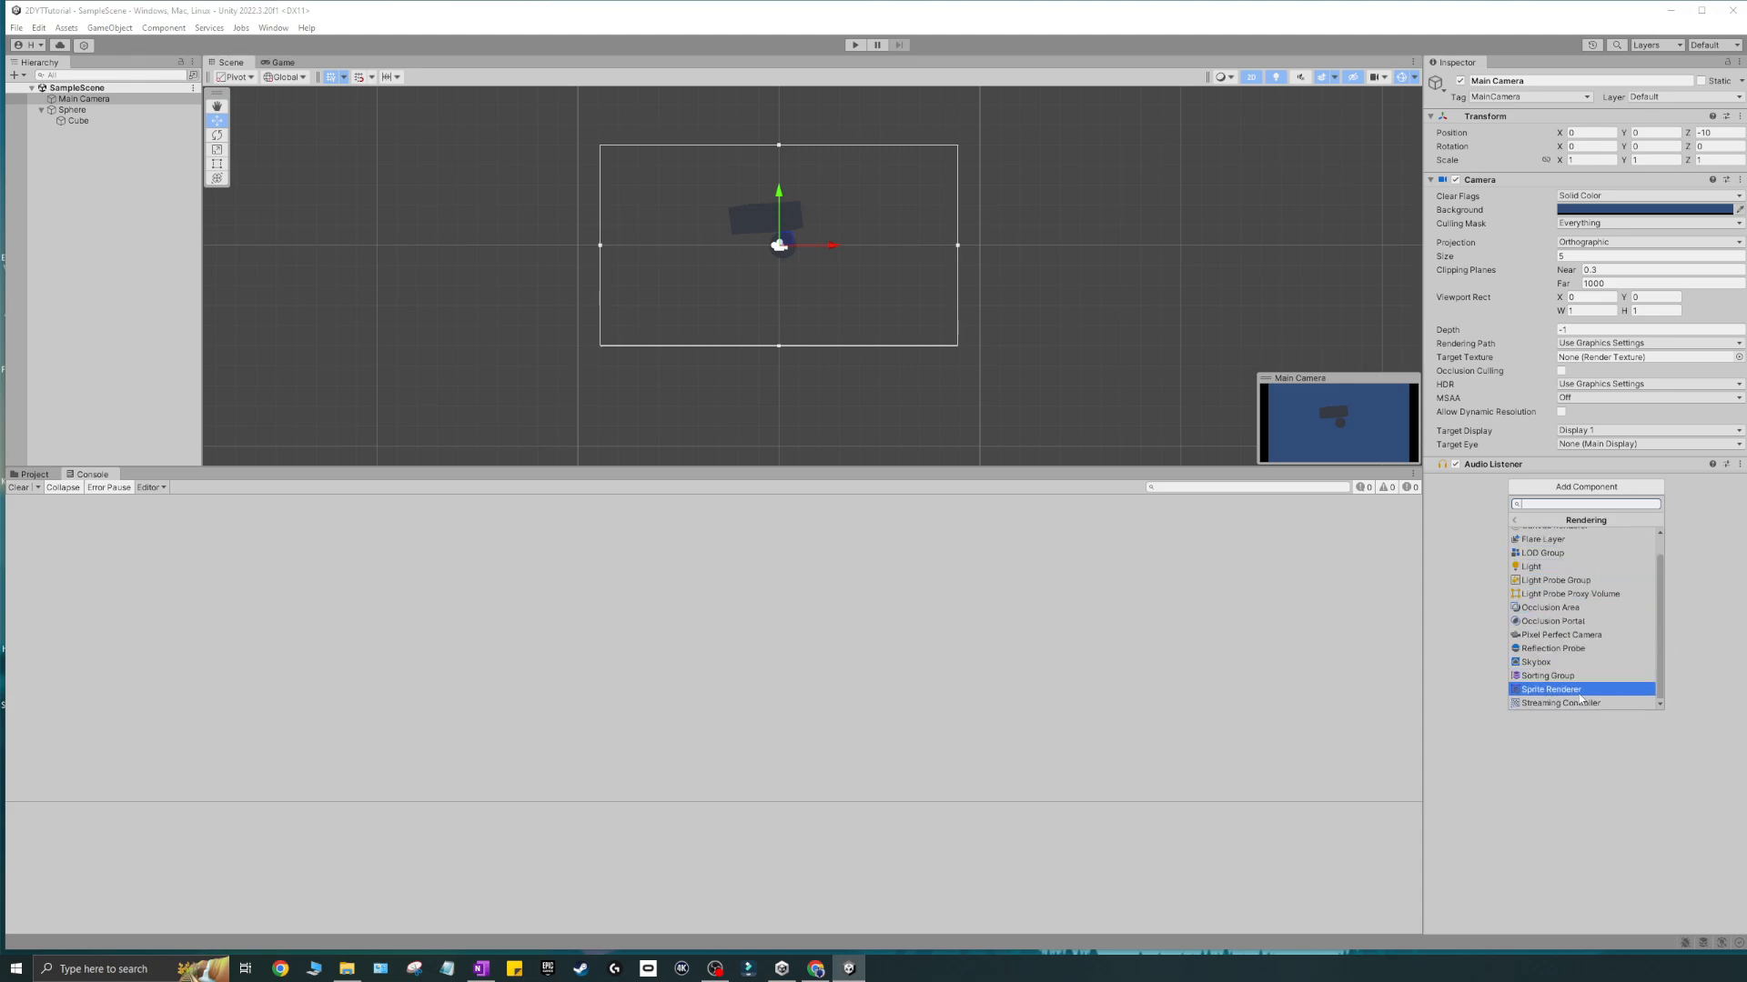
scroll(1565, 605, up, 2)
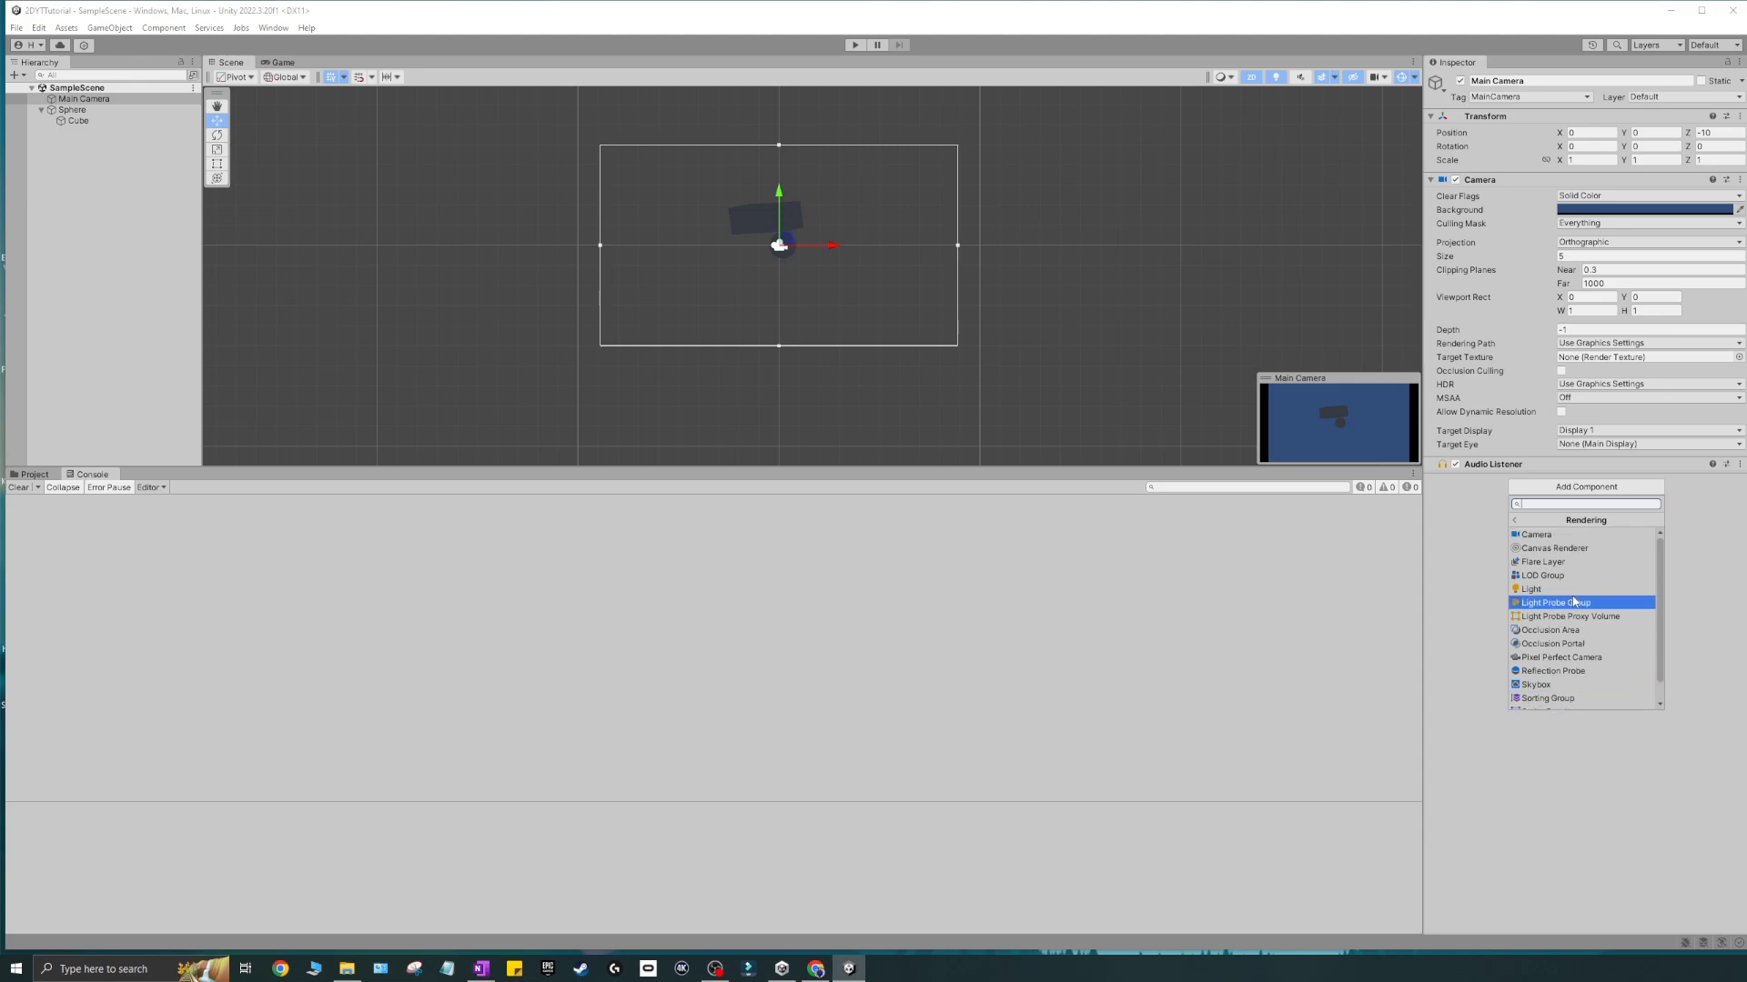
click(1516, 521)
- Look through the full list of component categories down to New script, and close it without adding a component
scroll(1565, 663, down, 2)
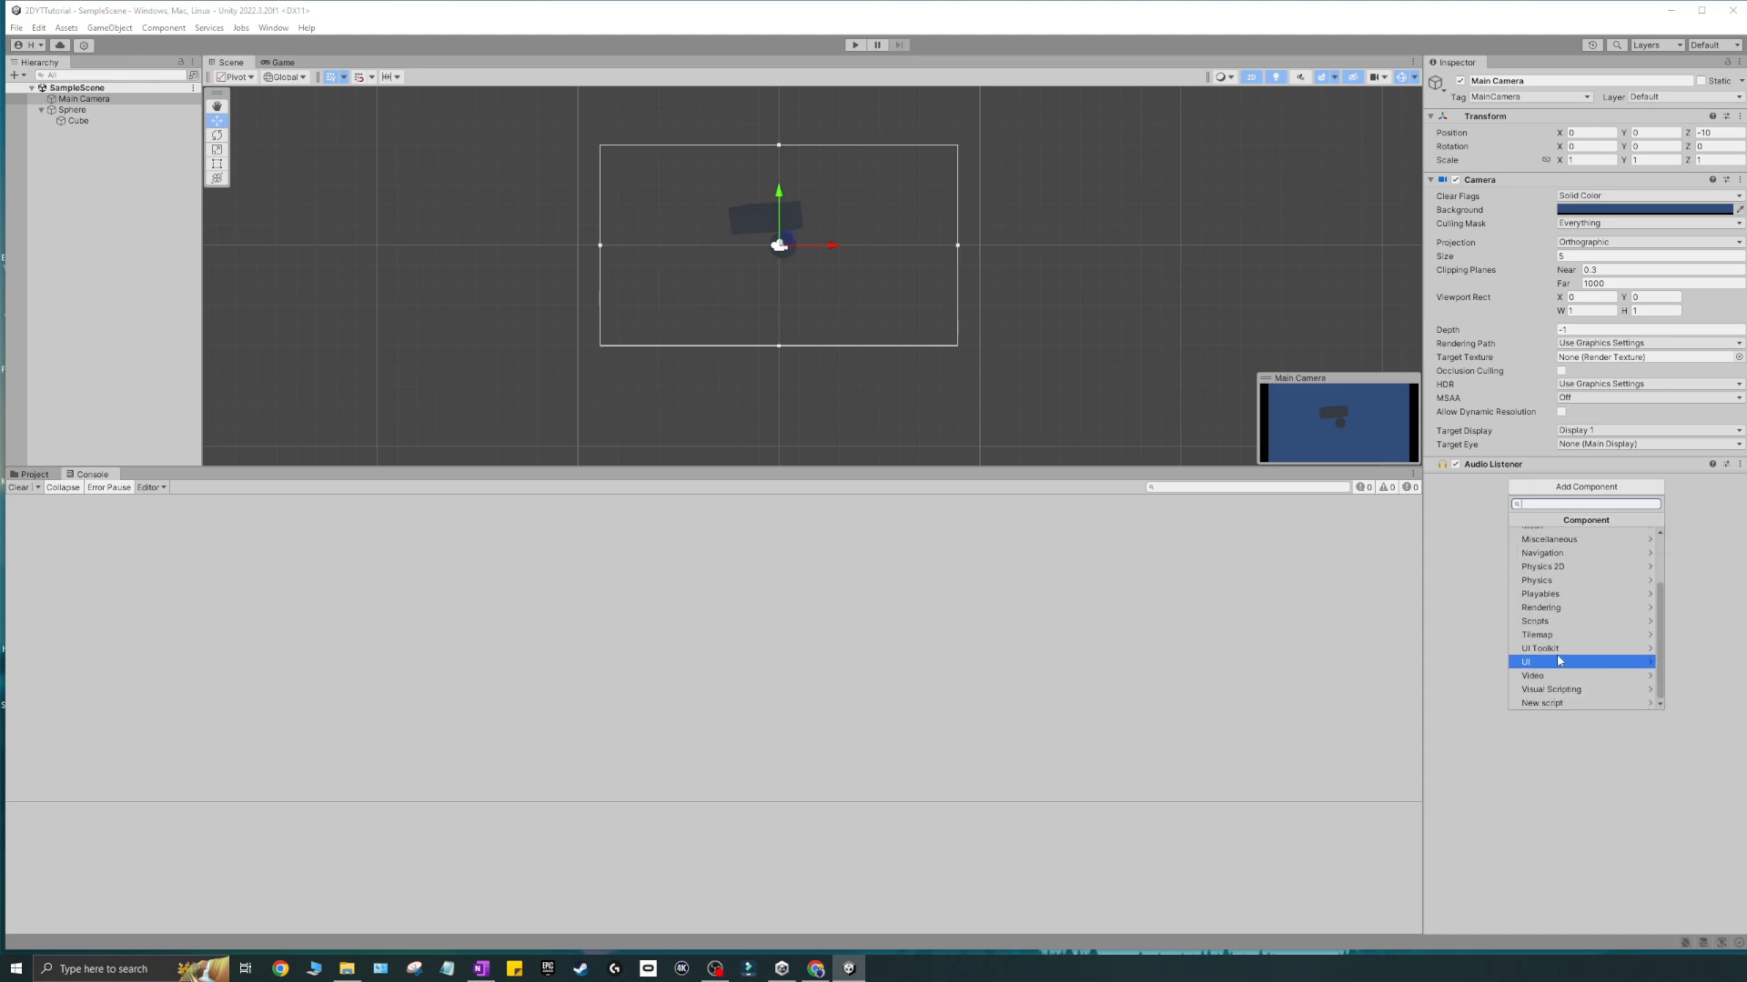
scroll(1558, 660, up, 2)
scroll(1551, 637, down, 2)
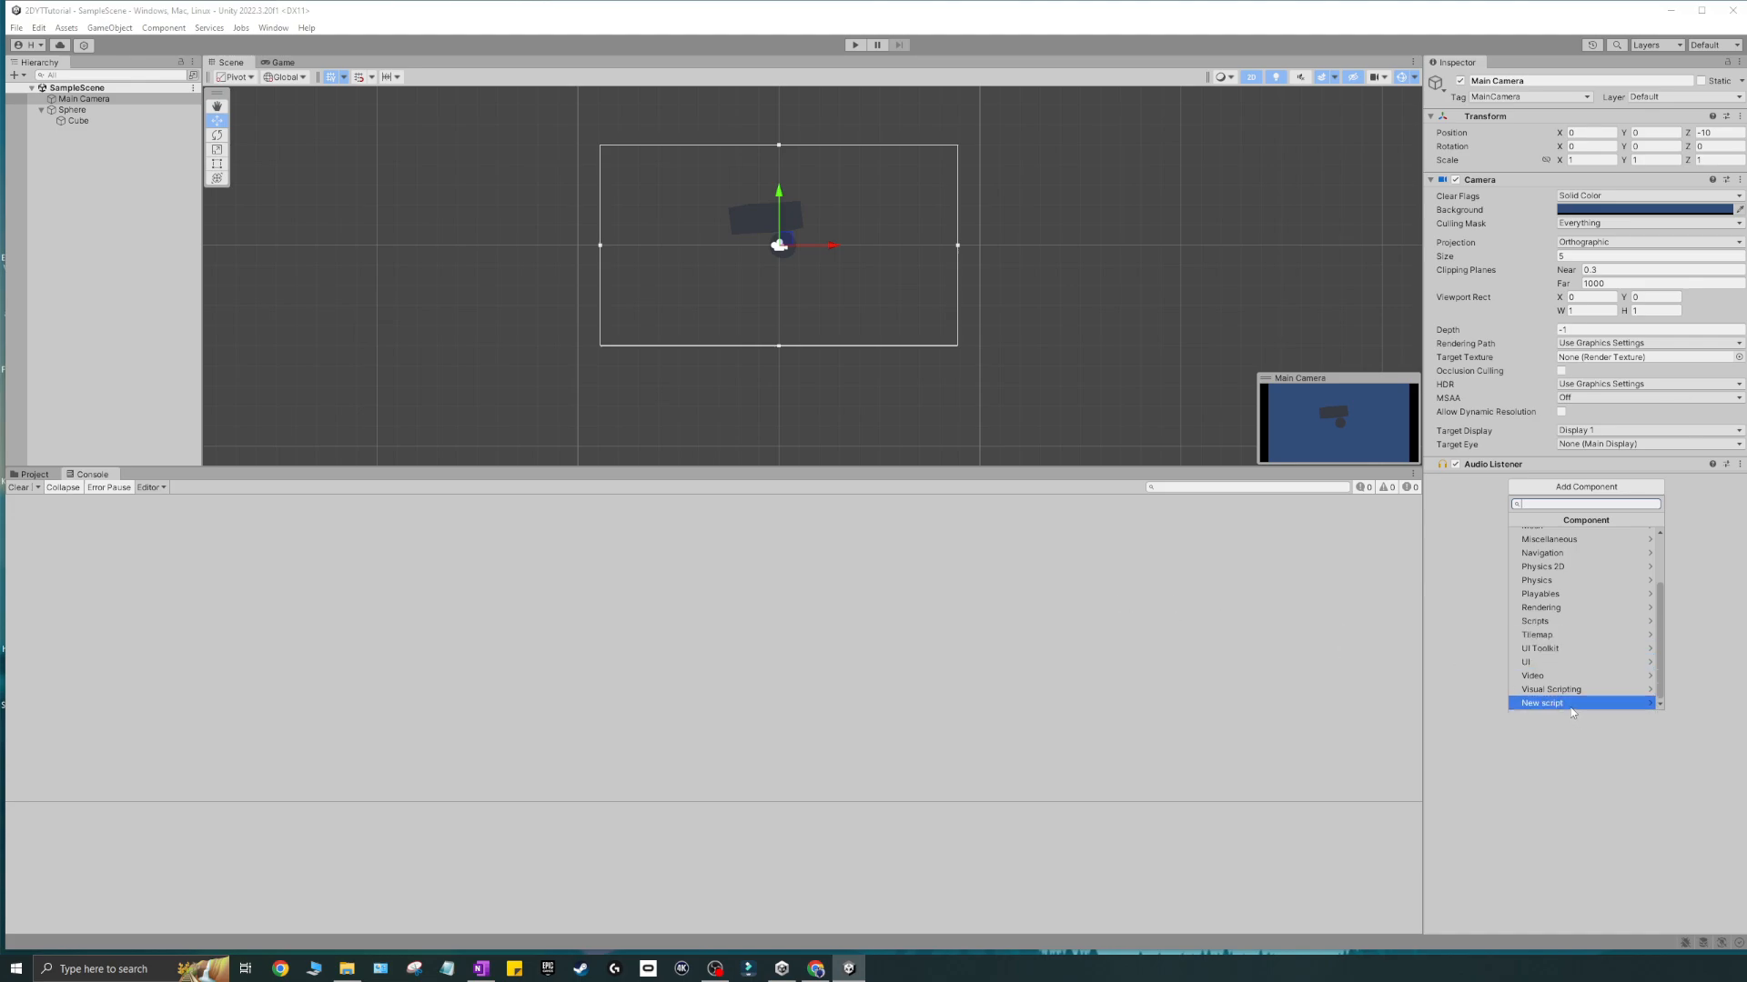
scroll(1614, 666, up, 3)
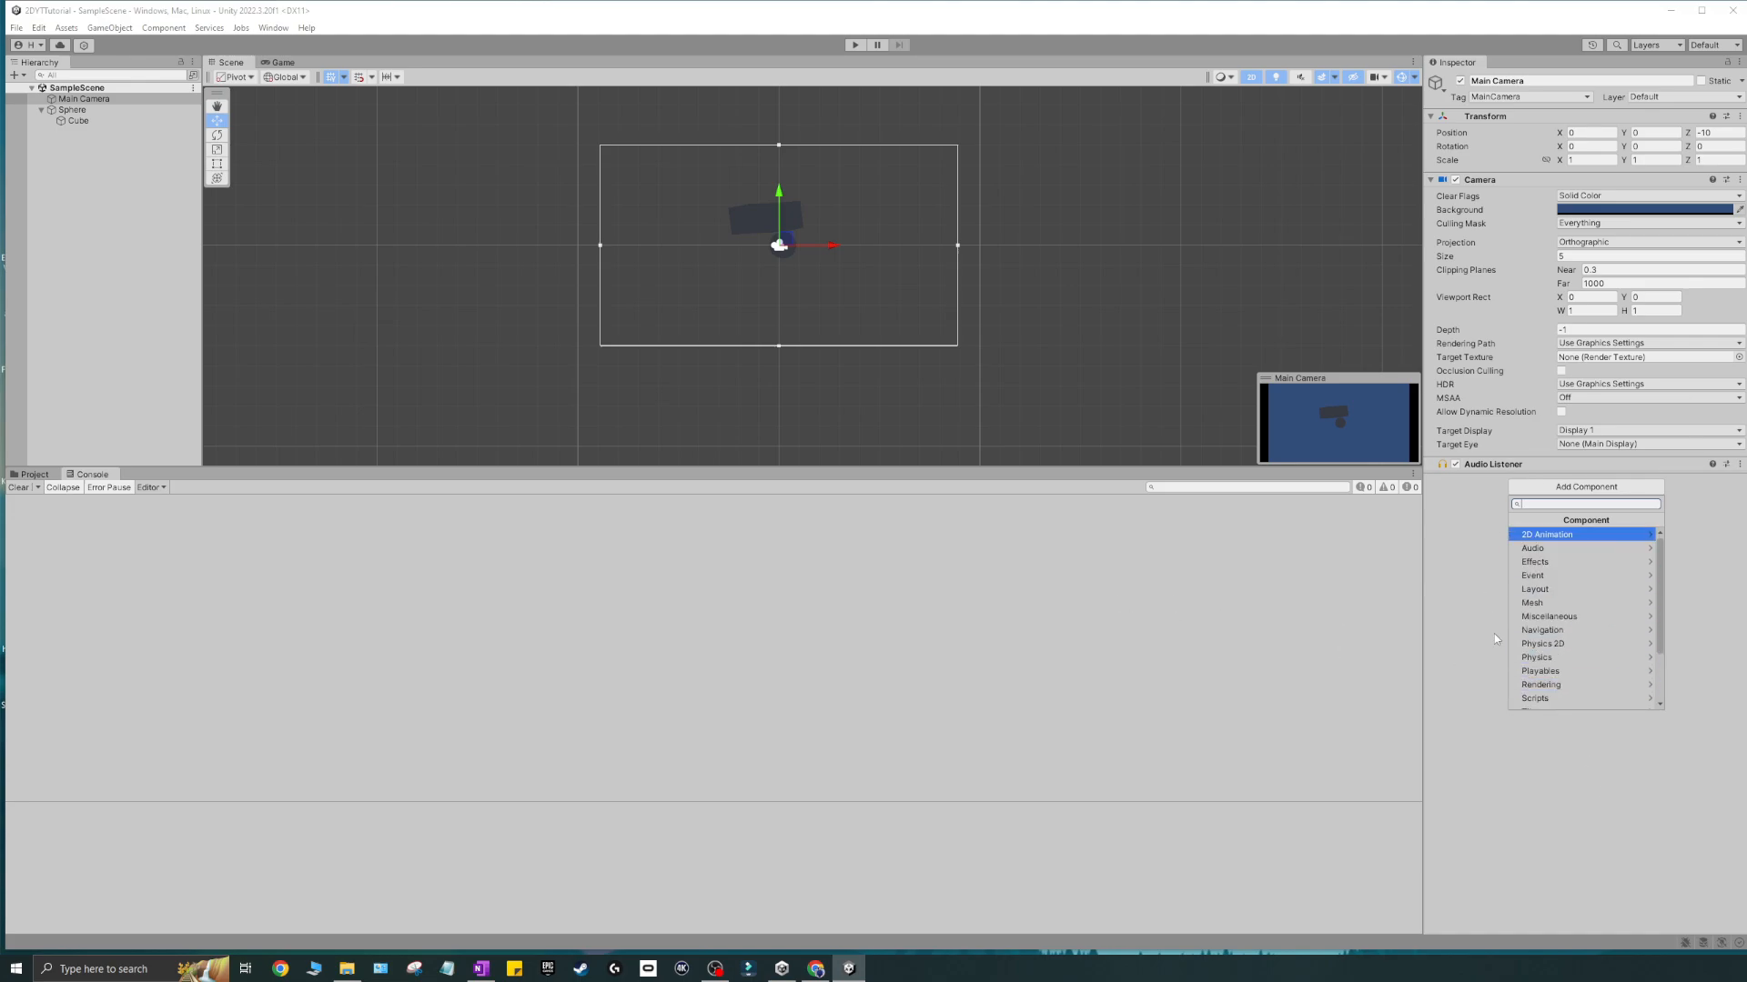
click(1623, 725)
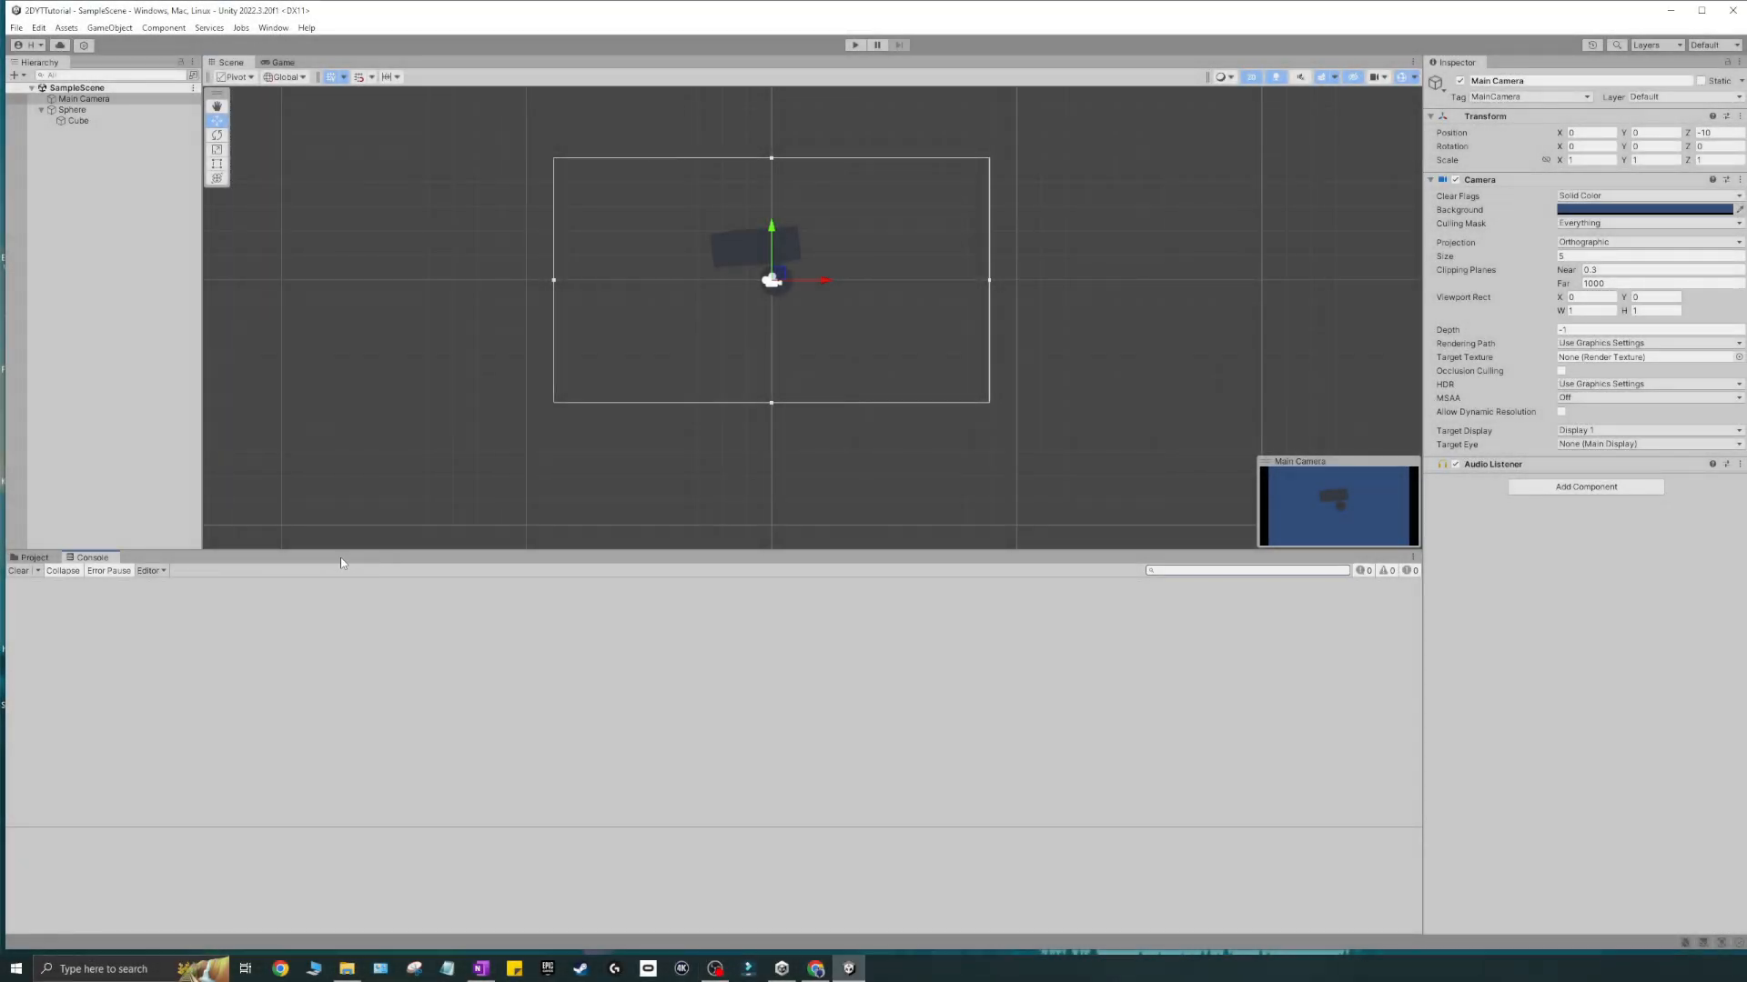
- Examine the Console window's options and the kinds of tab that can be added beside it
click(1413, 556)
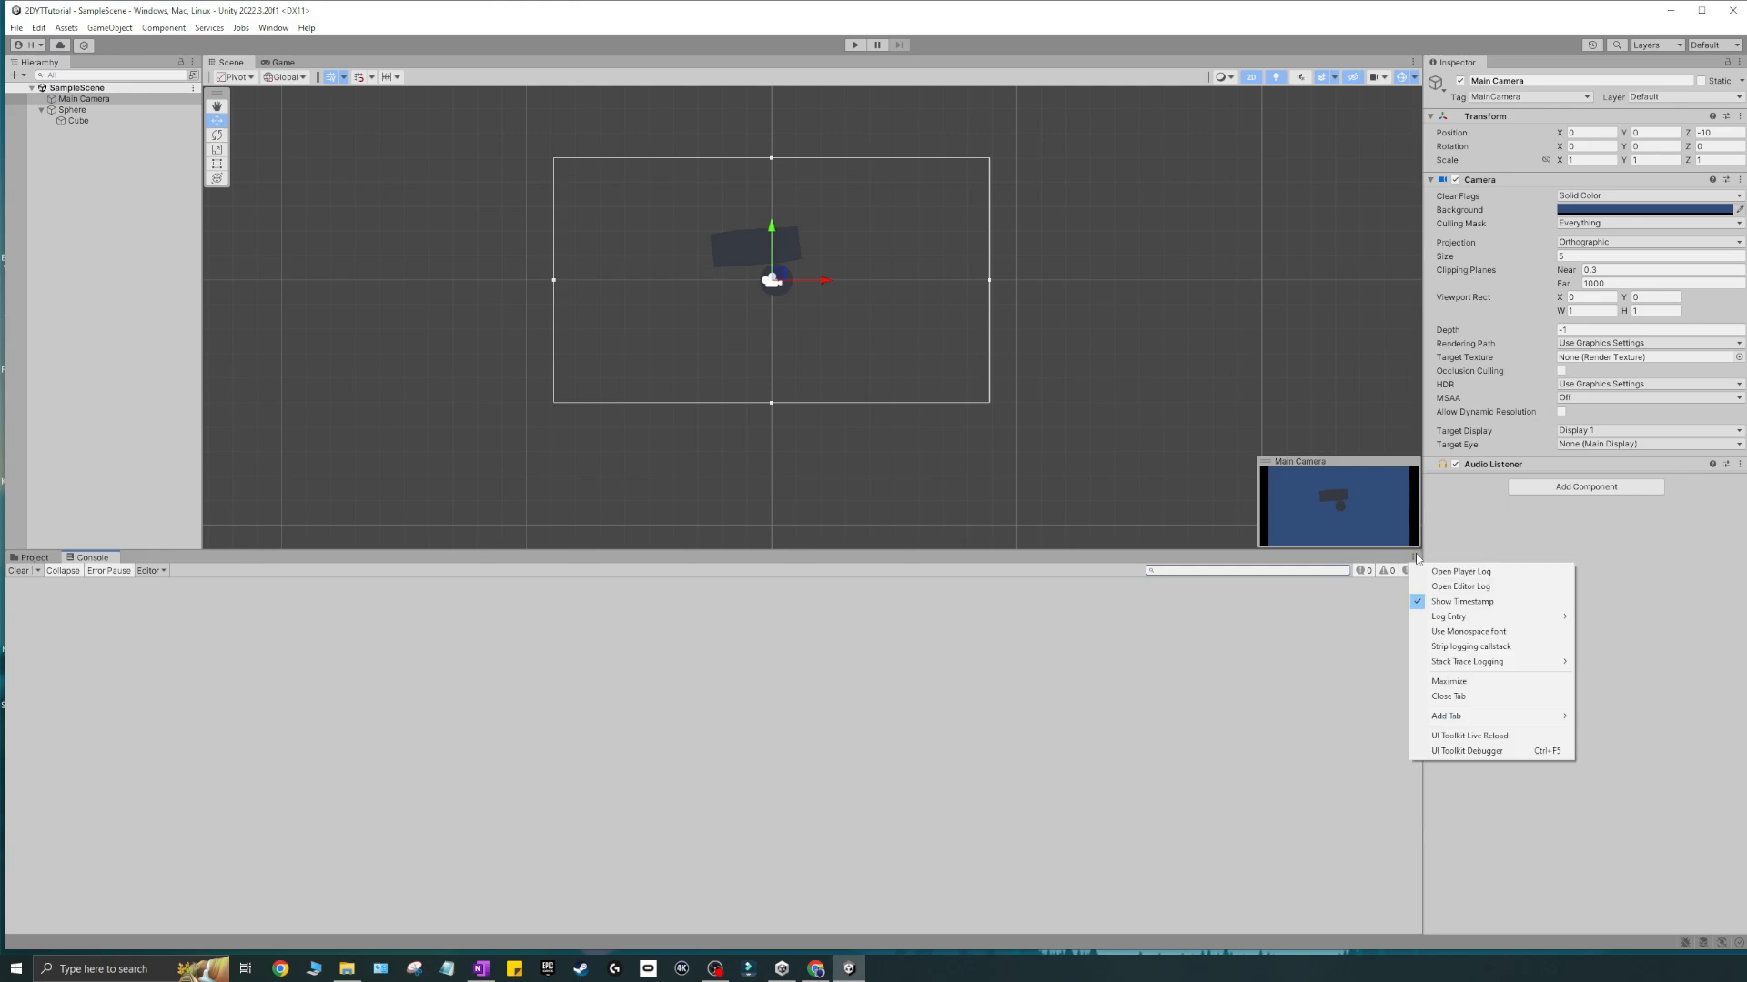
mouse_move(1478, 716)
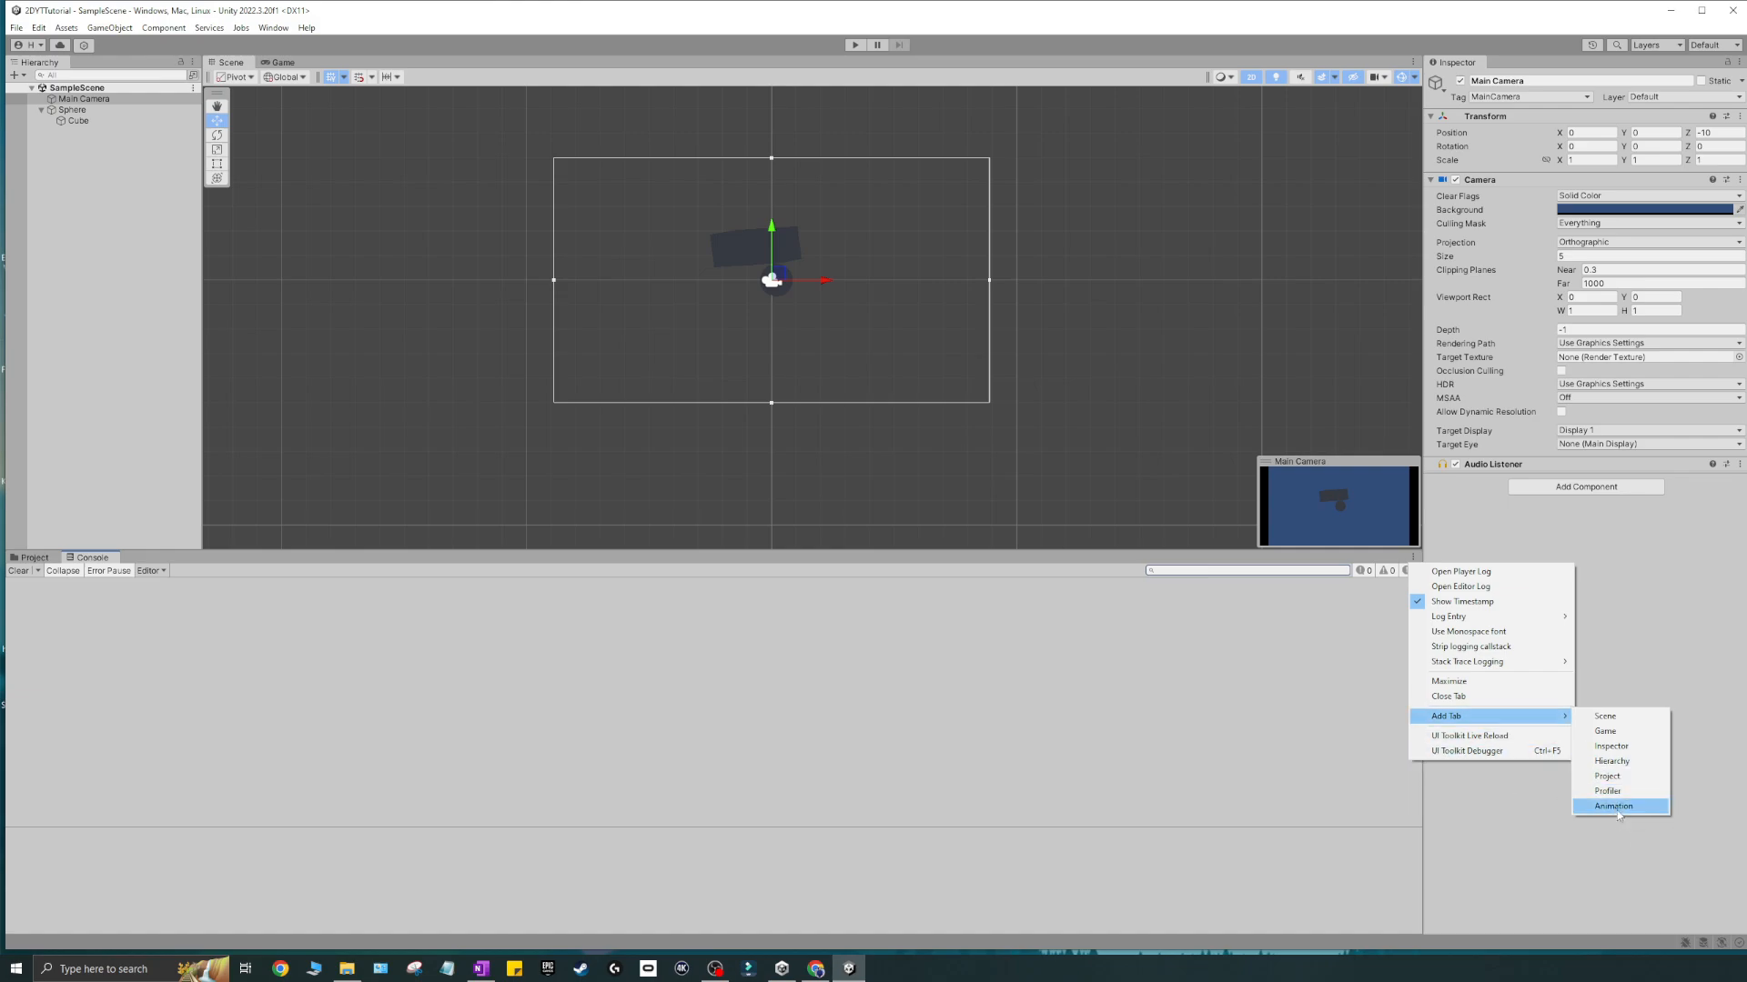
click(1177, 701)
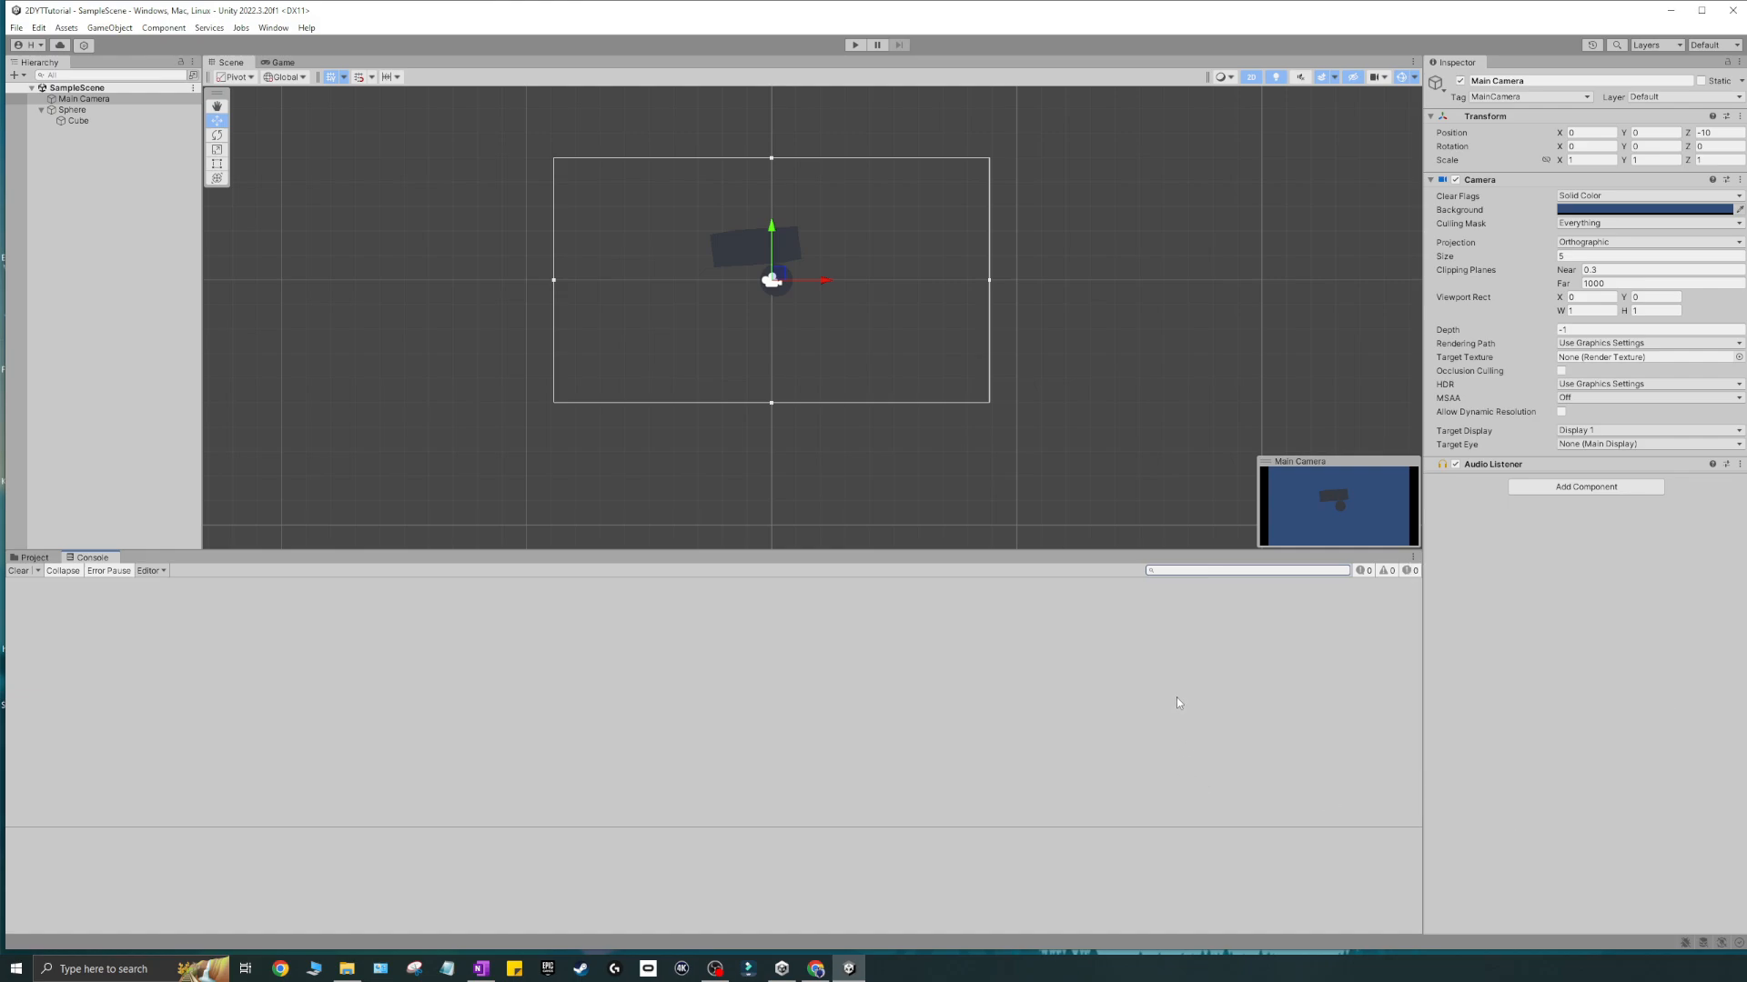
- Dock the Console with the Scene and Game views, examine the editor's layout options, and return the Console beside Project
drag(79, 565, 351, 79)
click(262, 28)
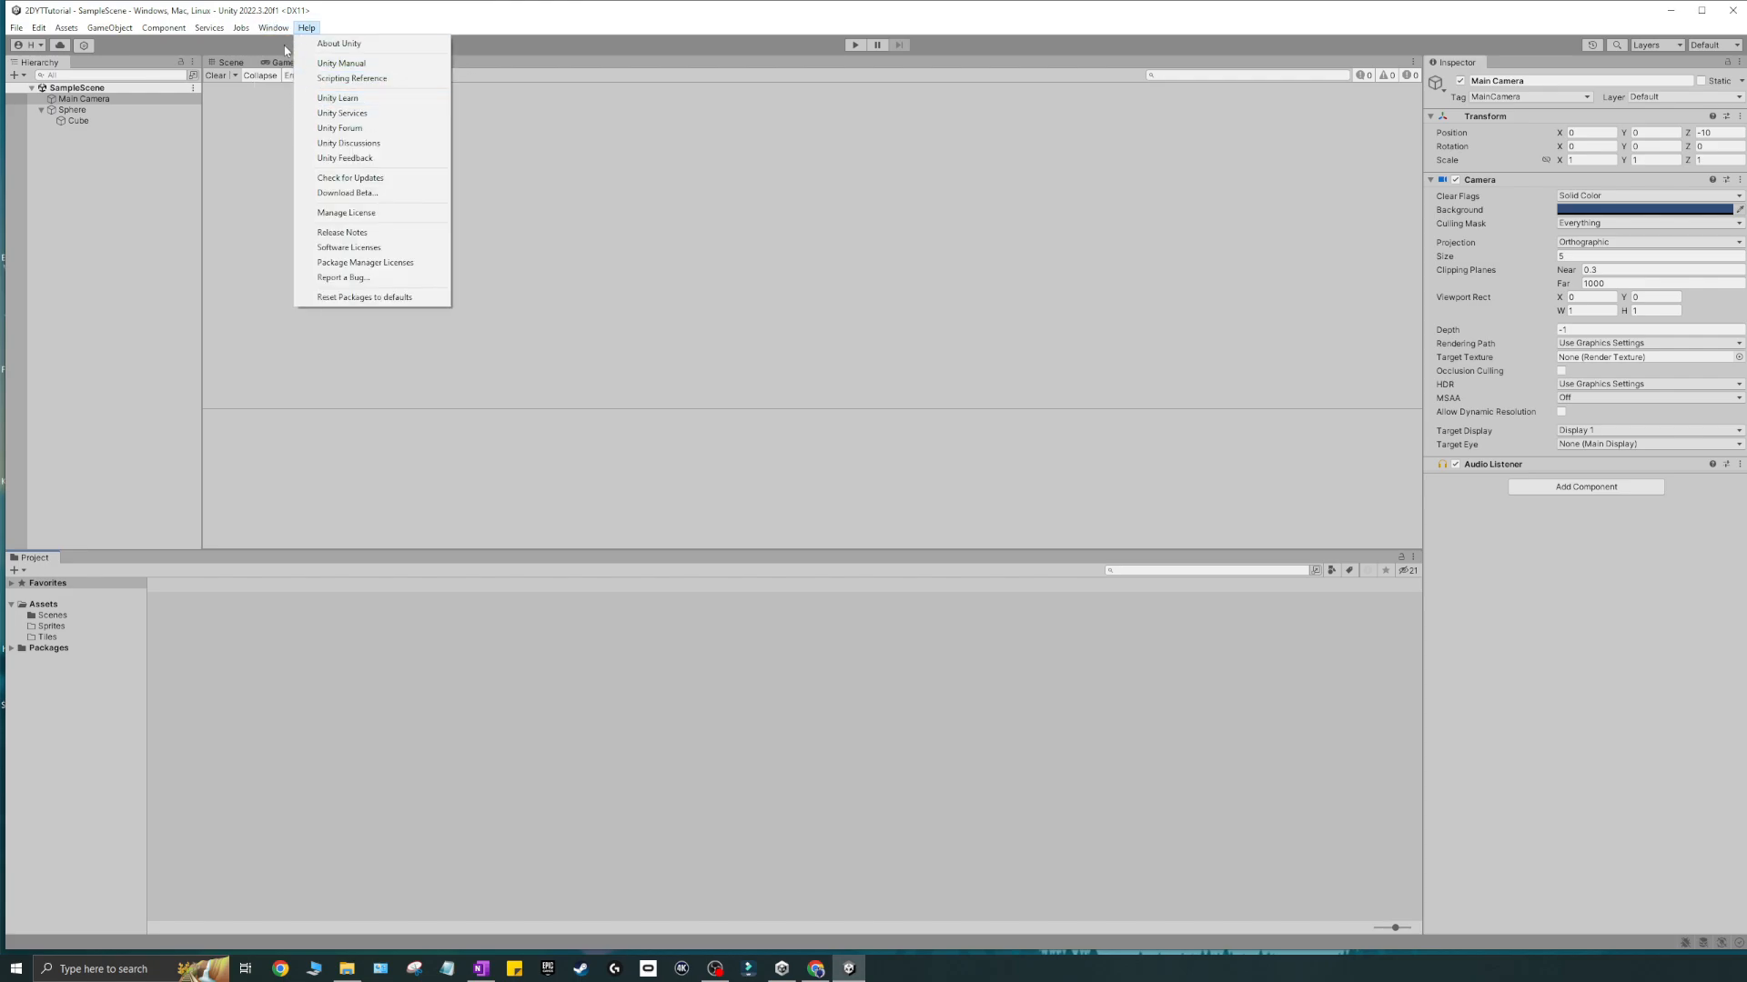
mouse_move(301, 31)
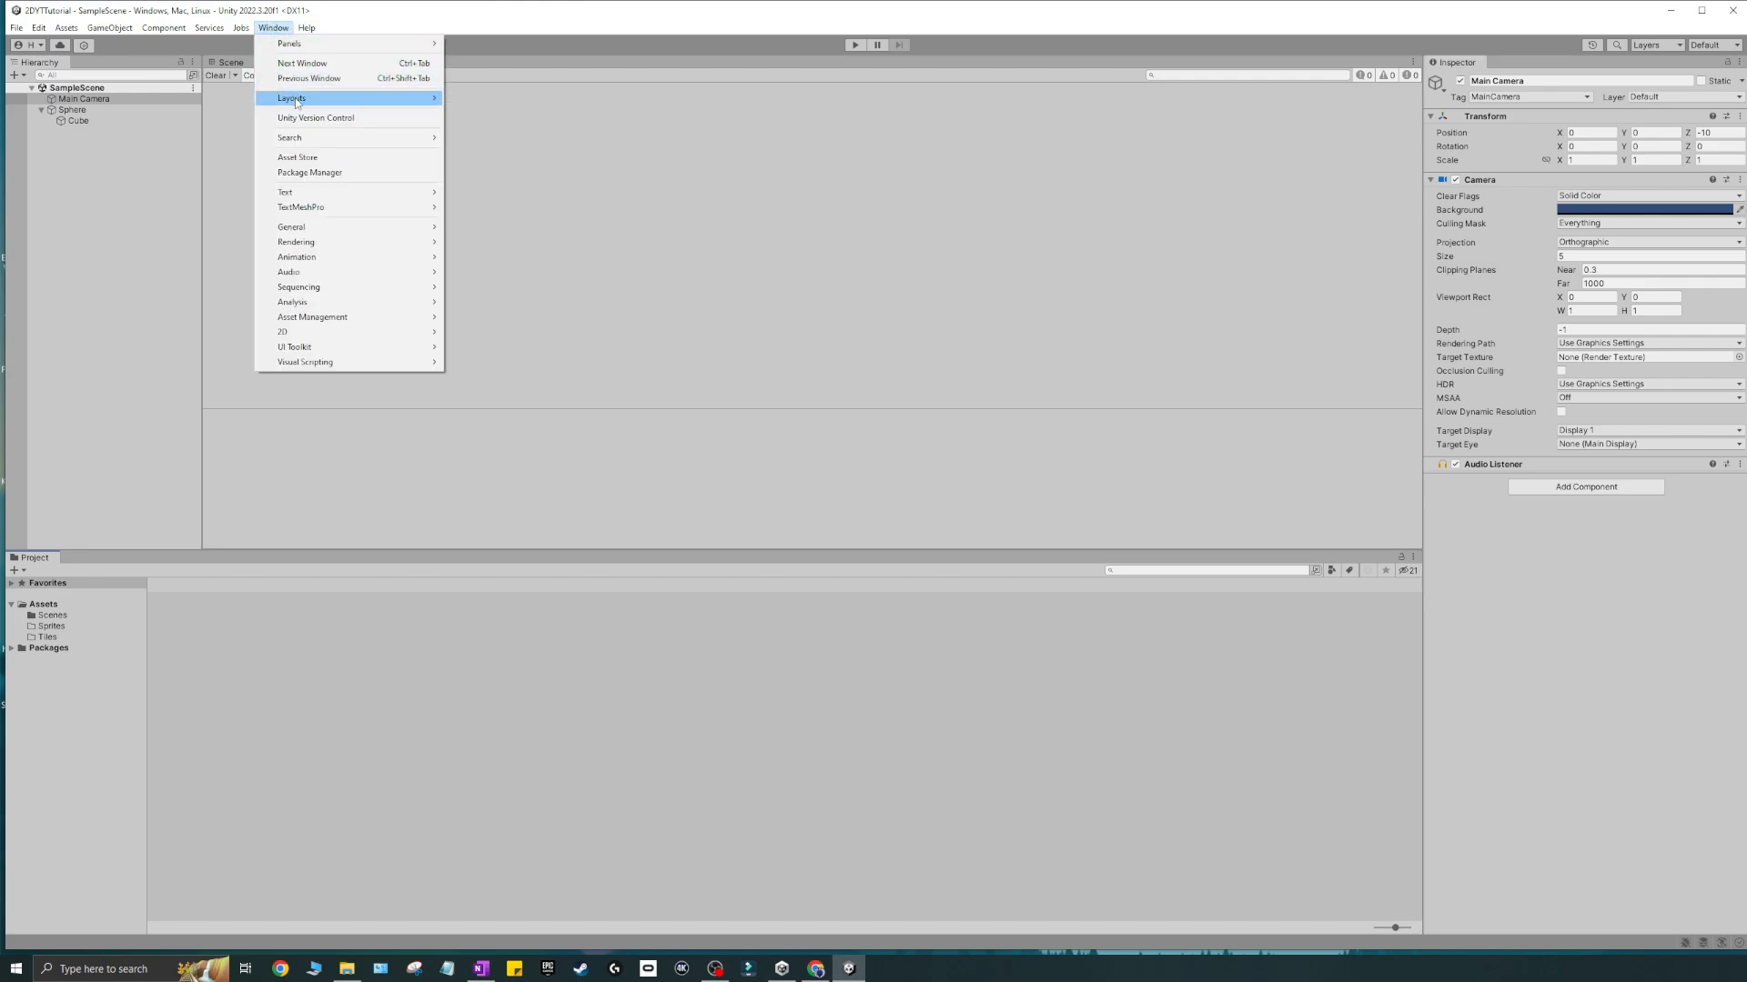
mouse_move(310, 98)
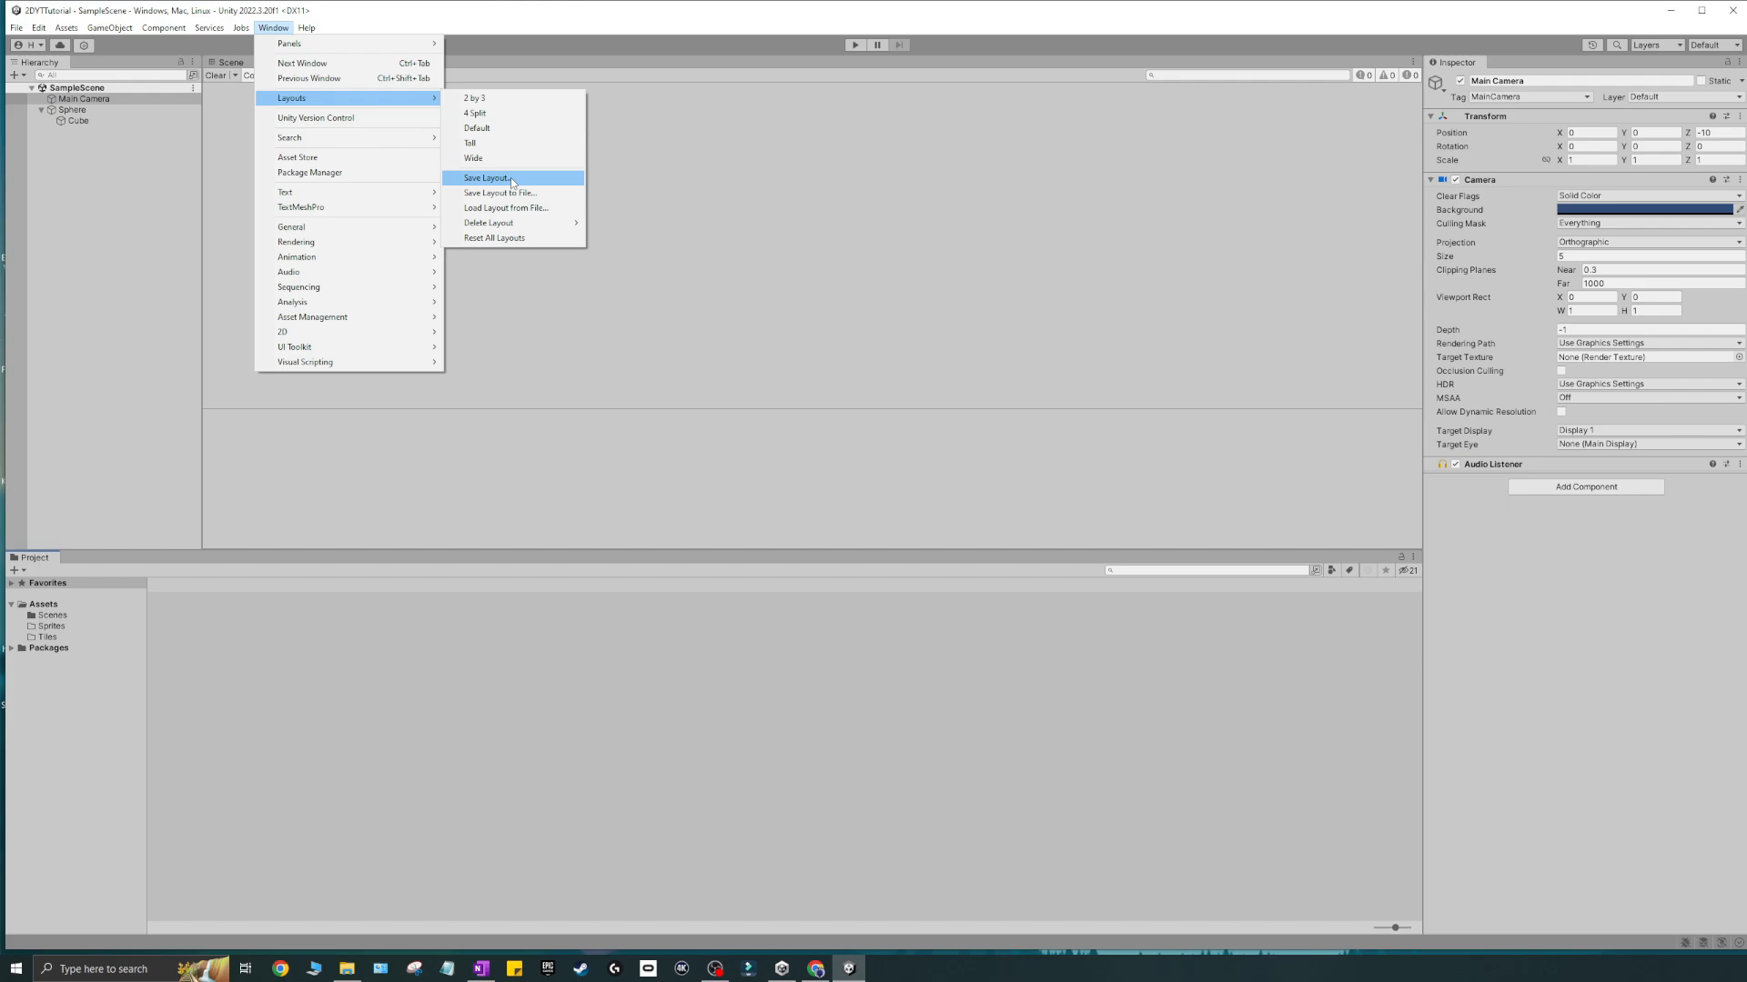
click(322, 645)
drag(347, 63, 91, 571)
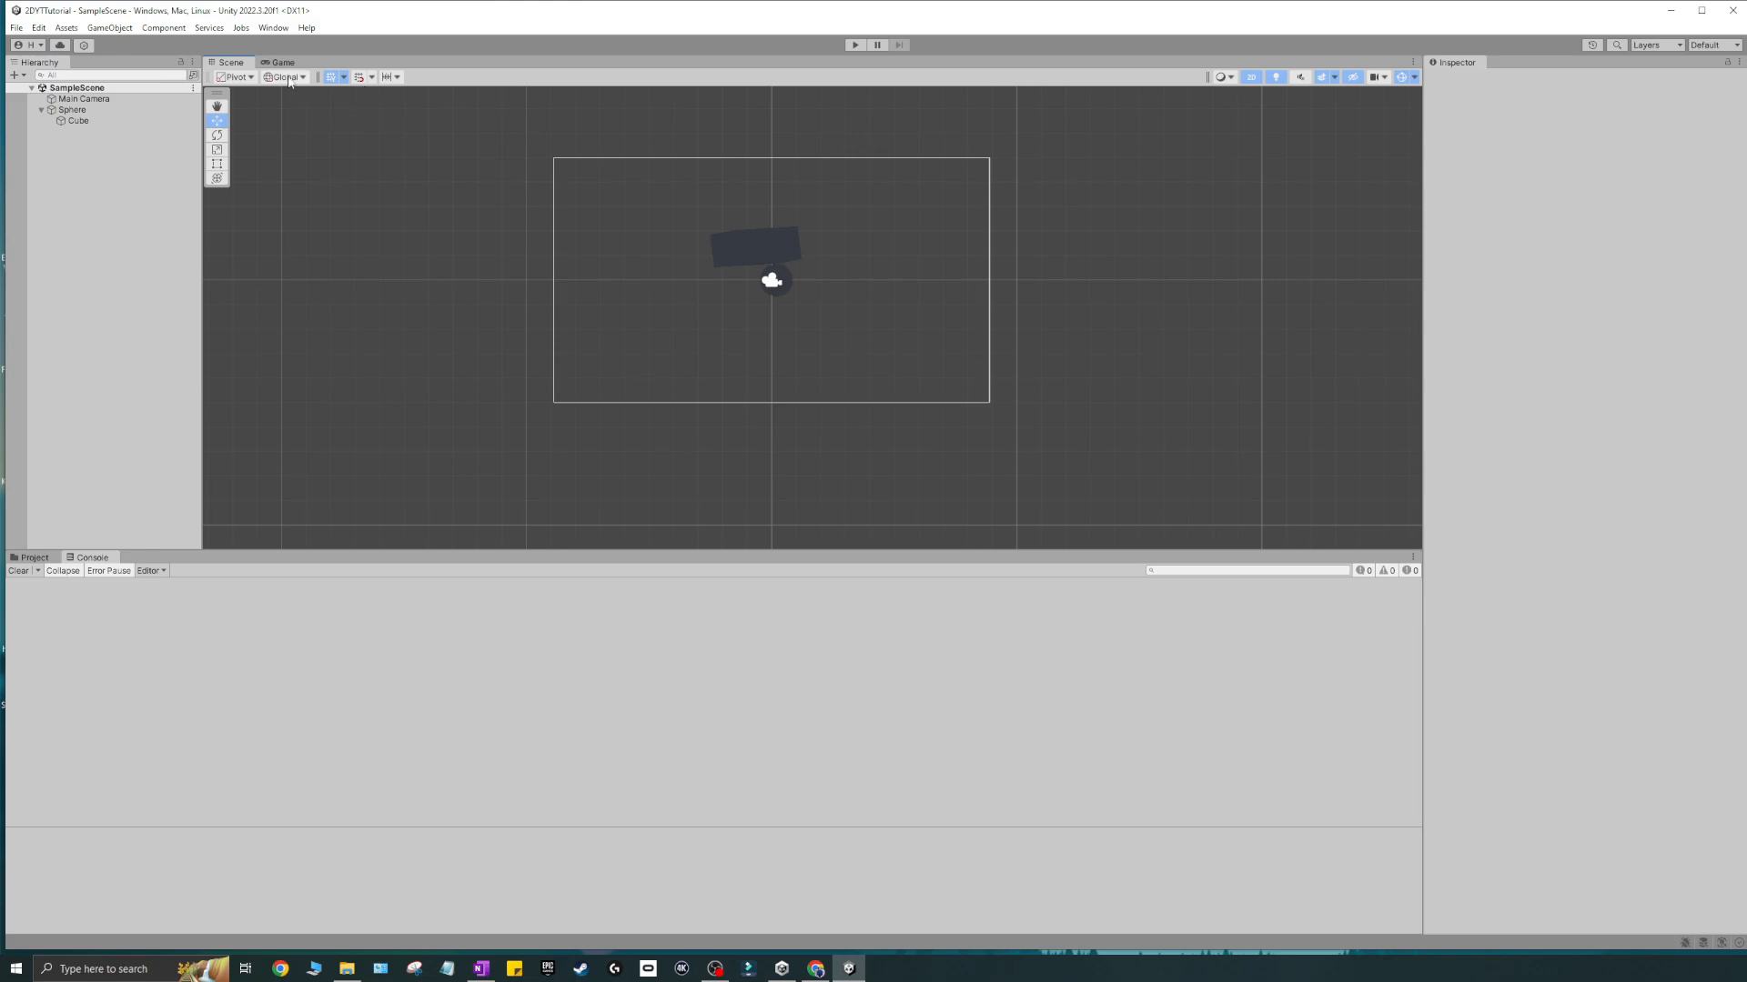
- Dock the Game view below the Scene view, with Project and Console grouped in a separate pane beside it
drag(289, 80, 384, 548)
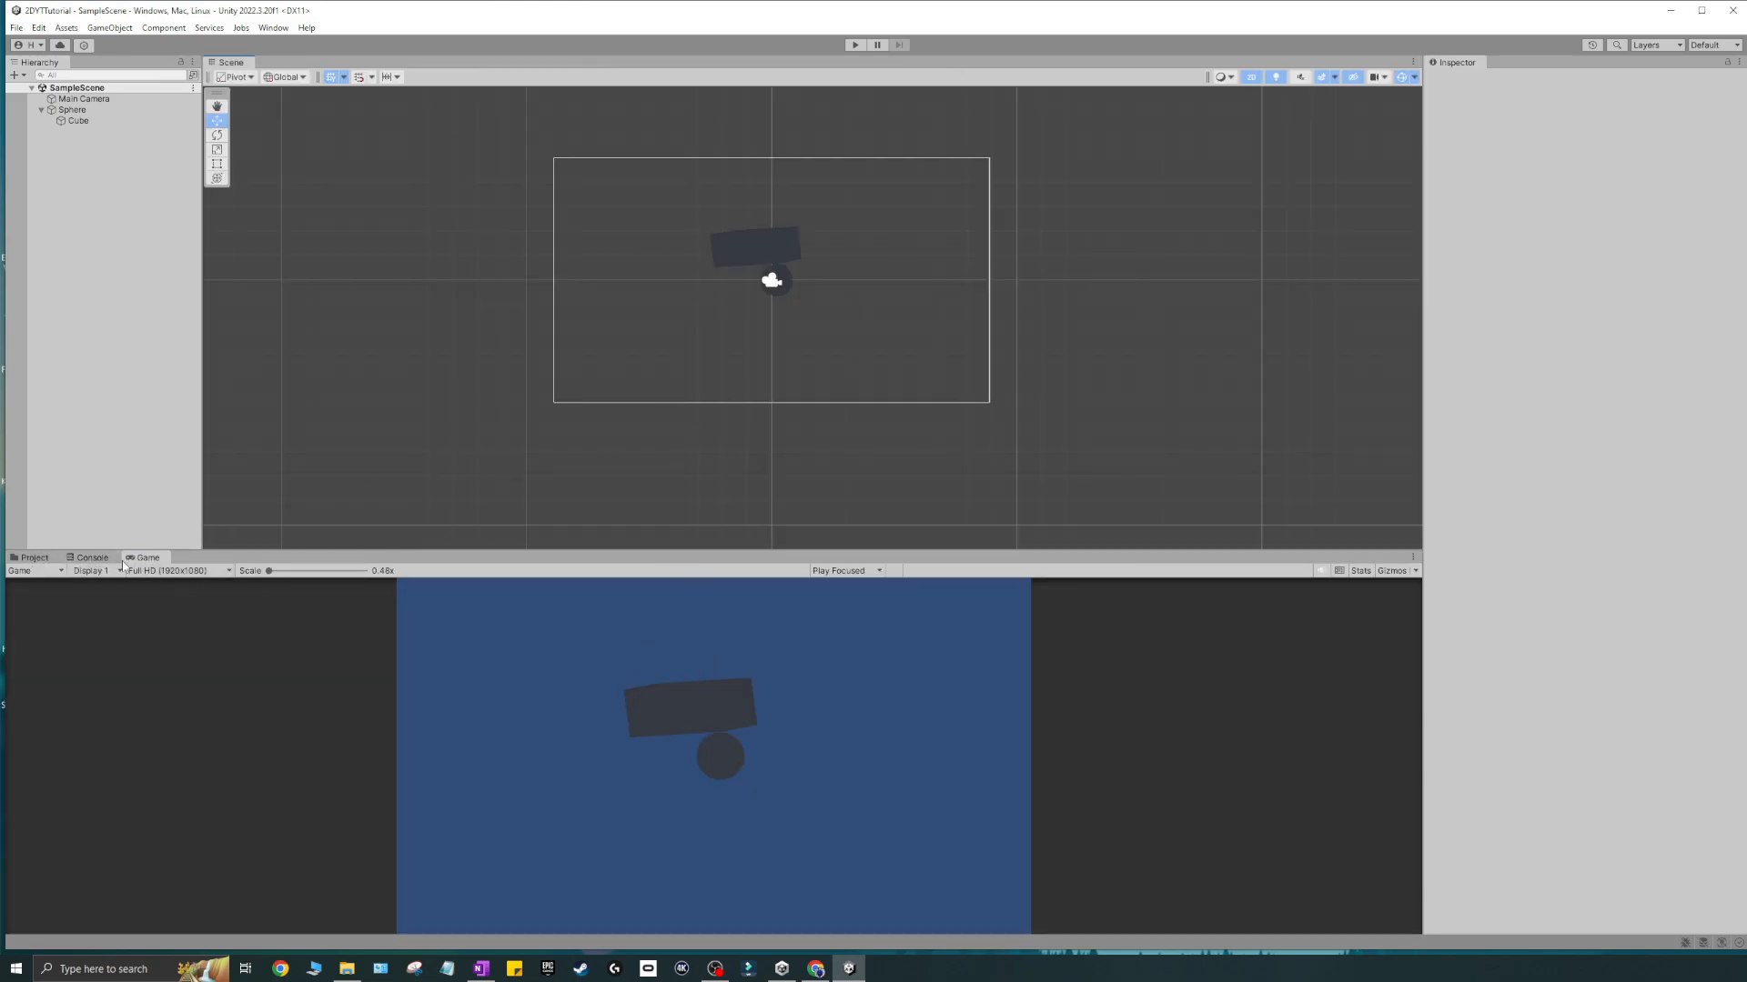
drag(35, 558, 31, 662)
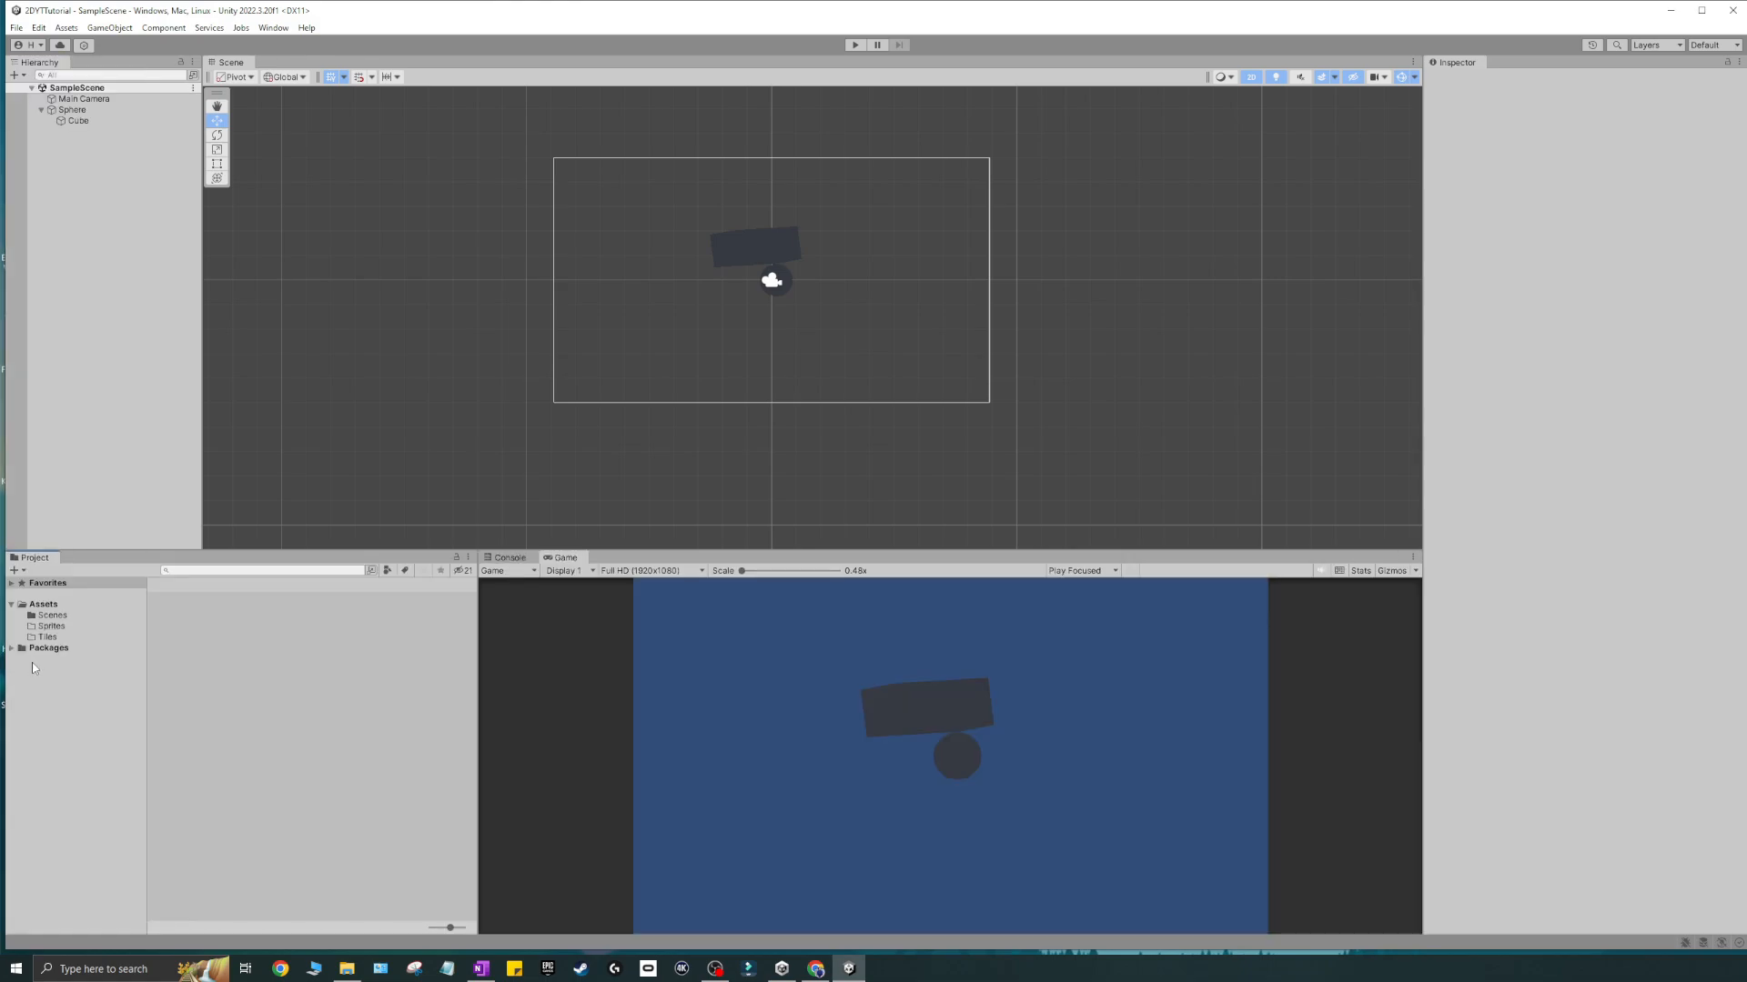
drag(510, 557, 416, 571)
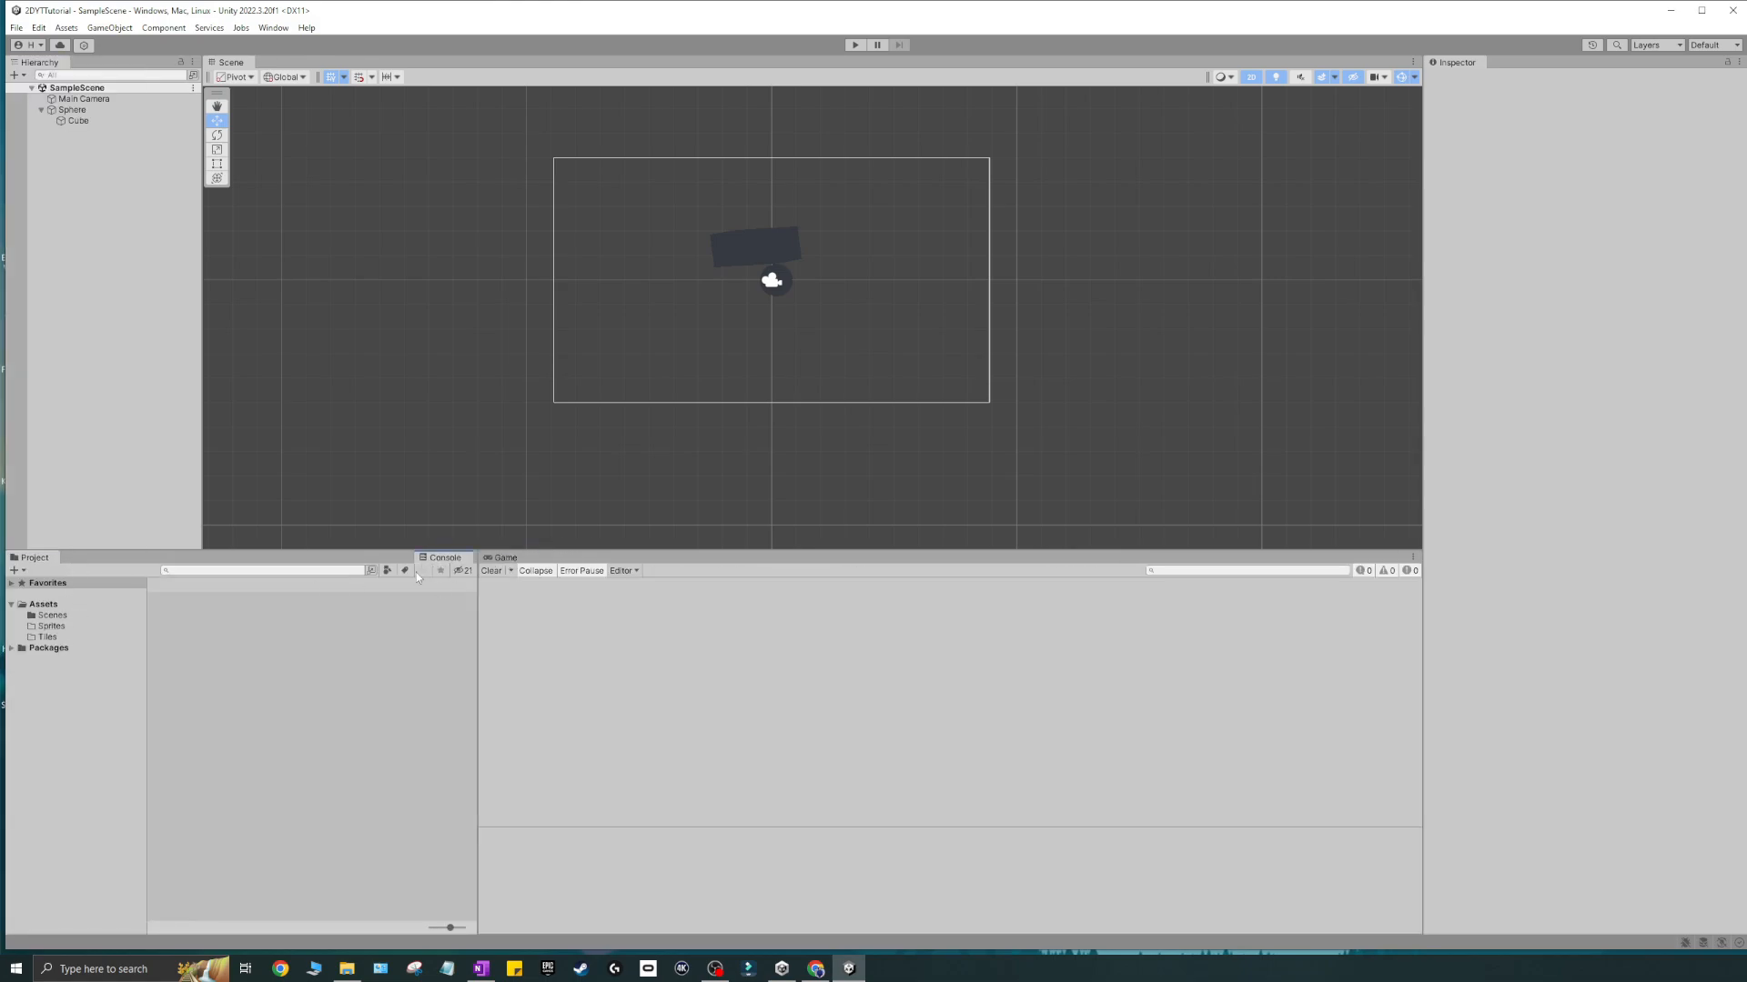
drag(101, 565, 102, 565)
- Narrow the Project and Console pane and the Inspector, giving the Scene and Game views more width
drag(479, 662, 256, 660)
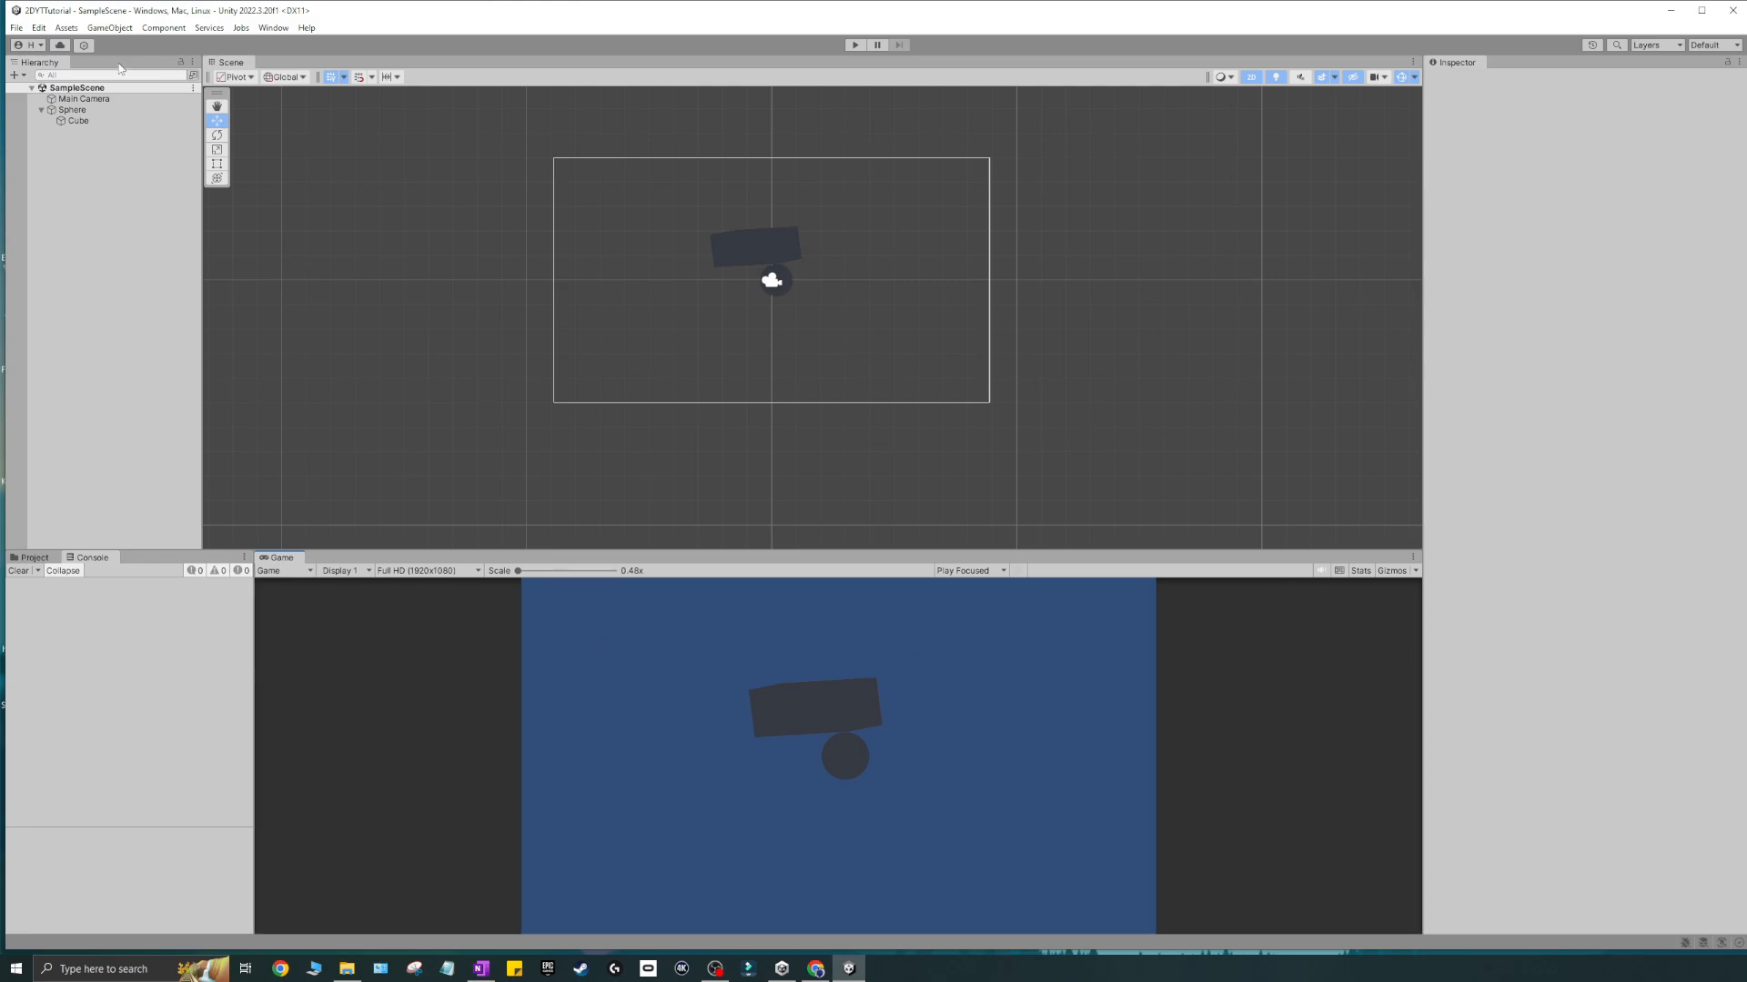
drag(1436, 87, 1732, 436)
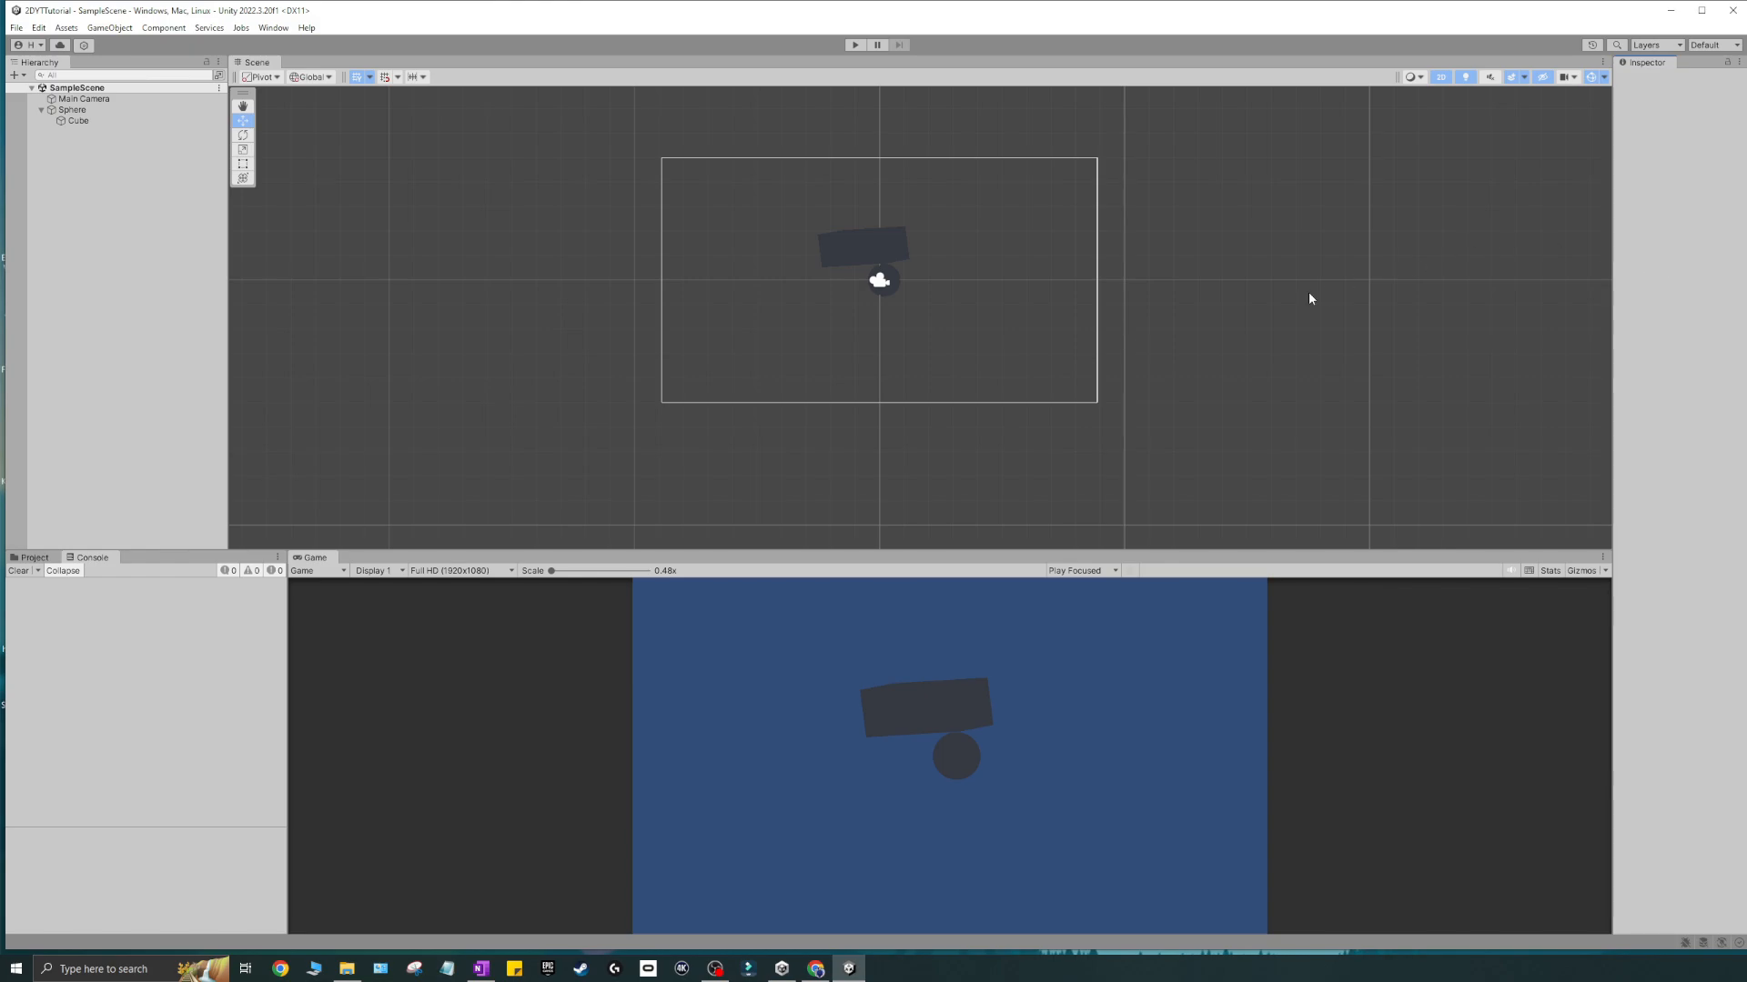
scroll(1308, 286, up, 1)
scroll(1098, 319, down, 2)
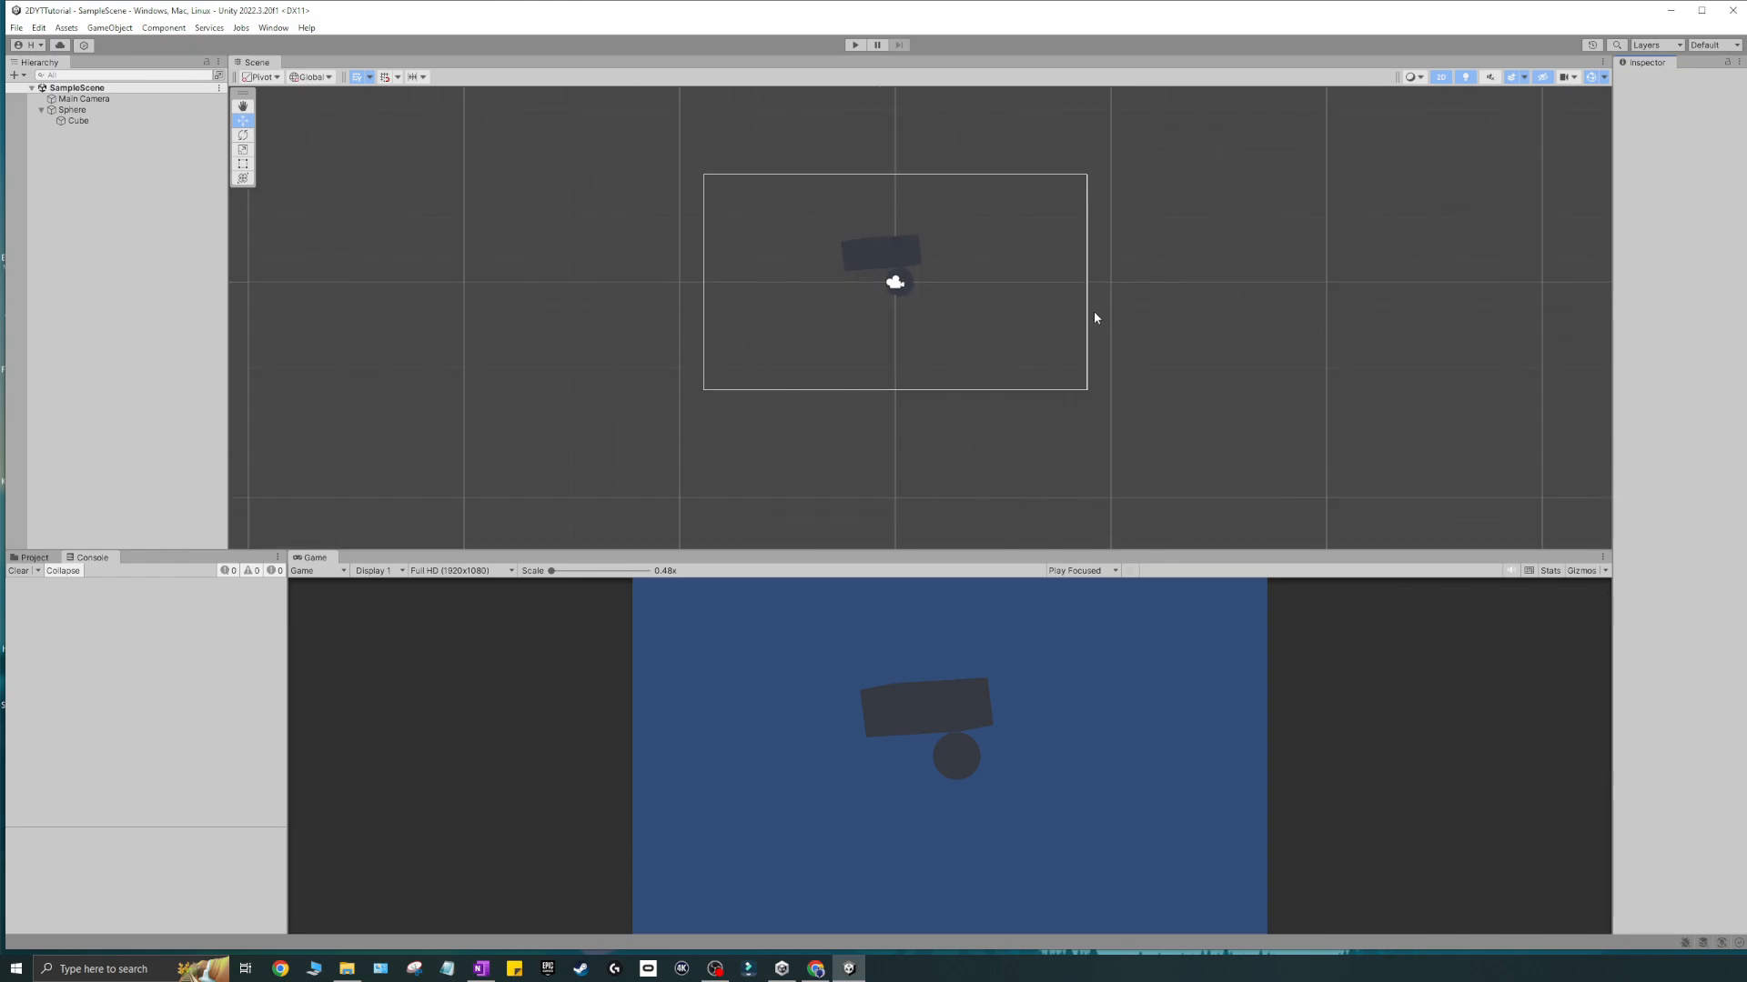